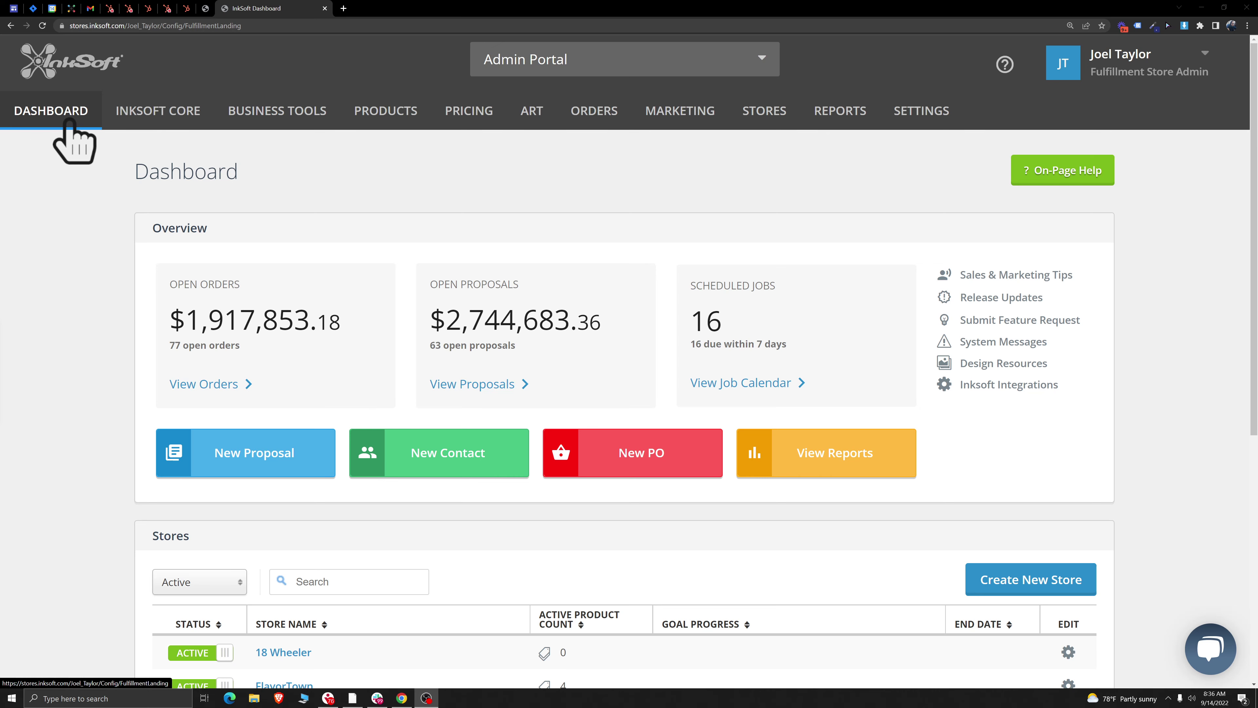
pyautogui.scroll(-5, 124, 248)
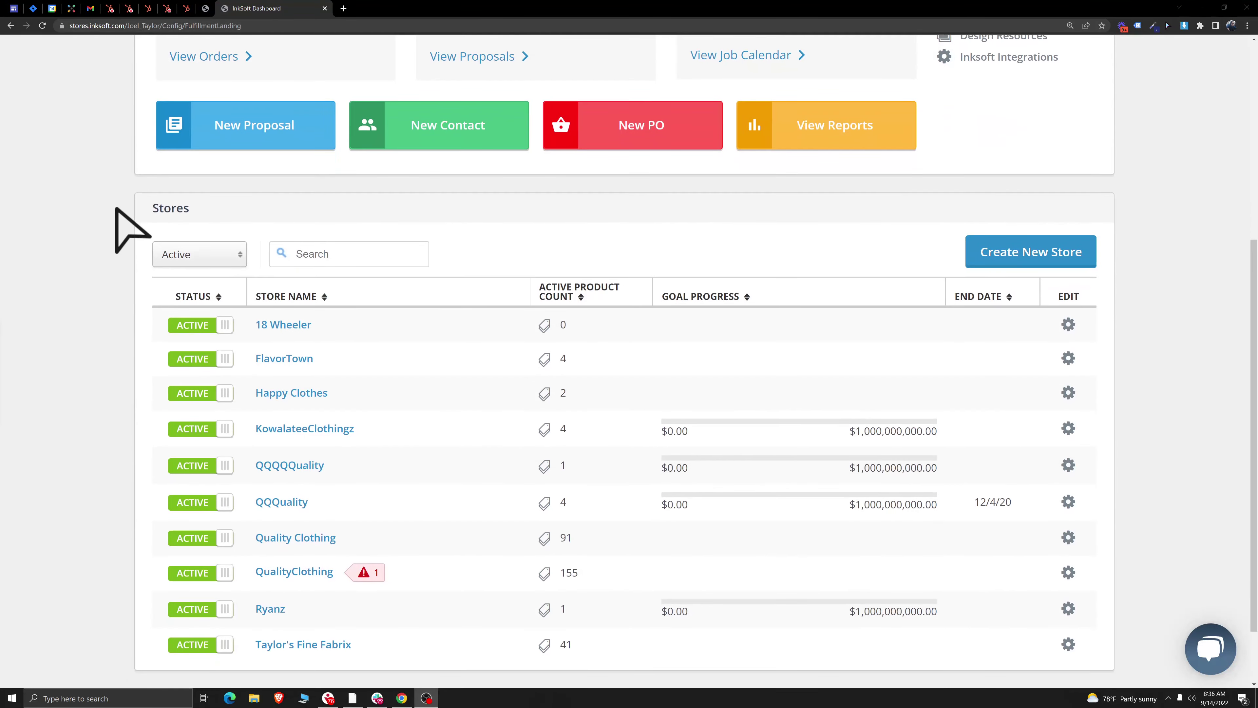
pyautogui.moveTo(250, 320); pyautogui.dragTo(421, 562)
pyautogui.click(456, 487)
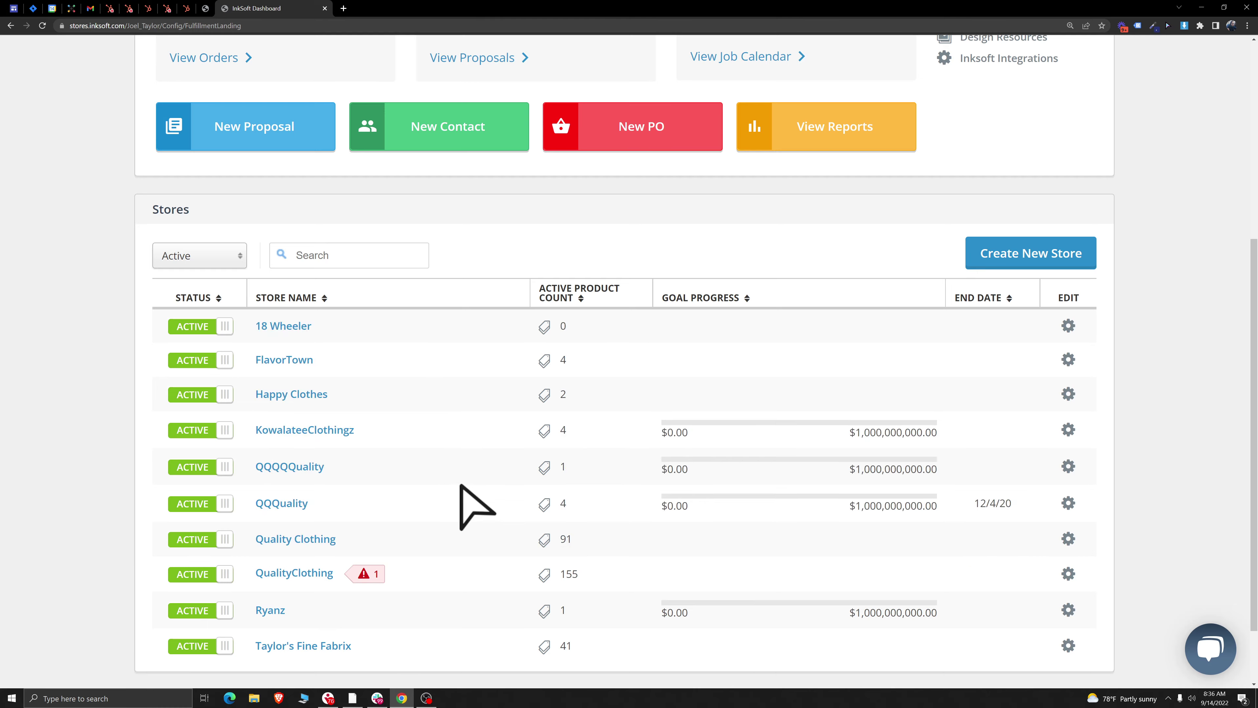
pyautogui.scroll(5, 464, 500)
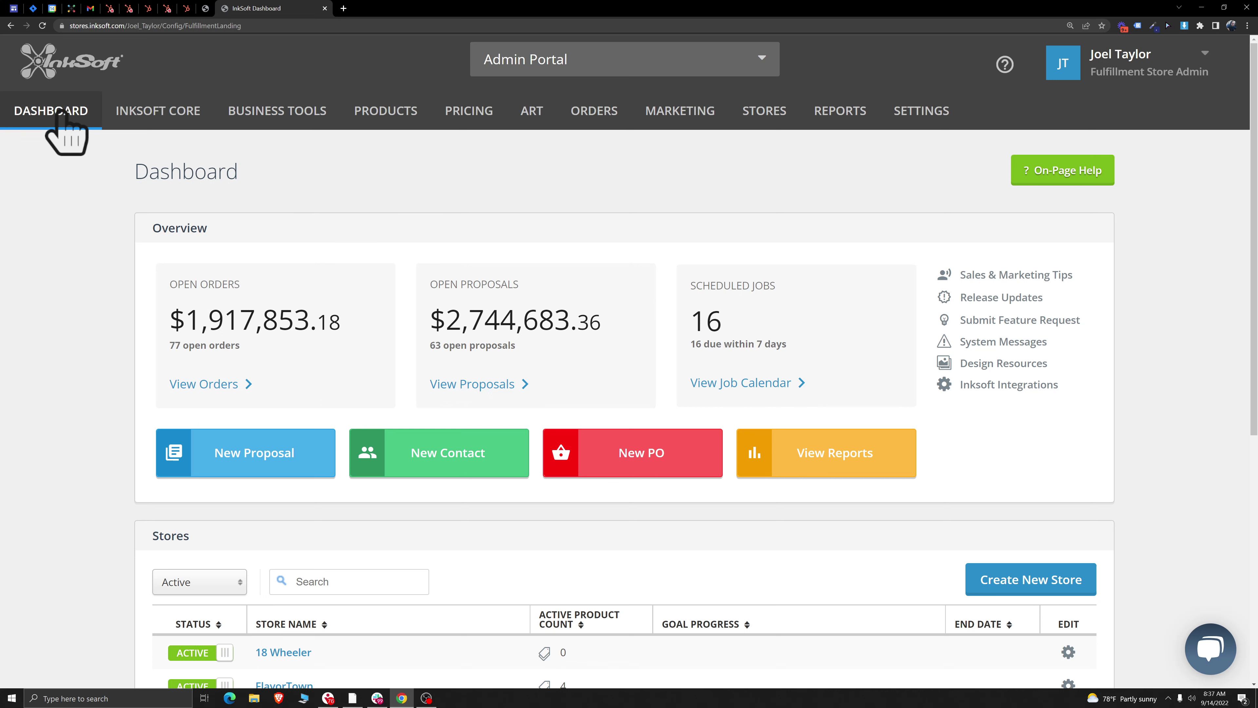
# Step: Open the page for adding a new product from a supplier catalog in a new browser tab and switch to it
pyautogui.moveTo(386, 113)
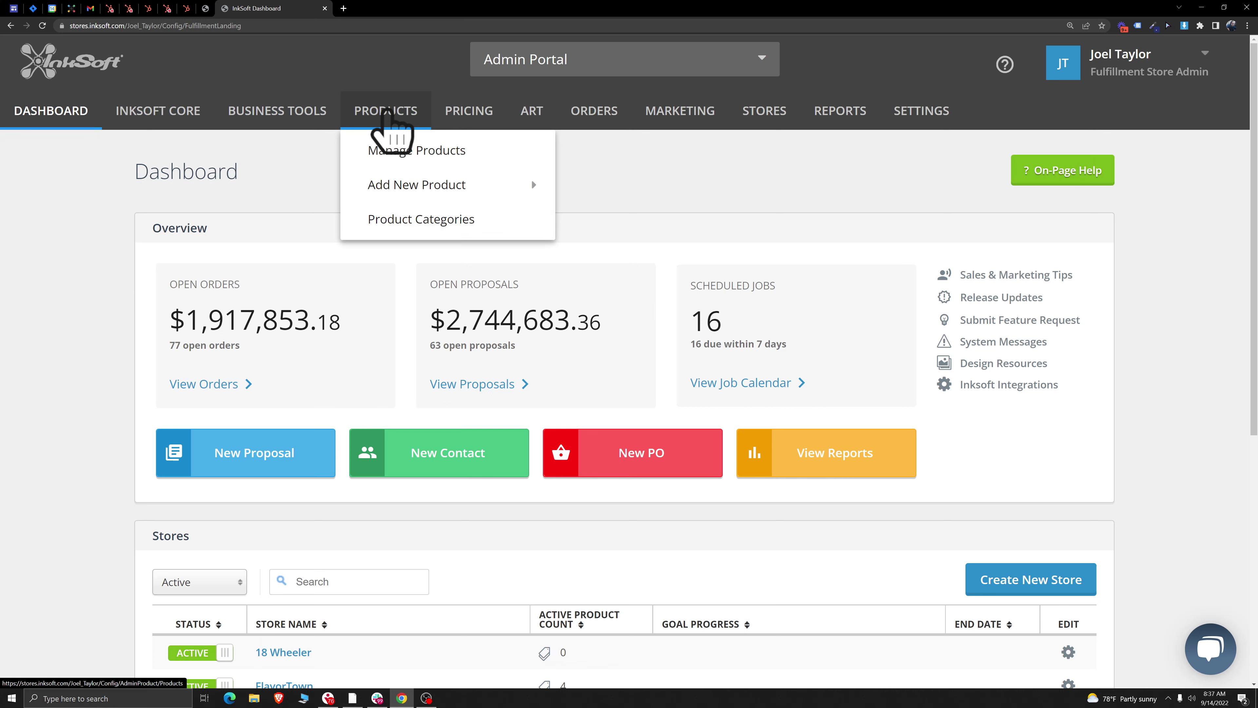
pyautogui.moveTo(427, 192)
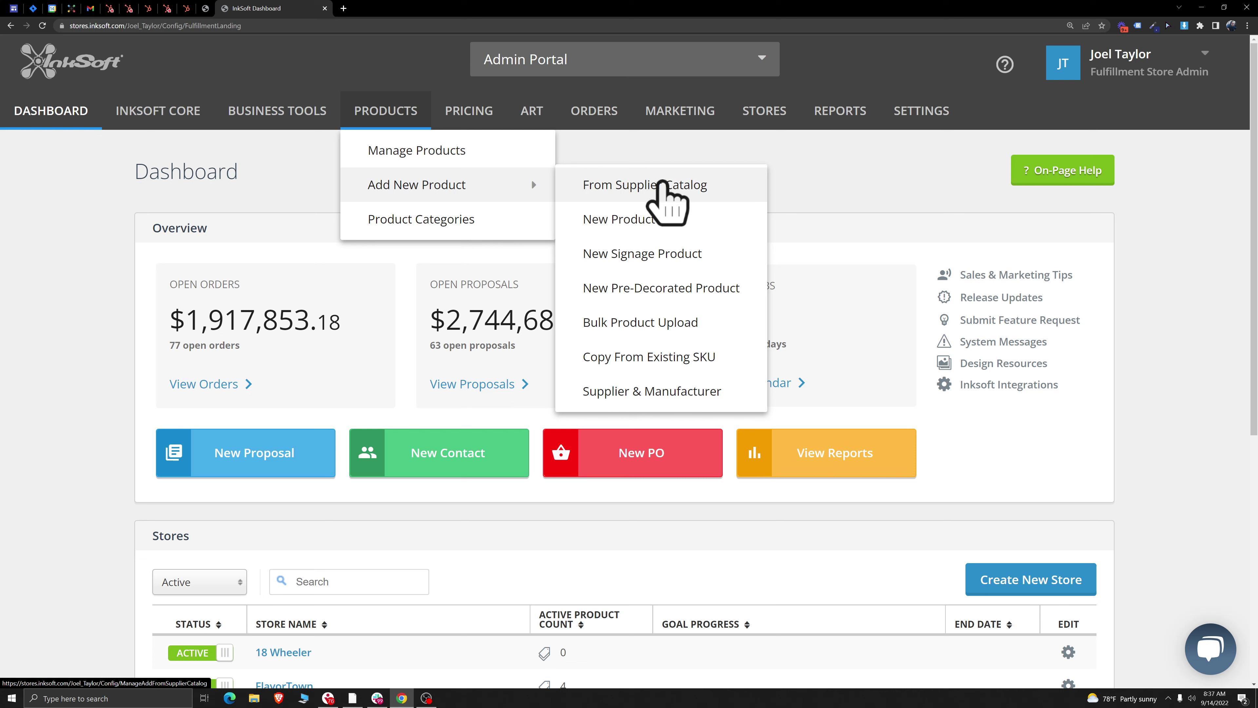
pyautogui.rightClick(671, 185)
pyautogui.click(710, 192)
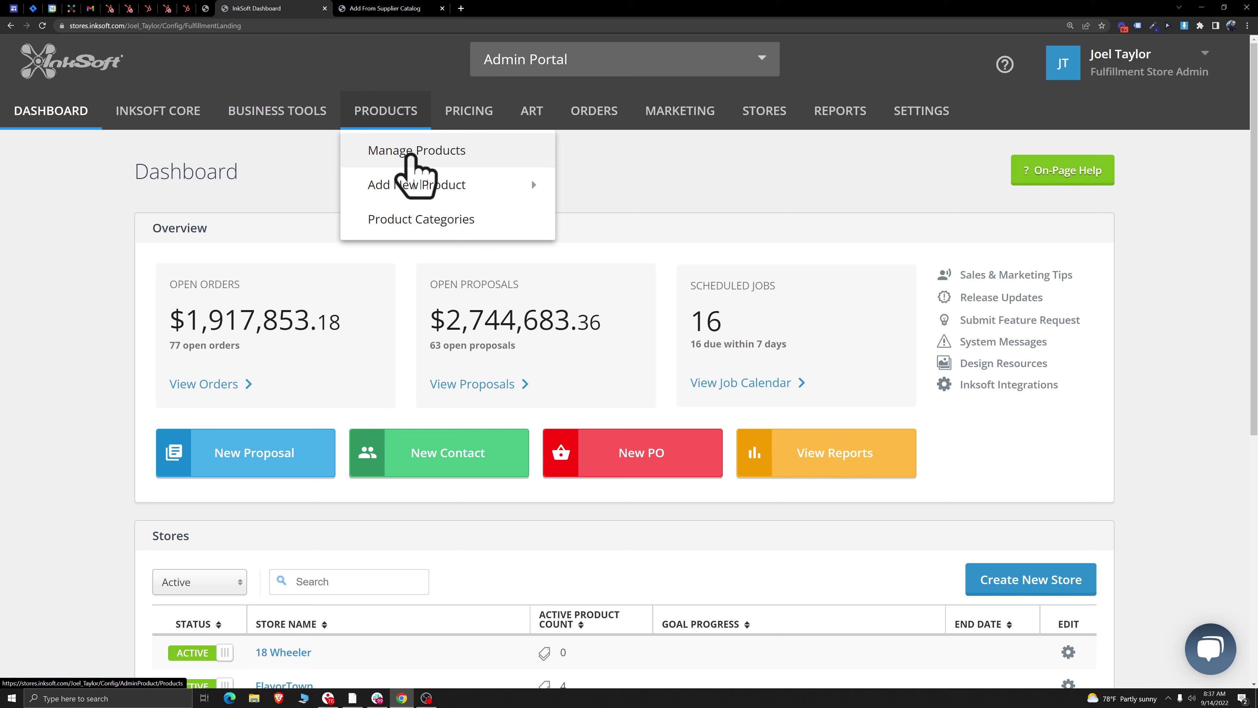
pyautogui.hotkey('ctrl', 'Tab')
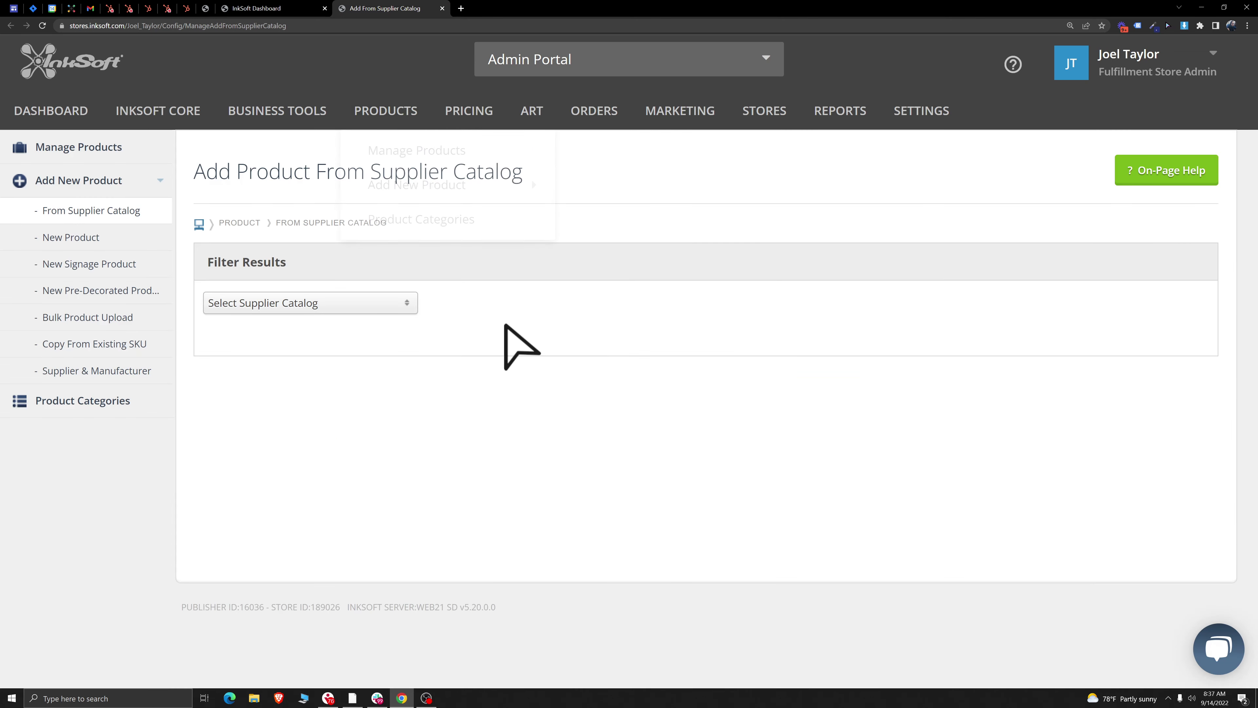
# Step: Choose Sanmar as the supplier catalog to add products from
pyautogui.moveTo(371, 173); pyautogui.dragTo(564, 183)
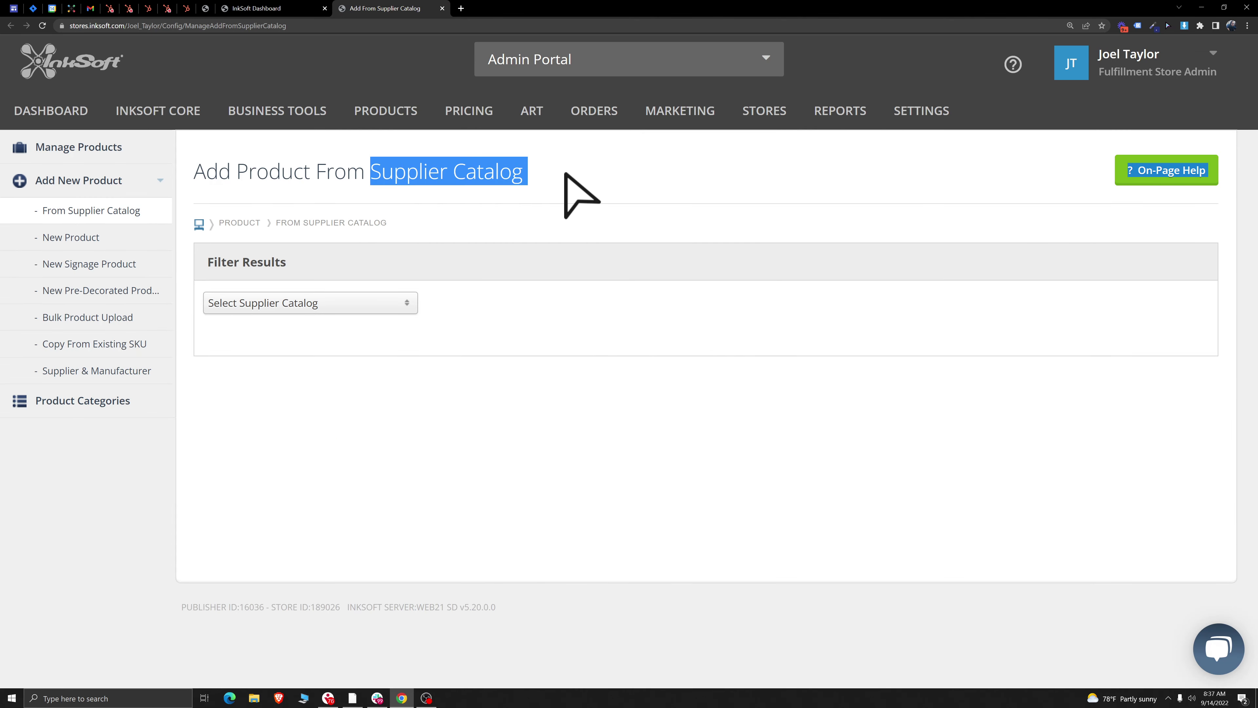
pyautogui.click(564, 183)
pyautogui.click(327, 303)
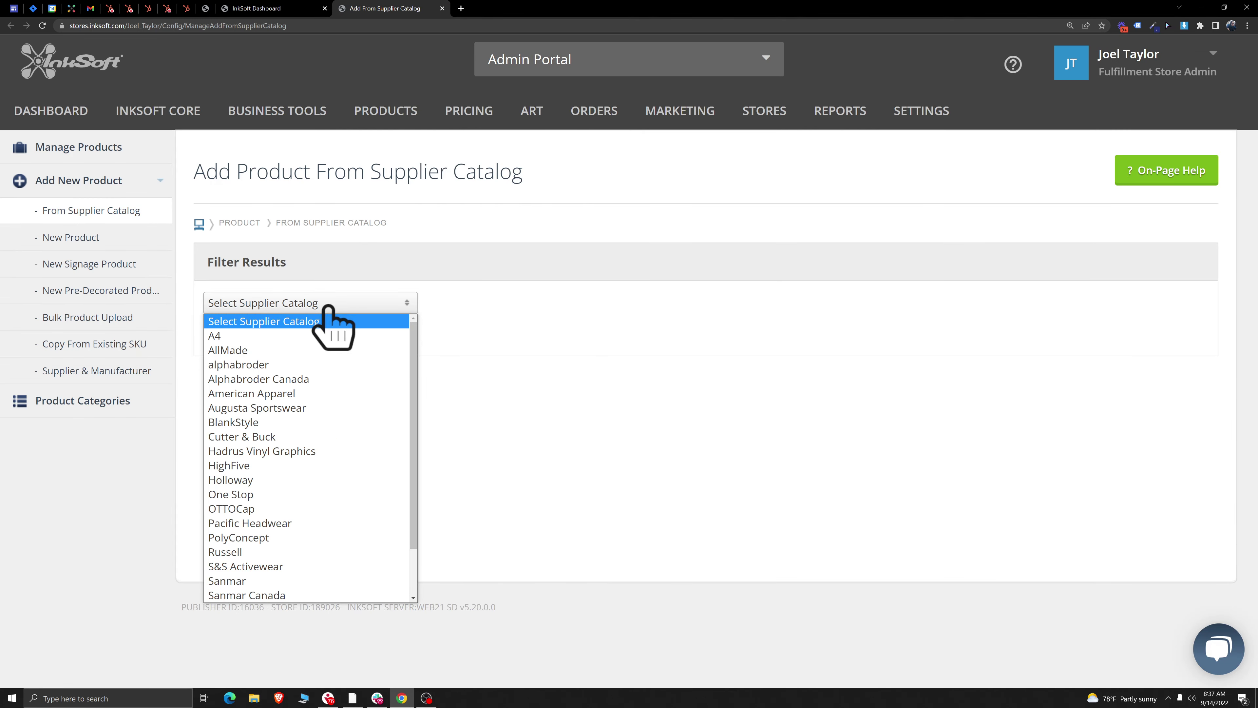
pyautogui.click(221, 581)
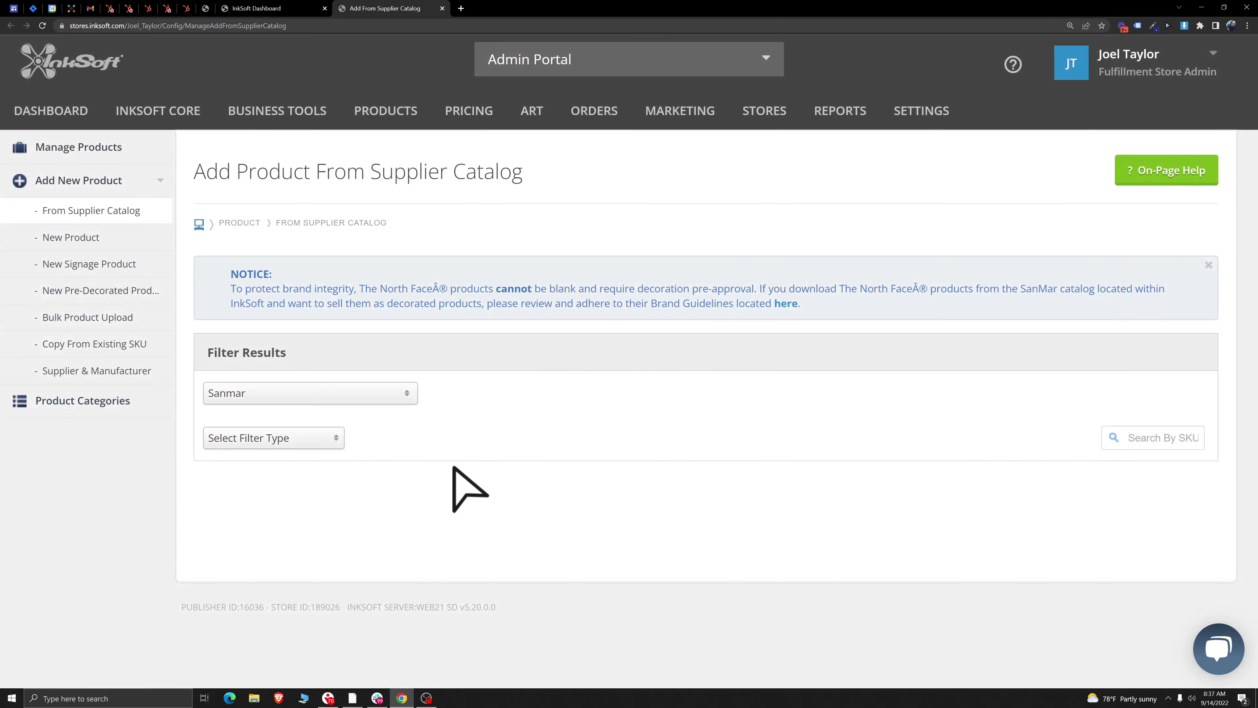
# Step: Search the Sanmar catalog for SKU 3600
pyautogui.click(329, 439)
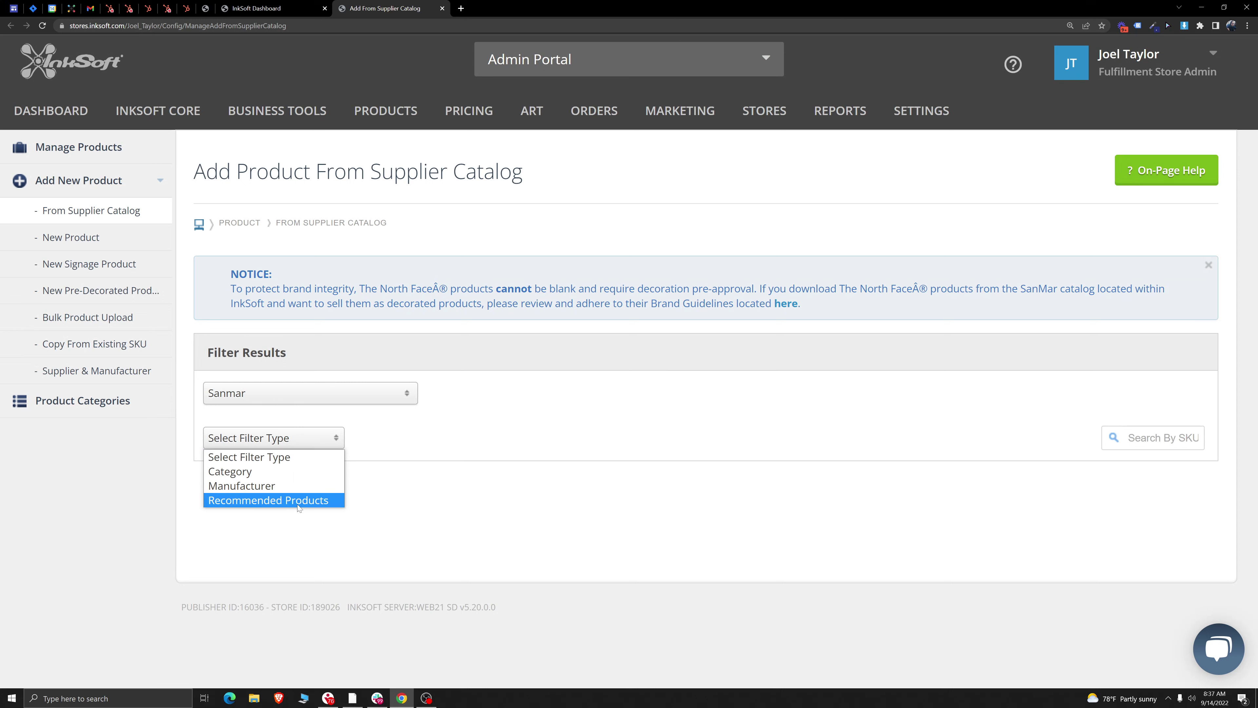
pyautogui.click(531, 492)
pyautogui.click(1147, 435)
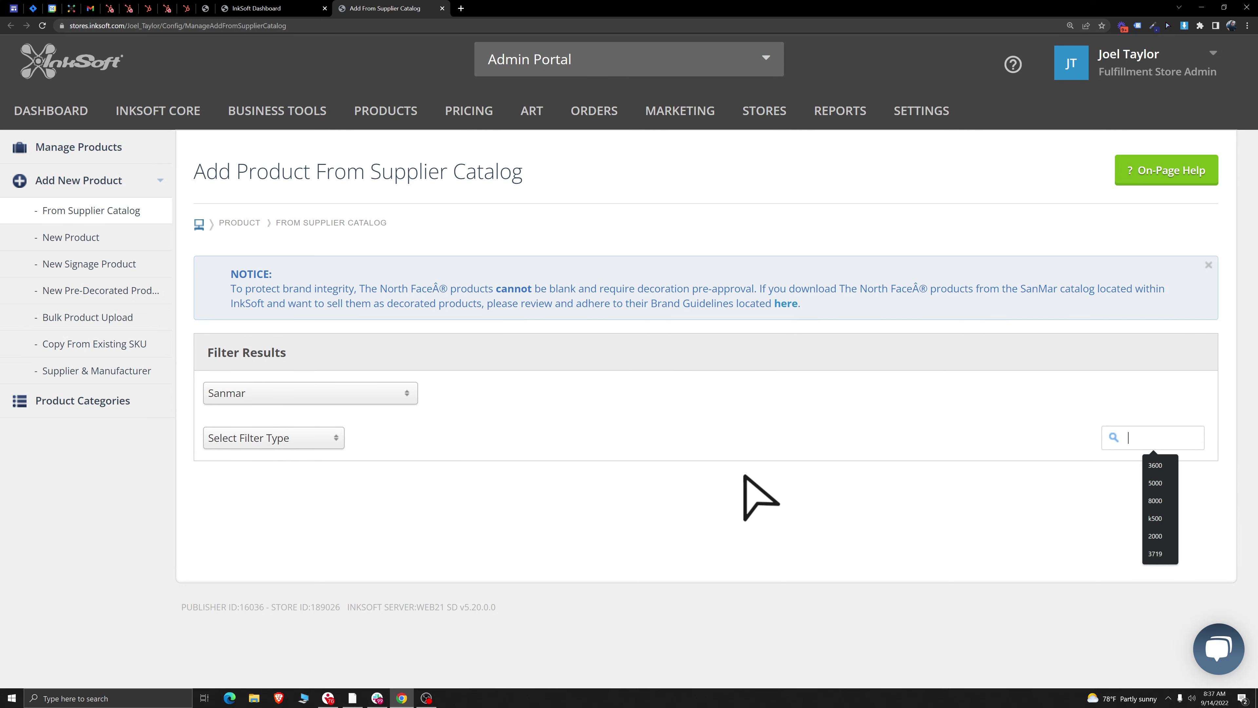
pyautogui.write('3600')
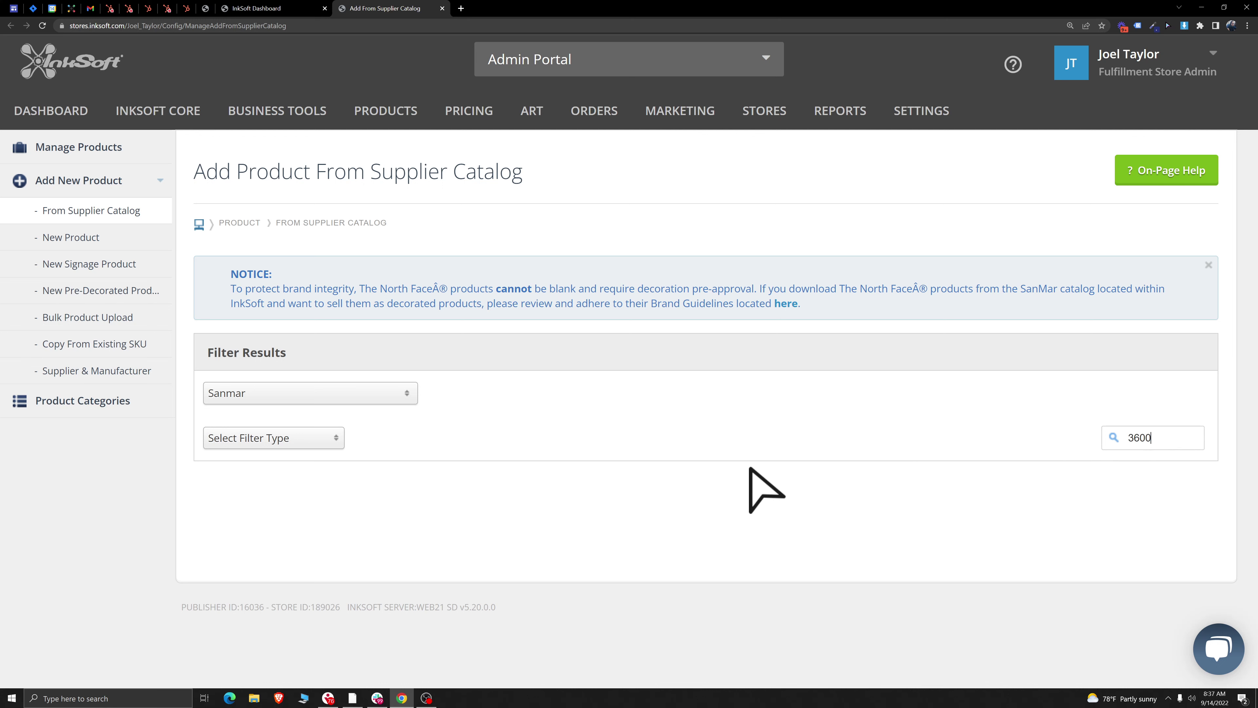
pyautogui.press('Return')
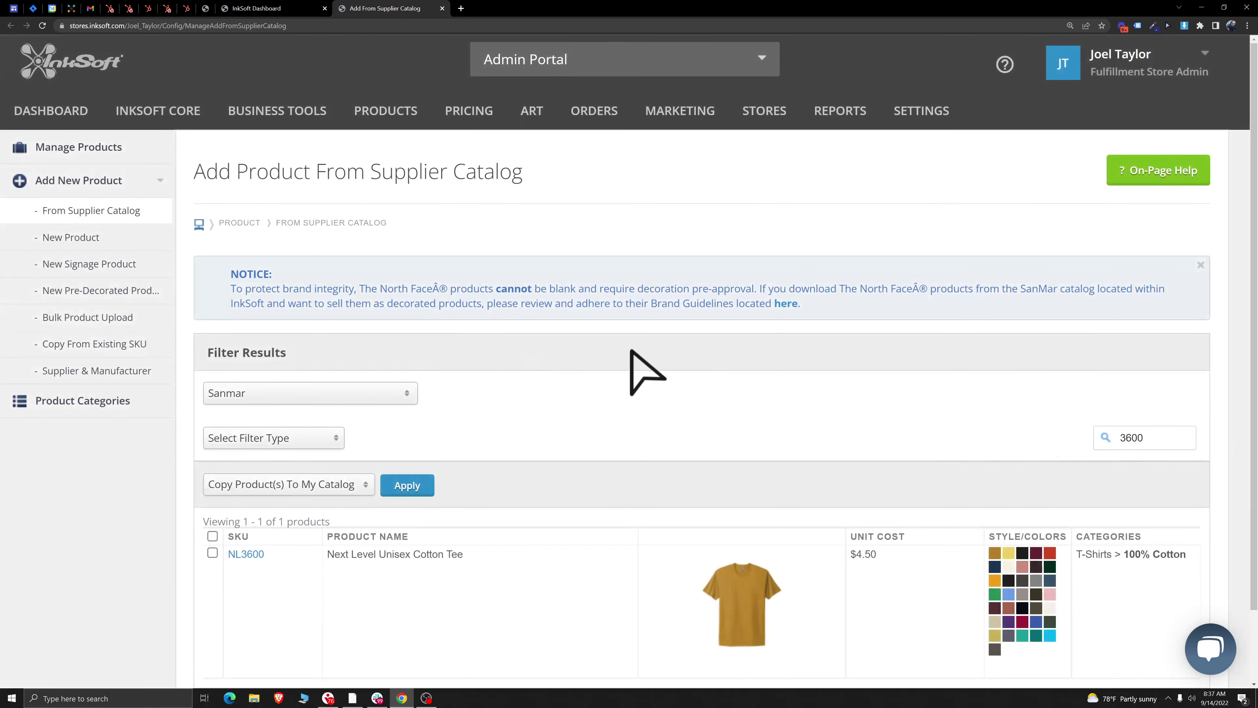
# Step: Select the Next Level Unisex Cotton Tee (NL3600) and apply Copy Product(s) To My Catalog
pyautogui.scroll(-2, 644, 446)
pyautogui.click(212, 471)
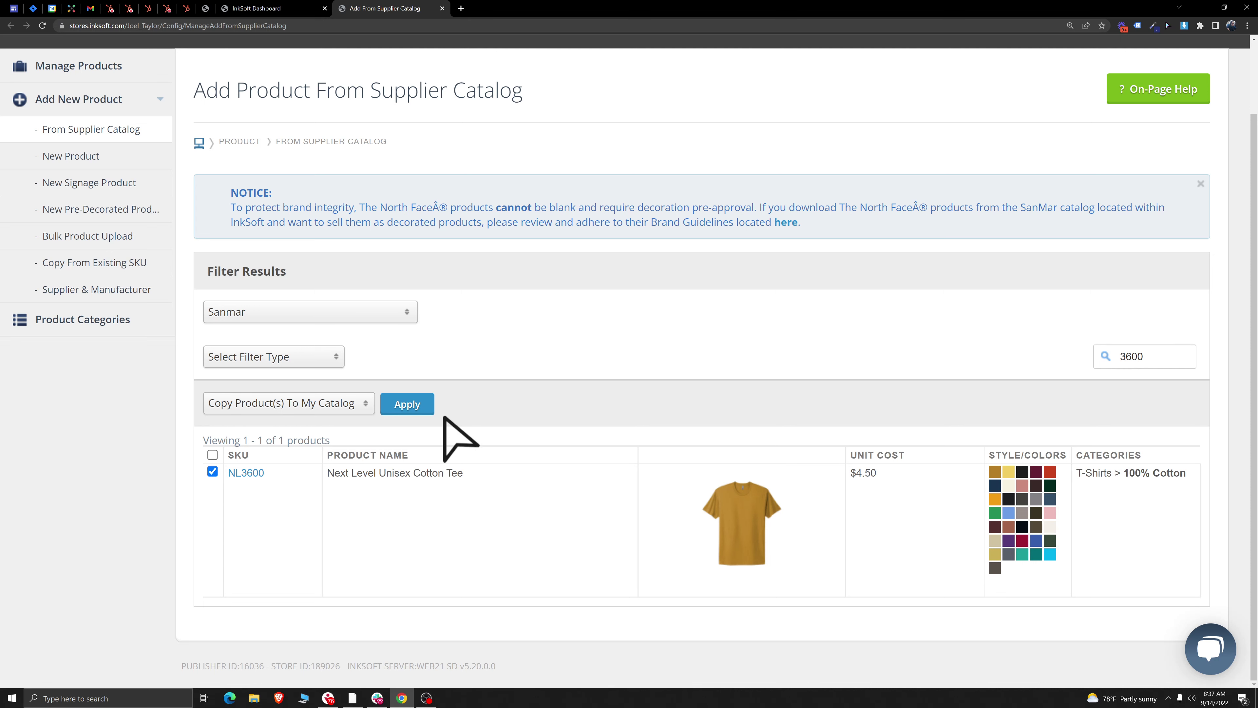
pyautogui.click(274, 403)
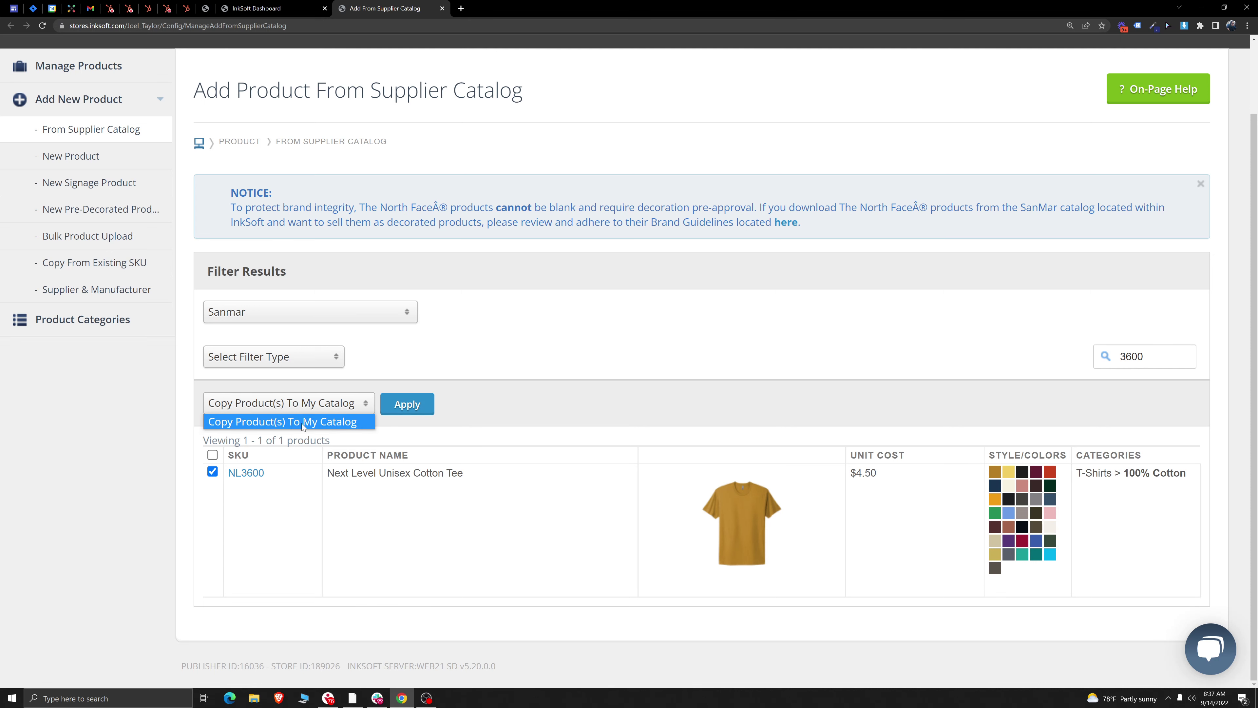
pyautogui.click(348, 426)
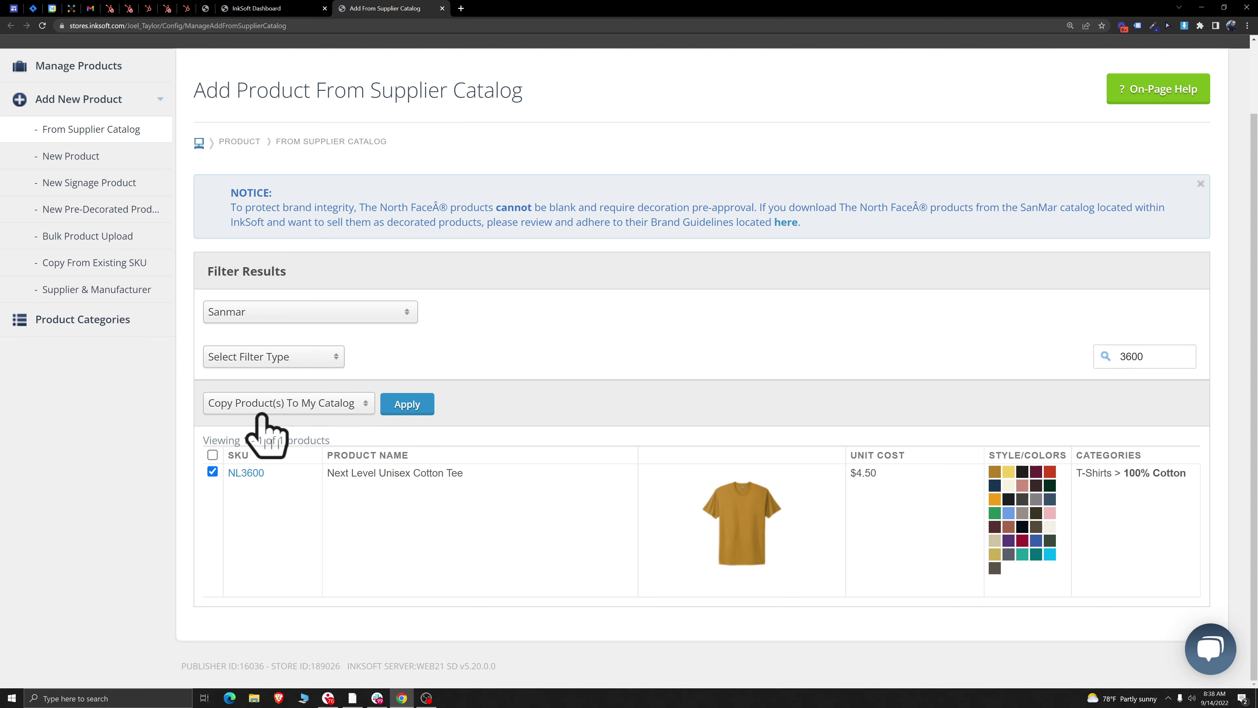
pyautogui.click(406, 406)
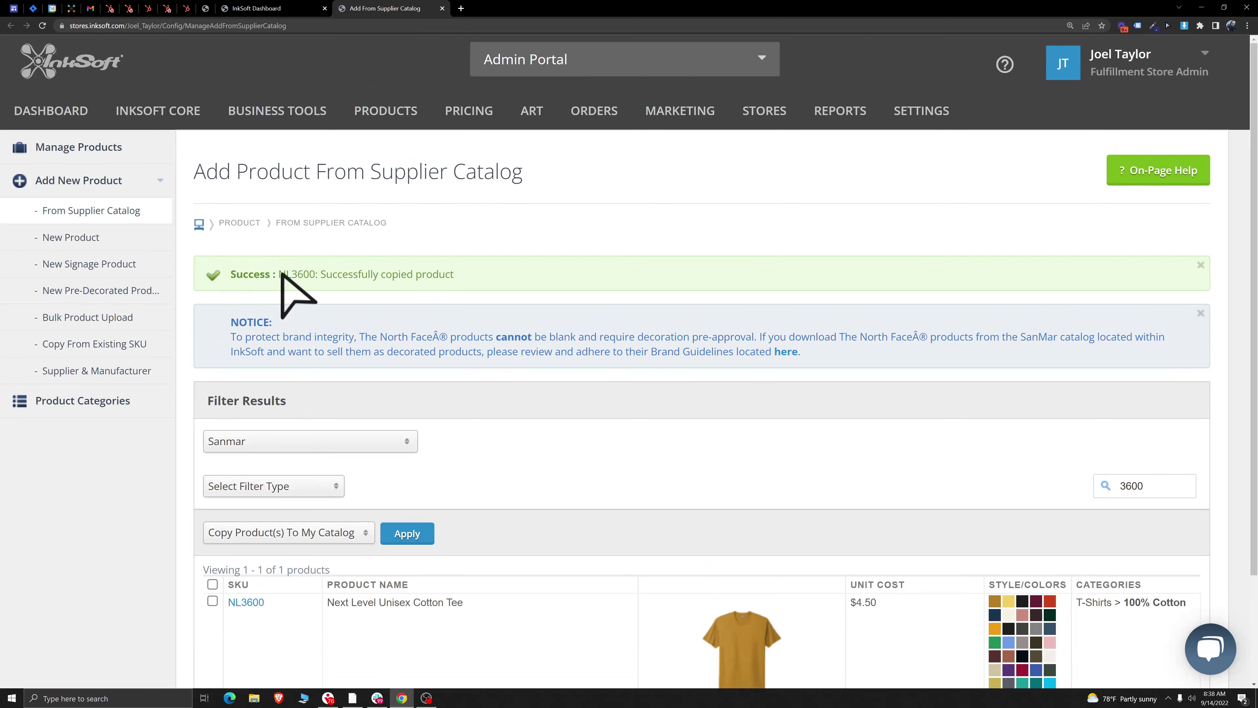
pyautogui.doubleClick(292, 274)
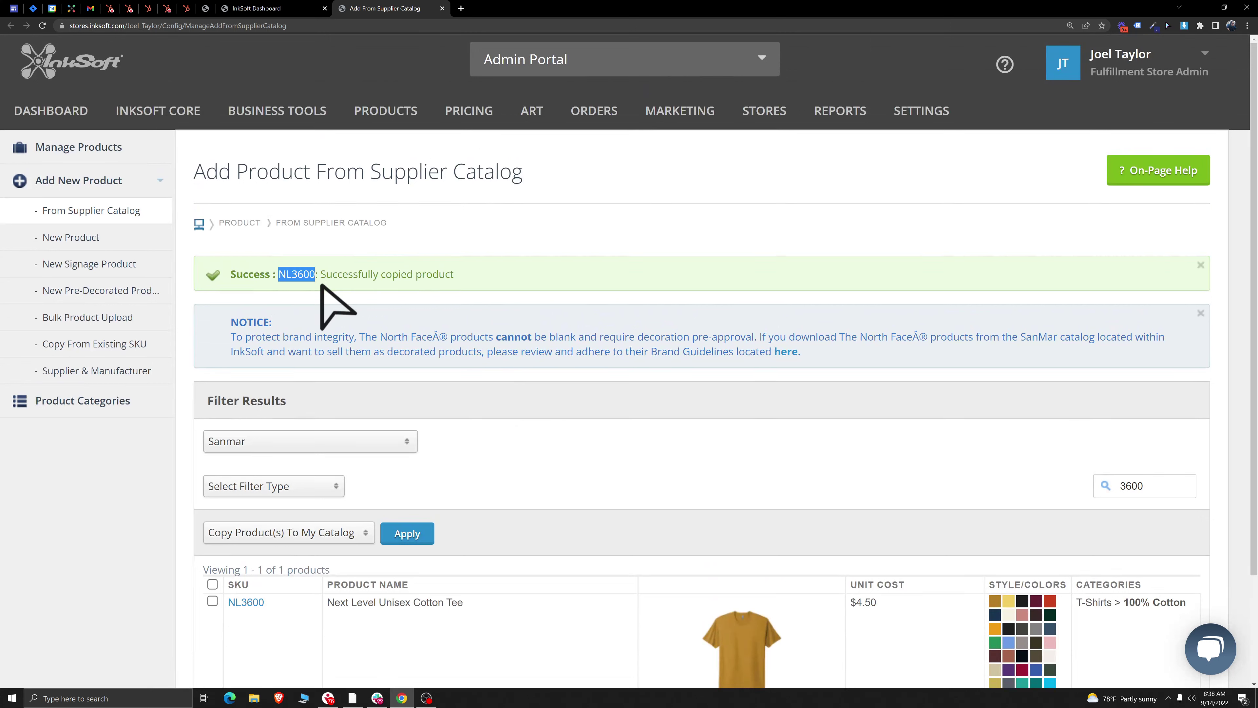
# Step: Open the Manage Products page in a new browser tab and switch to it
pyautogui.click(371, 113)
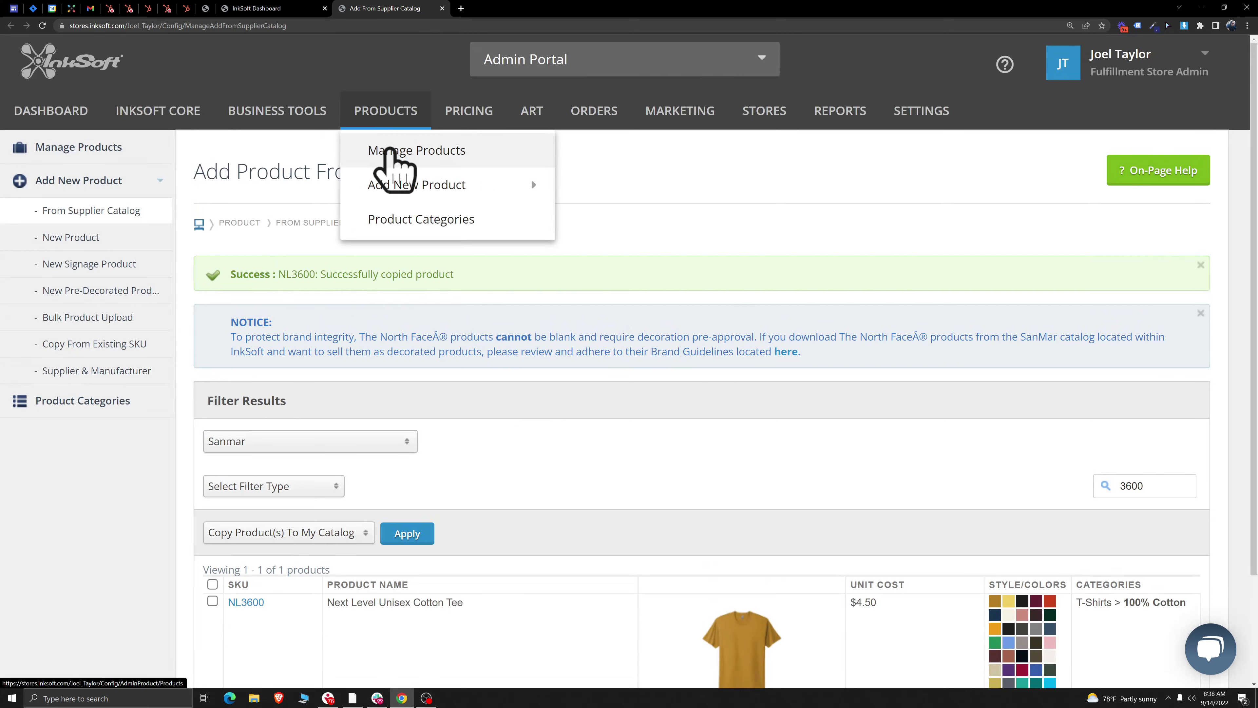
pyautogui.rightClick(399, 151)
pyautogui.click(473, 166)
pyautogui.click(509, 4)
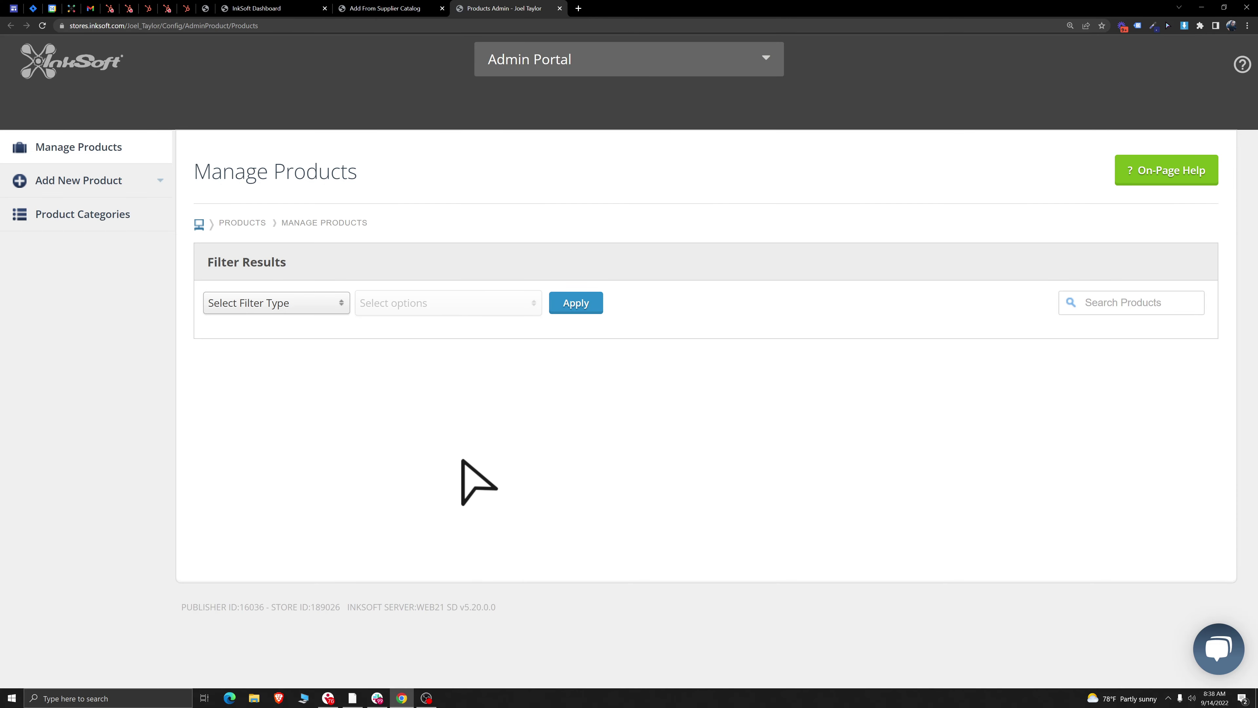
# Step: Search the managed products for 3600
pyautogui.click(285, 303)
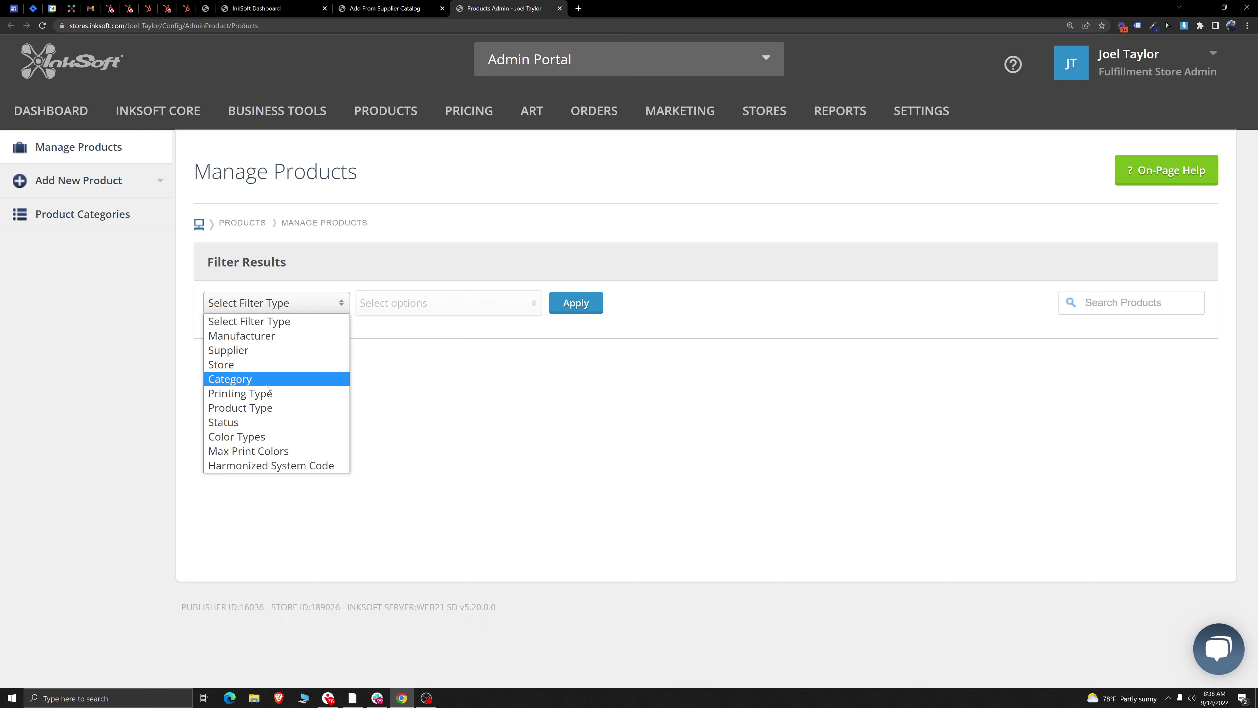
pyautogui.click(502, 423)
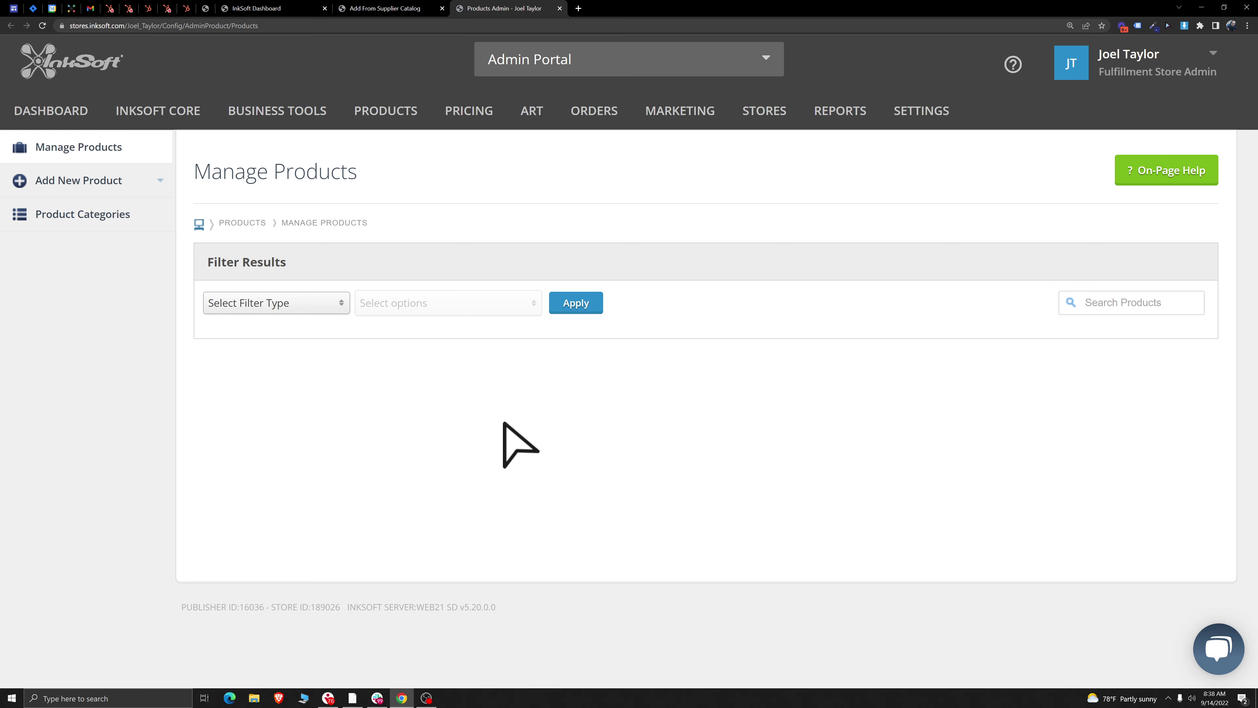
pyautogui.click(1088, 302)
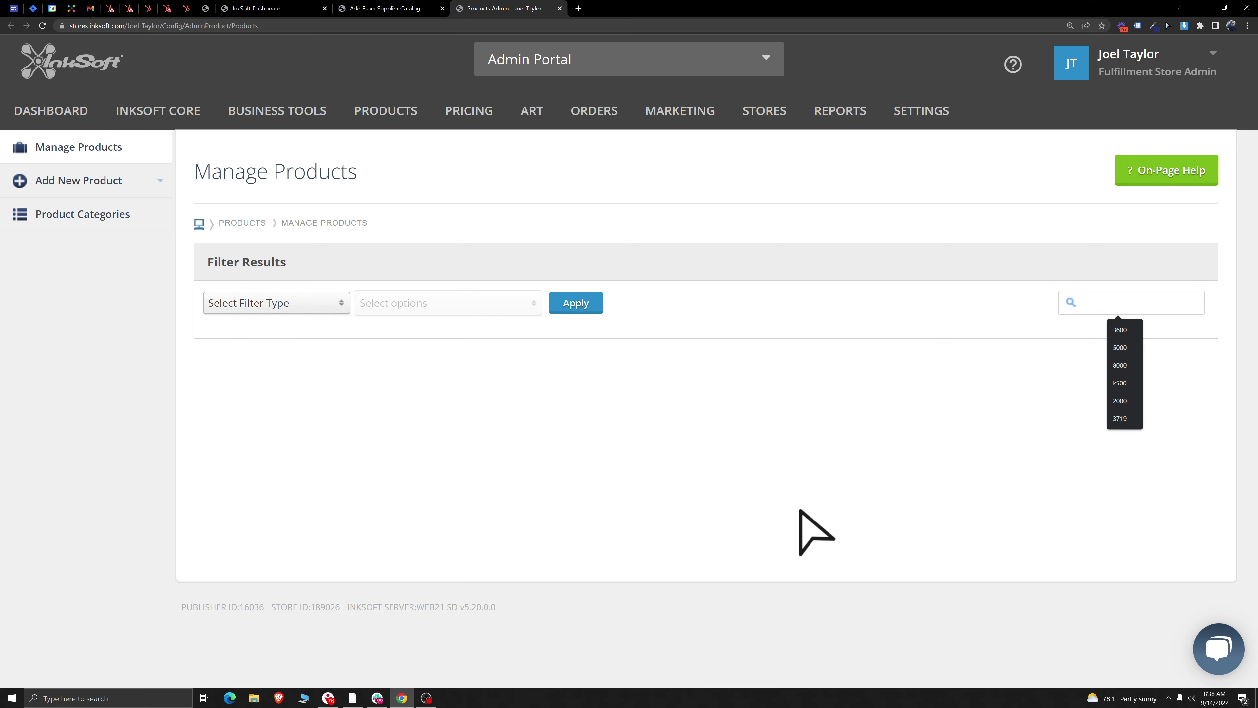
pyautogui.write('3600')
pyautogui.press('Return')
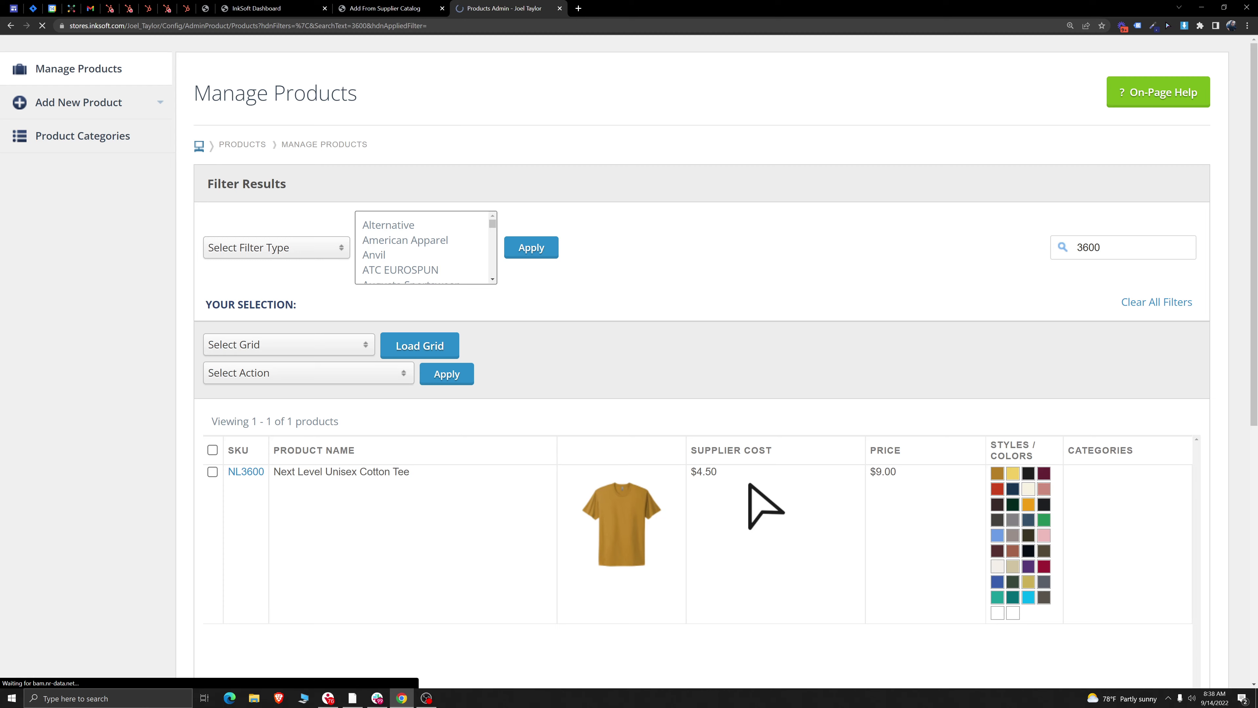
# Step: Select the Next Level Unisex Cotton Tee in the product results and check which filter types are offered
pyautogui.scroll(-3, 772, 392)
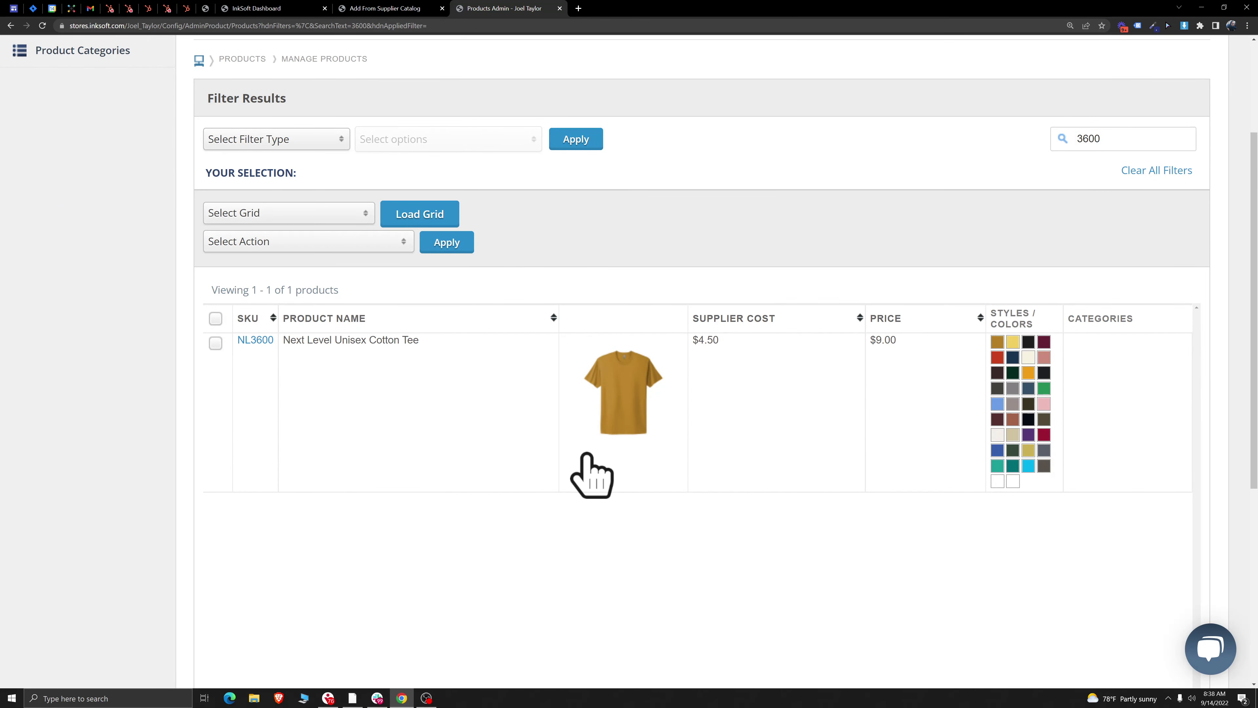
pyautogui.click(215, 343)
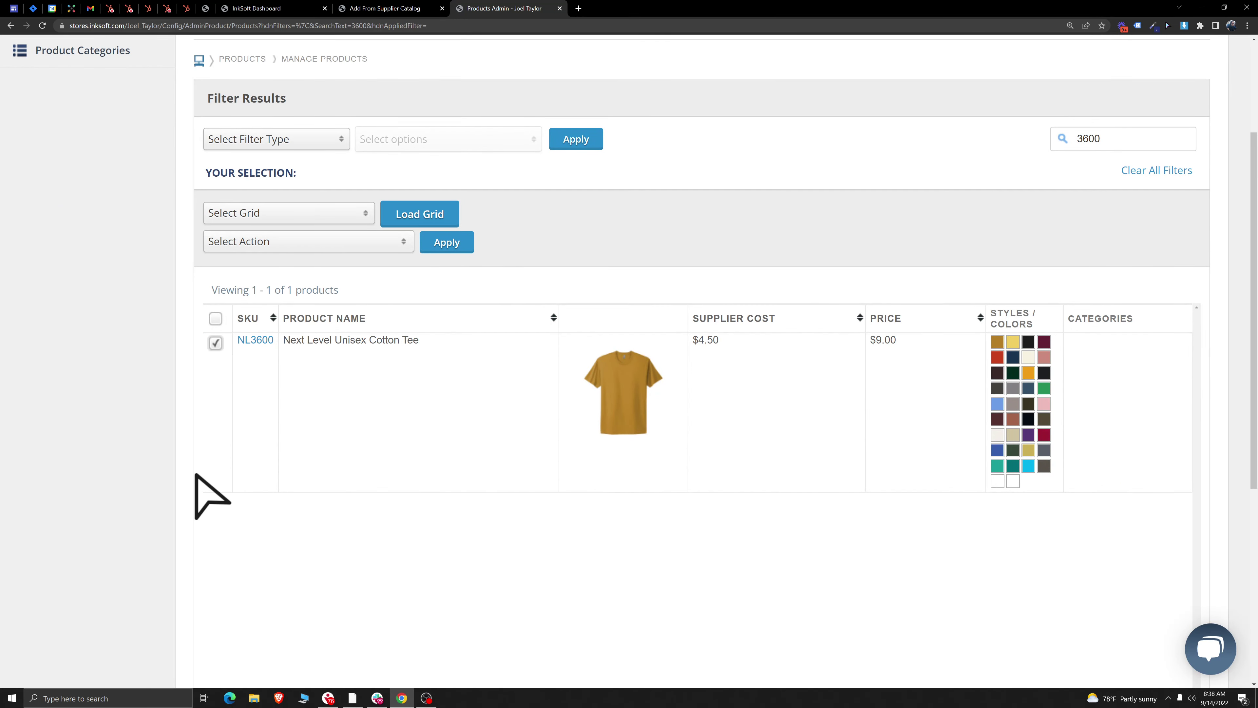
pyautogui.doubleClick(290, 289)
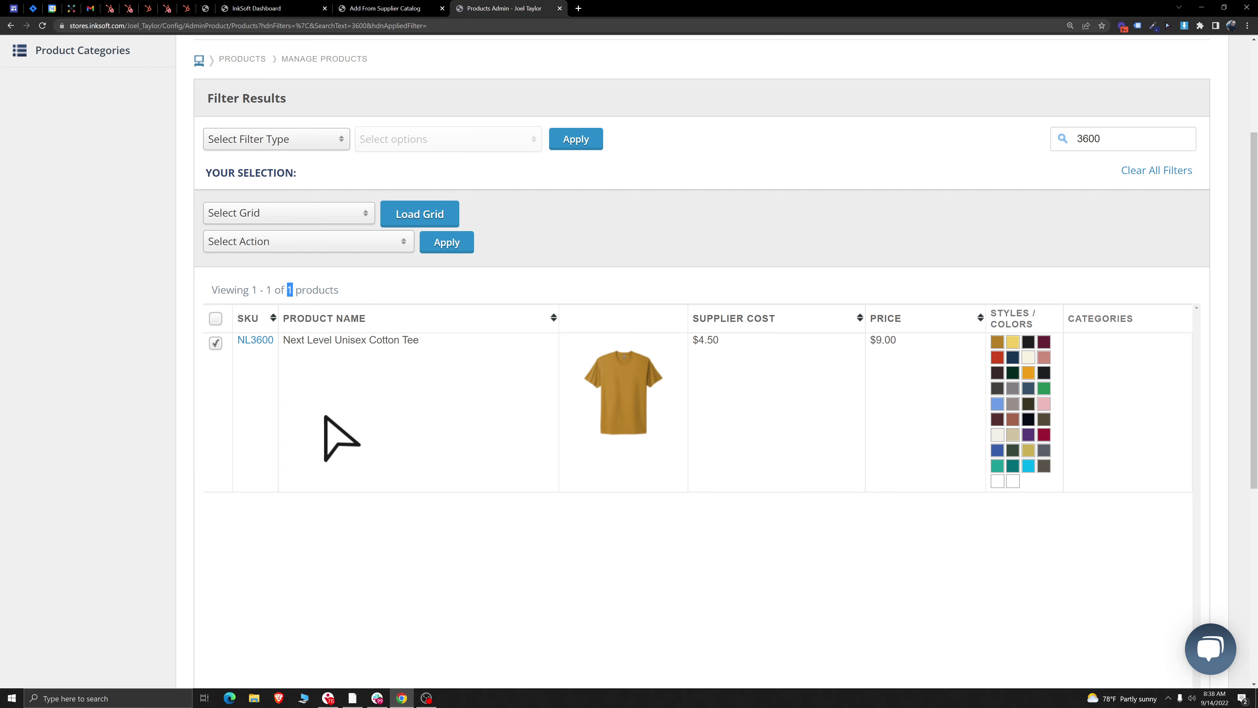
pyautogui.click(296, 139)
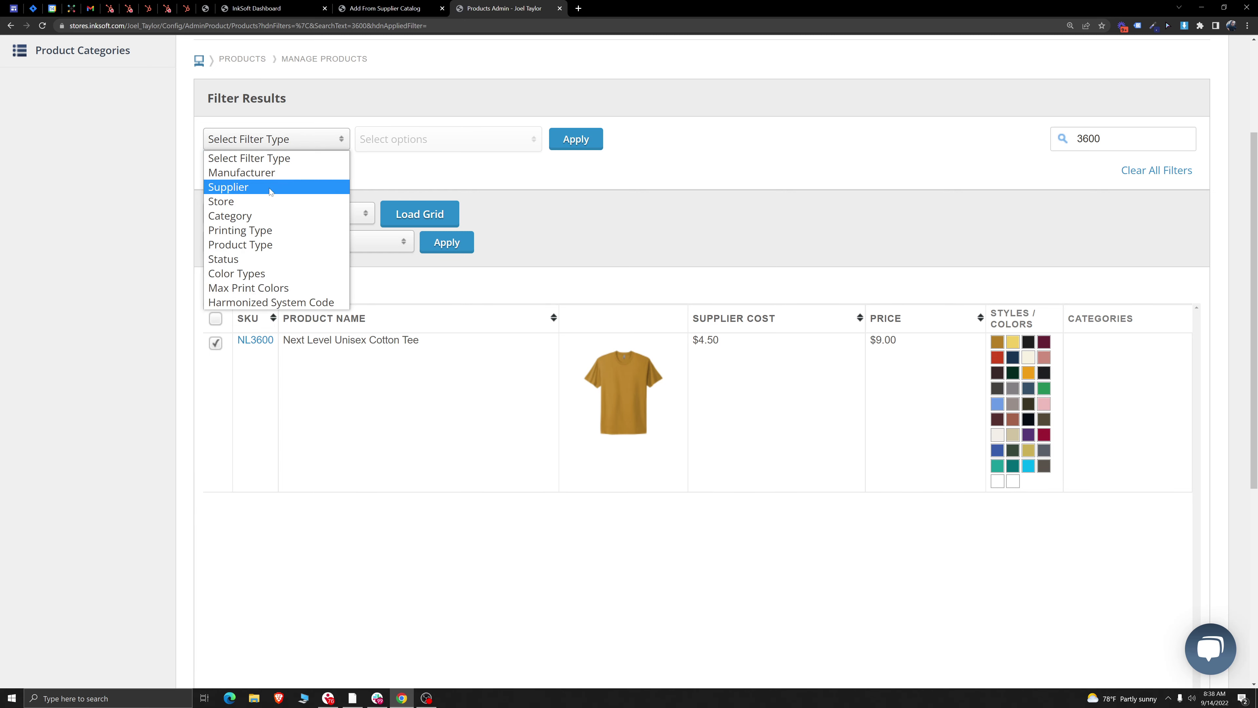
pyautogui.click(559, 181)
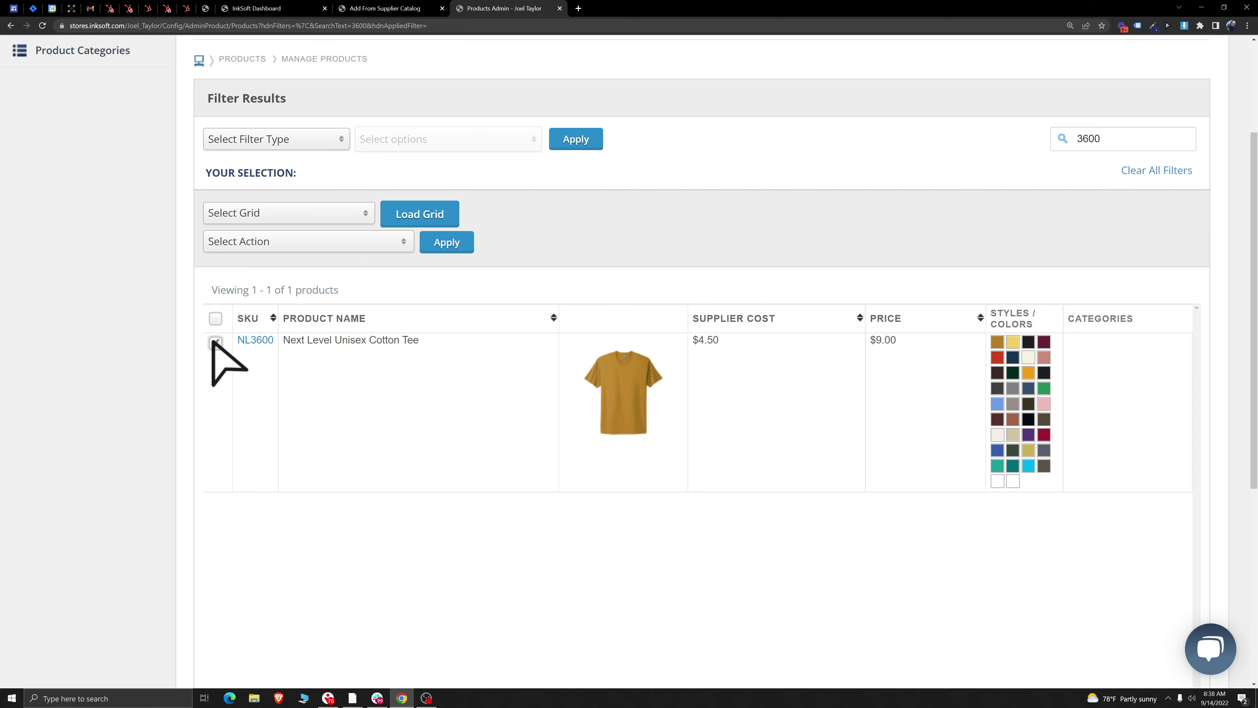
# Step: Look through the bulk actions available for the NL3600 product, from the display group to the pricing group
pyautogui.click(296, 243)
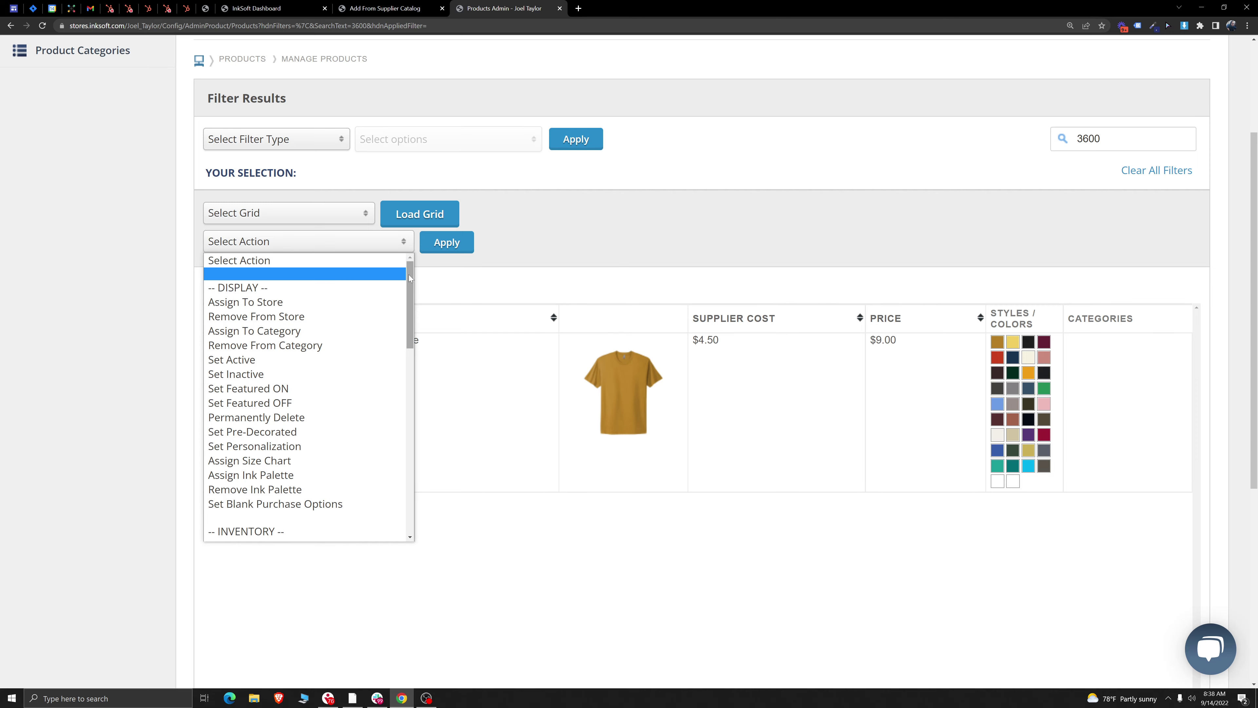
pyautogui.moveTo(410, 274)
pyautogui.mouseDown()
pyautogui.moveTo(409, 460)
pyautogui.moveTo(409, 277)
pyautogui.mouseUp()
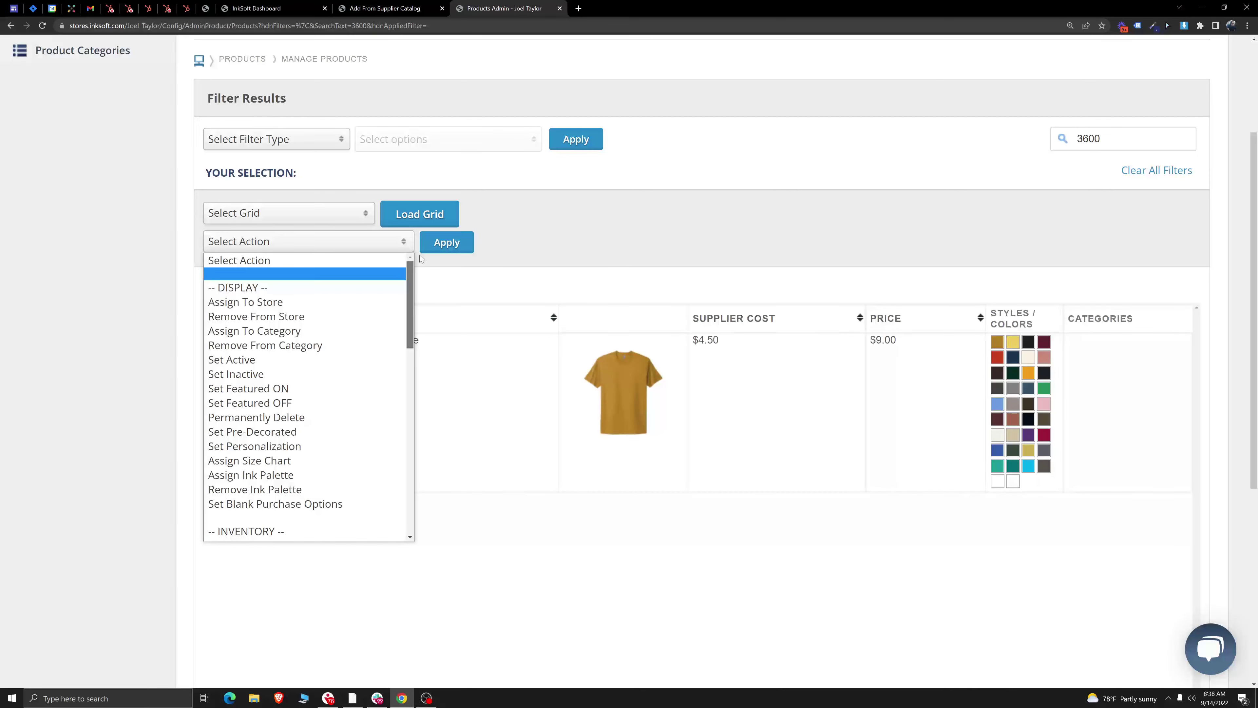
pyautogui.click(468, 254)
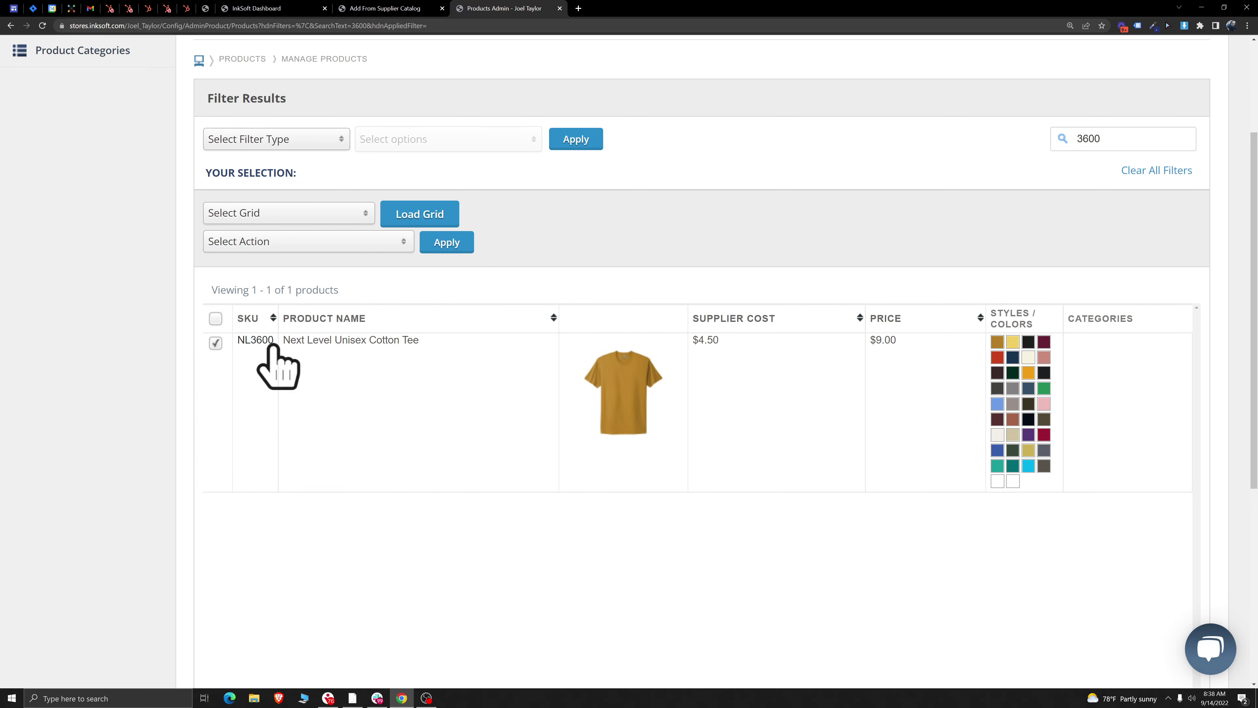
pyautogui.click(301, 241)
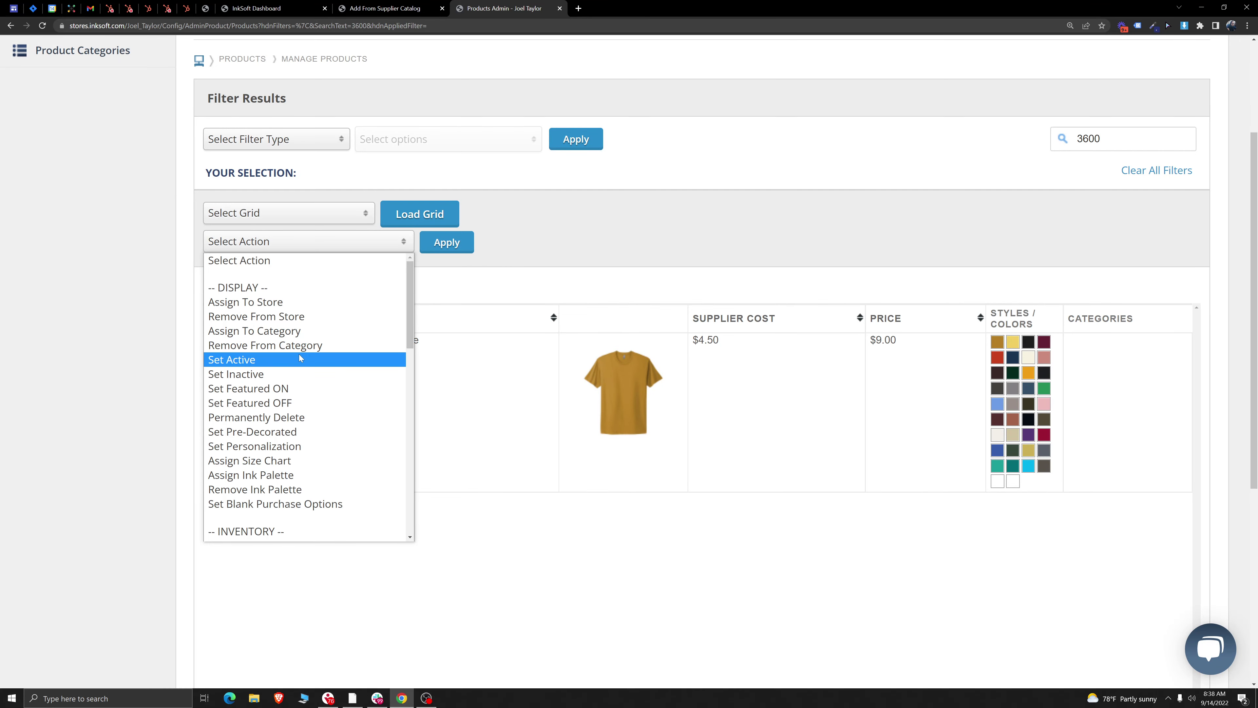
pyautogui.scroll(-12, 304, 457)
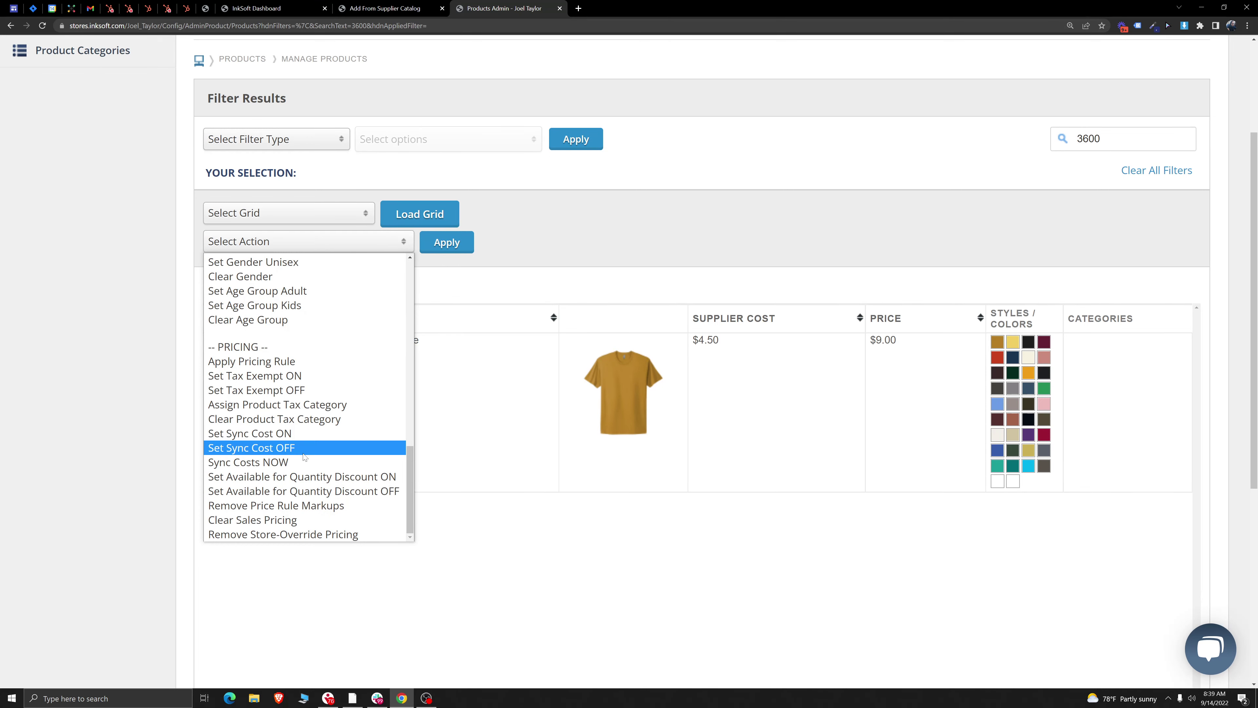
pyautogui.scroll(10, 303, 457)
pyautogui.click(450, 427)
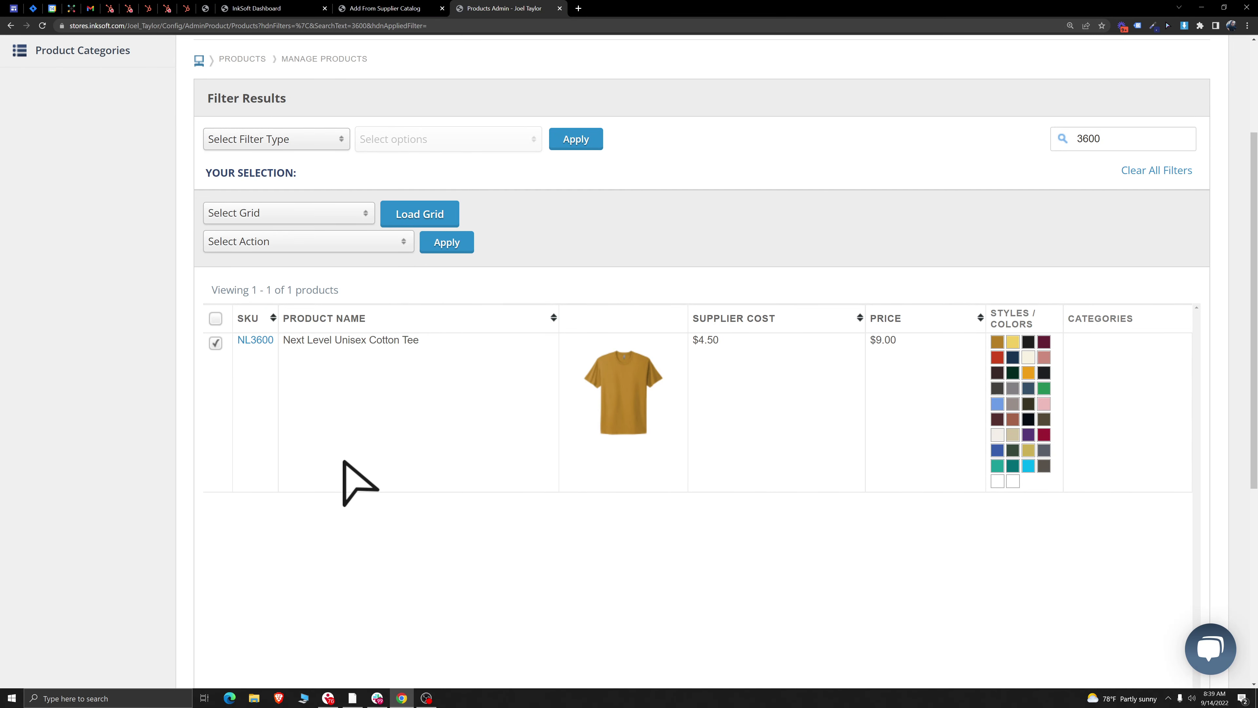
# Step: Open the NL3600 product's edit page in a new browser tab and switch to it
pyautogui.rightClick(257, 346)
pyautogui.click(270, 350)
pyautogui.click(589, 9)
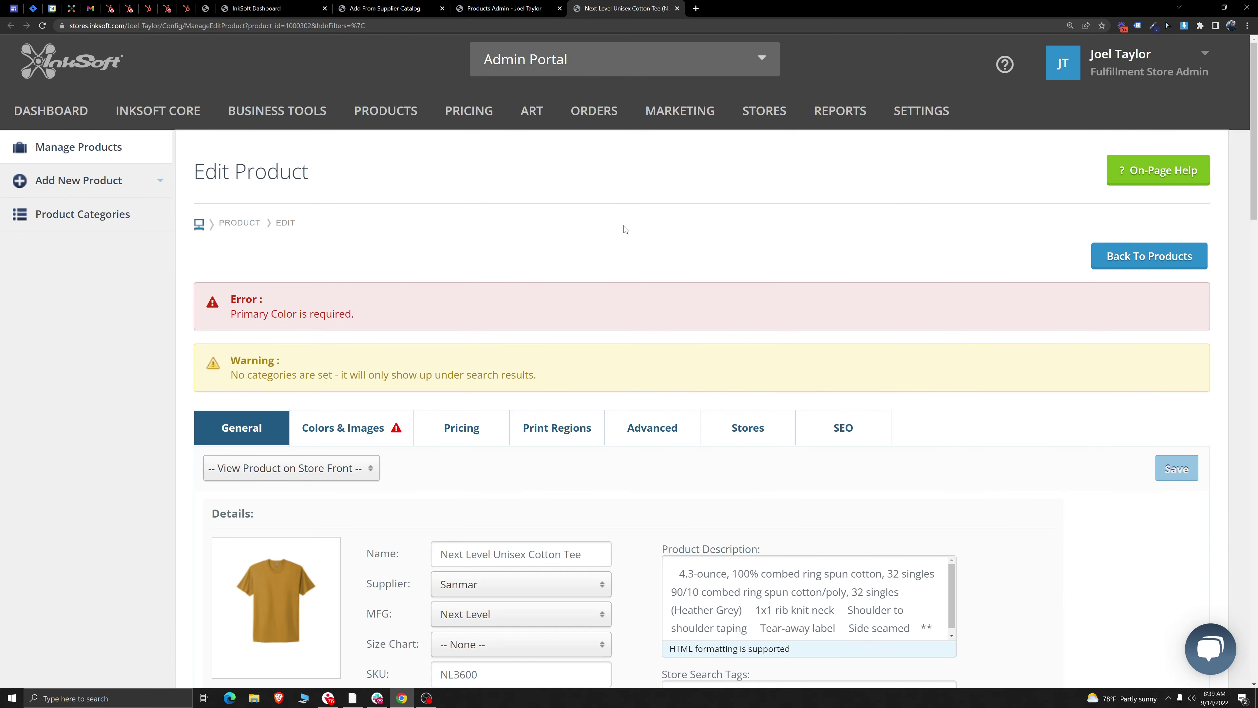
# Step: Review the product's general details, including name, MFG SKU, description, store search tags and supplier choices, keeping Sanmar as the supplier
pyautogui.scroll(-3, 639, 247)
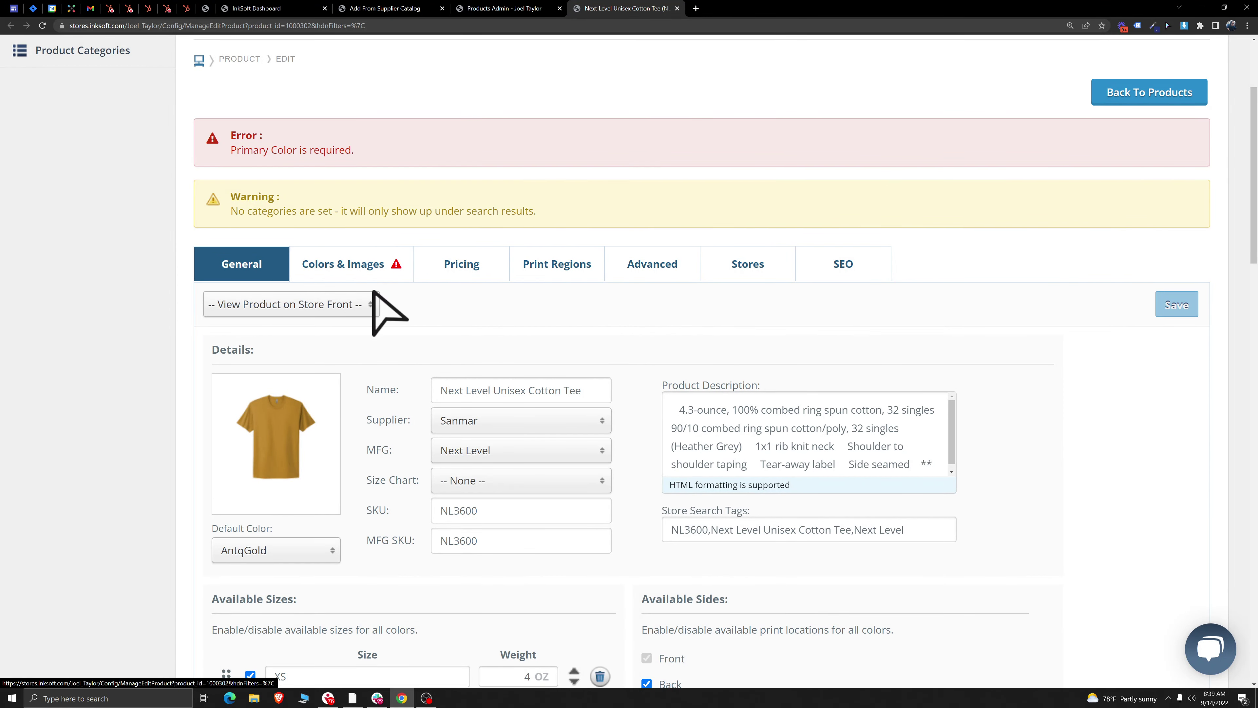
pyautogui.moveTo(588, 392); pyautogui.dragTo(423, 410)
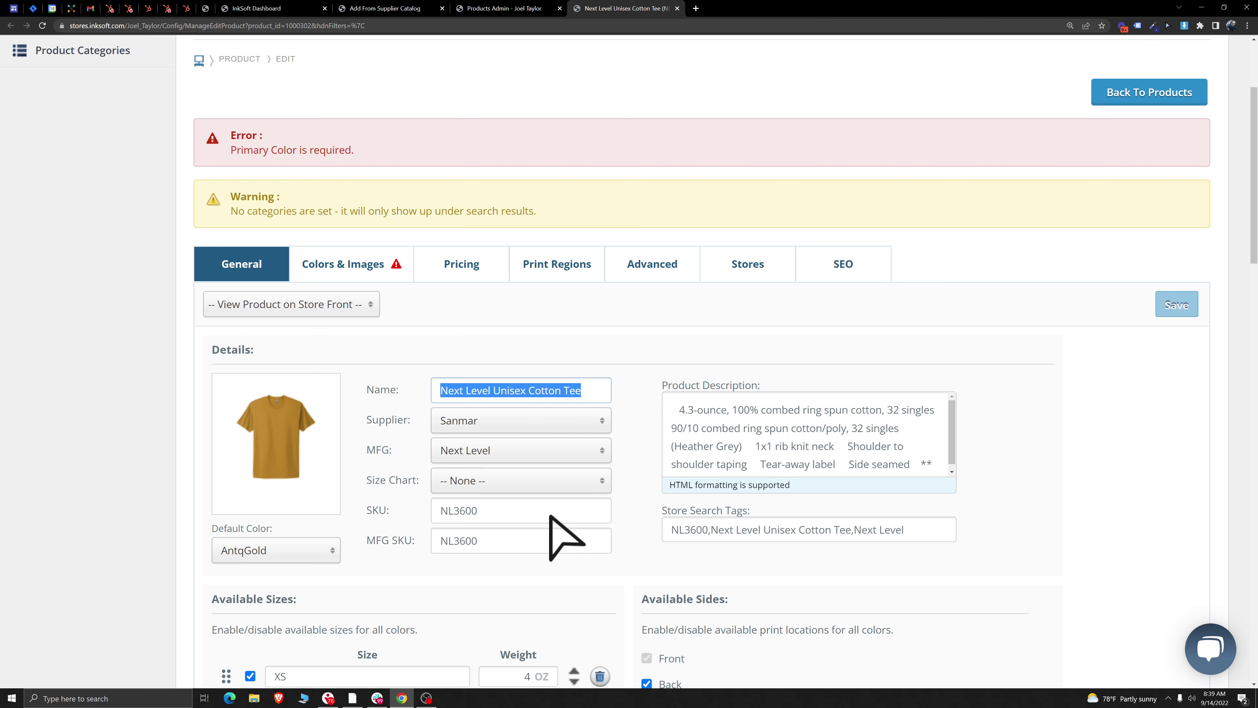
pyautogui.moveTo(500, 541); pyautogui.dragTo(433, 555)
pyautogui.moveTo(676, 410); pyautogui.dragTo(772, 411)
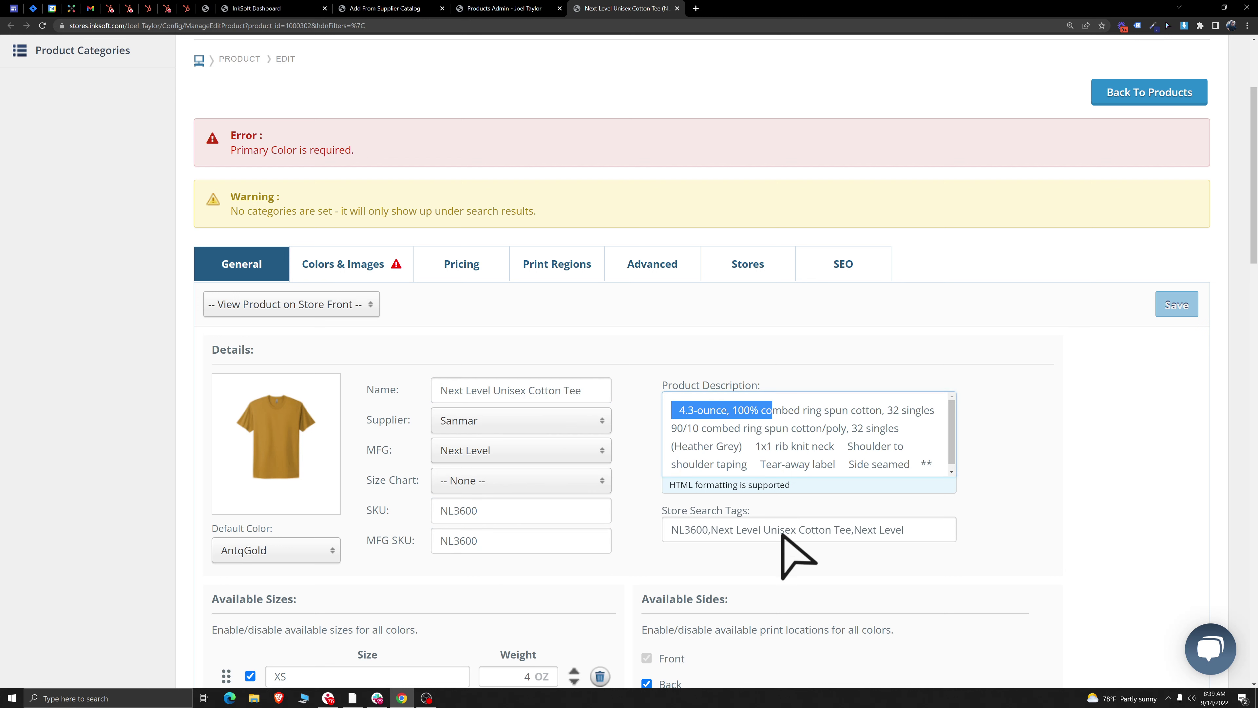
pyautogui.moveTo(773, 529); pyautogui.dragTo(704, 529)
pyautogui.click(641, 558)
pyautogui.click(528, 420)
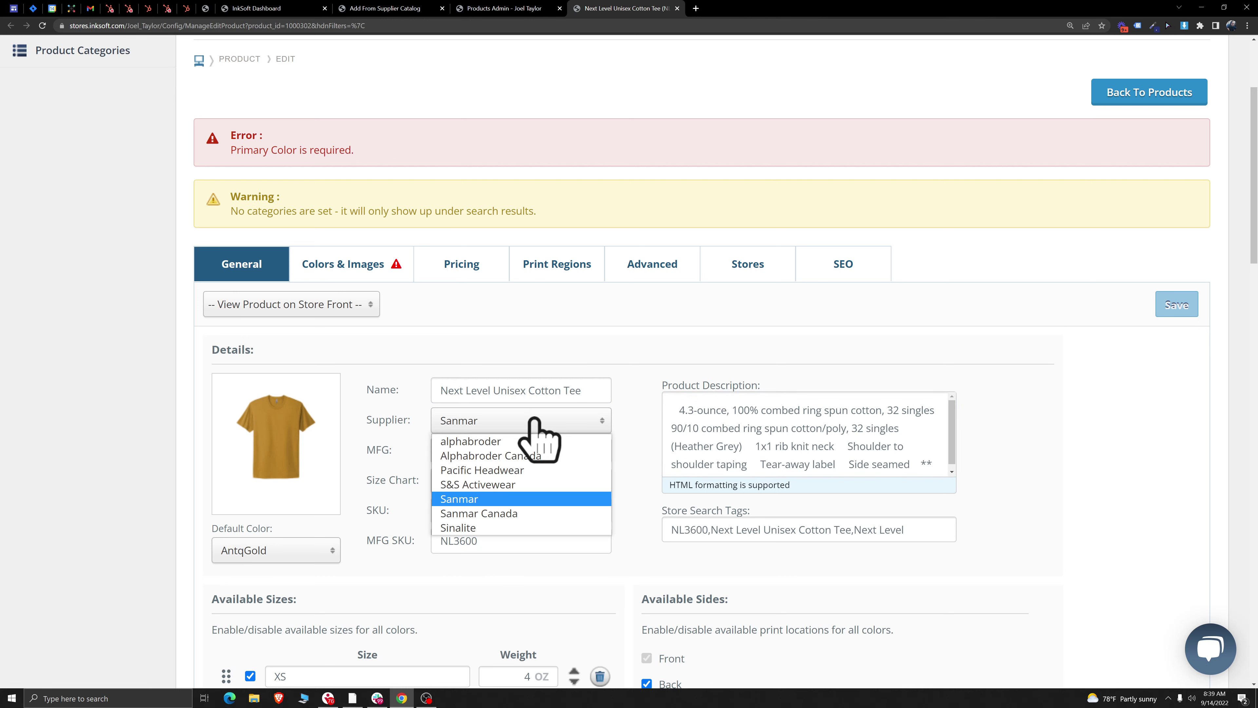
pyautogui.click(473, 501)
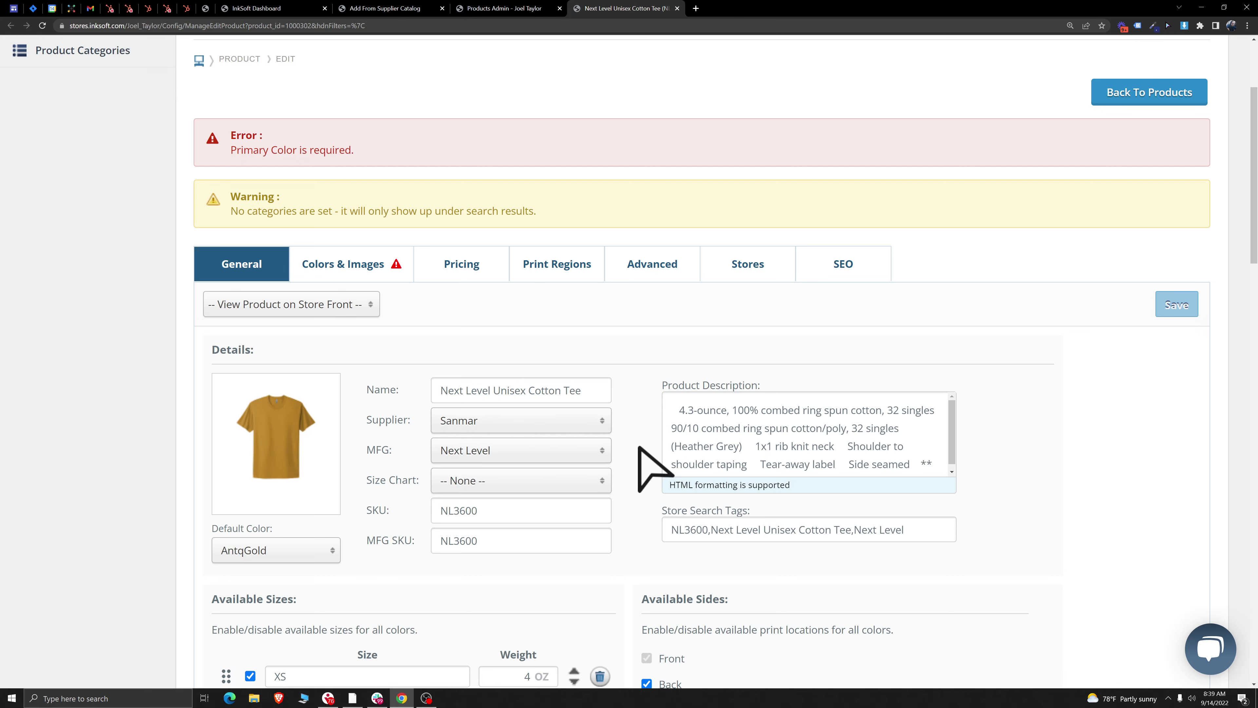
# Step: Examine the product's Available Sizes section and its enable and reorder controls
pyautogui.scroll(-3, 654, 466)
pyautogui.scroll(-3, 636, 435)
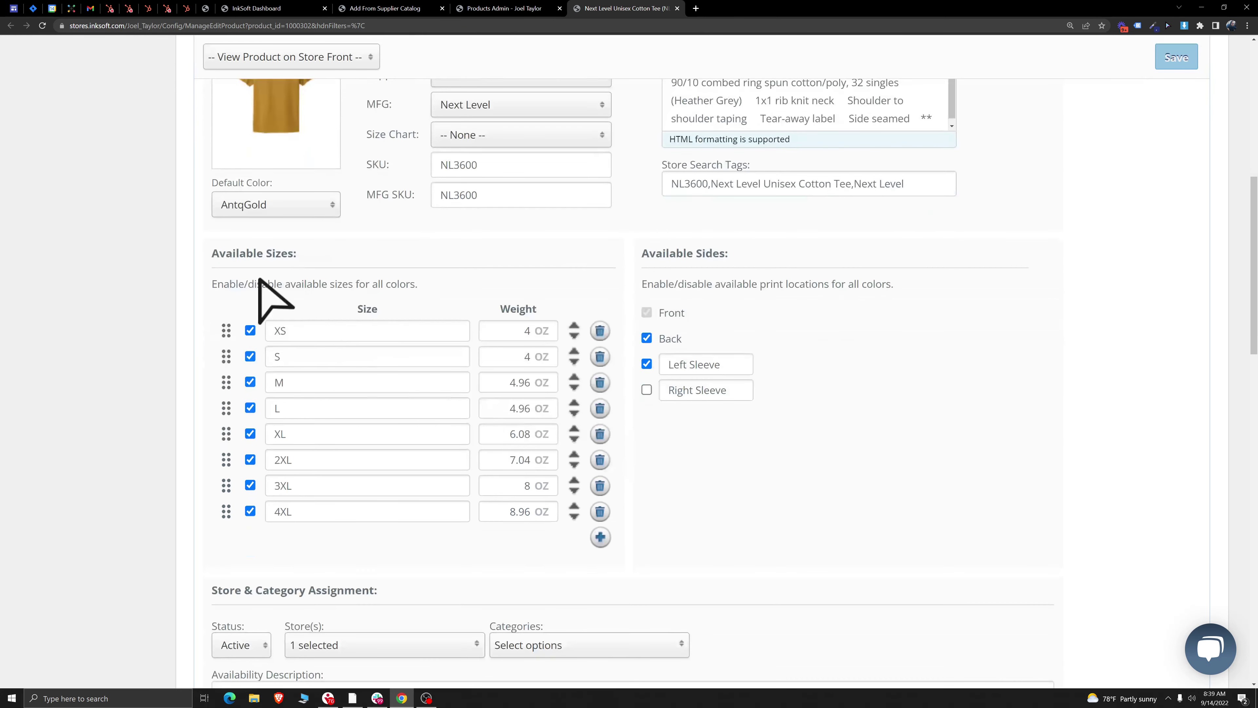
pyautogui.moveTo(208, 256); pyautogui.dragTo(445, 264)
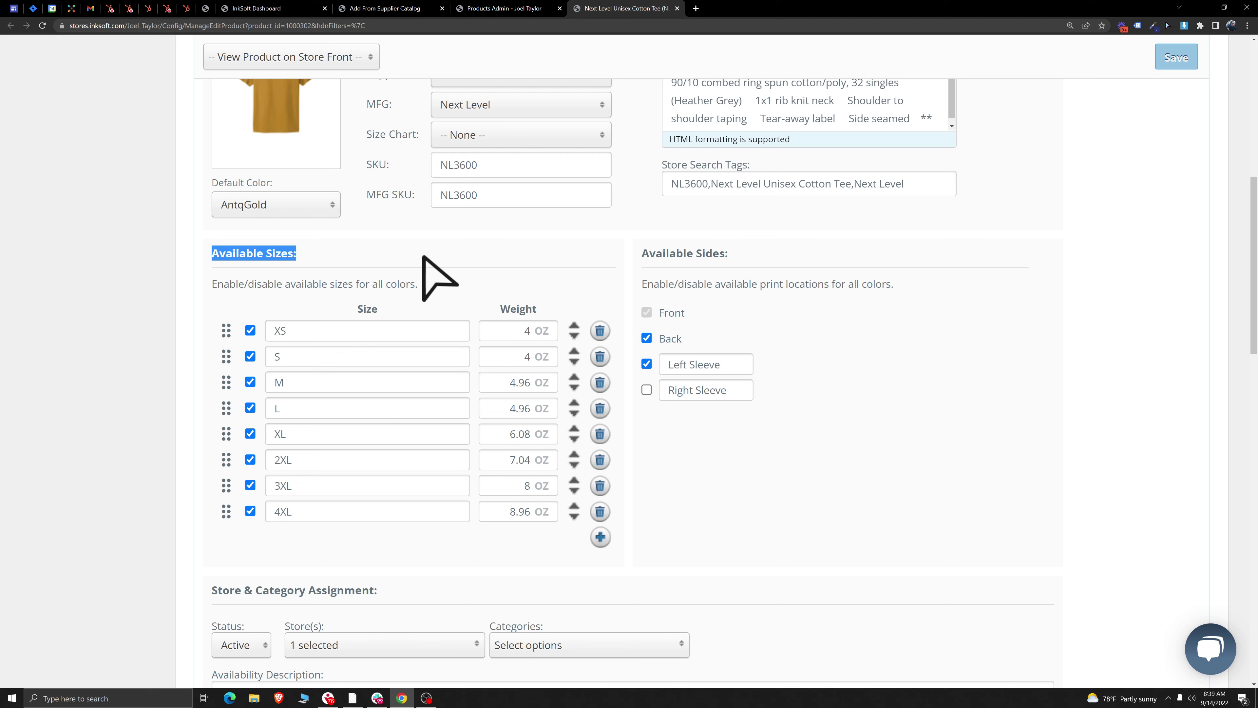
pyautogui.click(335, 292)
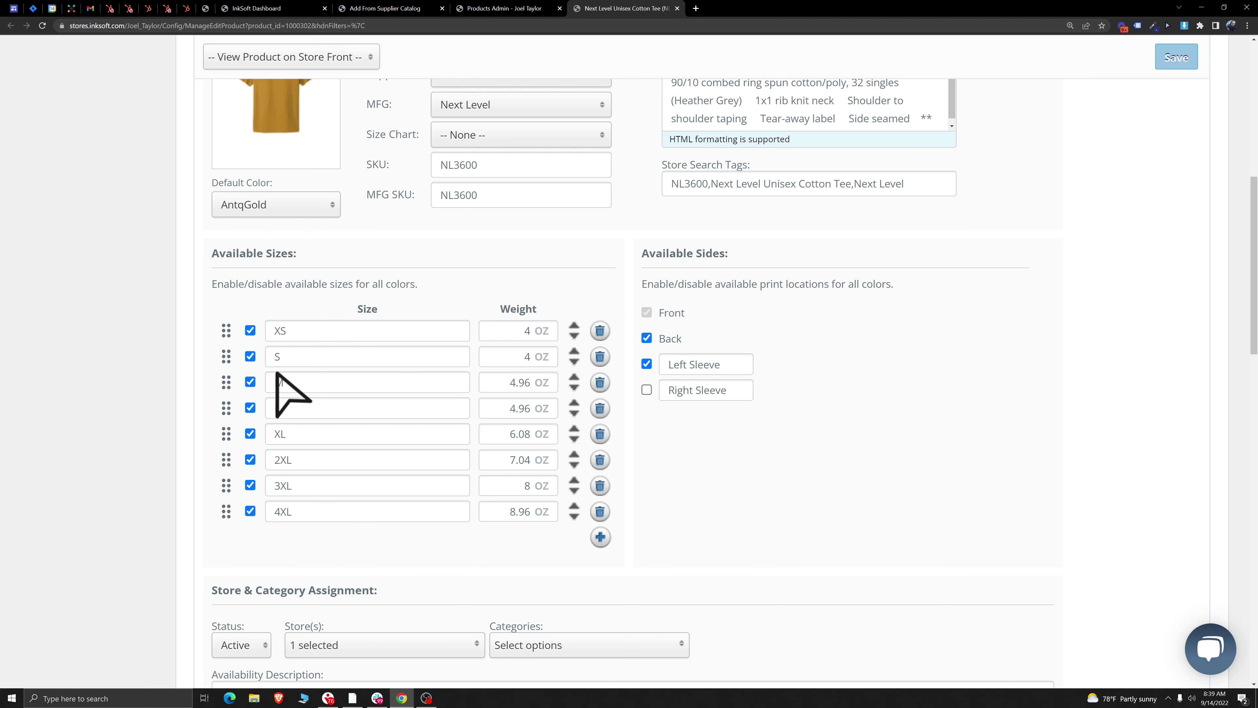
pyautogui.moveTo(228, 361); pyautogui.dragTo(267, 328)
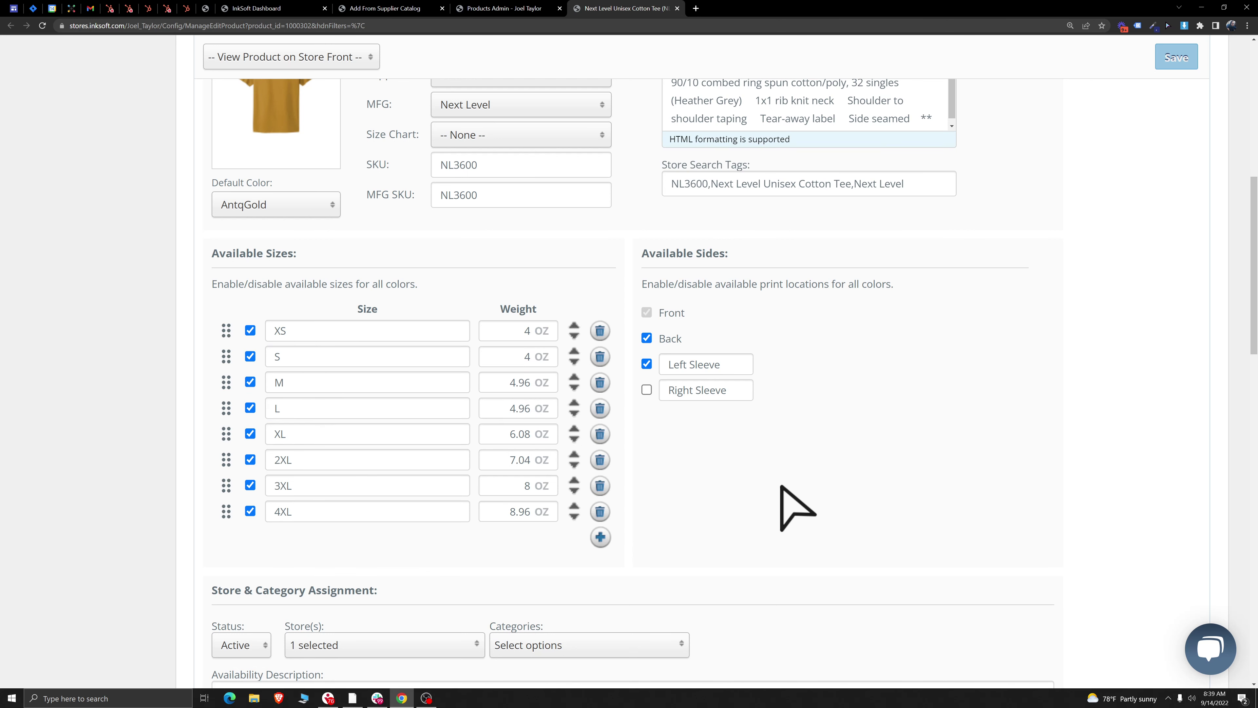
# Step: Examine the Available Sides section, including the Left Sleeve and Right Sleeve print locations
pyautogui.scroll(2, 812, 490)
pyautogui.moveTo(641, 353); pyautogui.dragTo(738, 353)
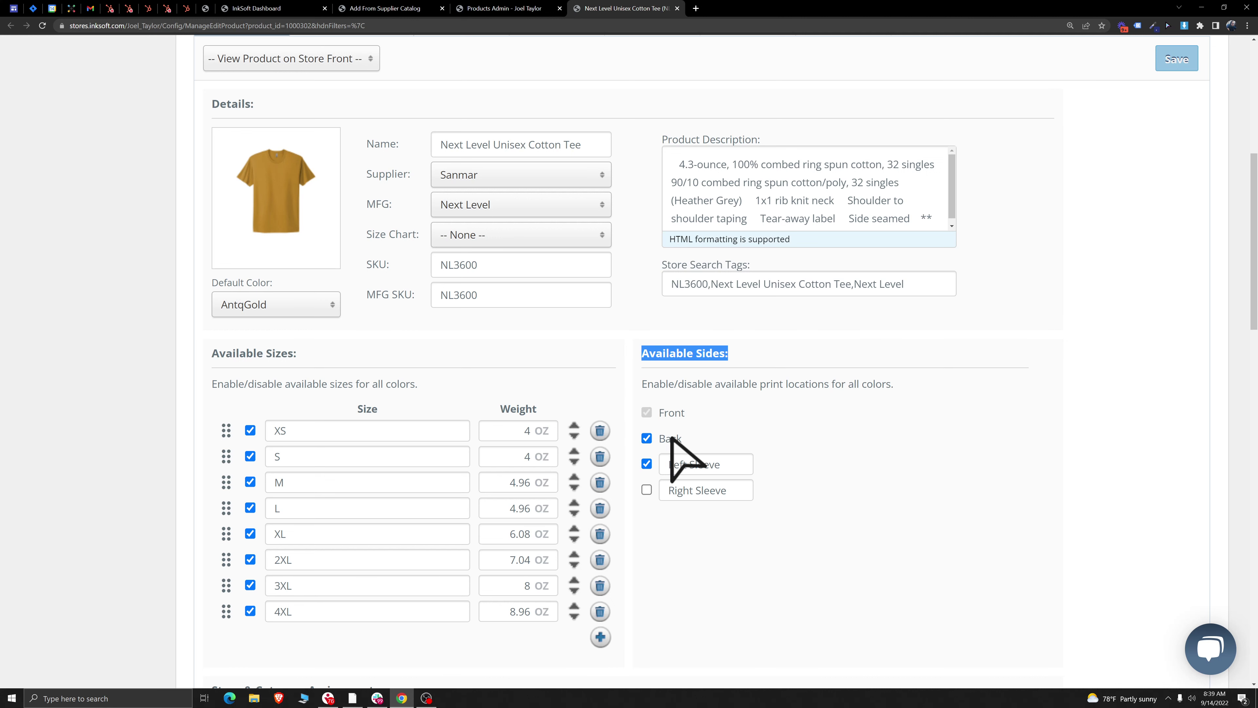
pyautogui.moveTo(723, 466); pyautogui.dragTo(676, 468)
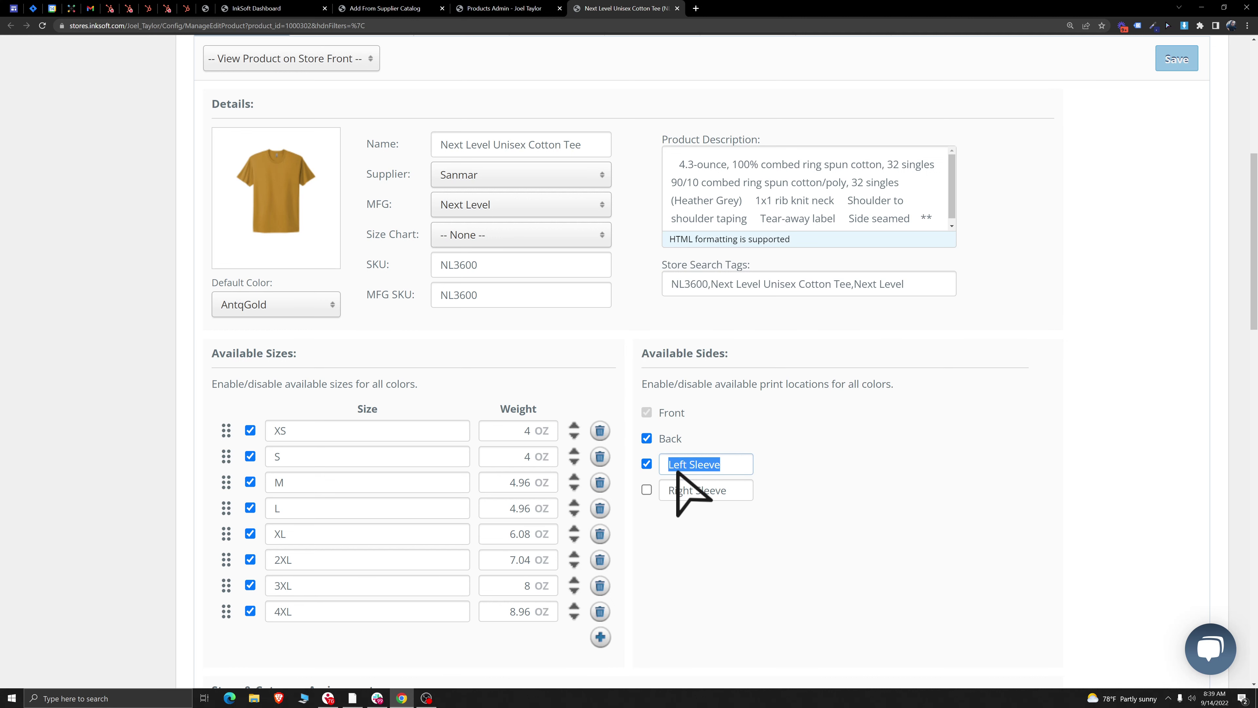
pyautogui.tripleClick(737, 489)
pyautogui.click(699, 518)
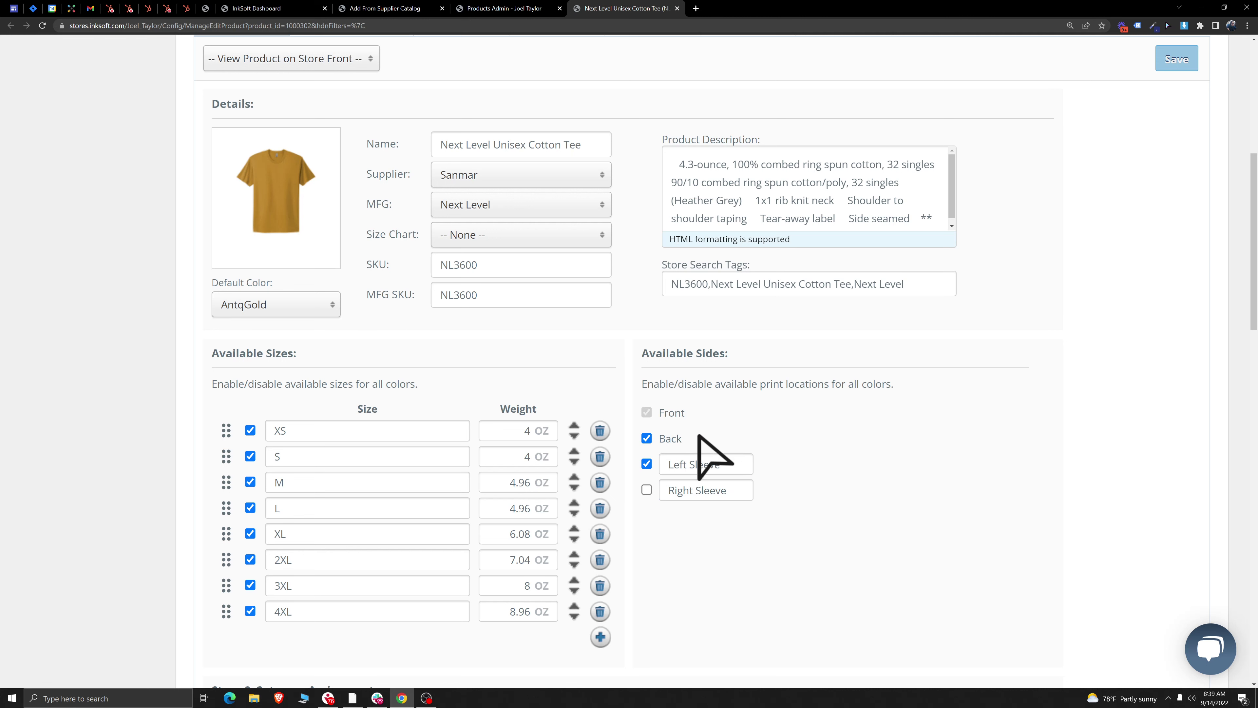
pyautogui.scroll(1, 694, 486)
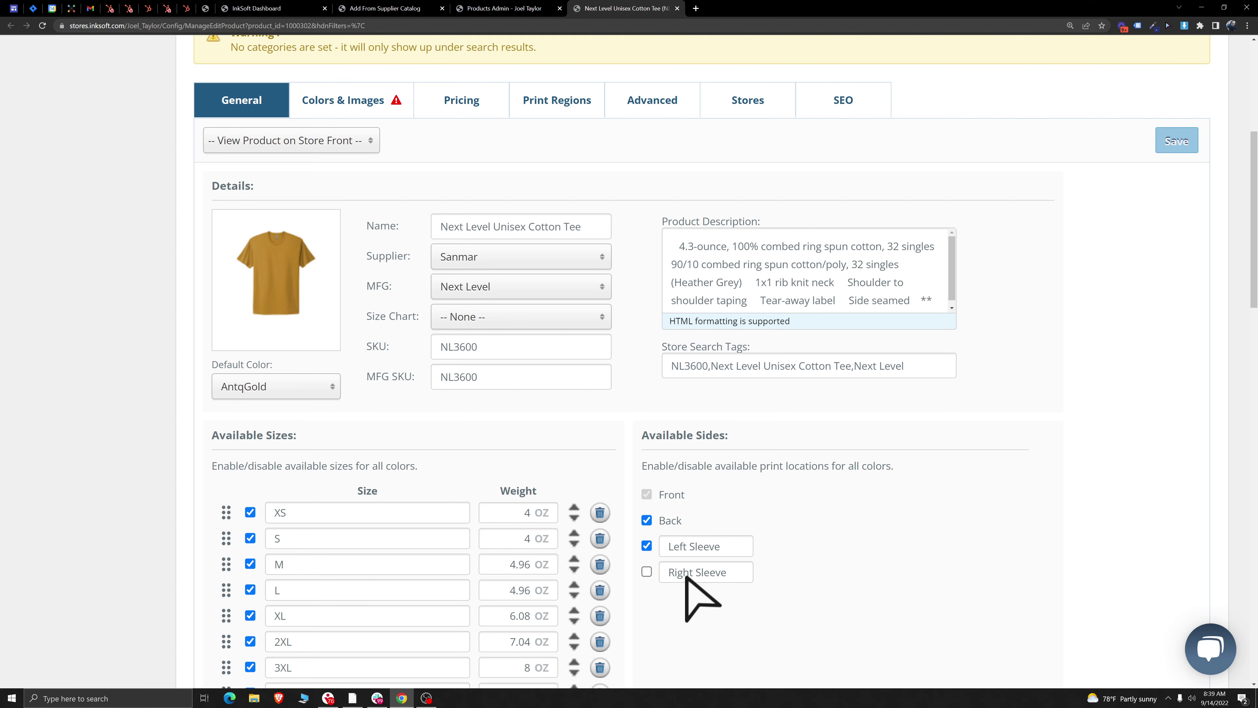
# Step: Open the product's colors and images and preview the AntqGold views, including back, left sleeve and front
pyautogui.scroll(5, 743, 598)
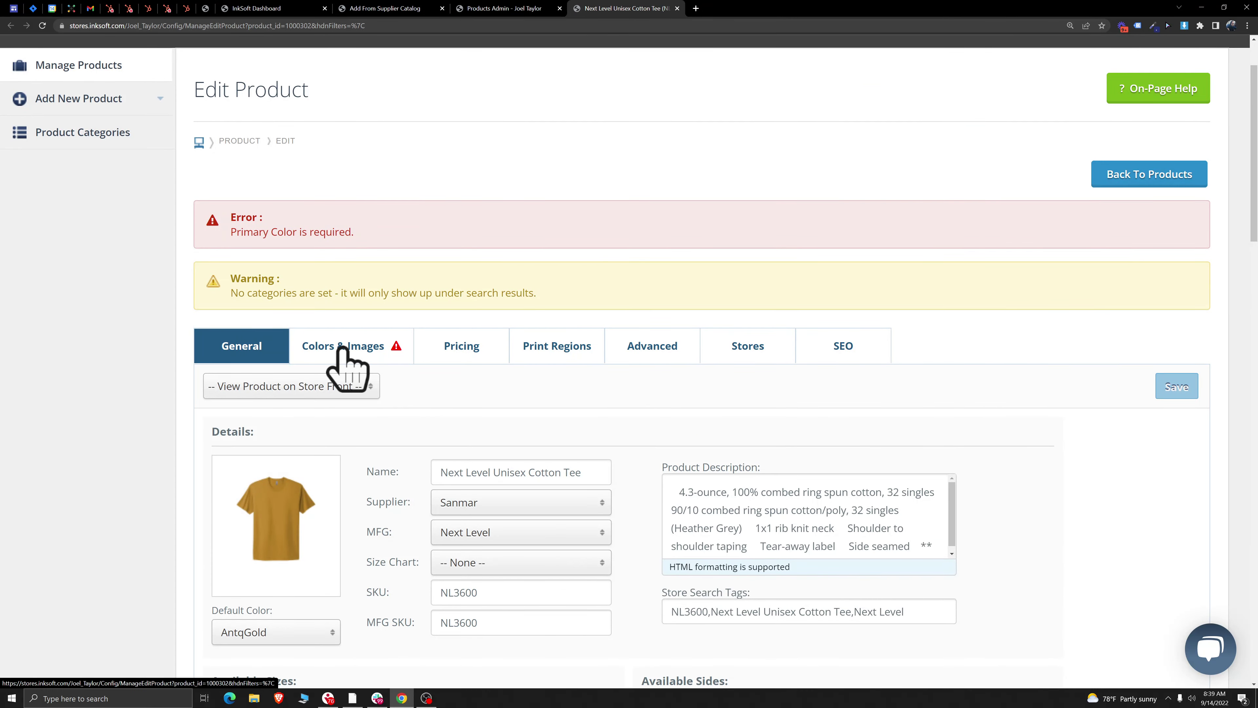
pyautogui.click(338, 345)
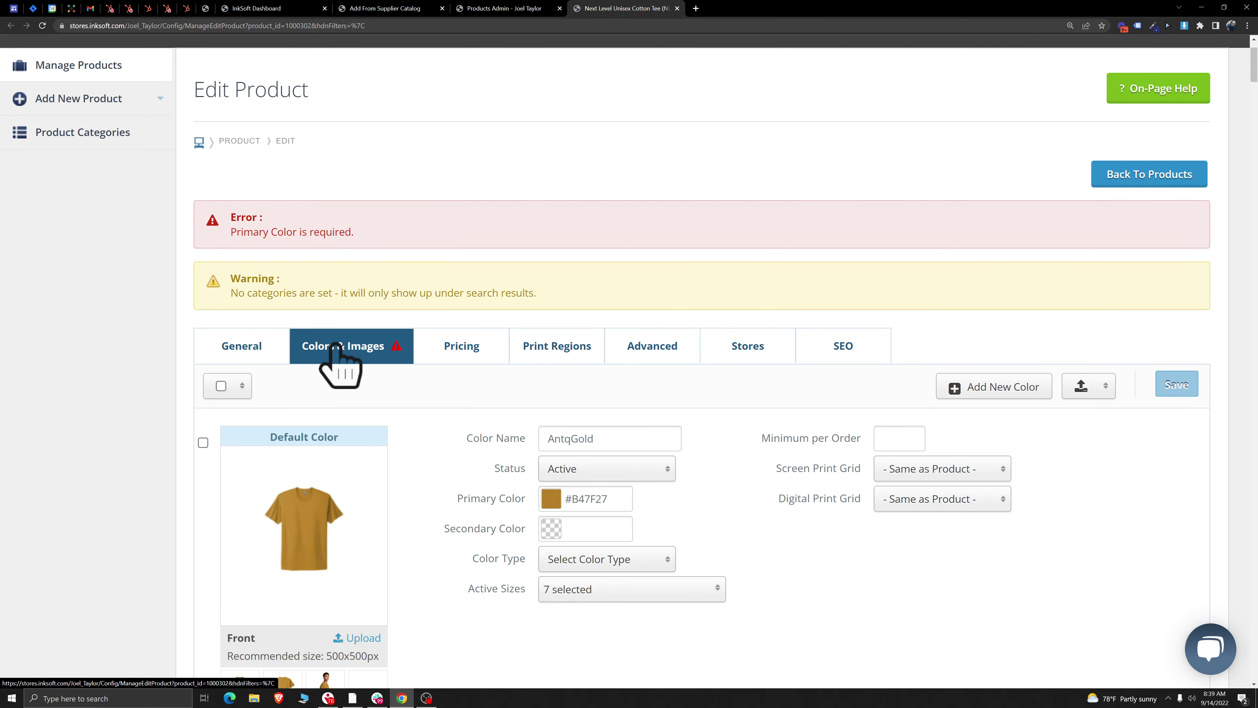
pyautogui.scroll(-3, 426, 446)
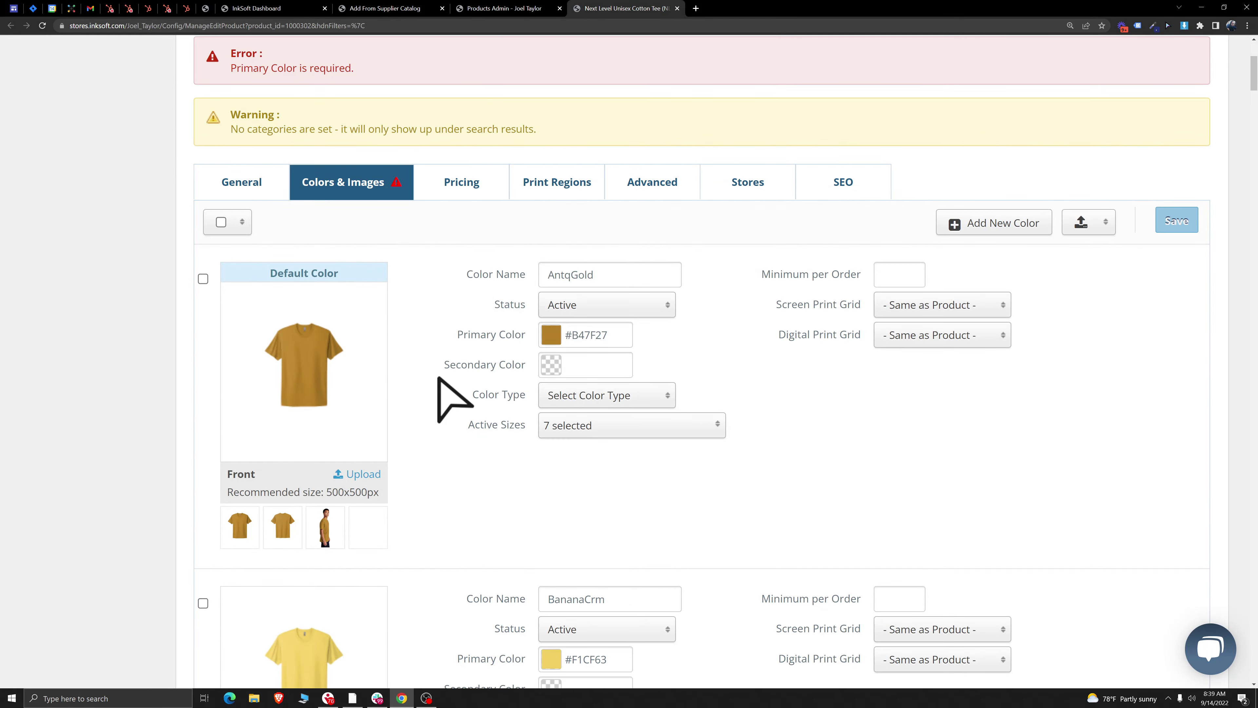
pyautogui.click(286, 531)
pyautogui.click(325, 529)
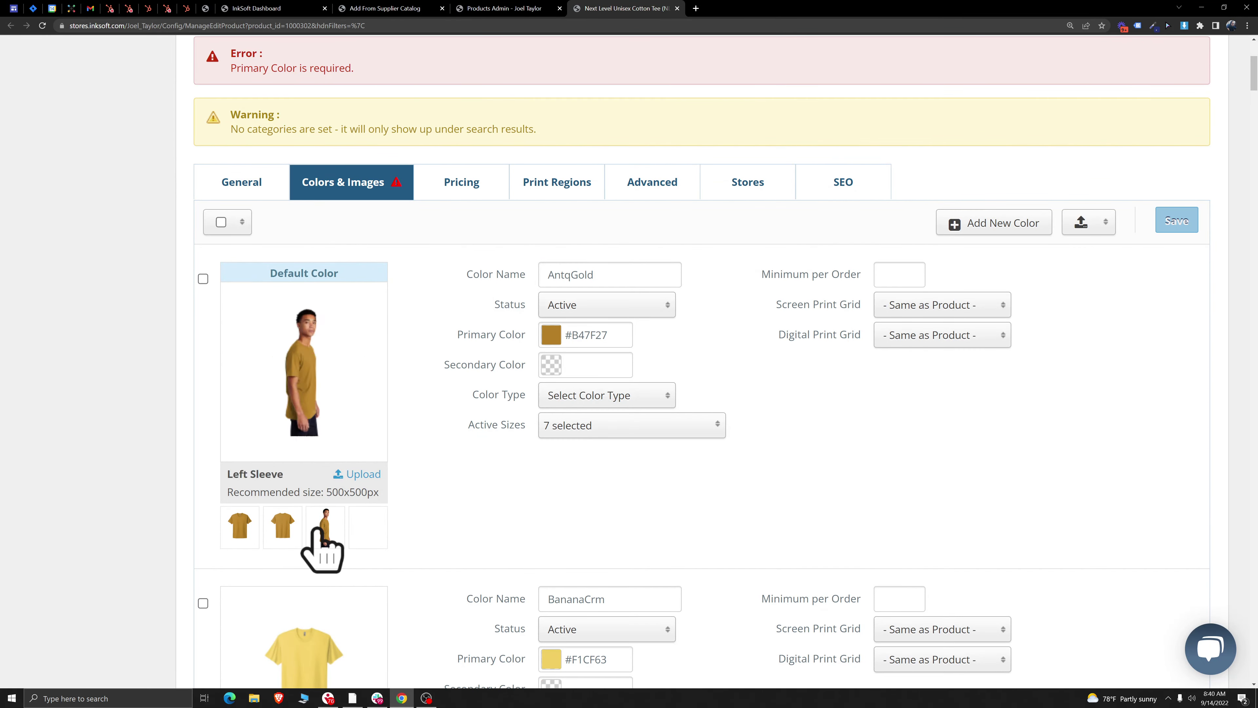
pyautogui.click(365, 533)
pyautogui.click(322, 532)
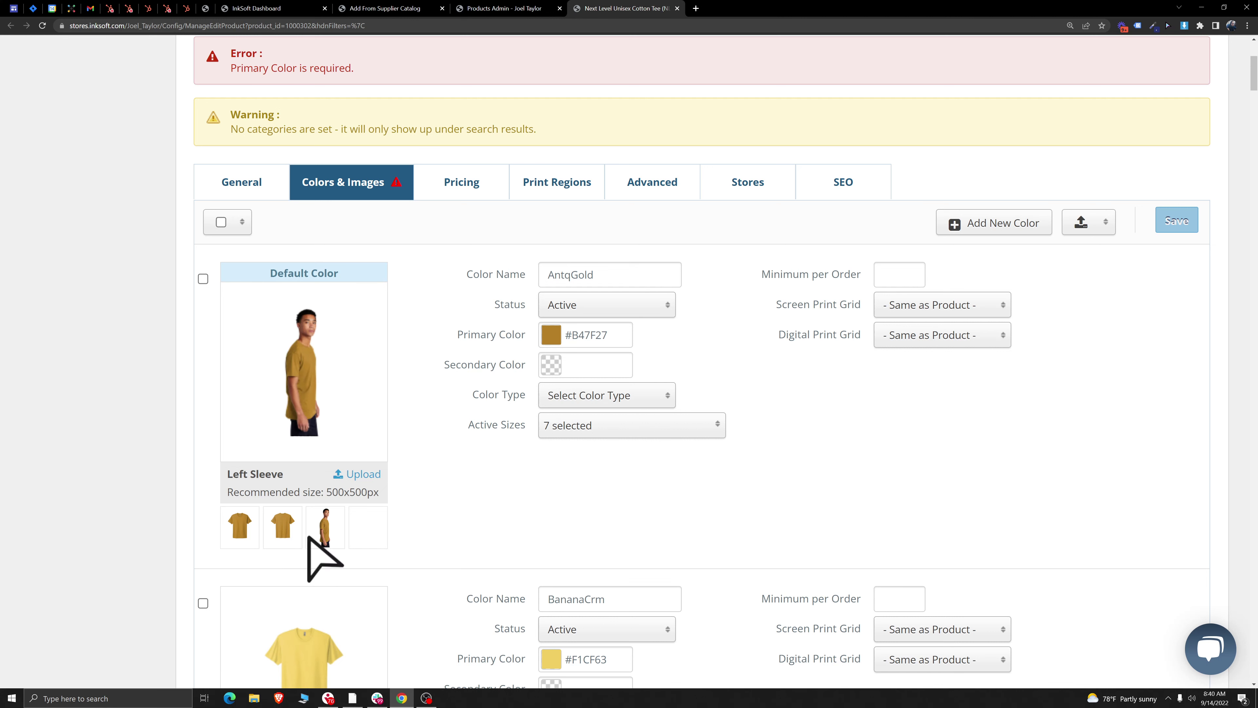
pyautogui.click(242, 529)
pyautogui.click(324, 532)
pyautogui.click(282, 532)
pyautogui.click(241, 531)
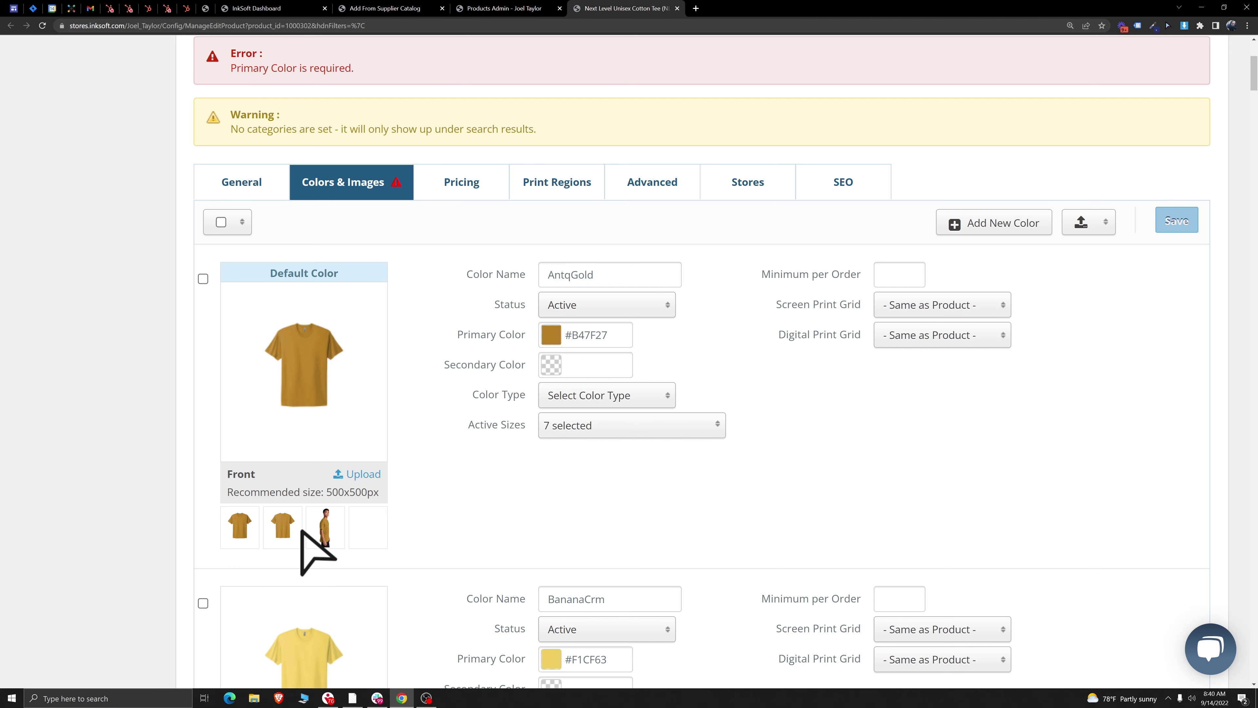
# Step: Show the AntqGold left sleeve image and check the recommended size for uploads
pyautogui.click(324, 534)
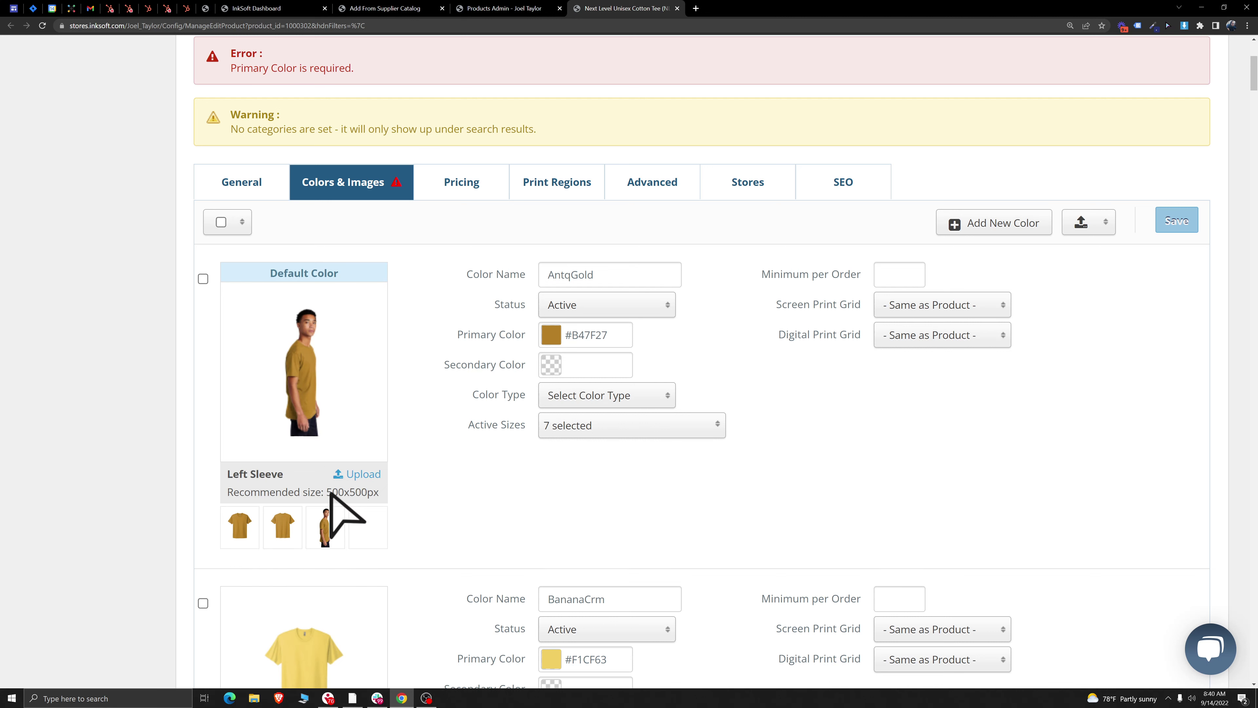
pyautogui.moveTo(327, 493); pyautogui.dragTo(368, 498)
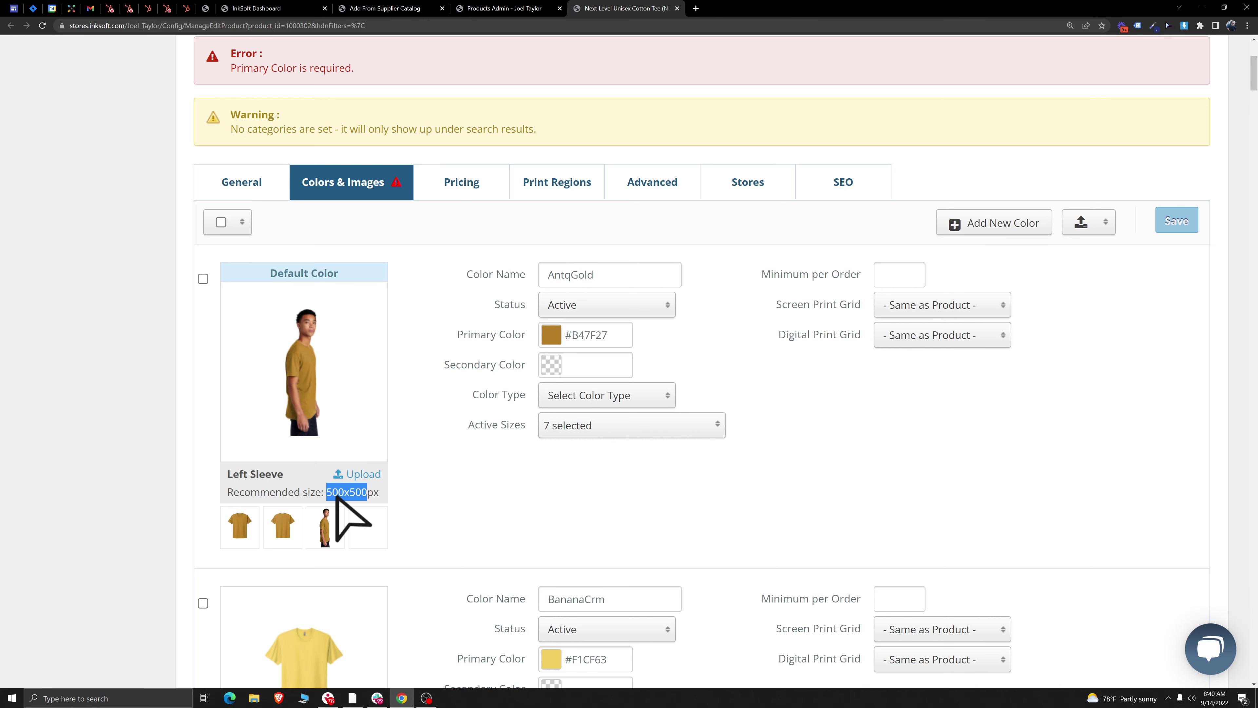
pyautogui.click(509, 501)
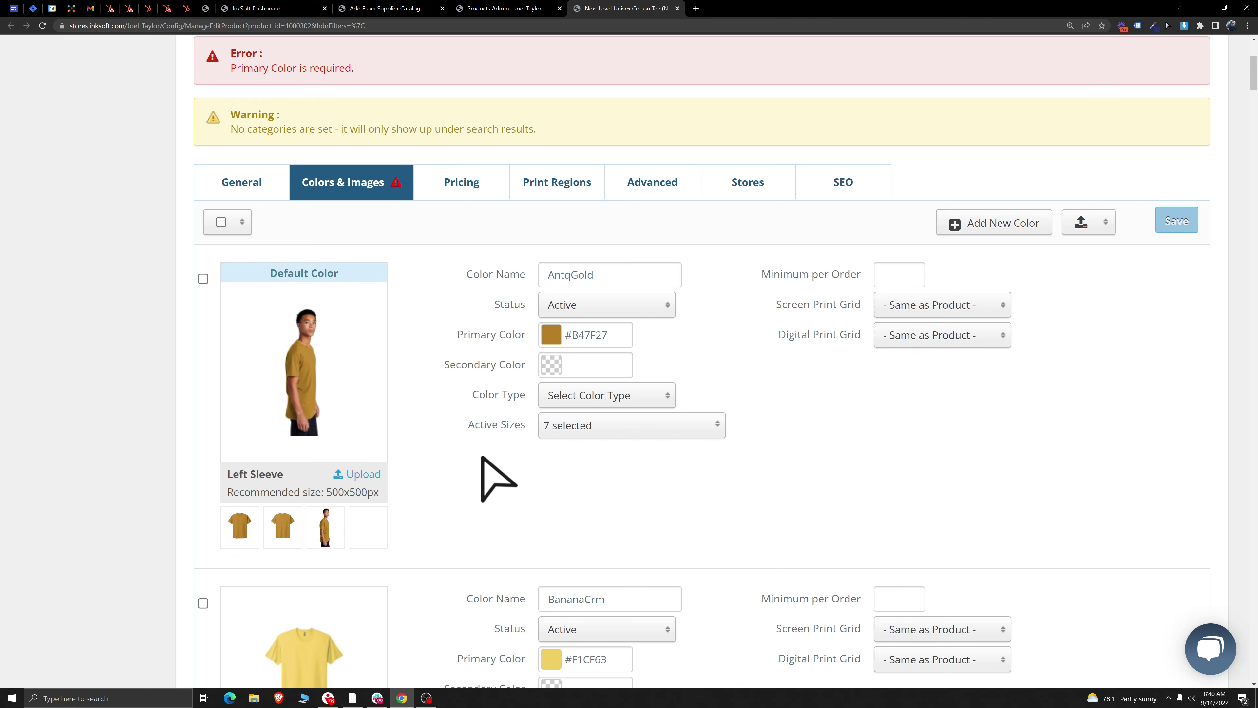
# Step: Set the Cardinal color's status to Inactive and return it to Active
pyautogui.scroll(-15, 487, 453)
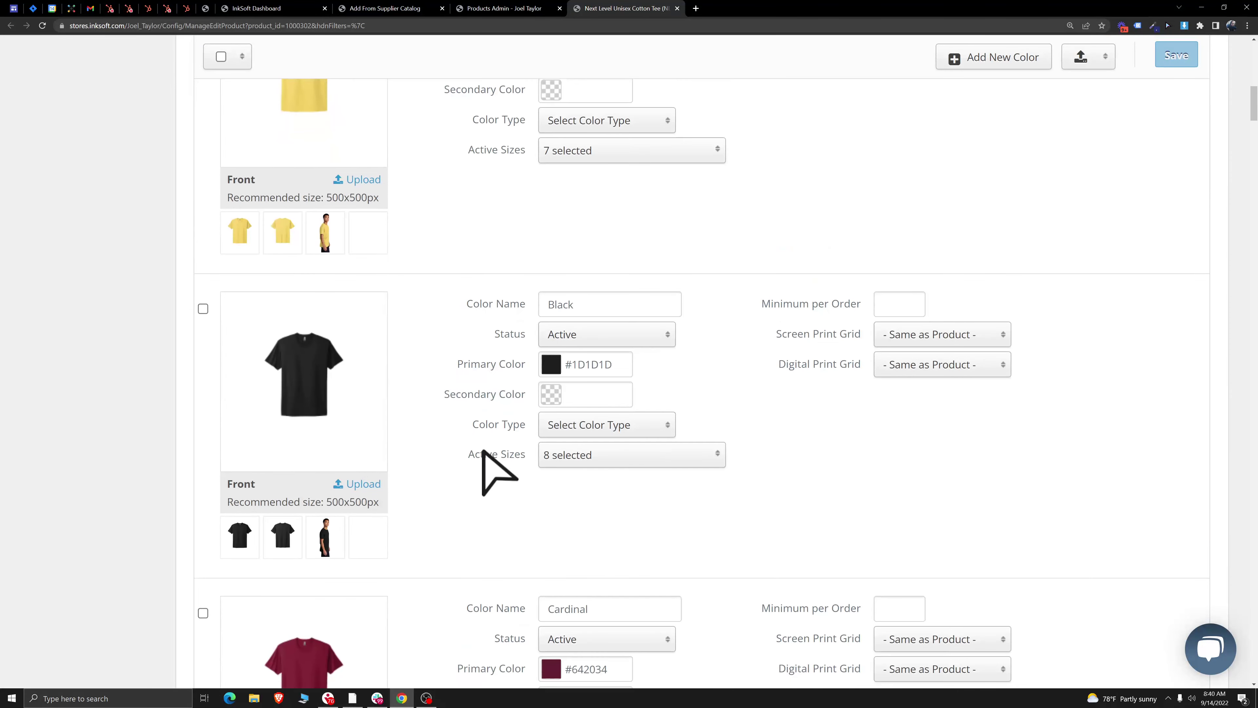
pyautogui.click(625, 396)
pyautogui.click(595, 411)
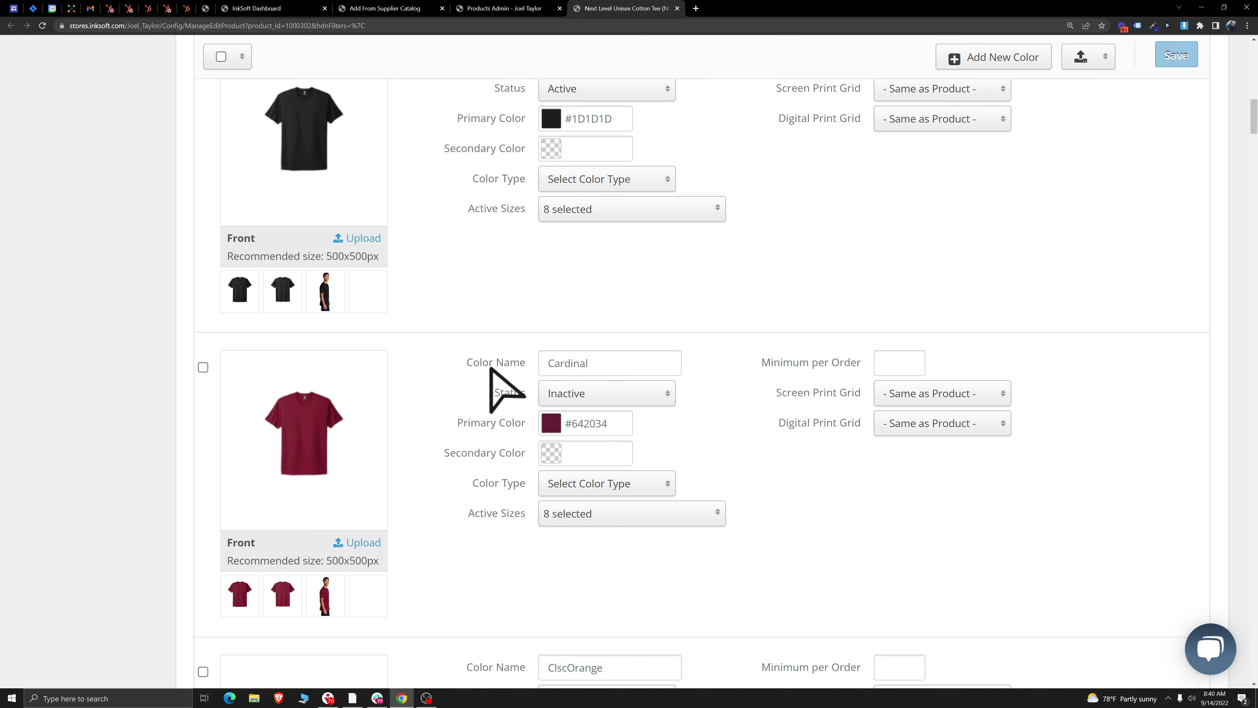
pyautogui.click(622, 398)
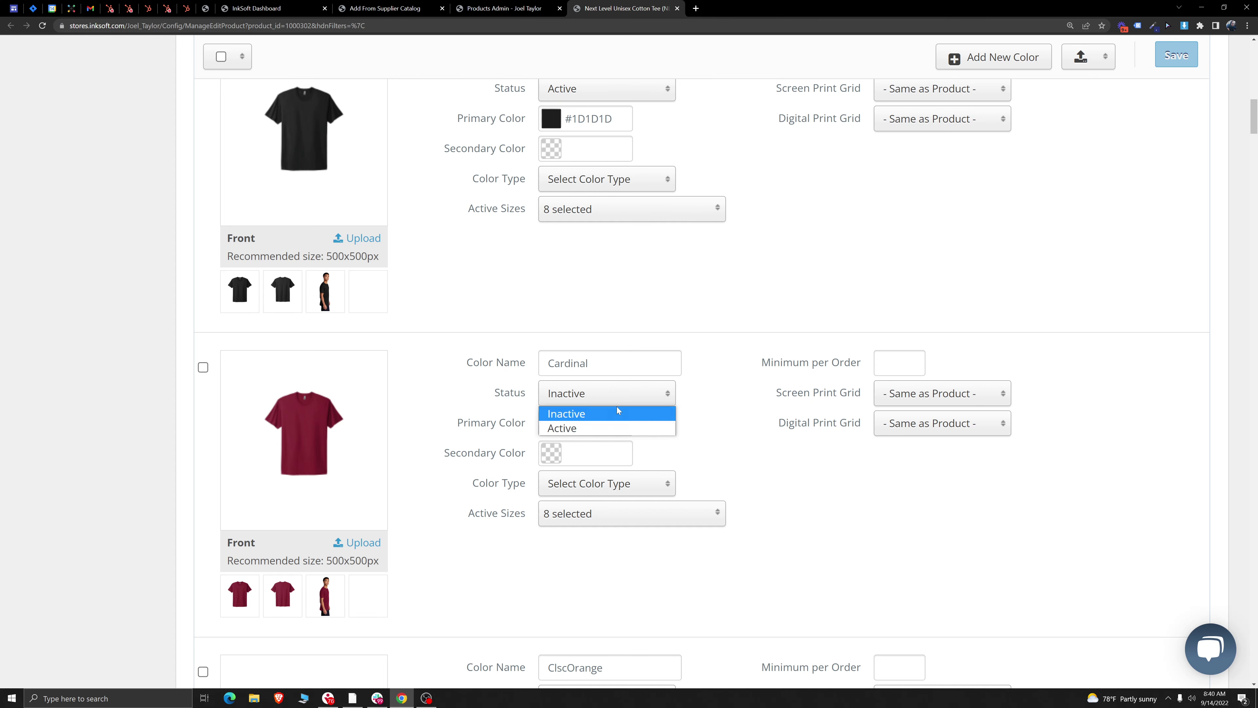
pyautogui.click(572, 429)
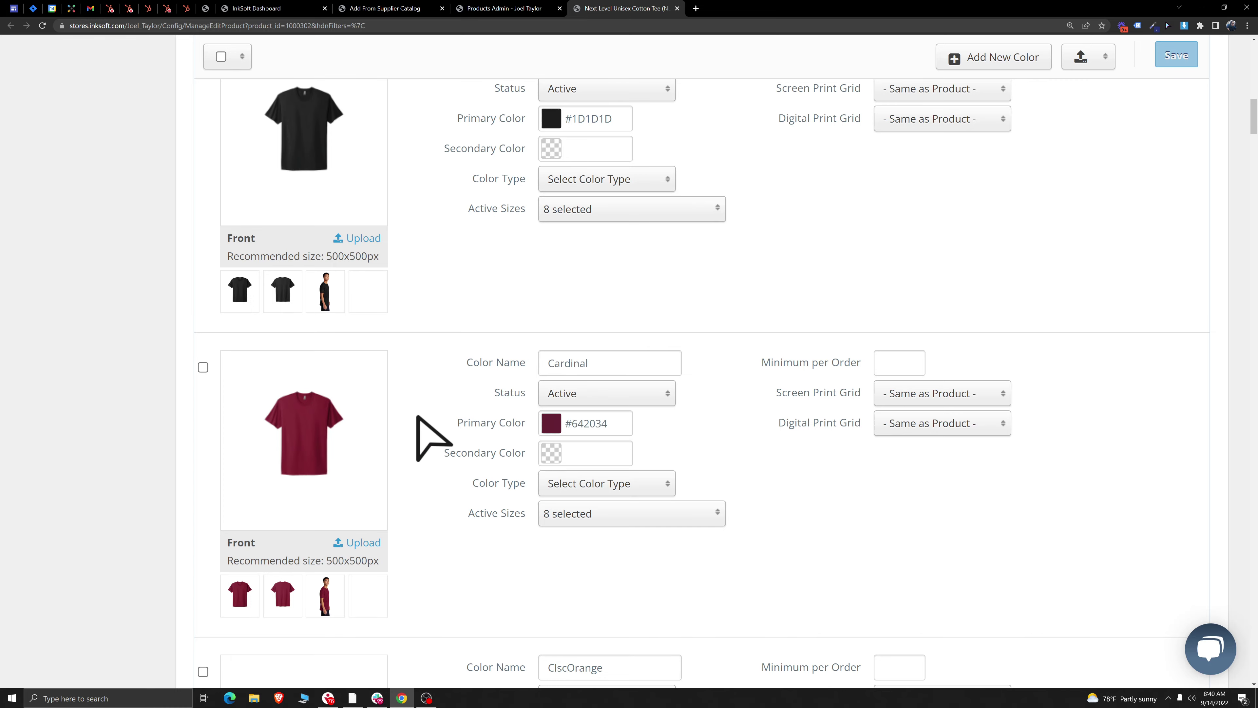
# Step: Select the AntqGold, BananaCrm and Black colors for a bulk change
pyautogui.scroll(15, 430, 426)
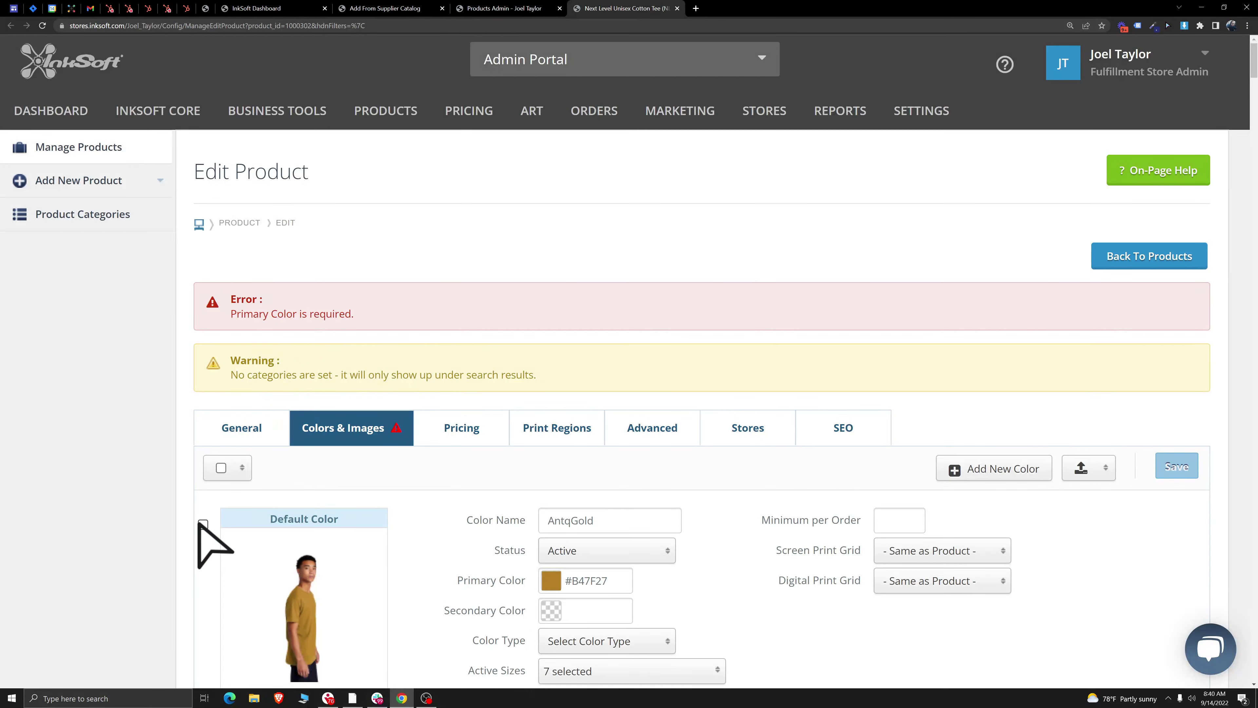
pyautogui.click(203, 523)
pyautogui.scroll(-2, 173, 530)
pyautogui.scroll(-10, 171, 530)
pyautogui.click(203, 256)
pyautogui.click(203, 561)
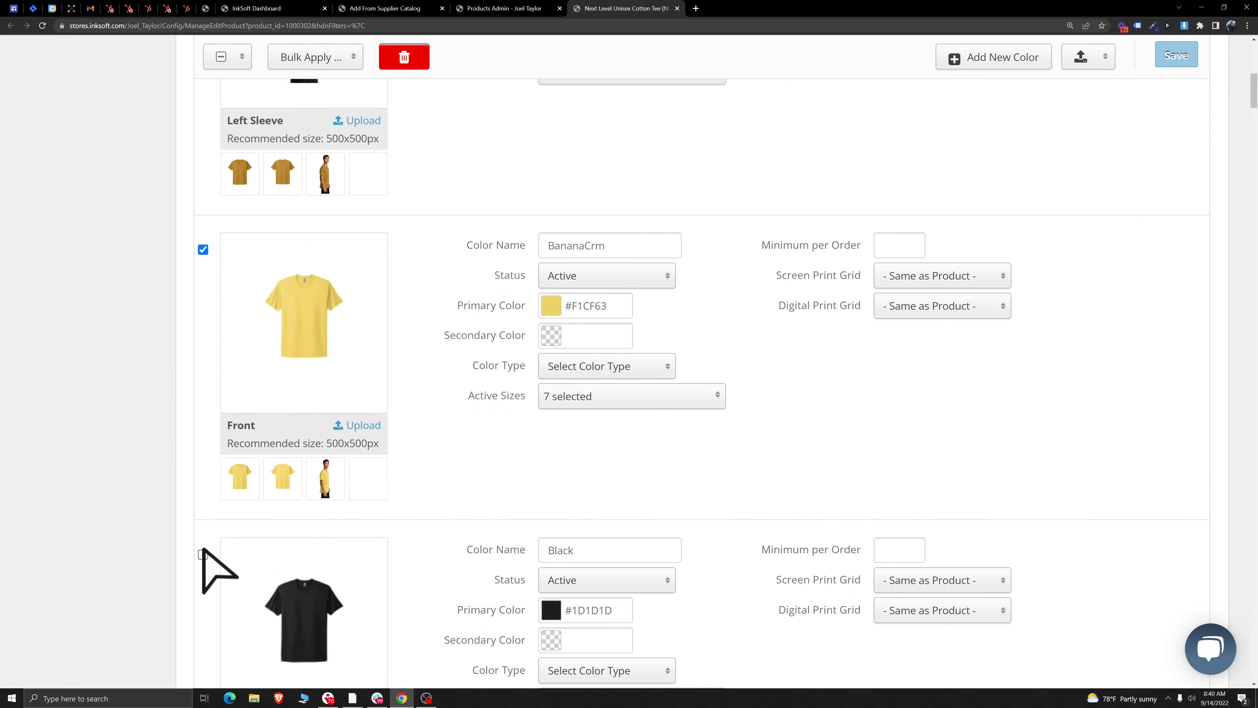
# Step: Check the color selection filters and the bulk-apply options for the selected colors, including the Status choices
pyautogui.scroll(10, 130, 480)
pyautogui.click(236, 469)
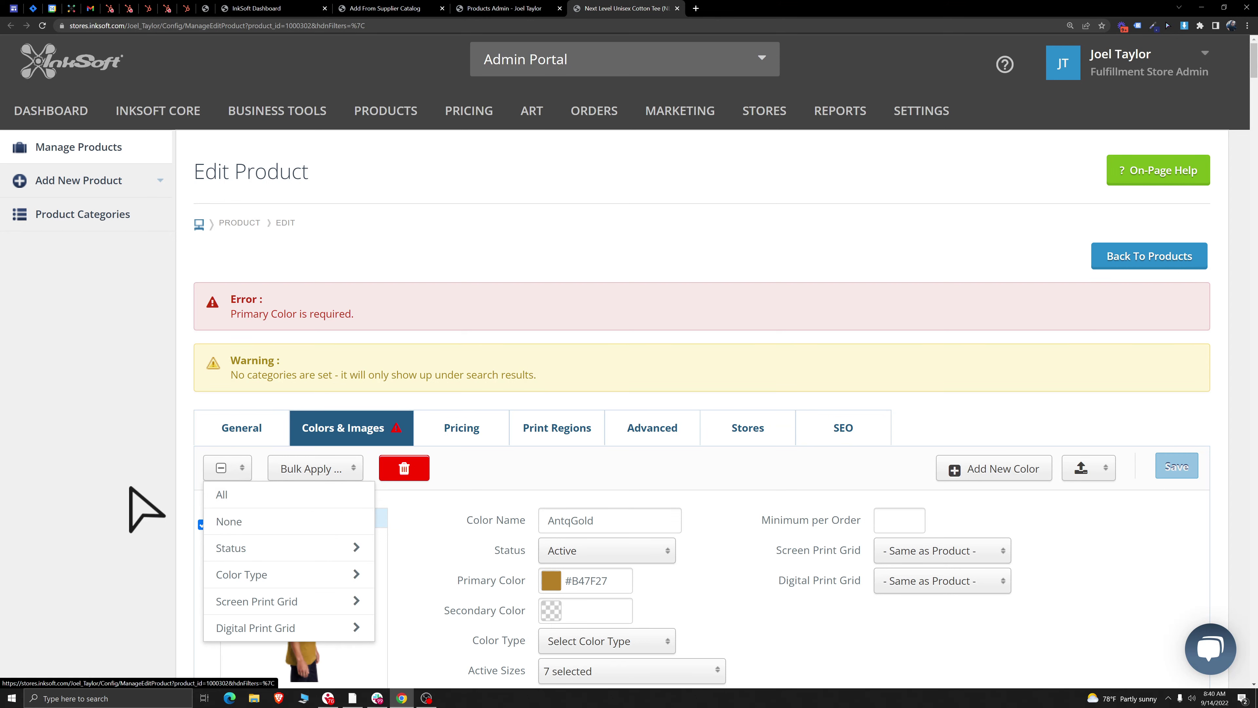
pyautogui.click(132, 505)
pyautogui.click(317, 472)
pyautogui.moveTo(311, 496)
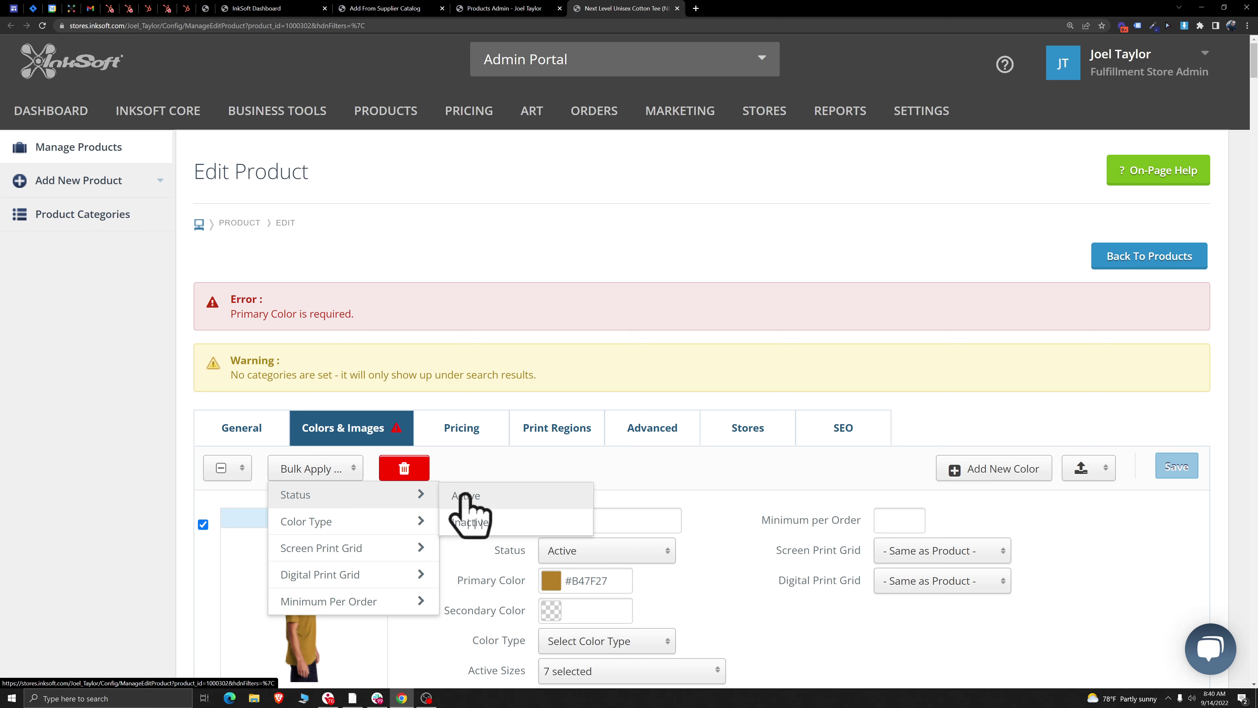
pyautogui.moveTo(340, 565)
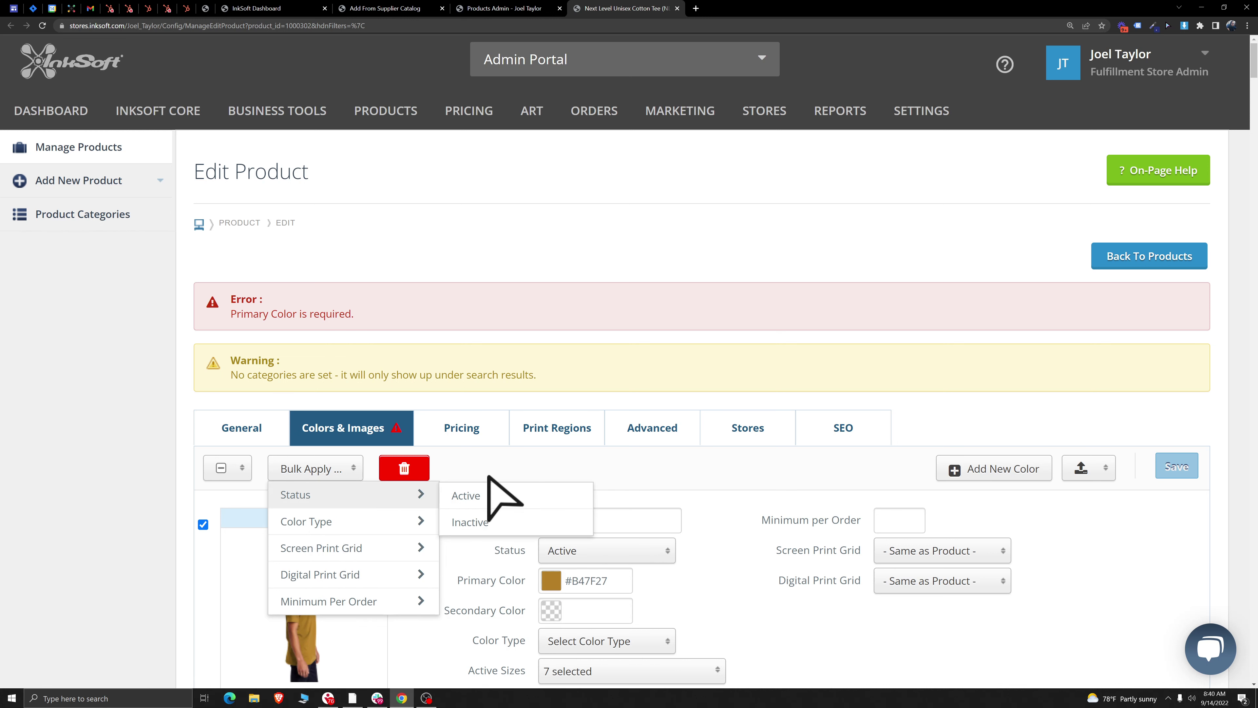
pyautogui.click(465, 475)
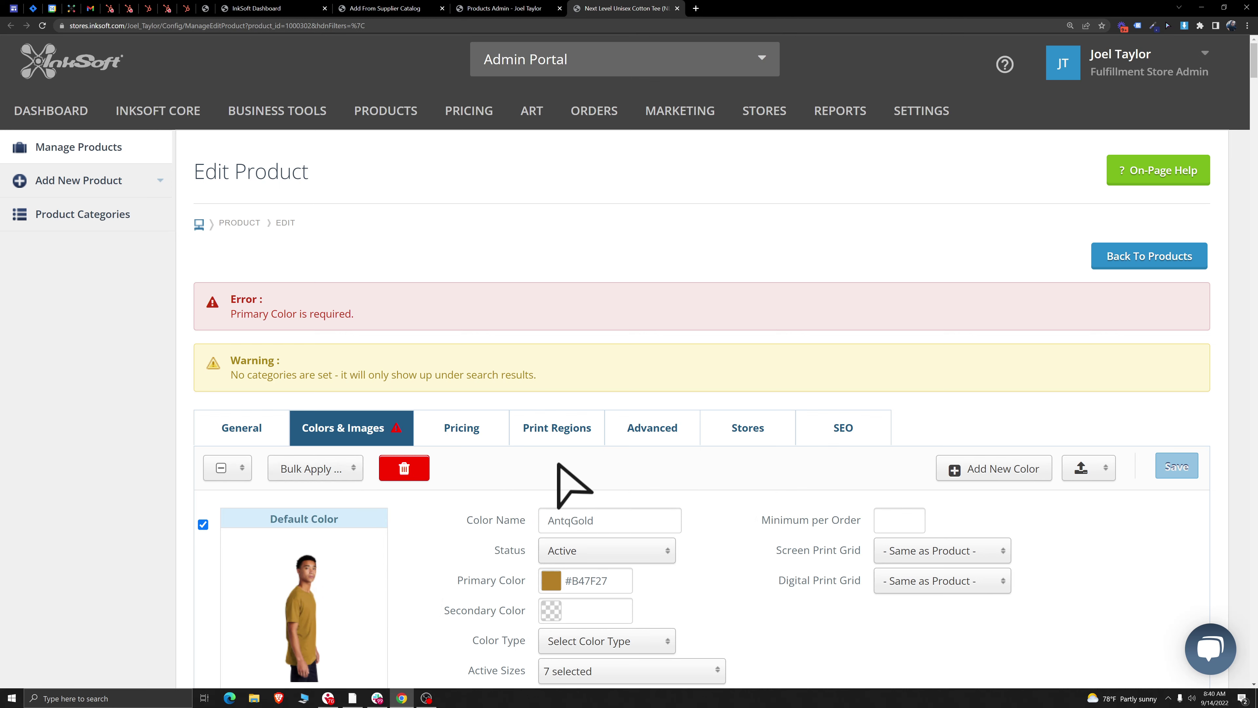
# Step: Deselect the AntqGold, BananaCrm and Black colors
pyautogui.click(204, 524)
pyautogui.scroll(-8, 297, 421)
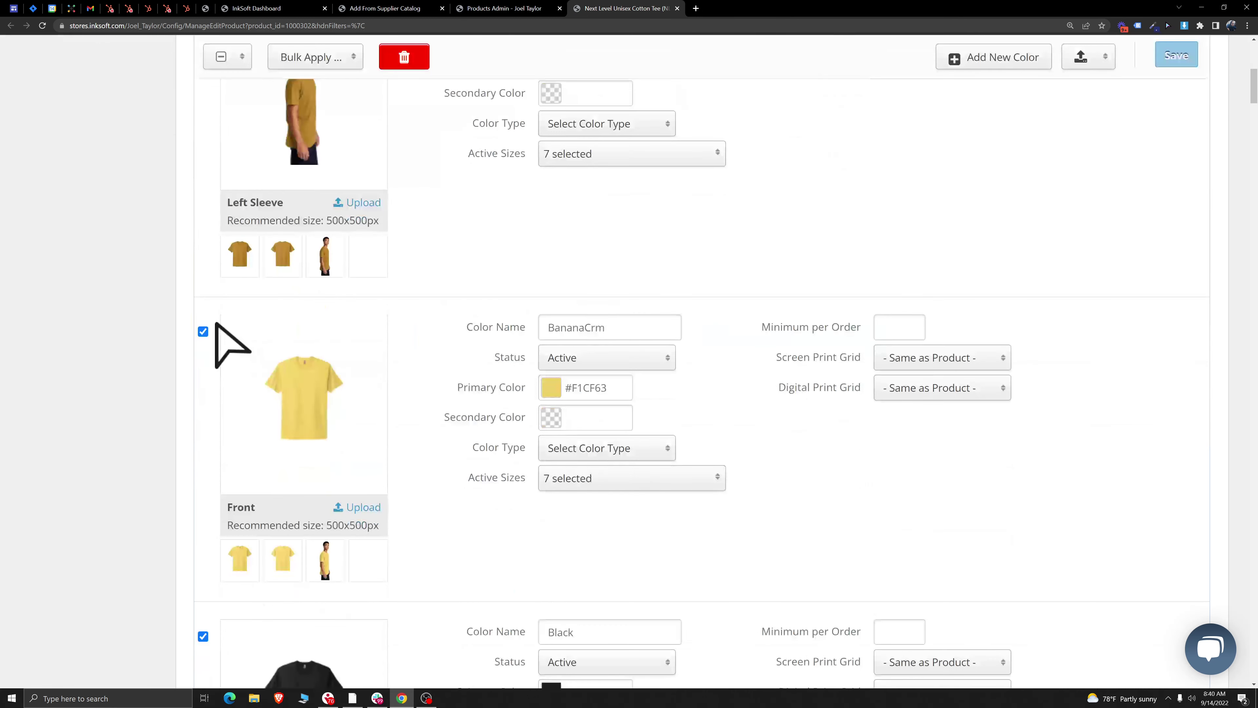
pyautogui.click(203, 636)
pyautogui.scroll(10, 427, 576)
# Step: Open the product's general settings and examine the Store & Category Assignment section
pyautogui.click(242, 427)
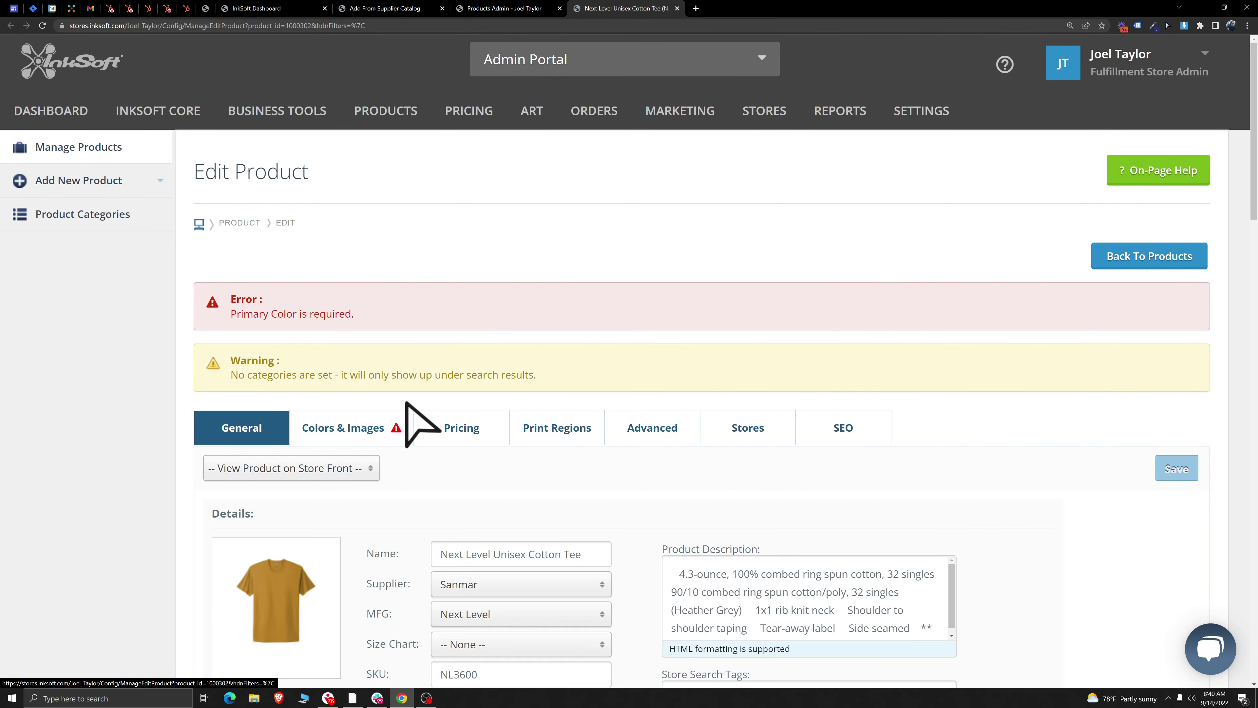
pyautogui.scroll(-15, 669, 418)
pyautogui.moveTo(222, 273); pyautogui.dragTo(437, 280)
pyautogui.click(438, 279)
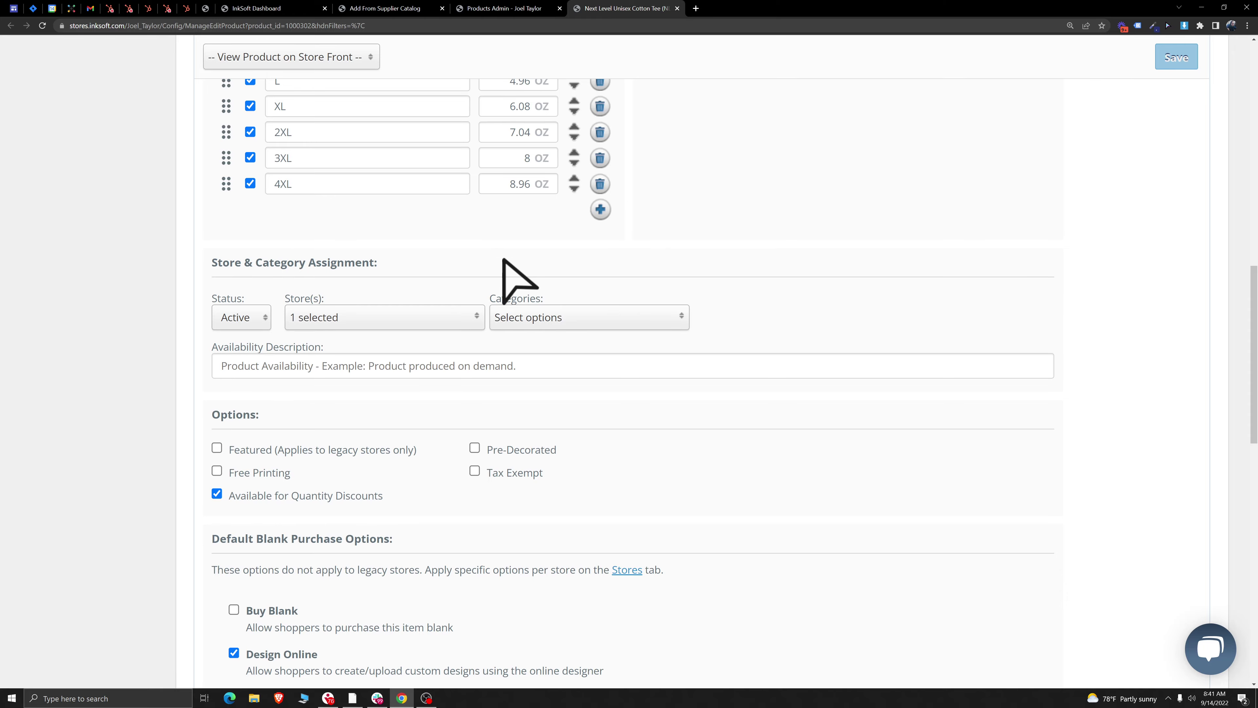
pyautogui.scroll(13, 502, 260)
pyautogui.scroll(-10, 301, 483)
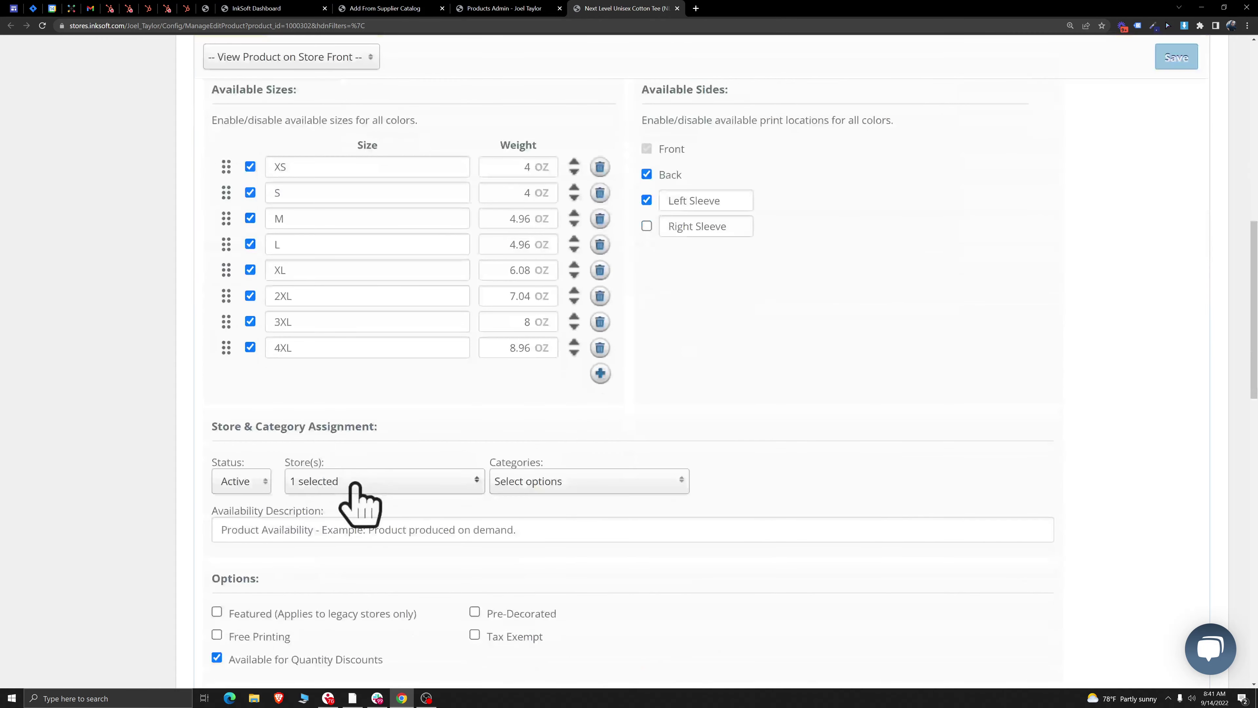
# Step: Assign the product to the KowalateeClothingz and Kwalutea Klowthin stores, and remove both assignments again
pyautogui.click(355, 483)
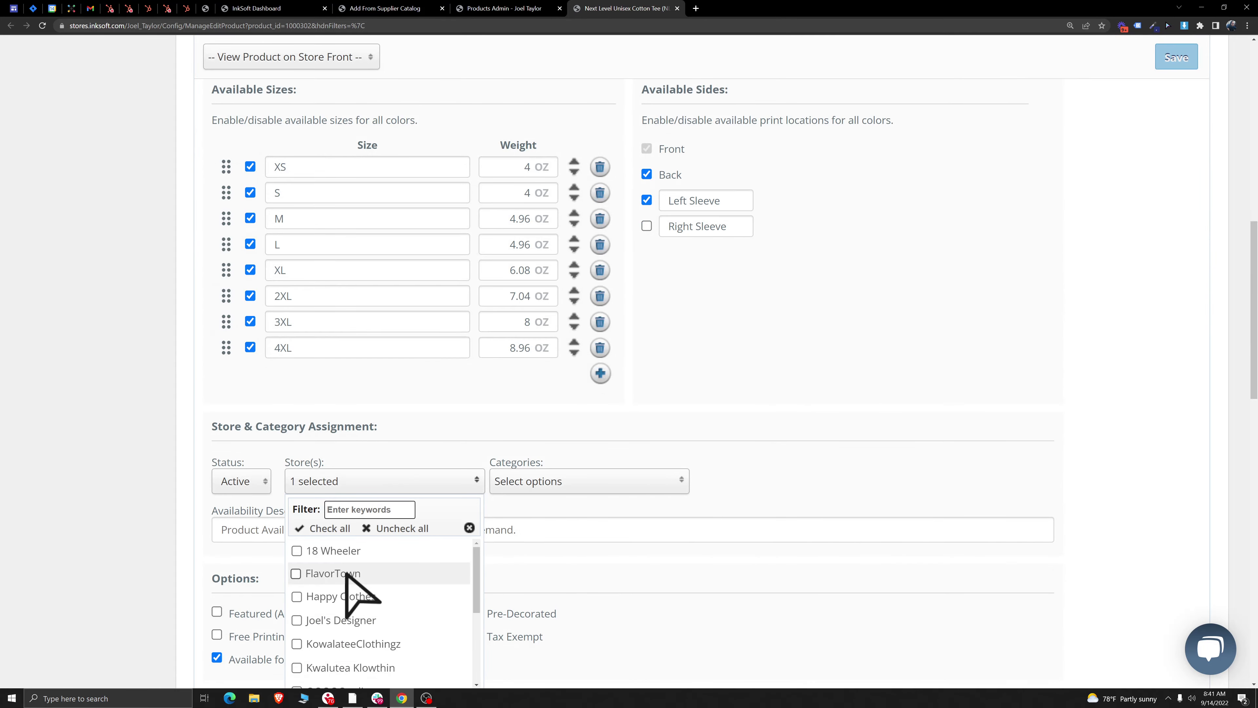
pyautogui.click(427, 407)
pyautogui.click(383, 488)
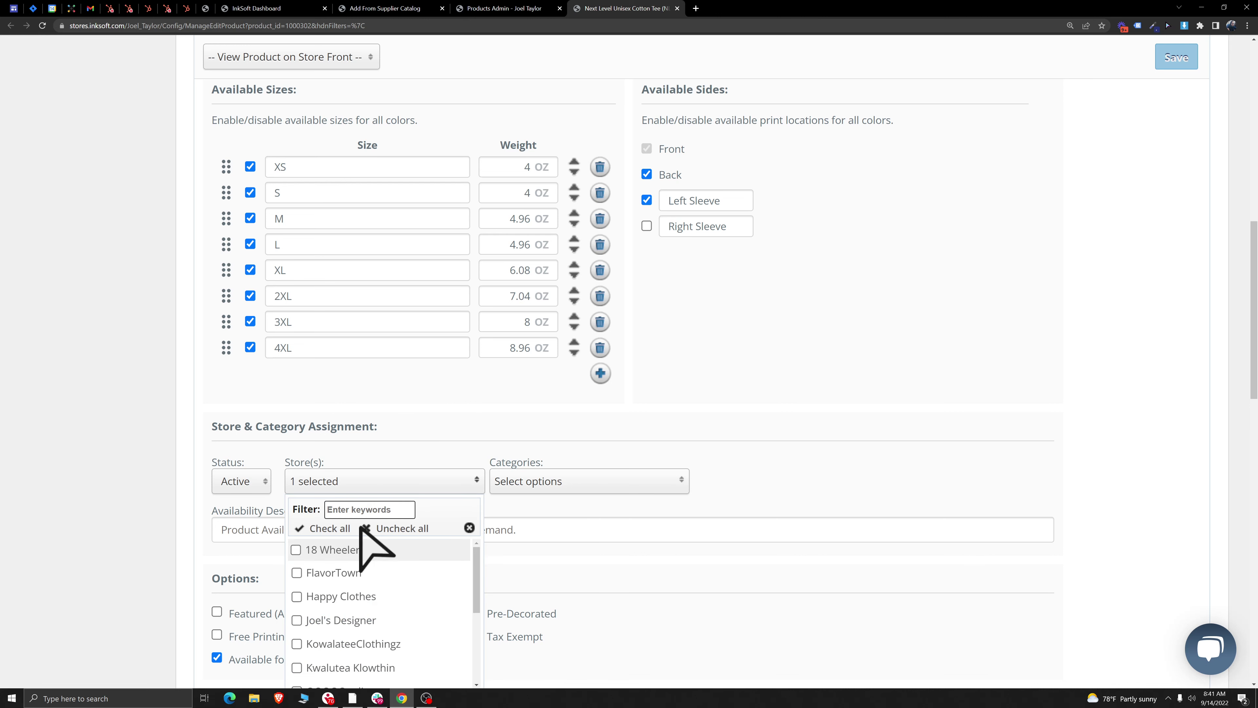
pyautogui.scroll(-5, 368, 570)
pyautogui.scroll(1, 347, 580)
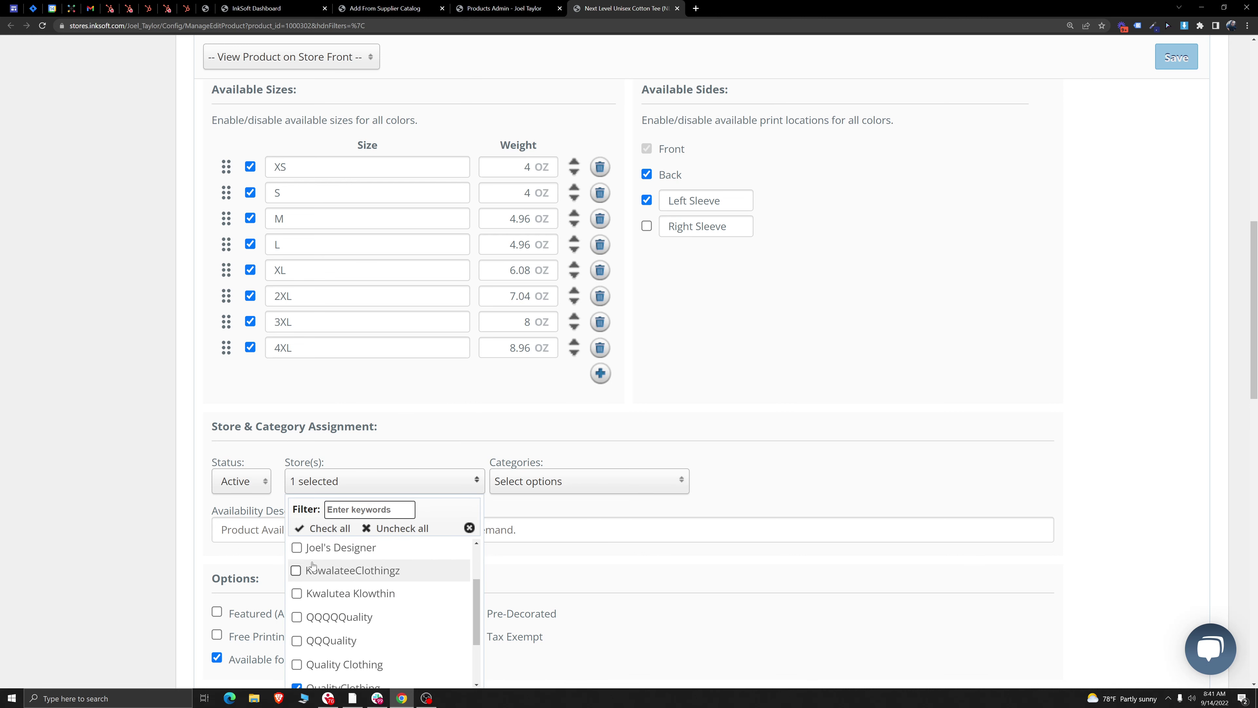
pyautogui.click(296, 593)
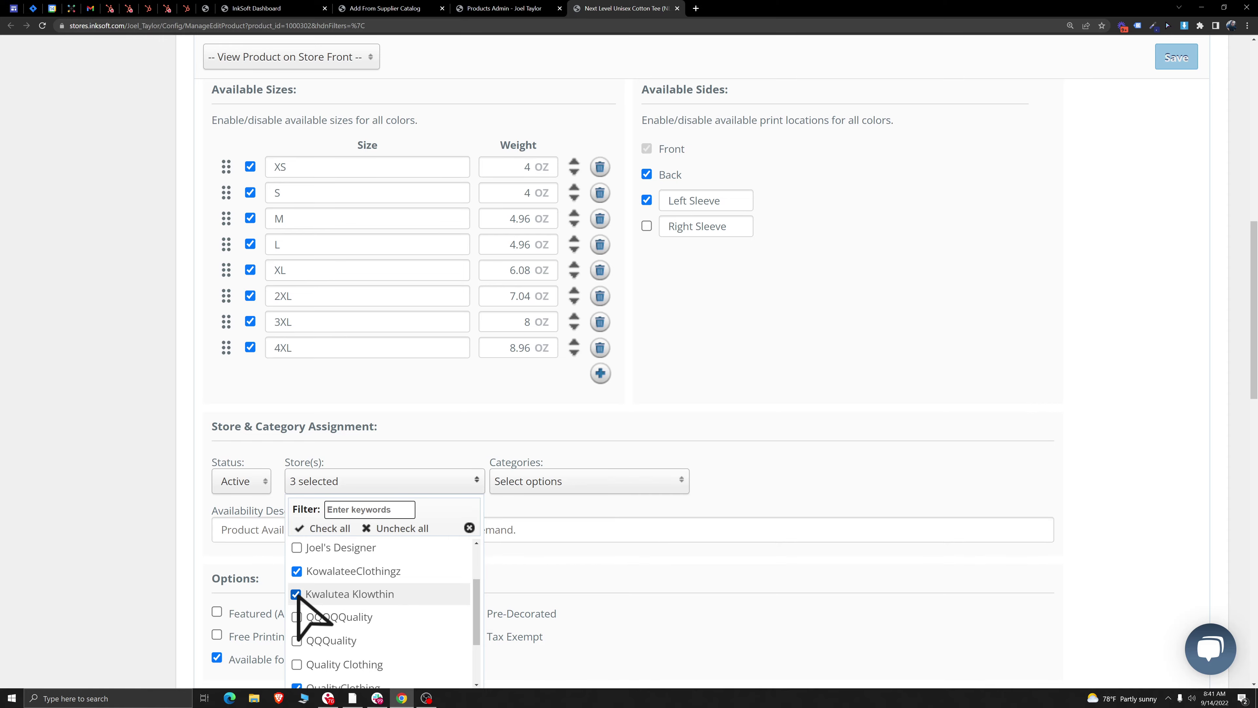
pyautogui.click(297, 595)
pyautogui.click(299, 573)
pyautogui.click(406, 424)
# Step: In the Default Blank Purchase Options, enable Buy Blank and turn it off again
pyautogui.scroll(7, 404, 436)
pyautogui.scroll(-7, 399, 454)
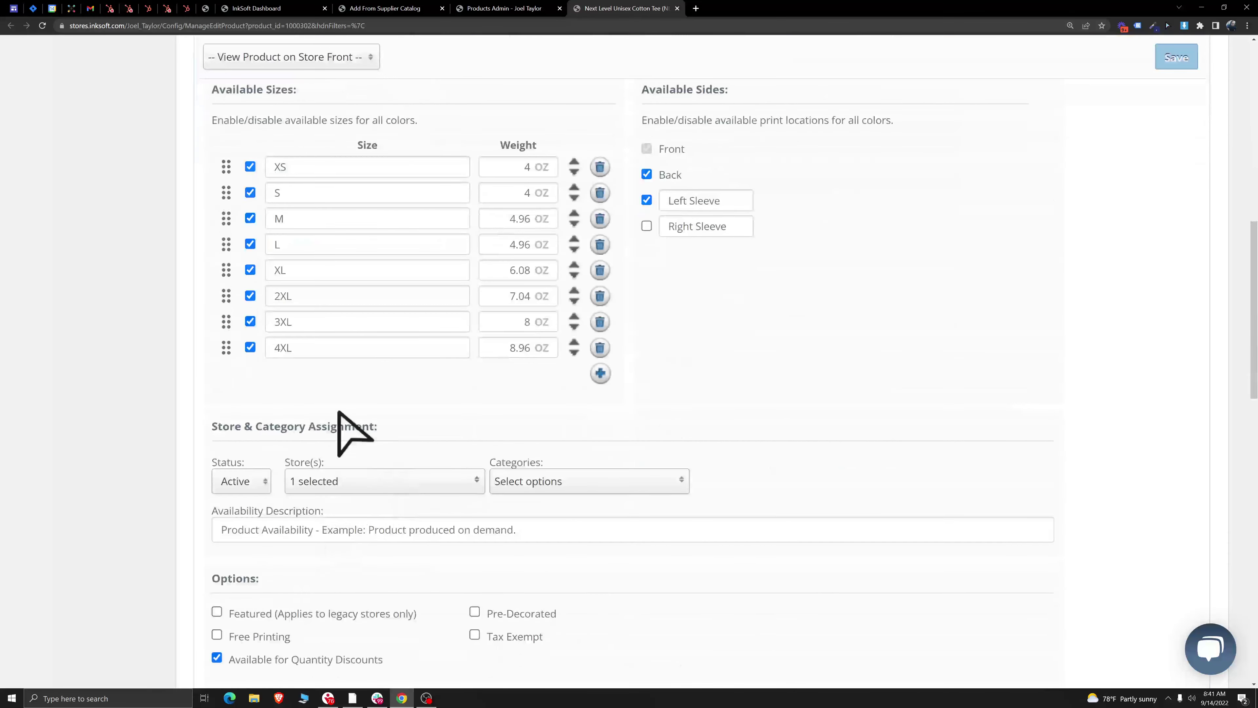
pyautogui.scroll(7, 346, 496)
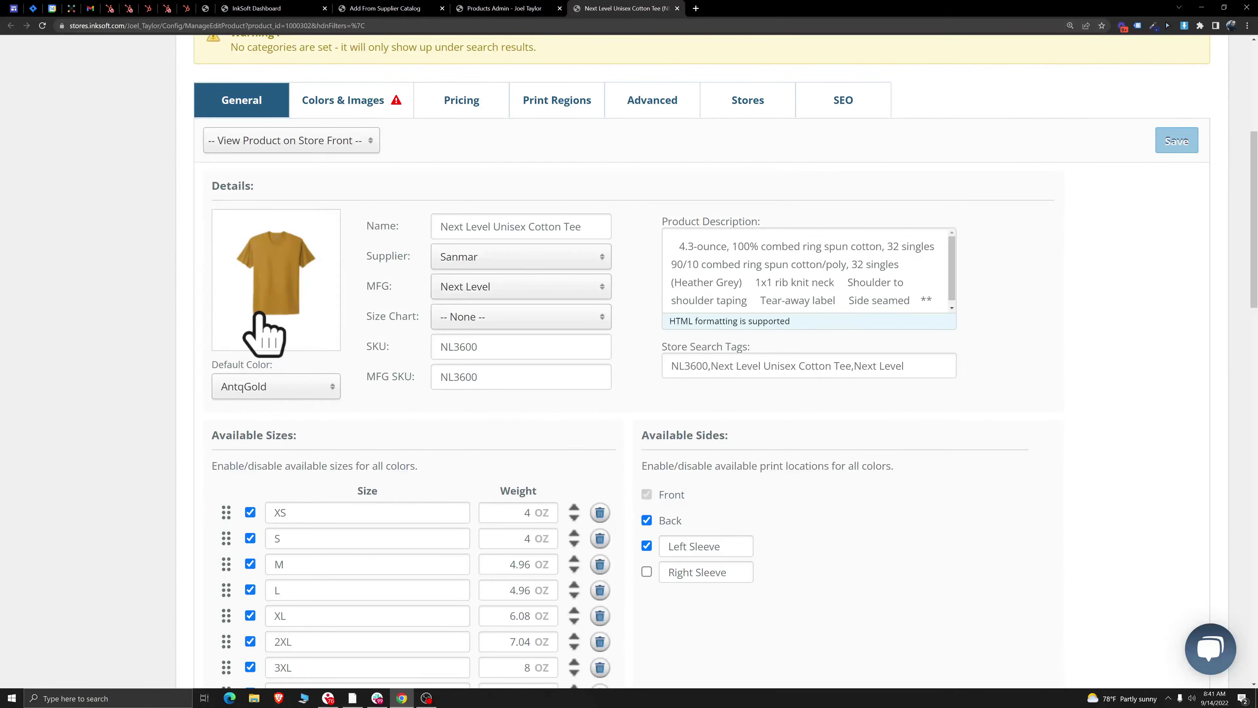
pyautogui.scroll(-7, 401, 421)
pyautogui.scroll(-7, 441, 453)
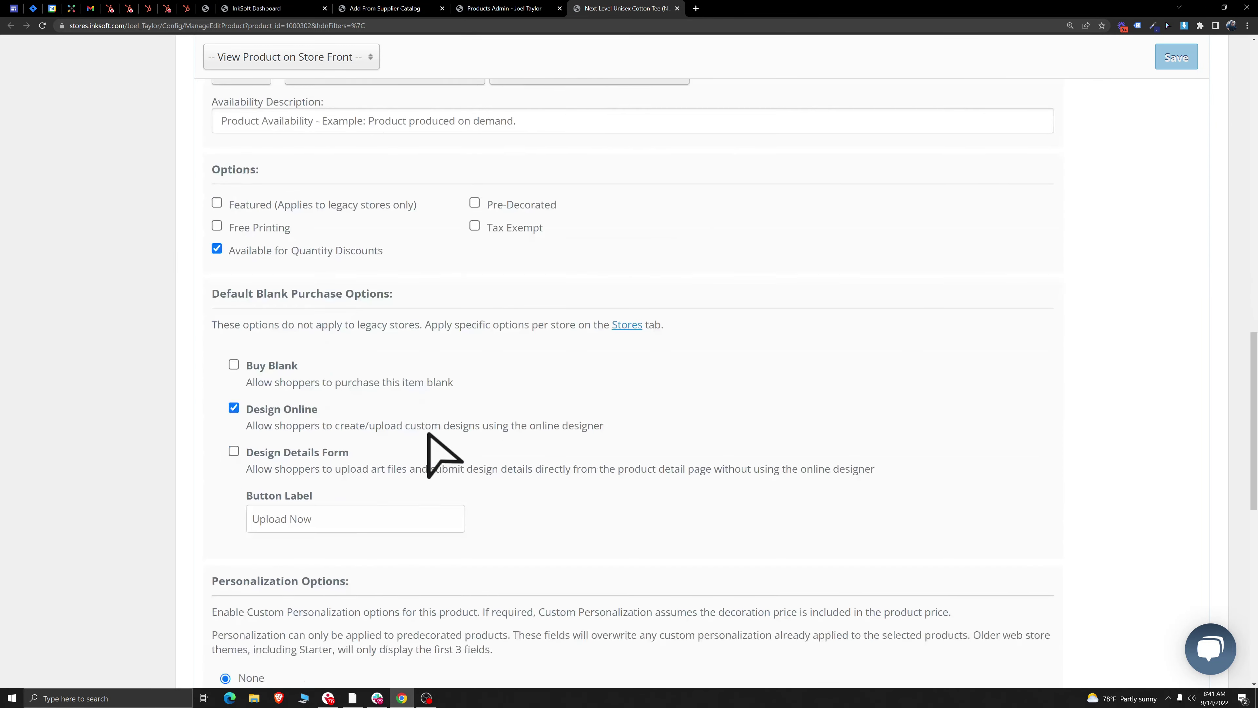
pyautogui.moveTo(211, 294); pyautogui.dragTo(415, 308)
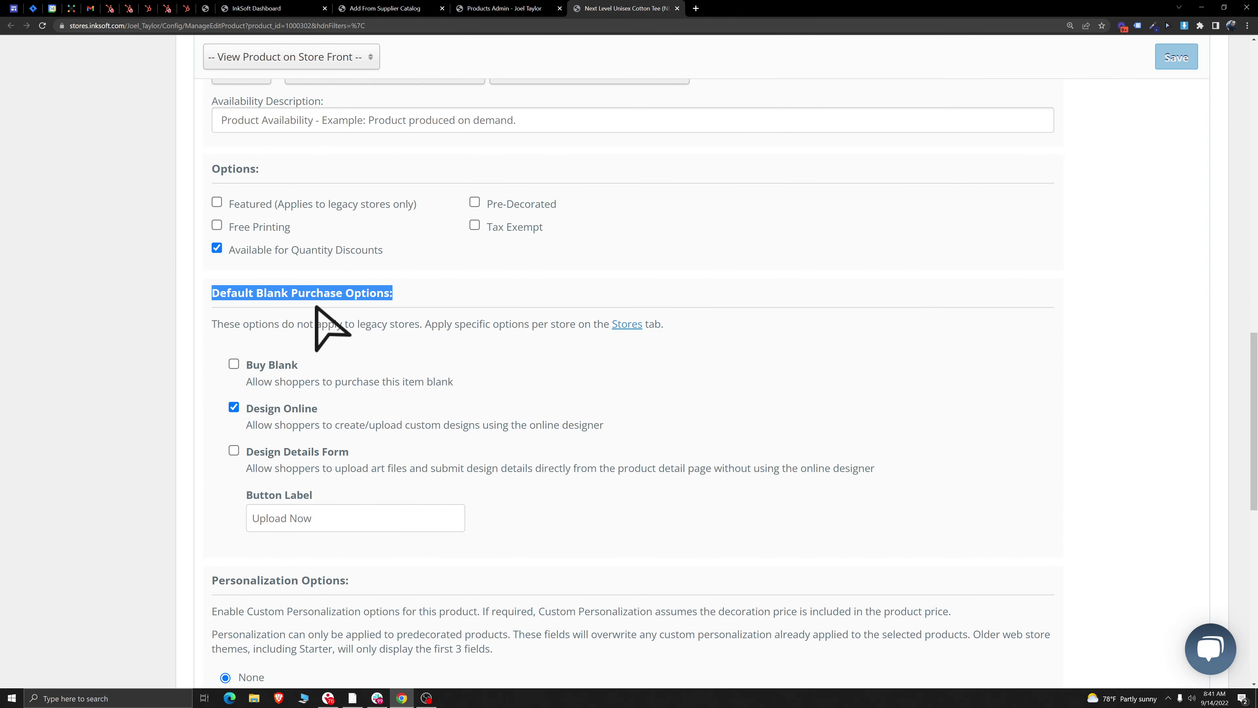
pyautogui.click(371, 353)
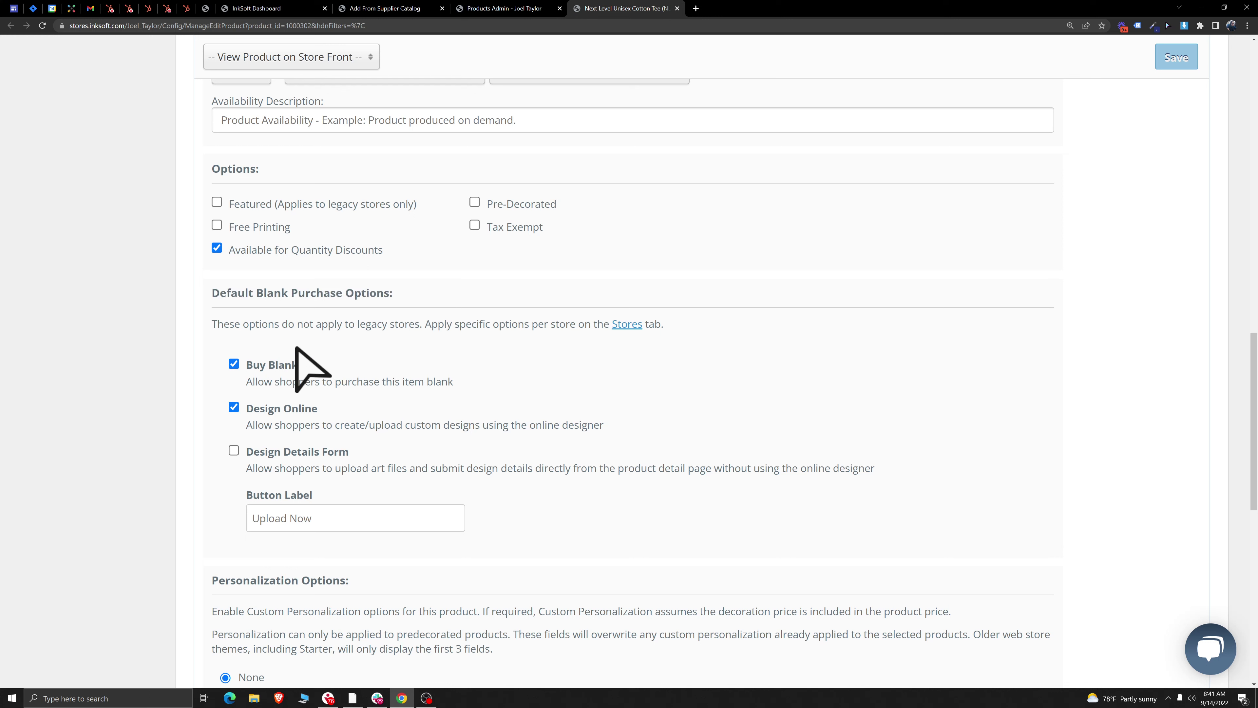
pyautogui.click(233, 363)
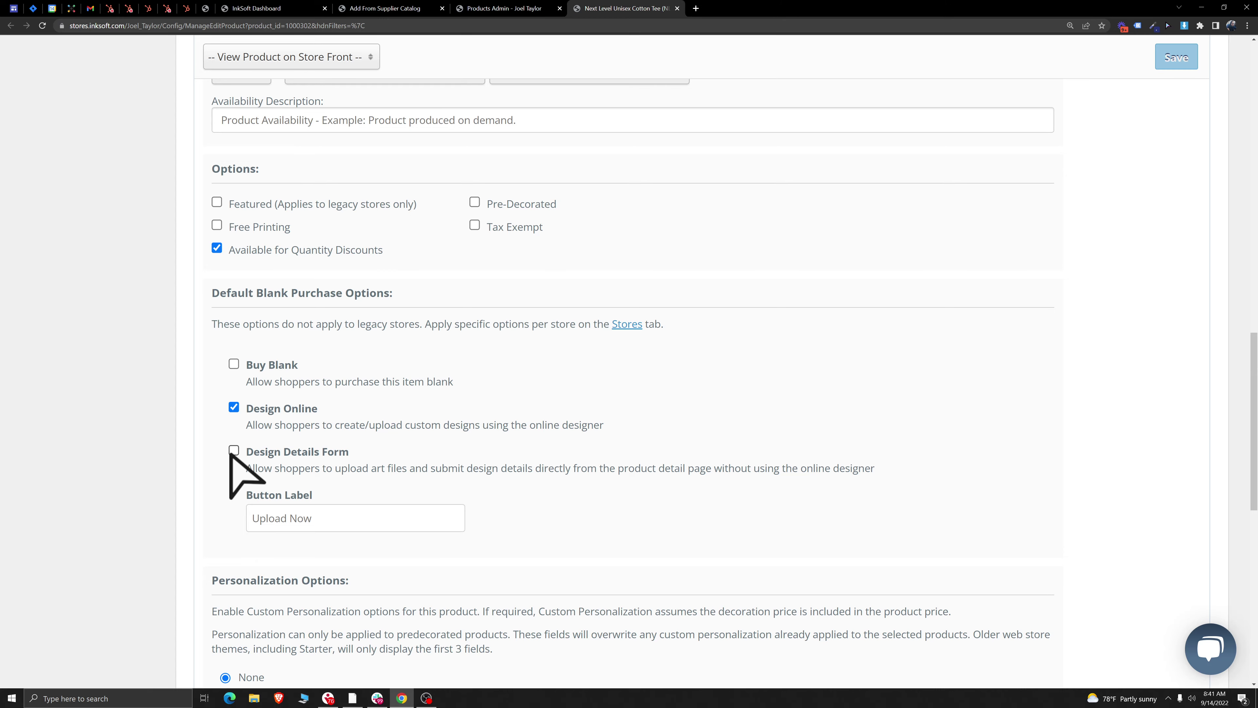
# Step: In the Printing Capabilities, disable and re-enable the Screen Print and Digital Print decoration methods in turn
pyautogui.scroll(-10, 674, 374)
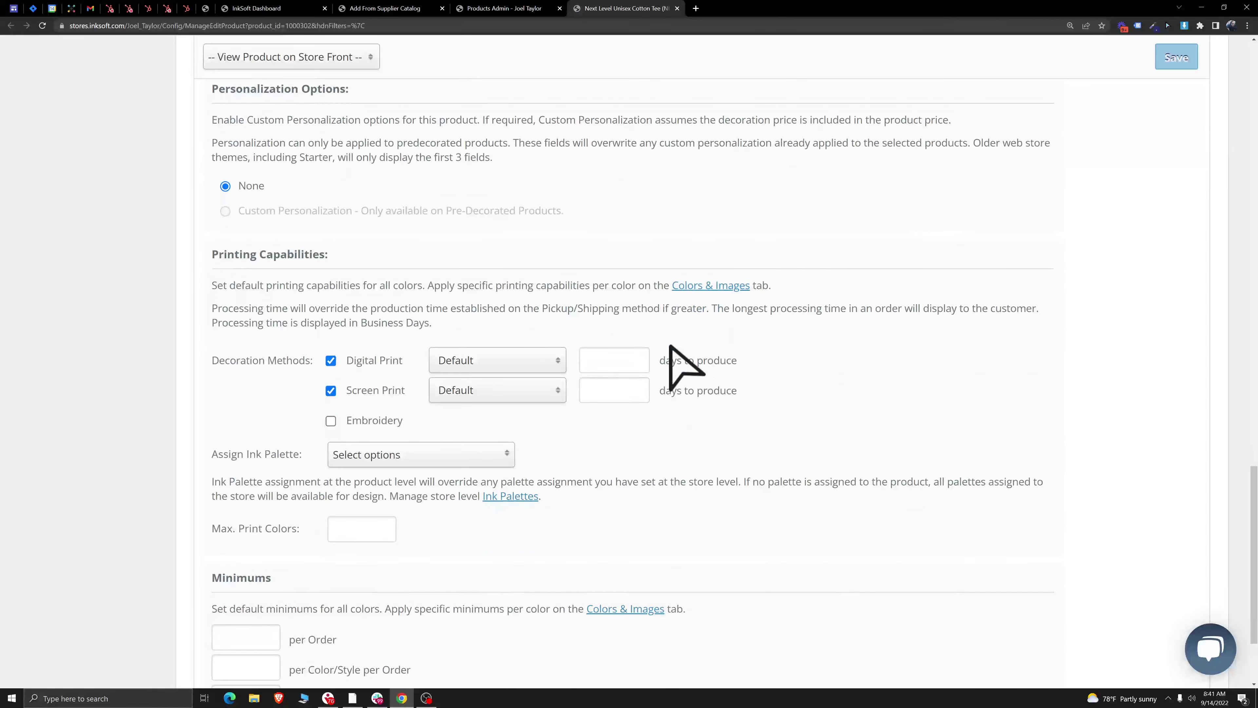
pyautogui.moveTo(217, 257); pyautogui.dragTo(330, 255)
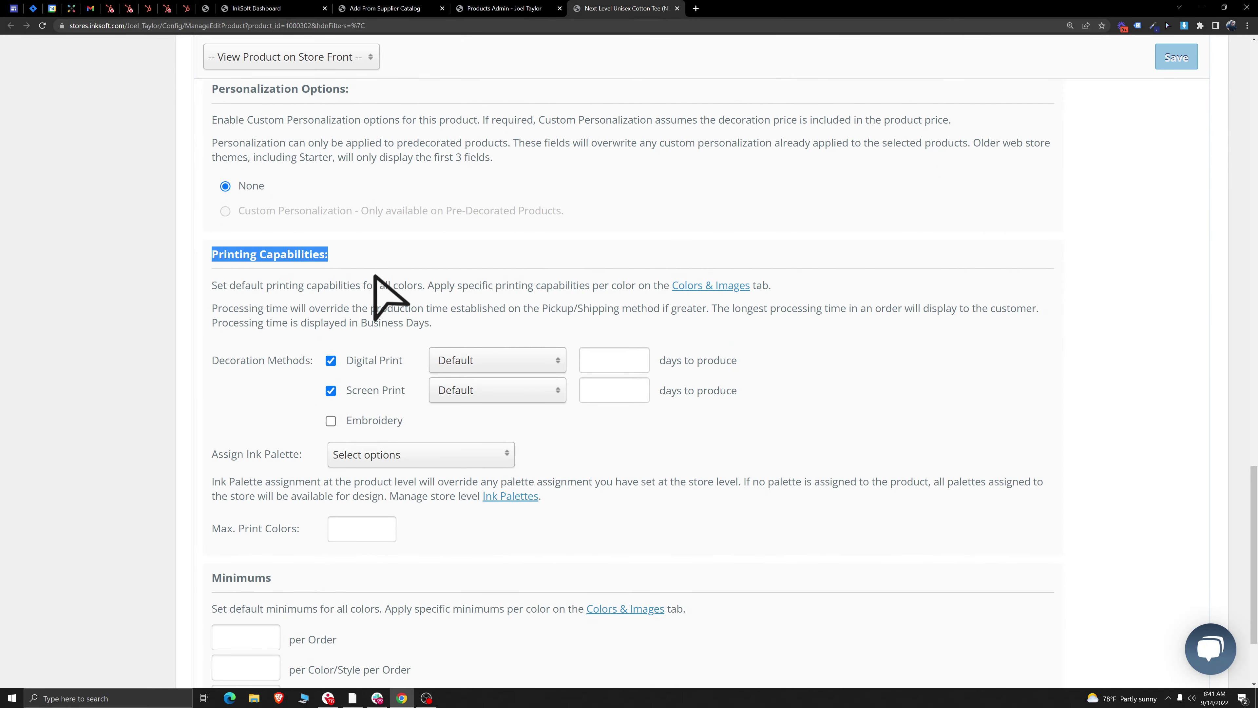
pyautogui.click(239, 384)
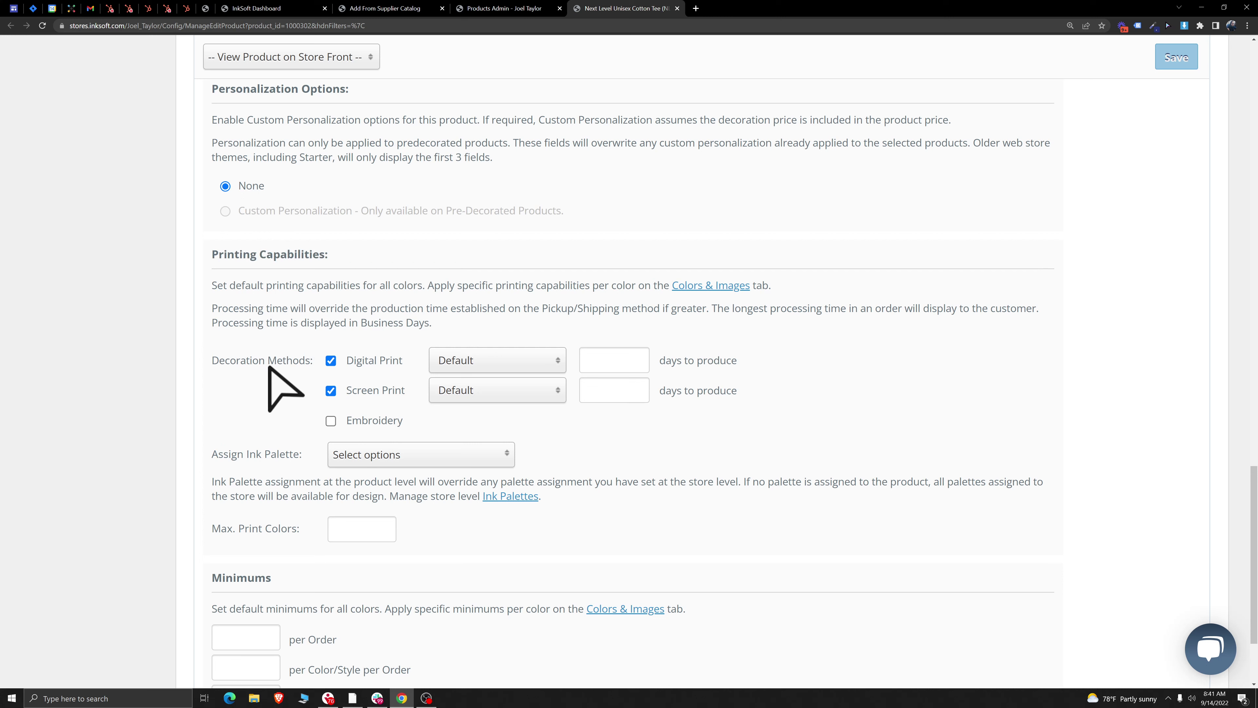
pyautogui.click(331, 390)
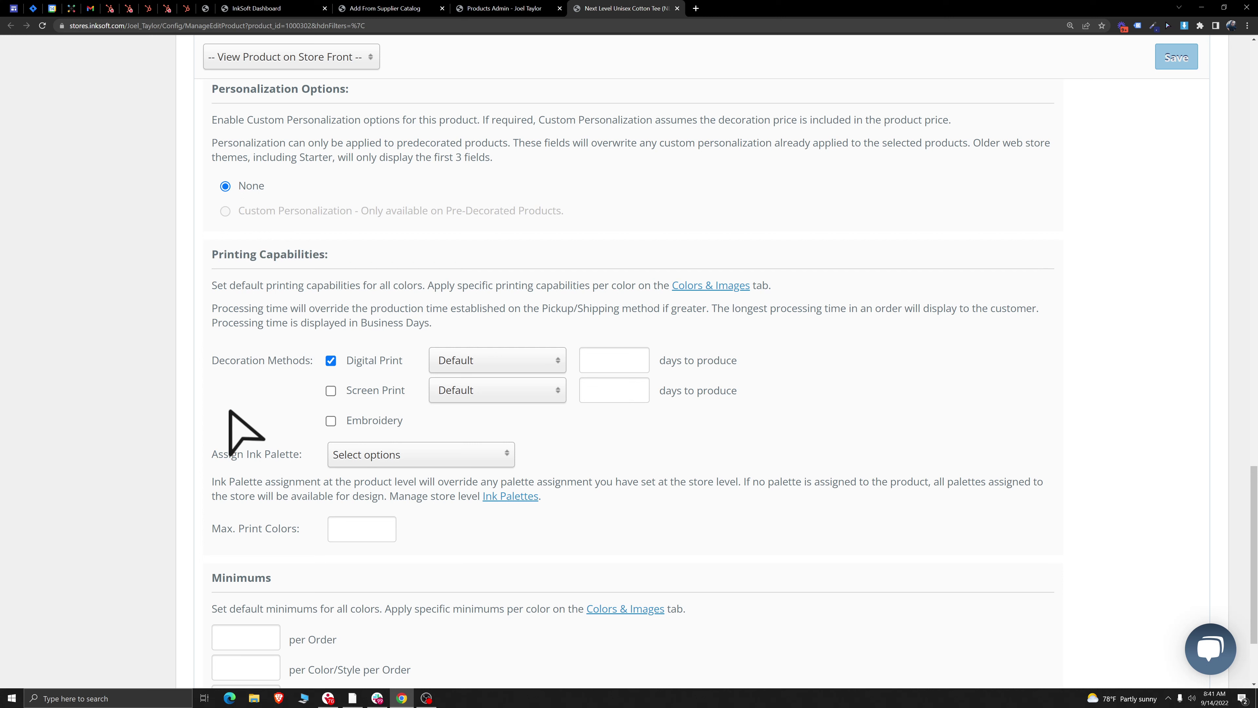
pyautogui.click(364, 360)
pyautogui.click(331, 390)
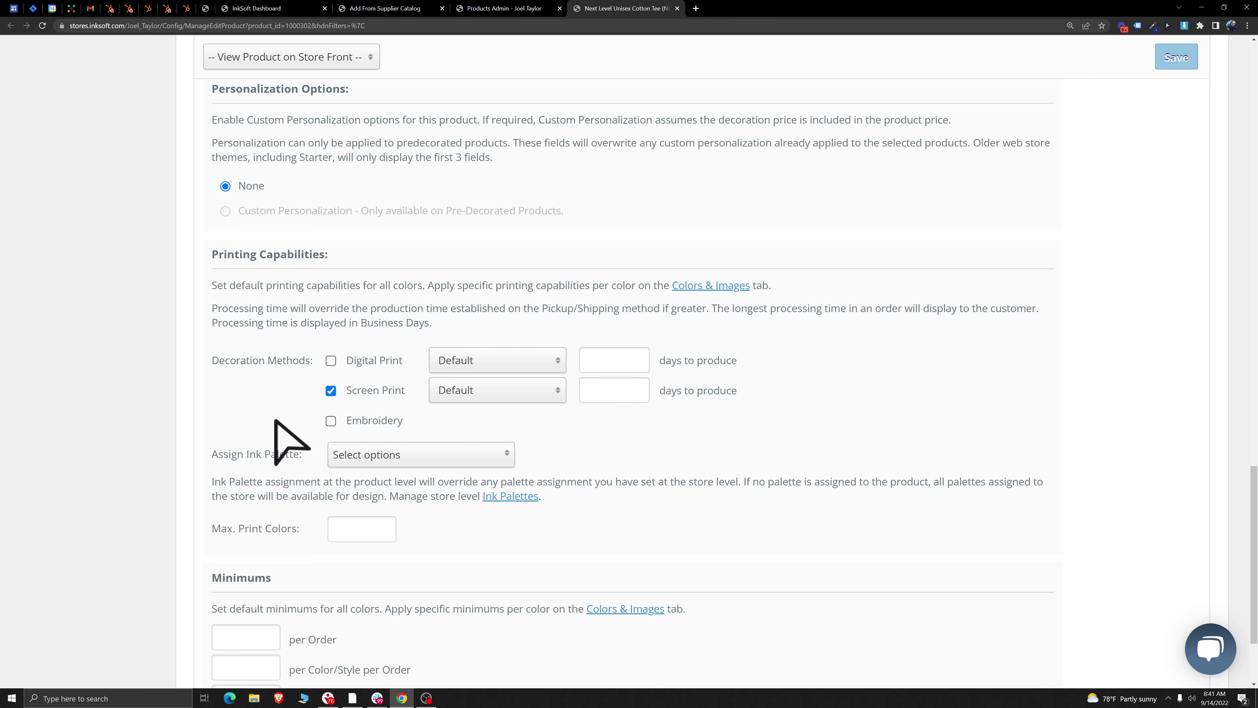
pyautogui.click(331, 360)
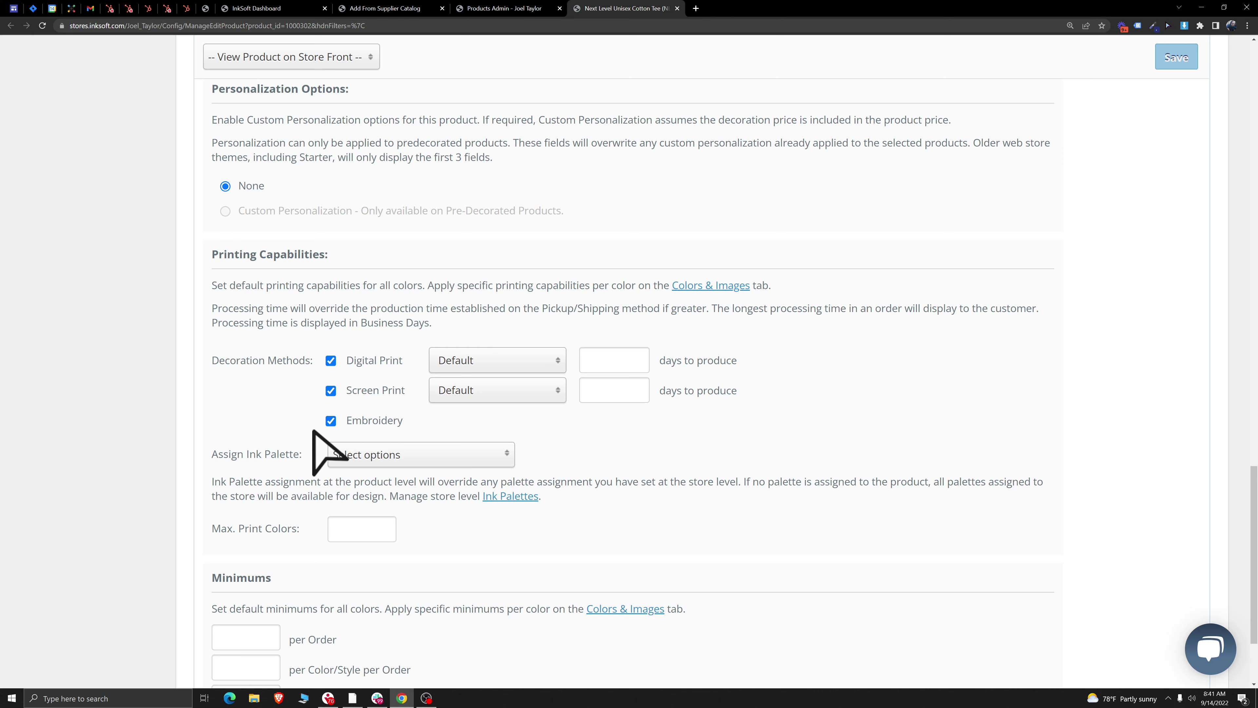
# Step: Enable the Embroidery decoration method and turn it off again
pyautogui.click(331, 421)
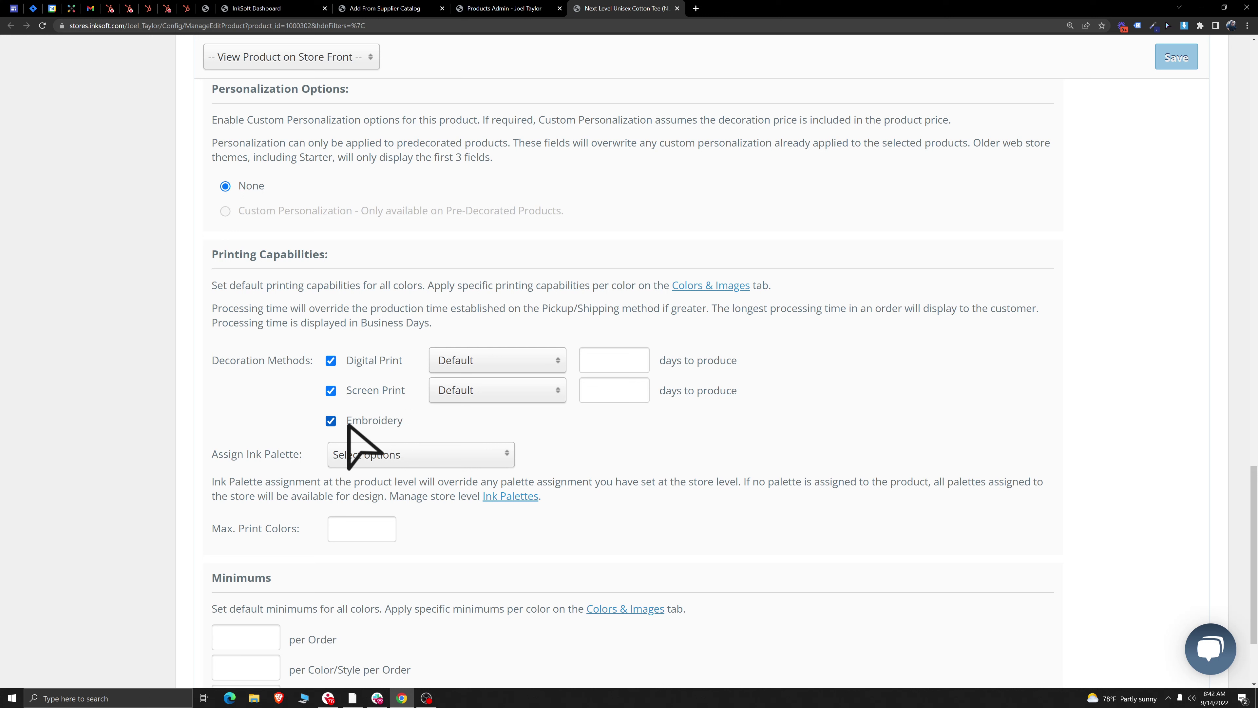
pyautogui.click(330, 421)
pyautogui.click(331, 422)
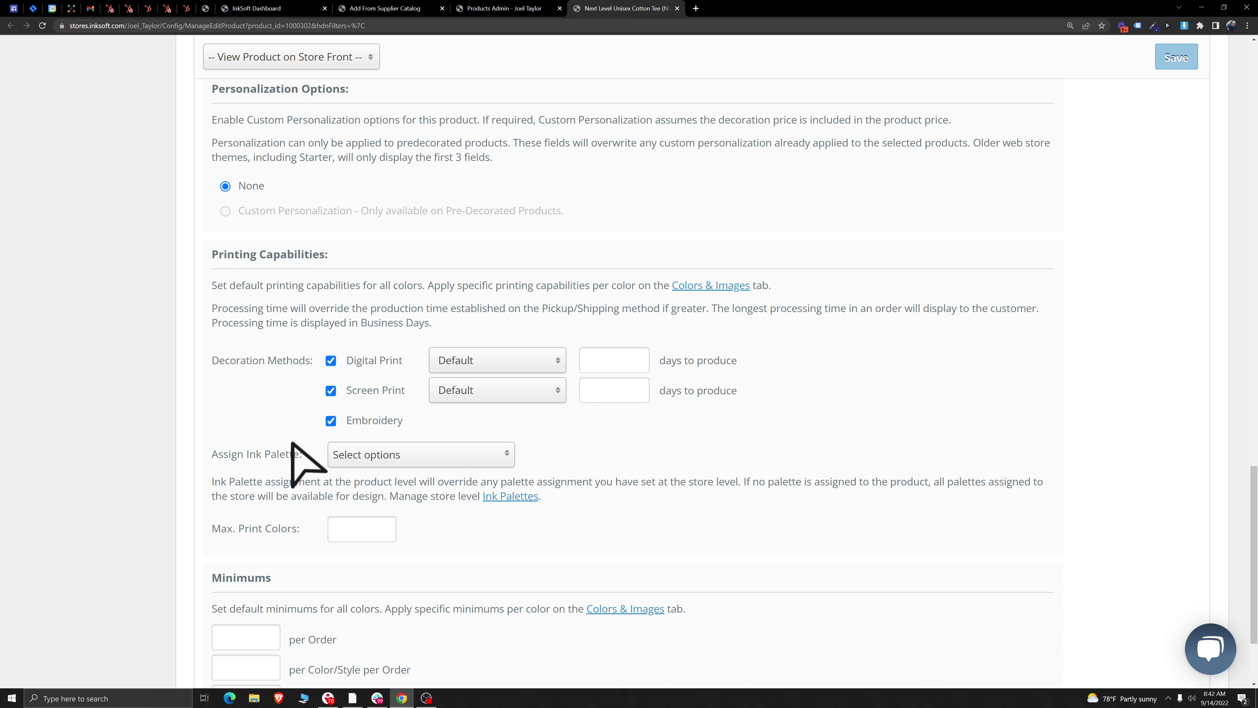
pyautogui.click(331, 421)
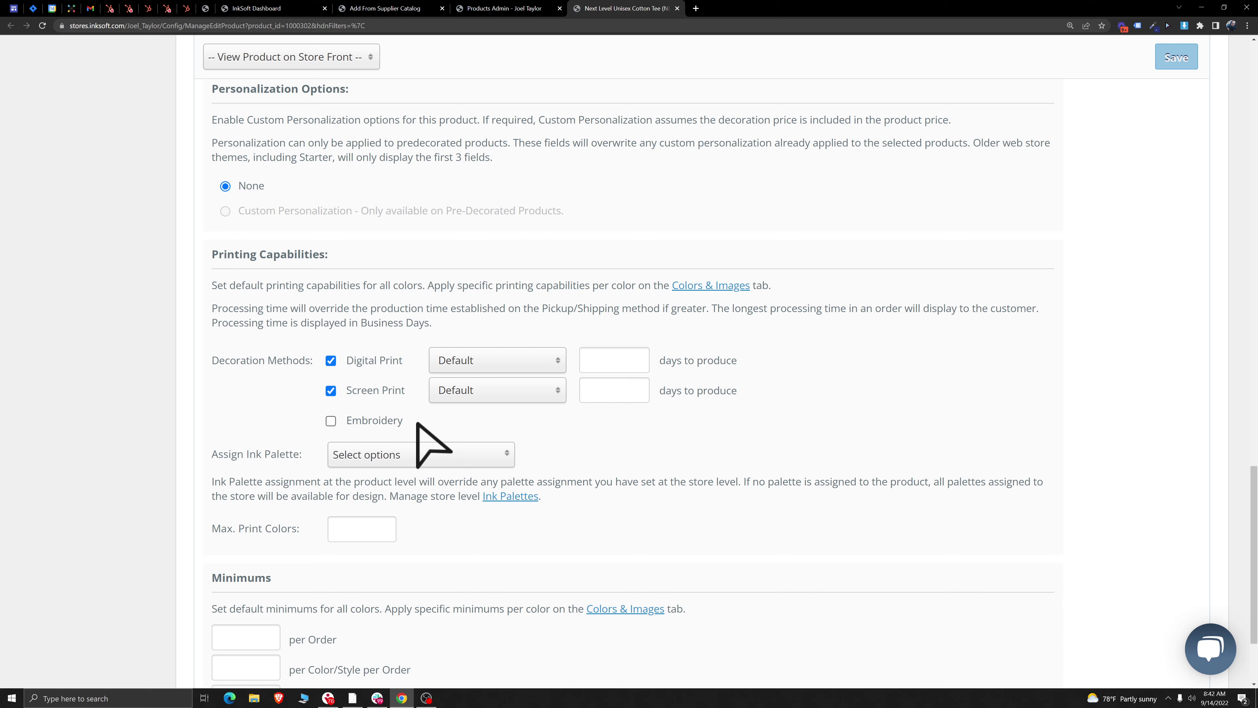
# Step: Check the available pricing grids for Digital Print and Screen Print, keeping Default for both
pyautogui.click(477, 358)
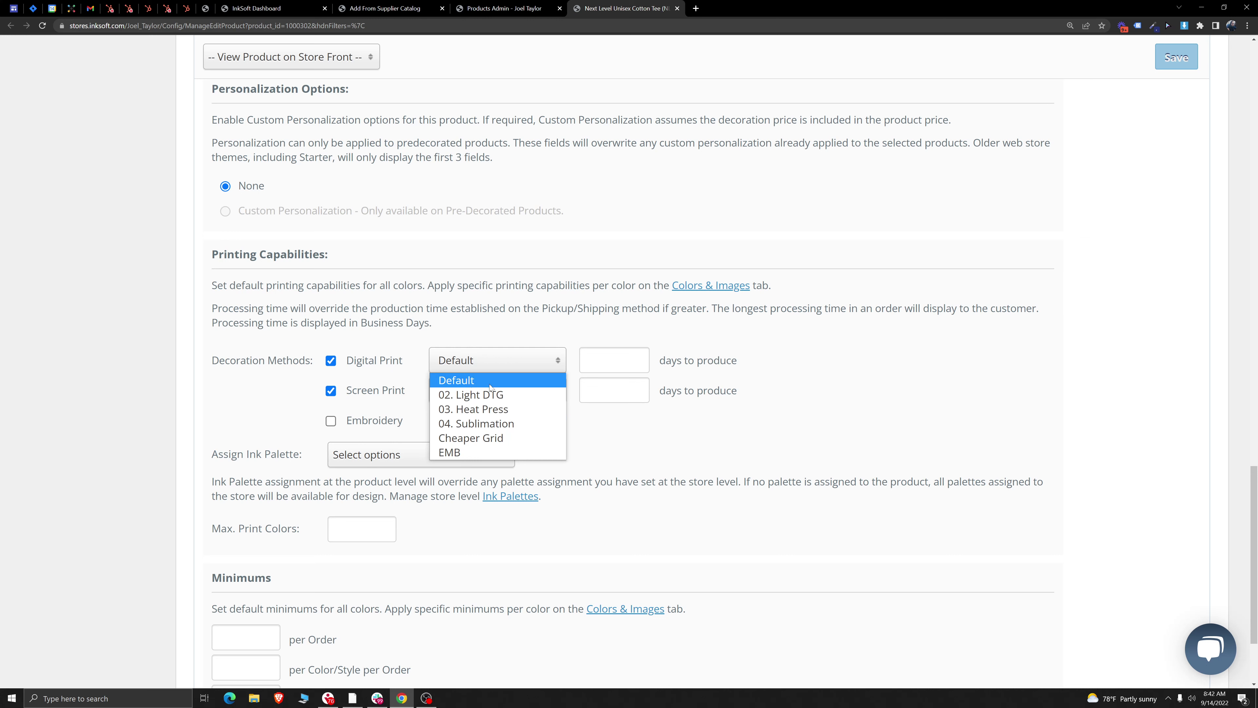
pyautogui.click(489, 383)
pyautogui.click(489, 389)
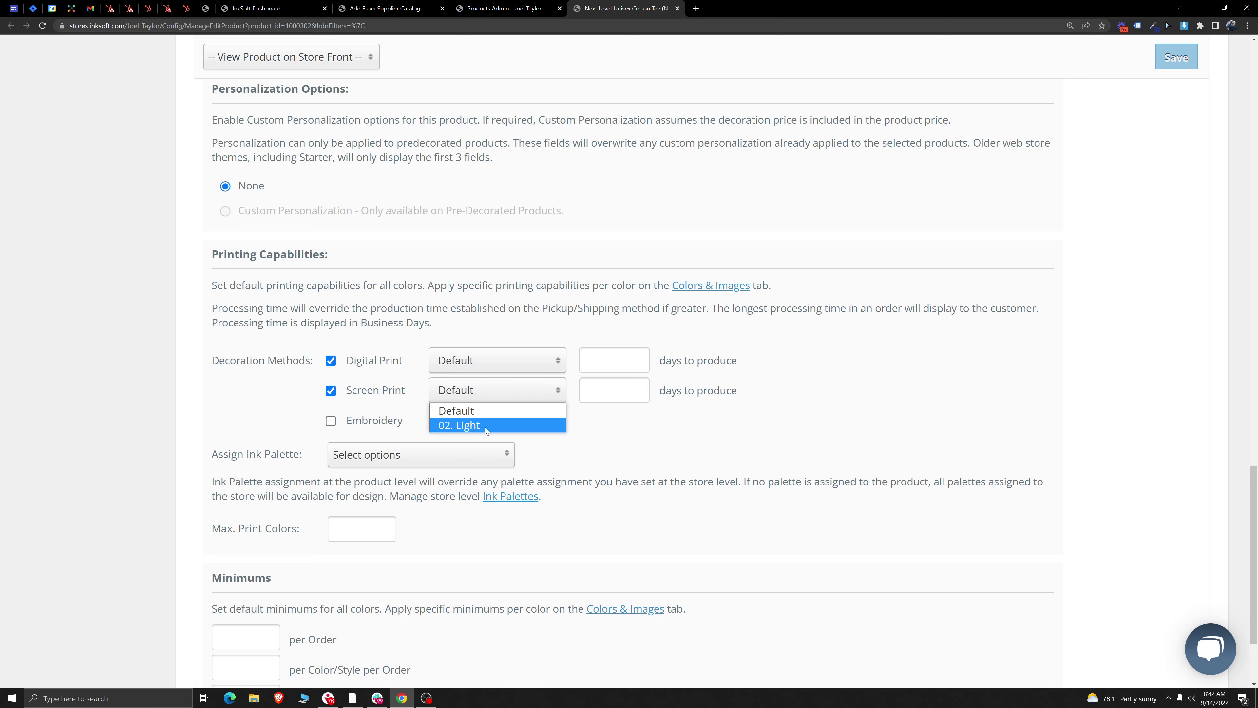
pyautogui.click(483, 410)
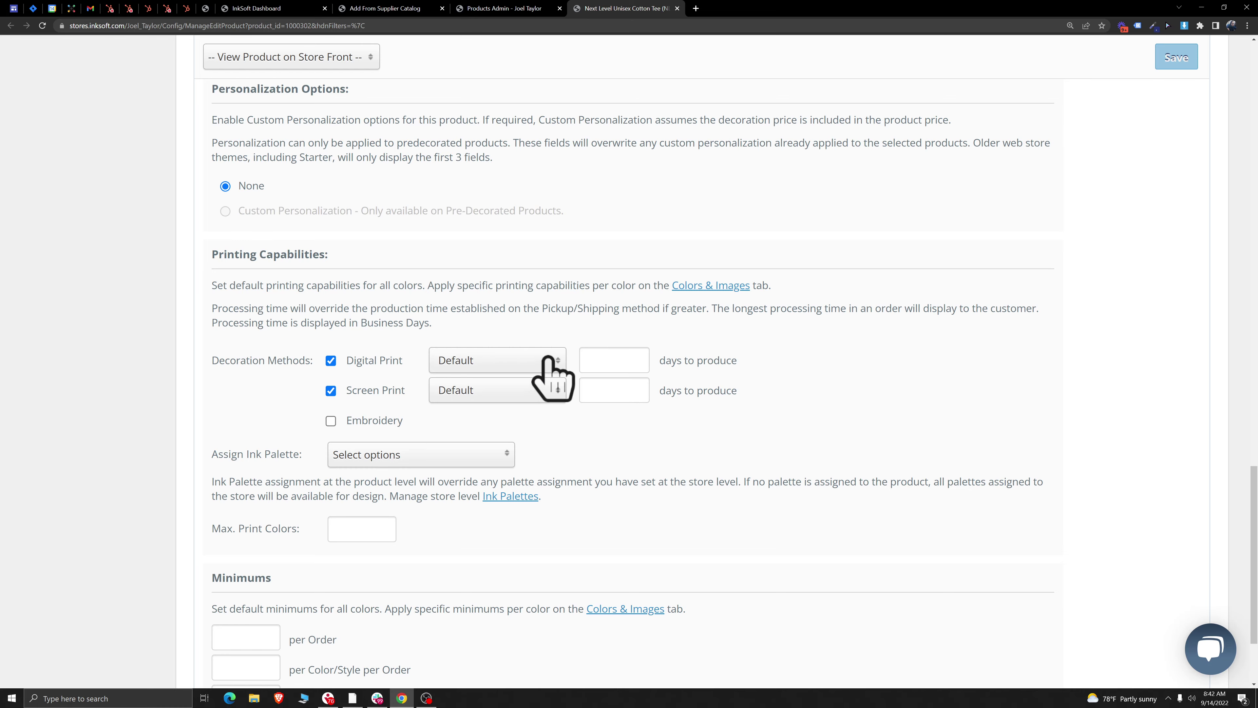
# Step: Open the Digital Print Pricing and Screen Print Pricing pages in separate new browser tabs and switch to the digital one
pyautogui.scroll(15, 640, 522)
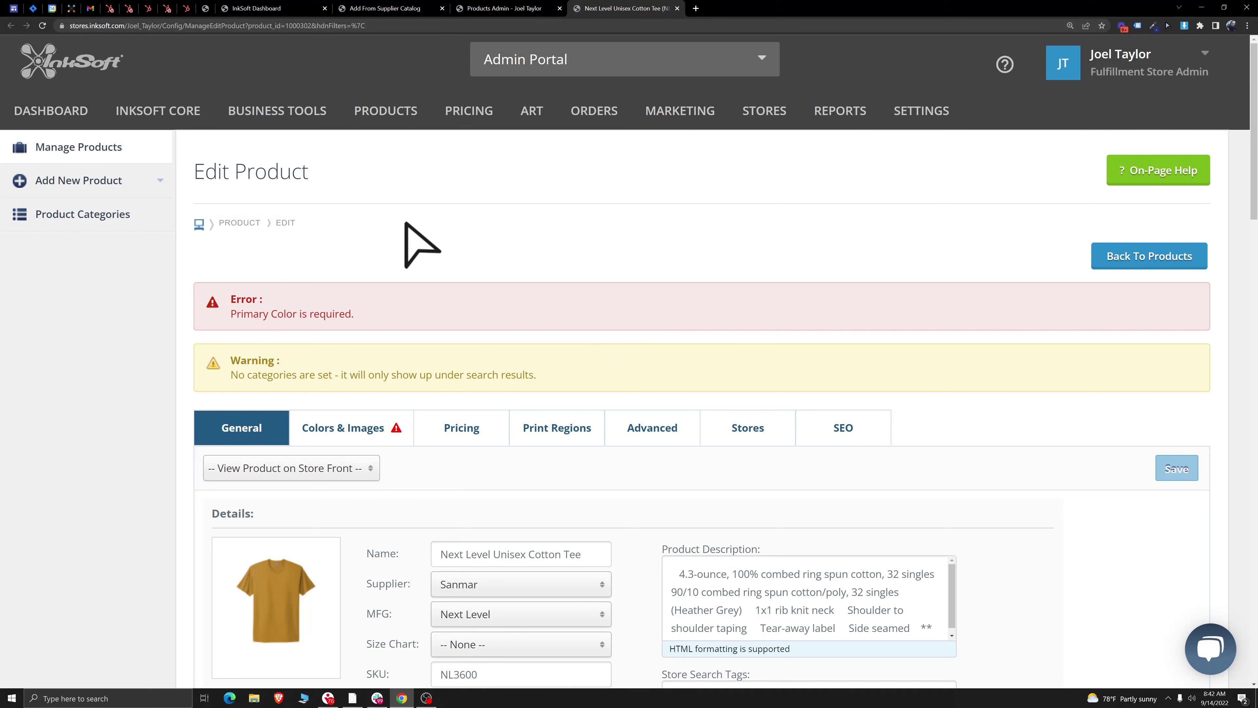
pyautogui.moveTo(477, 123)
pyautogui.moveTo(506, 189)
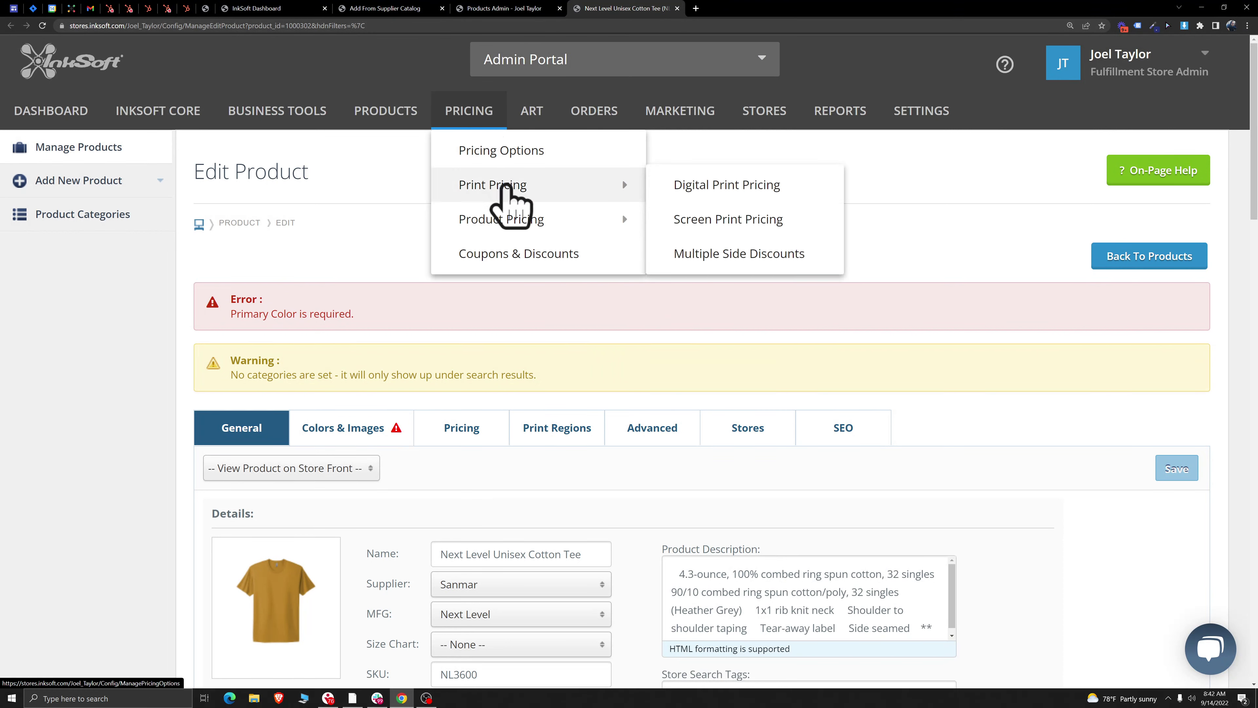
pyautogui.rightClick(721, 187)
pyautogui.click(734, 193)
pyautogui.rightClick(713, 218)
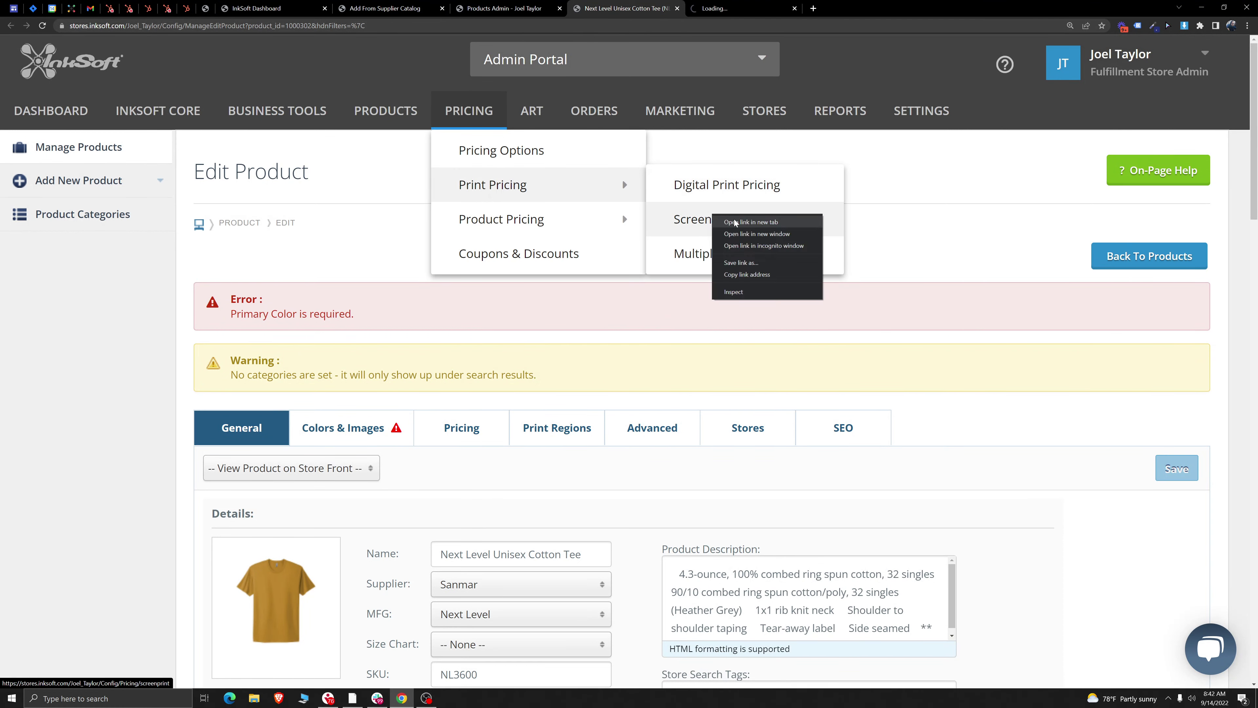
pyautogui.click(732, 222)
pyautogui.hotkey('ctrl', 'Tab')
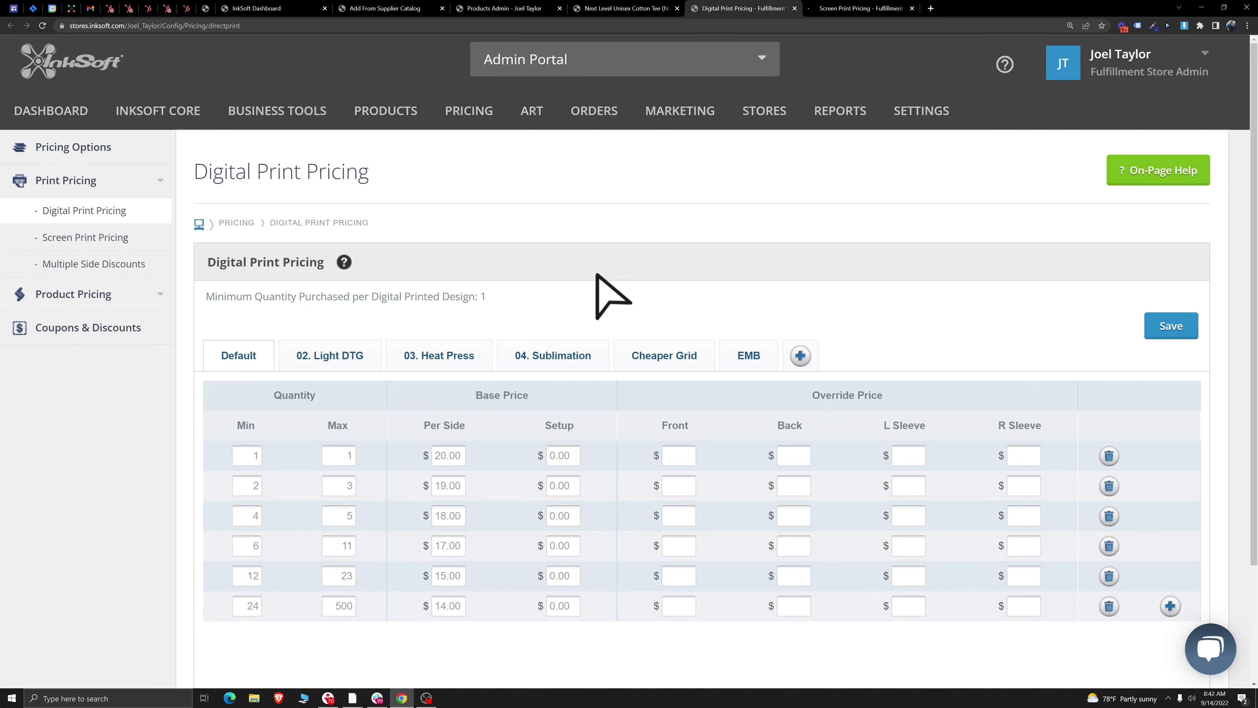
# Step: Examine the quantity ranges and per-side base prices in the Default digital print grid, checking back on the product's edit page
pyautogui.scroll(-2, 589, 302)
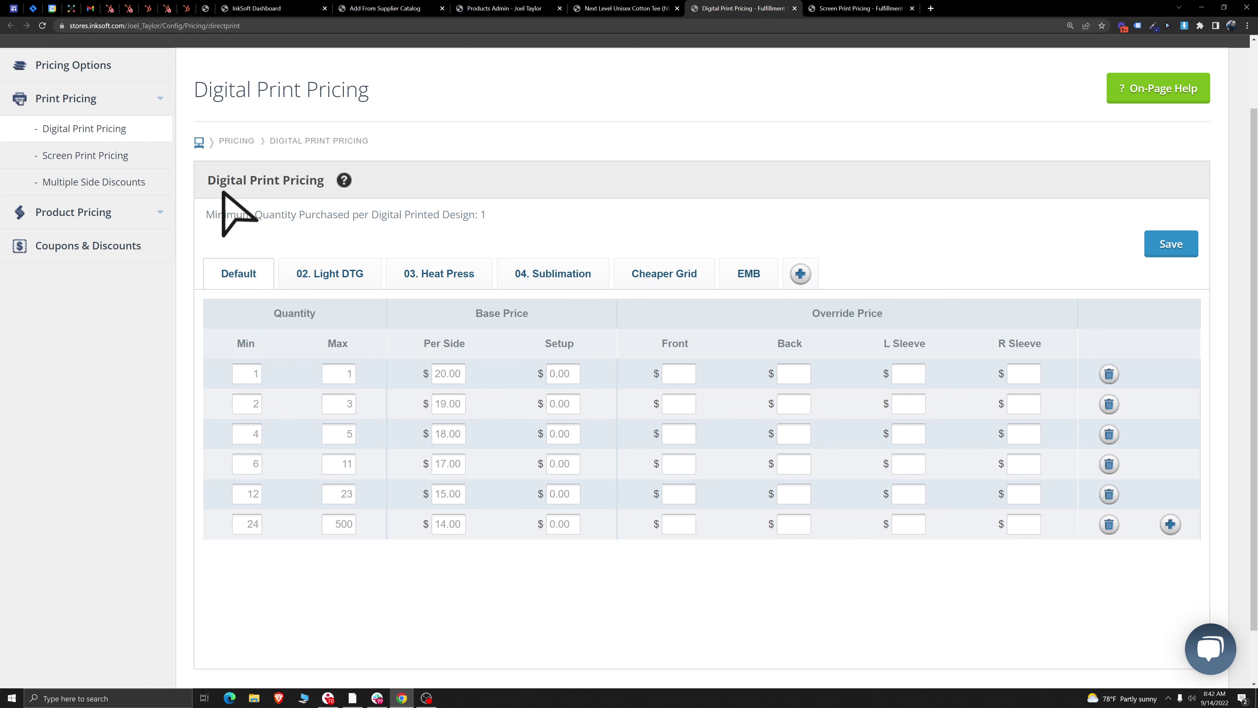
pyautogui.doubleClick(246, 342)
pyautogui.doubleClick(337, 343)
pyautogui.click(246, 372)
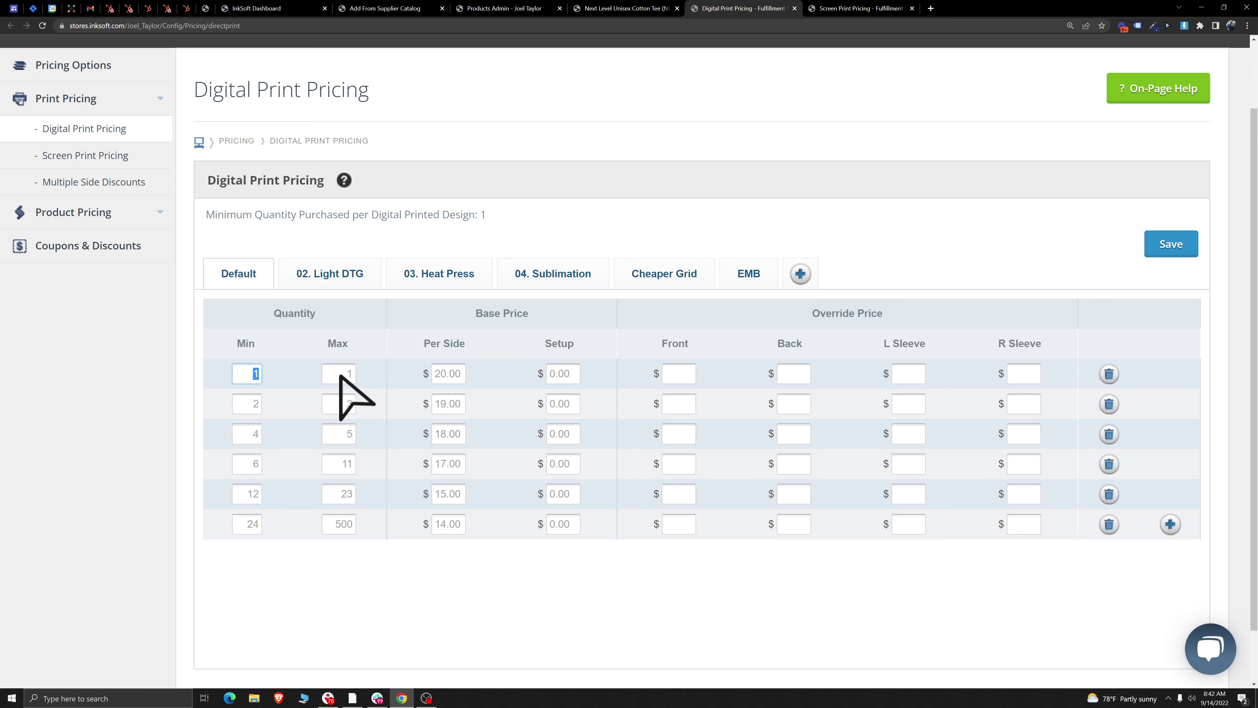
pyautogui.click(339, 375)
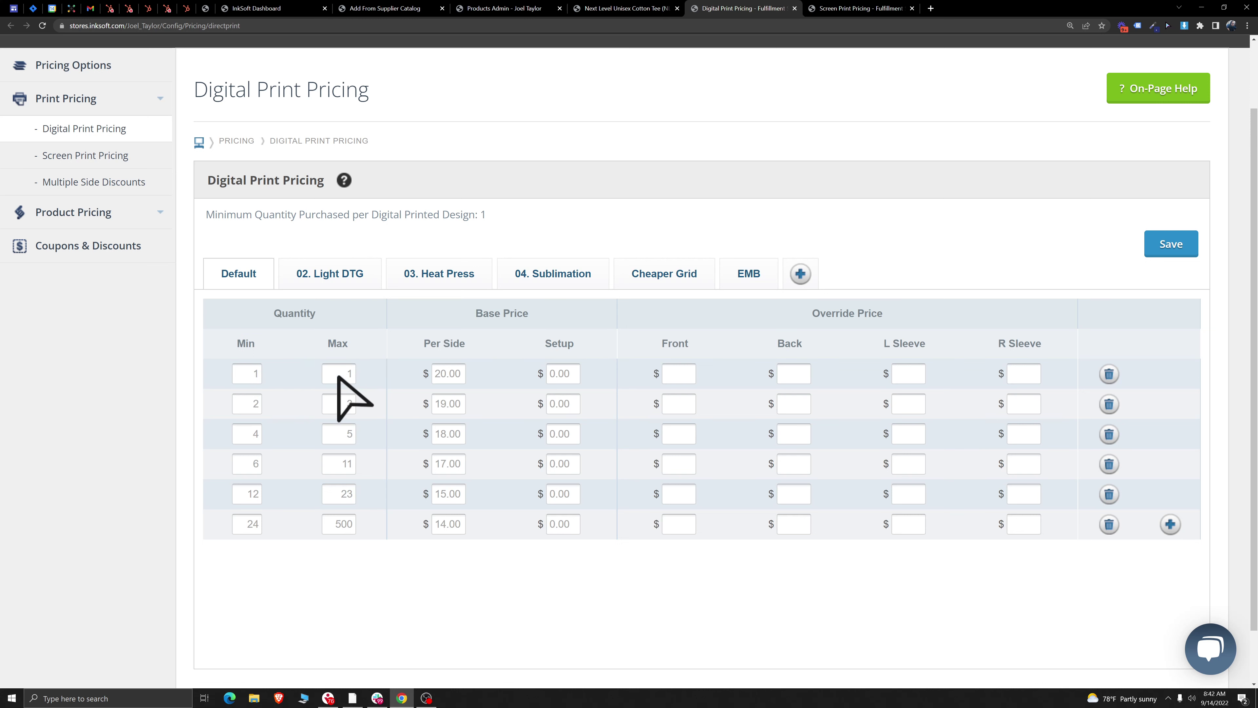
pyautogui.moveTo(463, 375); pyautogui.dragTo(407, 385)
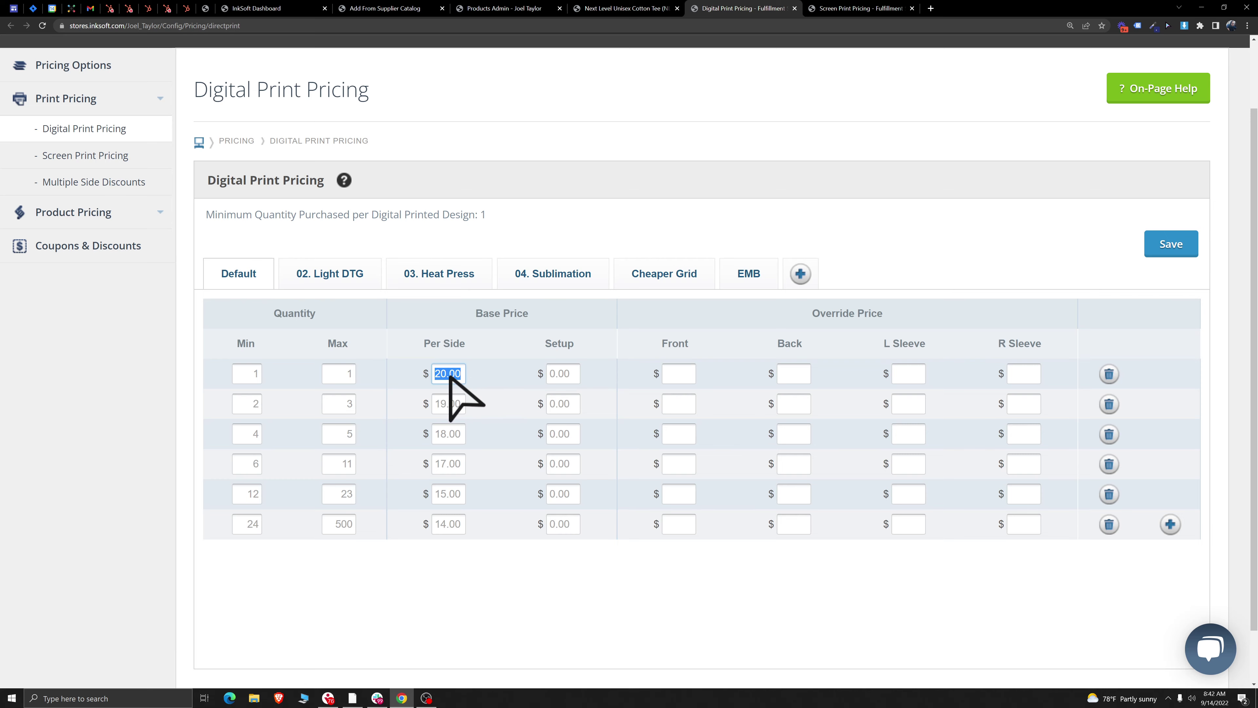
pyautogui.click(622, 9)
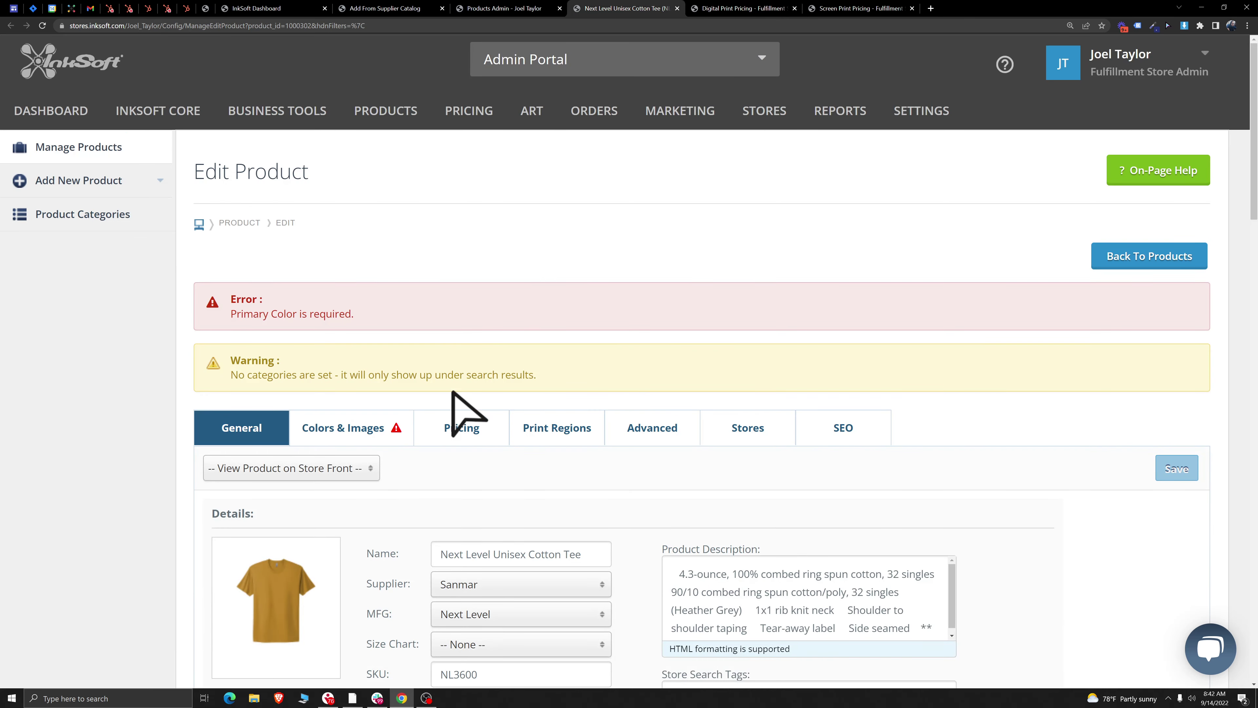
pyautogui.scroll(-2, 441, 456)
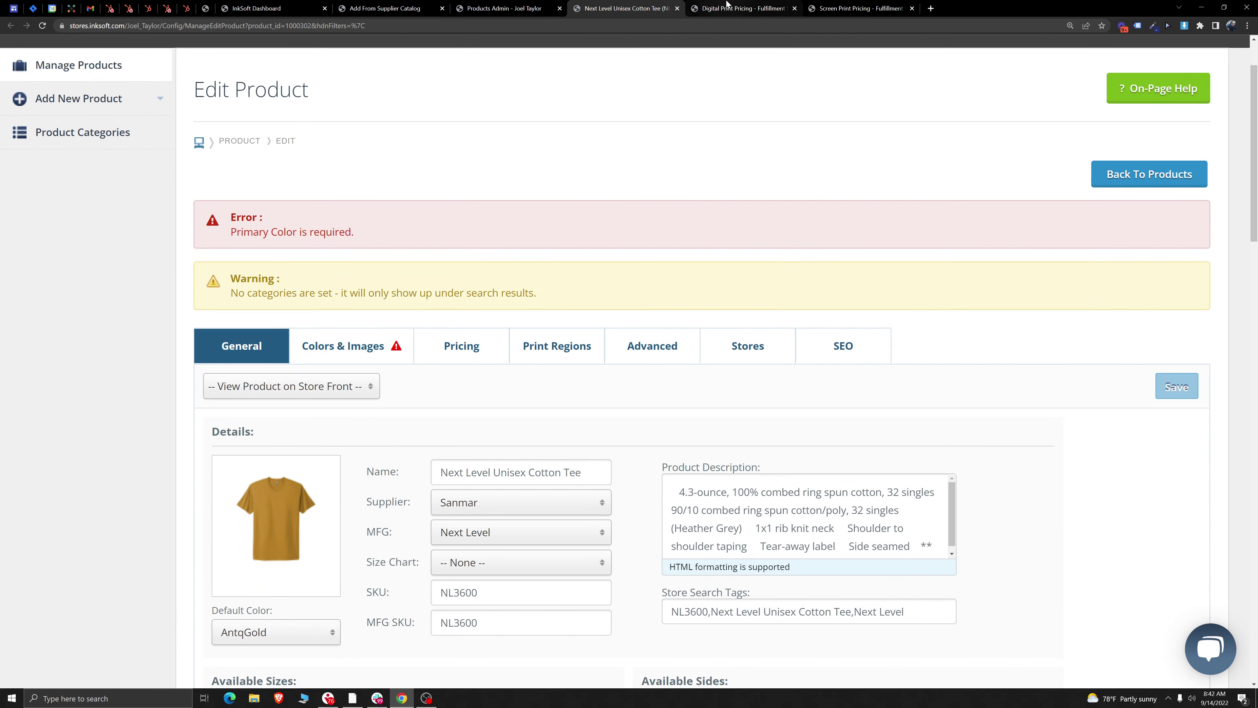
pyautogui.click(733, 9)
pyautogui.click(495, 391)
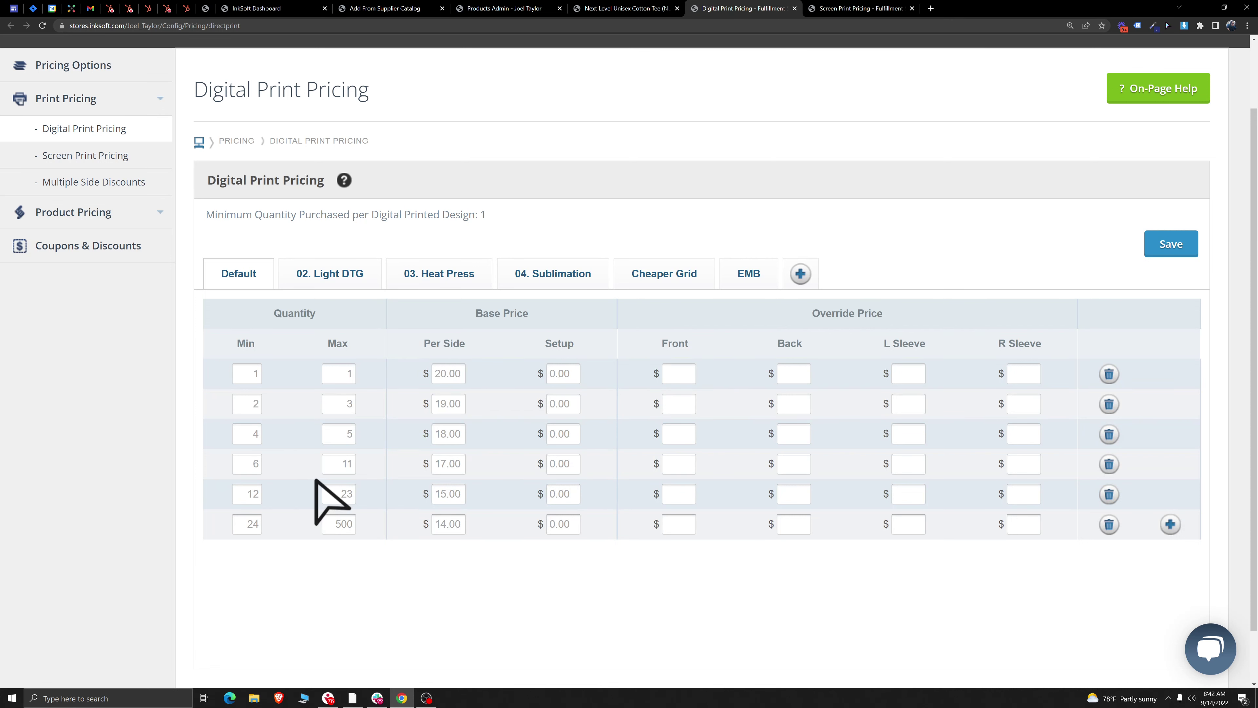
pyautogui.moveTo(205, 179); pyautogui.dragTo(344, 180)
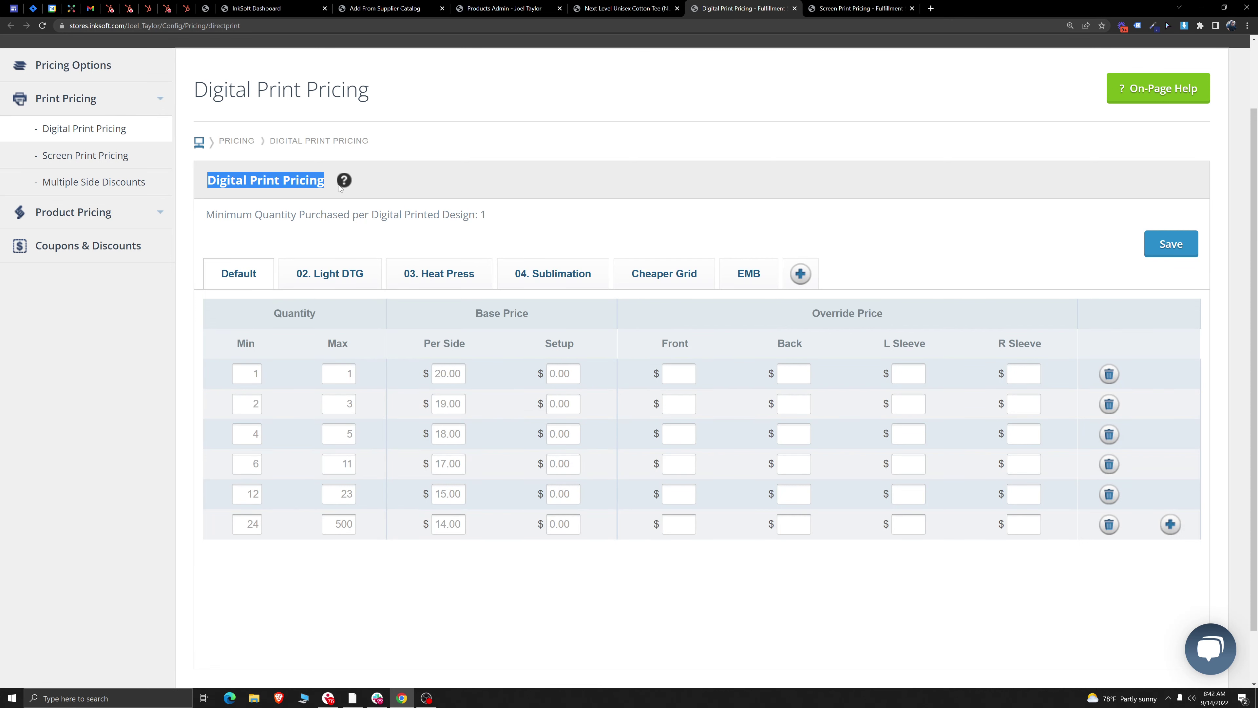
# Step: Set the maximum quantity of the tier starting at 24 to 99999 in the Default digital print grid and save the pricing
pyautogui.doubleClick(334, 524)
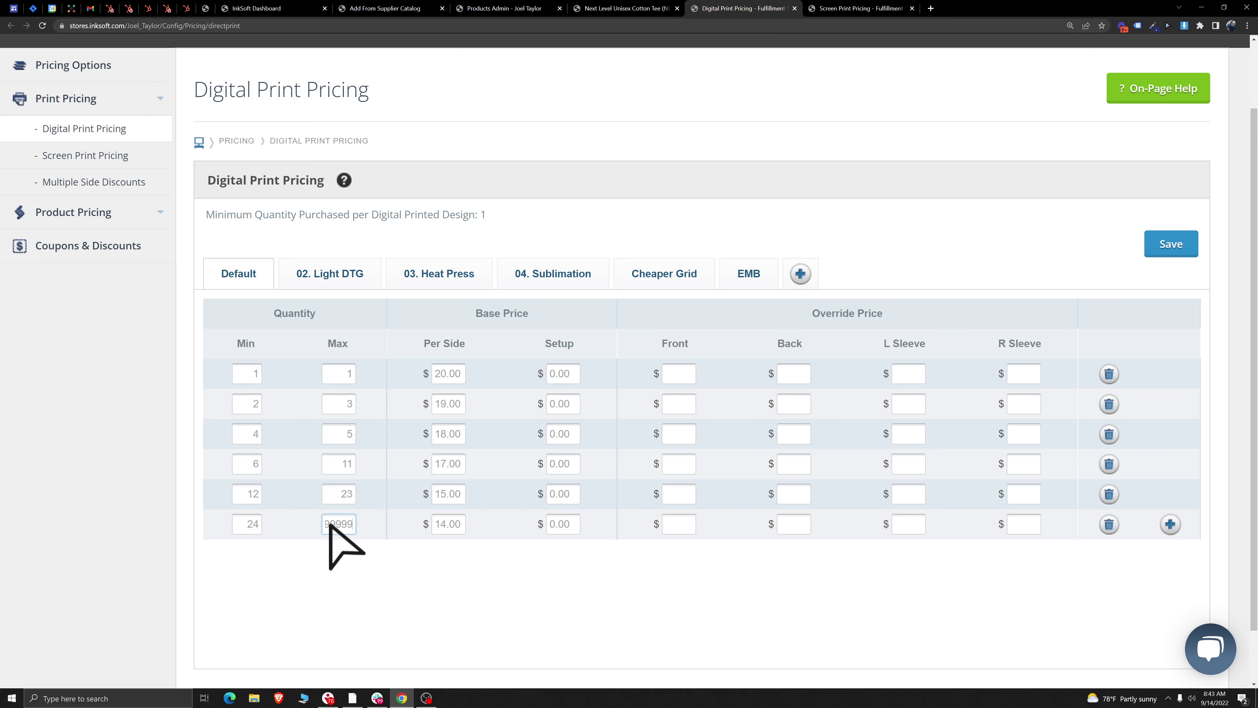
pyautogui.doubleClick(349, 524)
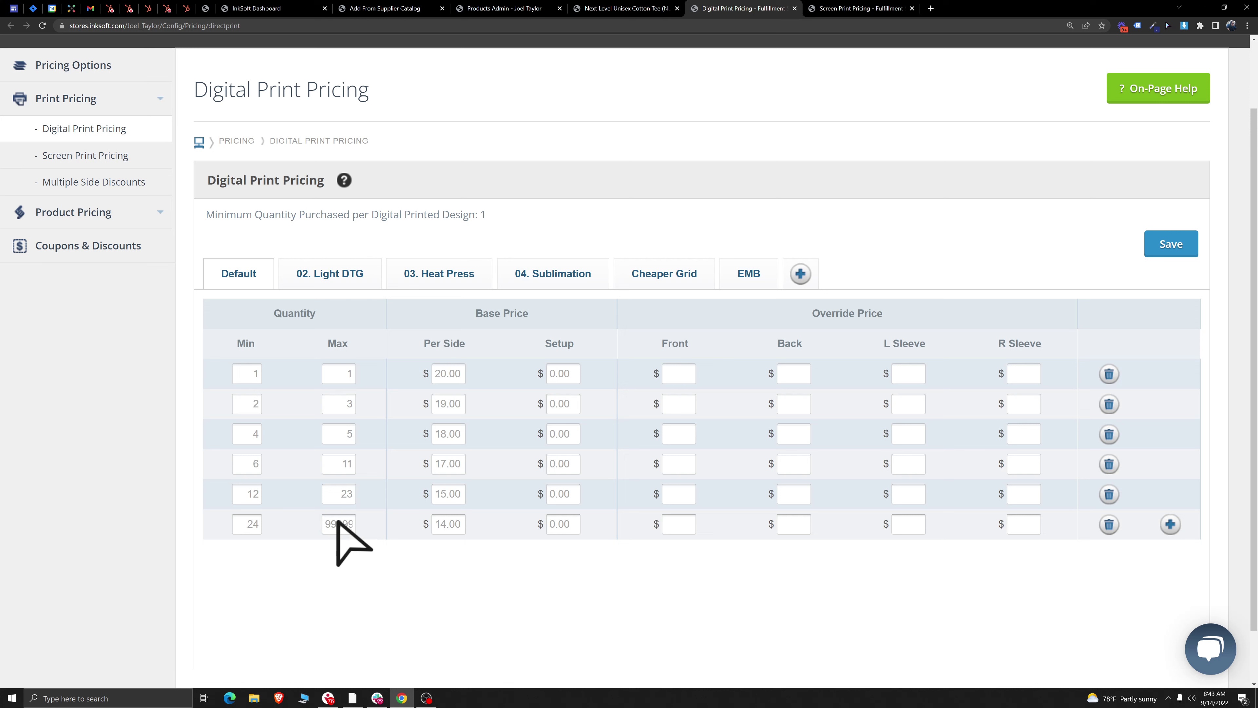
pyautogui.press('Tab')
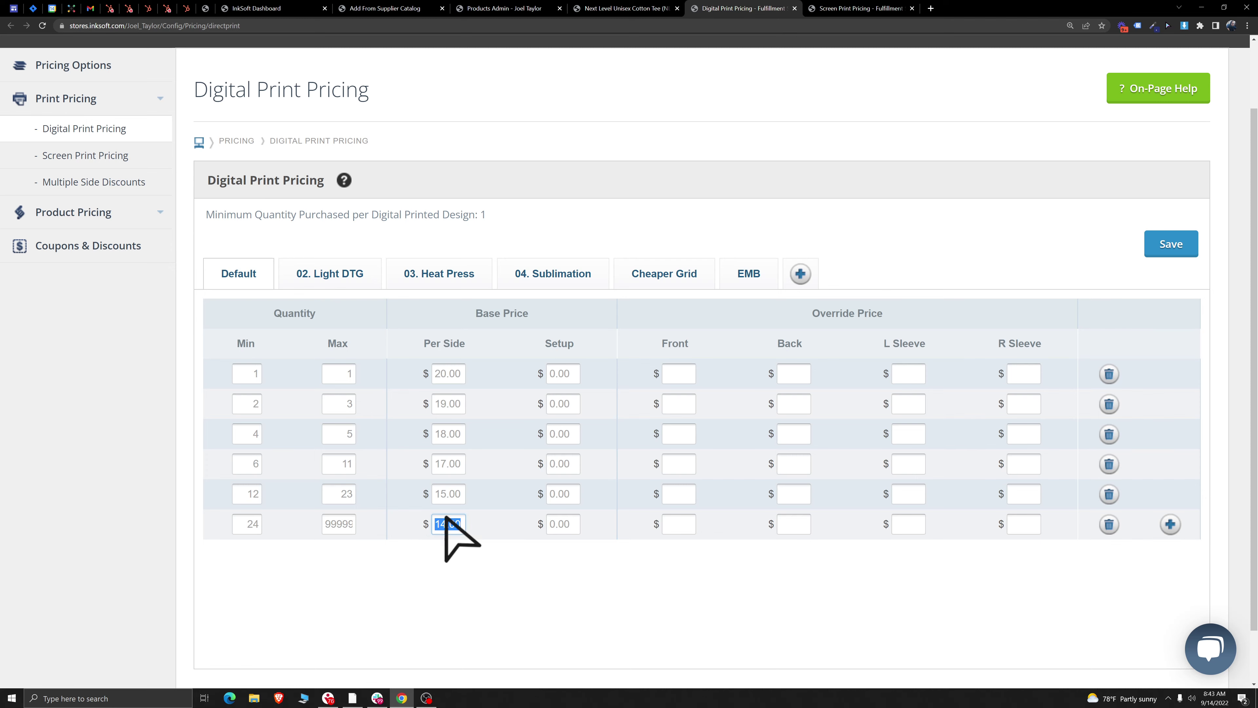
pyautogui.click(436, 550)
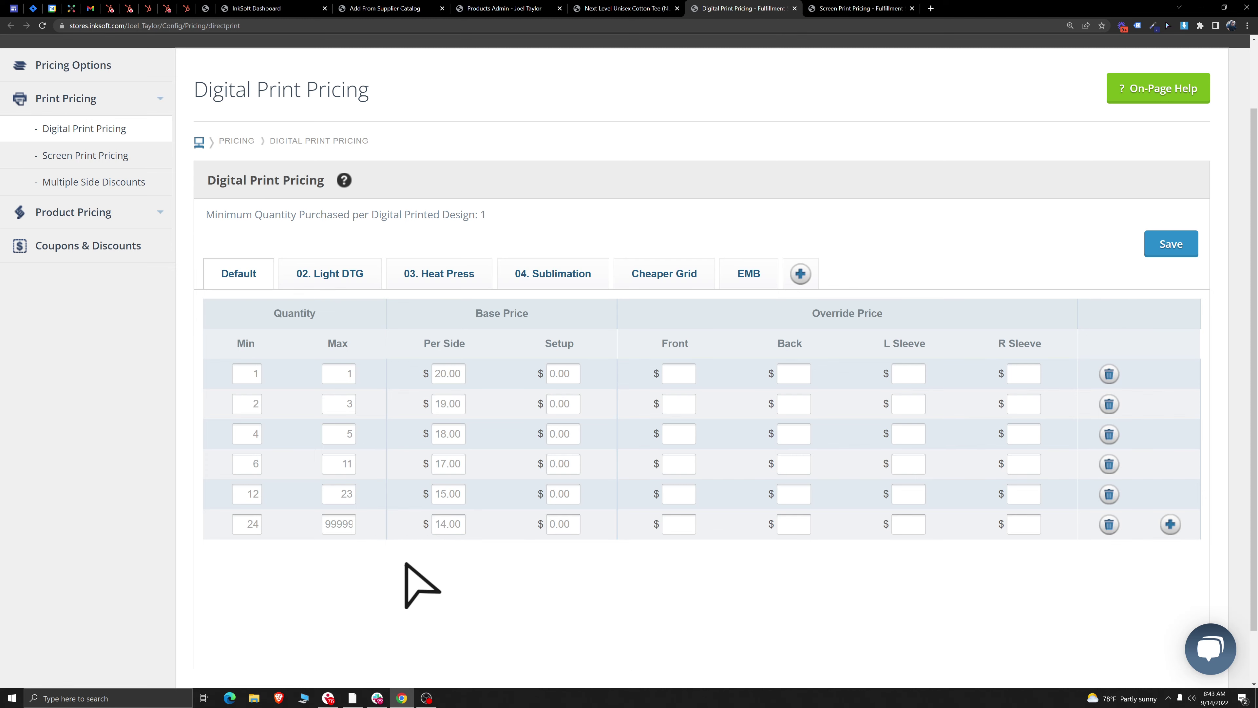
pyautogui.click(1170, 246)
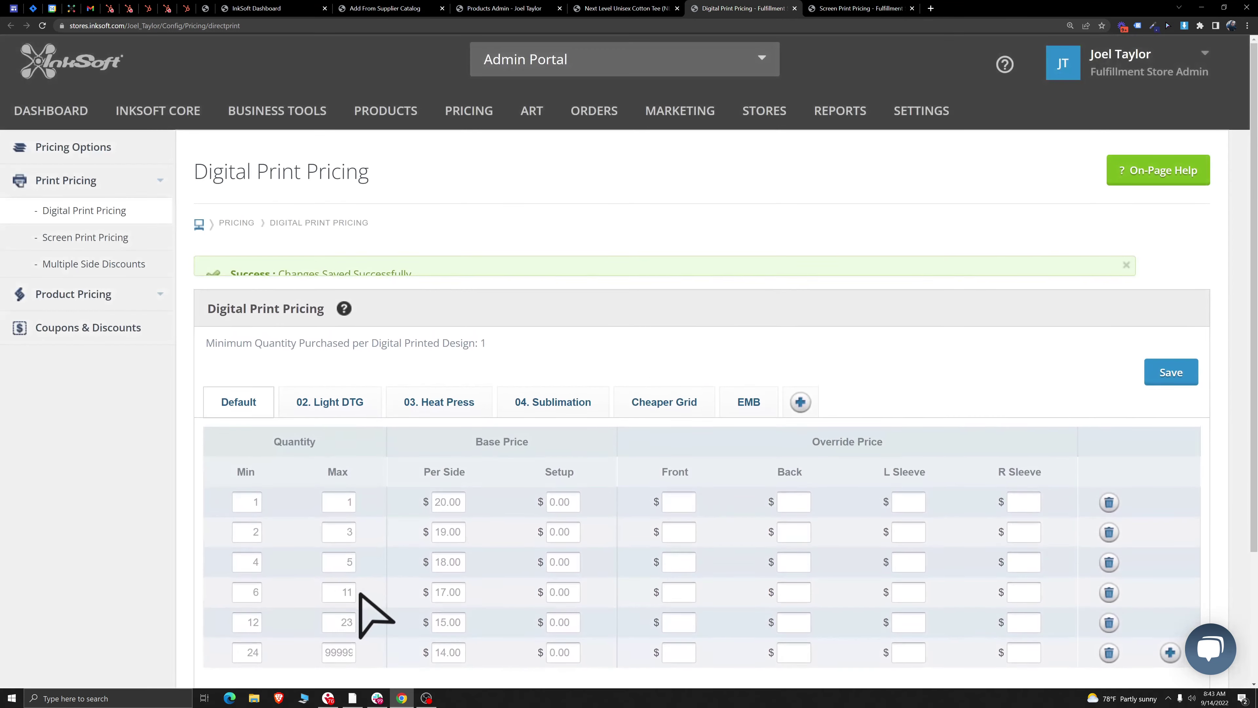
pyautogui.scroll(-2, 344, 558)
pyautogui.doubleClick(329, 510)
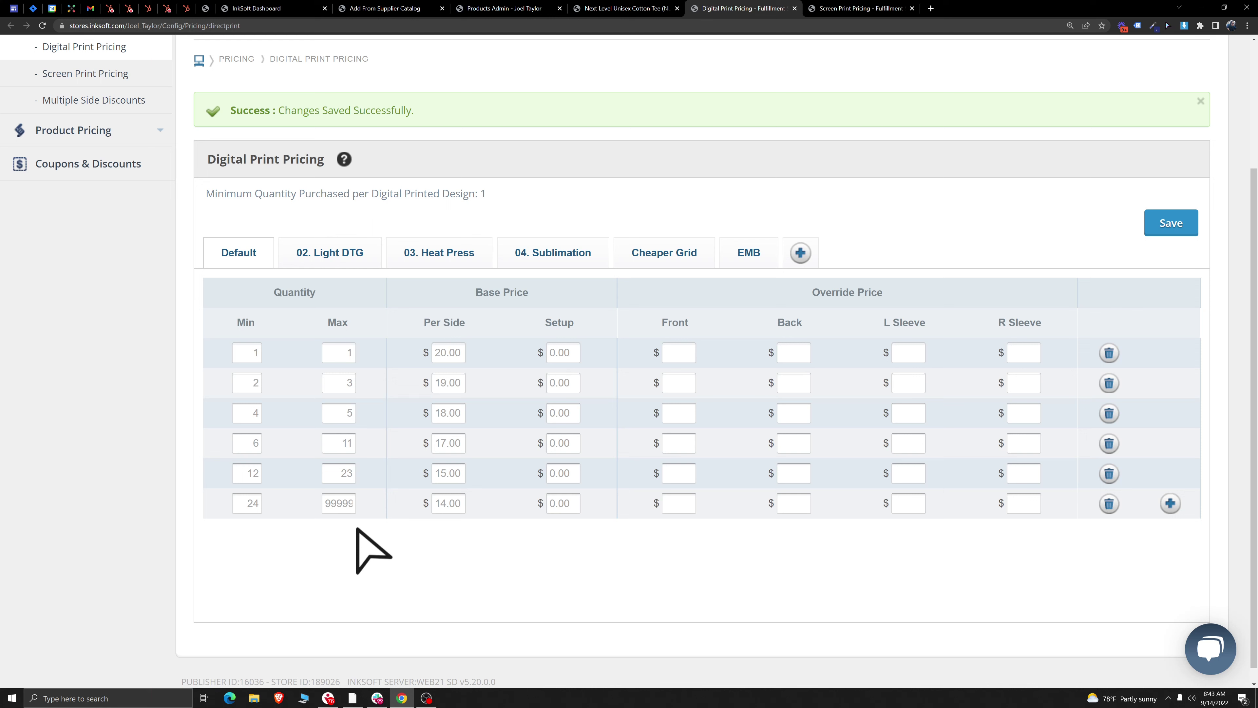
pyautogui.doubleClick(436, 504)
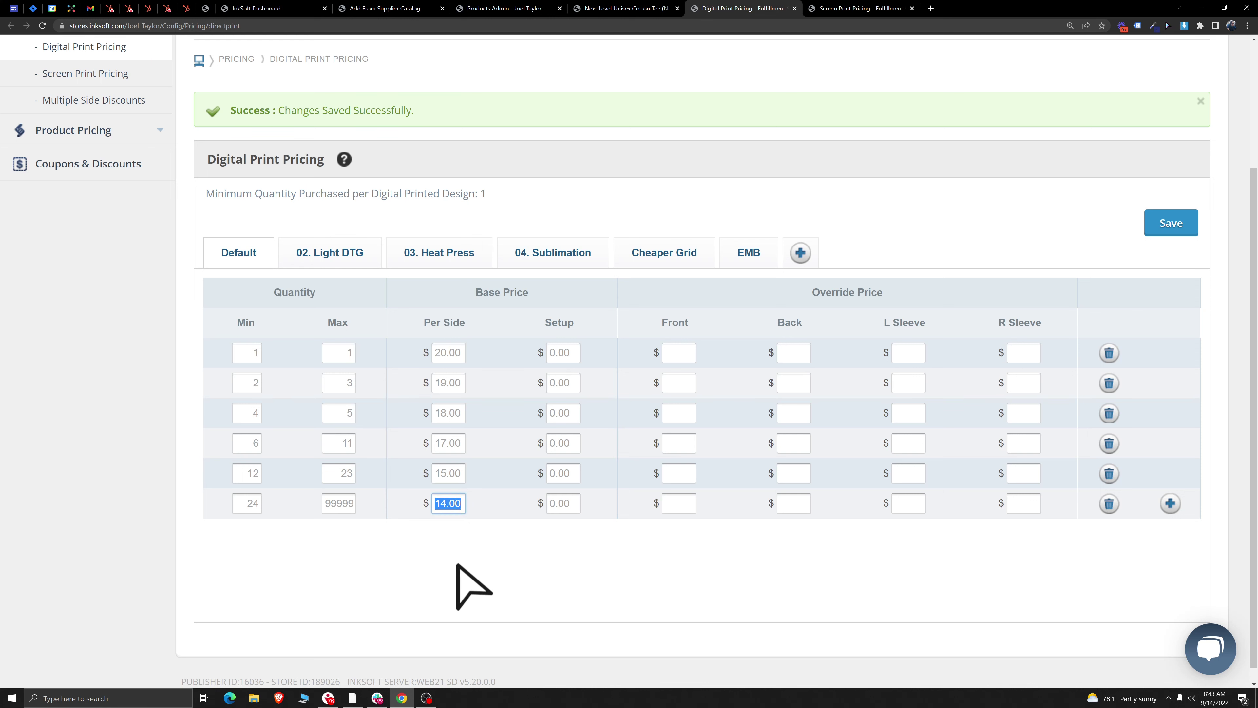
pyautogui.scroll(3, 436, 575)
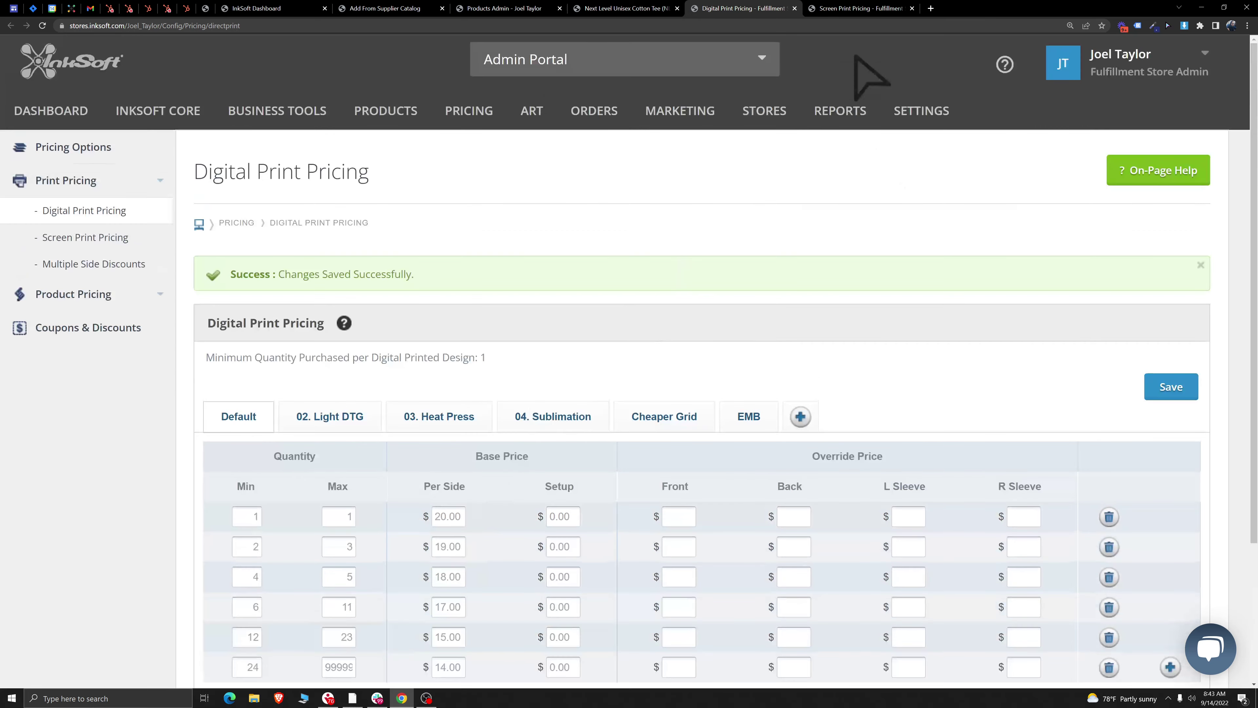
# Step: On the Screen Print Pricing page, set the Default grid's Break Count to 8 and refresh the grid
pyautogui.click(856, 9)
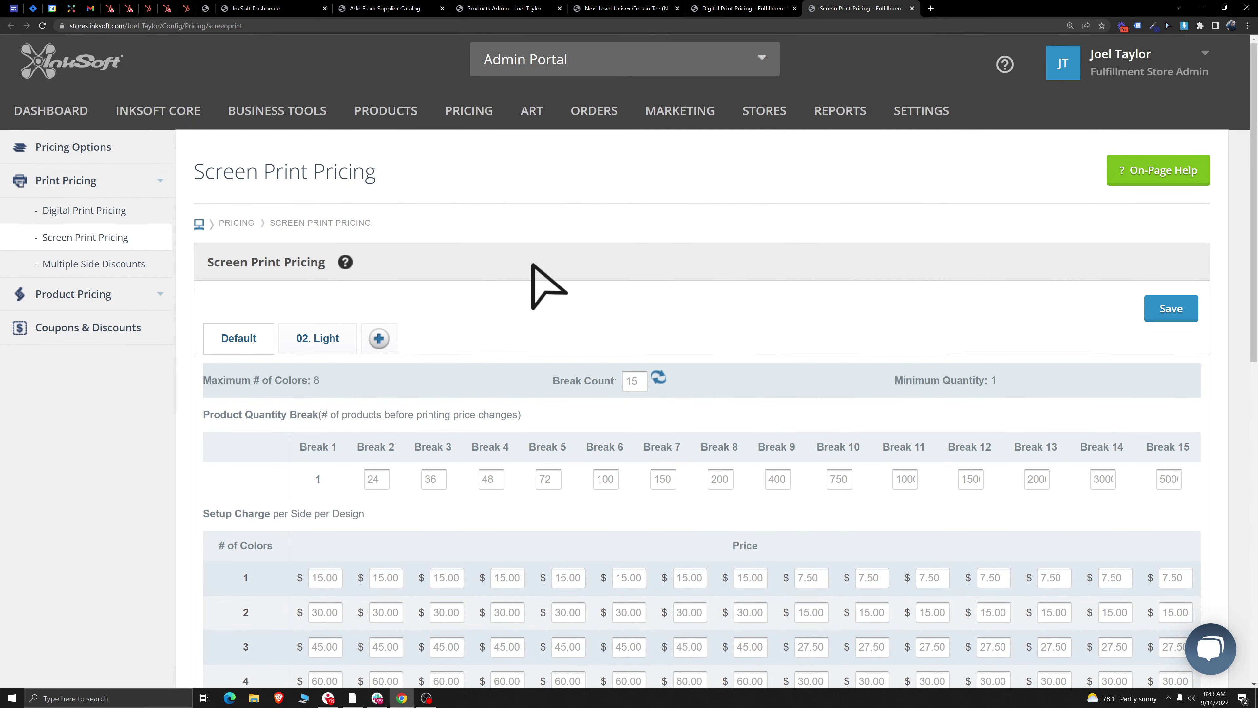
pyautogui.scroll(-1, 559, 287)
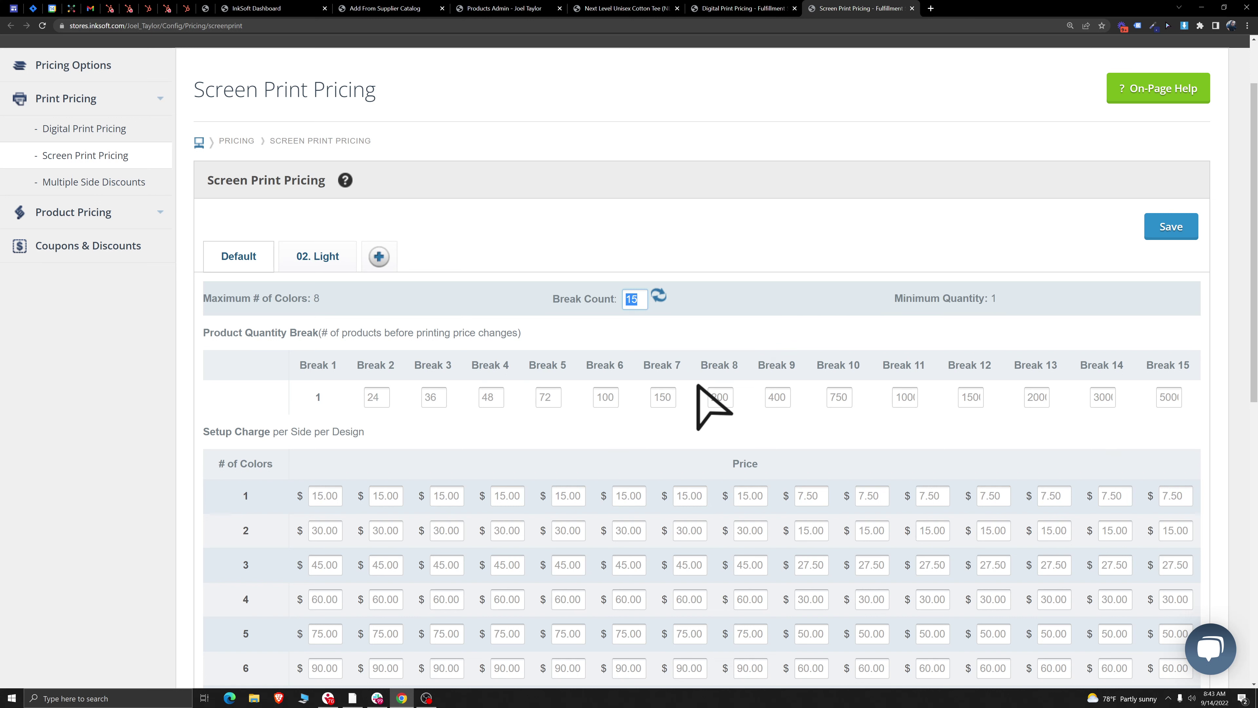
pyautogui.write('8')
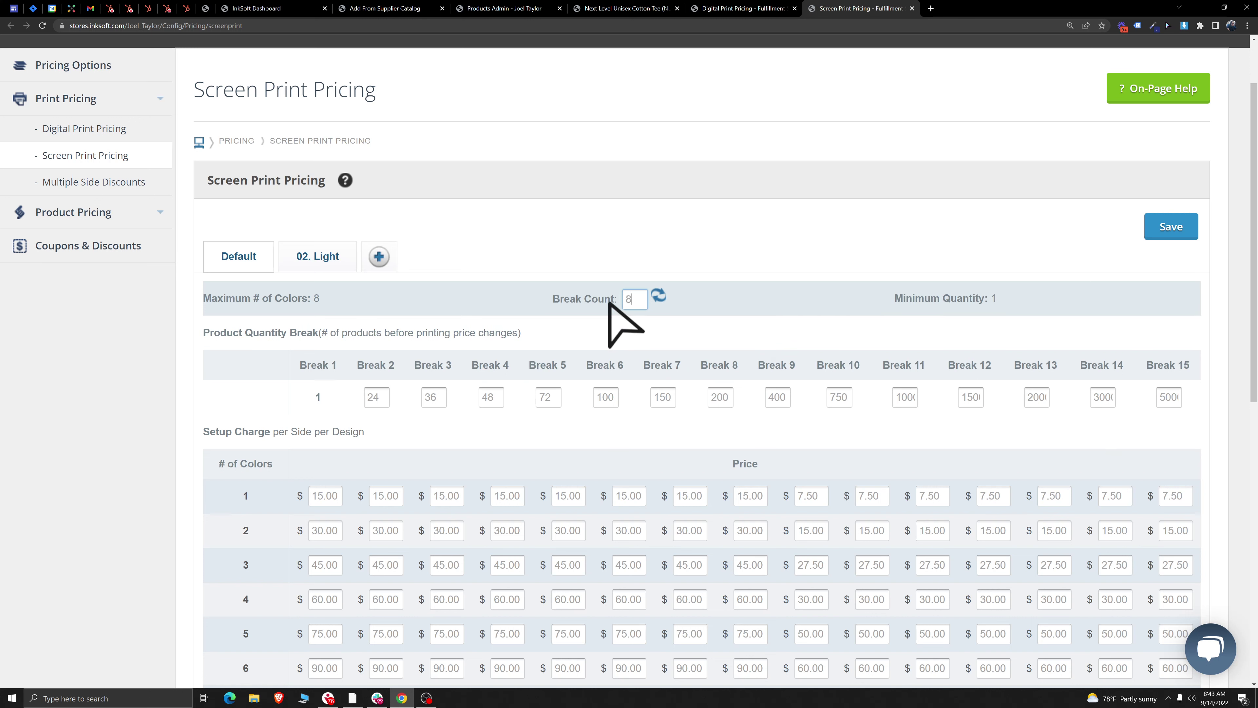
pyautogui.click(660, 298)
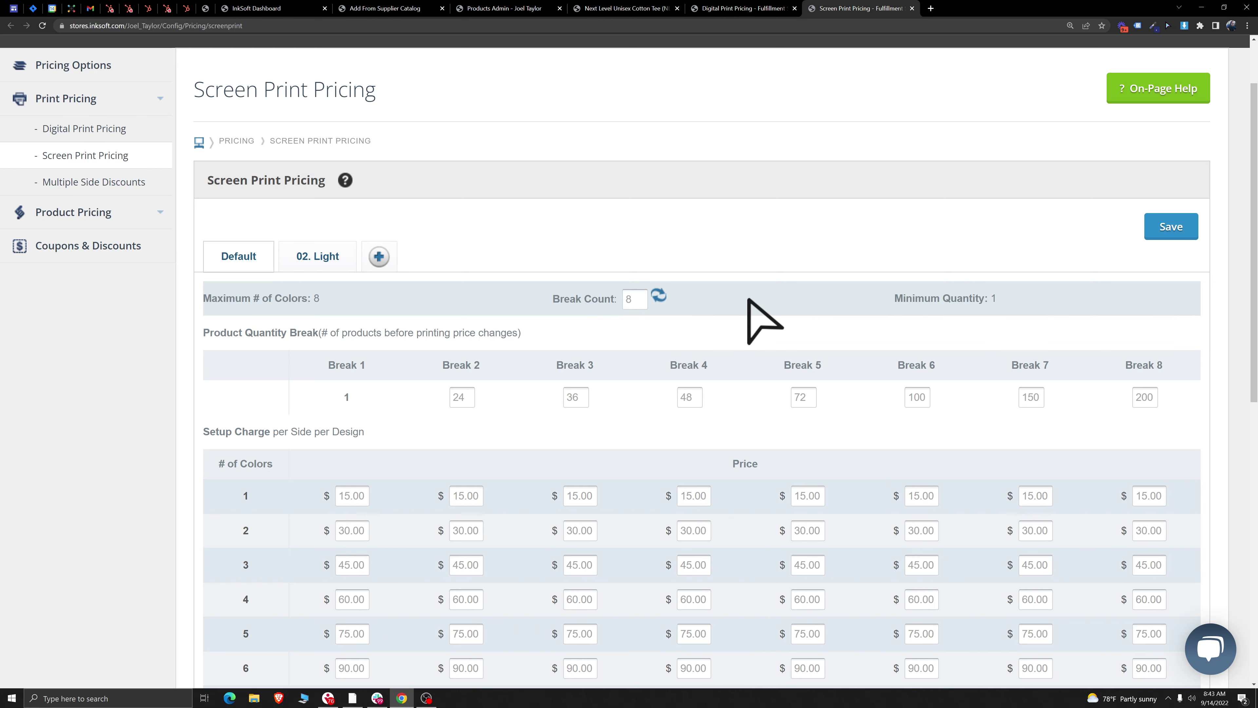
# Step: Examine the product quantity breaks in the Default screen print grid, from Break 1 through Break 5
pyautogui.scroll(-3, 747, 322)
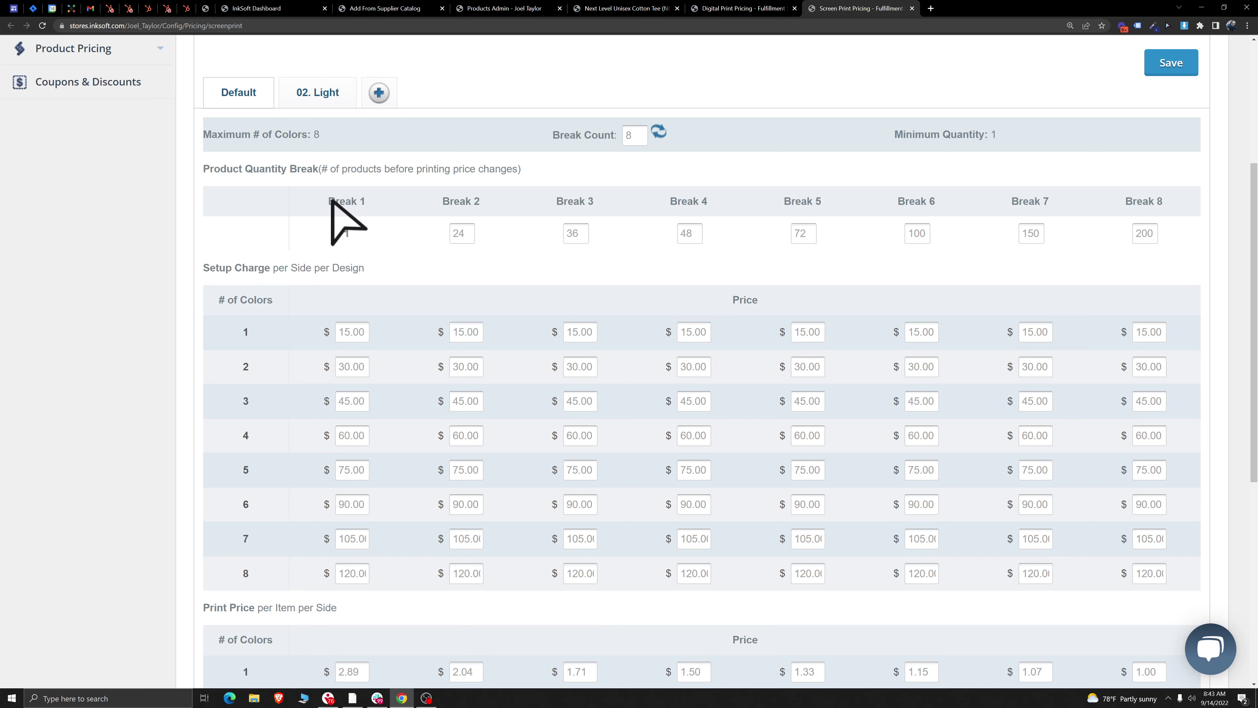
pyautogui.moveTo(331, 200); pyautogui.dragTo(512, 199)
pyautogui.moveTo(330, 233); pyautogui.dragTo(466, 230)
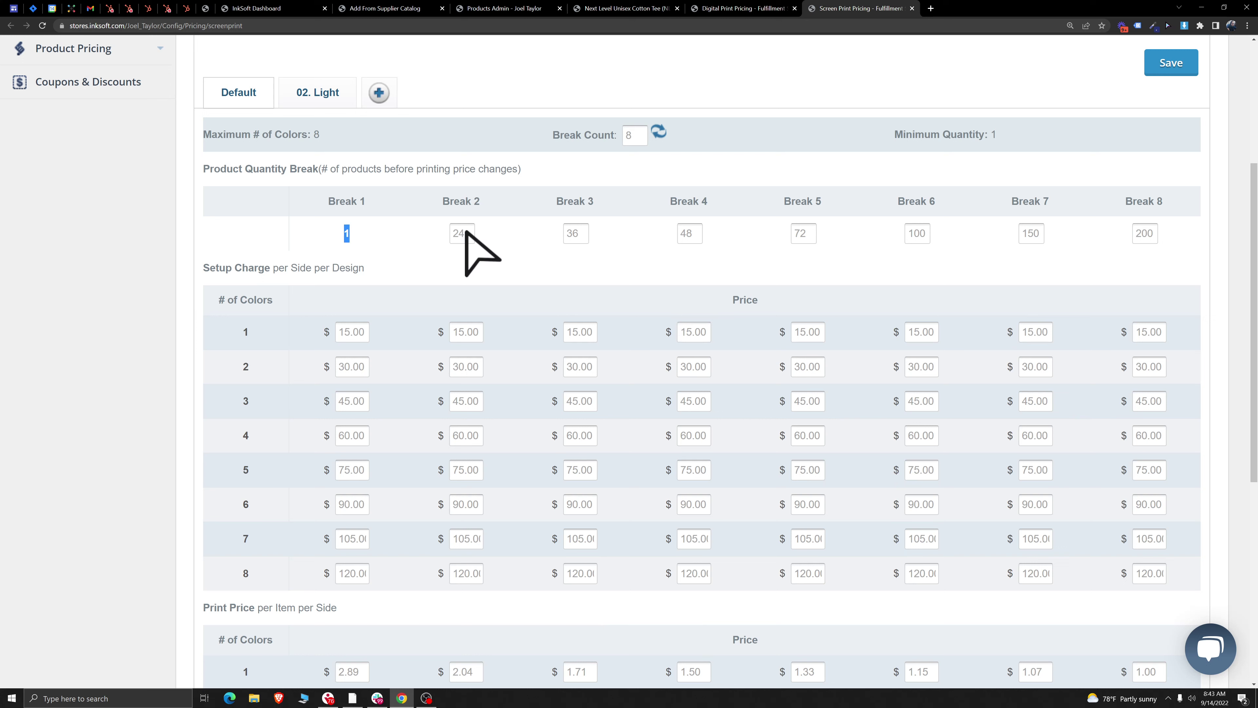
pyautogui.doubleClick(460, 233)
pyautogui.doubleClick(574, 233)
pyautogui.doubleClick(688, 233)
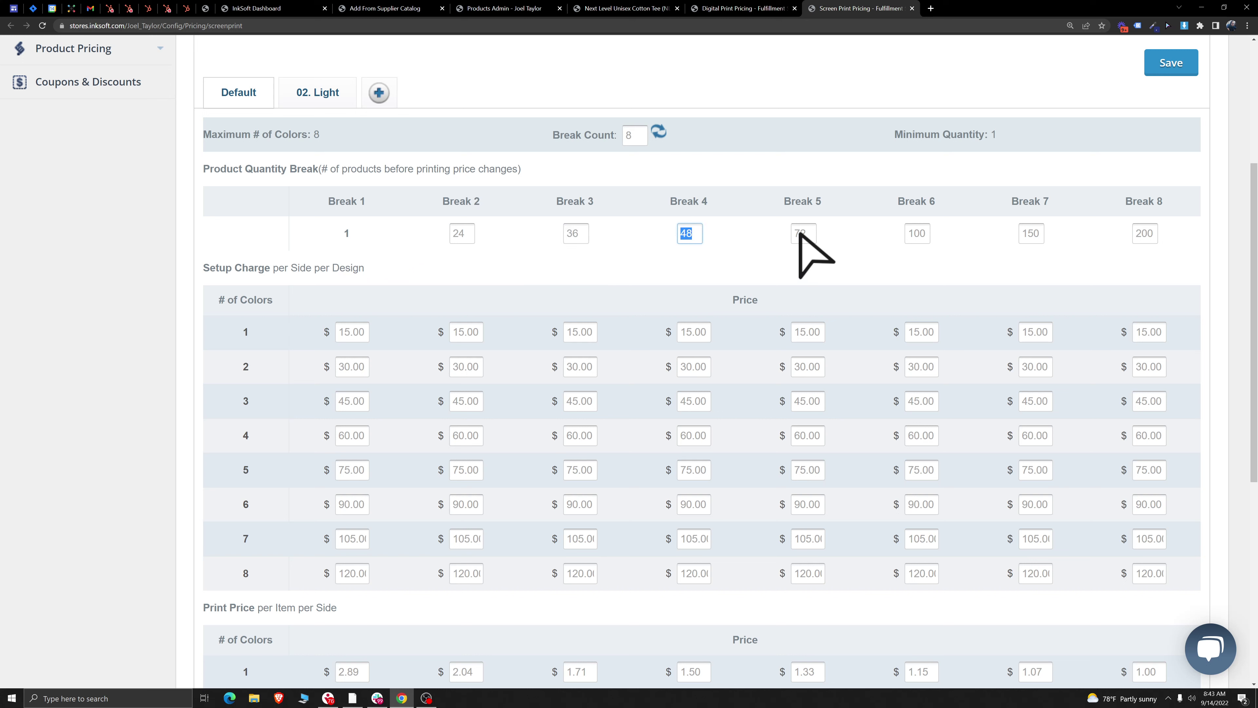
pyautogui.doubleClick(800, 234)
pyautogui.click(796, 262)
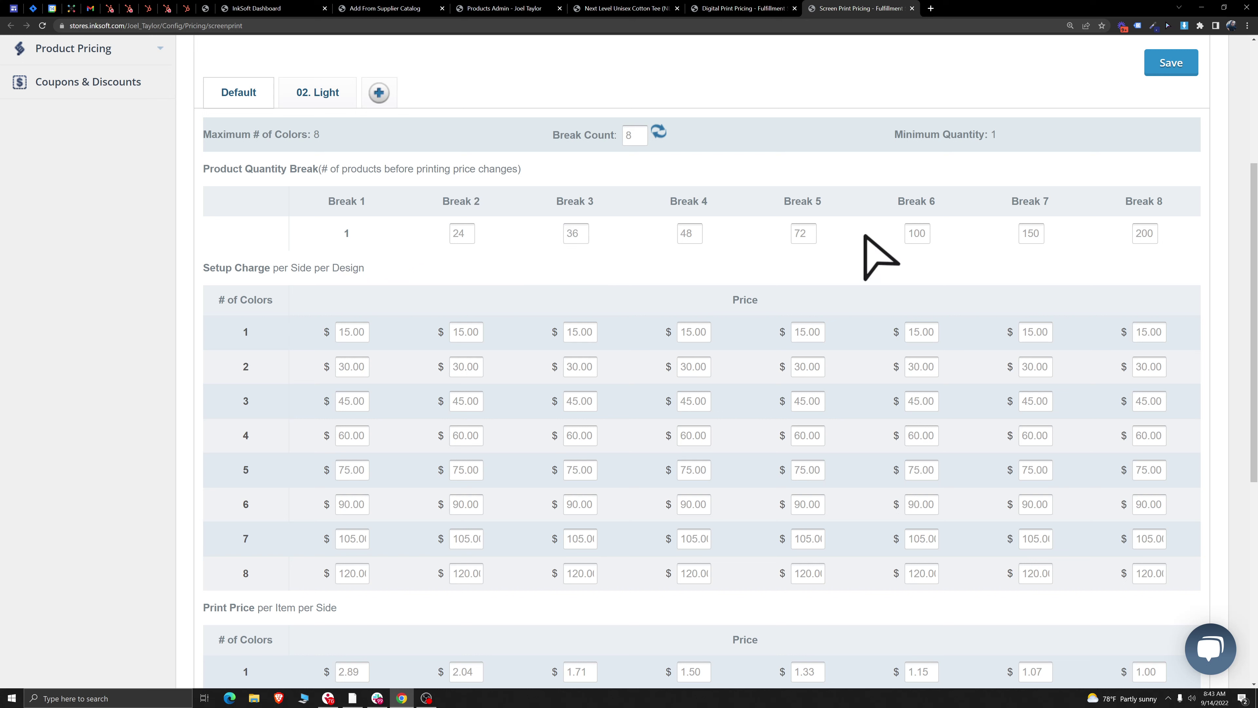
pyautogui.moveTo(710, 199); pyautogui.dragTo(667, 192)
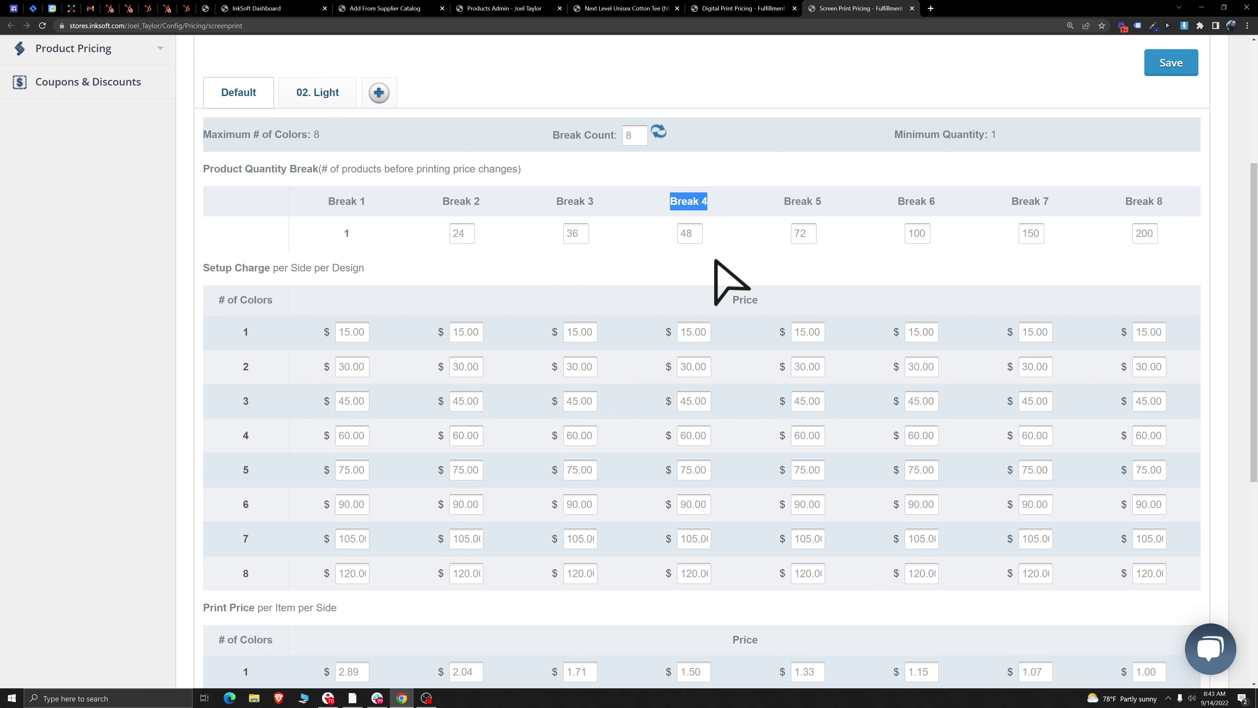
pyautogui.doubleClick(693, 236)
pyautogui.click(700, 263)
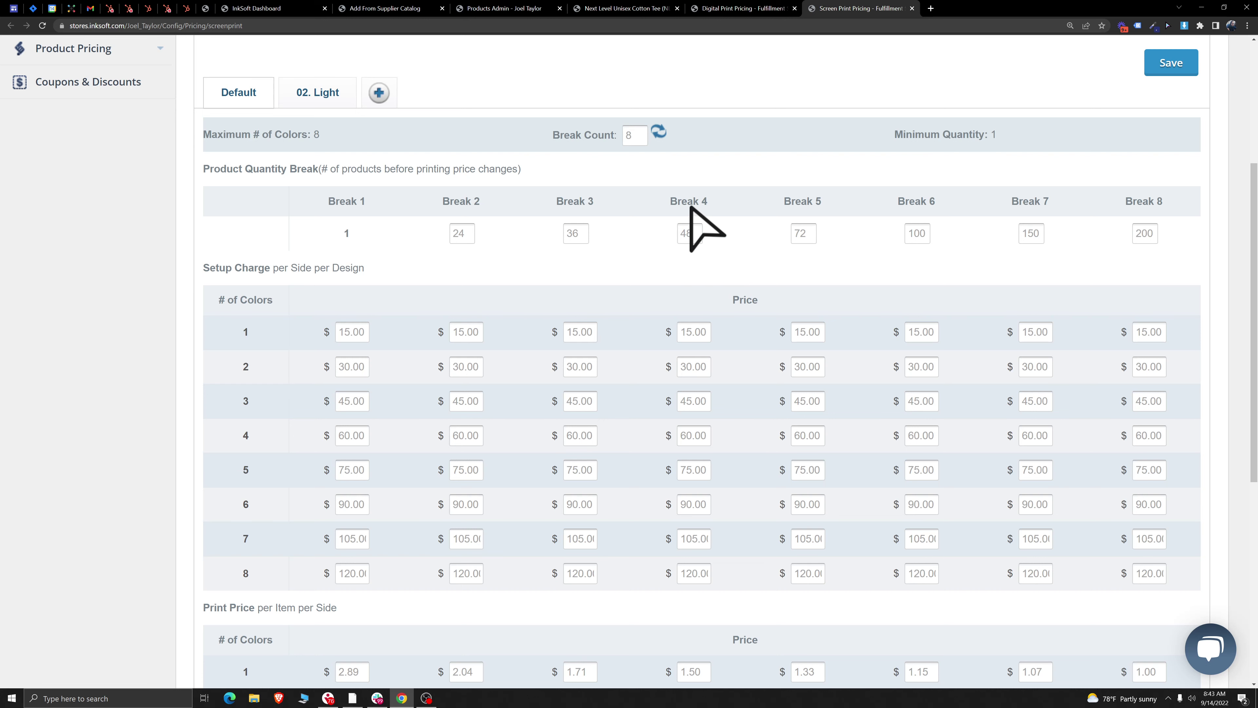
# Step: Examine the setup charges per side per design for each number of colors in the screen print grid
pyautogui.scroll(-2, 694, 589)
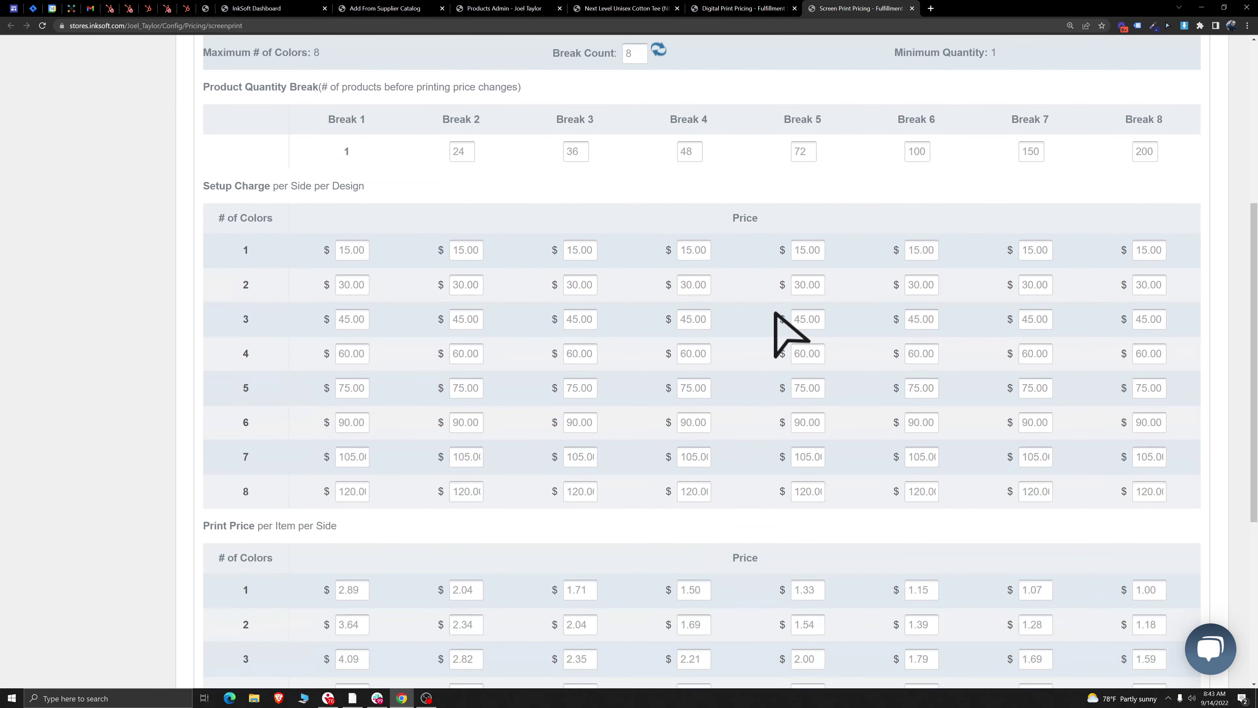
pyautogui.scroll(2, 764, 301)
pyautogui.moveTo(200, 268); pyautogui.dragTo(269, 273)
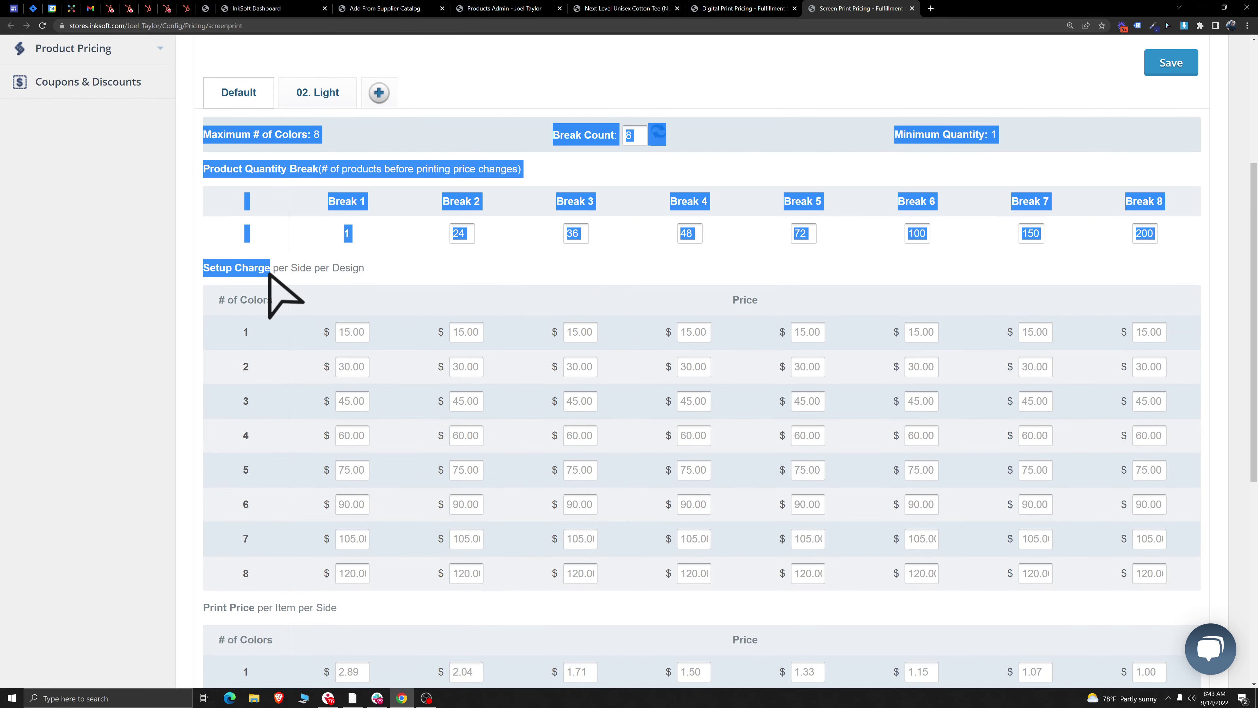
pyautogui.click(384, 272)
pyautogui.scroll(-2, 702, 299)
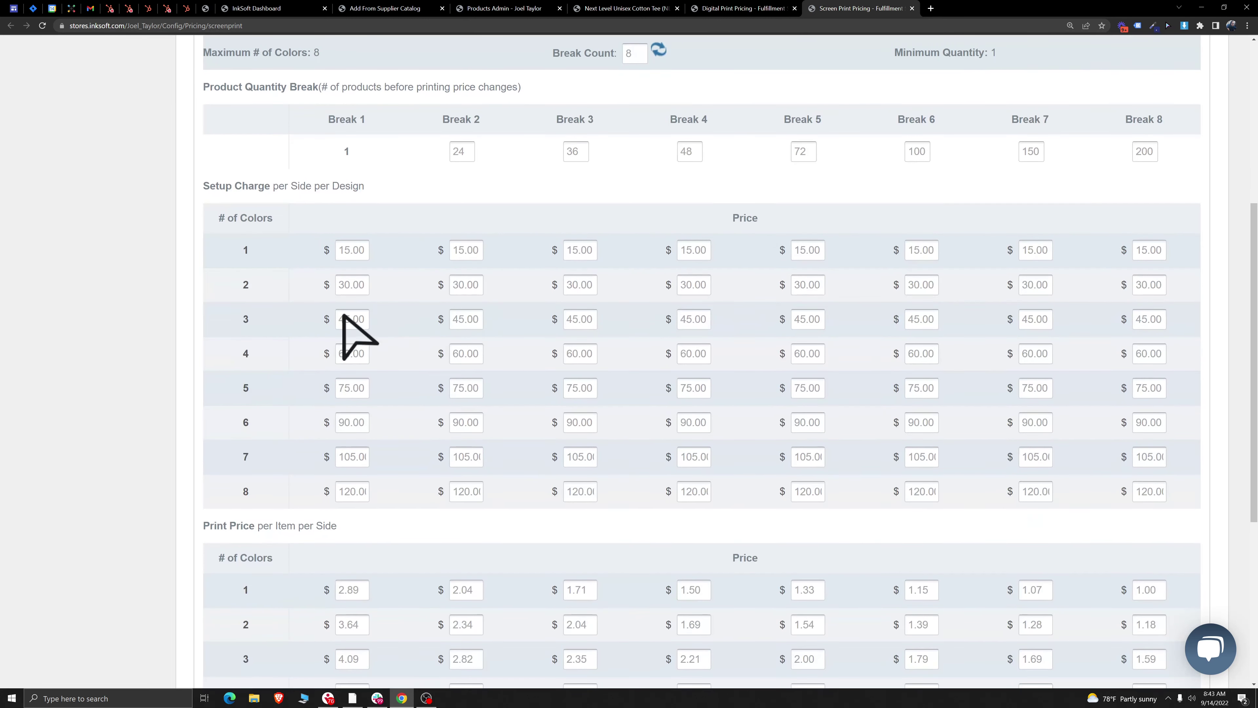
pyautogui.doubleClick(246, 284)
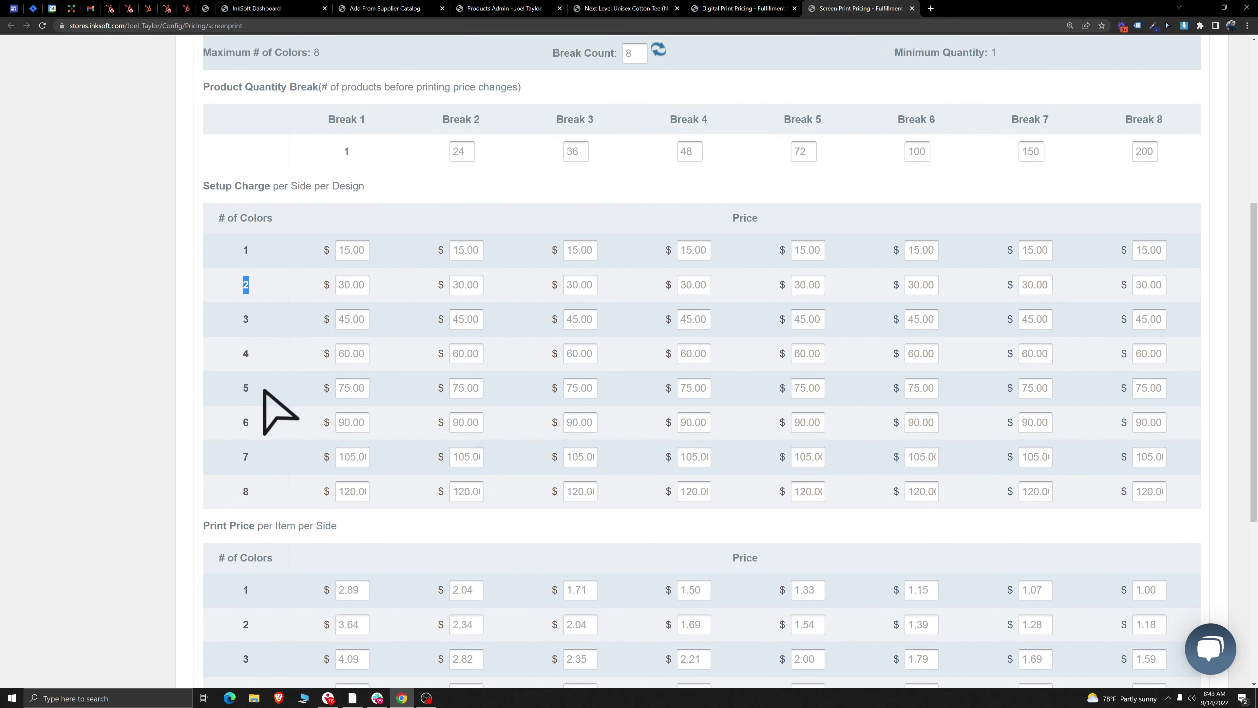
pyautogui.doubleClick(246, 354)
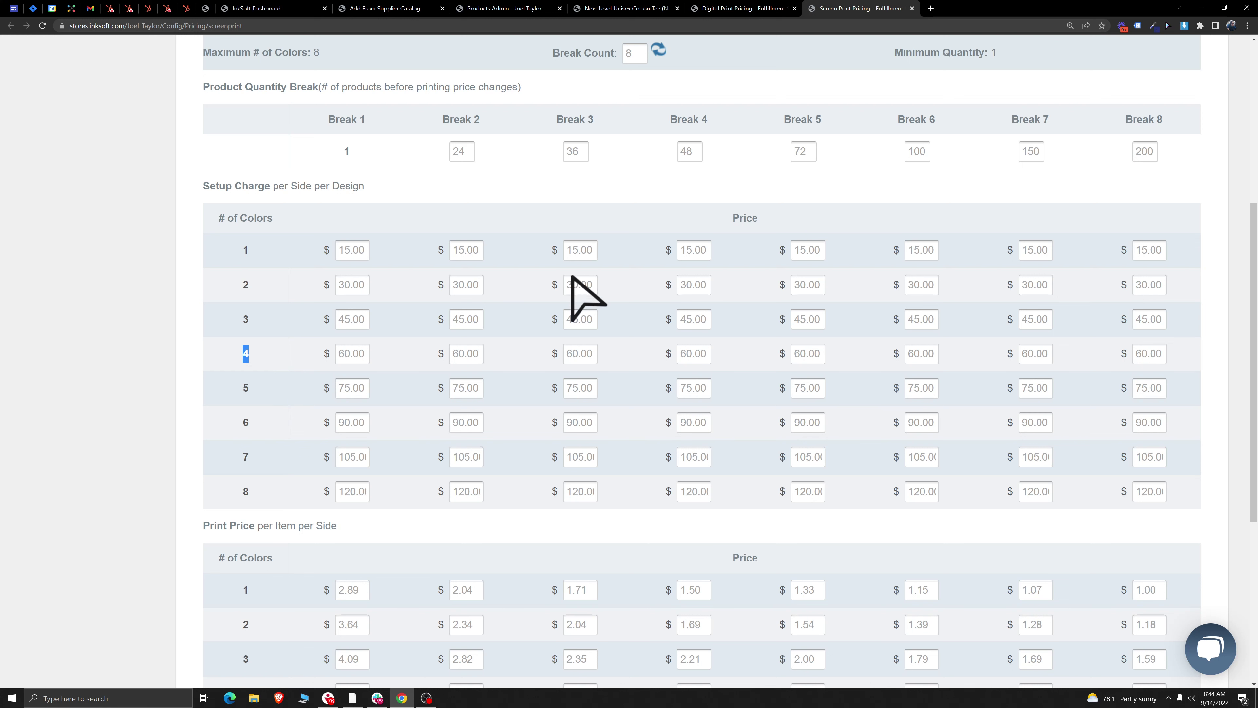
# Step: Examine the Break 4 setup charges for two-color and four-color designs in the Default screen print grid
pyautogui.doubleClick(704, 285)
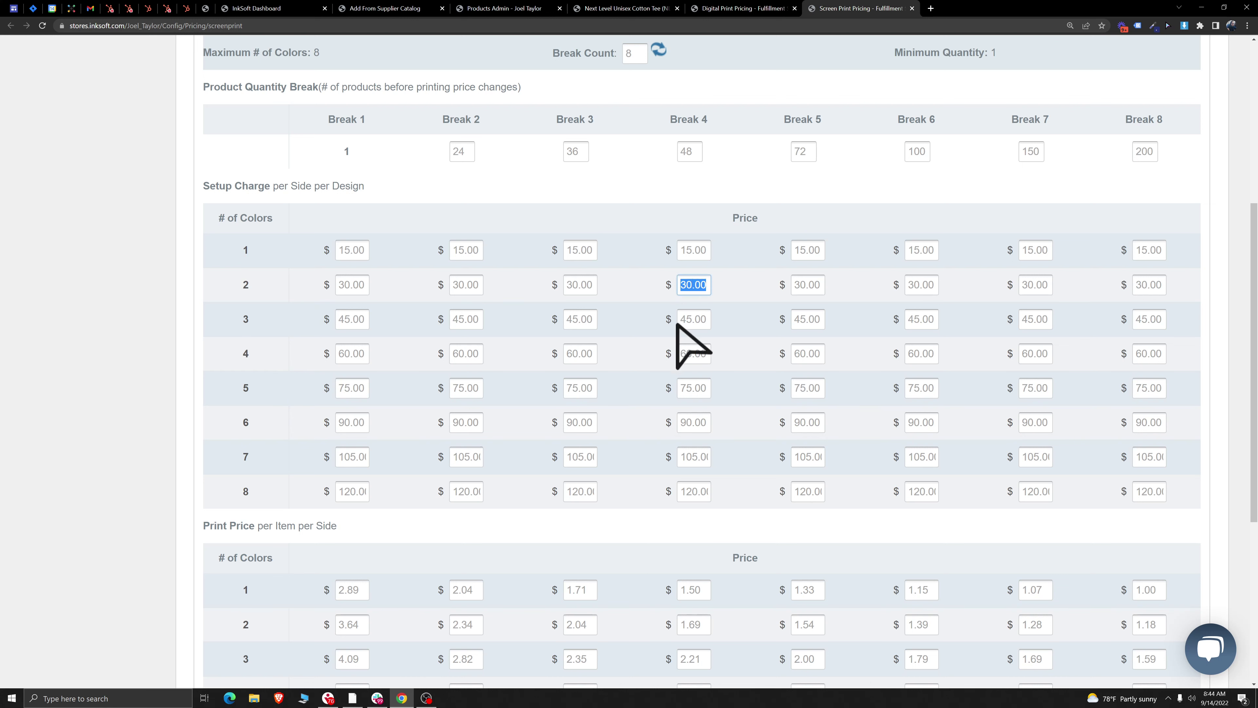
pyautogui.doubleClick(705, 353)
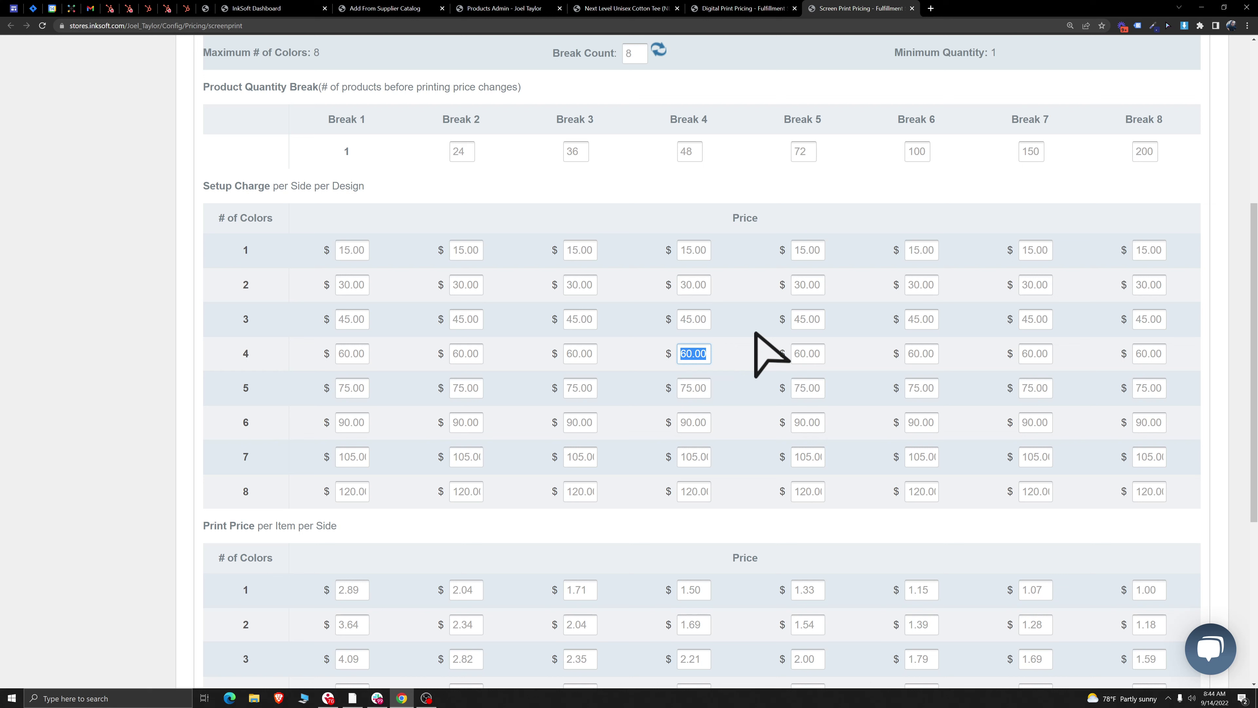
pyautogui.scroll(-1, 756, 333)
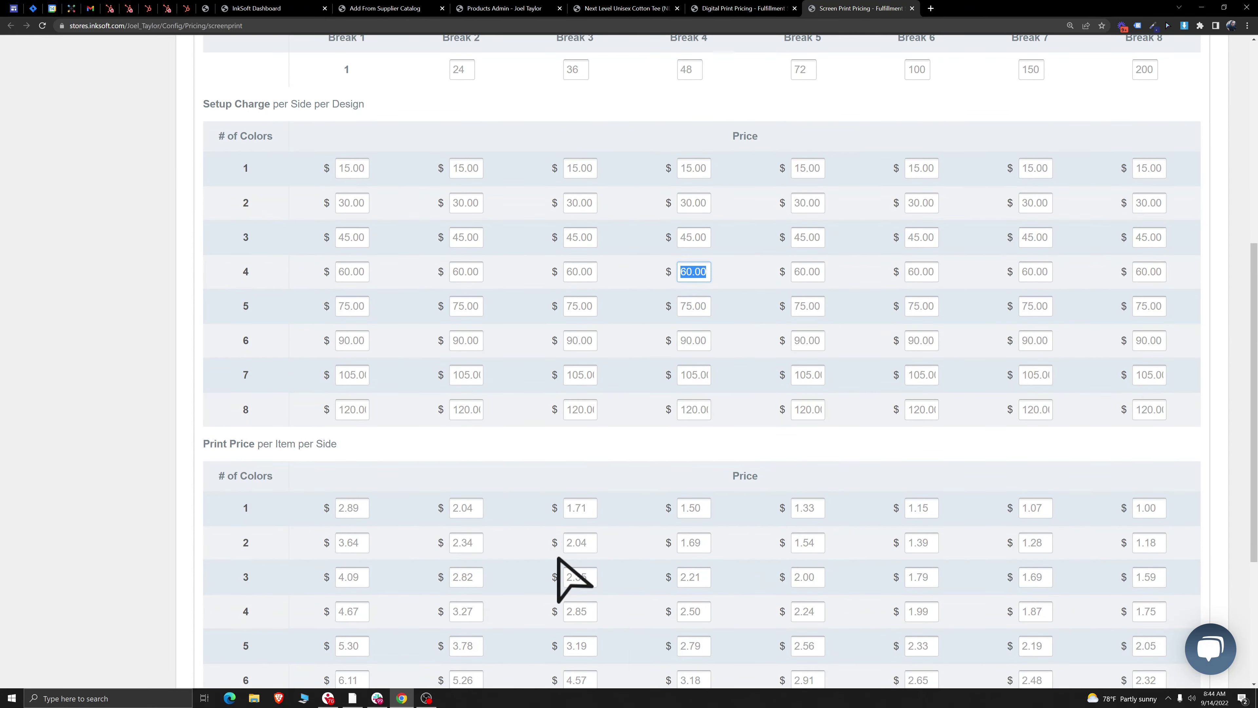
pyautogui.click(737, 418)
pyautogui.scroll(1, 734, 392)
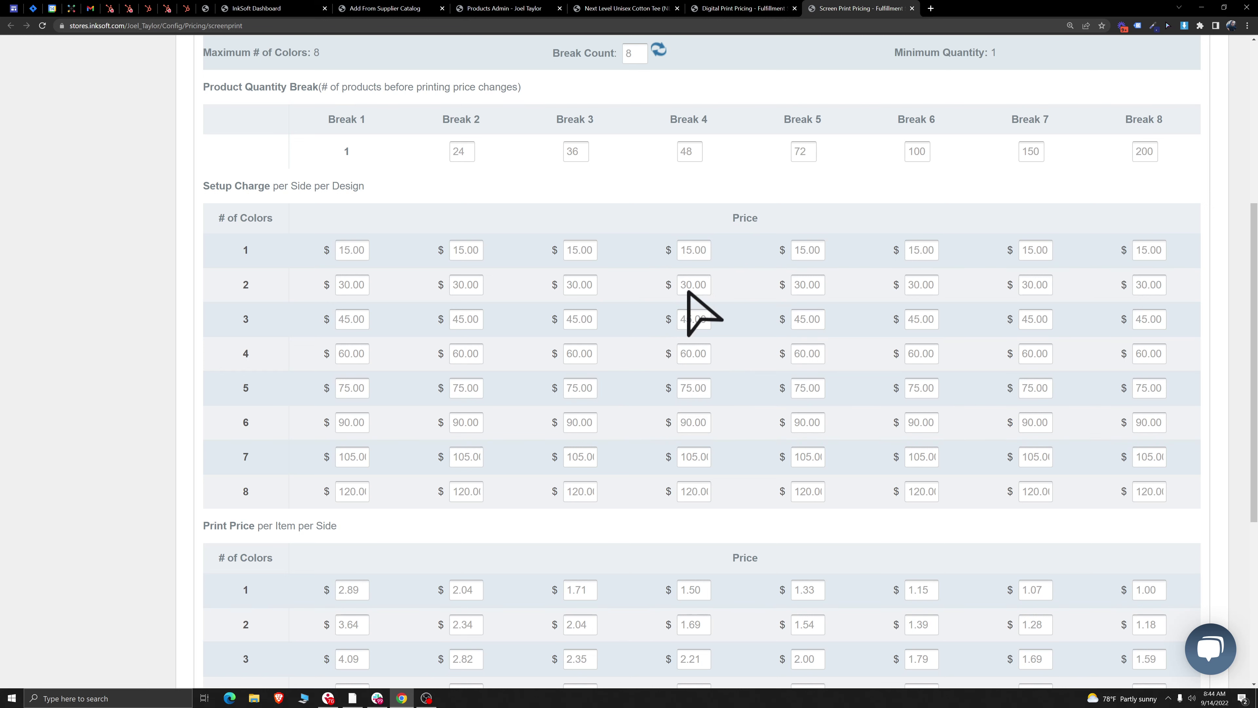
# Step: Examine the print prices per item per side, focusing on the two-color and four-color rates at Break 4
pyautogui.scroll(-5, 693, 298)
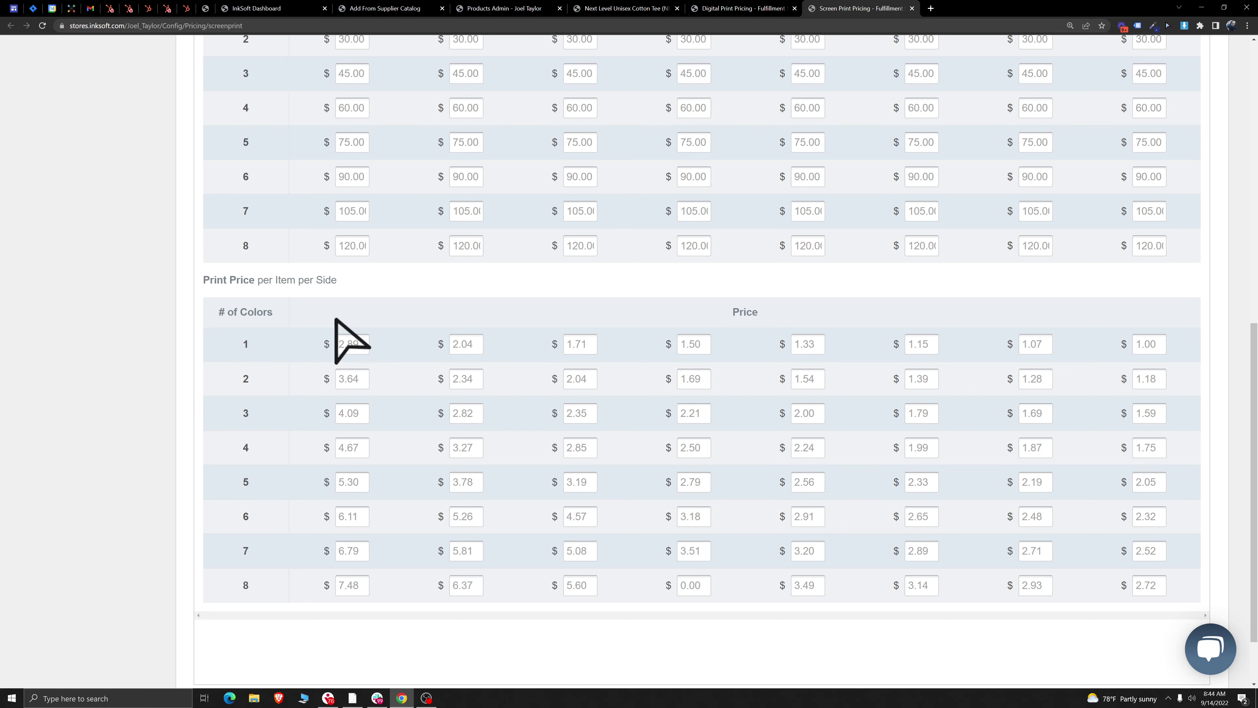
pyautogui.moveTo(202, 281); pyautogui.dragTo(251, 279)
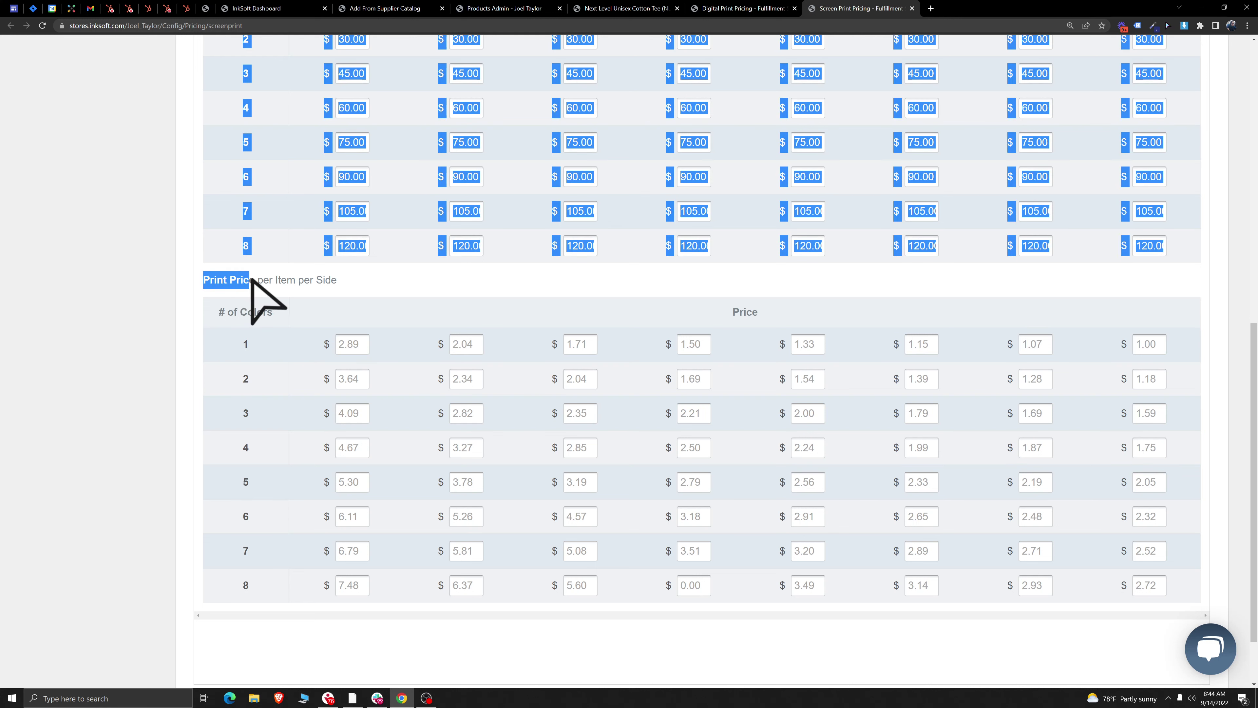
pyautogui.click(636, 299)
pyautogui.doubleClick(246, 377)
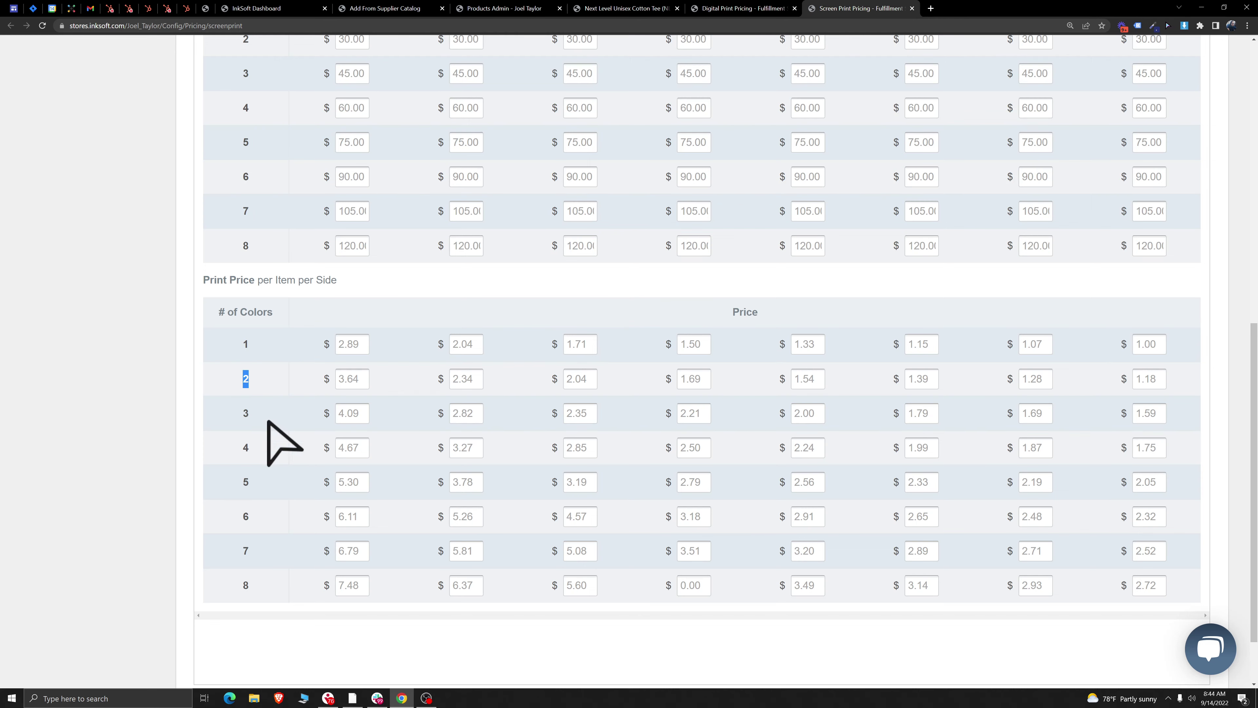
pyautogui.scroll(5, 713, 298)
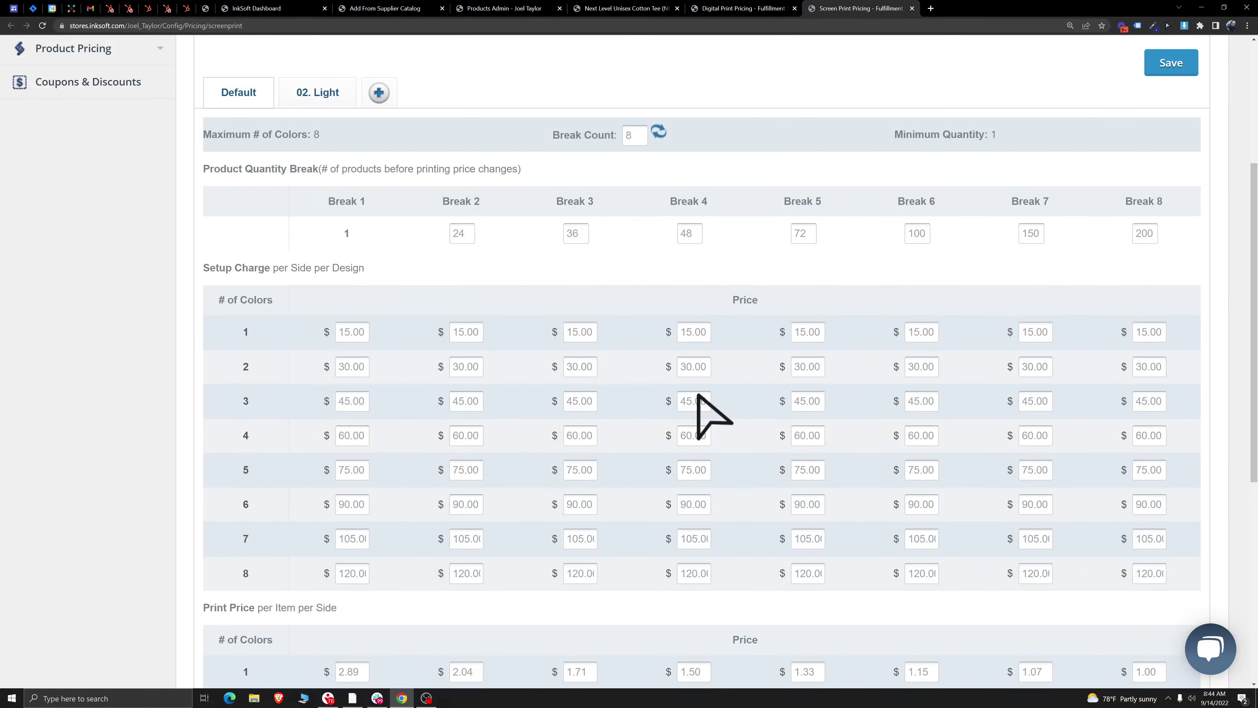
pyautogui.scroll(-5, 697, 395)
pyautogui.moveTo(704, 378); pyautogui.dragTo(658, 382)
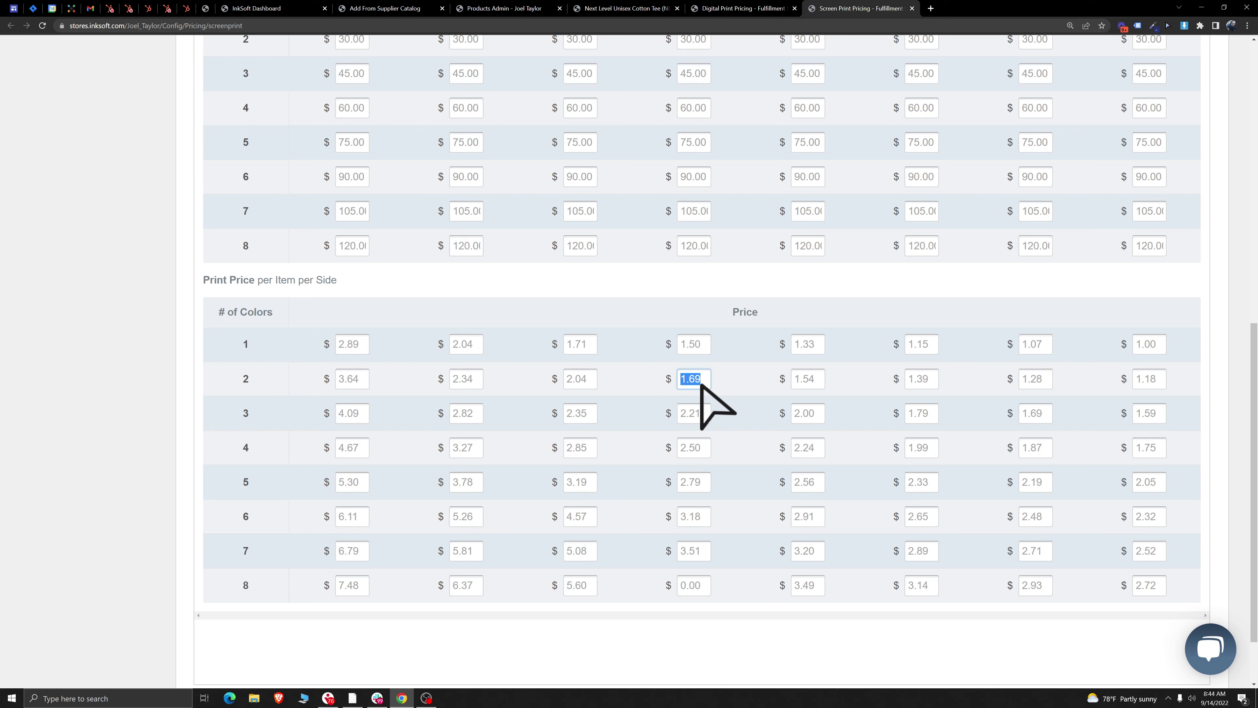
pyautogui.moveTo(704, 447); pyautogui.dragTo(669, 457)
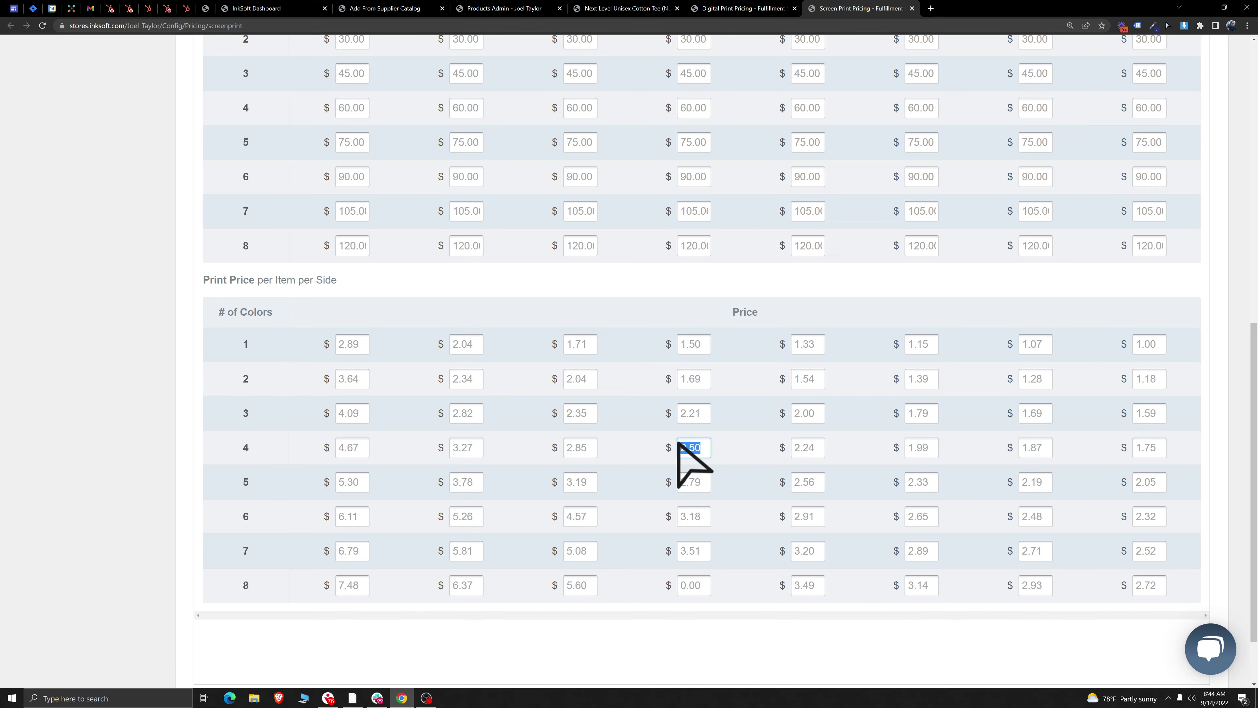
# Step: Return to the Next Level Unisex Cotton Tee product and open its base product pricing settings
pyautogui.scroll(15, 728, 453)
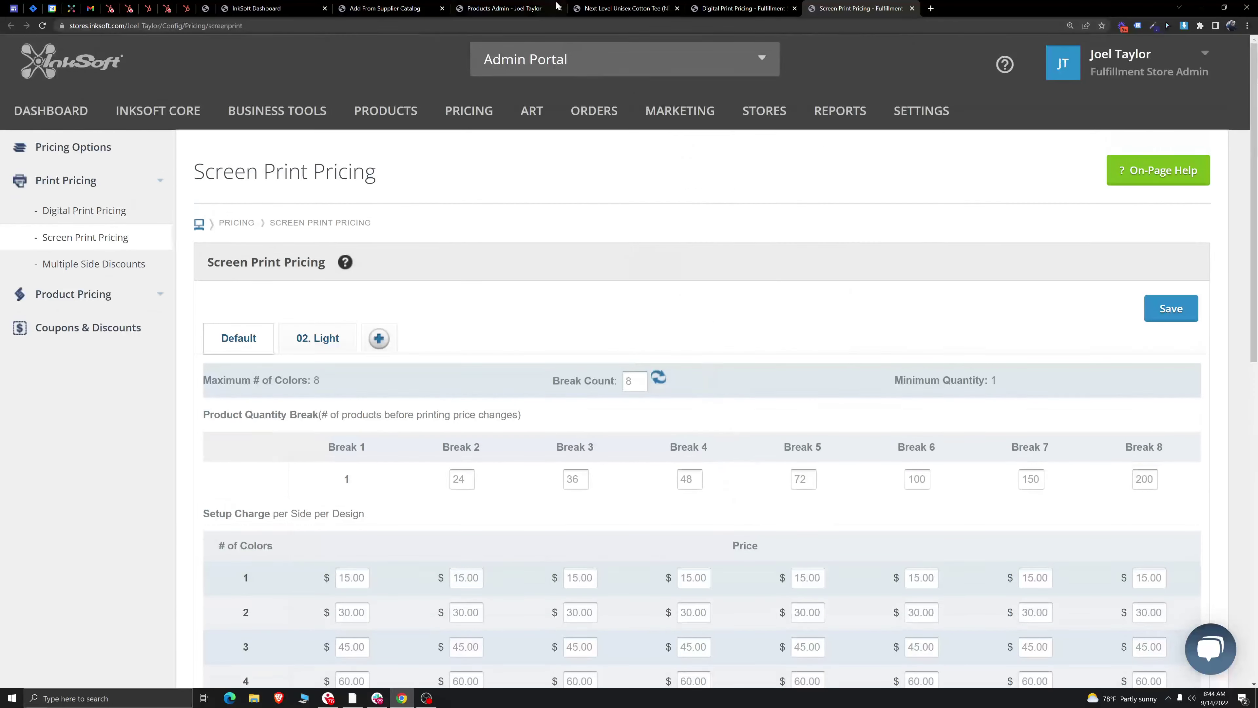
pyautogui.click(713, 7)
pyautogui.click(638, 8)
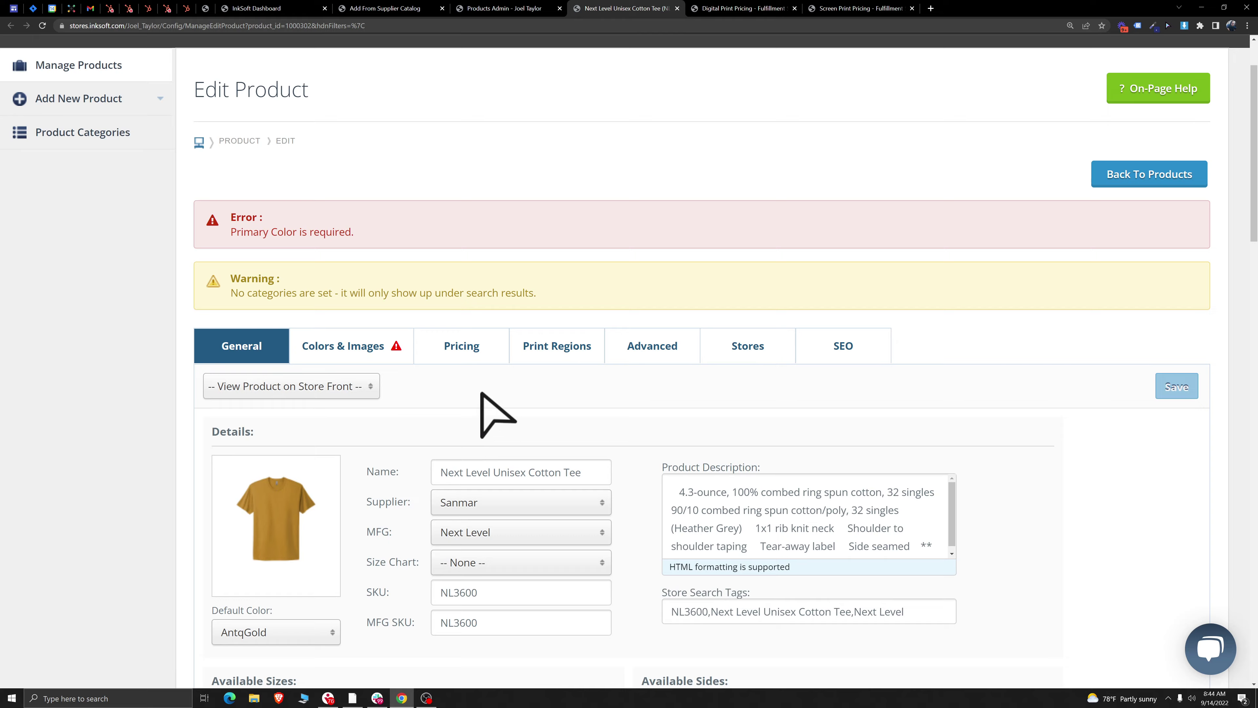
pyautogui.scroll(-5, 483, 407)
pyautogui.scroll(7, 436, 484)
pyautogui.click(449, 431)
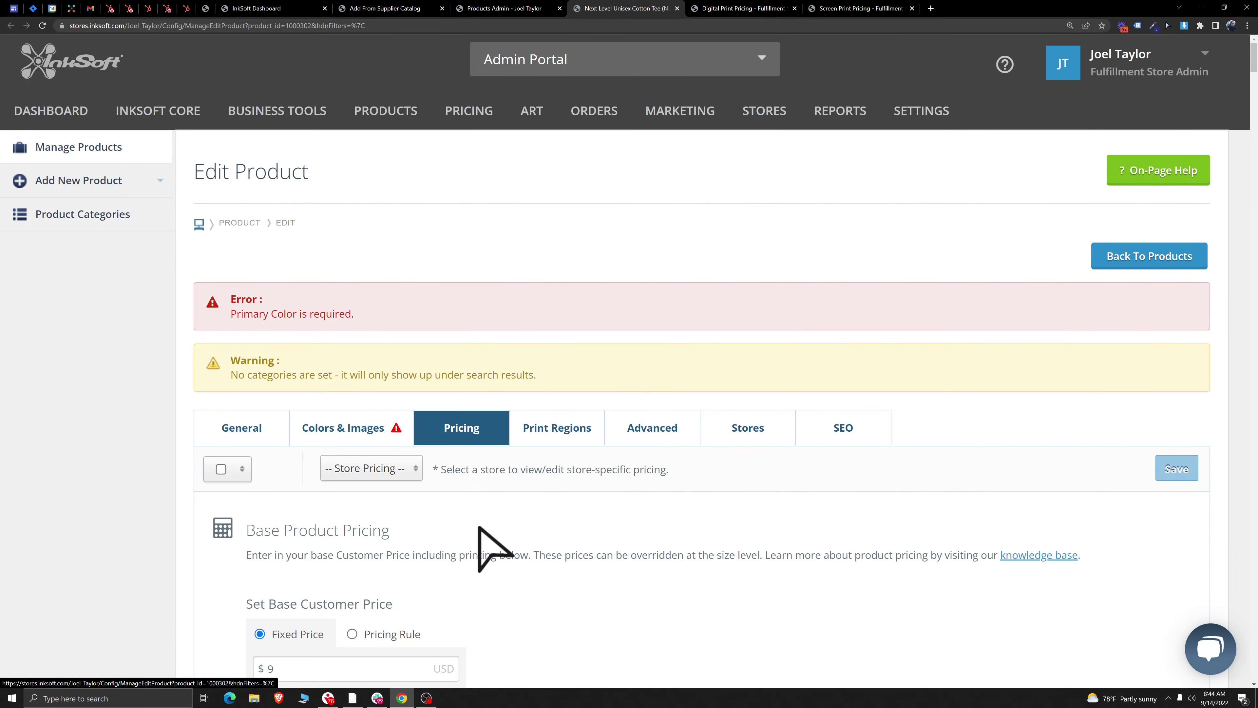
pyautogui.scroll(-5, 557, 518)
pyautogui.scroll(-3, 619, 429)
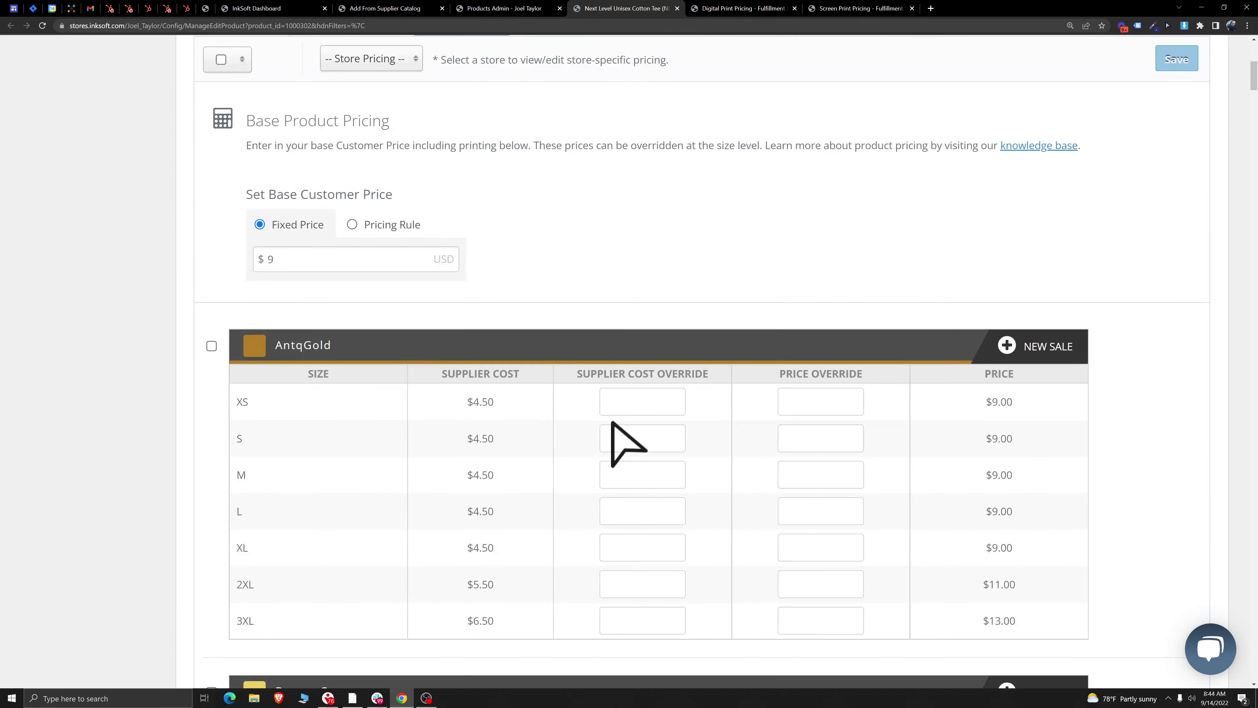
# Step: Check the digital and screen print pricing pages, and review the tee's AntqGold prices for each size from XS to 3XL
pyautogui.click(745, 7)
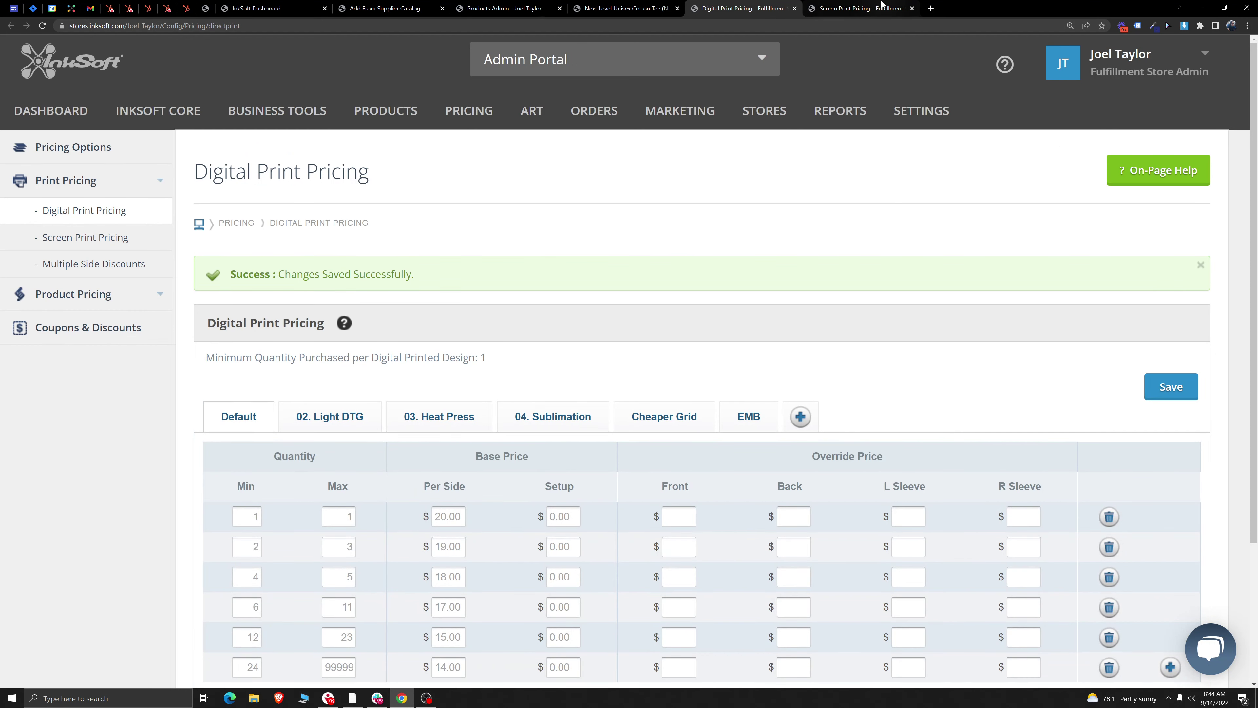
pyautogui.click(872, 8)
pyautogui.click(625, 7)
pyautogui.tripleClick(1005, 402)
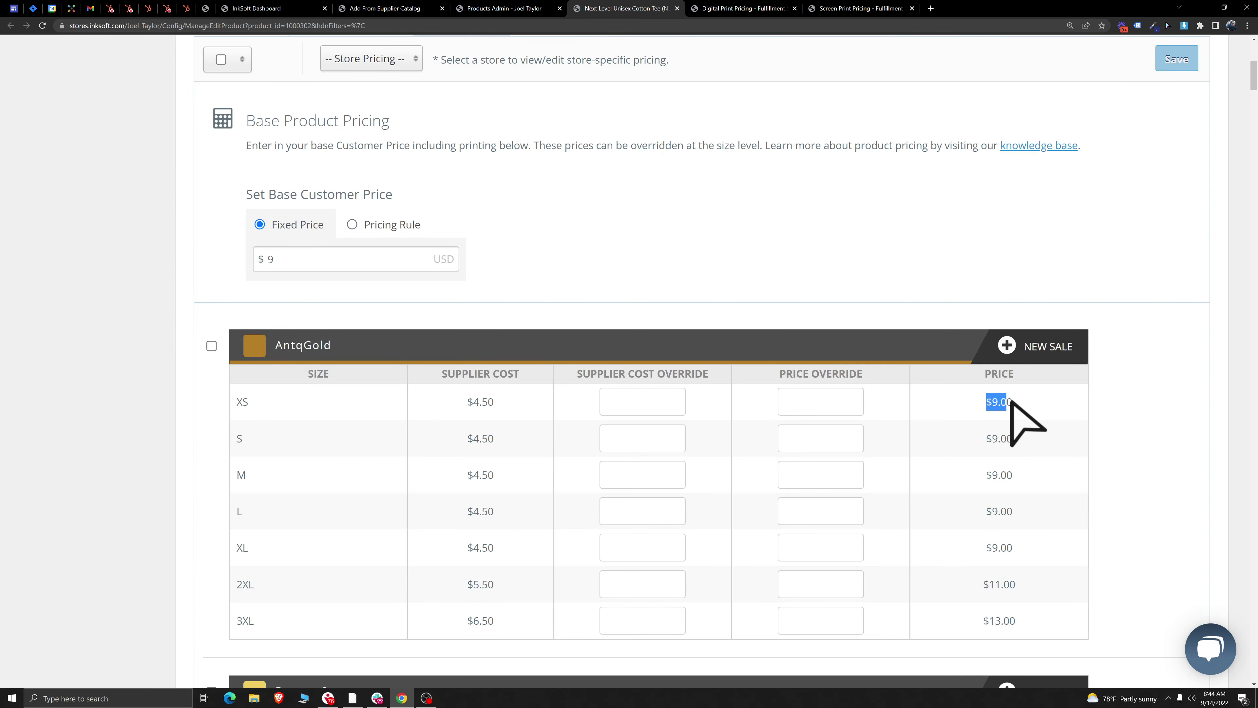
pyautogui.tripleClick(996, 440)
pyautogui.tripleClick(1008, 475)
pyautogui.tripleClick(988, 510)
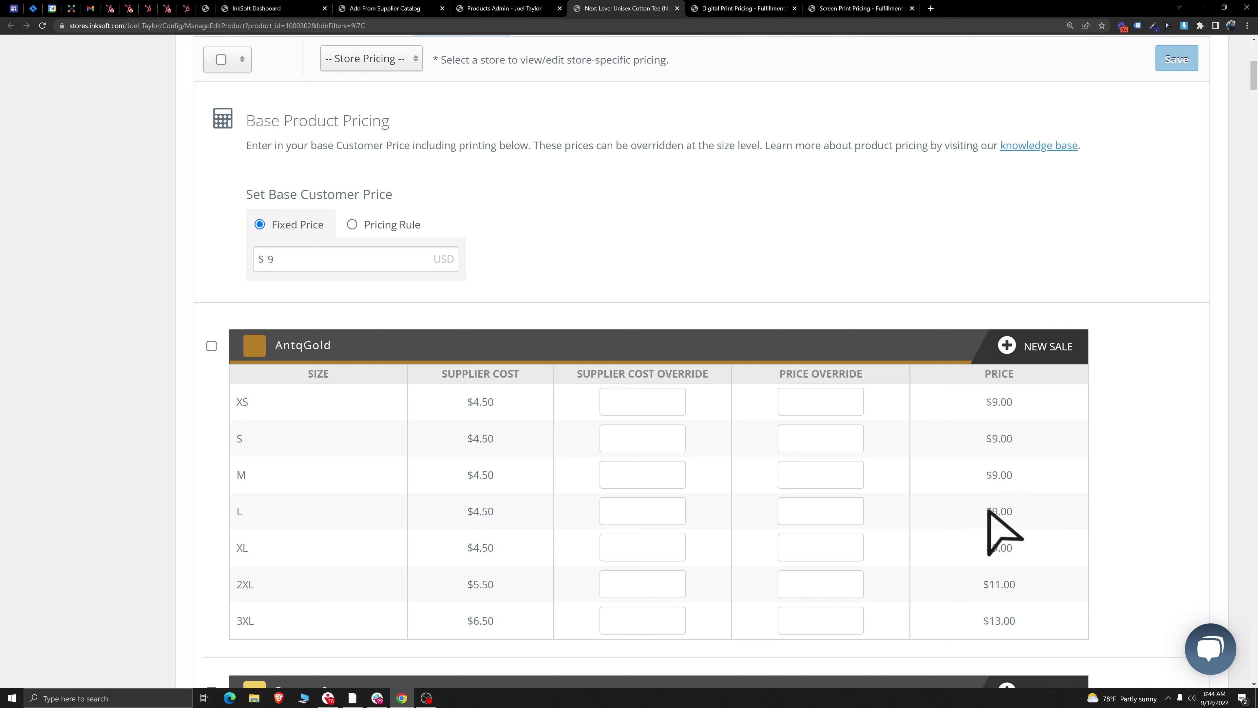
pyautogui.tripleClick(988, 548)
pyautogui.tripleClick(991, 585)
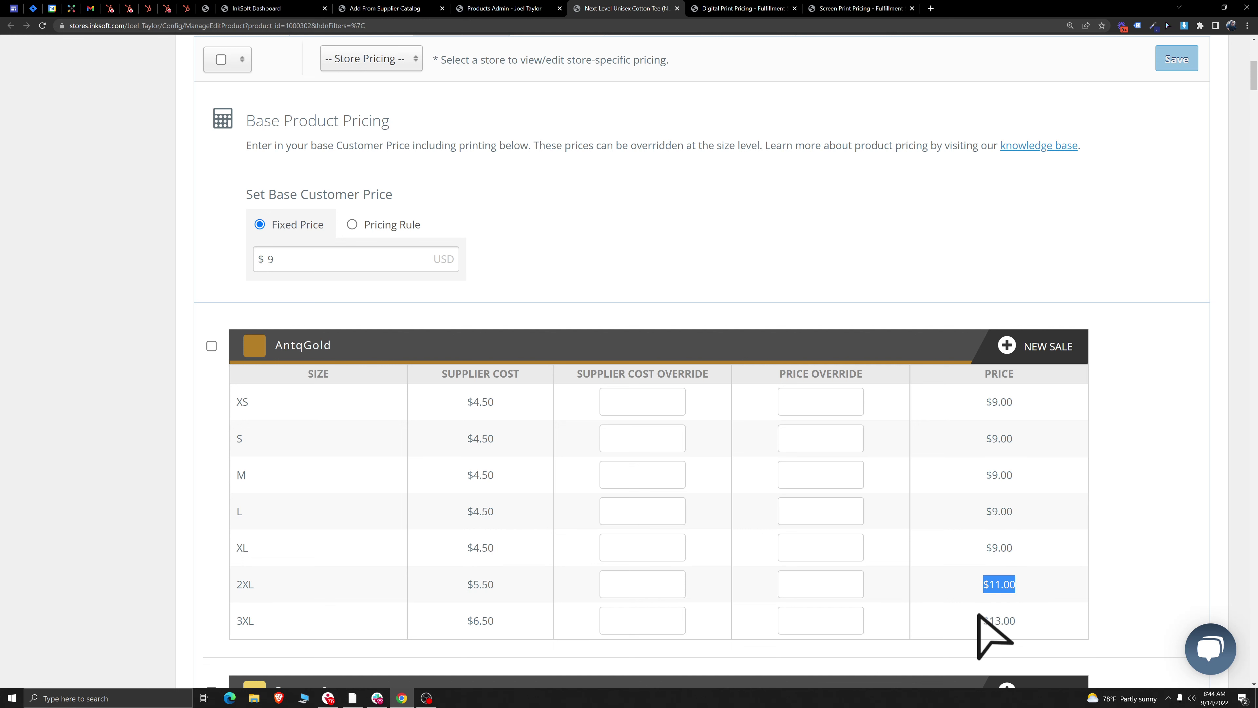
pyautogui.tripleClick(980, 617)
pyautogui.click(1049, 543)
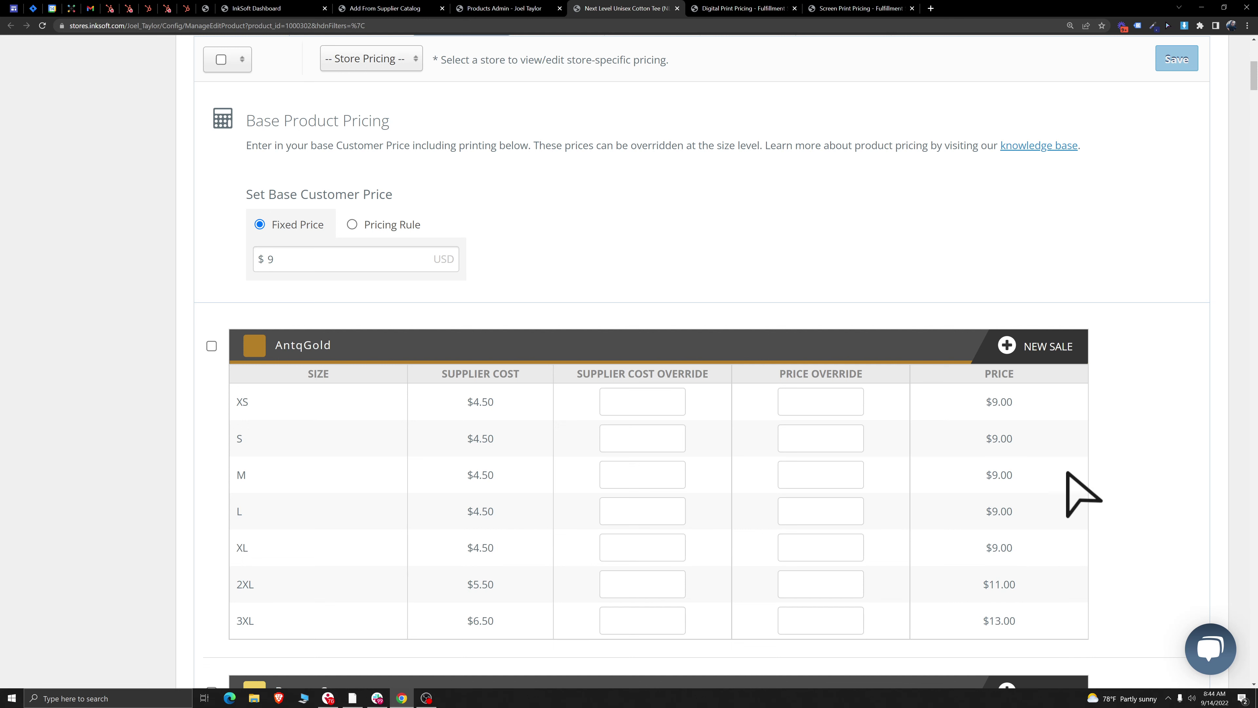
# Step: Re-enter 9 USD as the tee's fixed base customer price
pyautogui.scroll(3, 728, 263)
pyautogui.scroll(-7, 704, 312)
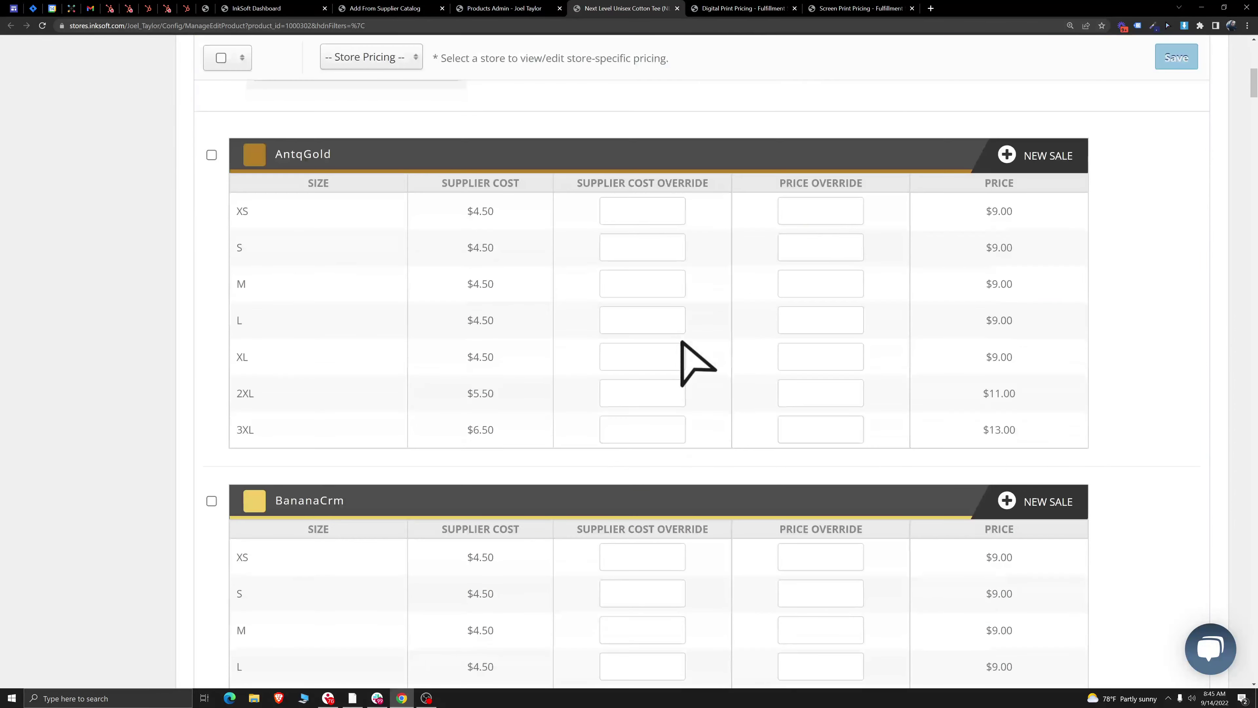
pyautogui.scroll(4, 673, 328)
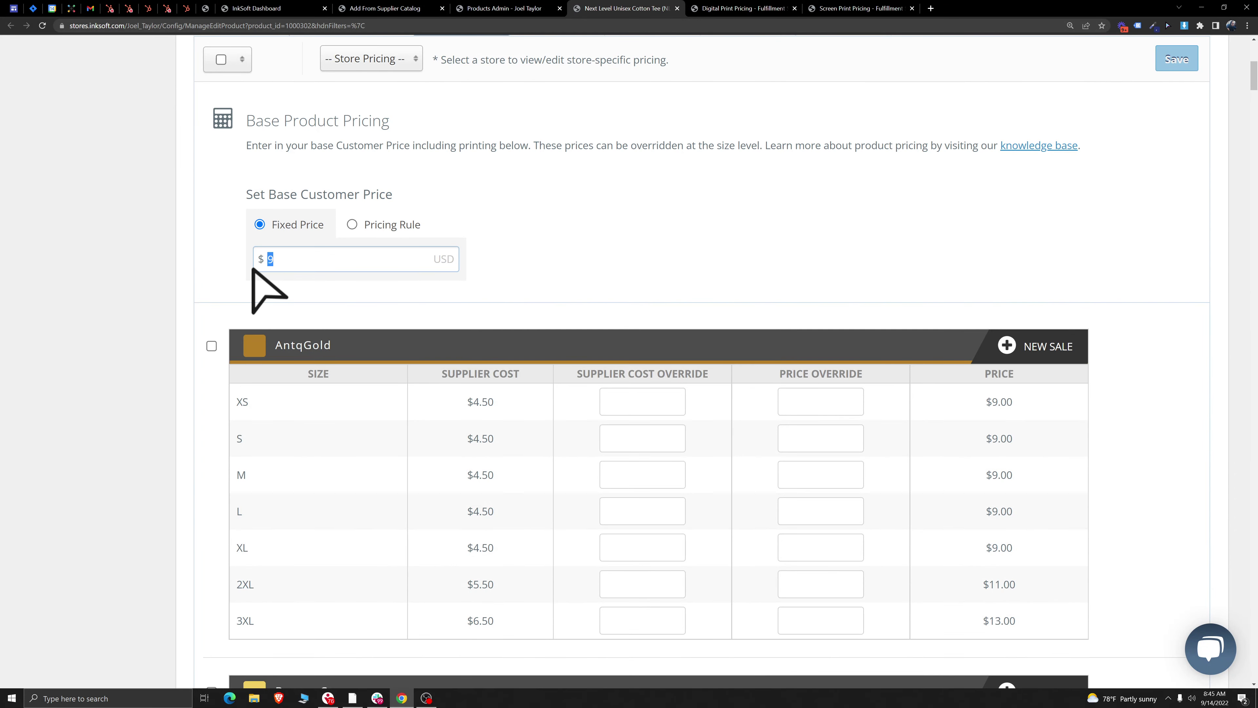
pyautogui.scroll(-2, 680, 221)
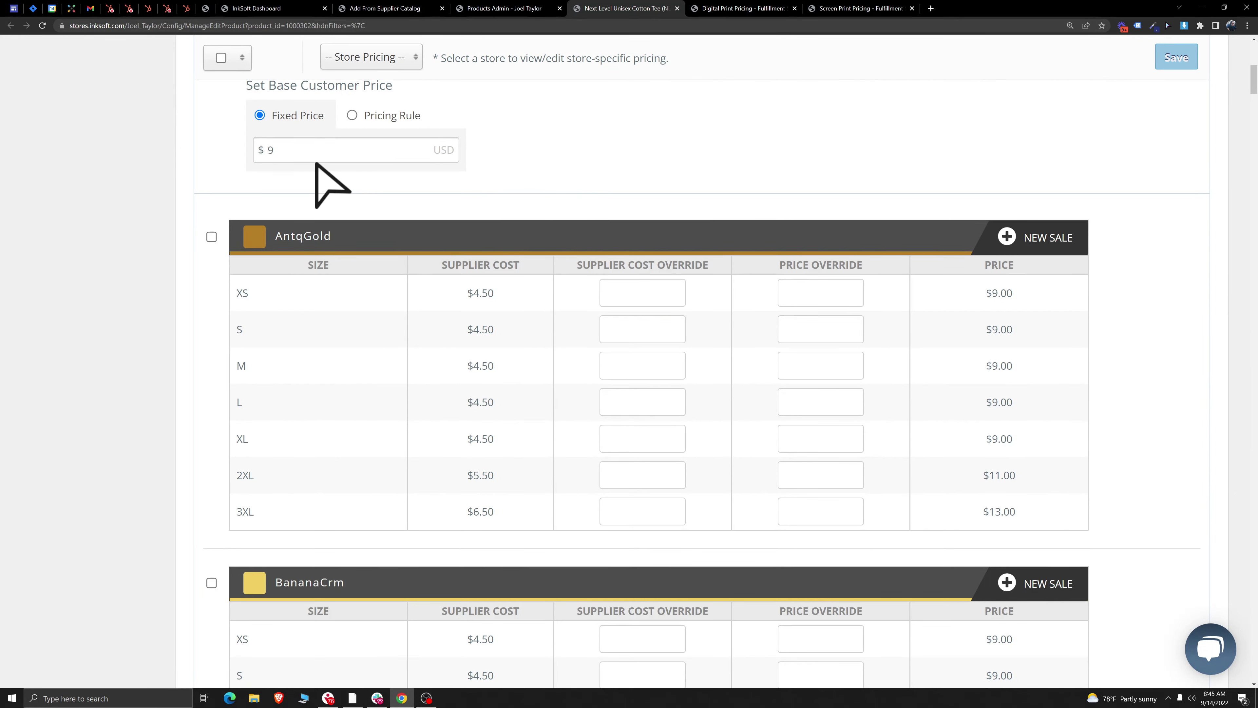
pyautogui.doubleClick(282, 154)
pyautogui.press('BackSpace')
pyautogui.write('9')
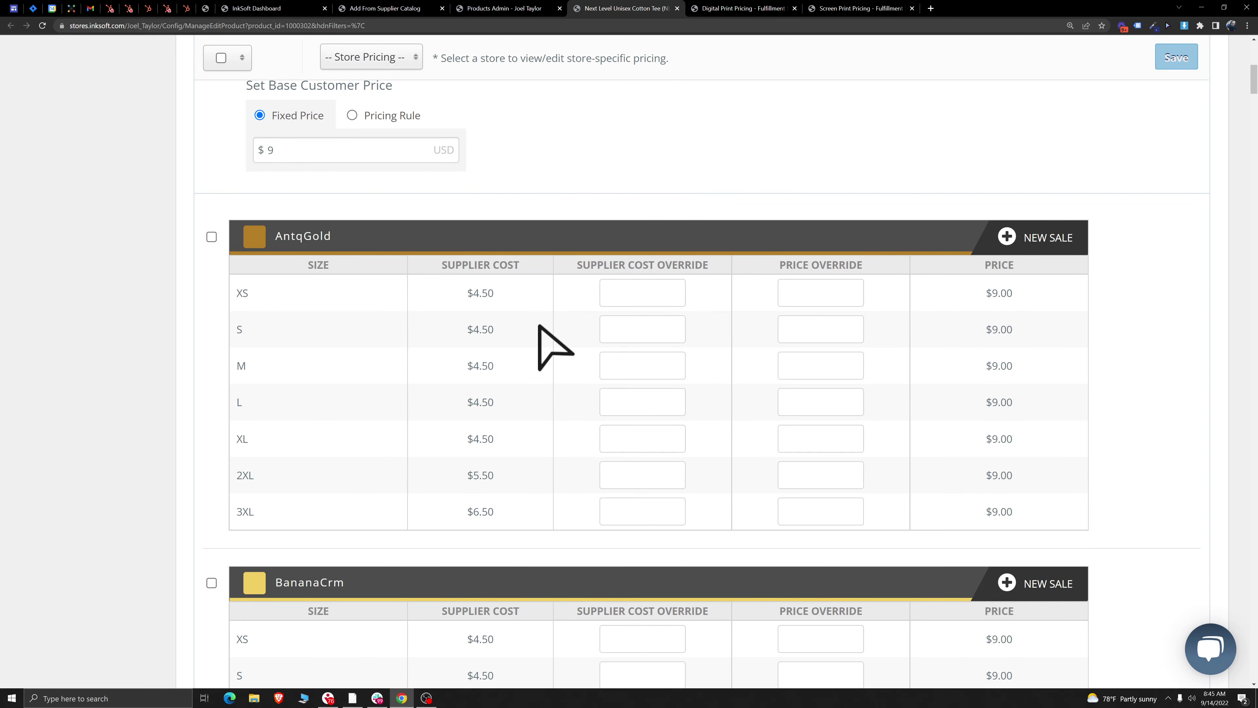
# Step: Compare the AntqGold supplier costs and customer prices for sizes 2XL and 3XL
pyautogui.moveTo(279, 472); pyautogui.dragTo(224, 518)
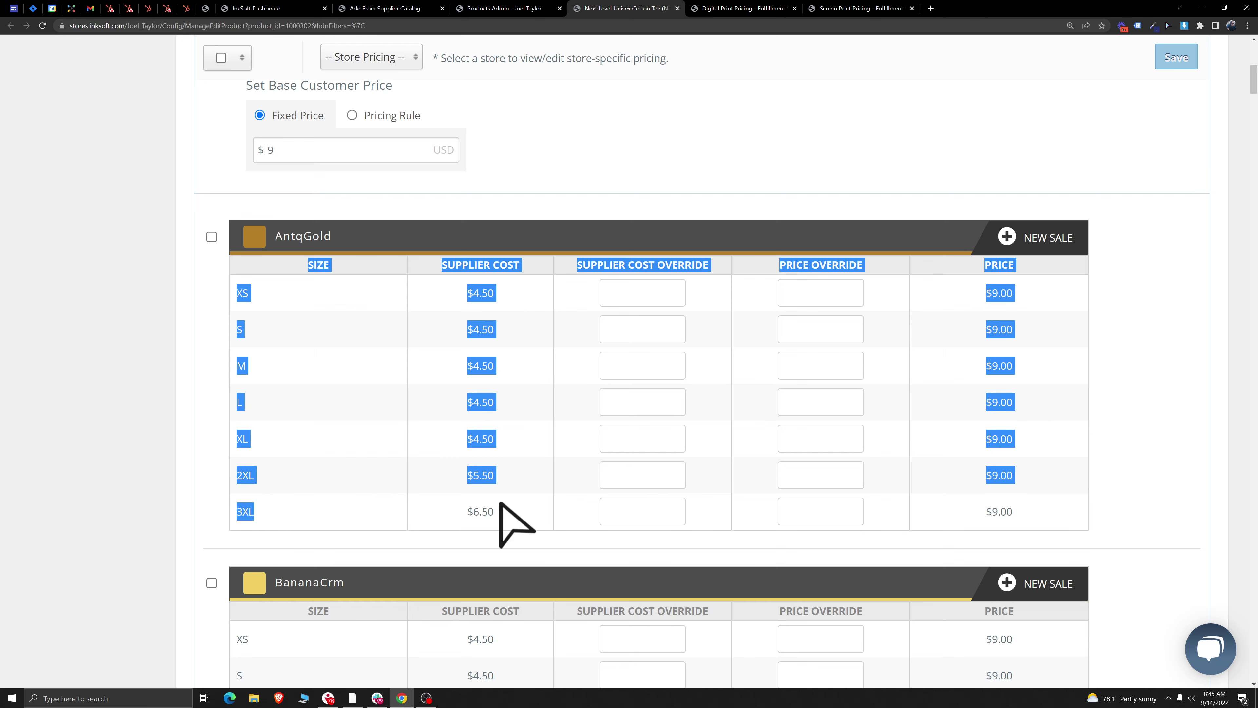
pyautogui.moveTo(500, 504); pyautogui.dragTo(428, 522)
pyautogui.moveTo(1034, 503); pyautogui.dragTo(958, 528)
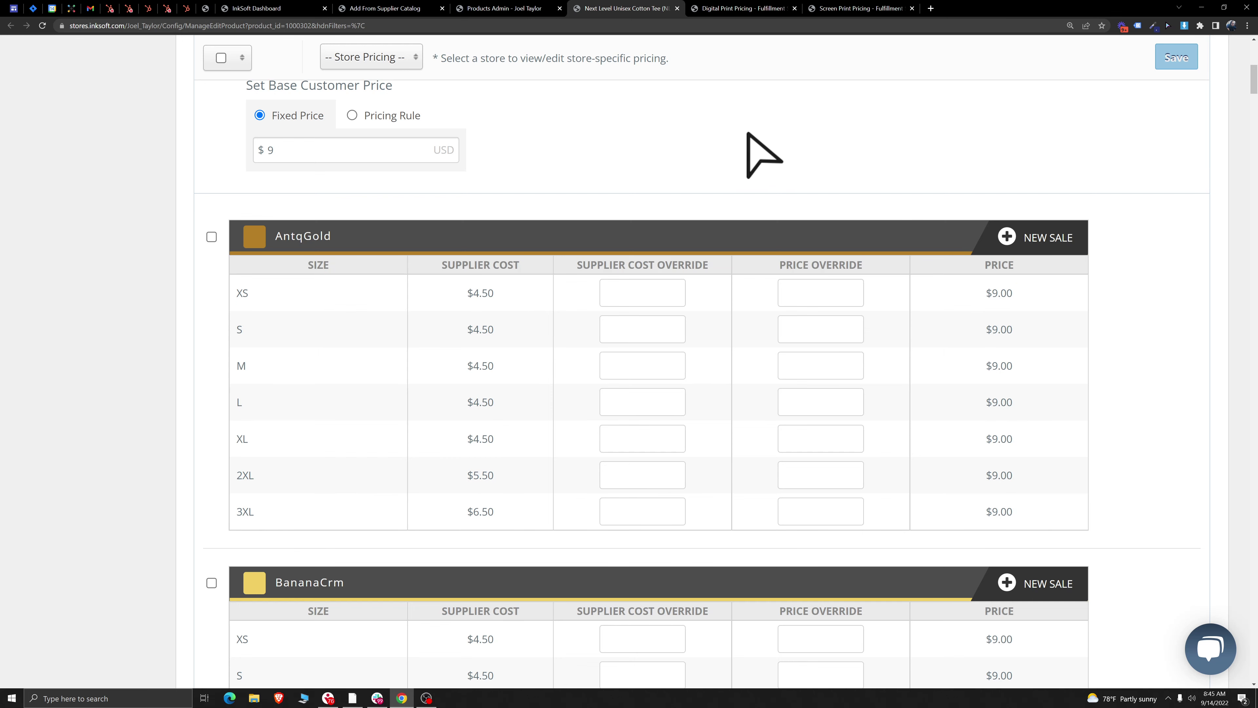
# Step: Switch the base customer price to a pricing rule and choose % Markup on Cost
pyautogui.scroll(5, 745, 316)
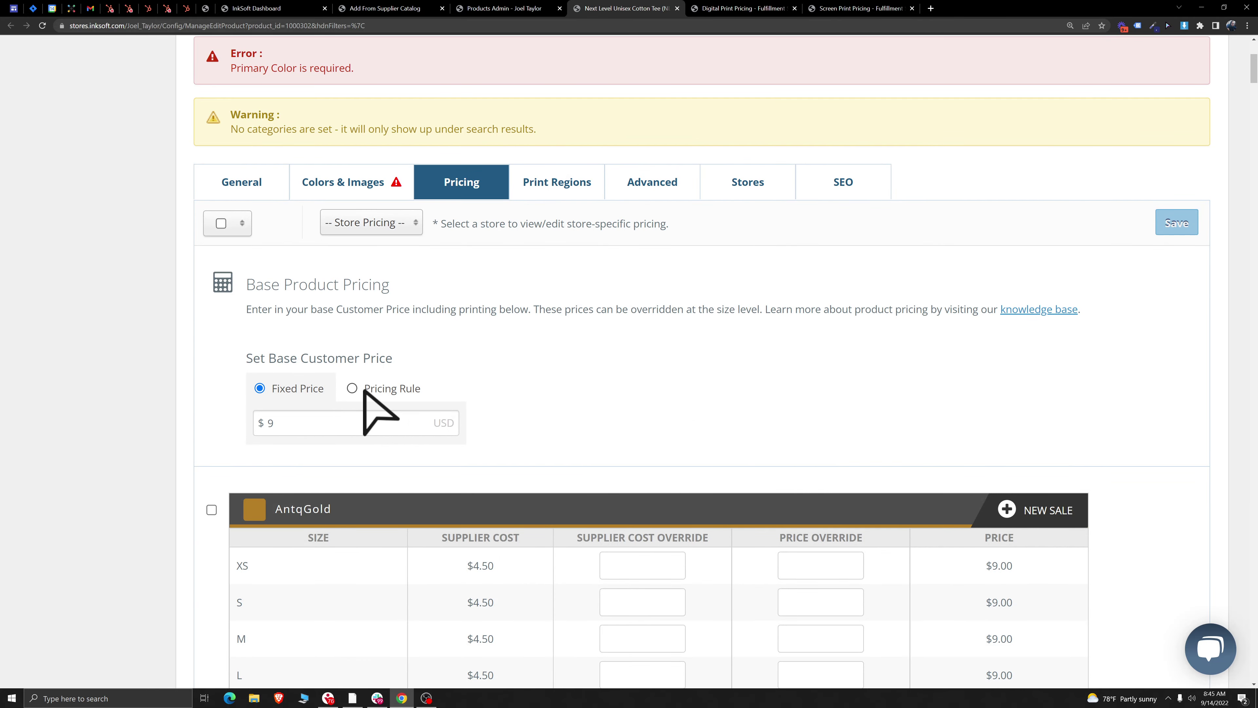
pyautogui.click(352, 388)
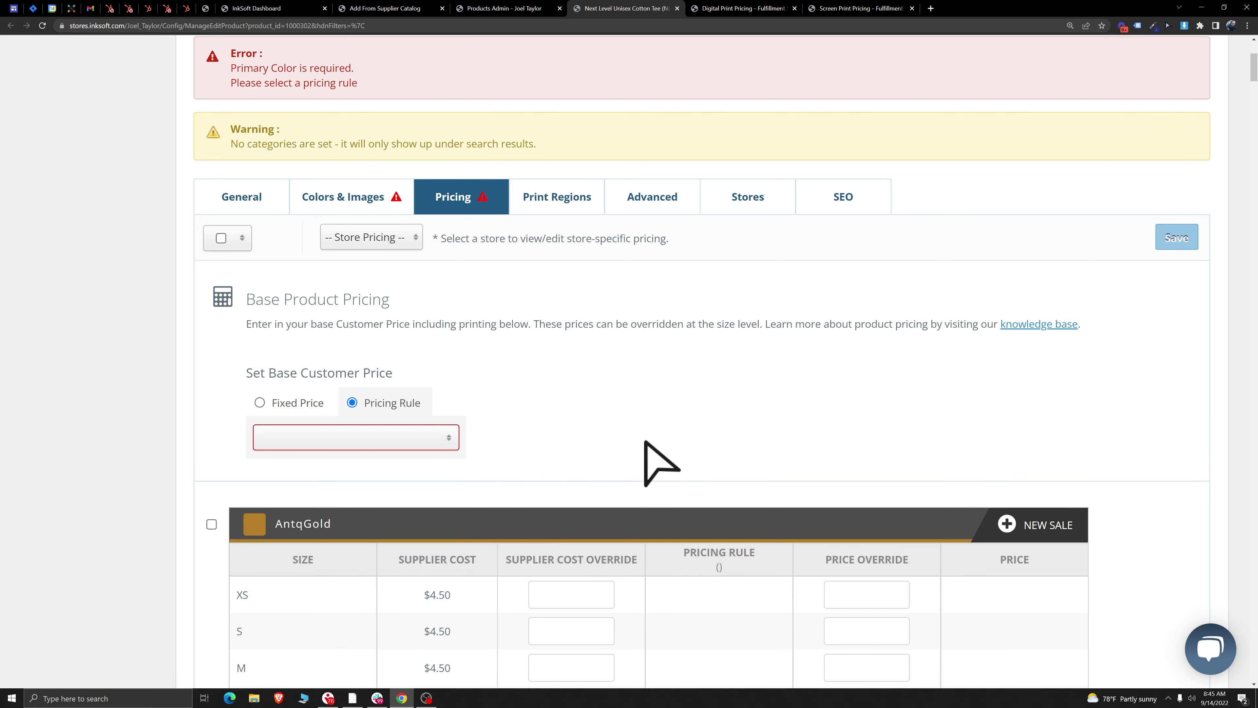
pyautogui.click(360, 438)
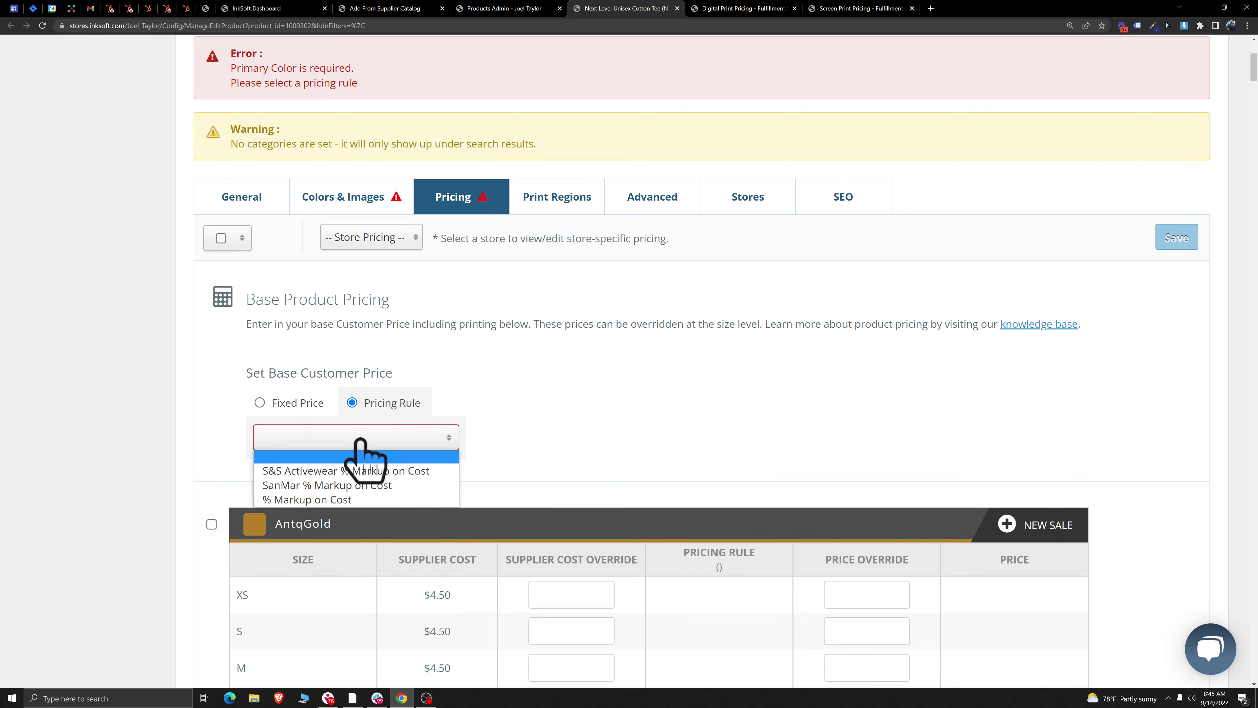
pyautogui.click(315, 501)
pyautogui.scroll(-5, 581, 413)
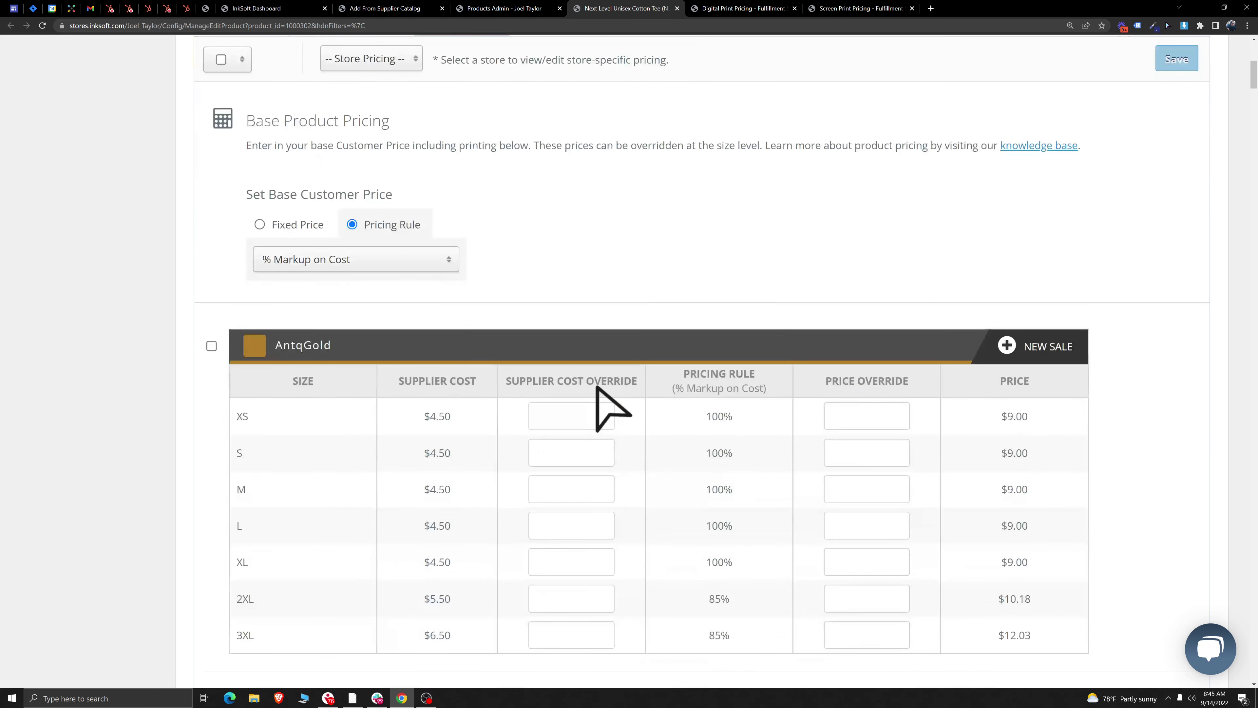
# Step: Examine the supplier costs and markup percentages for the AntqGold XL, 2XL and 3XL sizes
pyautogui.moveTo(466, 452); pyautogui.dragTo(394, 501)
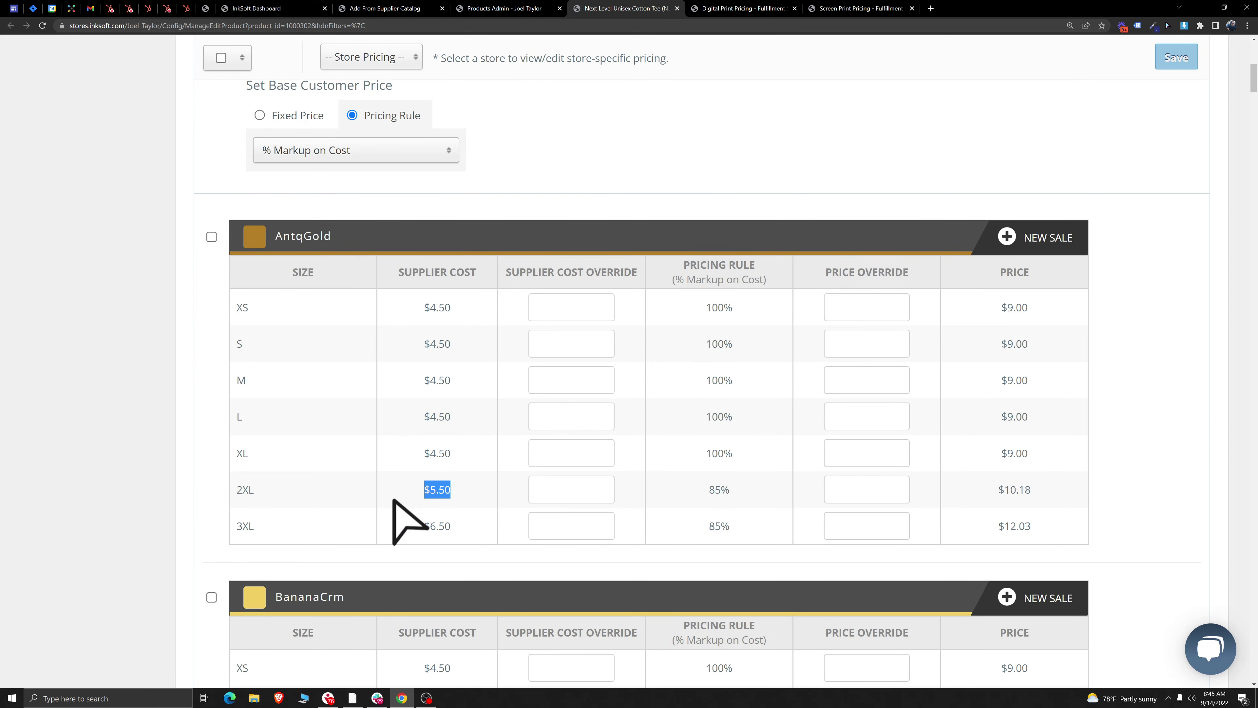
pyautogui.moveTo(731, 463); pyautogui.dragTo(702, 472)
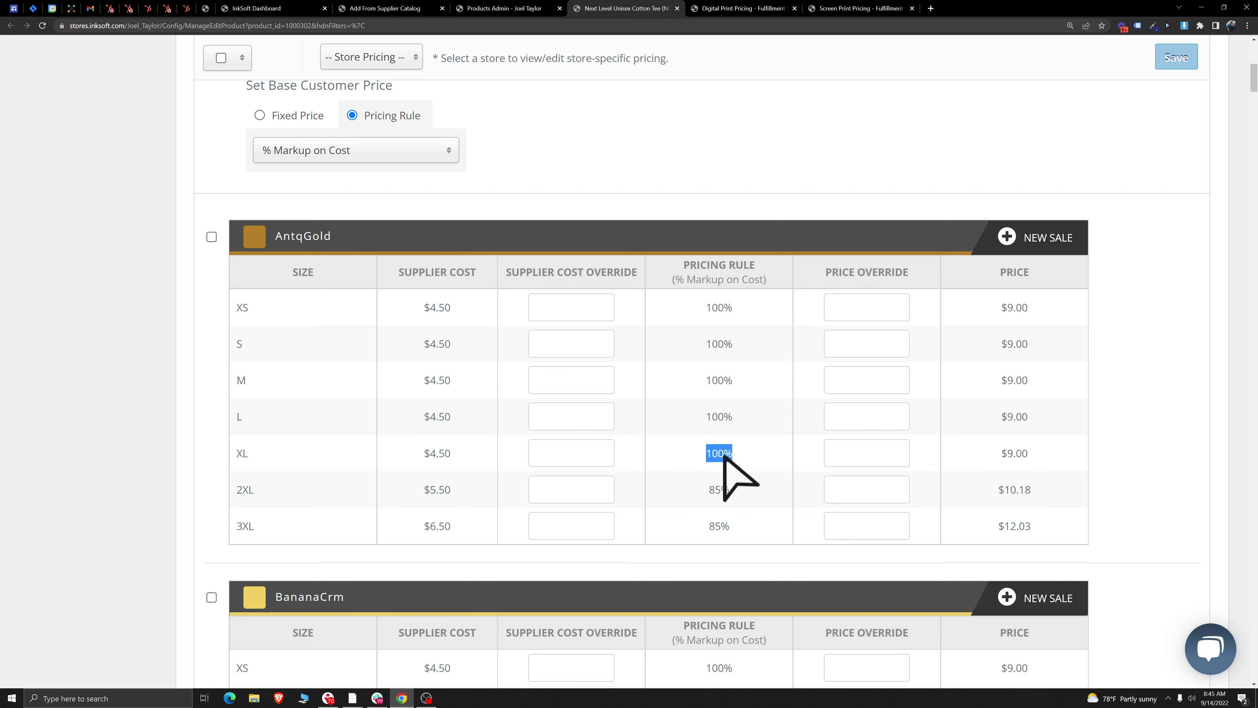
pyautogui.moveTo(733, 493); pyautogui.dragTo(688, 497)
pyautogui.click(755, 492)
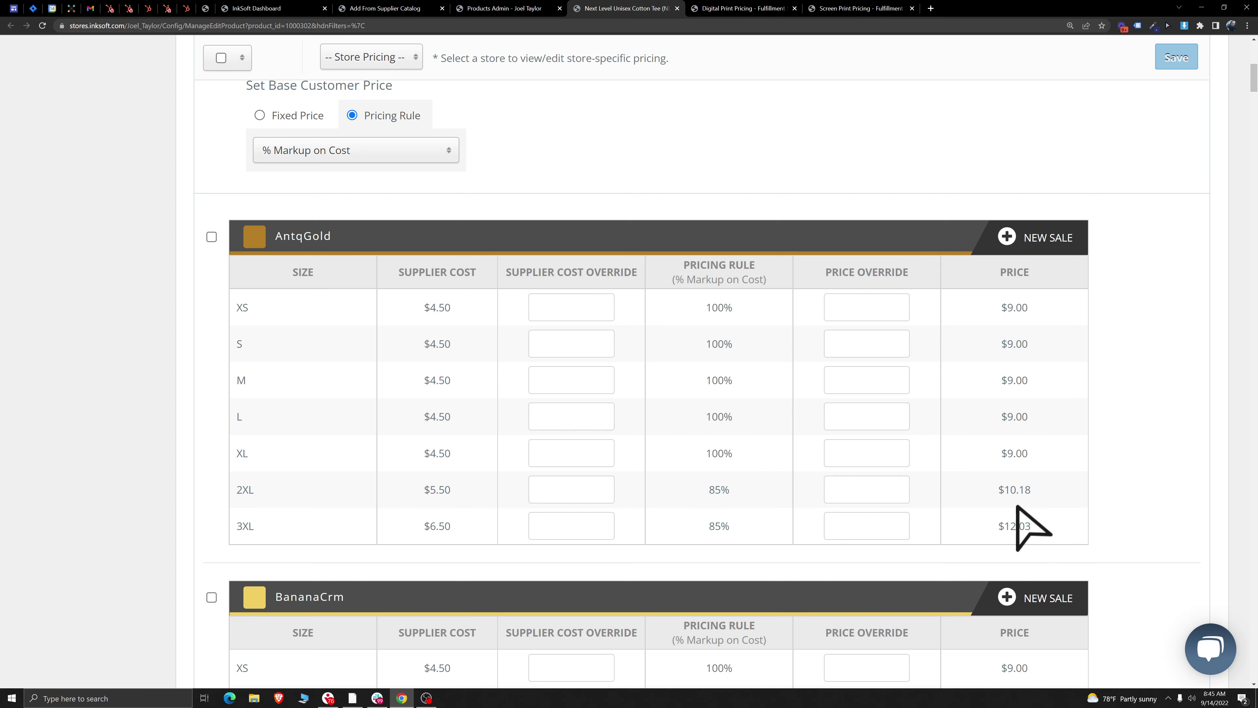
pyautogui.moveTo(445, 490); pyautogui.dragTo(420, 537)
# Step: Open the product pricing rules page in a new browser tab
pyautogui.scroll(10, 467, 522)
pyautogui.scroll(-3, 332, 514)
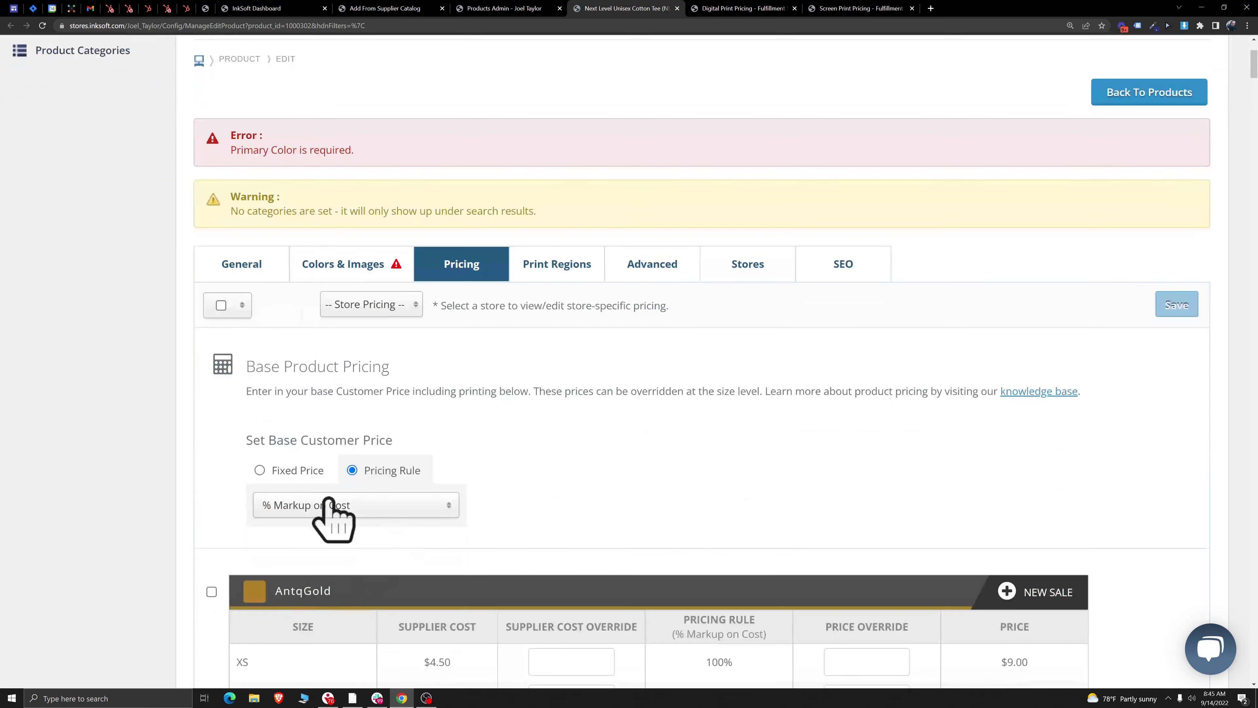
pyautogui.scroll(3, 506, 514)
pyautogui.moveTo(466, 125)
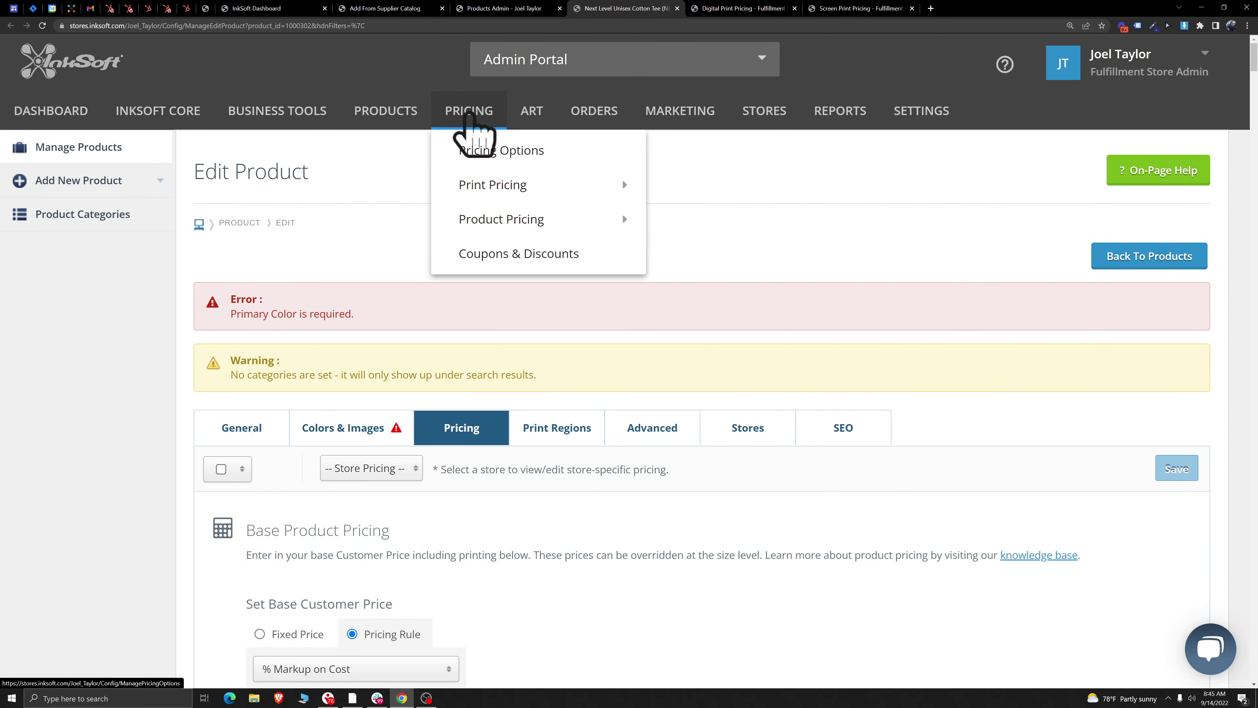
pyautogui.moveTo(484, 228)
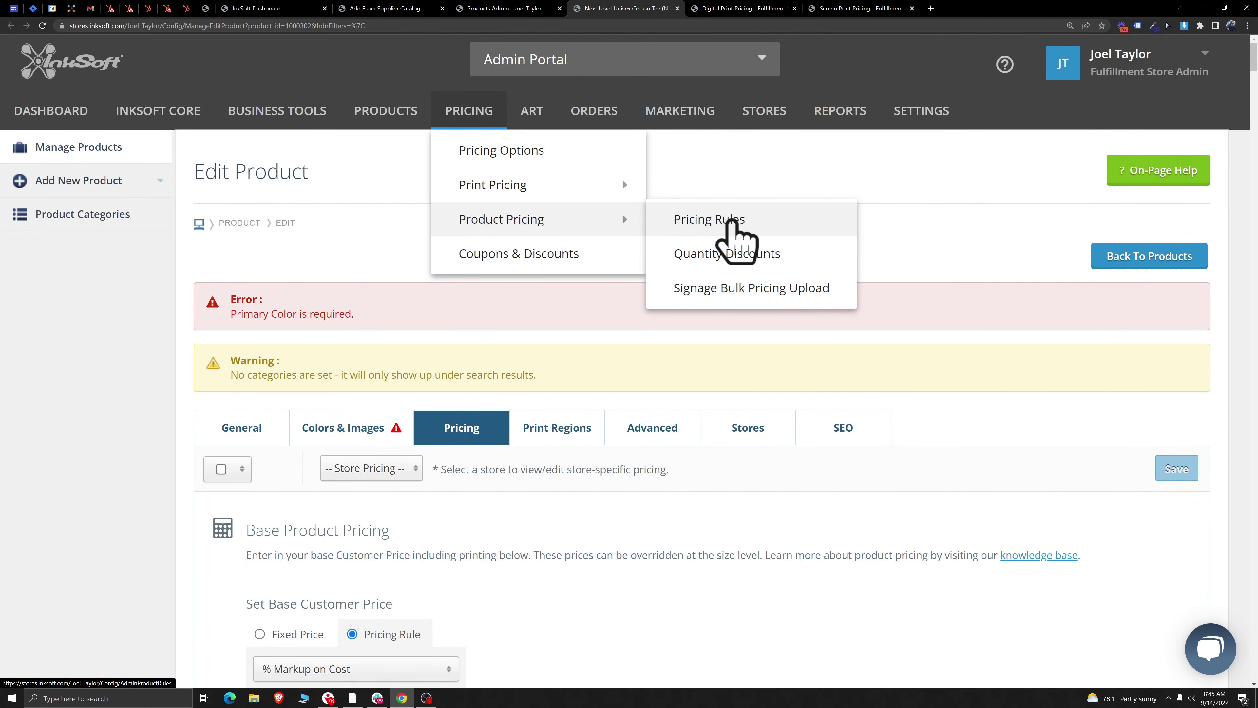
pyautogui.rightClick(740, 222)
pyautogui.press('Escape')
pyautogui.click(761, 226)
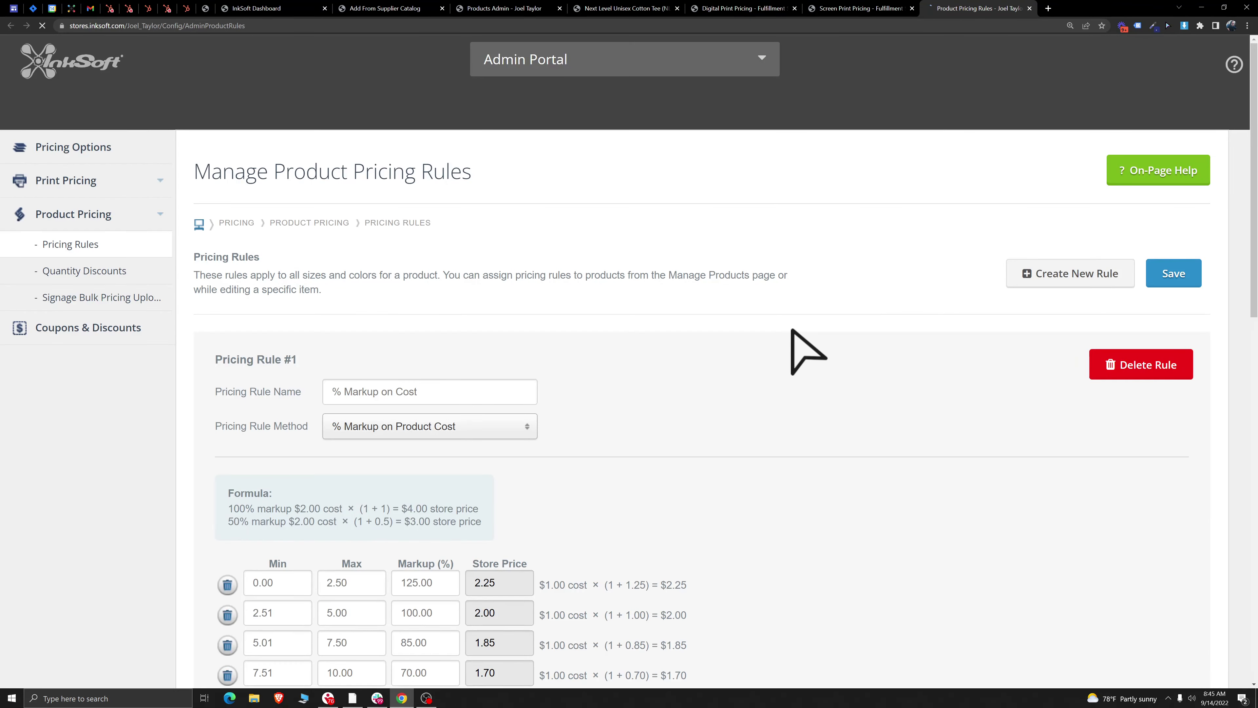
# Step: Examine the % Markup on Cost rule's name, cost ranges and markup percentages in its first two tiers
pyautogui.hotkey('ctrl', '+')
pyautogui.hotkey('ctrl', '+')
pyautogui.click(292, 328)
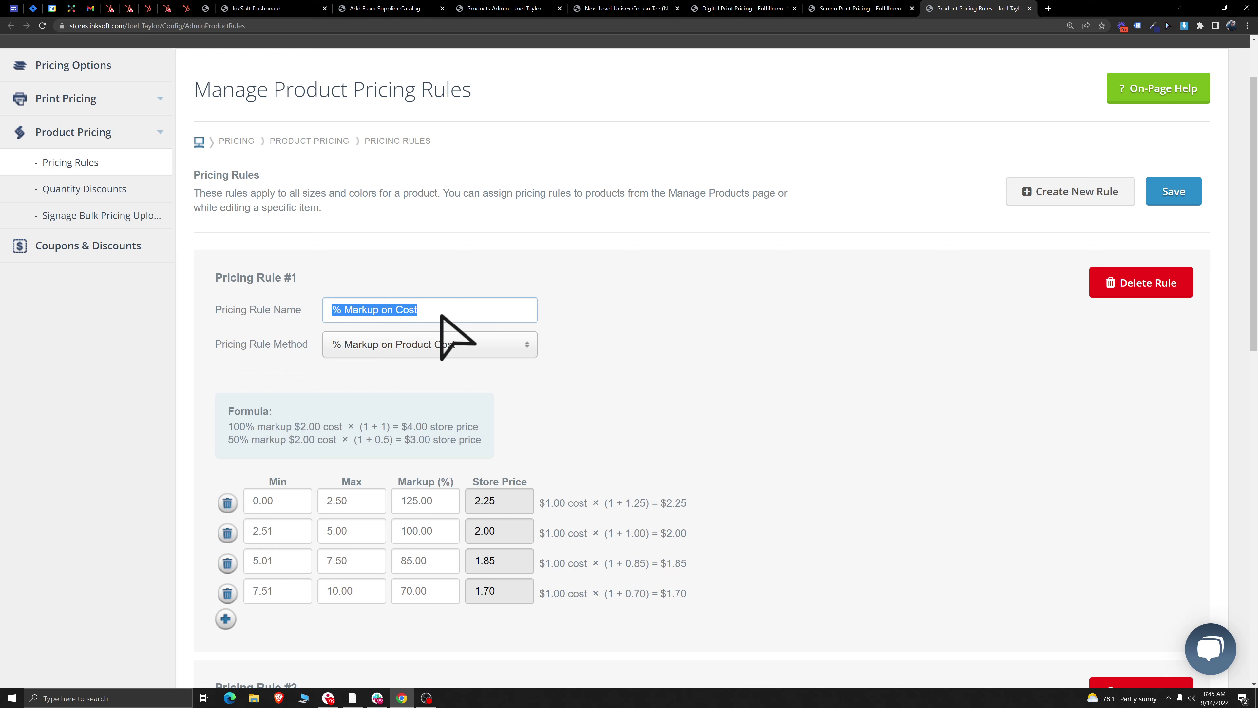
pyautogui.click(804, 392)
pyautogui.scroll(-2, 545, 426)
pyautogui.click(255, 423)
pyautogui.click(354, 419)
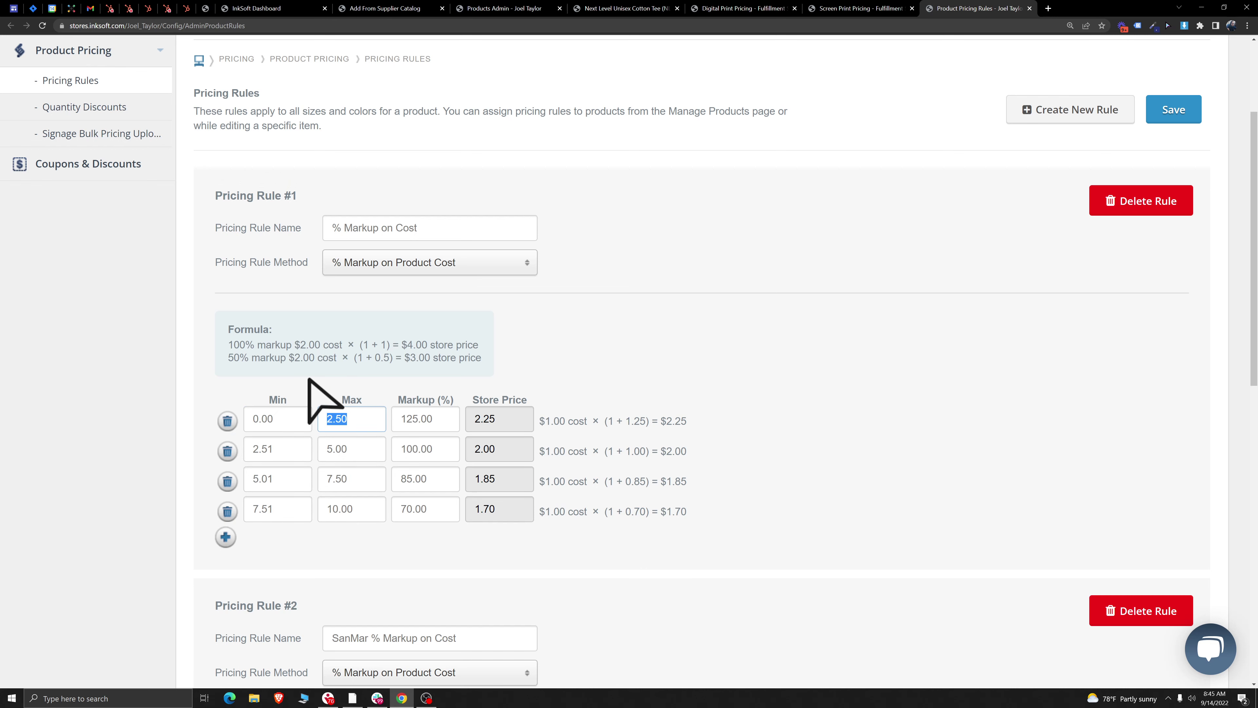
pyautogui.click(305, 389)
pyautogui.click(247, 421)
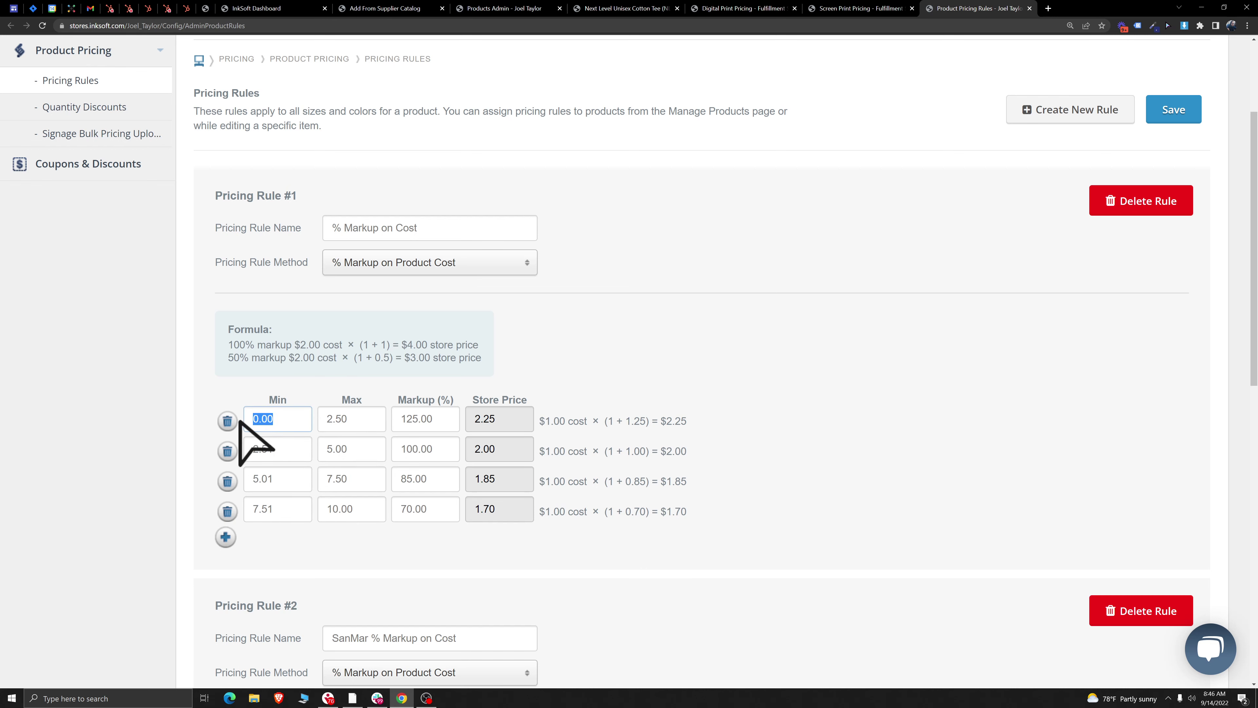
pyautogui.click(358, 422)
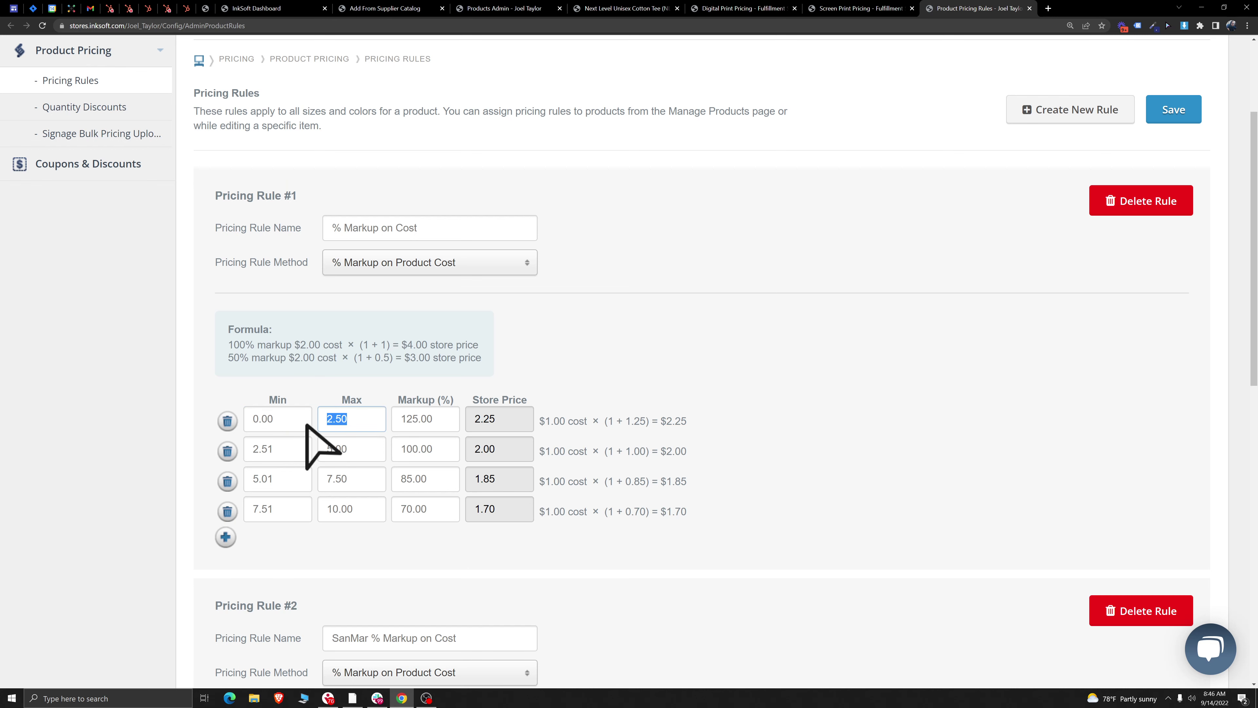
pyautogui.click(431, 420)
pyautogui.click(501, 389)
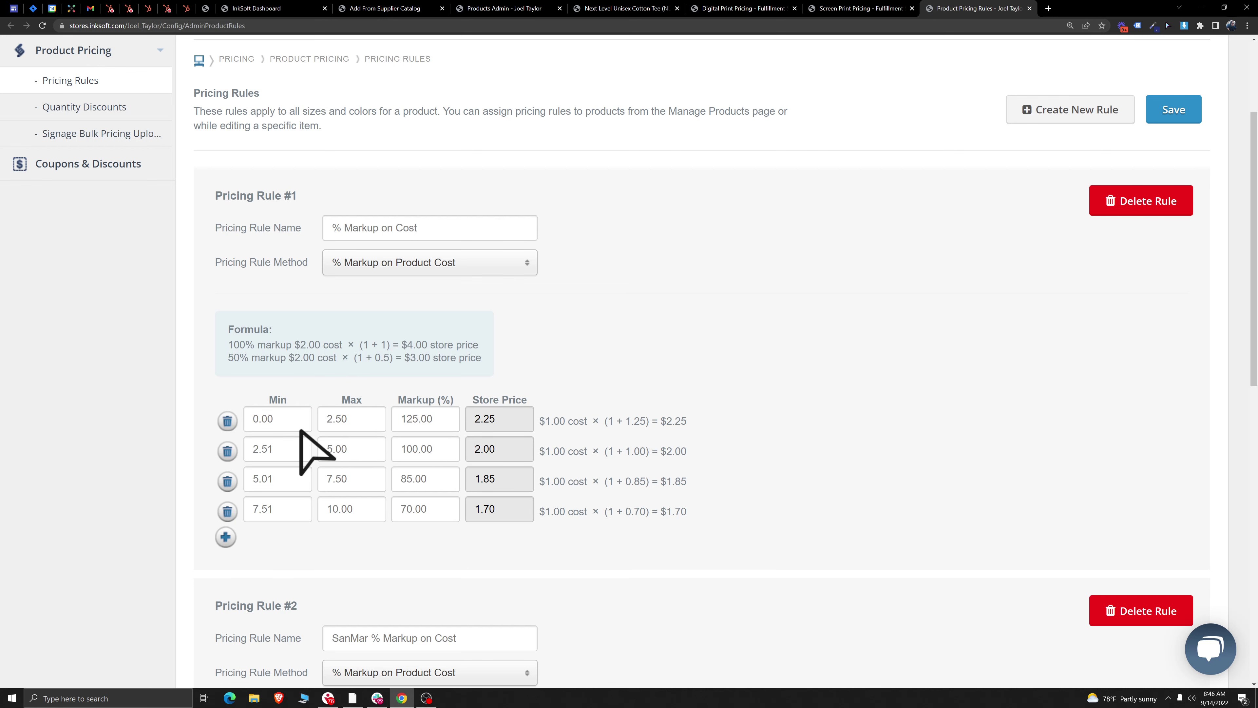
pyautogui.click(270, 449)
pyautogui.press('Tab')
pyautogui.press('Tab')
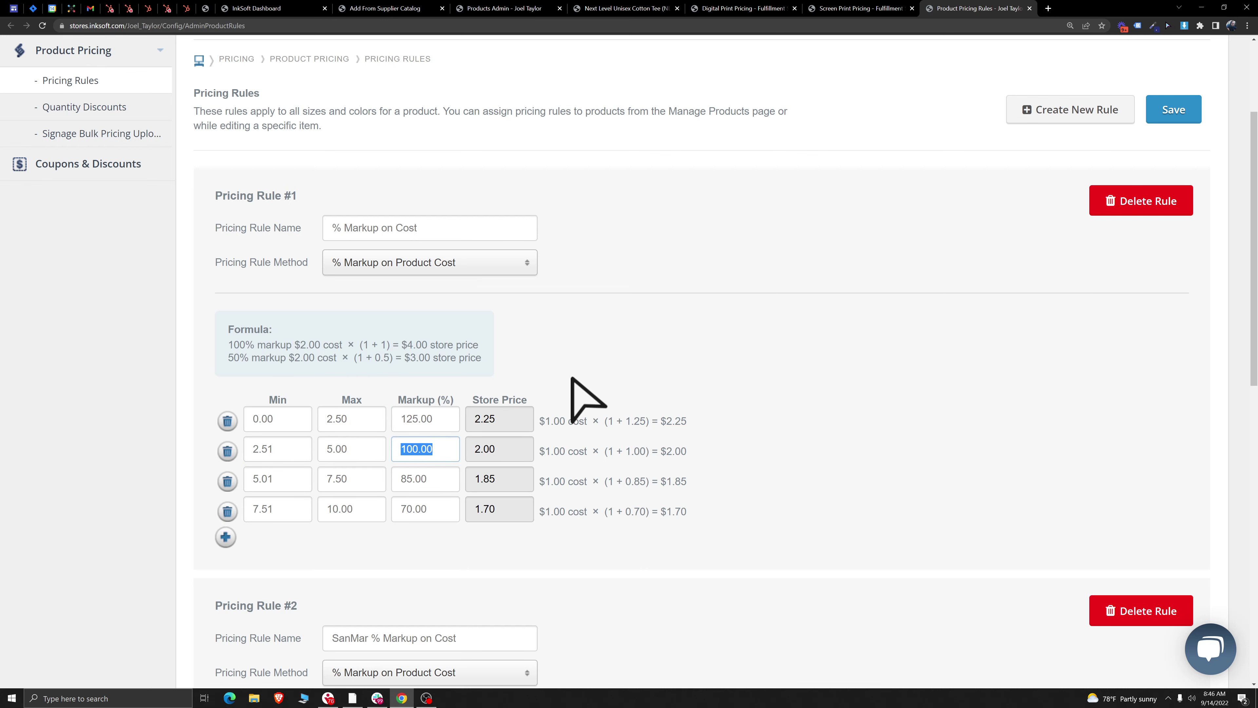
# Step: Add two extra cost tiers to the % Markup on Cost rule and delete both again
pyautogui.click(226, 537)
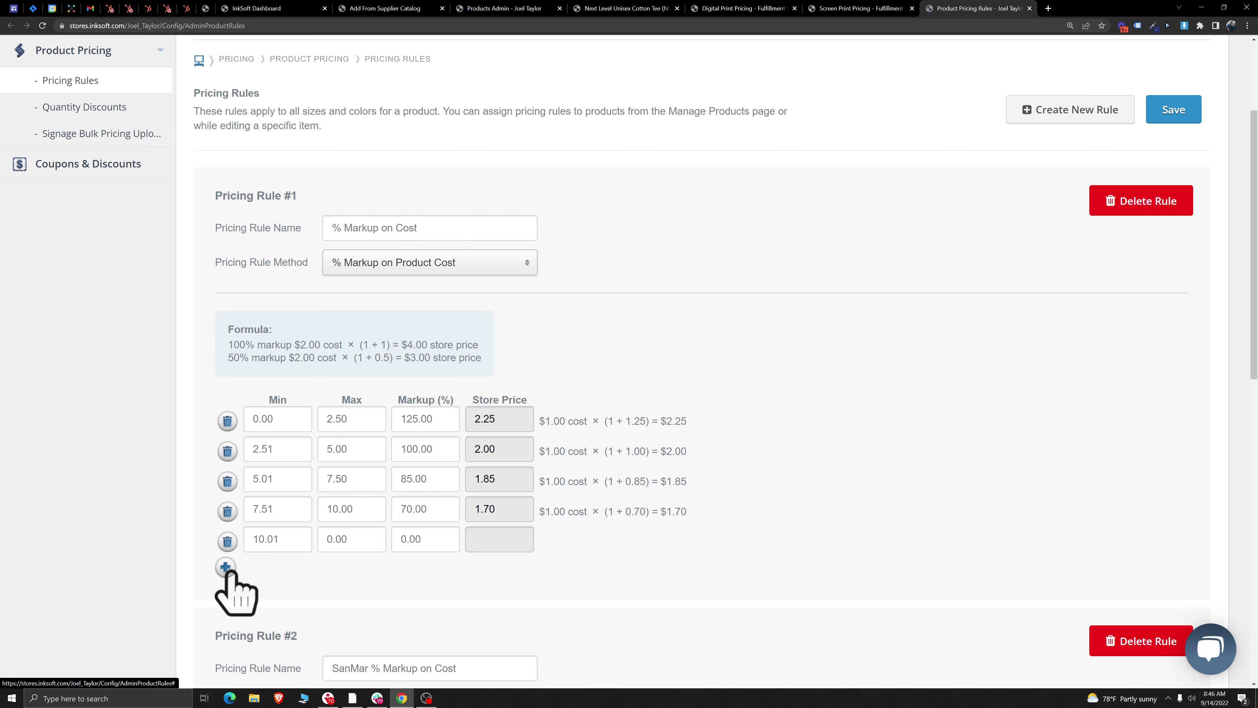
pyautogui.click(225, 566)
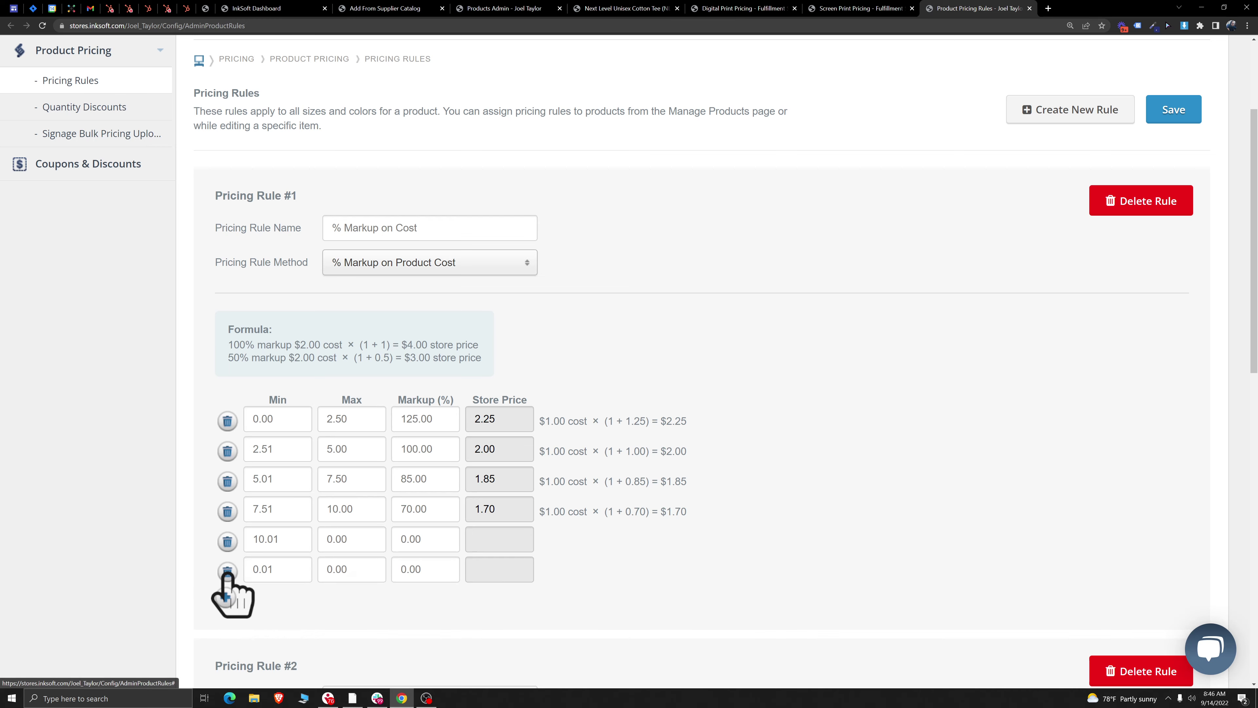
pyautogui.click(227, 541)
pyautogui.click(227, 542)
pyautogui.scroll(3, 753, 431)
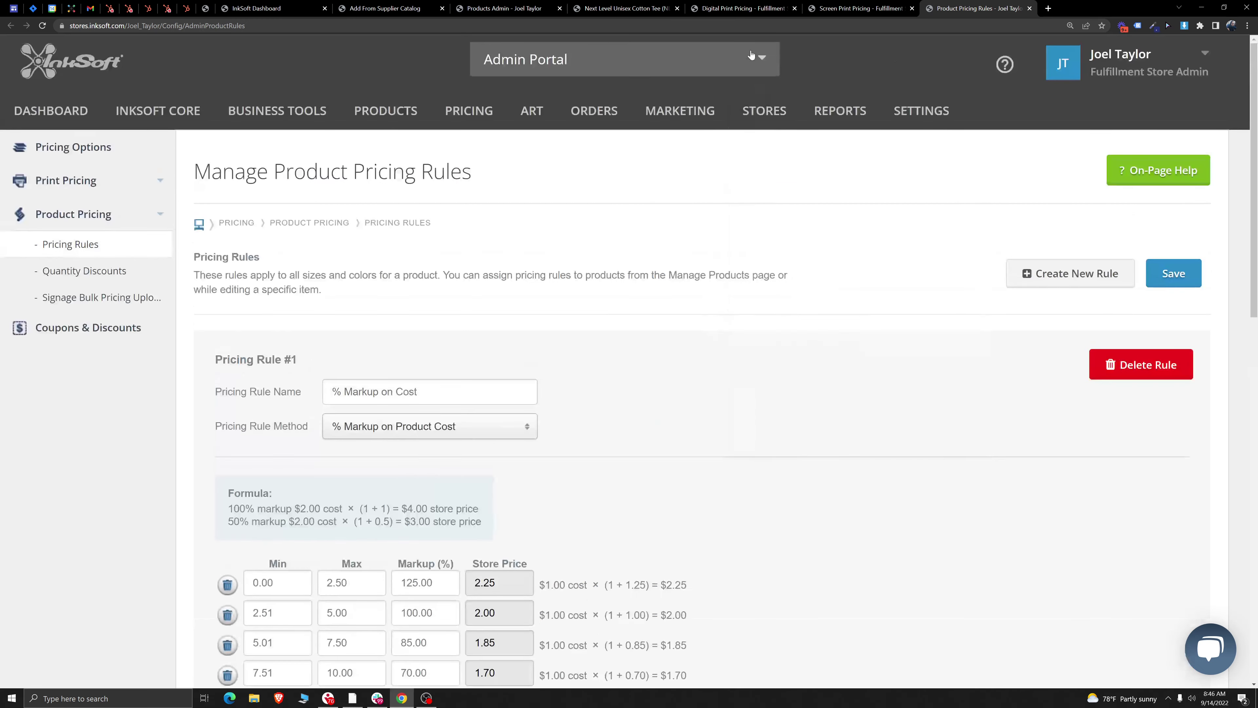
# Step: Return to the Next Level tee's product editor and open its print regions
pyautogui.click(743, 8)
pyautogui.click(625, 9)
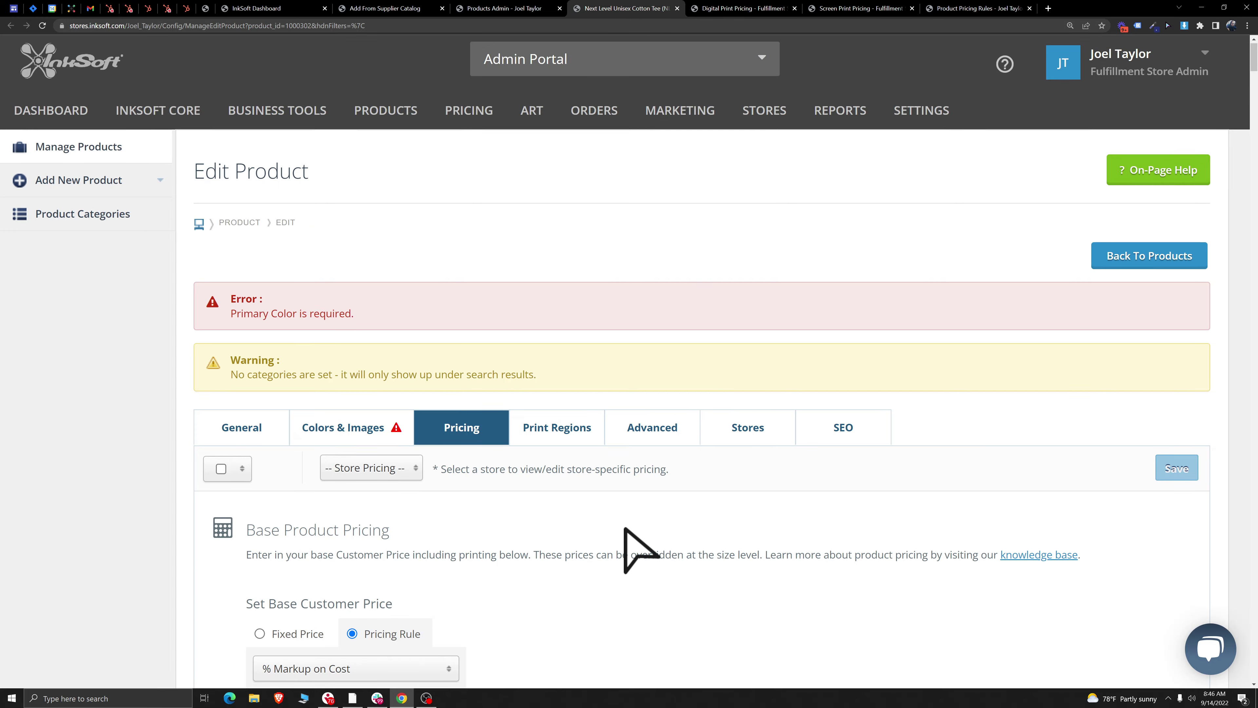
pyautogui.scroll(-6, 623, 538)
pyautogui.scroll(5, 614, 529)
pyautogui.click(550, 367)
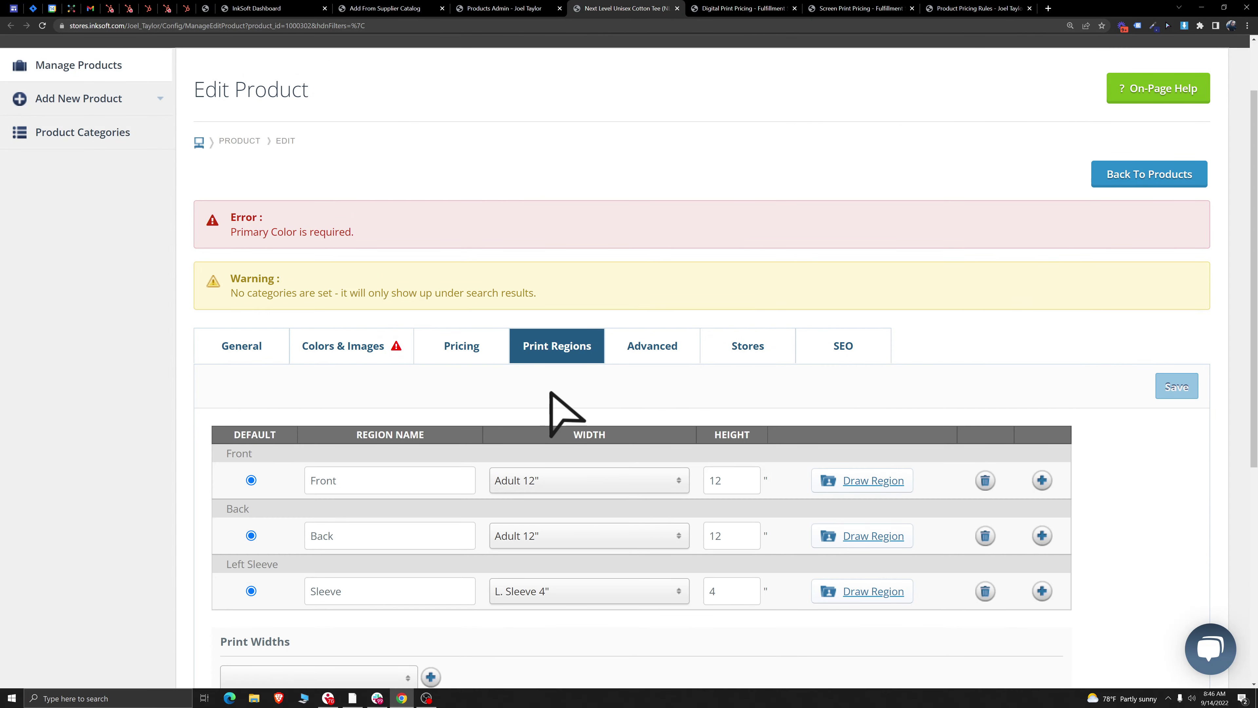
# Step: Review the primary color error and the Front side's default print region name
pyautogui.scroll(-1, 506, 347)
pyautogui.moveTo(354, 151); pyautogui.dragTo(207, 130)
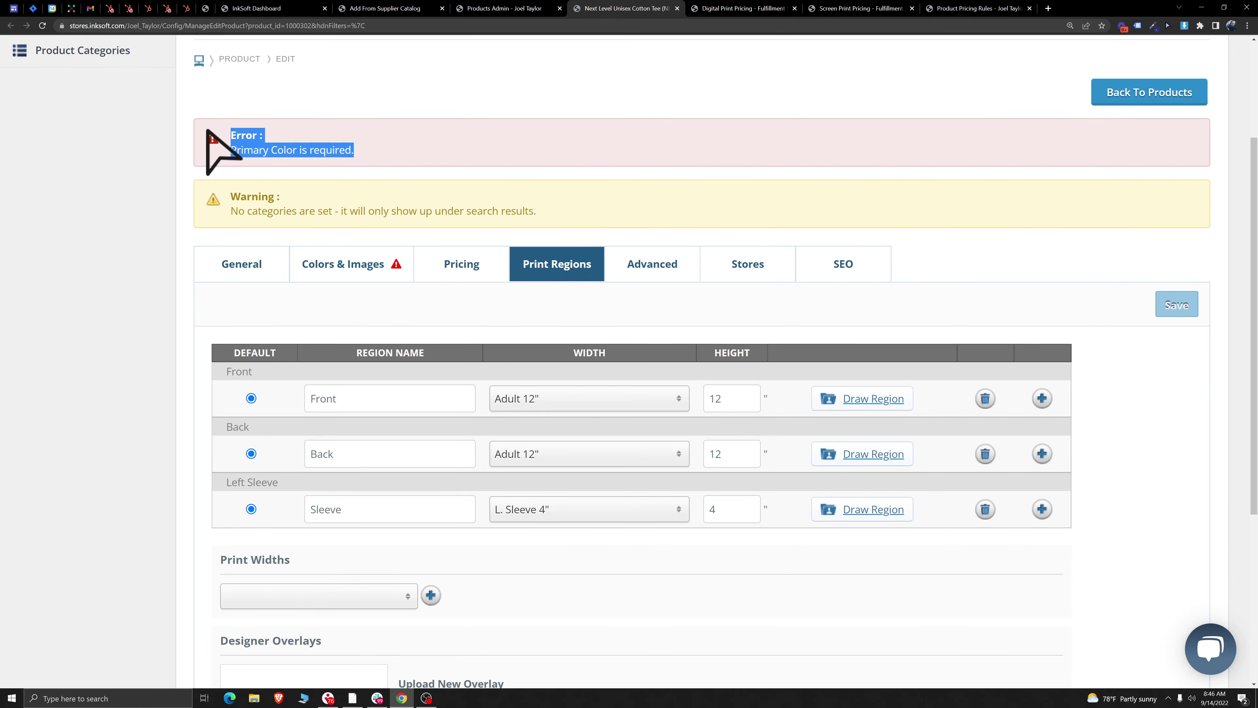
pyautogui.click(211, 134)
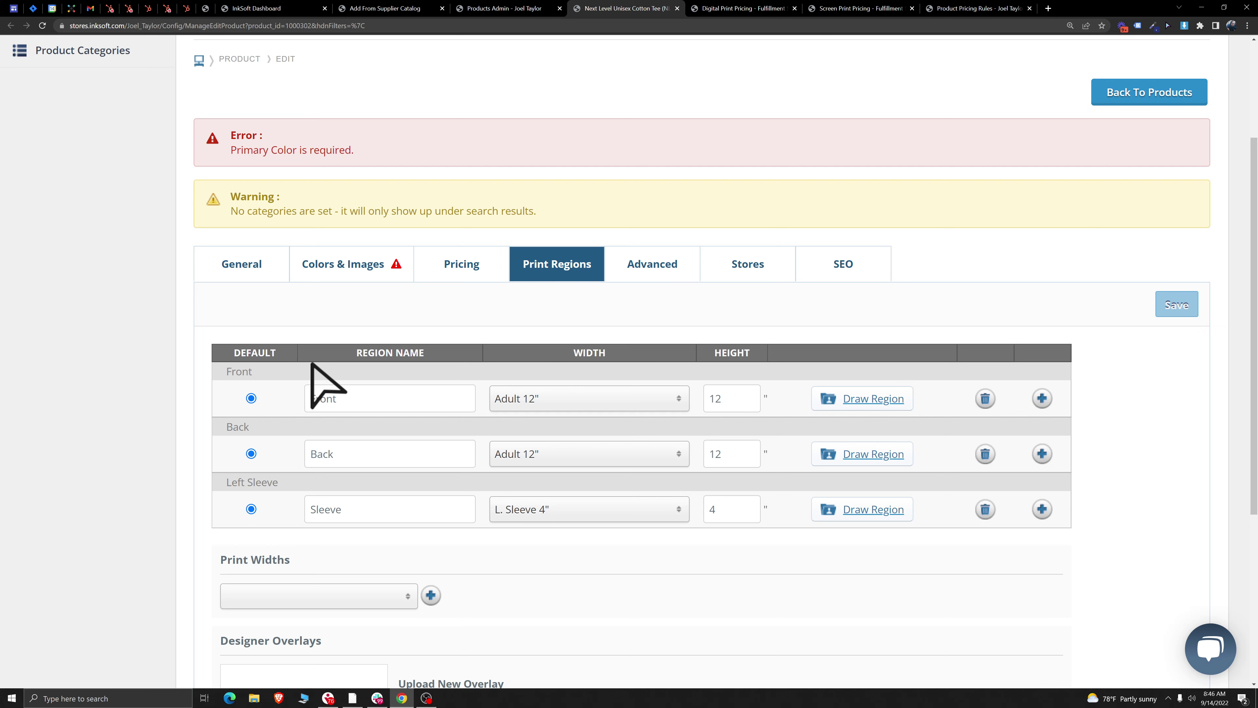
pyautogui.moveTo(260, 370); pyautogui.dragTo(218, 380)
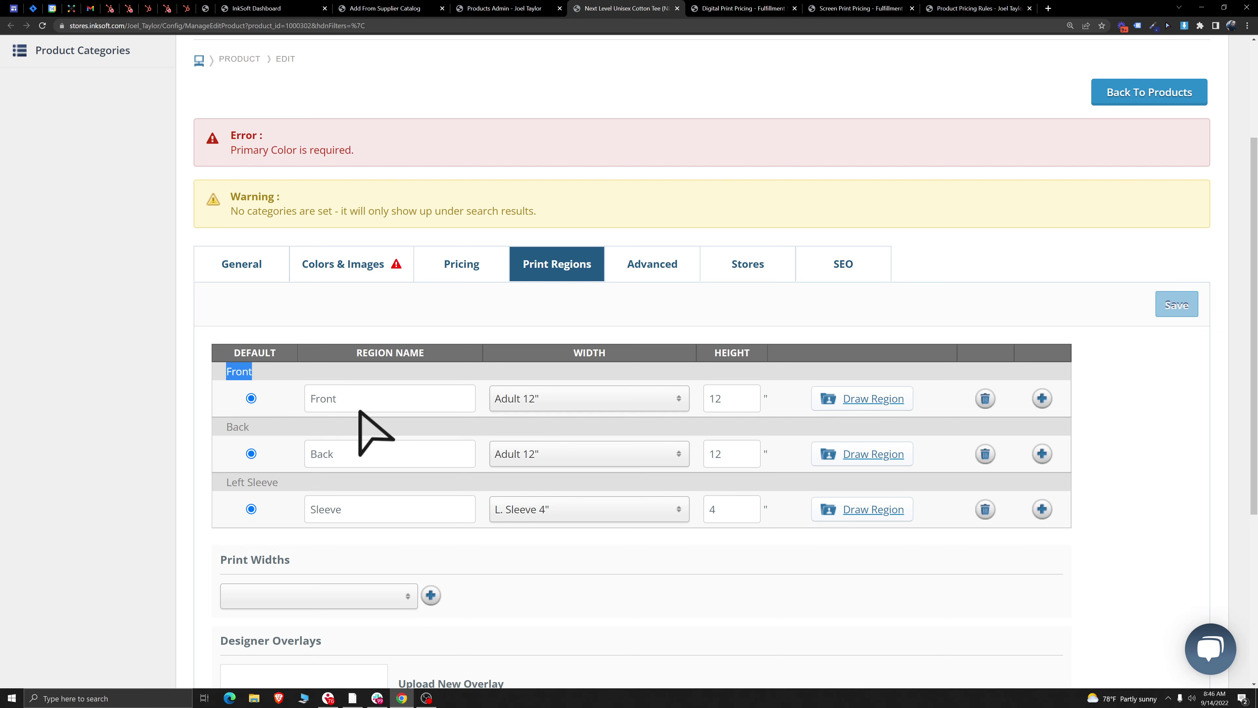
pyautogui.moveTo(332, 400); pyautogui.dragTo(289, 402)
pyautogui.click(294, 406)
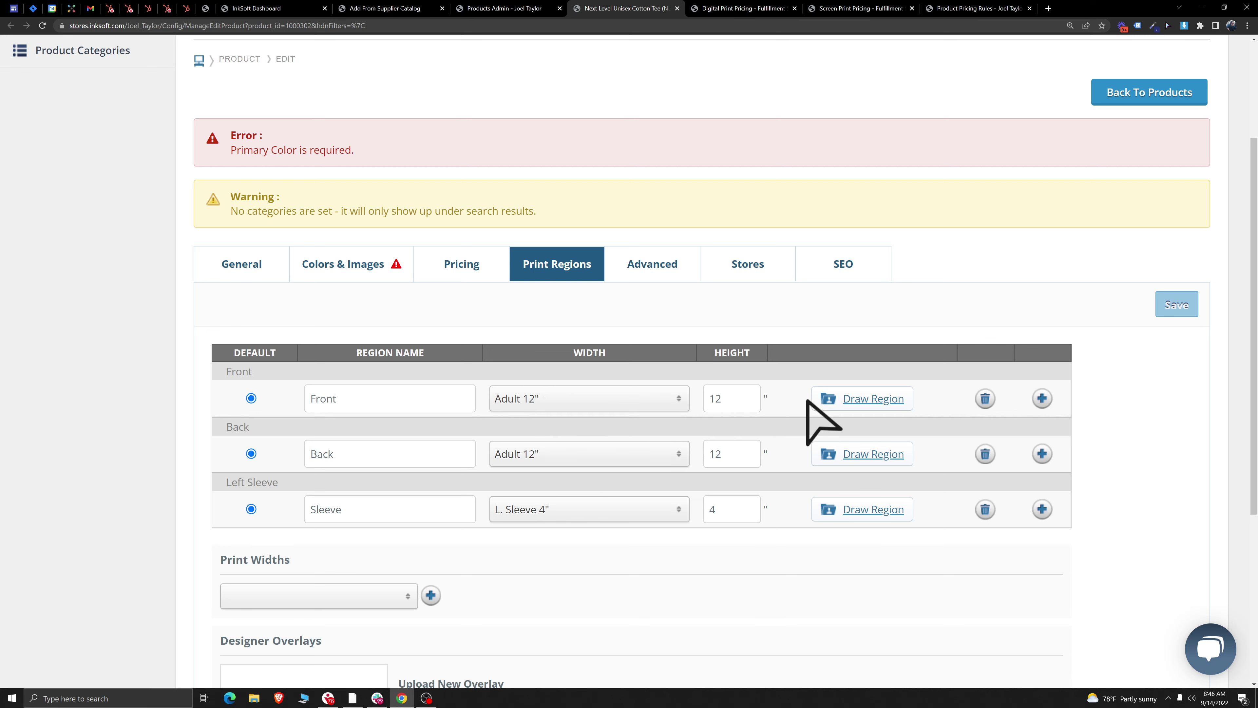
# Step: Adjust the Front print region on the shirt image, shrinking it to fit the body and stretching its height to about 14.1 inches
pyautogui.click(872, 401)
pyautogui.scroll(-3, 866, 461)
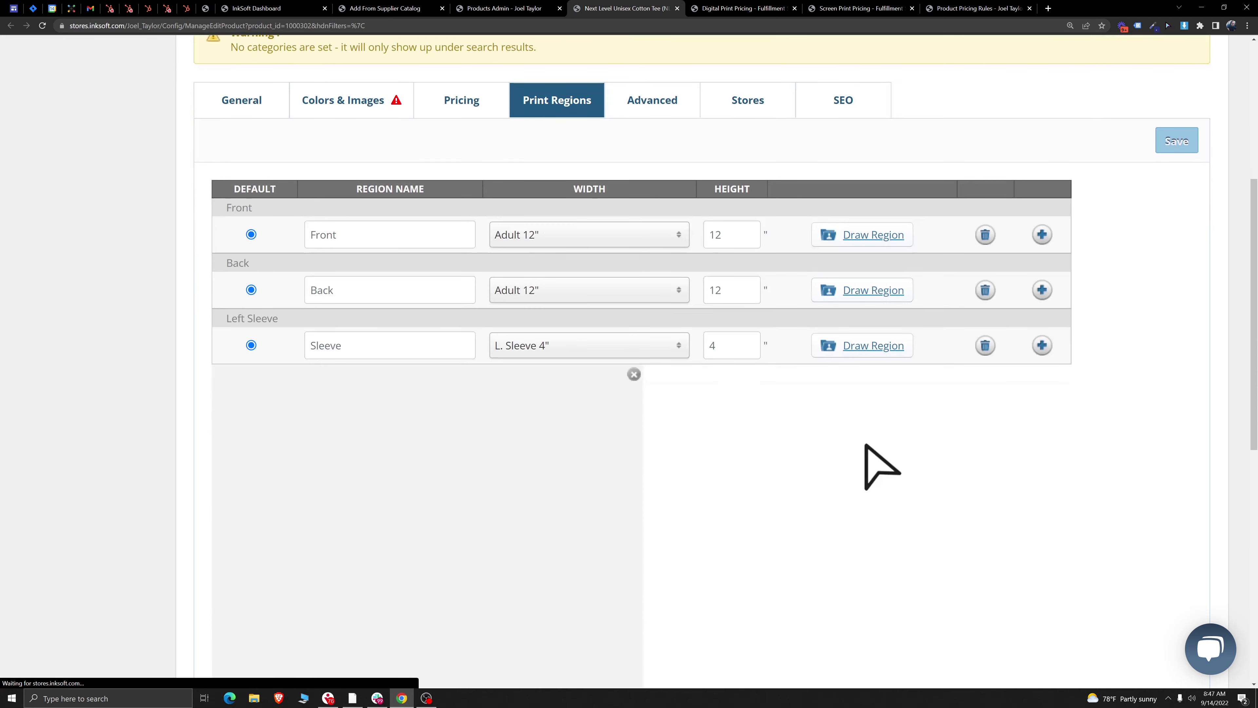
pyautogui.scroll(-1, 806, 486)
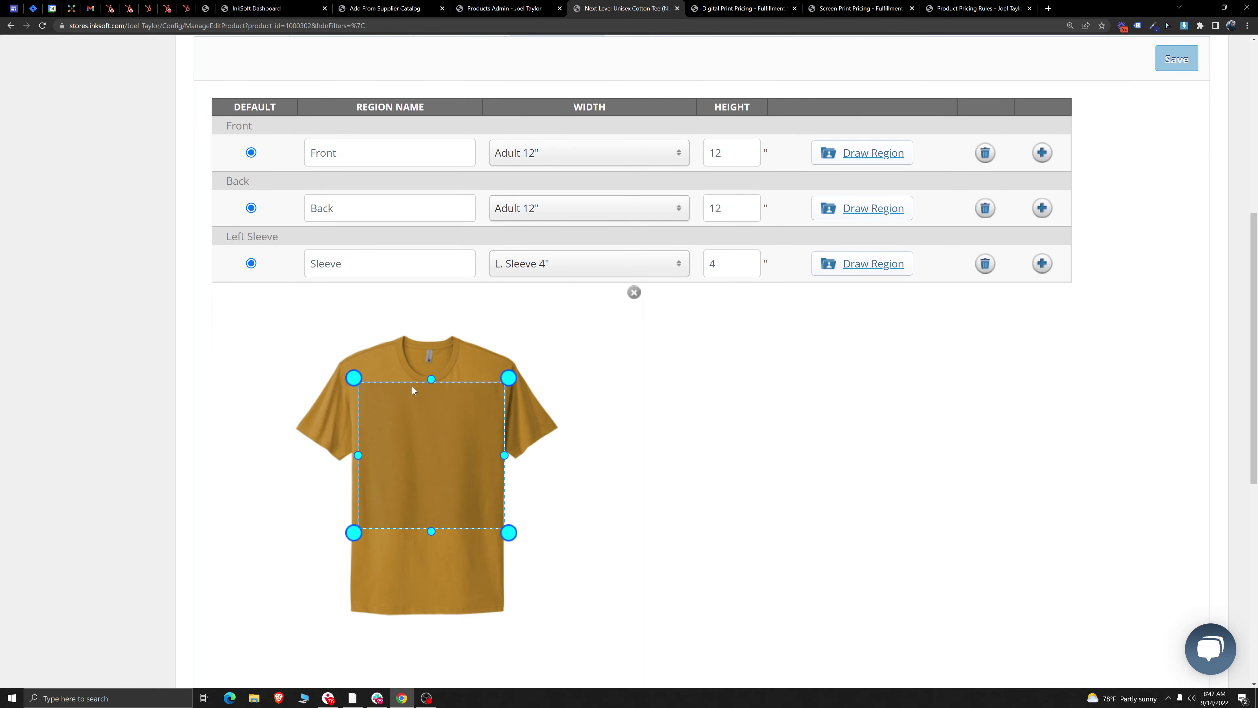
pyautogui.moveTo(440, 465); pyautogui.dragTo(436, 466)
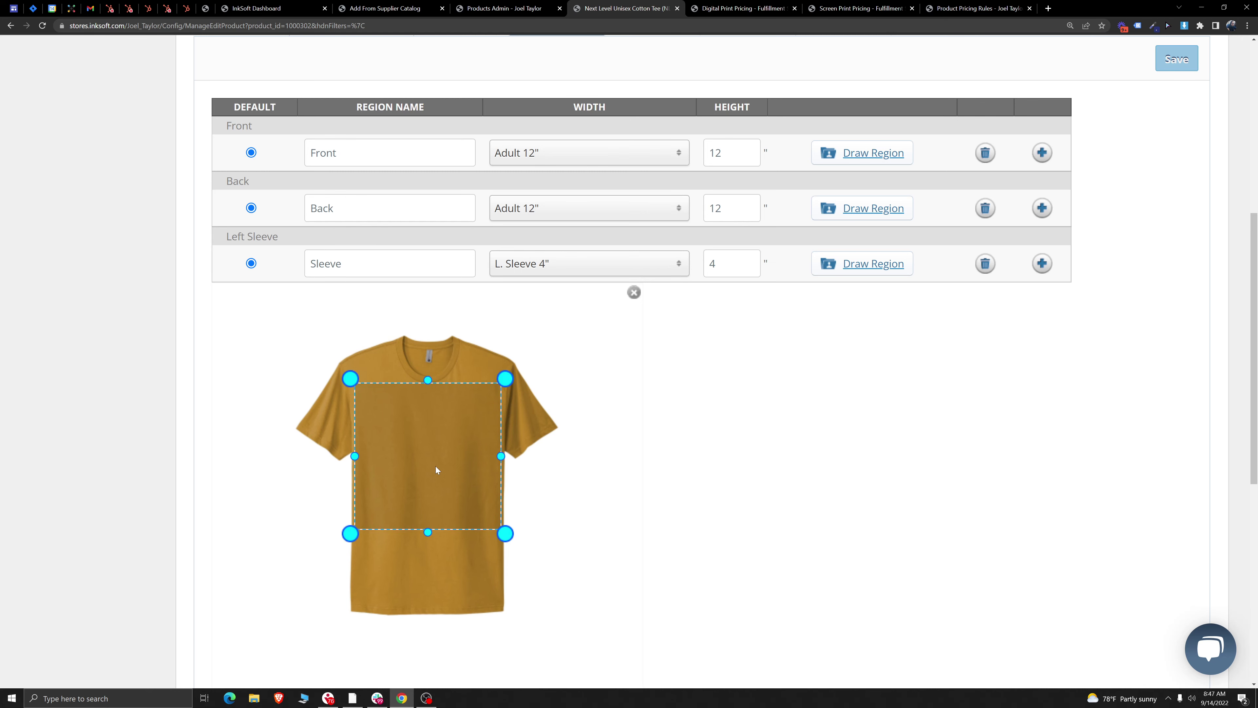
pyautogui.moveTo(506, 379)
pyautogui.mouseDown()
pyautogui.moveTo(466, 418)
pyautogui.moveTo(560, 352)
pyautogui.moveTo(505, 403)
pyautogui.mouseUp()
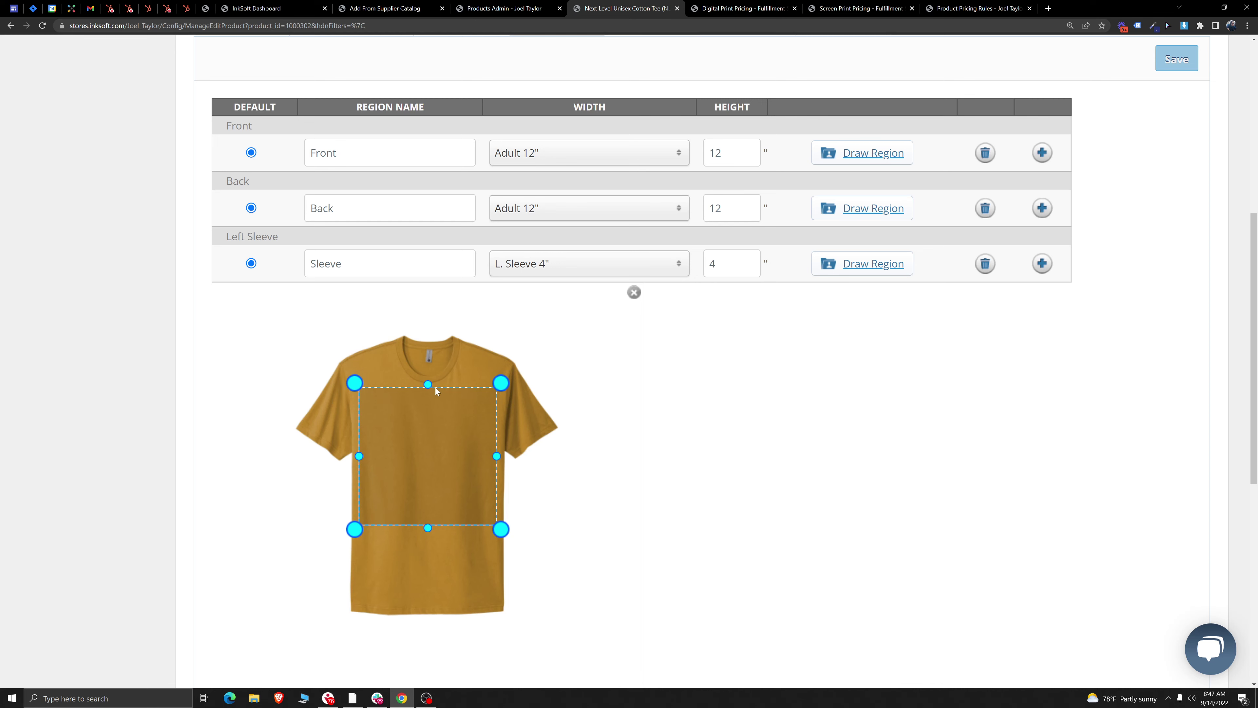
pyautogui.moveTo(427, 383); pyautogui.dragTo(427, 370)
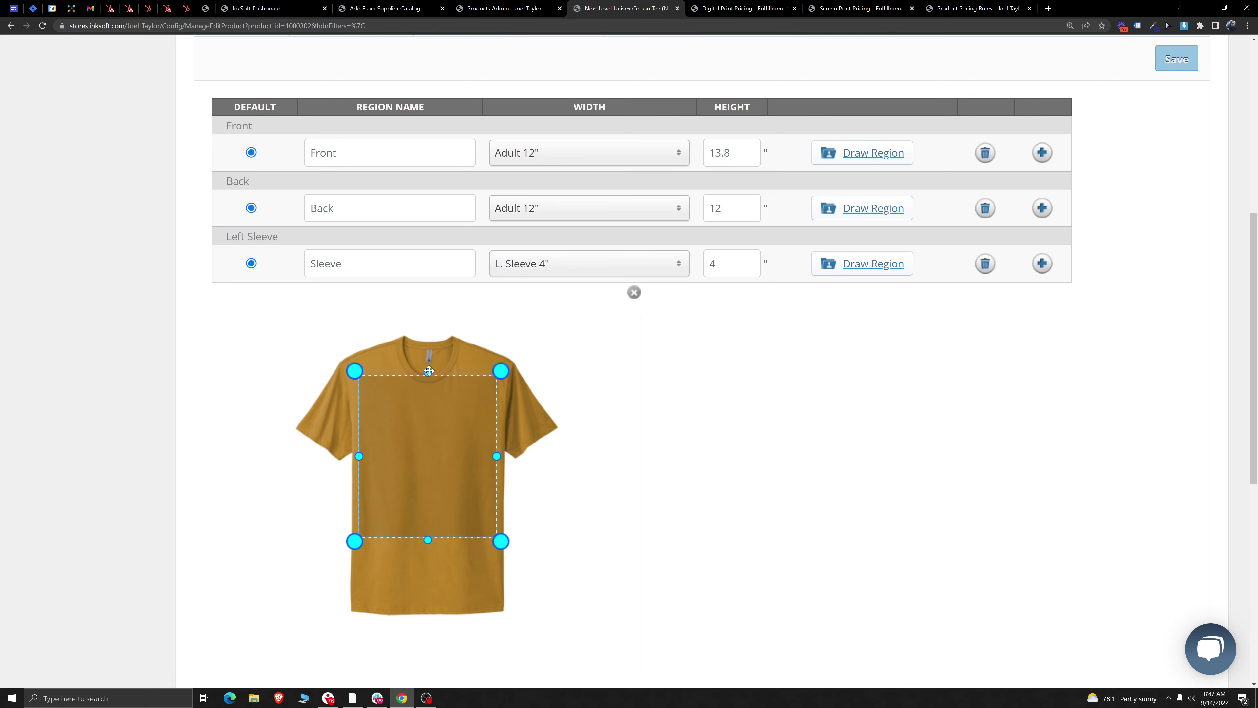
# Step: Set the Front print region's height to 12 inches and move the region slightly lower on the shirt
pyautogui.click(736, 154)
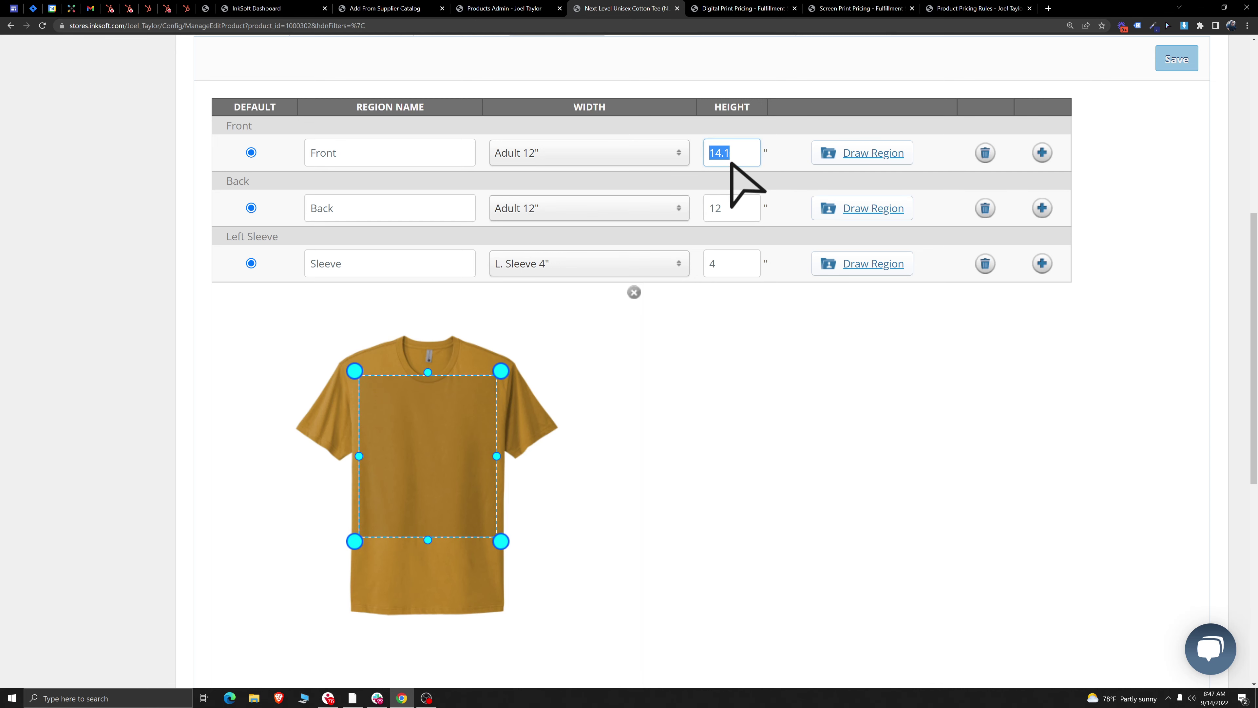
pyautogui.write('12')
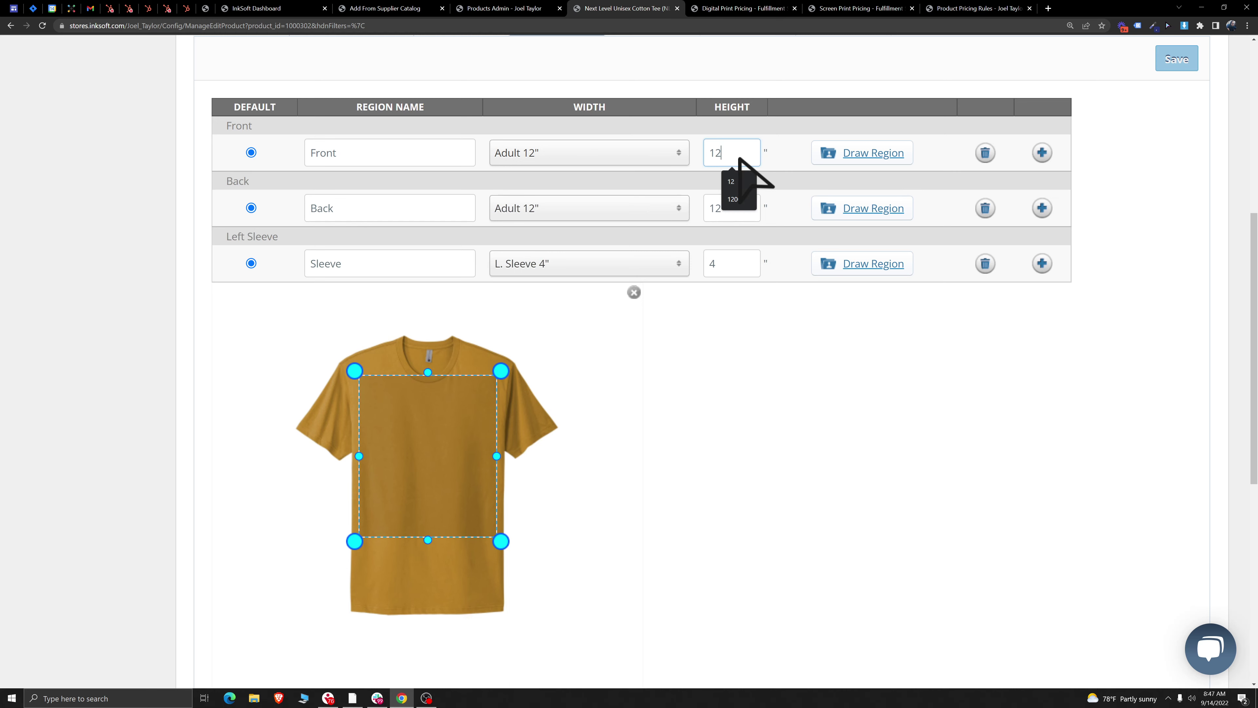
pyautogui.click(643, 434)
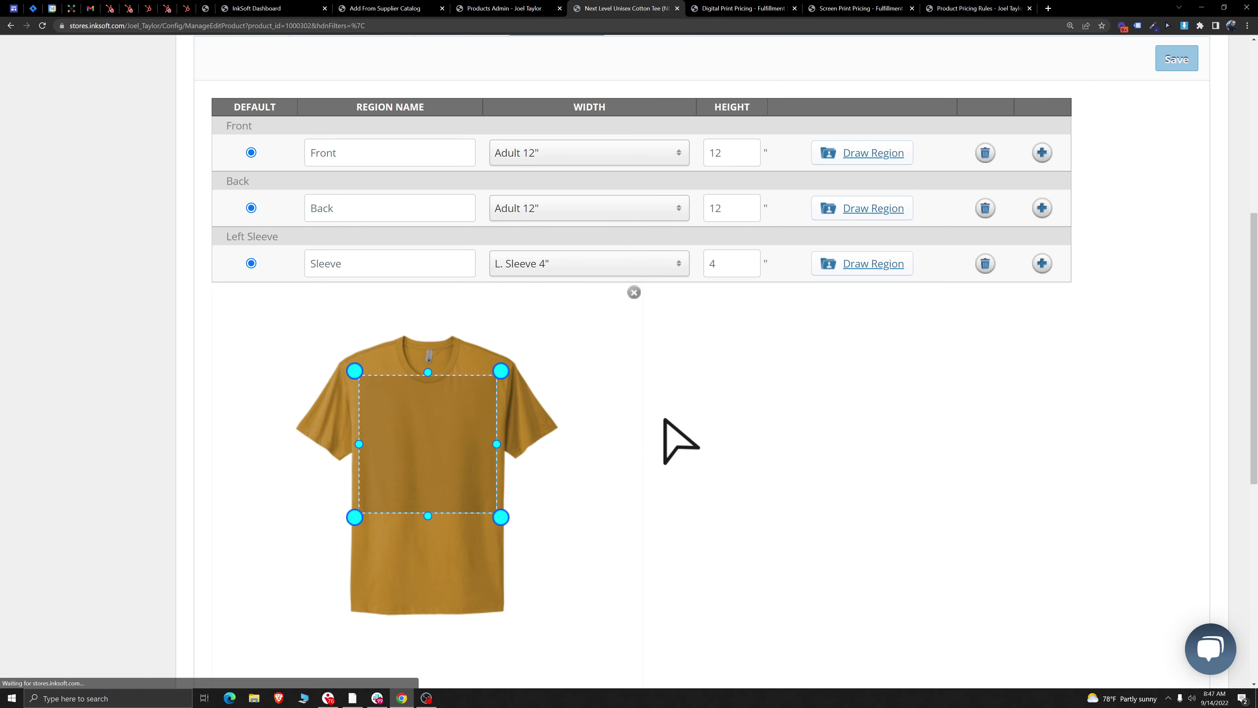
pyautogui.click(466, 472)
pyautogui.scroll(2, 792, 470)
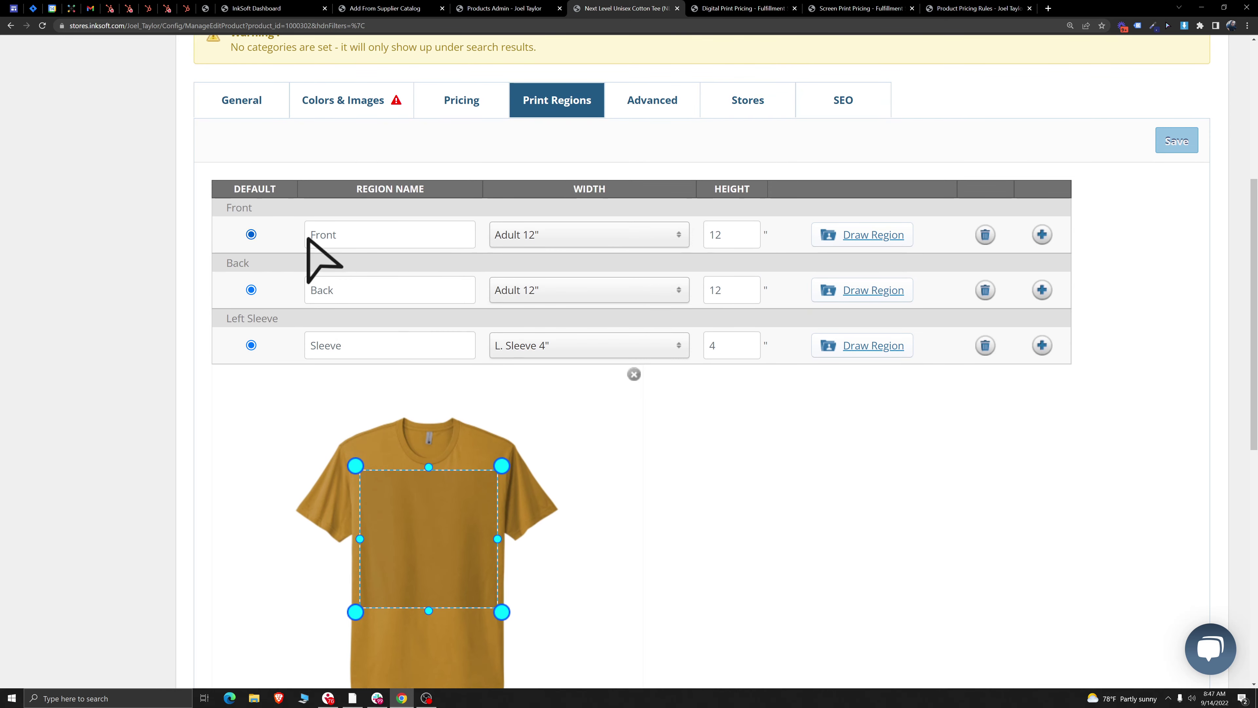
# Step: Add a second print region to the Front side and name it Left Chest
pyautogui.doubleClick(233, 208)
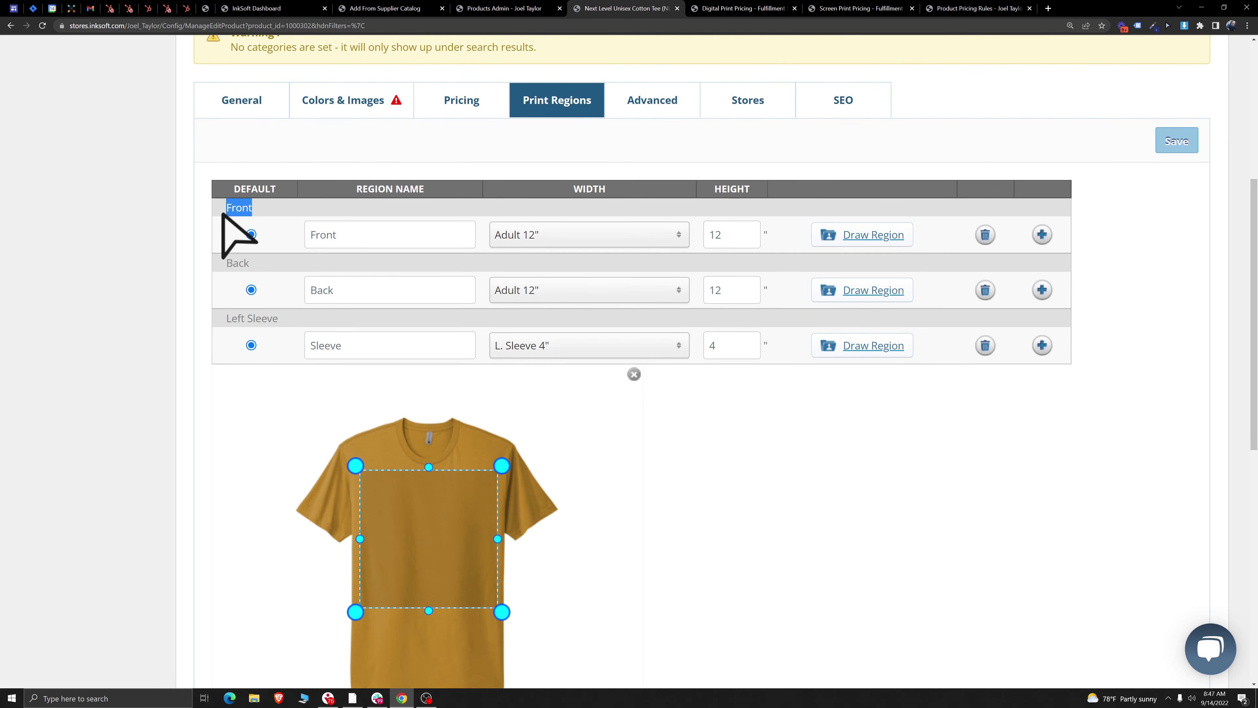
pyautogui.click(1041, 235)
pyautogui.click(343, 314)
pyautogui.write('Lef')
pyautogui.scroll(-1, 361, 308)
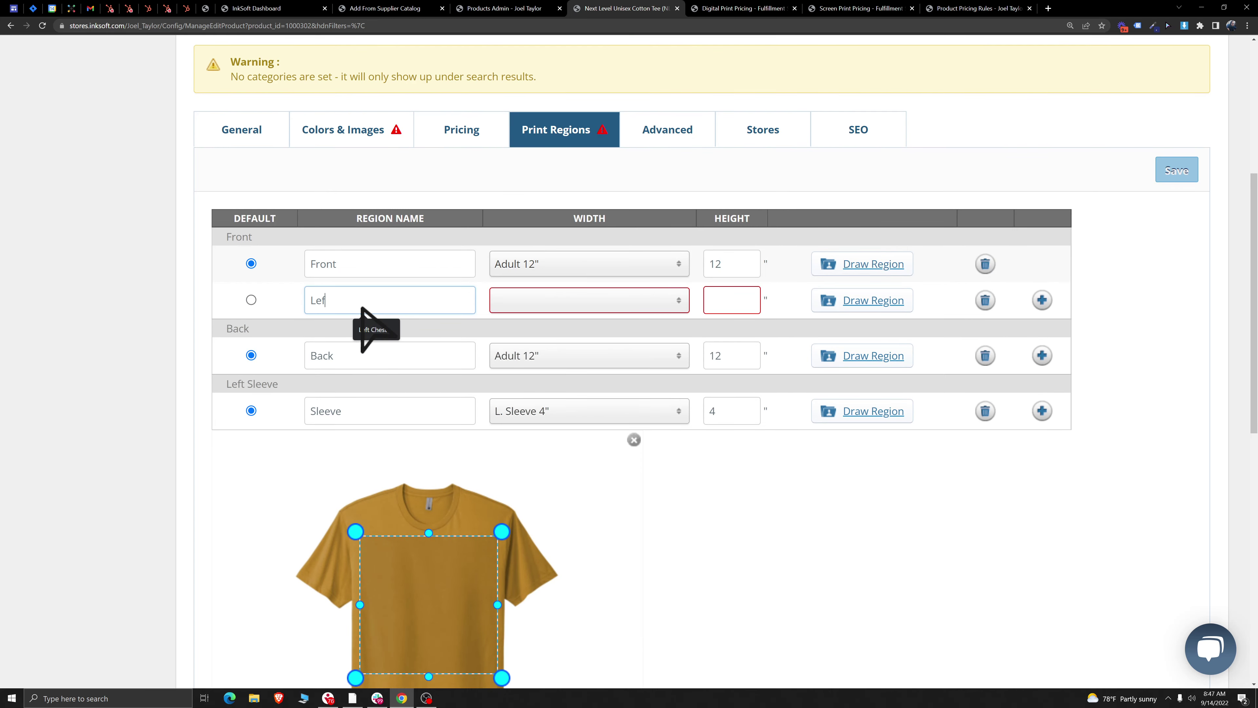
pyautogui.write('t Chest')
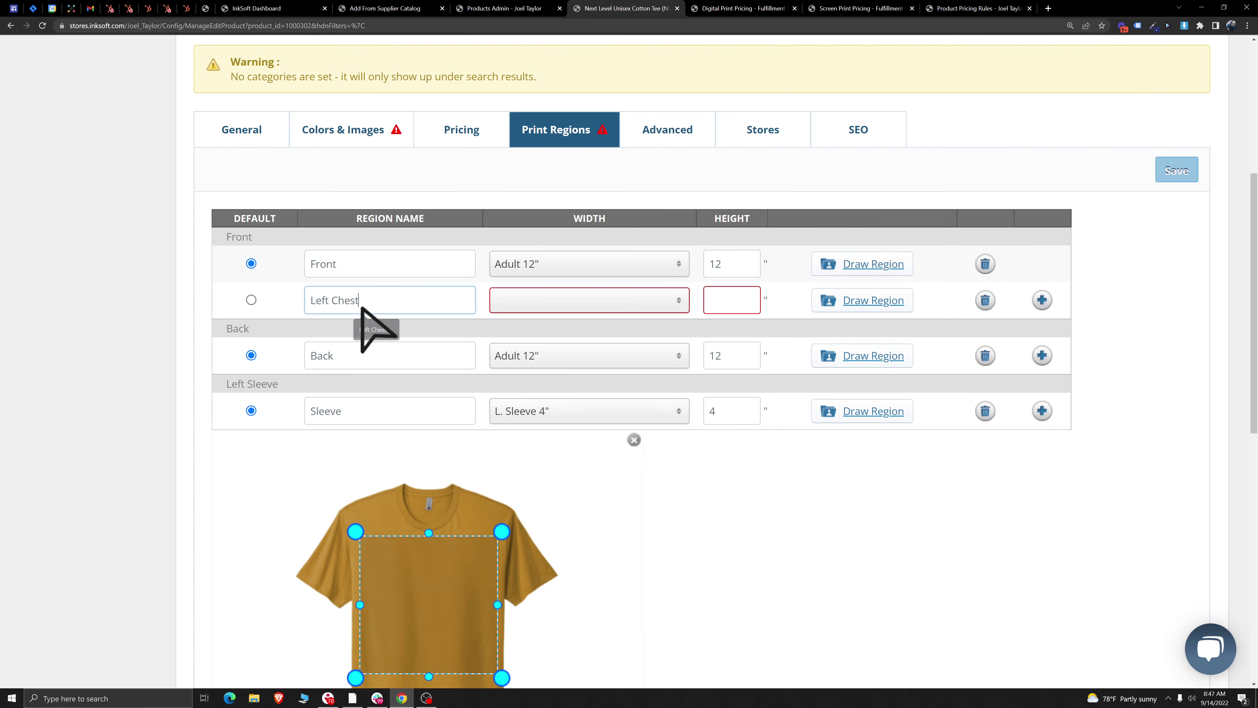
# Step: Give the Left Chest region the Left Chest 4" width and a height of 4 inches, and open it for drawing on the shirt
pyautogui.click(619, 300)
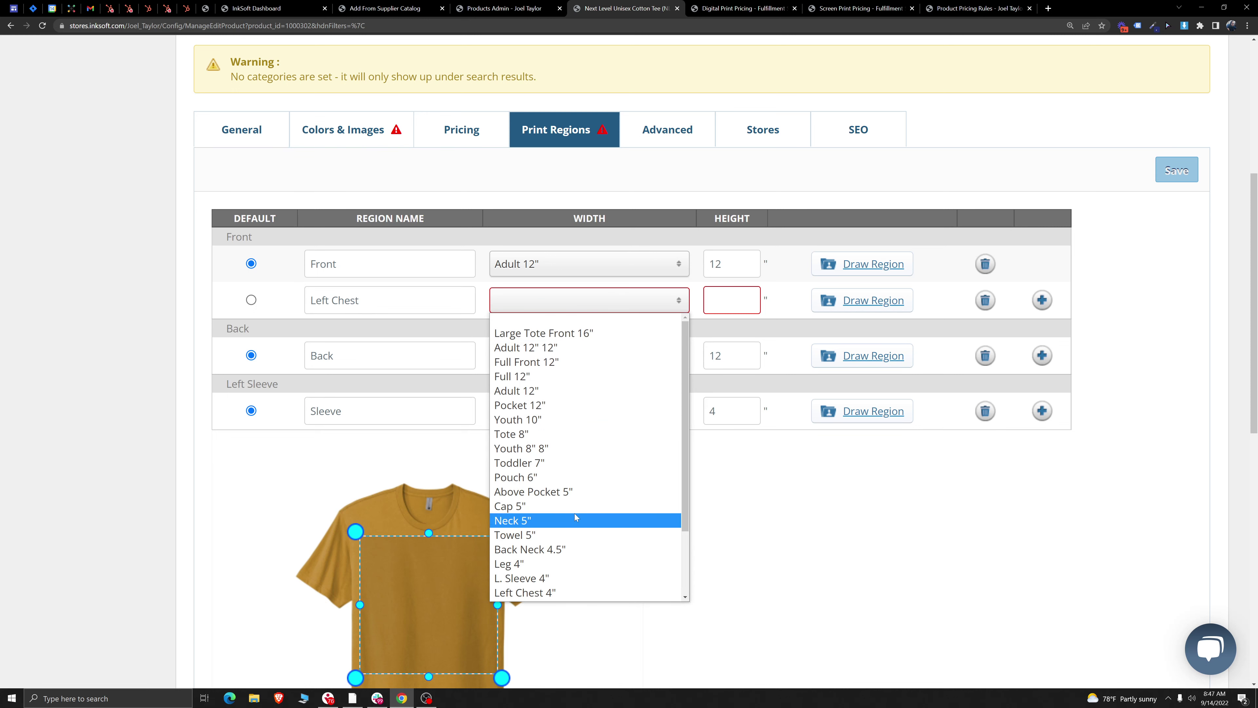
pyautogui.click(572, 592)
pyautogui.scroll(-1, 575, 613)
pyautogui.click(743, 288)
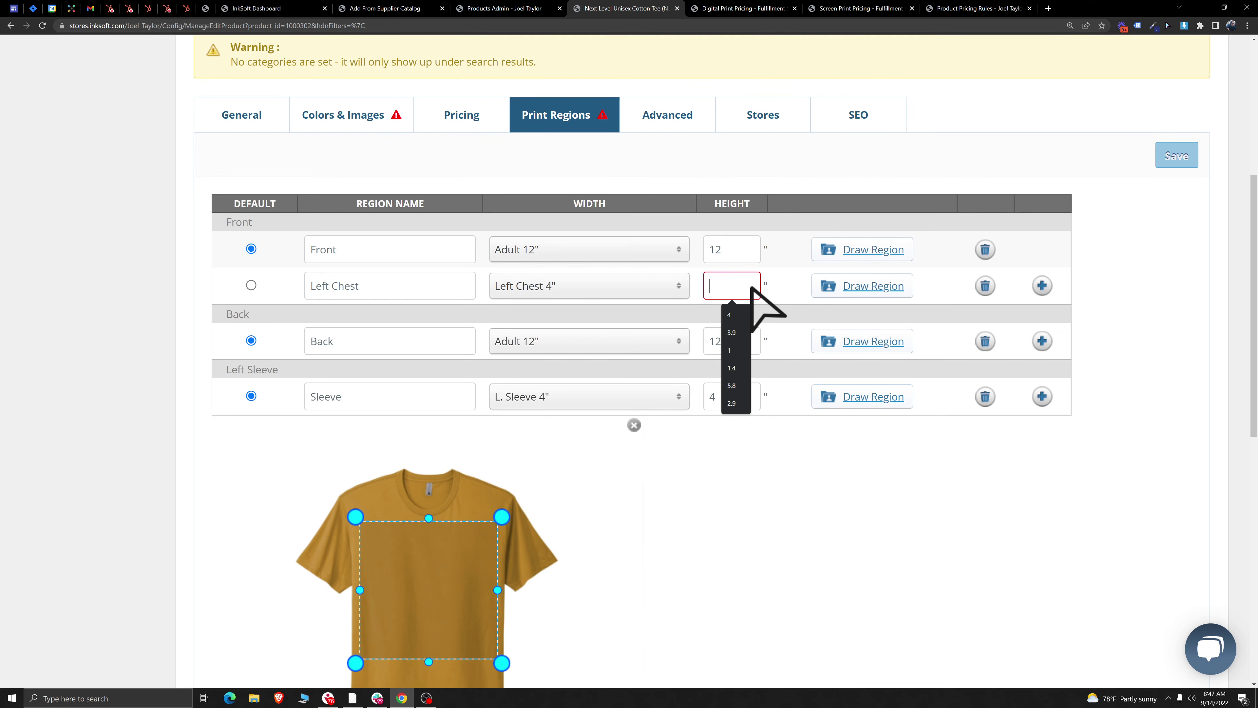
pyautogui.write('4')
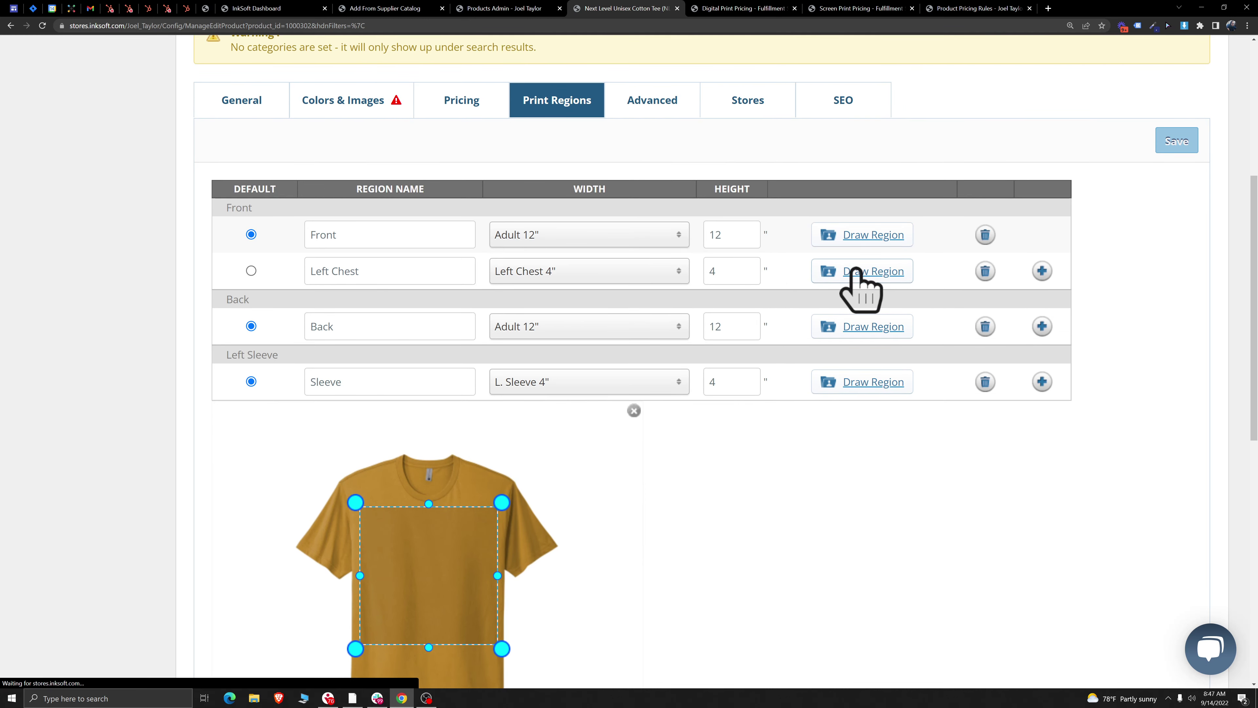
pyautogui.click(854, 270)
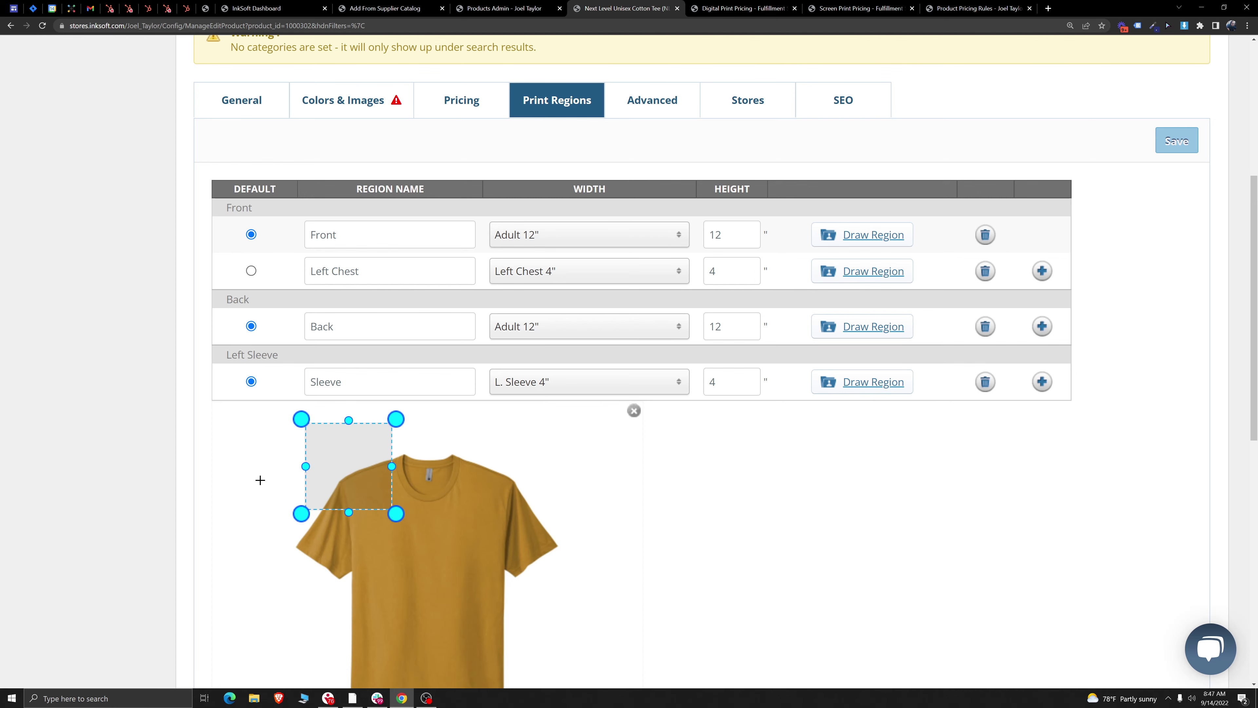
# Step: Place the Left Chest print region on the shirt's left chest, shrink it to fit there, and save the product
pyautogui.moveTo(334, 464); pyautogui.dragTo(453, 558)
pyautogui.moveTo(503, 600); pyautogui.dragTo(495, 564)
pyautogui.click(468, 534)
pyautogui.click(470, 543)
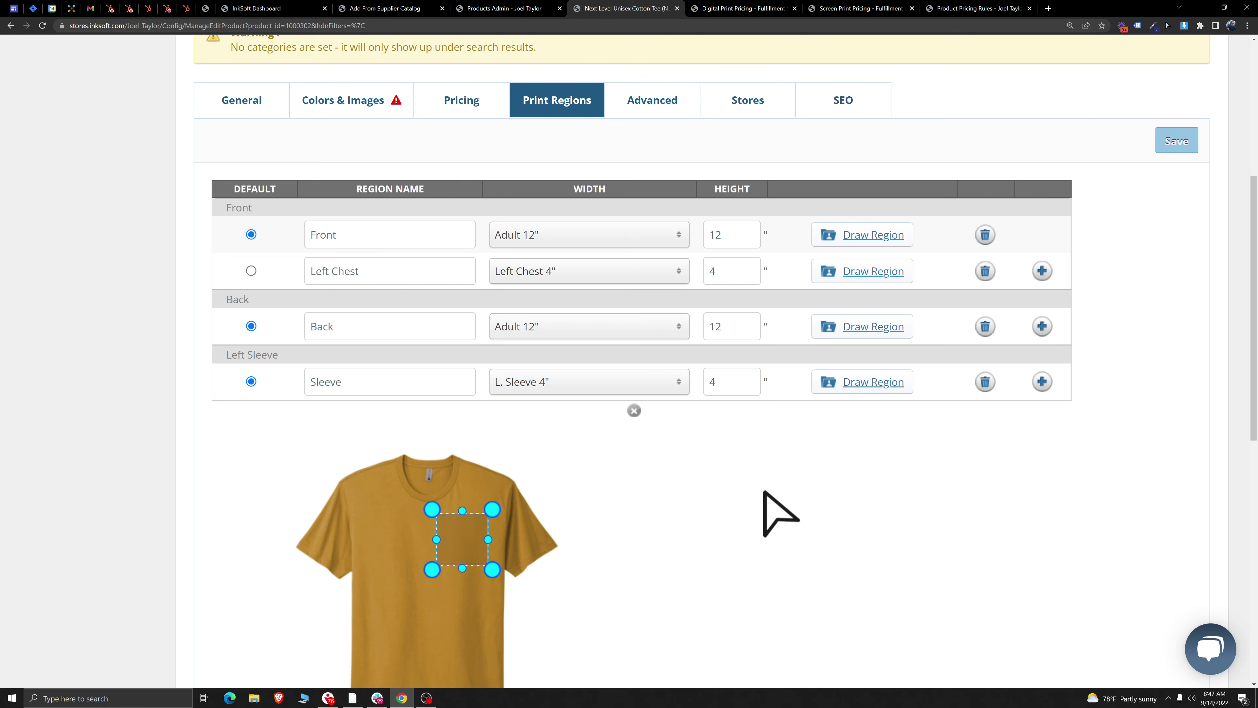
pyautogui.click(1175, 145)
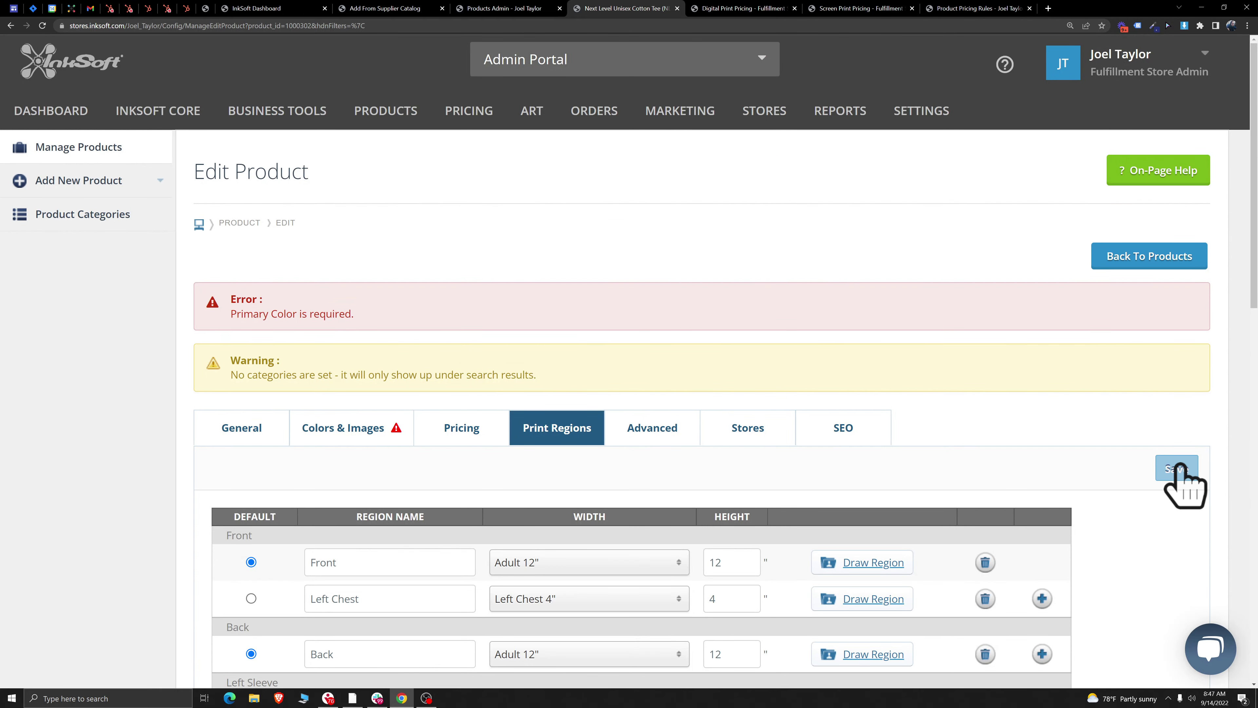
# Step: Read the error about the required primary color and open the product's colors and images
pyautogui.moveTo(376, 313); pyautogui.dragTo(202, 296)
pyautogui.click(445, 226)
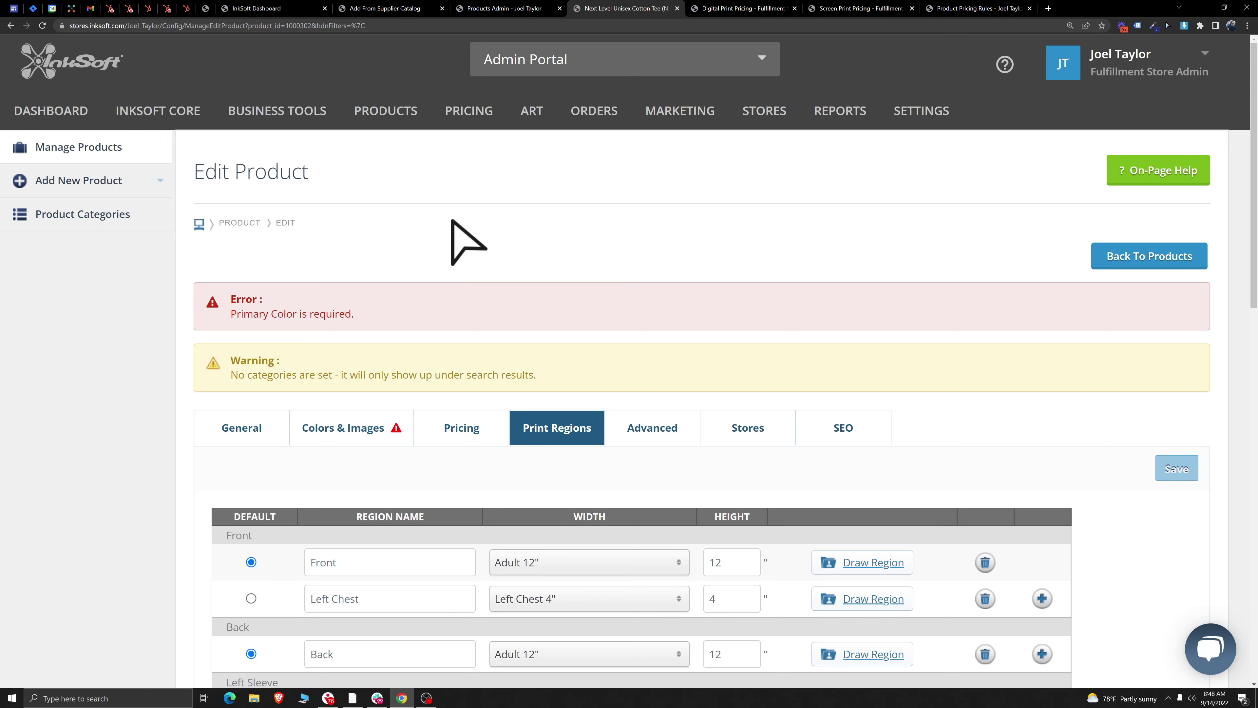
pyautogui.click(328, 429)
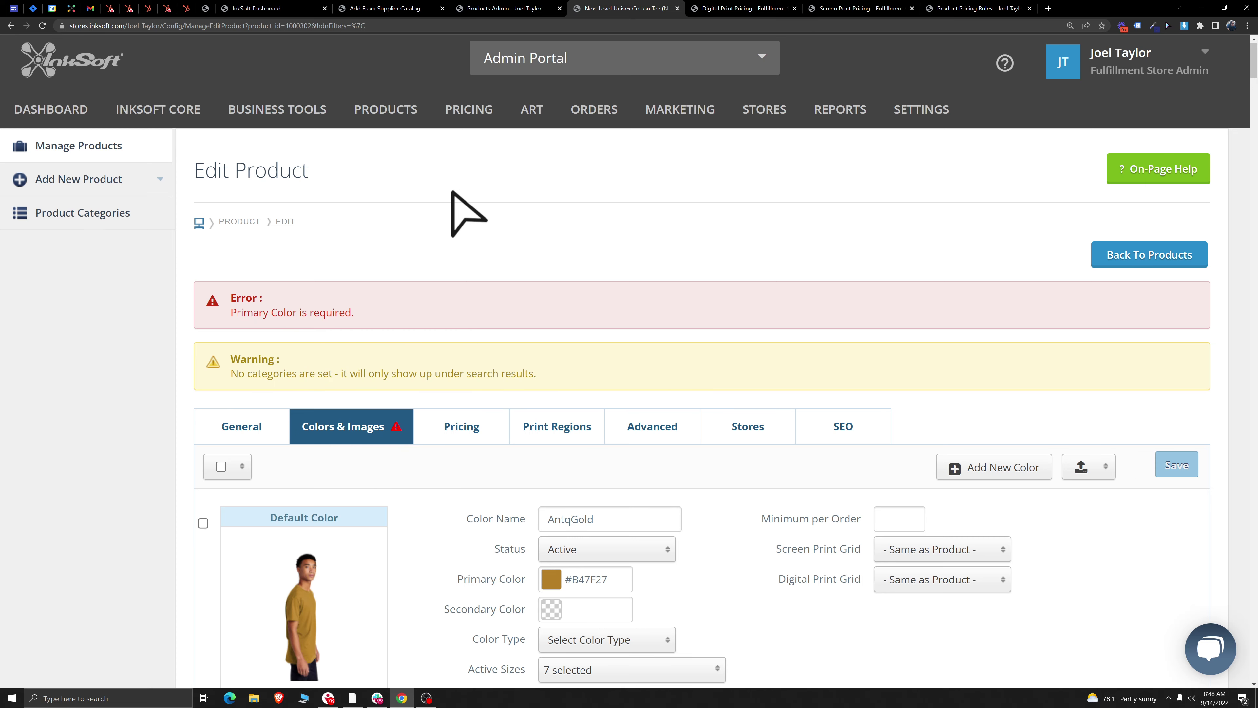
pyautogui.scroll(-2, 469, 213)
# Step: Switch to the InkSoft dashboard and open the Quality Clothing store in a new browser tab
pyautogui.click(267, 8)
pyautogui.scroll(-3, 431, 431)
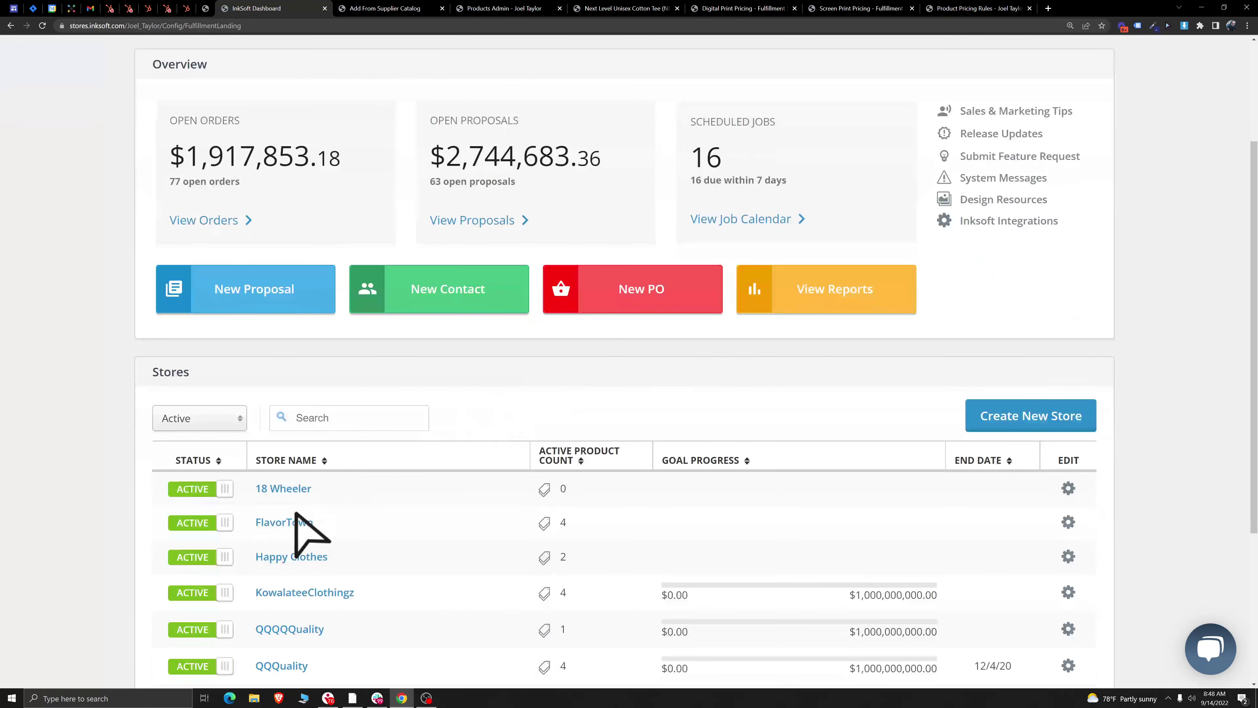
pyautogui.scroll(-2, 341, 570)
pyautogui.rightClick(284, 622)
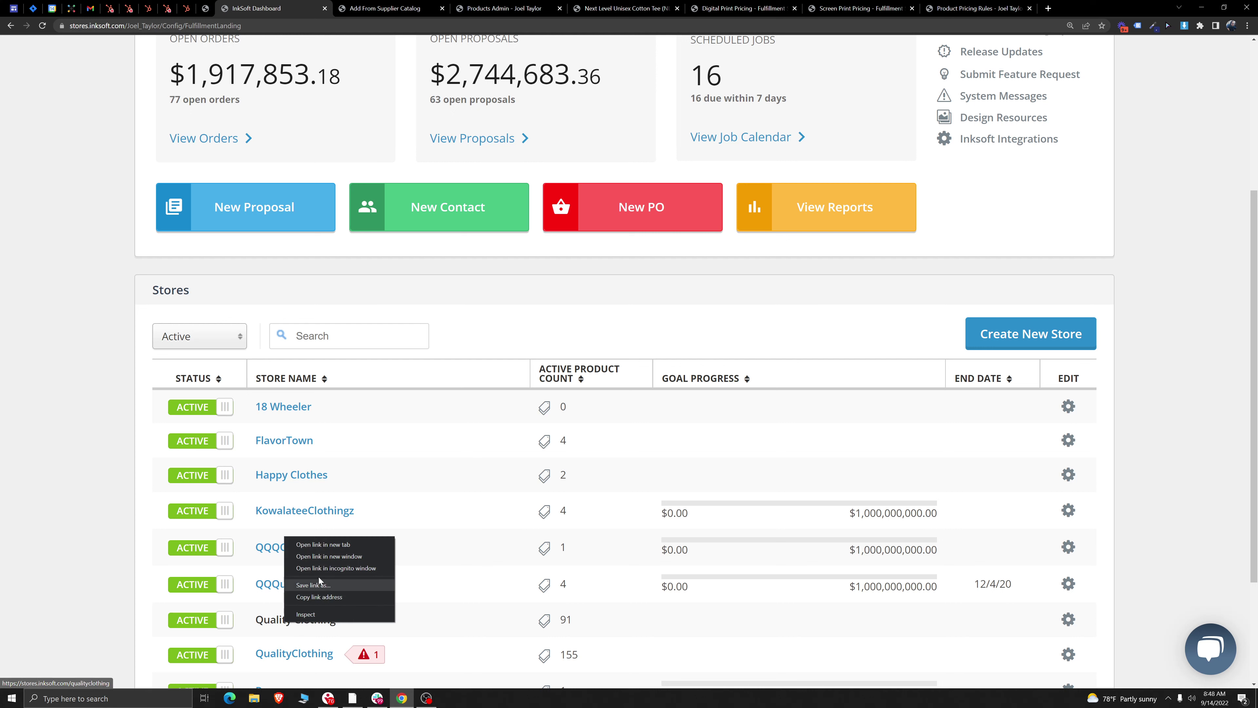
pyautogui.click(324, 547)
pyautogui.hotkey('ctrl', 'Tab')
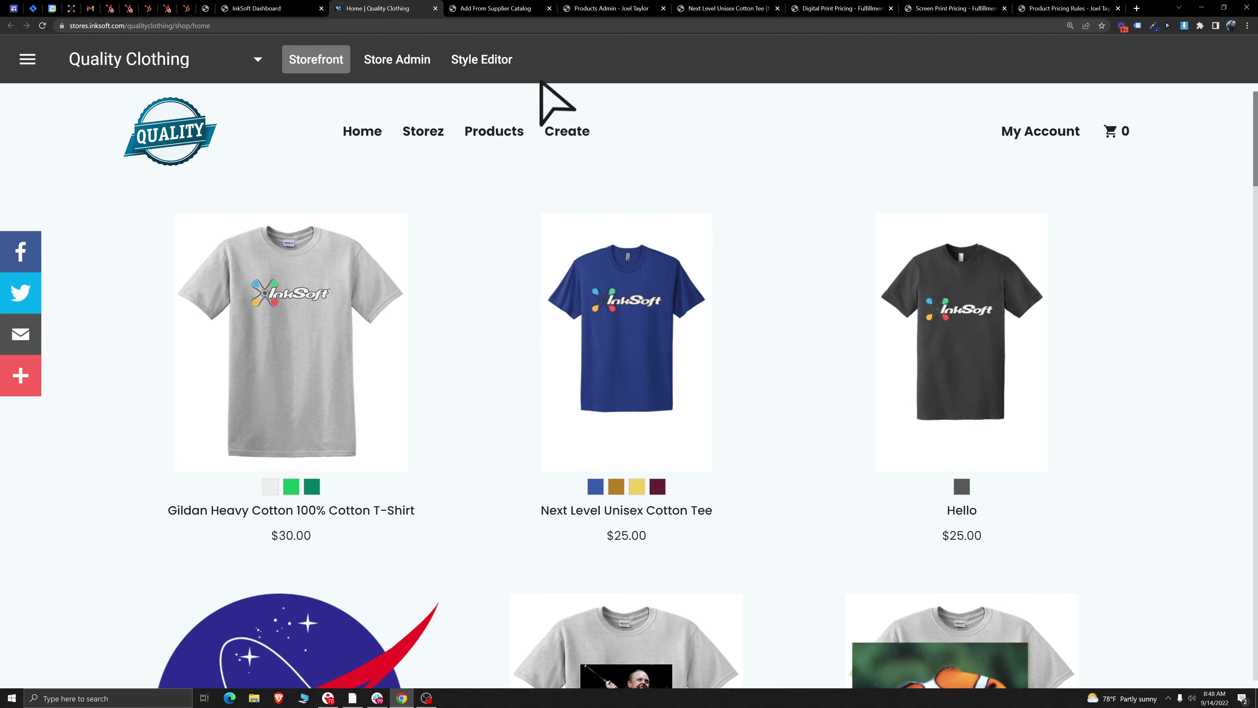
# Step: Return to the Next Level Unisex Cotton Tee and follow the error to the color lacking a primary color
pyautogui.click(488, 6)
pyautogui.click(725, 7)
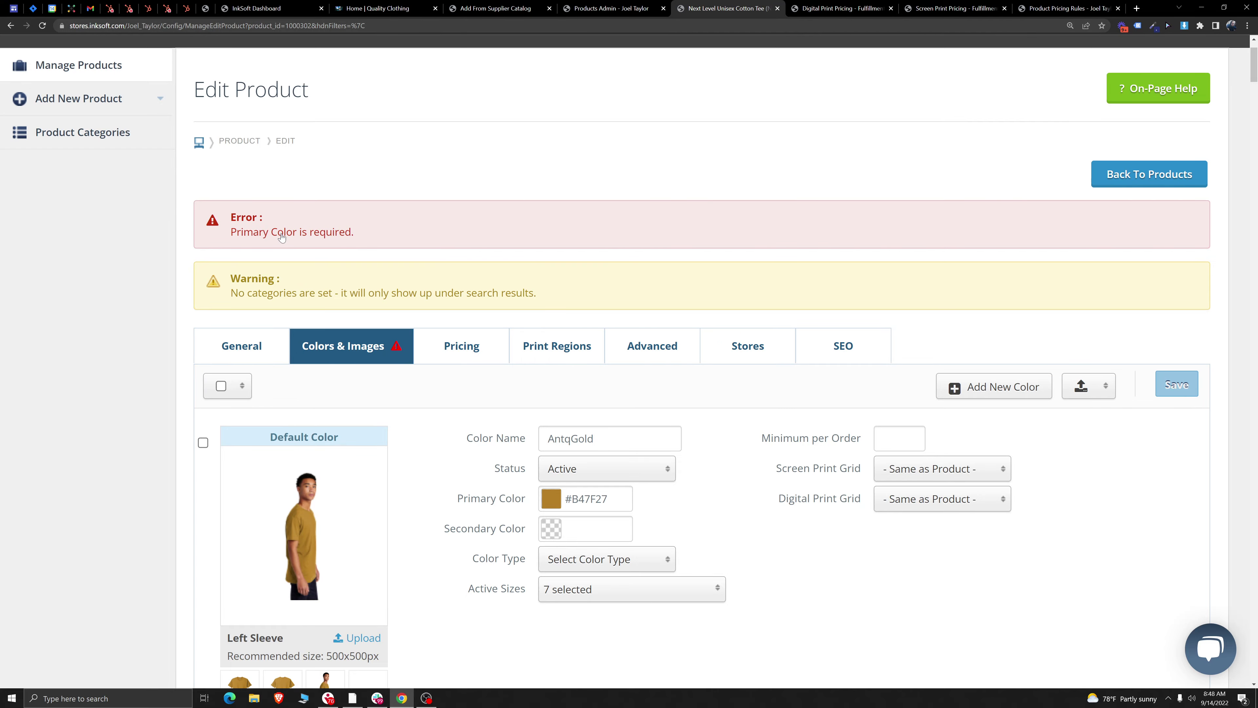
pyautogui.click(255, 237)
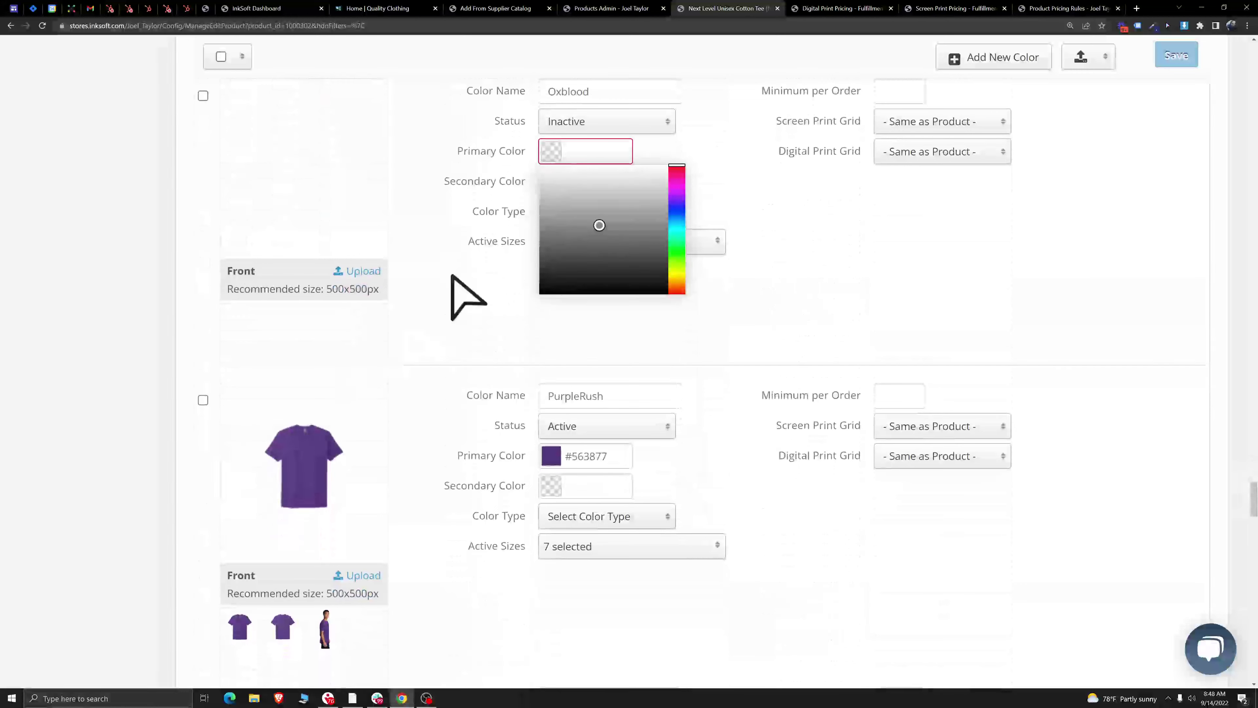
pyautogui.click(418, 289)
pyautogui.scroll(3, 421, 293)
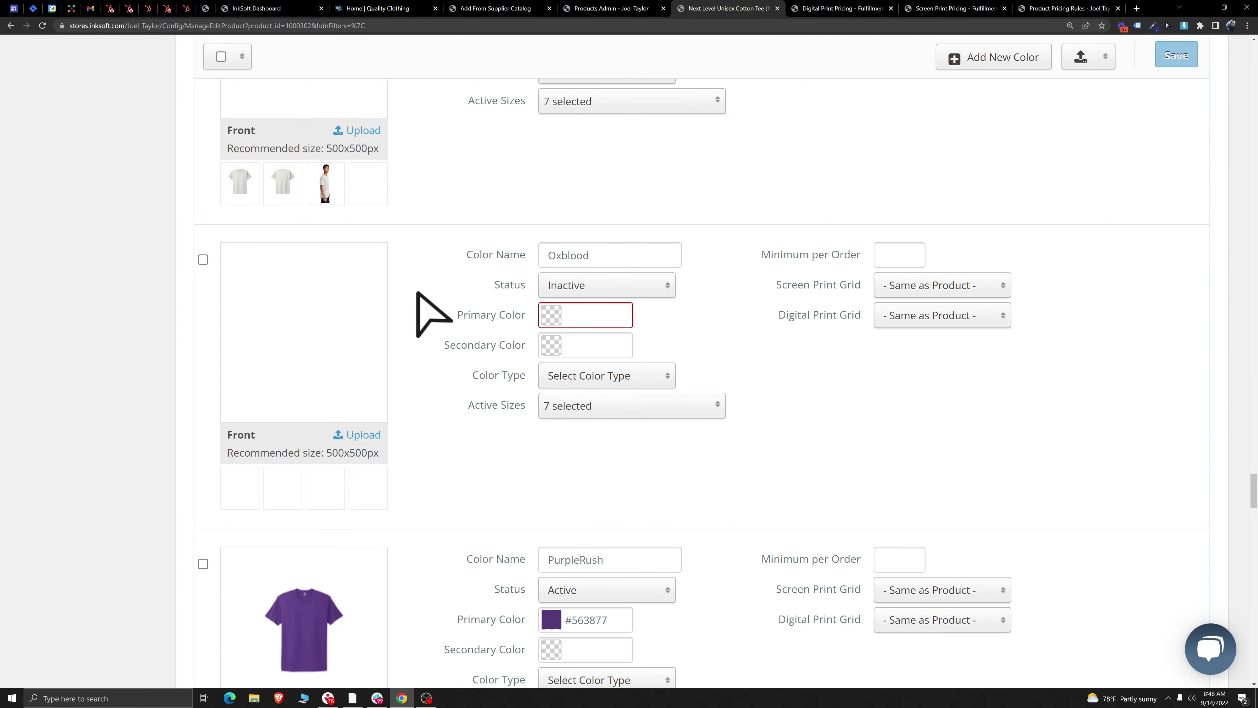
# Step: Set the Oxblood color's primary color to the red #D04F4F
pyautogui.click(552, 317)
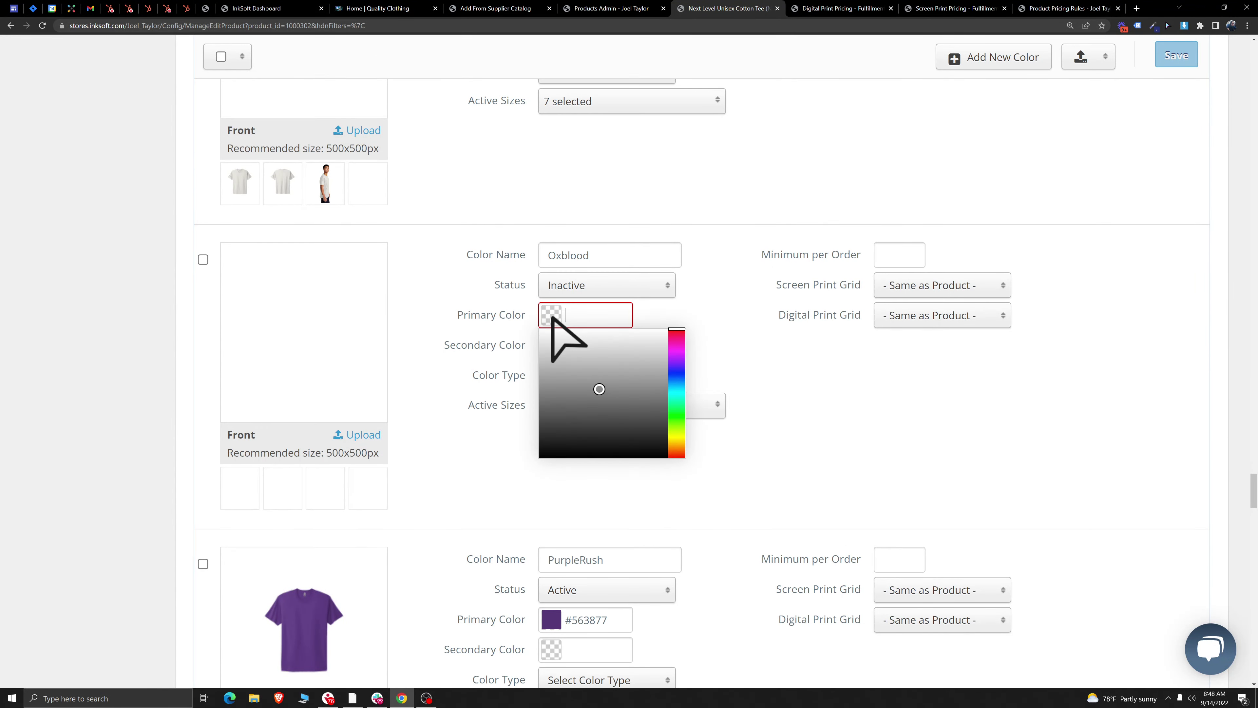
pyautogui.click(679, 337)
pyautogui.moveTo(614, 372); pyautogui.dragTo(621, 351)
pyautogui.click(758, 355)
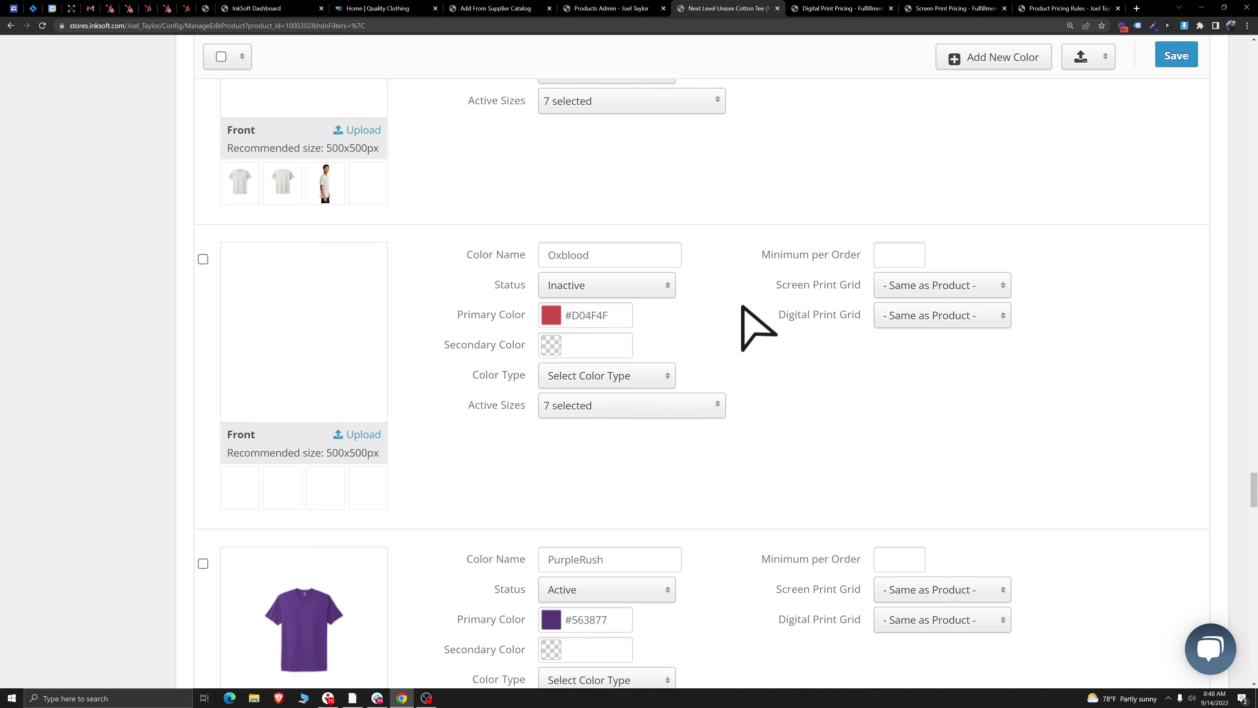
pyautogui.click(1174, 57)
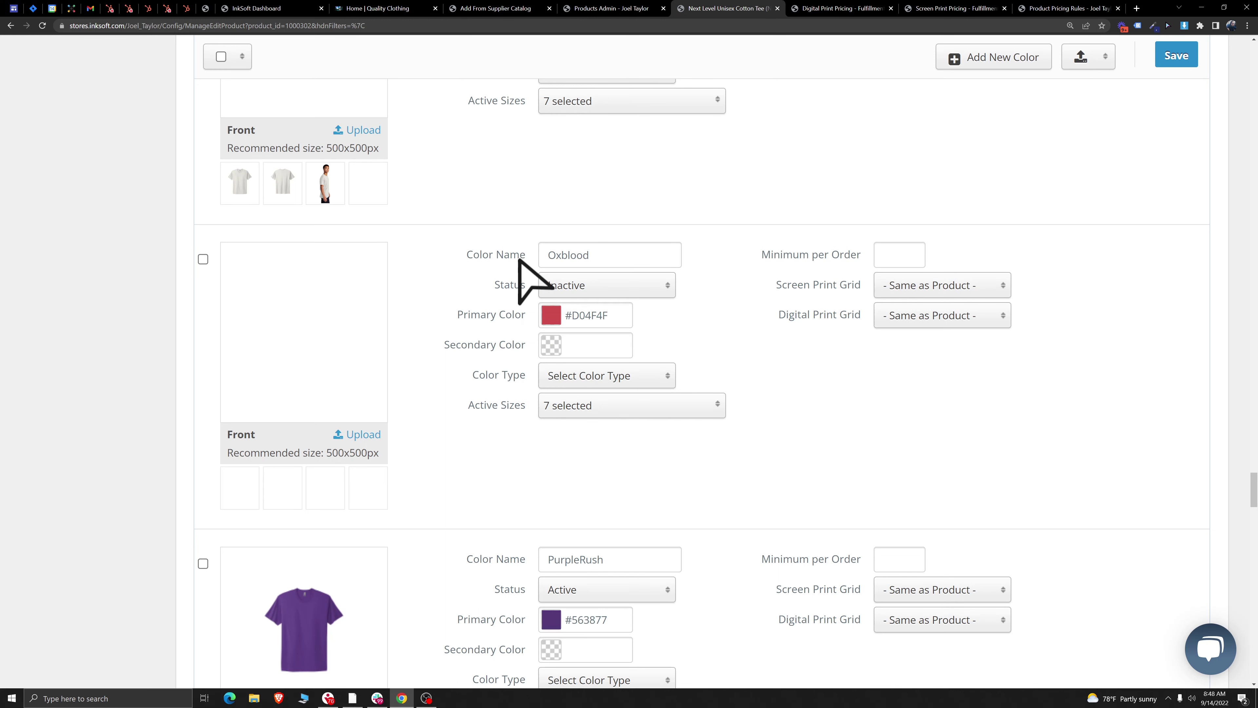
pyautogui.doubleClick(580, 260)
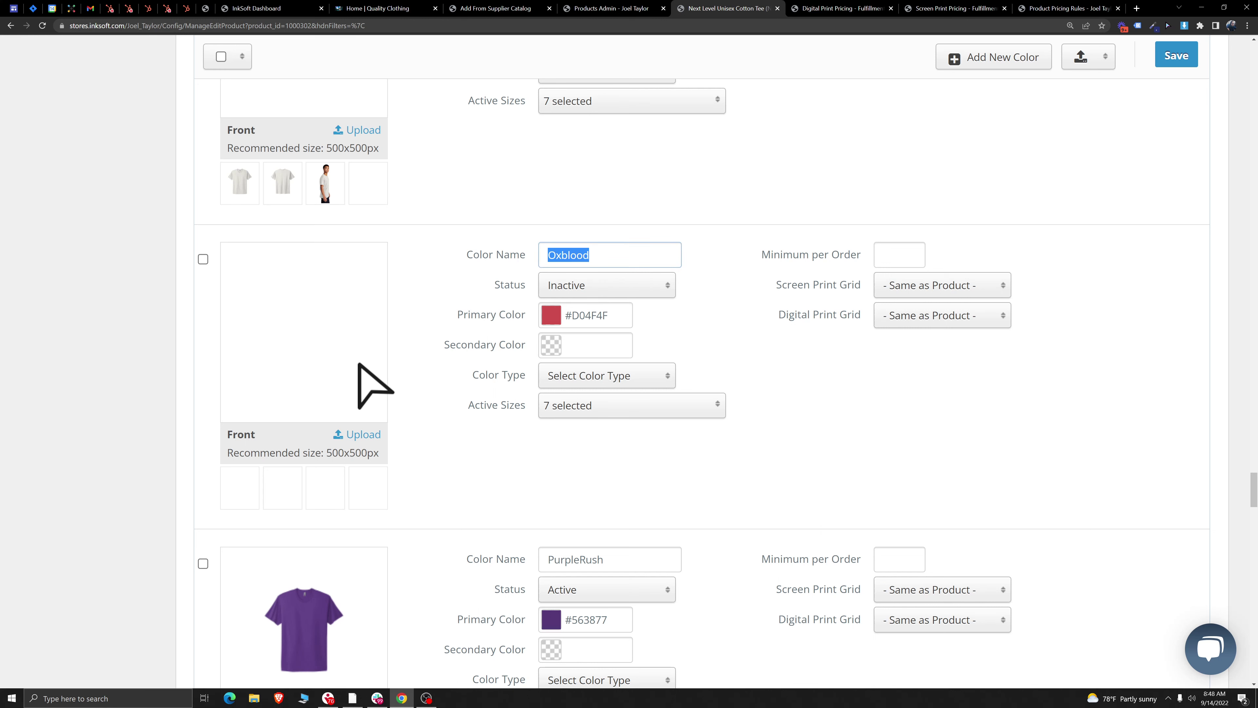
pyautogui.click(442, 322)
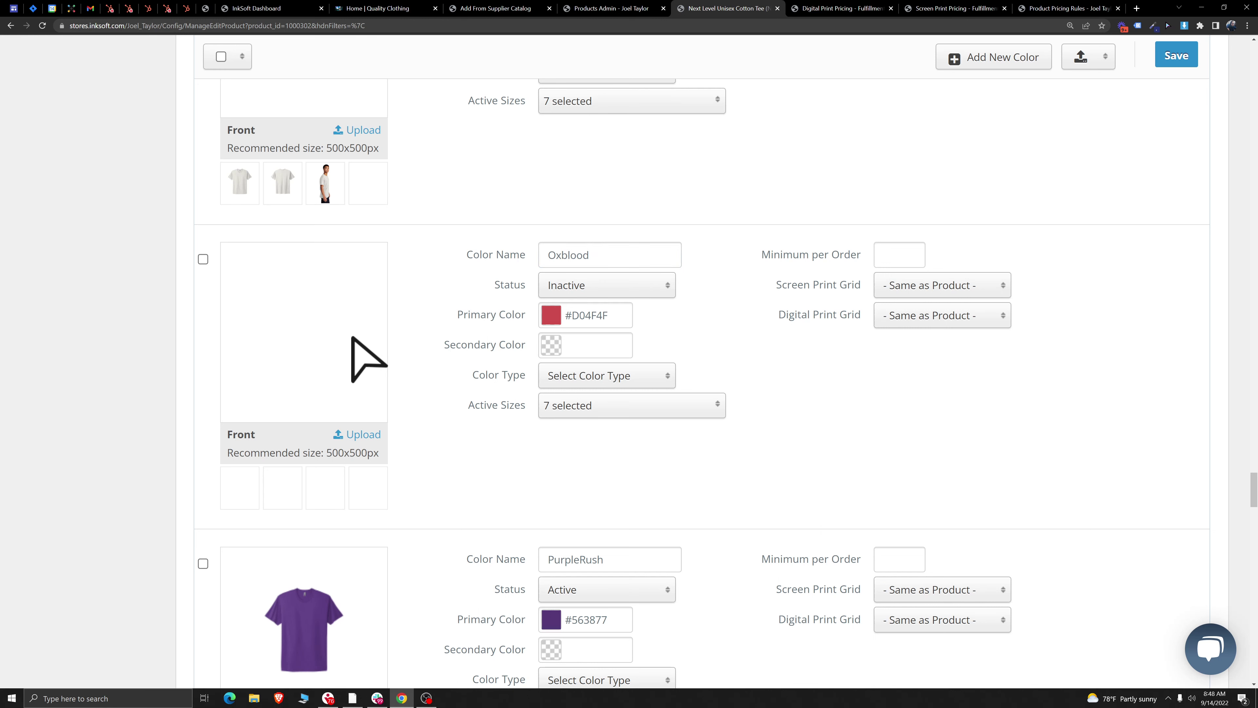
# Step: Delete the Oxblood color from the product and save the product
pyautogui.click(203, 259)
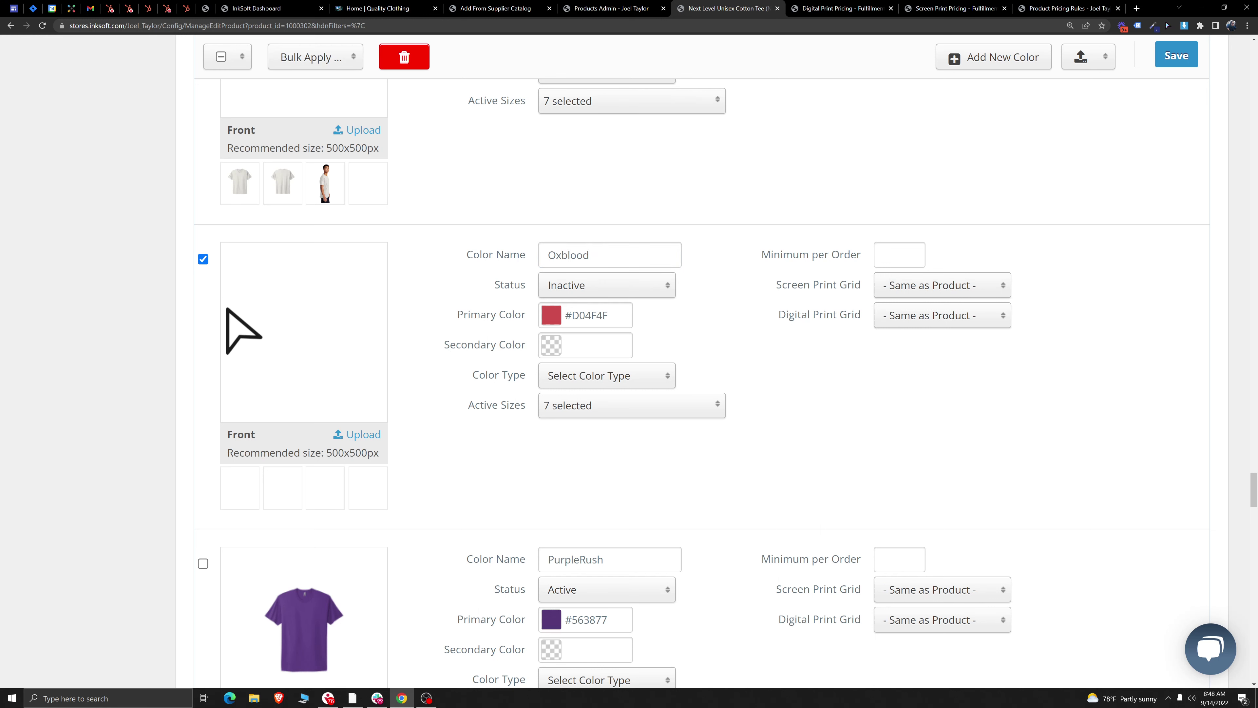
pyautogui.click(405, 57)
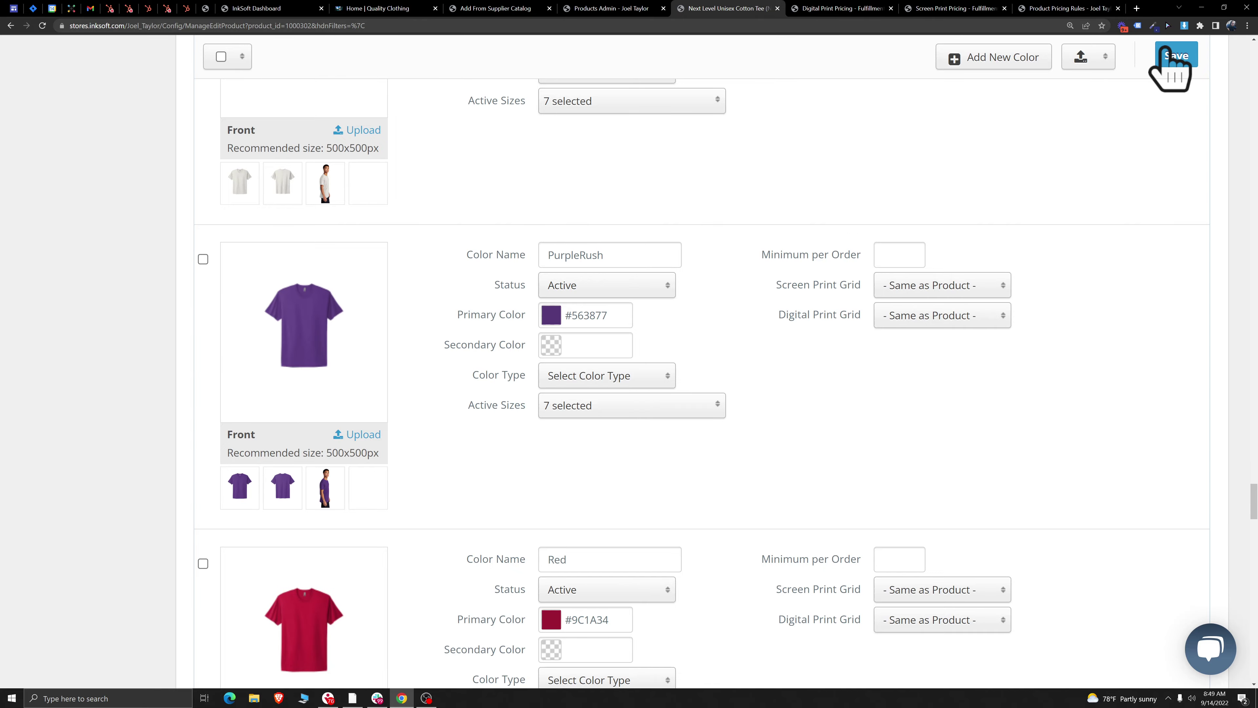
pyautogui.click(1169, 55)
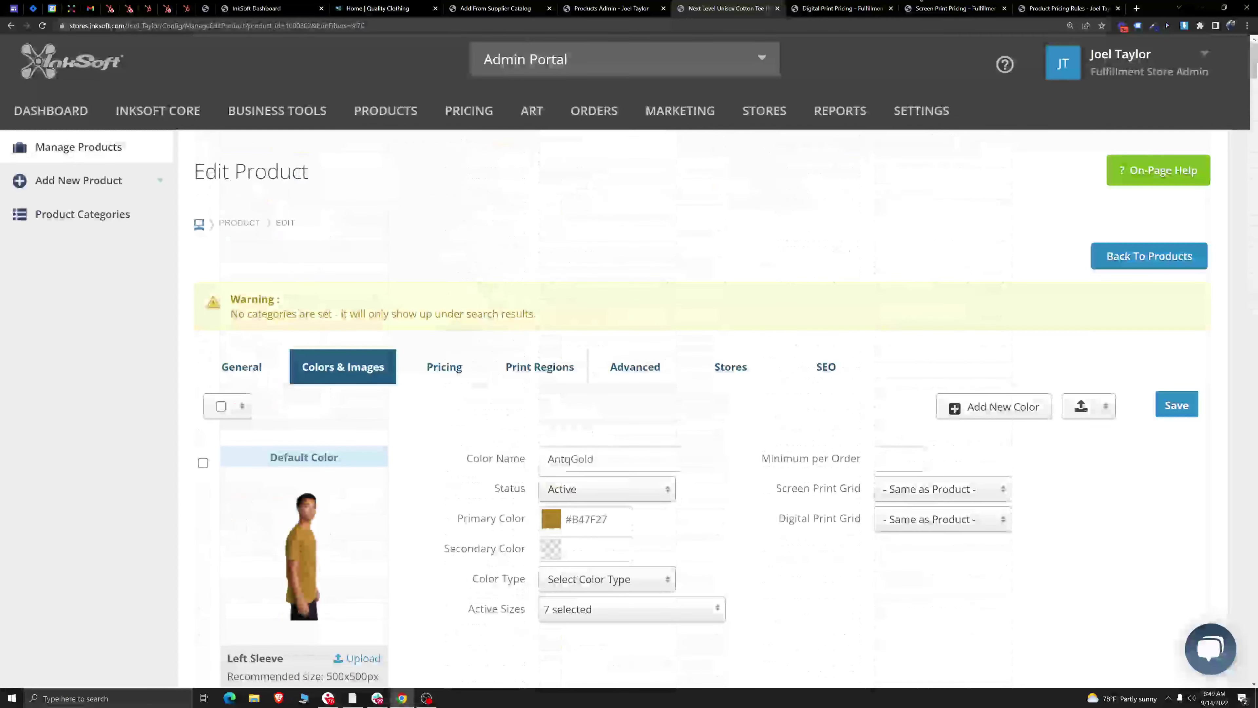
pyautogui.click(1178, 408)
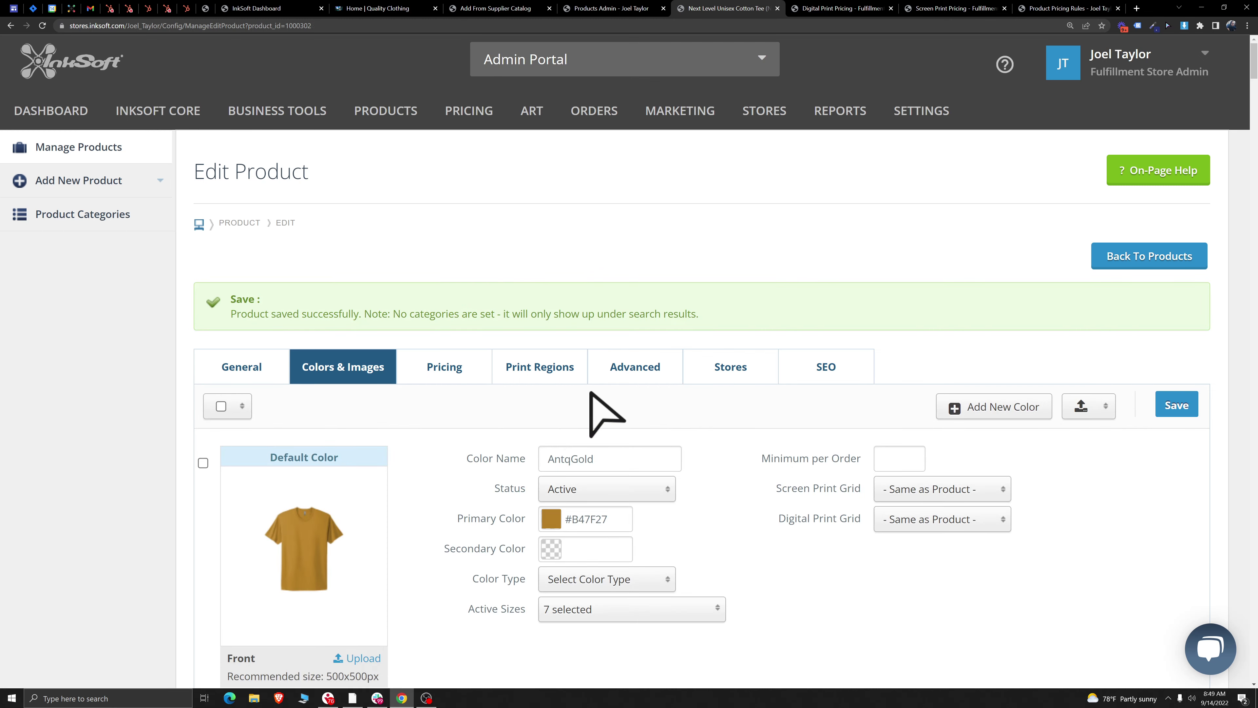
# Step: Open the product's advanced inventory settings and review the Do not Enforce Inventory option
pyautogui.click(630, 380)
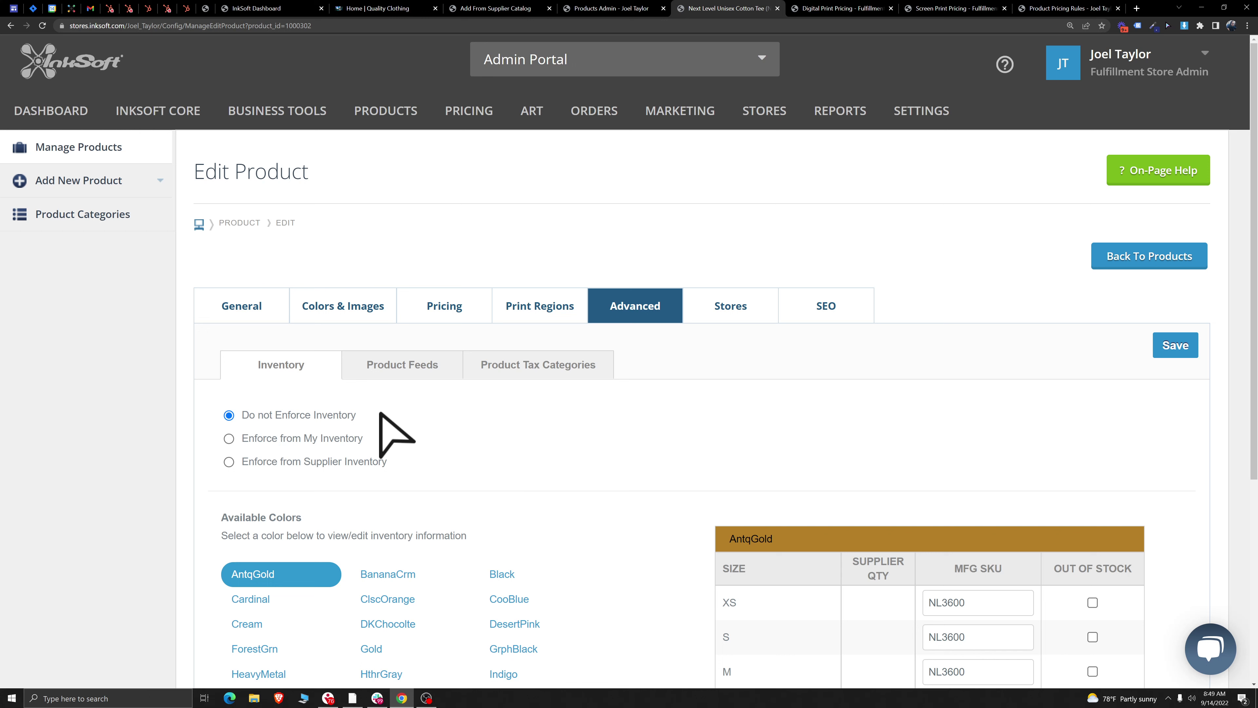
pyautogui.moveTo(357, 421); pyautogui.dragTo(243, 422)
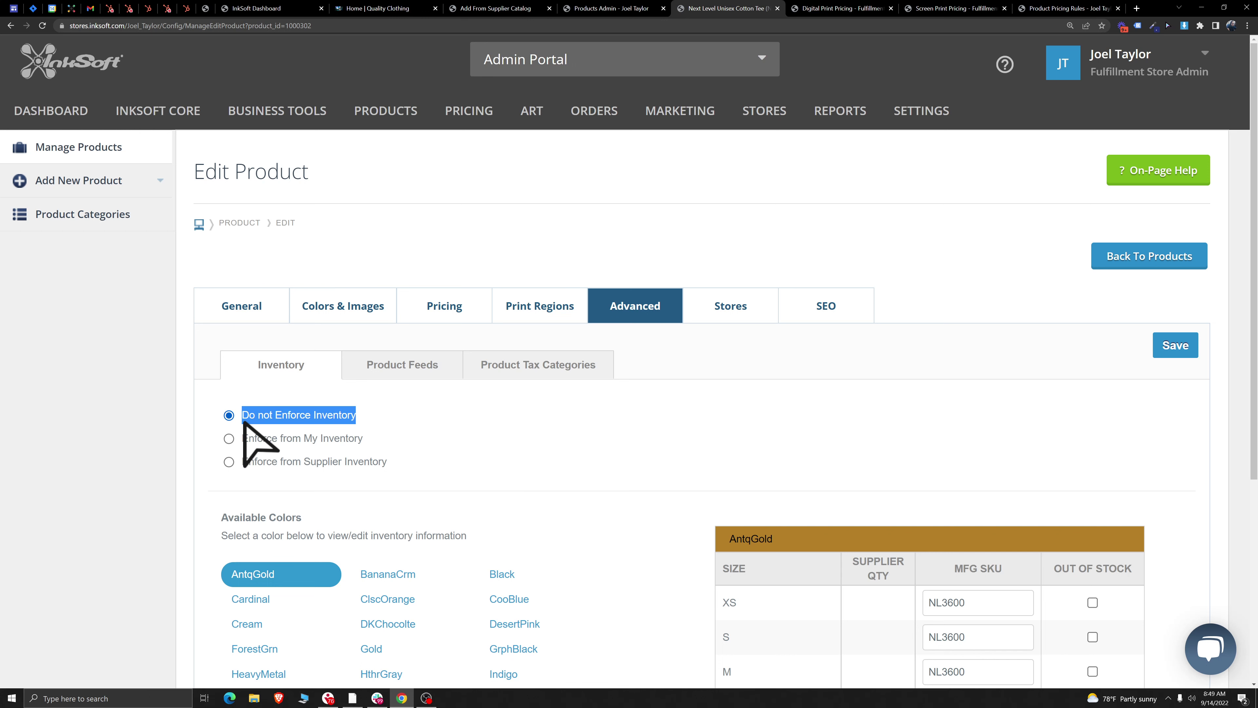
pyautogui.click(479, 422)
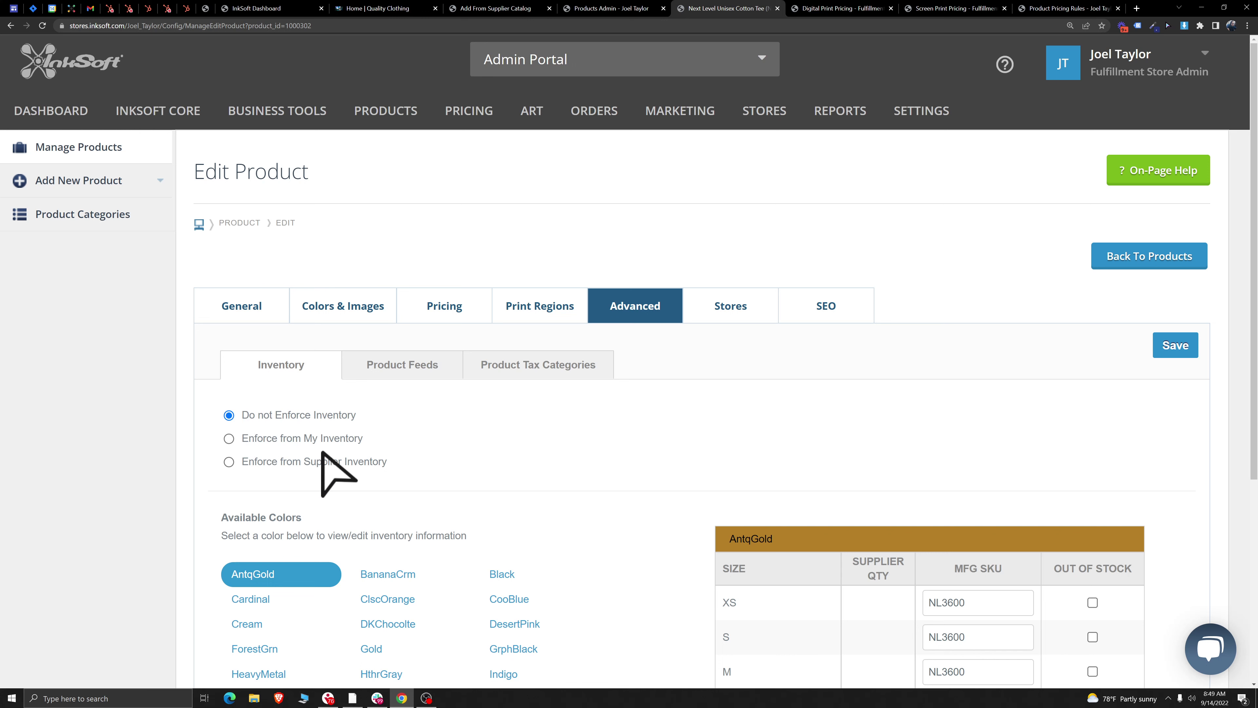
# Step: Set the product's inventory option to Enforce from Supplier Inventory
pyautogui.click(228, 462)
pyautogui.scroll(-3, 553, 478)
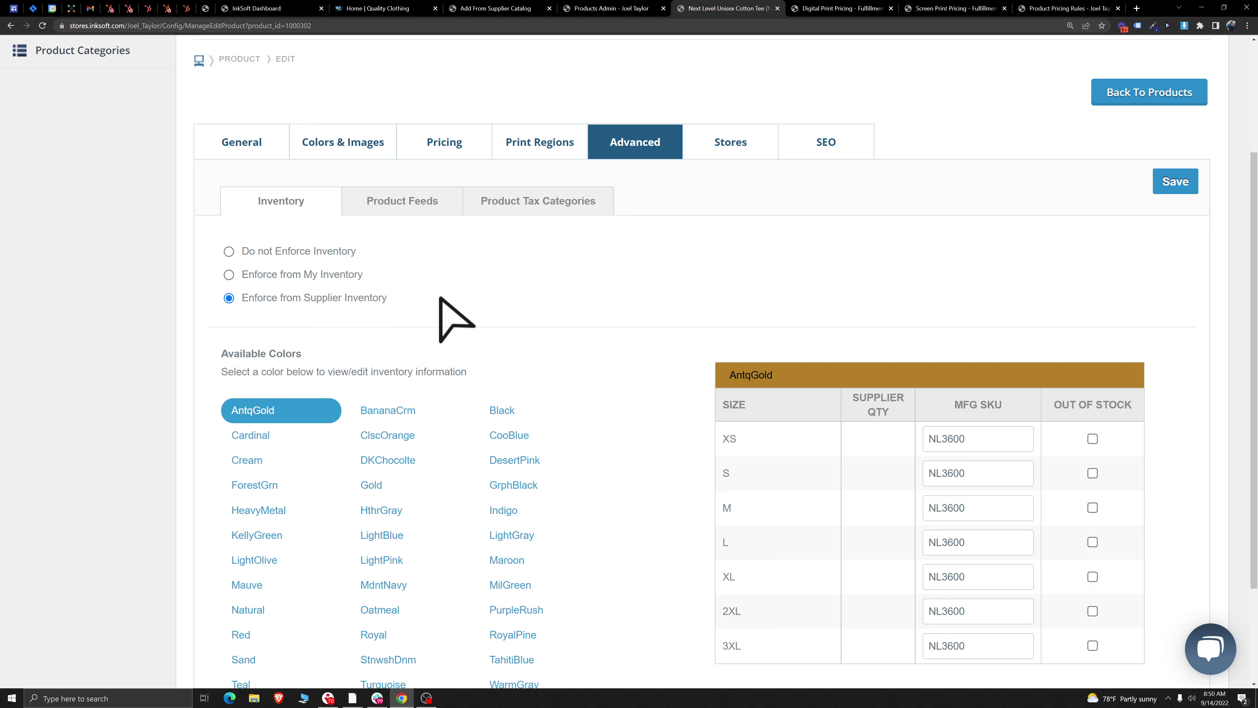
pyautogui.moveTo(243, 296); pyautogui.dragTo(402, 309)
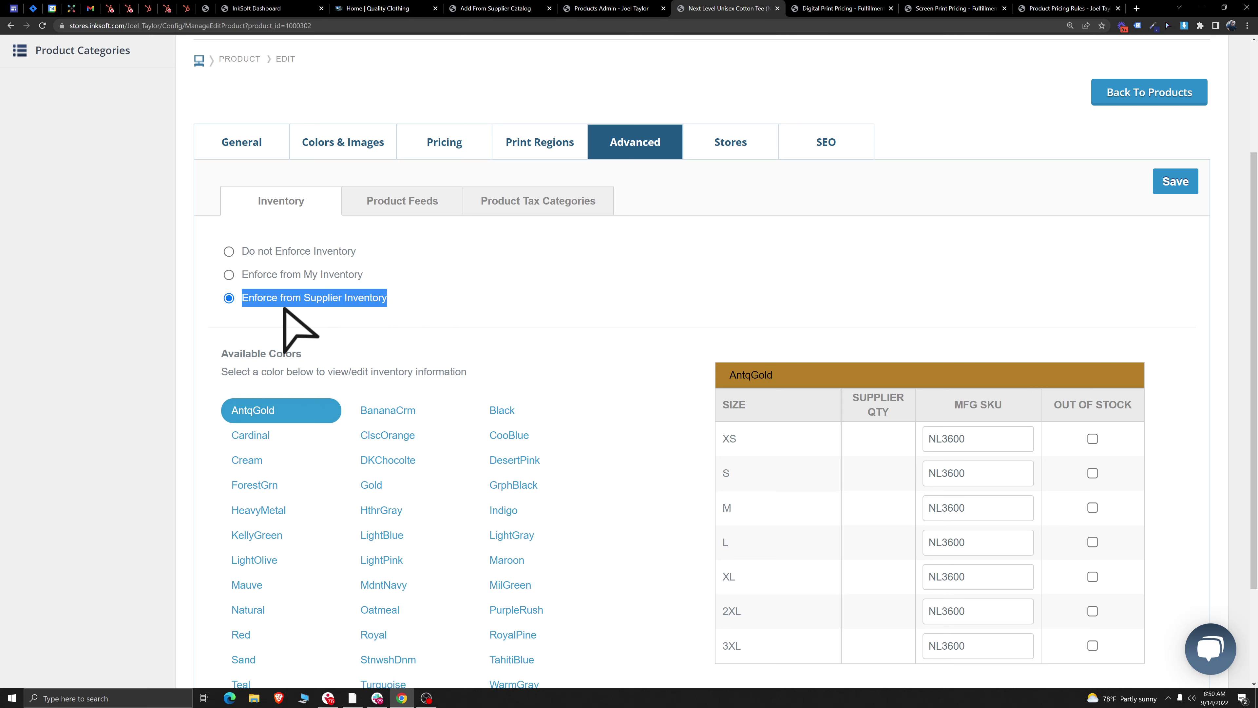
pyautogui.click(452, 299)
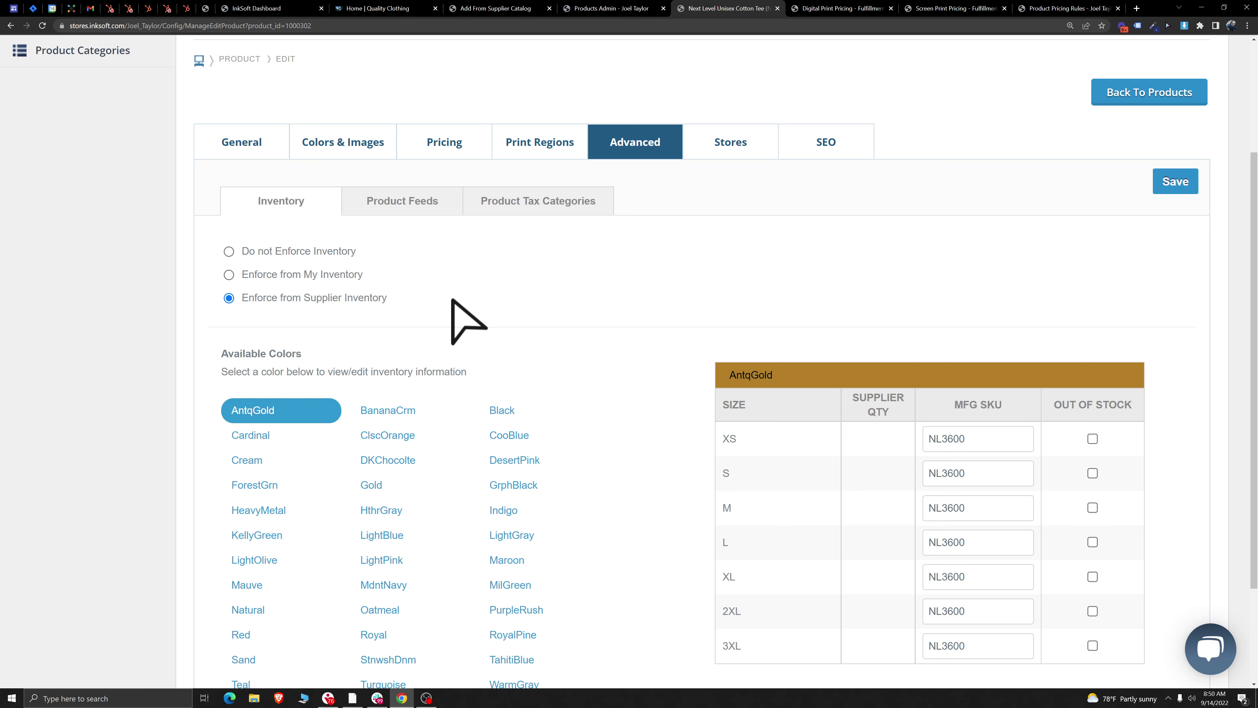
# Step: Check the supplier in the product's general details and return to the supplier inventory option
pyautogui.click(241, 145)
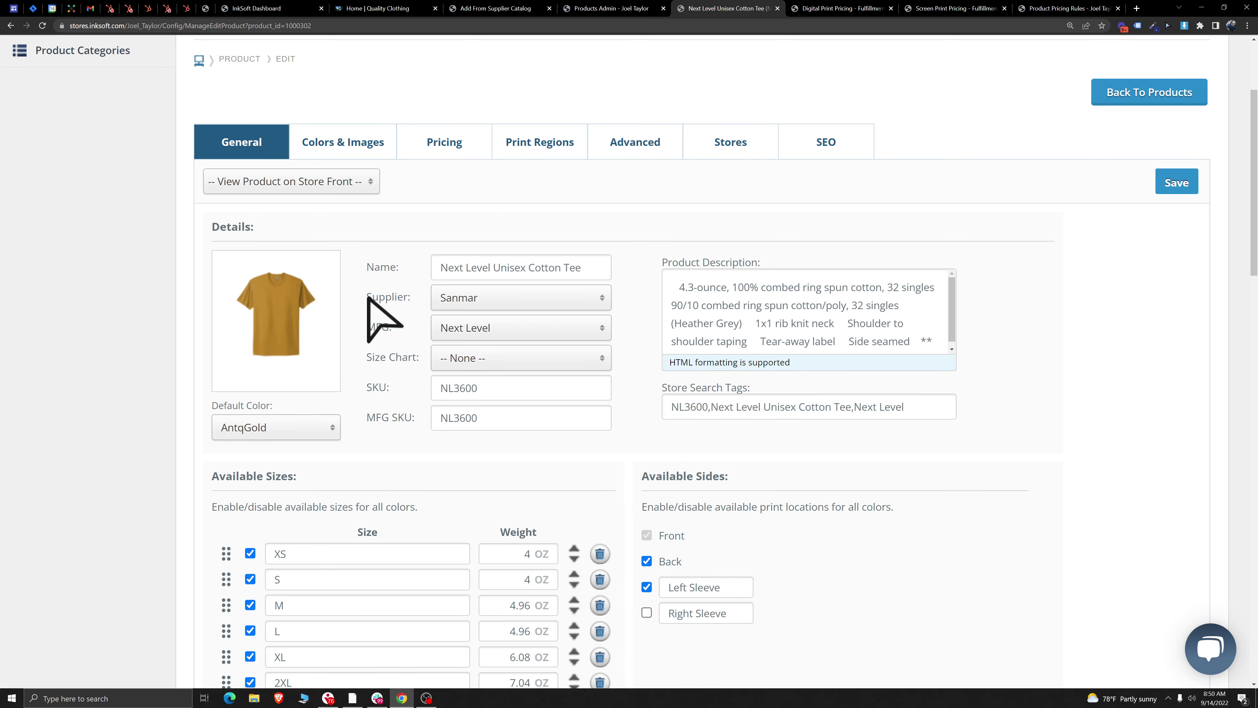
pyautogui.moveTo(368, 297); pyautogui.dragTo(411, 302)
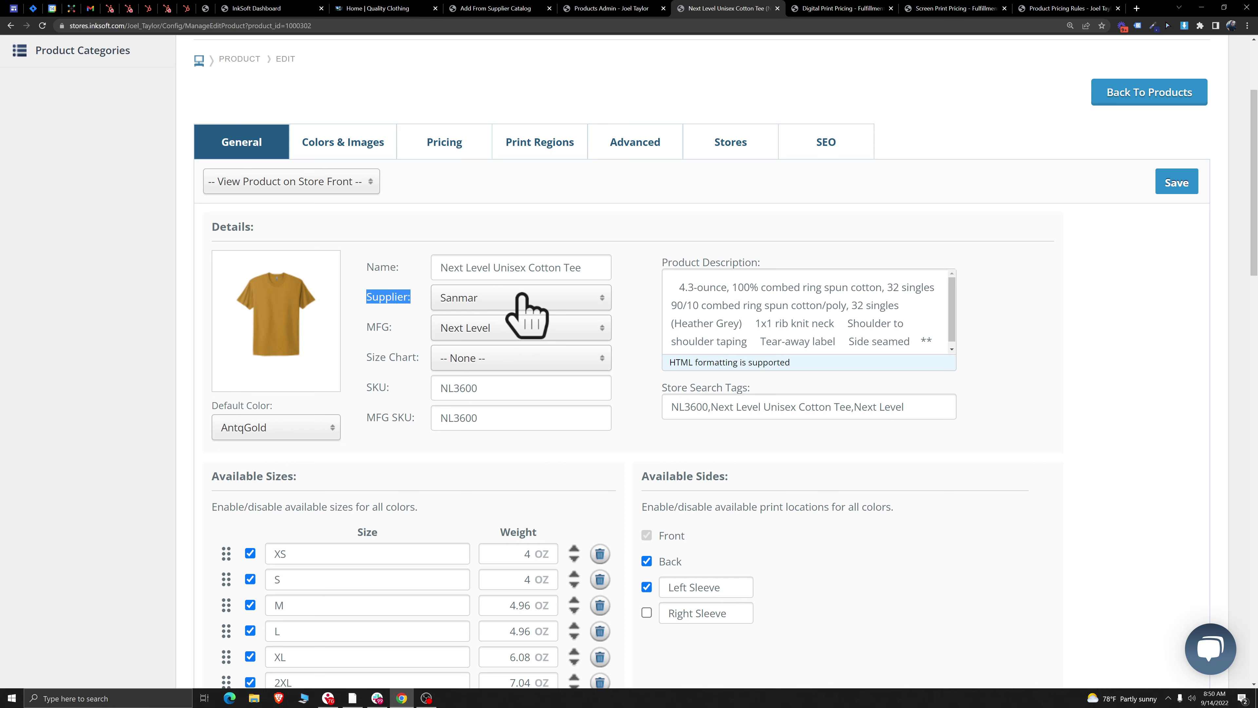
pyautogui.click(637, 149)
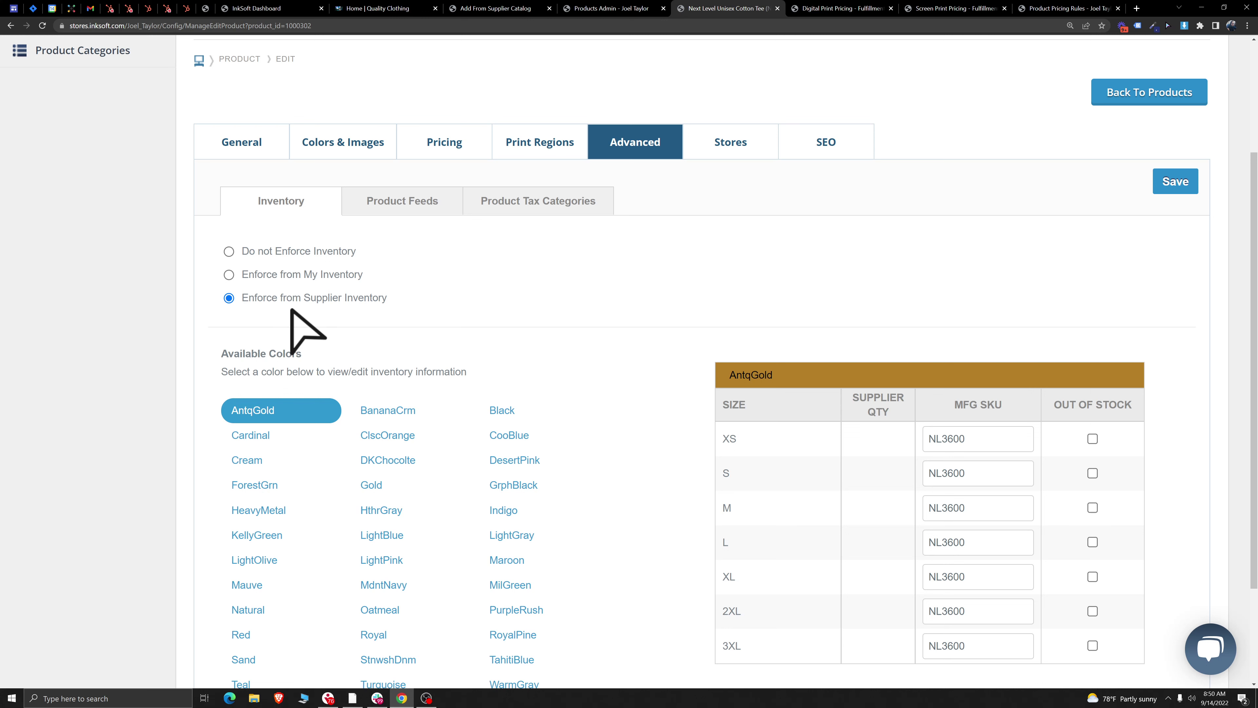
pyautogui.moveTo(289, 298); pyautogui.dragTo(399, 296)
pyautogui.click(401, 297)
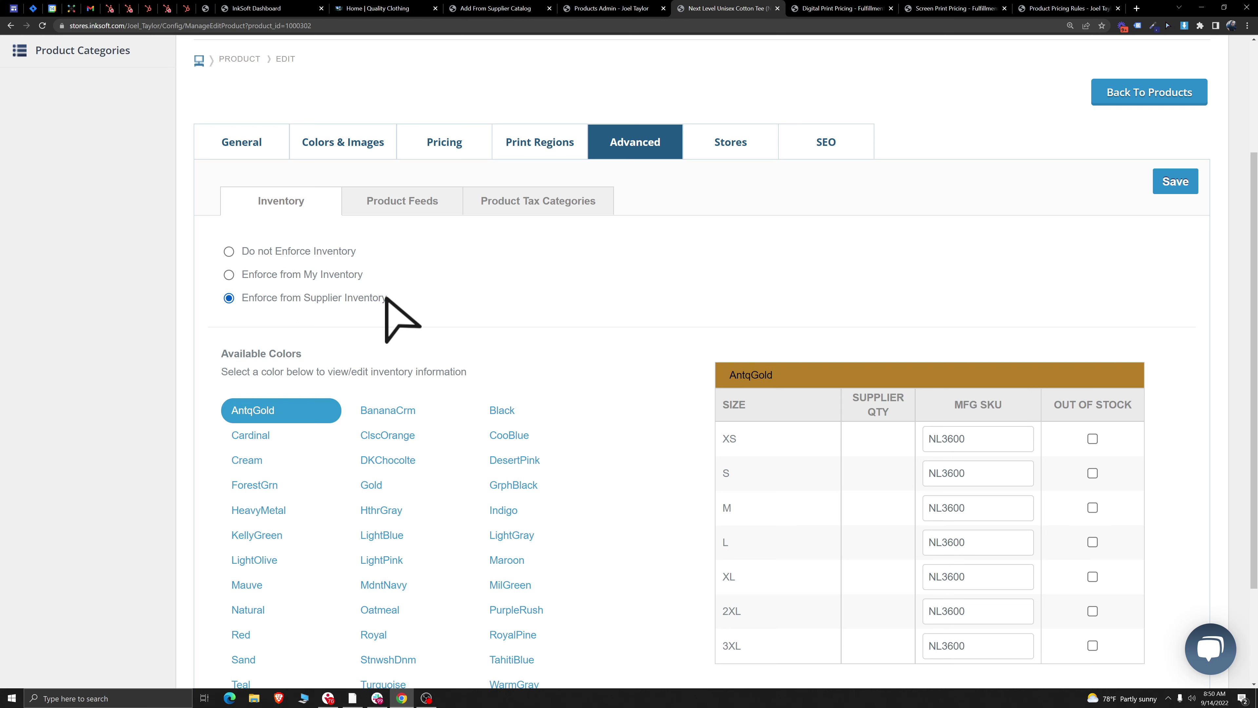
pyautogui.moveTo(387, 298); pyautogui.dragTo(304, 297)
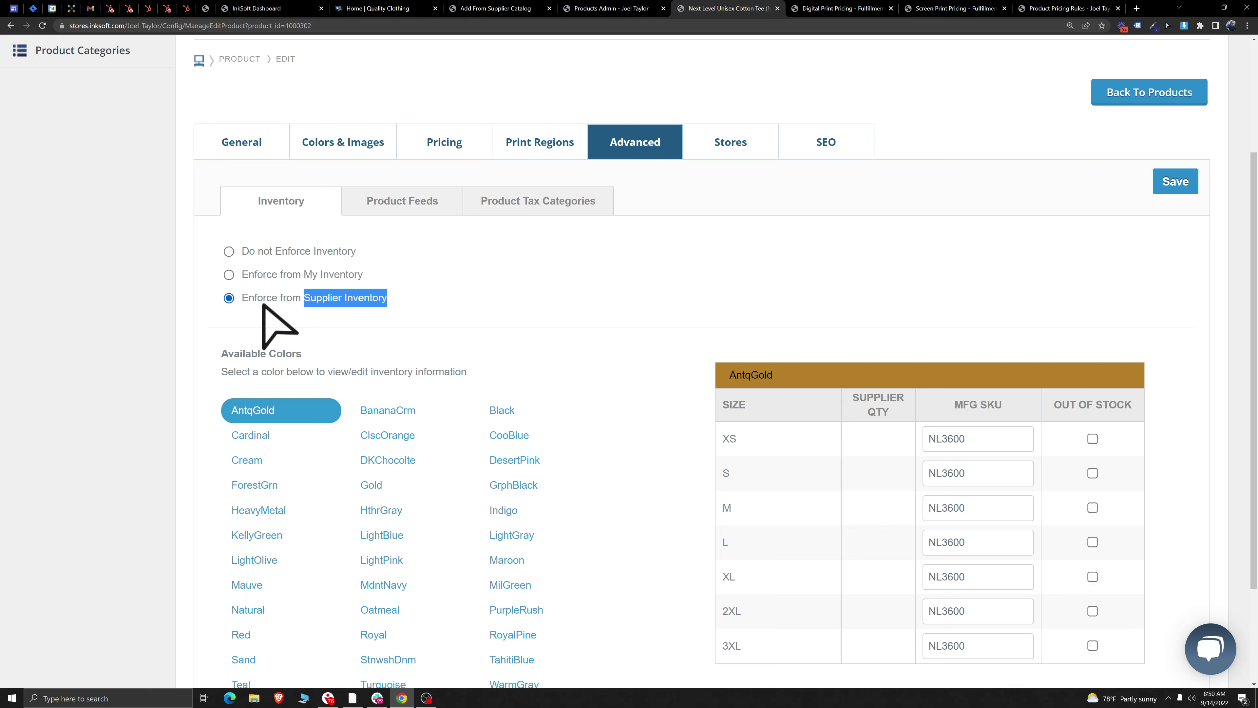
# Step: Set the inventory option to Enforce from My Inventory and show the AntqGold color's stock table
pyautogui.click(228, 274)
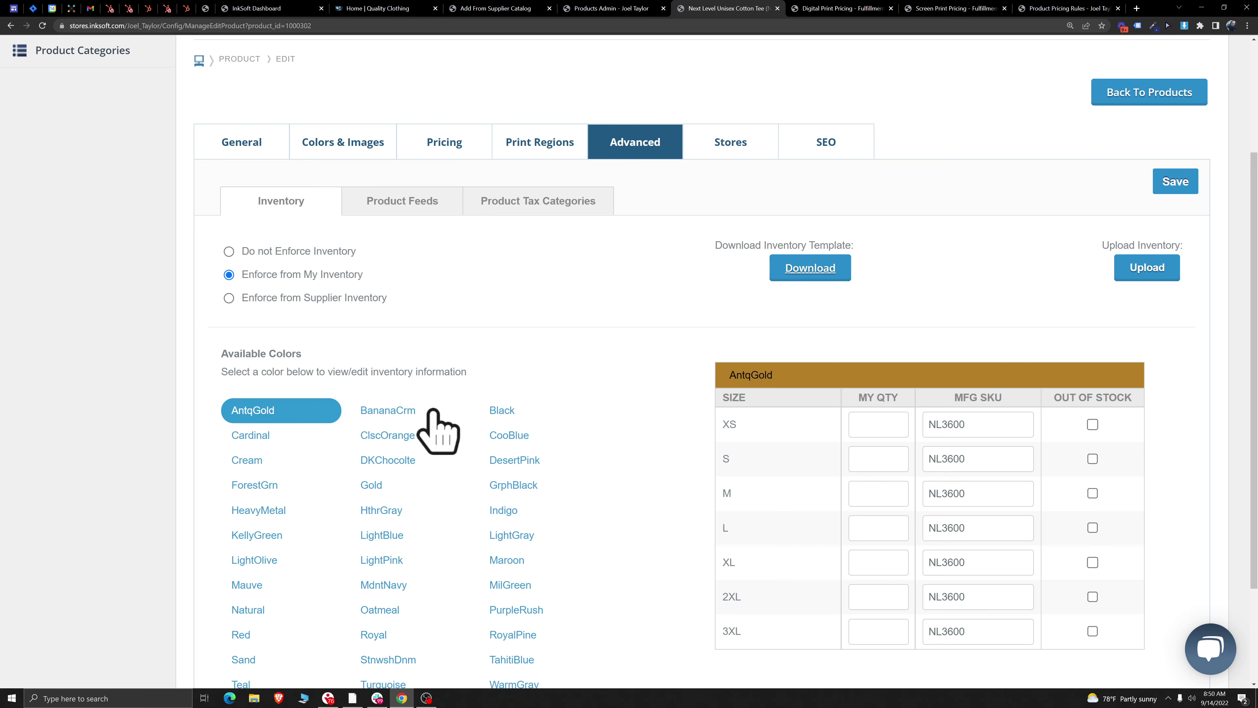
pyautogui.click(250, 435)
pyautogui.click(265, 415)
# Step: Go through the AntqGold quantity fields by size and enter 15 as the stock for XS
pyautogui.click(887, 429)
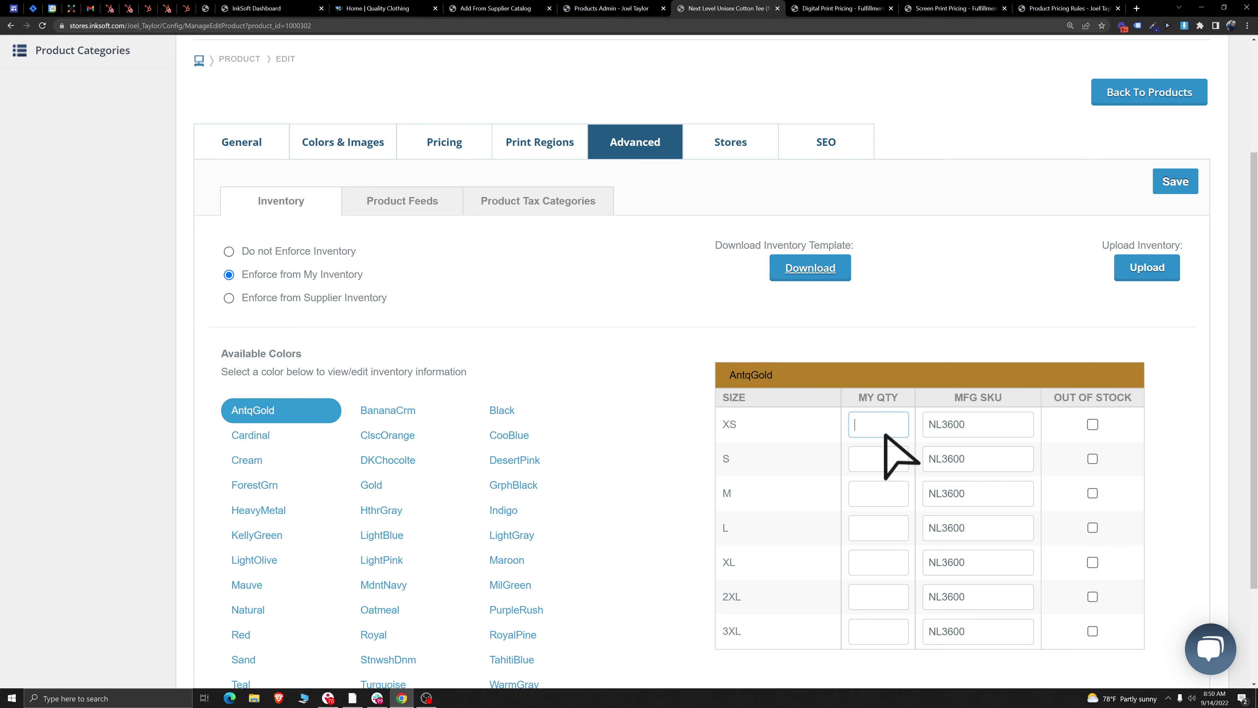
pyautogui.click(876, 465)
pyautogui.click(885, 496)
pyautogui.click(879, 528)
pyautogui.click(882, 563)
pyautogui.click(884, 597)
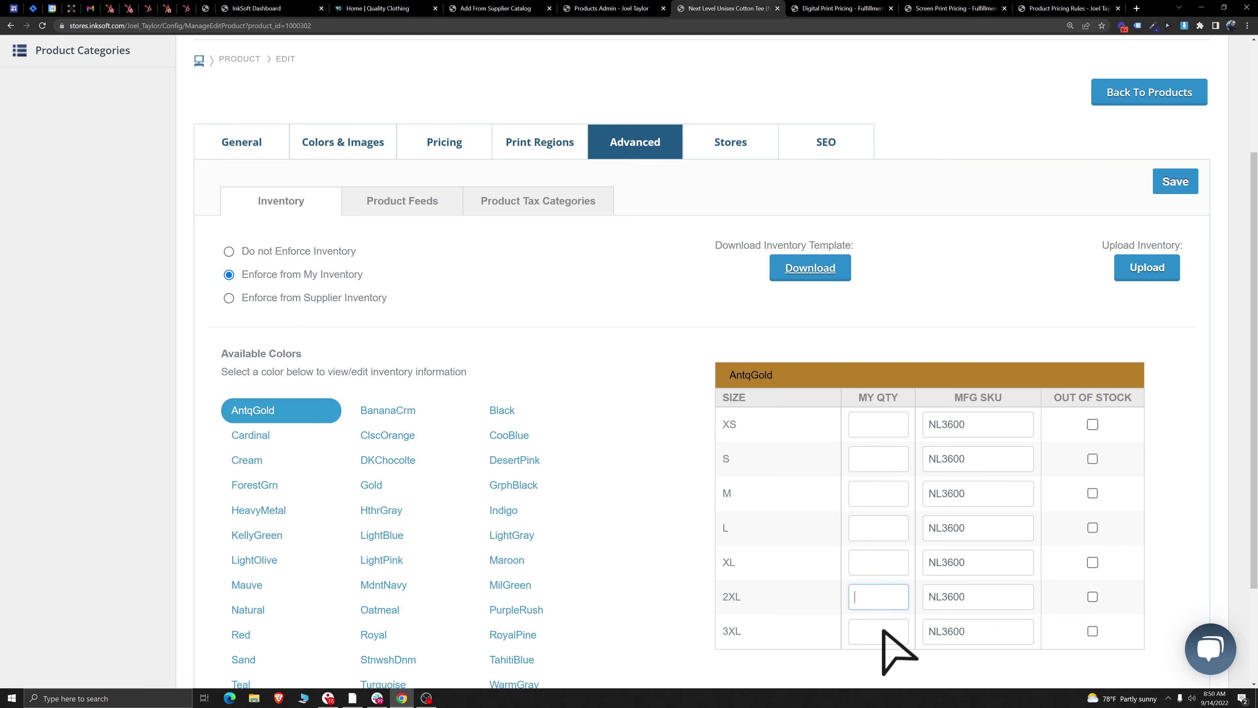
pyautogui.click(885, 632)
pyautogui.click(644, 422)
pyautogui.click(870, 429)
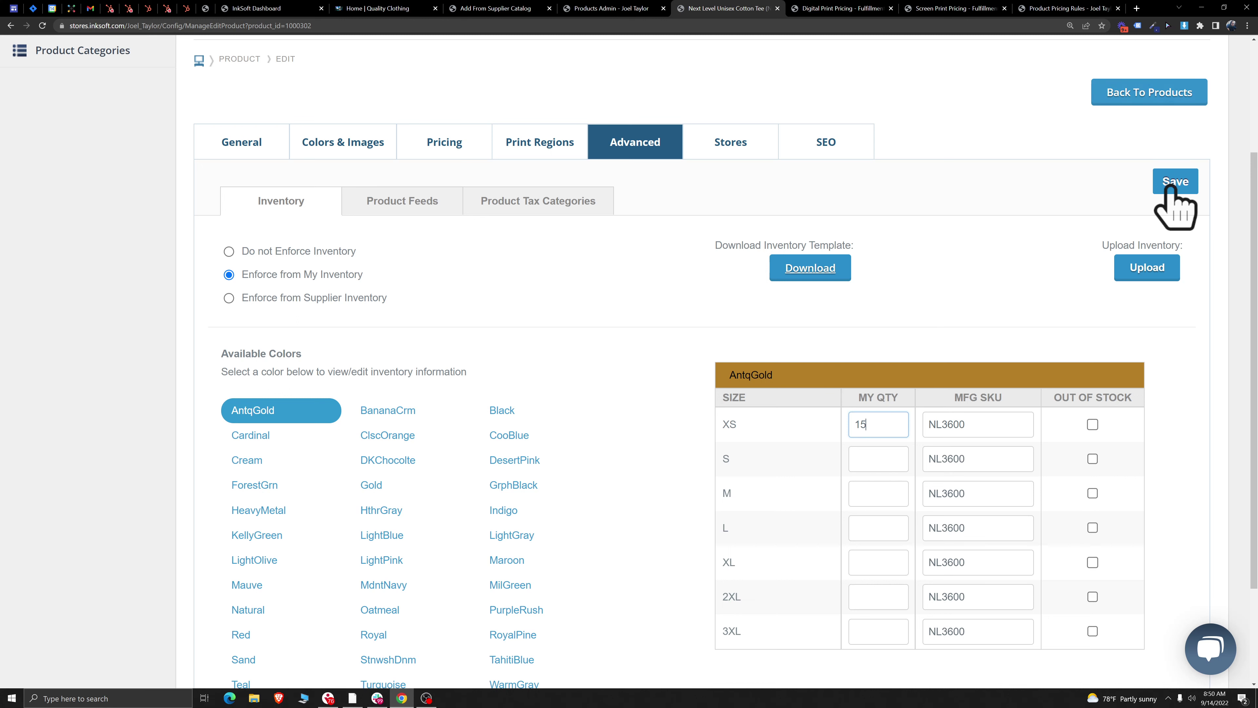
pyautogui.doubleClick(887, 426)
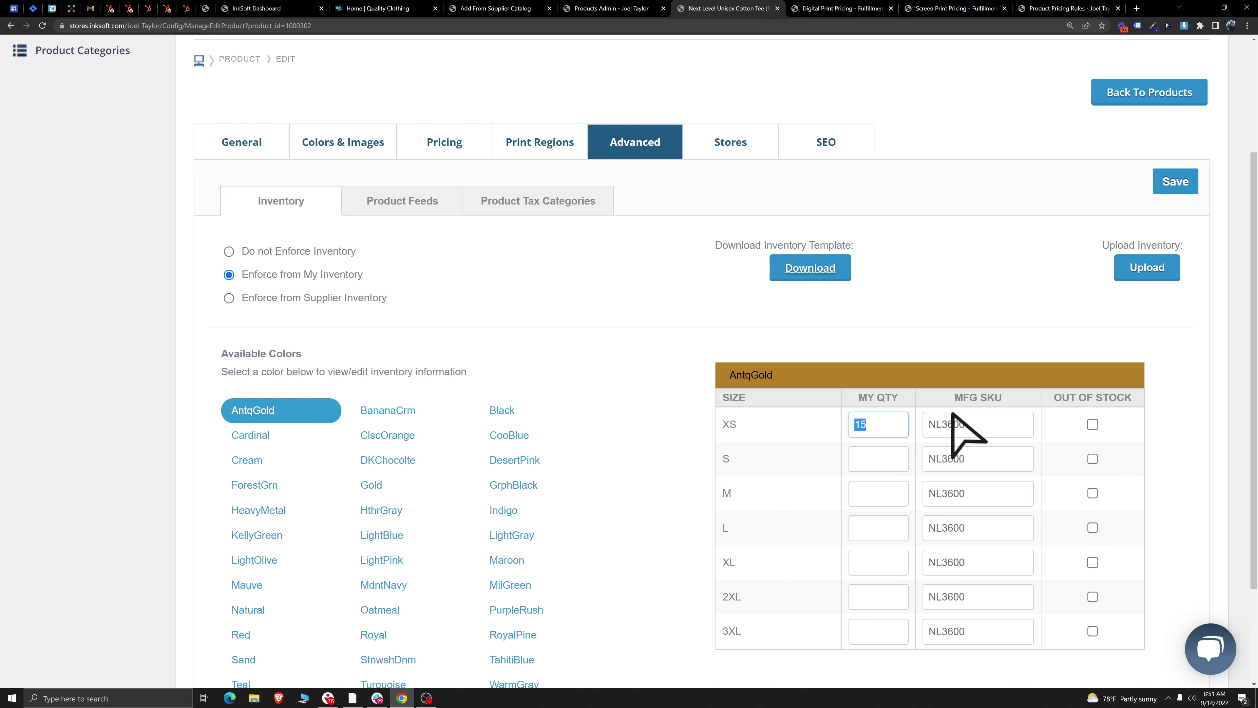
# Step: Try the out-of-stock mark on AntqGold size XS and clear it again
pyautogui.click(1092, 424)
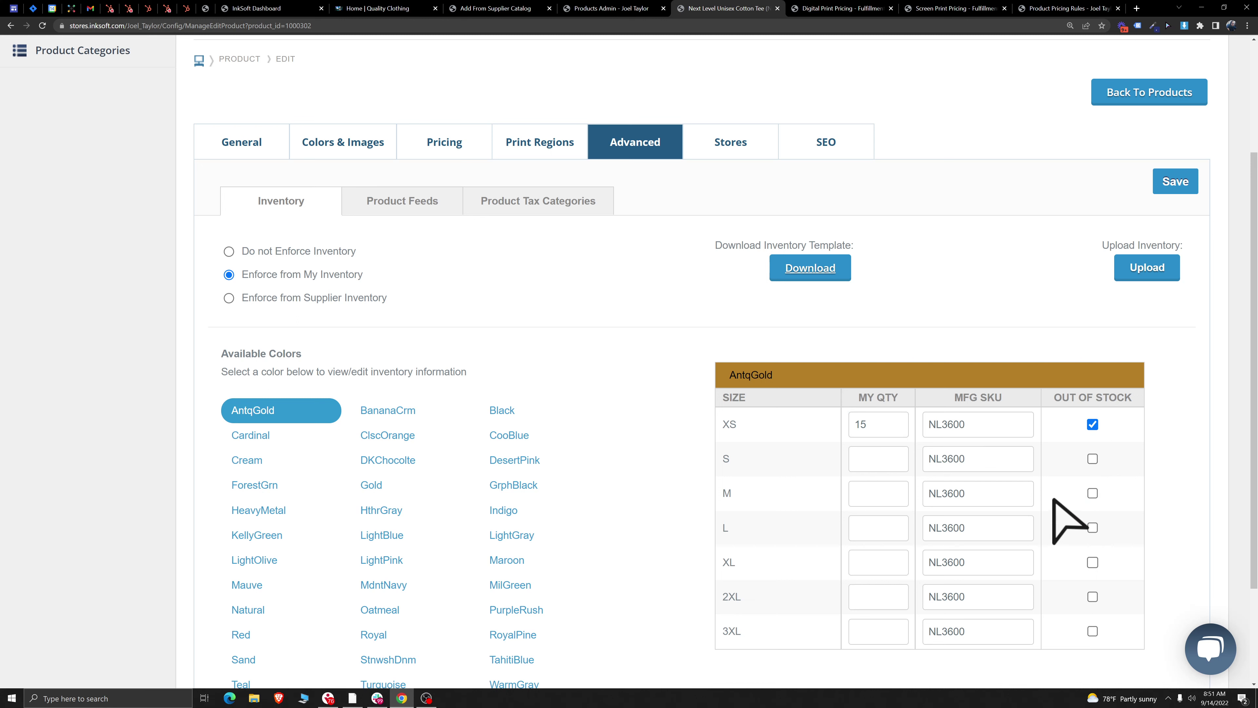
pyautogui.click(1093, 424)
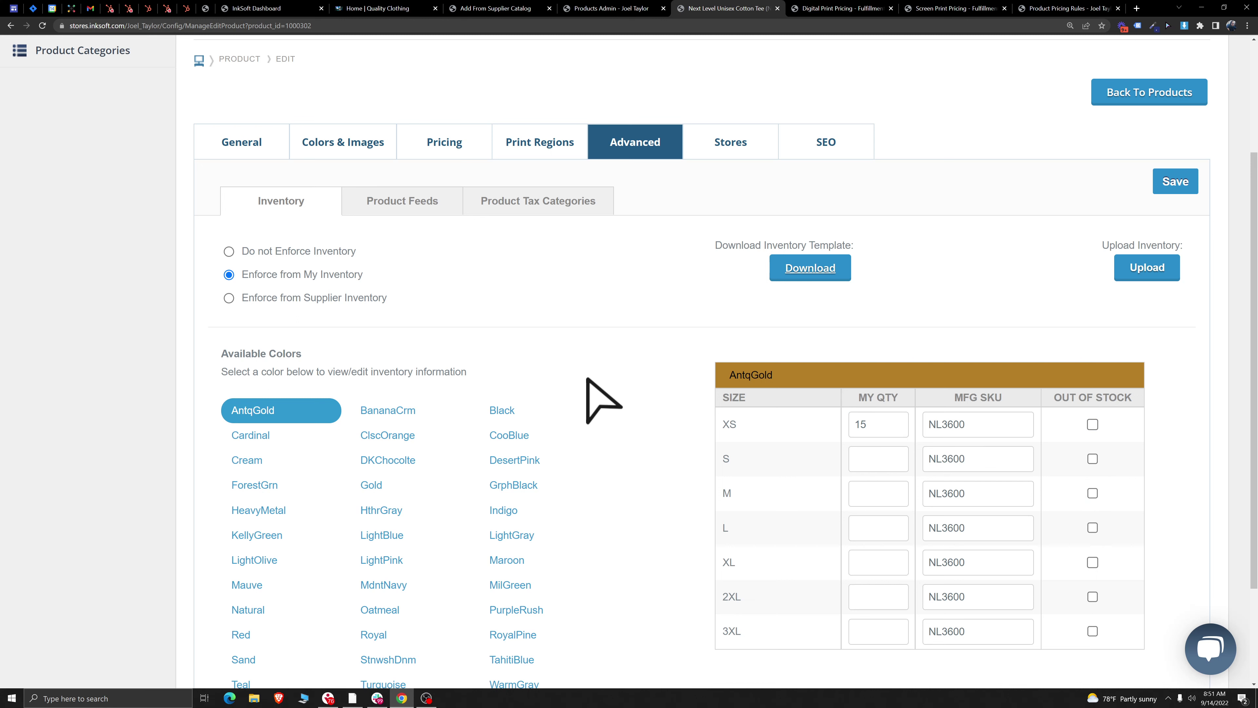
# Step: Review the tee's general details, including its available sizes, print sides and store assignment
pyautogui.click(218, 145)
pyautogui.scroll(-5, 639, 292)
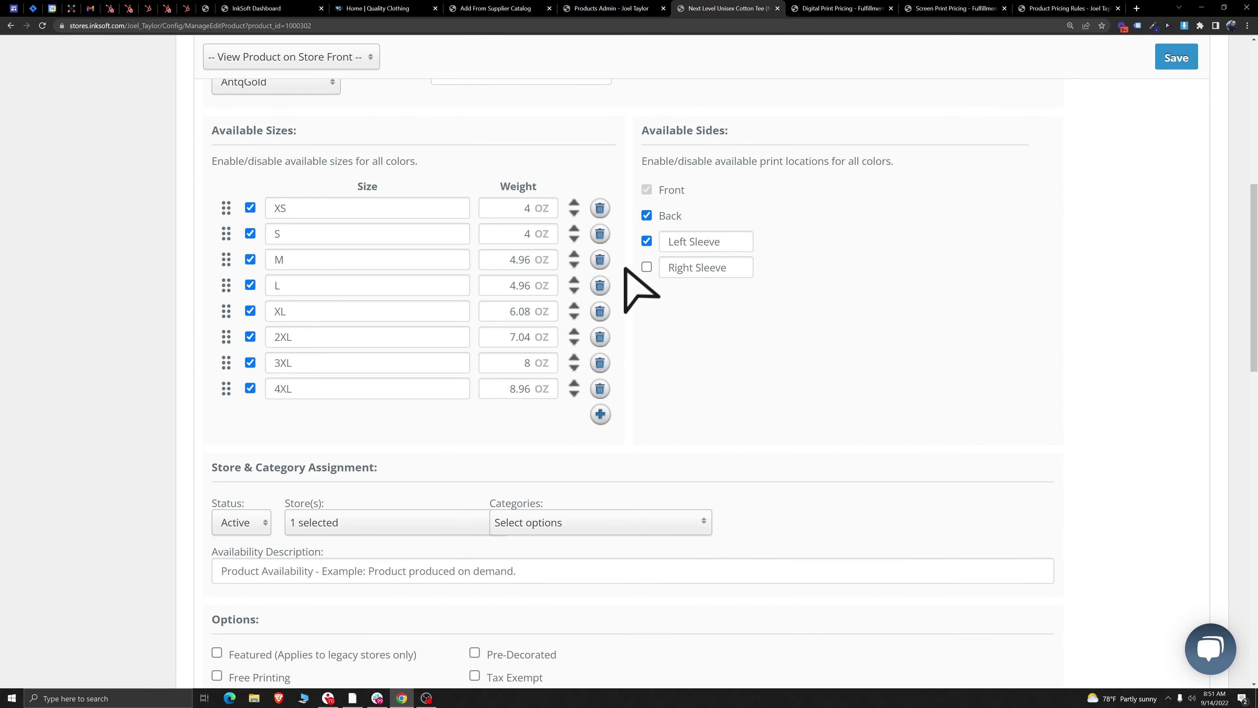
pyautogui.scroll(5, 625, 270)
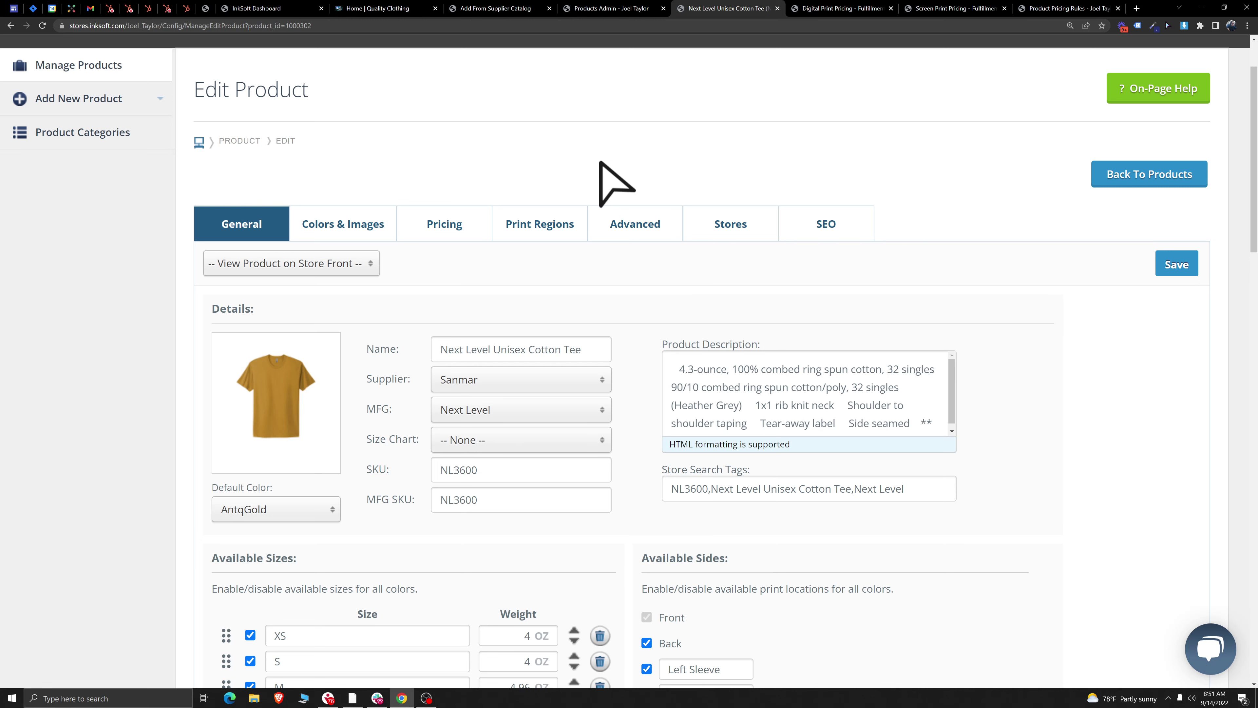
pyautogui.scroll(2, 610, 173)
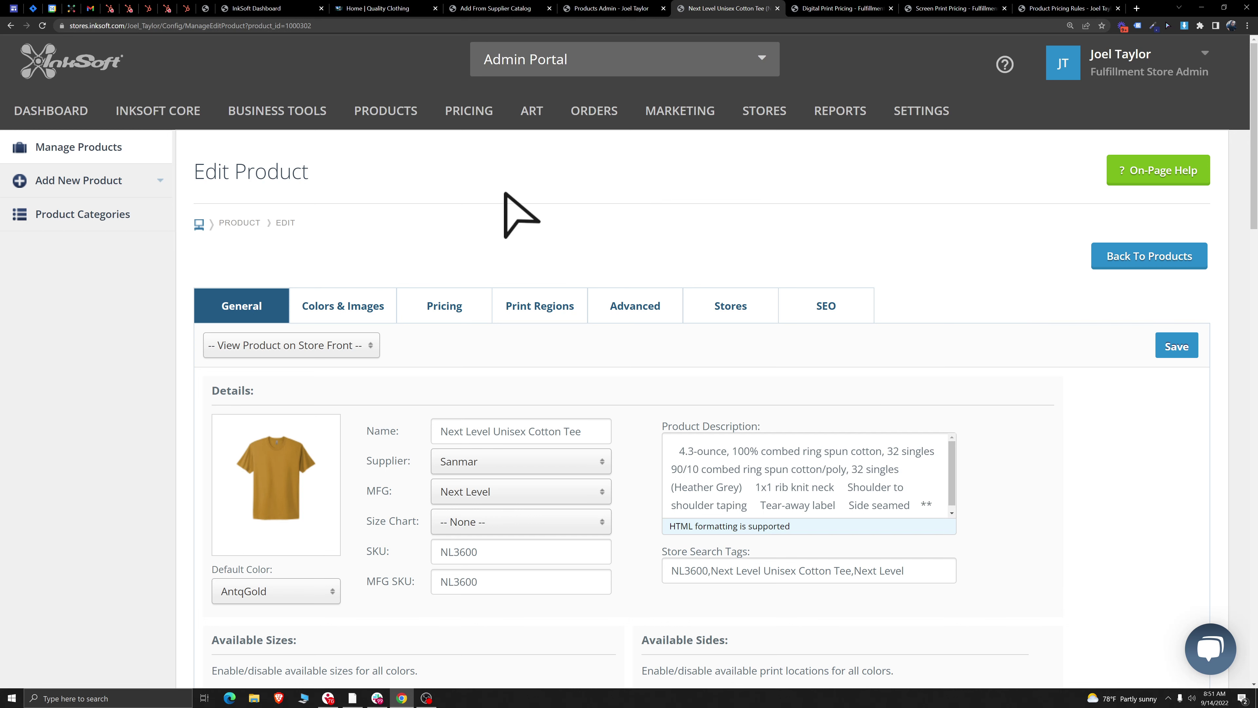
# Step: Open the Quality Clothing store in a separate page from the dashboard's store list and switch to it
pyautogui.click(293, 10)
pyautogui.scroll(-2, 580, 367)
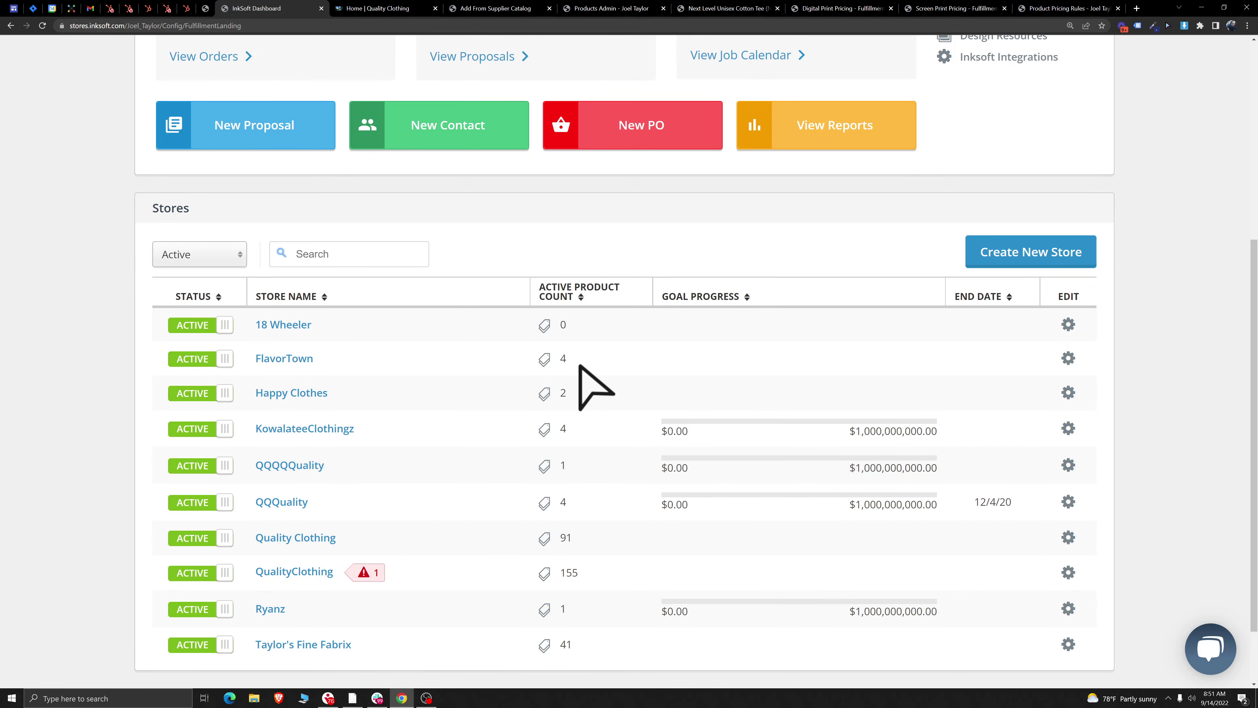
pyautogui.rightClick(278, 537)
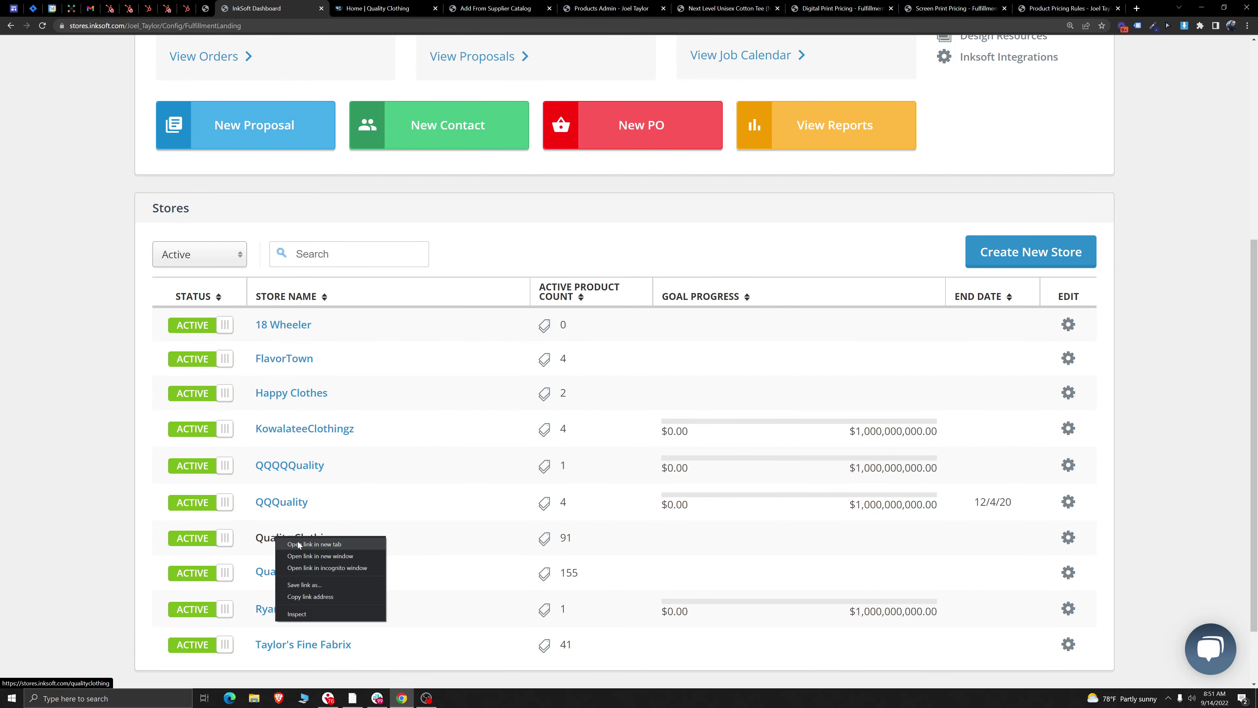
pyautogui.click(299, 544)
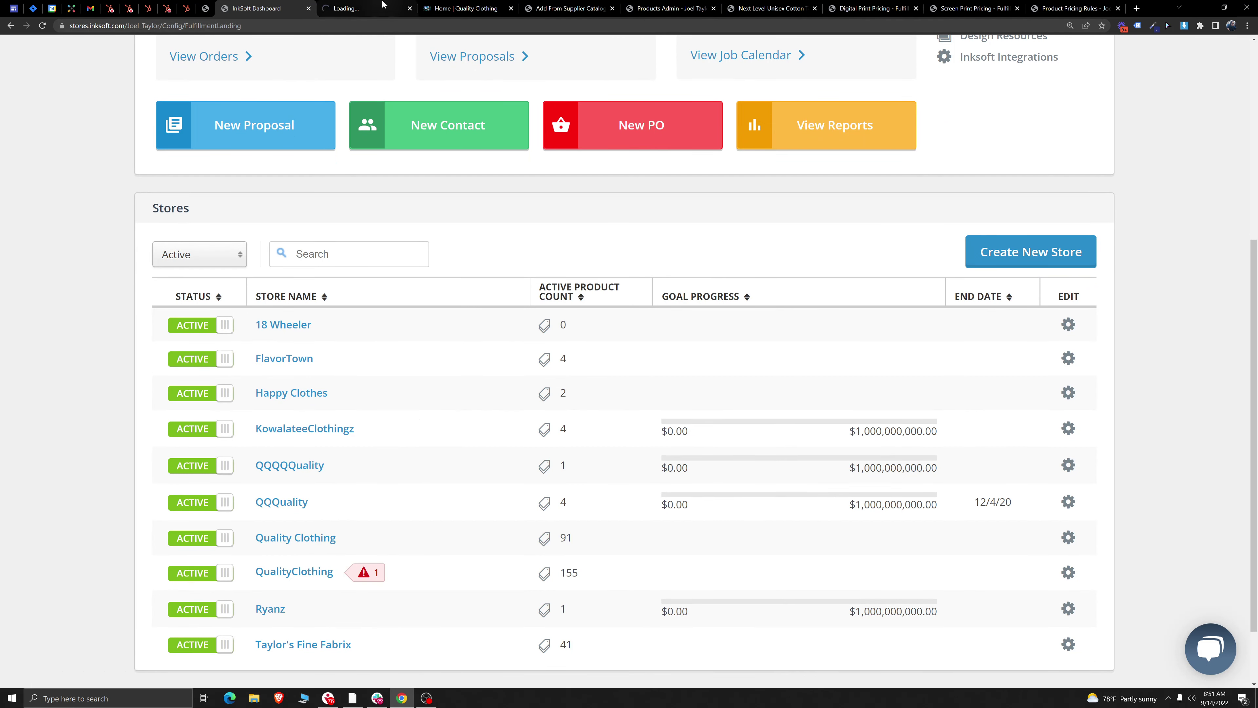
pyautogui.click(367, 7)
# Step: Close the leftover product, catalog and pricing pages, keeping the dashboard and the Quality Clothing store open
pyautogui.click(512, 9)
pyautogui.click(511, 9)
pyautogui.click(511, 9)
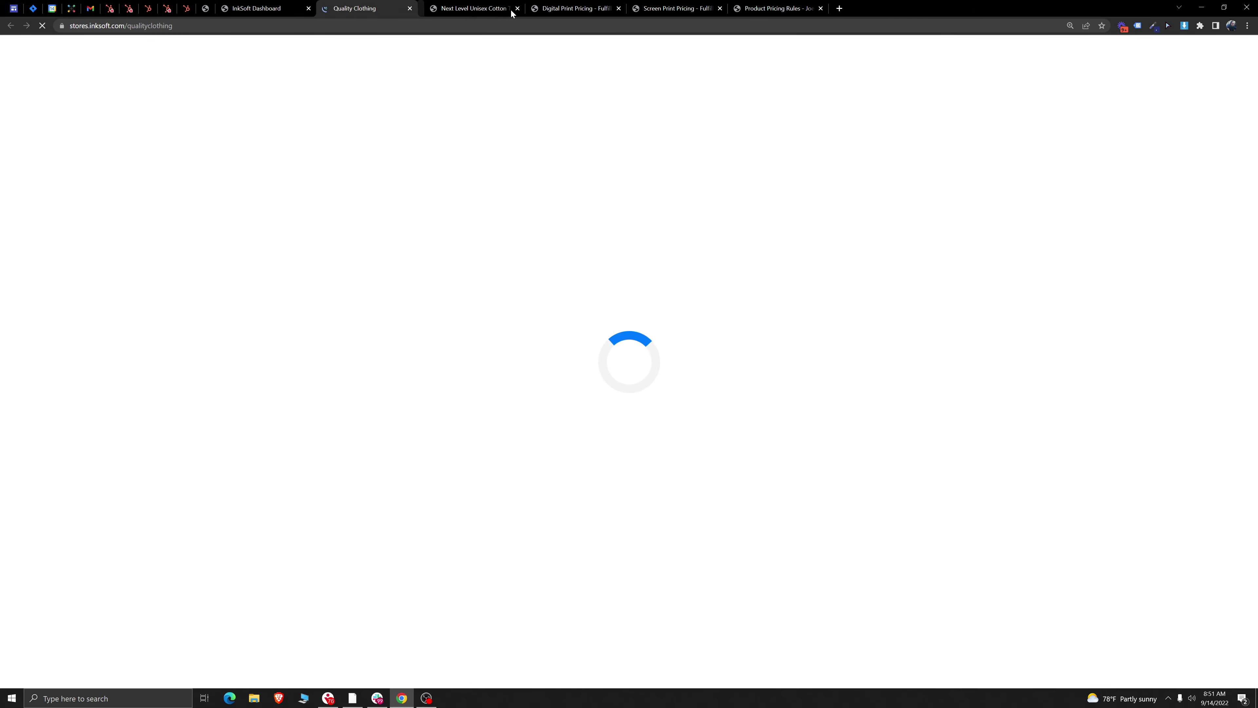
pyautogui.click(511, 9)
pyautogui.click(511, 9)
pyautogui.click(511, 9)
pyautogui.click(511, 8)
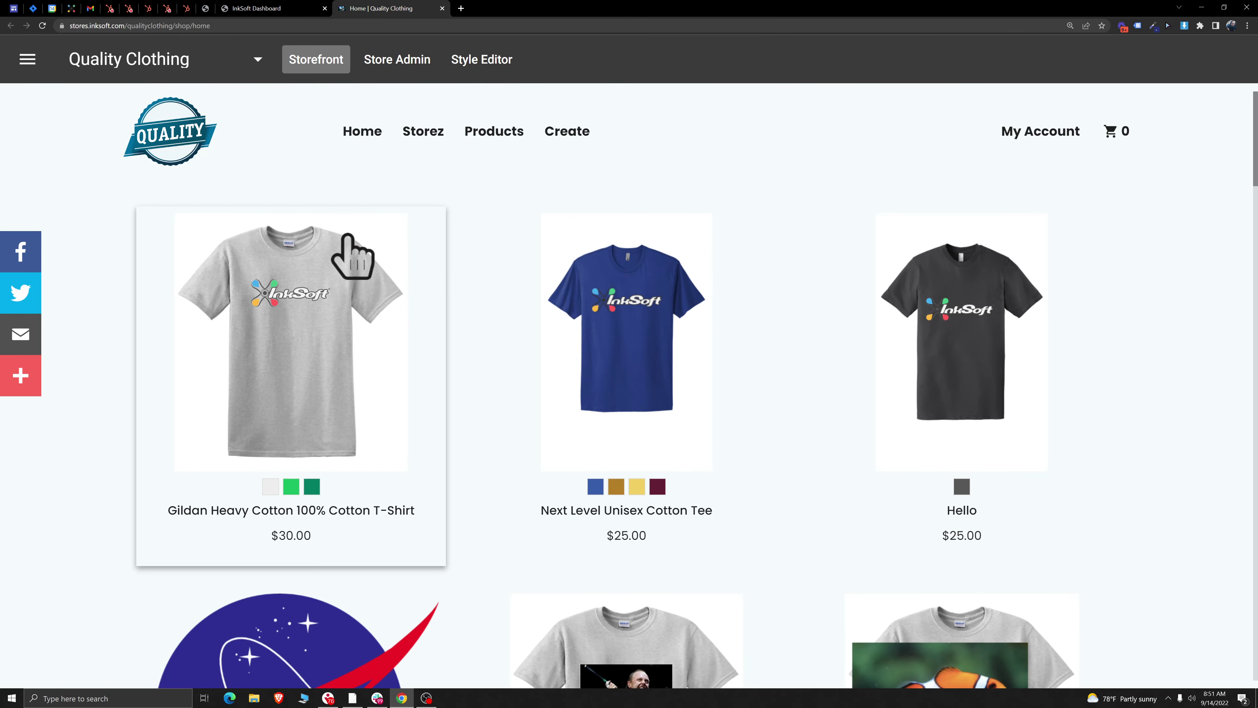
# Step: Start creating a new product in the Quality Clothing store admin and look over the catalog of base products
pyautogui.click(388, 66)
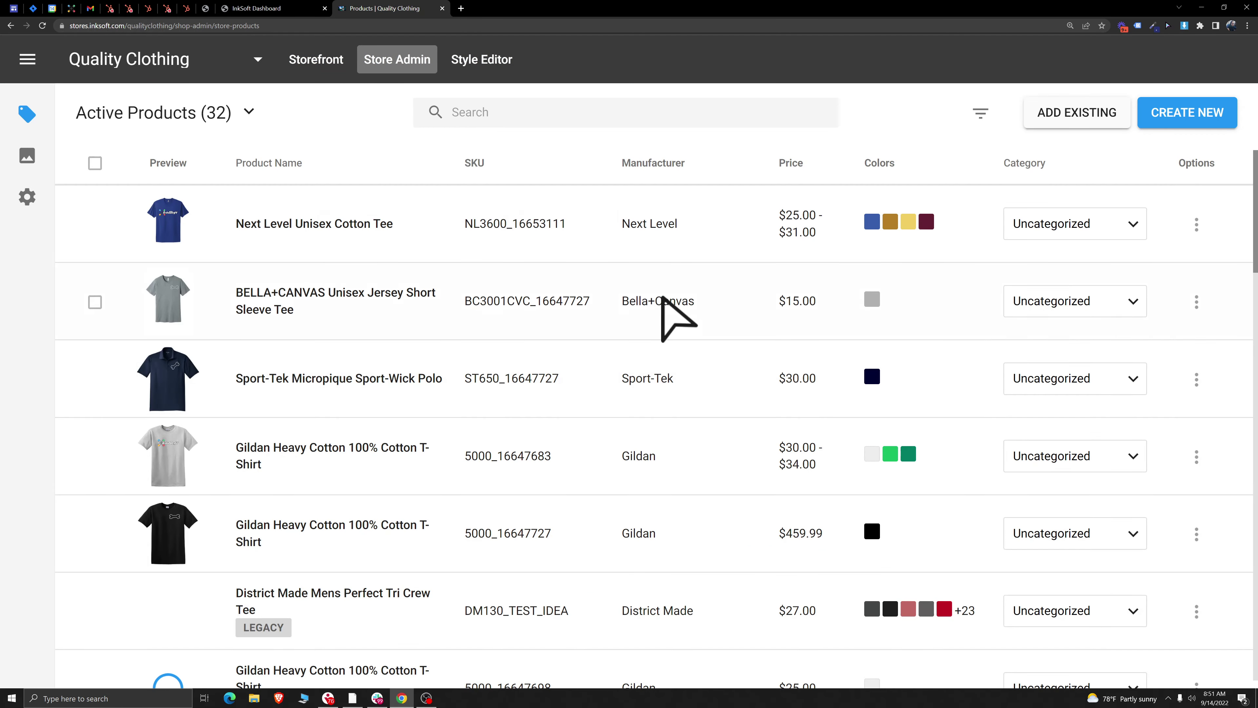
pyautogui.click(1188, 114)
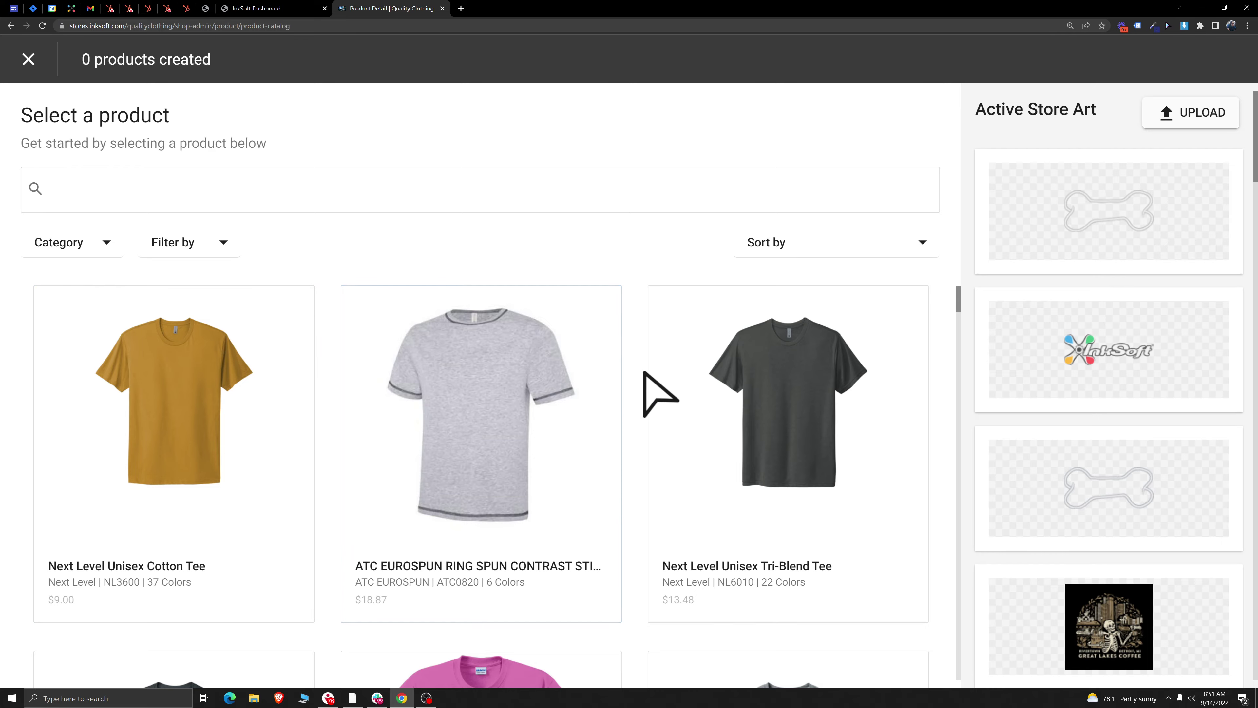
pyautogui.scroll(-6, 646, 388)
pyautogui.scroll(6, 635, 393)
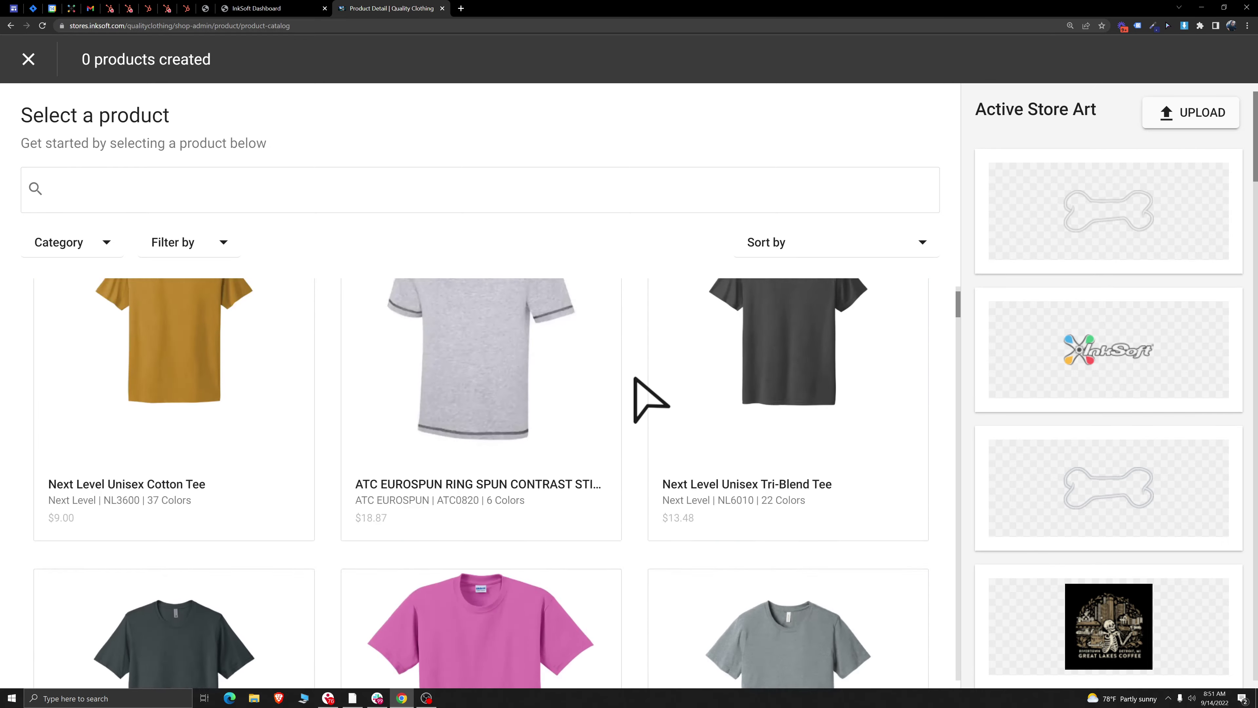
# Step: Check where the admin portal offers product management for the store's catalog
pyautogui.click(265, 7)
pyautogui.scroll(5, 339, 164)
pyautogui.moveTo(386, 110)
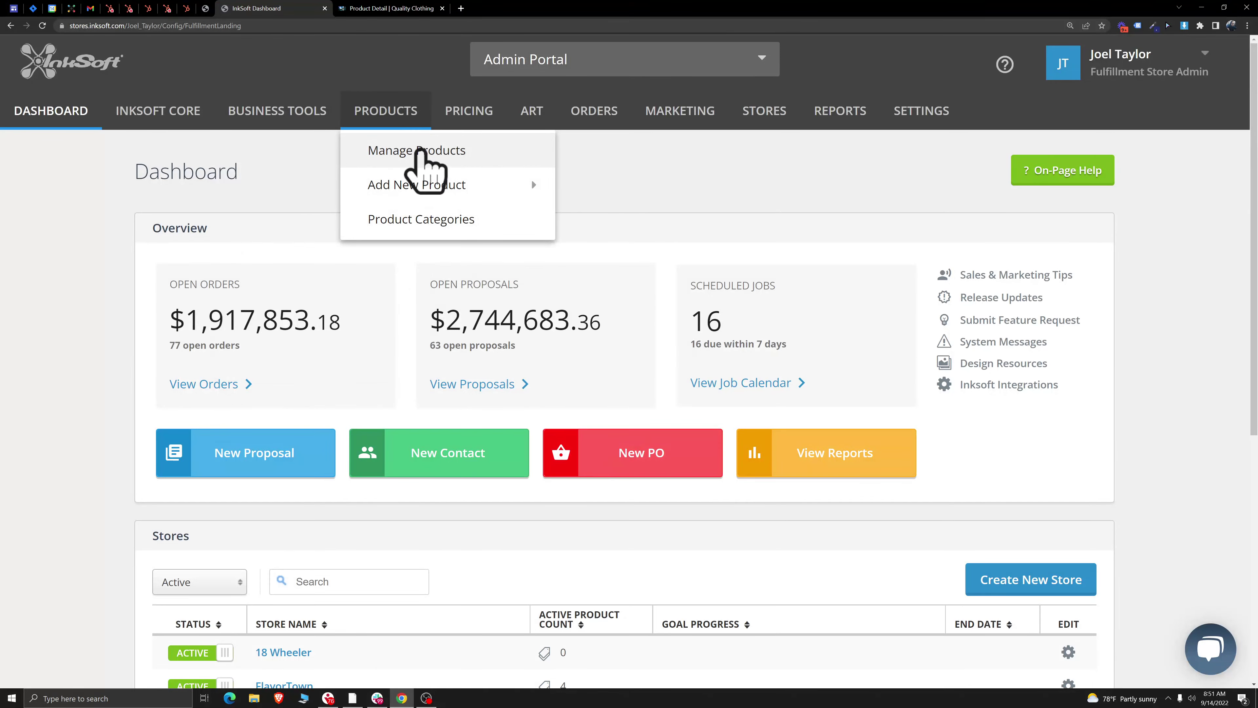
pyautogui.click(410, 150)
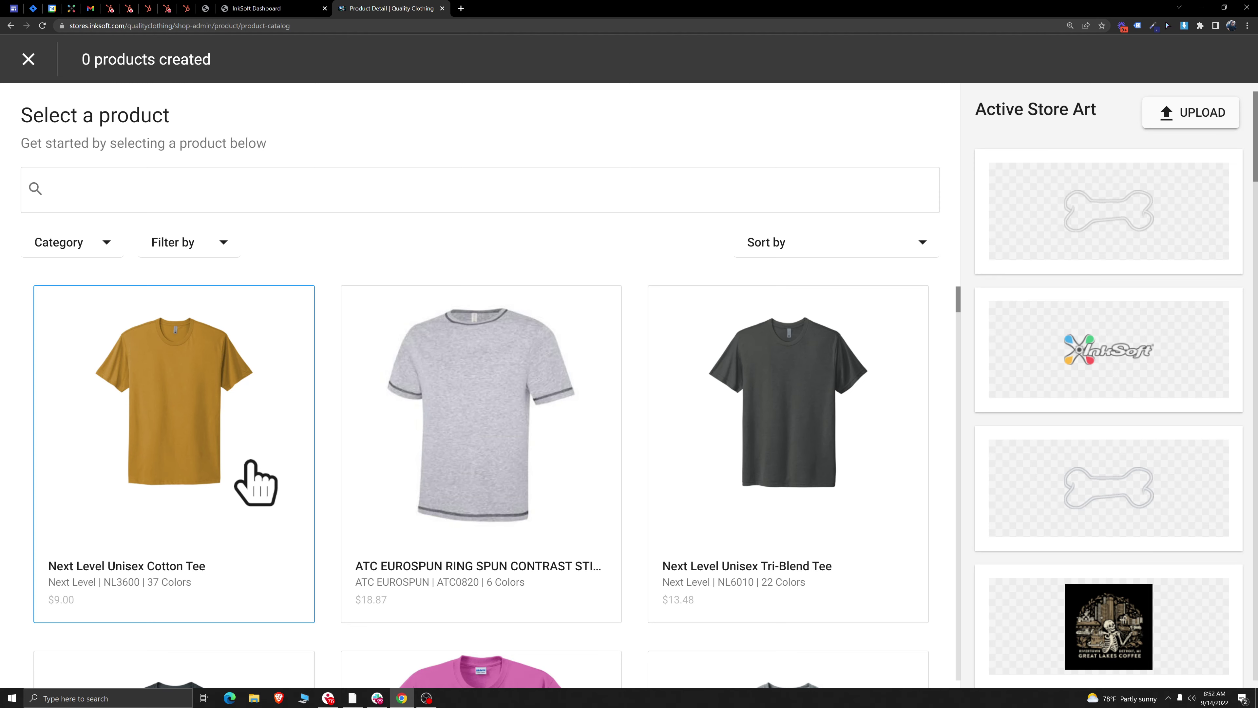
# Step: Browse the store's product catalog and choose the Next Level Unisex Cotton Tee as the base product
pyautogui.scroll(-5, 211, 505)
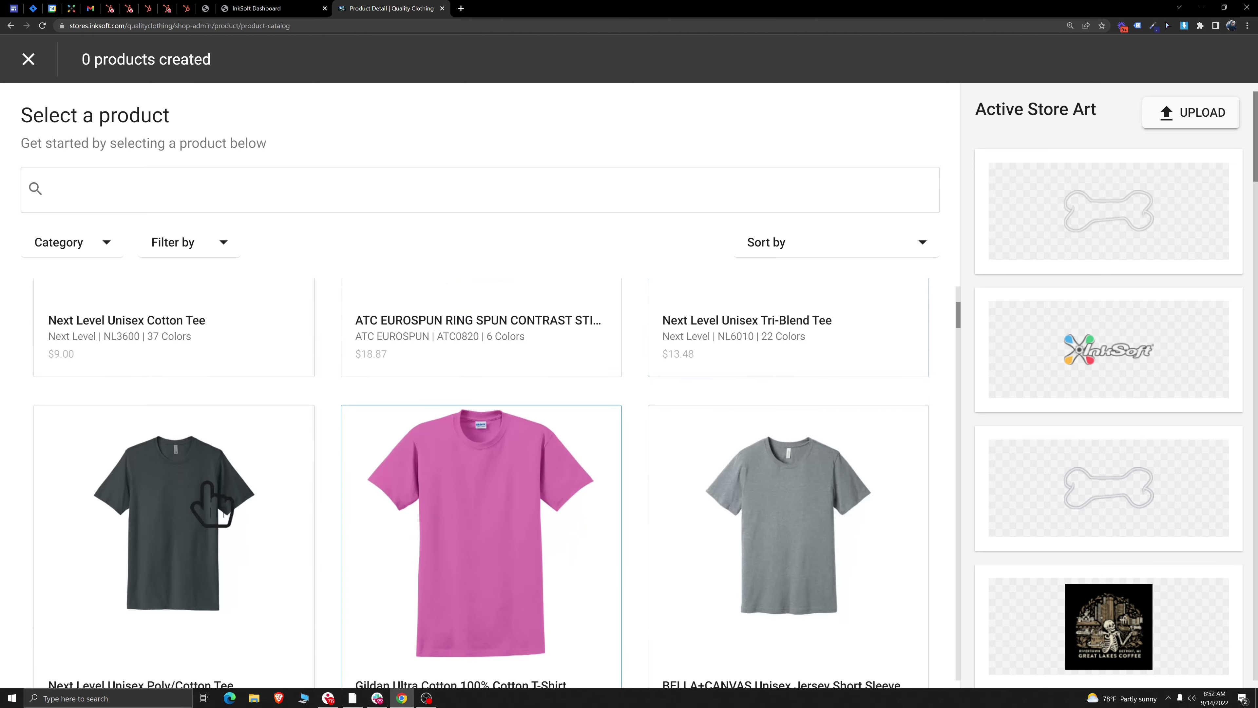
pyautogui.scroll(-5, 623, 534)
pyautogui.scroll(10, 621, 523)
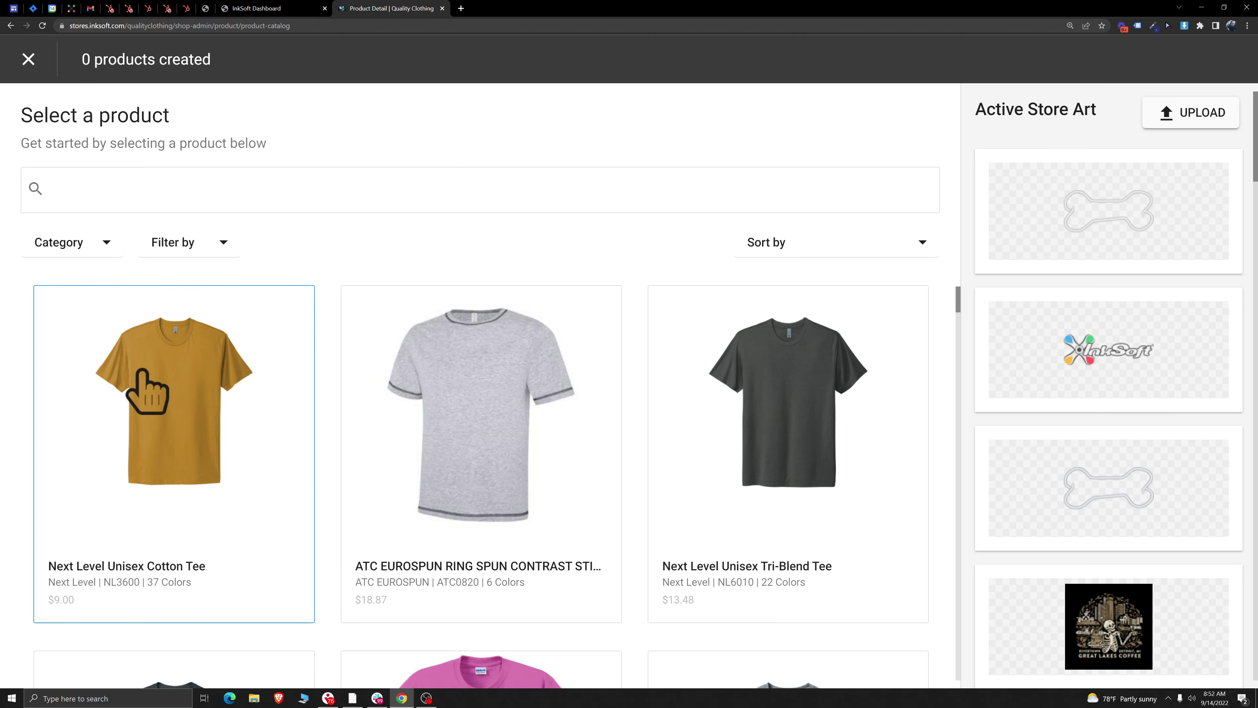
pyautogui.click(159, 397)
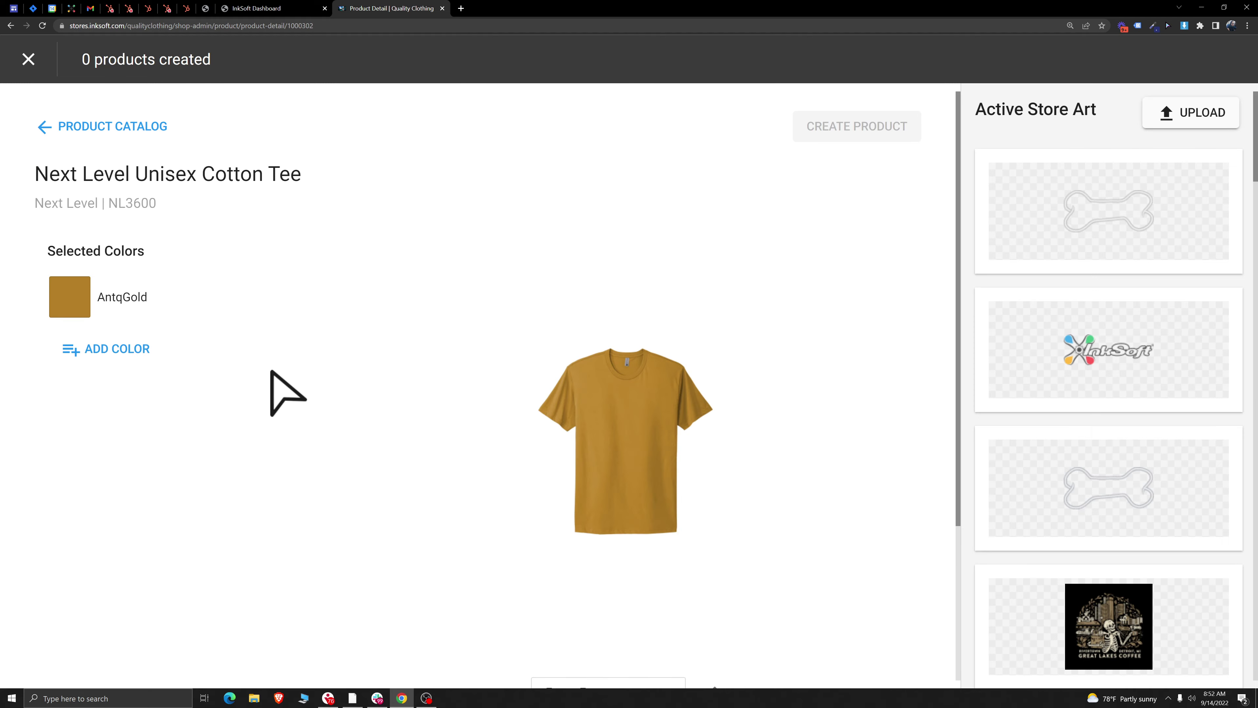
# Step: Add the colors Black, Royal and RoyalPine to the tee alongside AntqGold
pyautogui.click(117, 349)
pyautogui.click(68, 479)
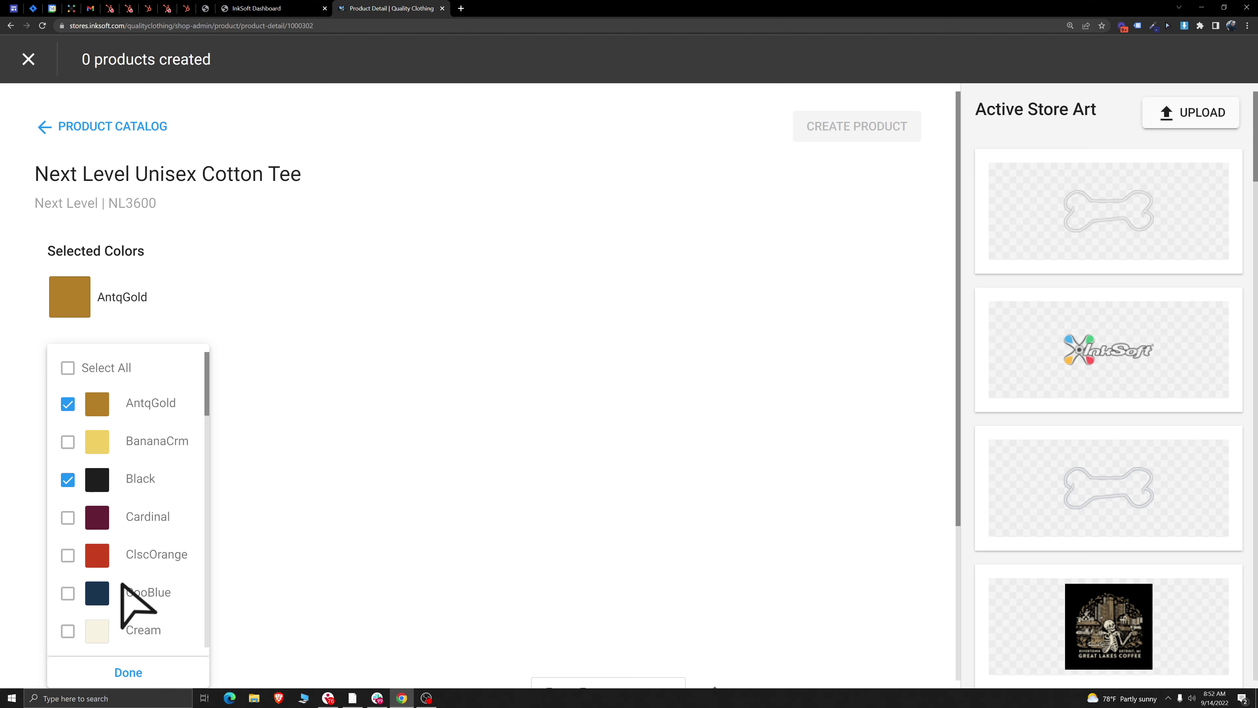
pyautogui.scroll(-15, 114, 570)
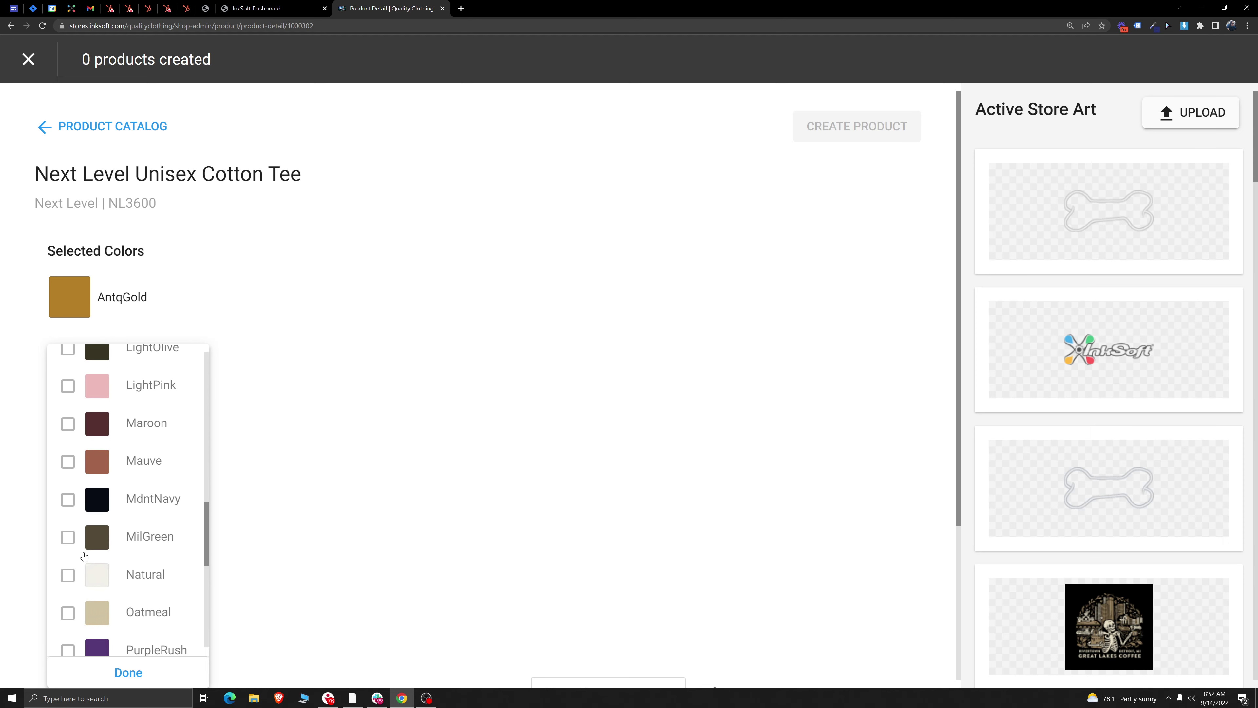
pyautogui.scroll(-2, 112, 555)
pyautogui.scroll(2, 124, 563)
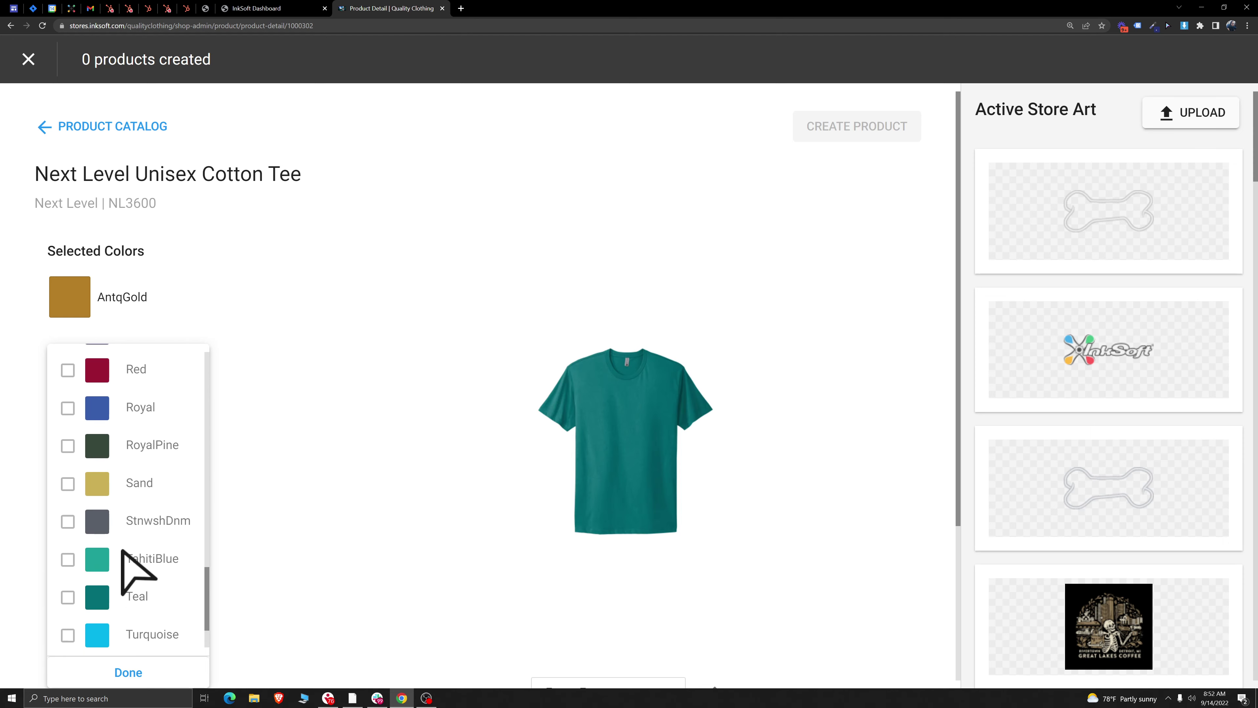
pyautogui.click(67, 409)
pyautogui.click(67, 446)
pyautogui.click(128, 672)
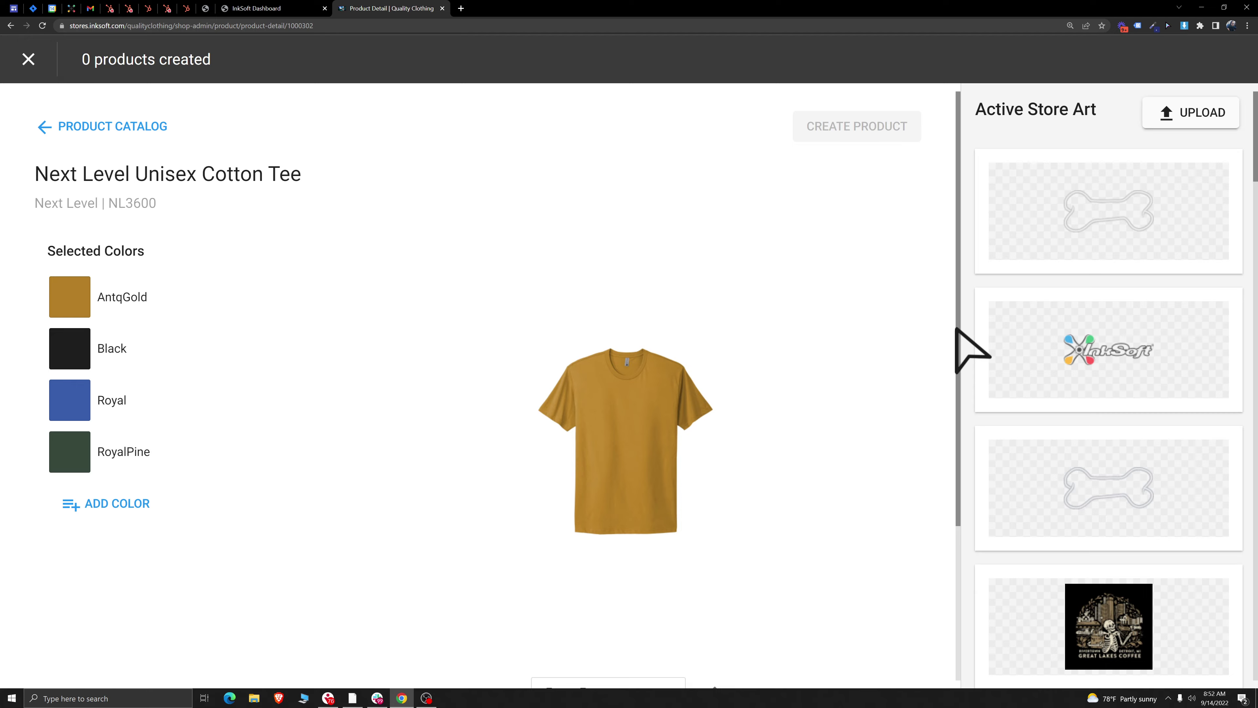
# Step: Upload logo-inksoft.svg from the Vector folder in Test Art Files as a print file and place it on the tee
pyautogui.click(1203, 113)
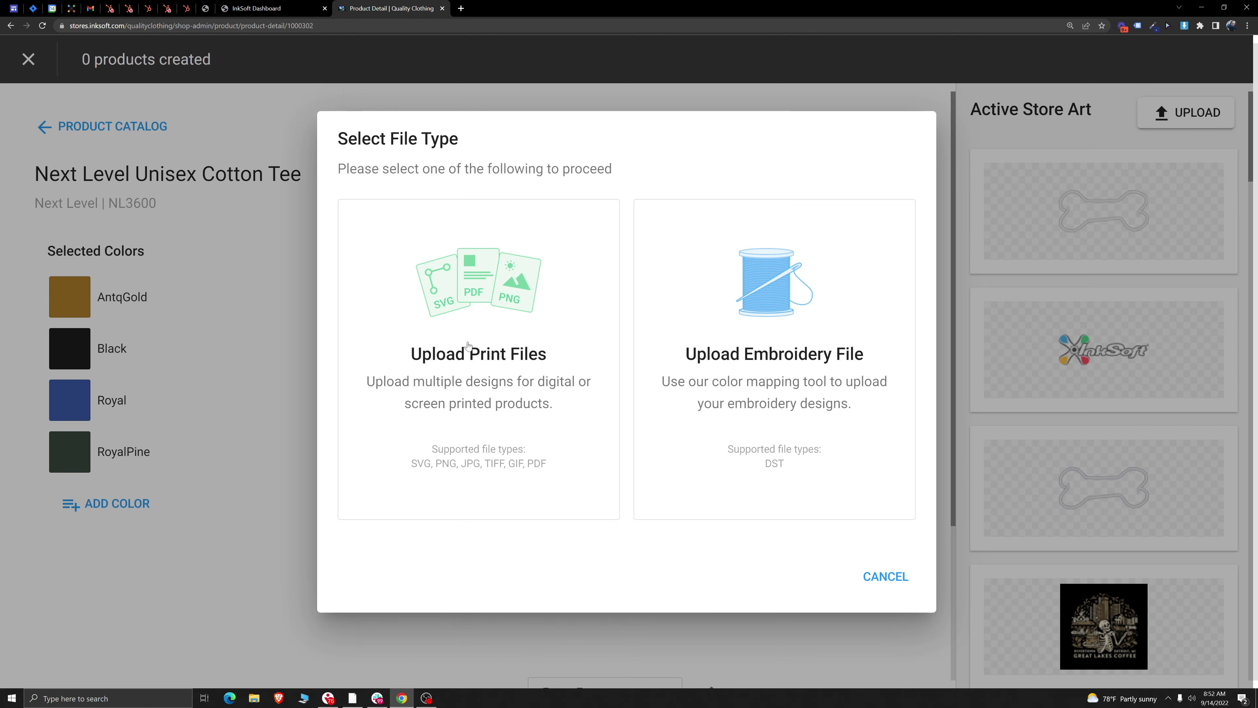
pyautogui.click(471, 302)
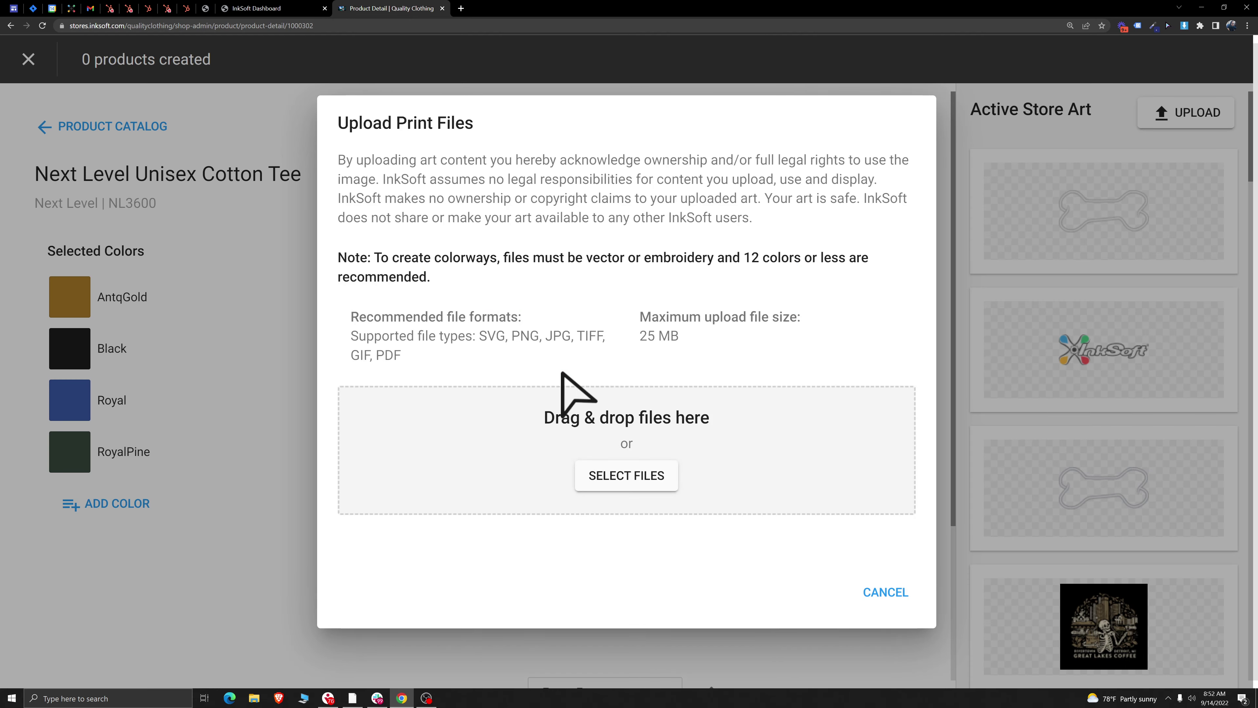
pyautogui.click(628, 479)
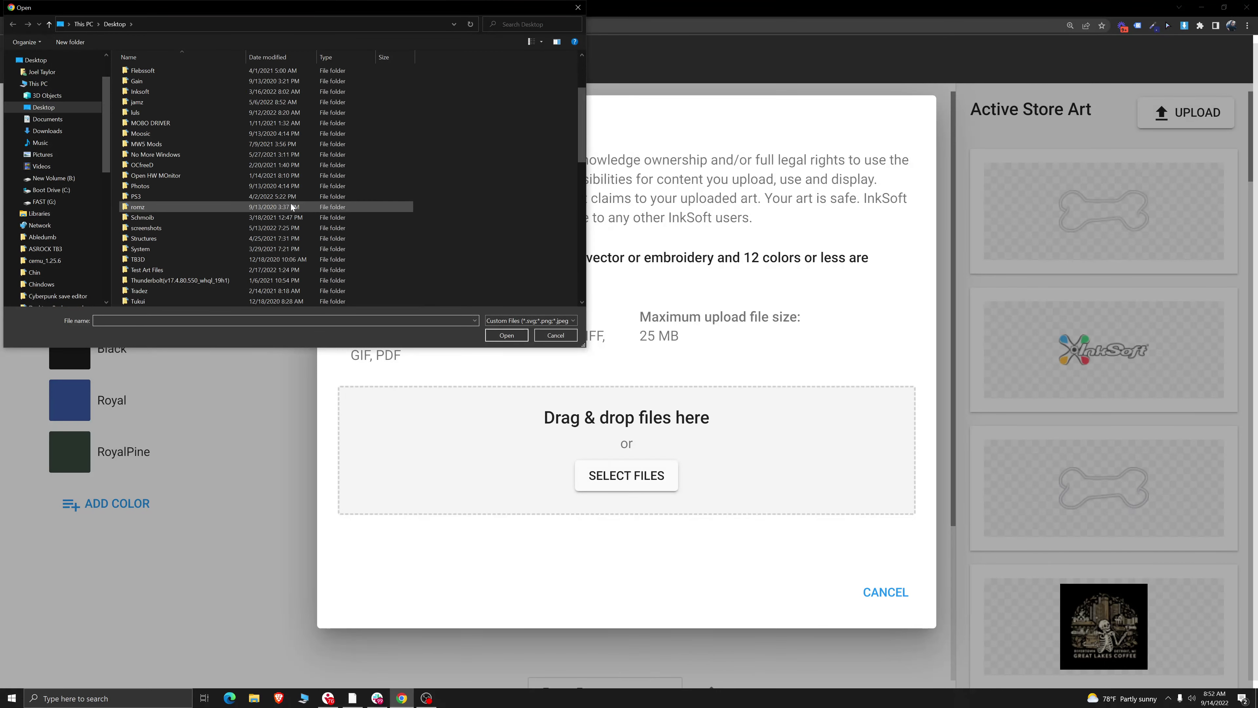
pyautogui.doubleClick(148, 270)
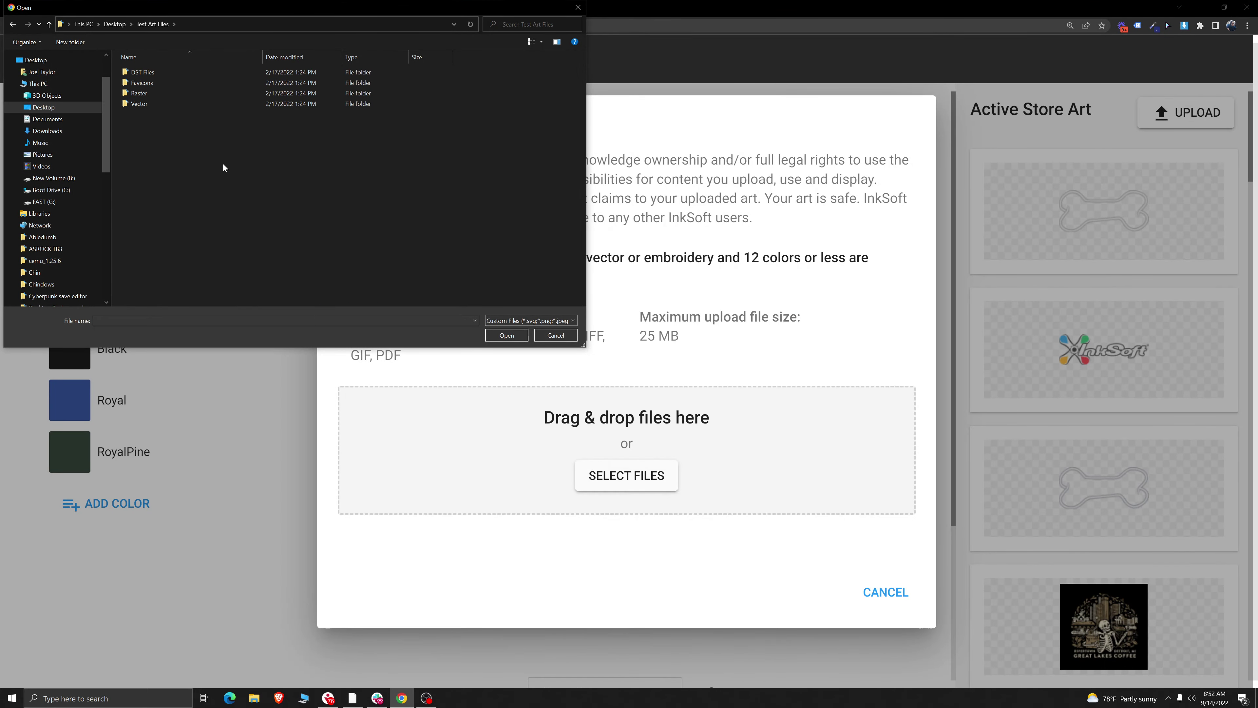
pyautogui.doubleClick(172, 104)
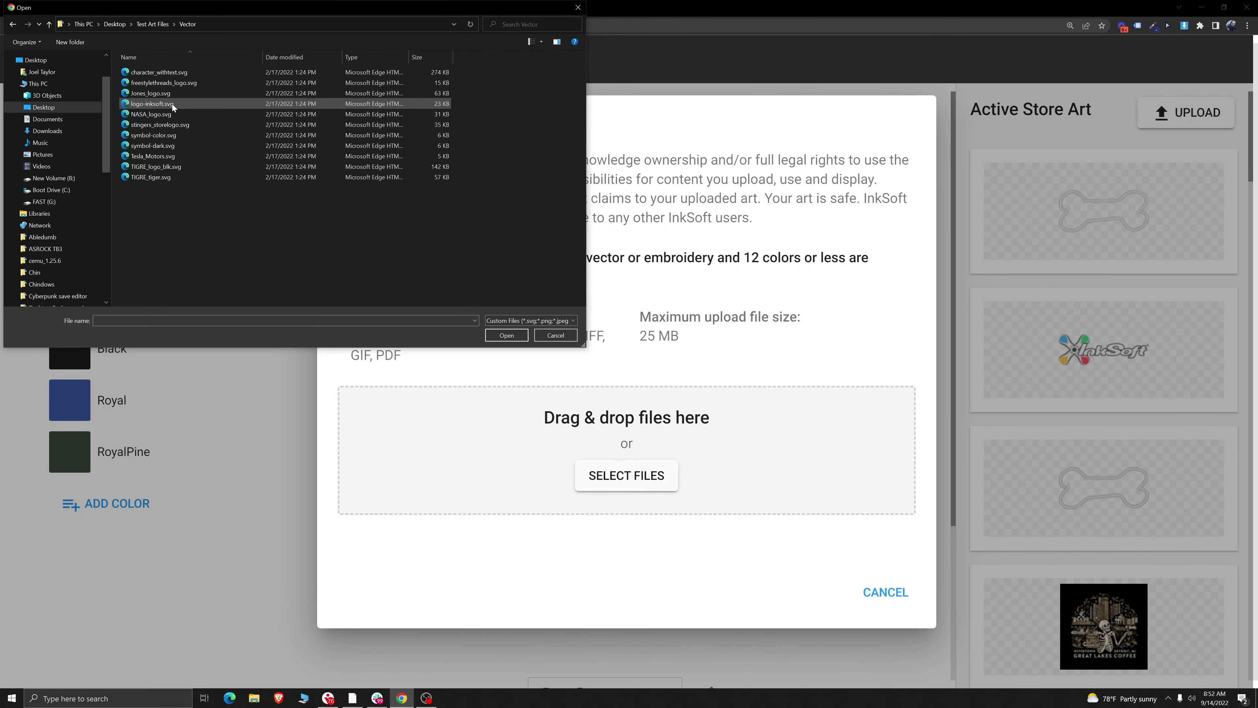
pyautogui.click(176, 103)
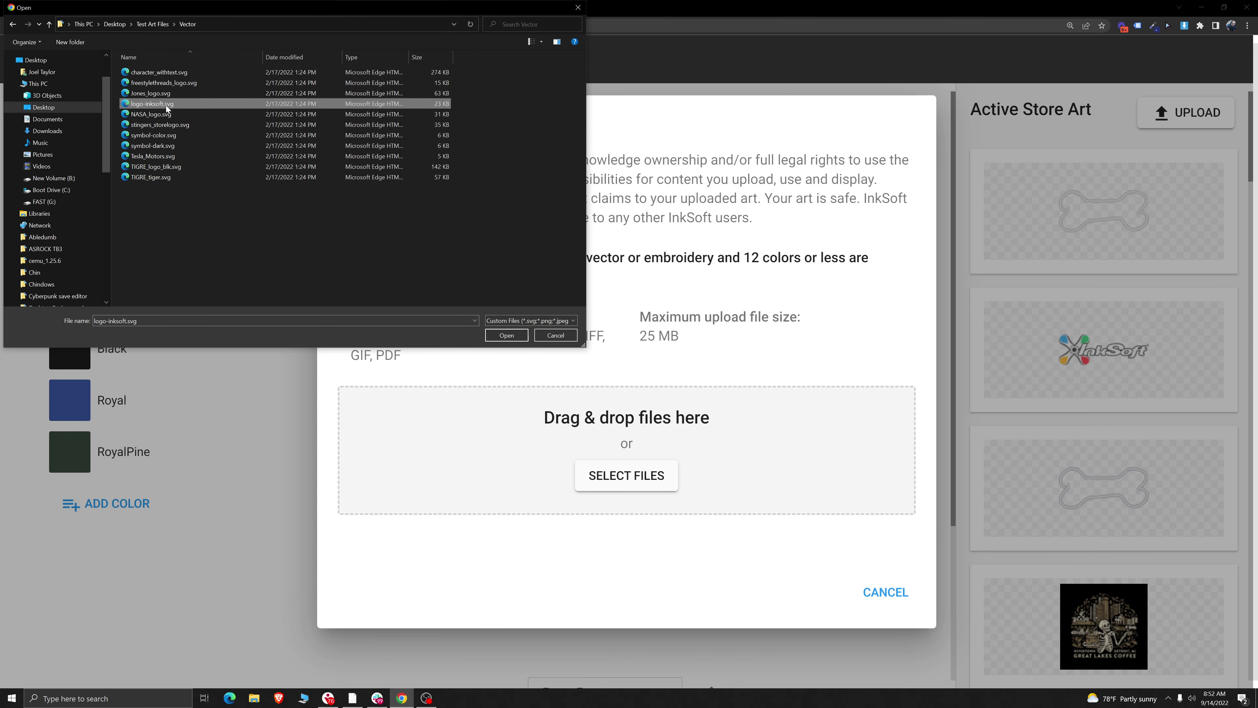
pyautogui.click(506, 335)
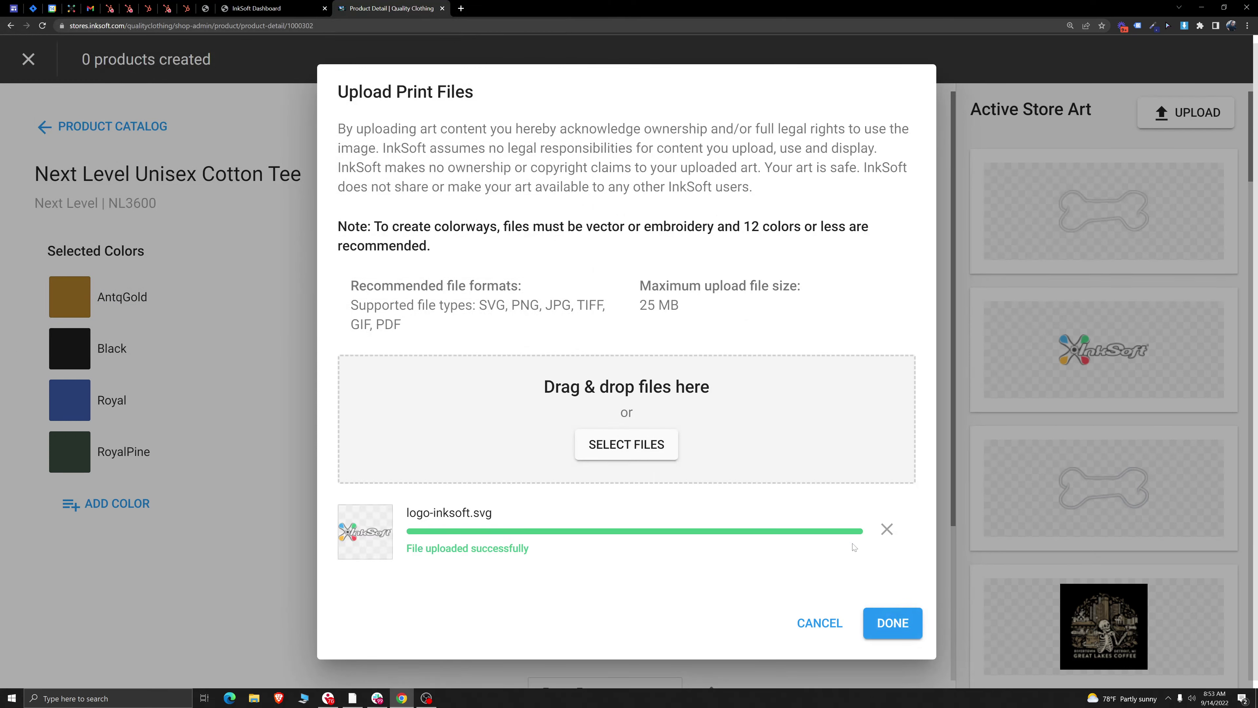
pyautogui.click(904, 623)
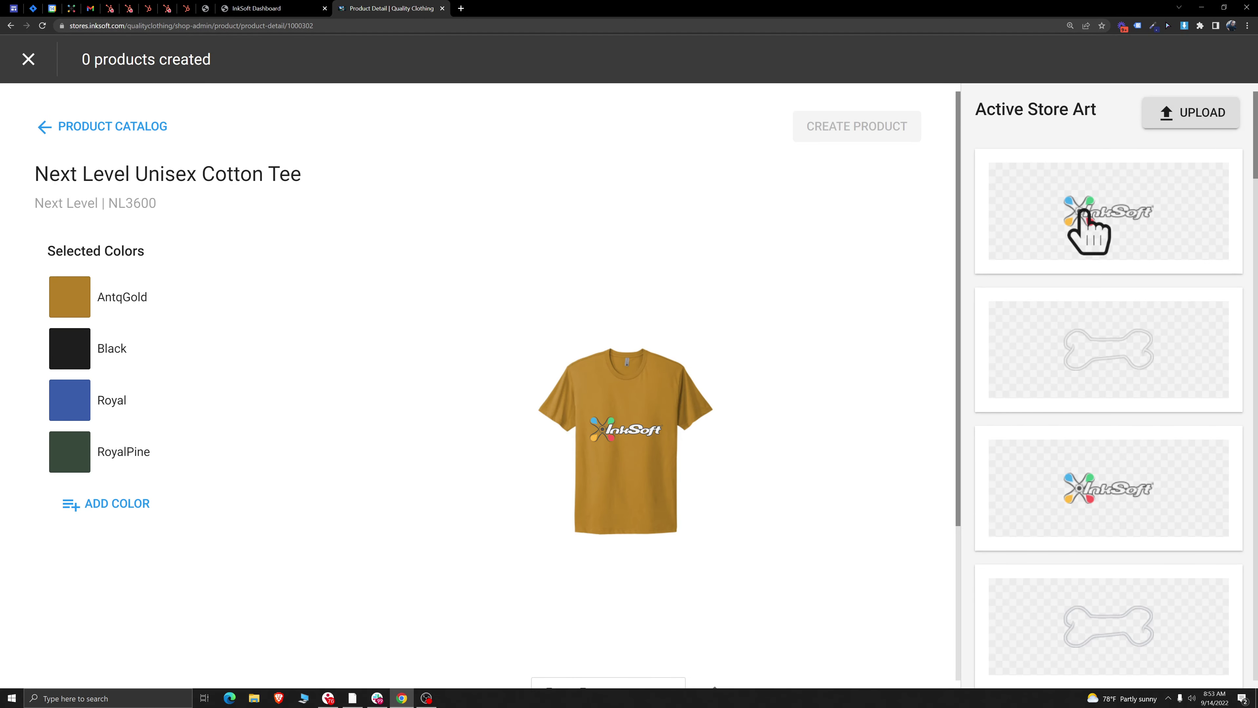
pyautogui.click(1065, 255)
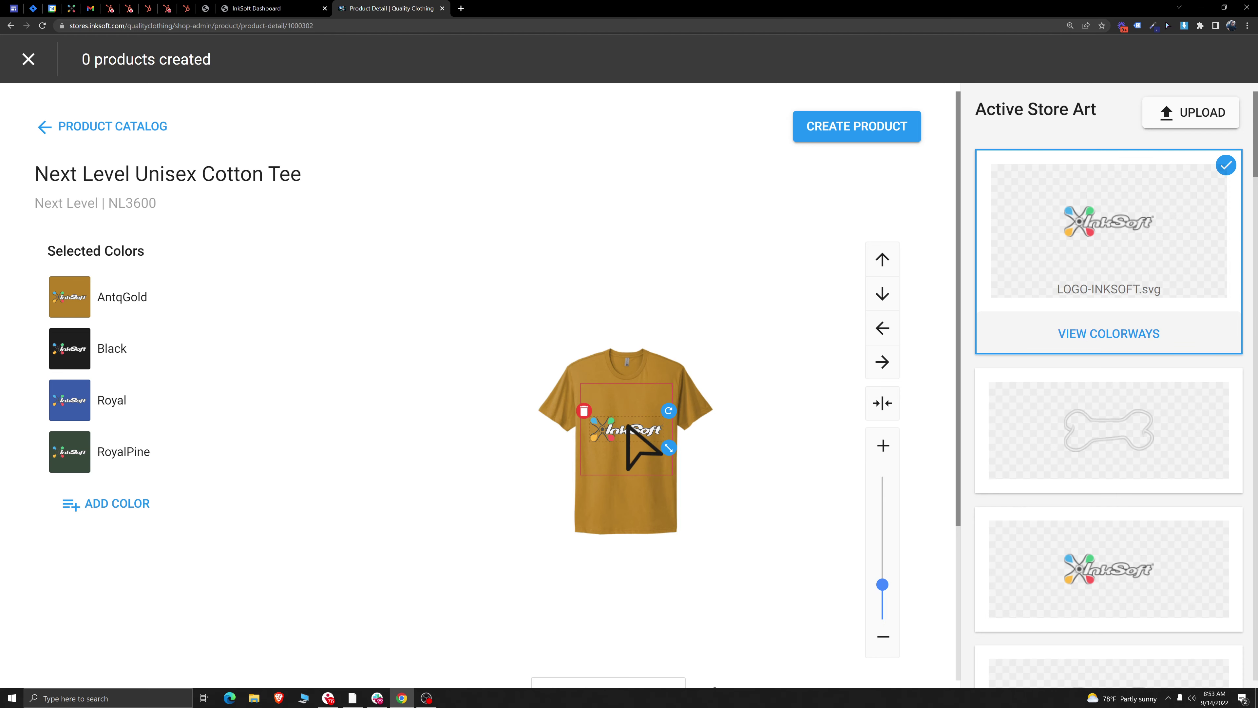
# Step: Try the logo slightly larger and higher on the tee's chest, and reapply the art at its default size and position
pyautogui.click(639, 419)
pyautogui.scroll(1, 685, 433)
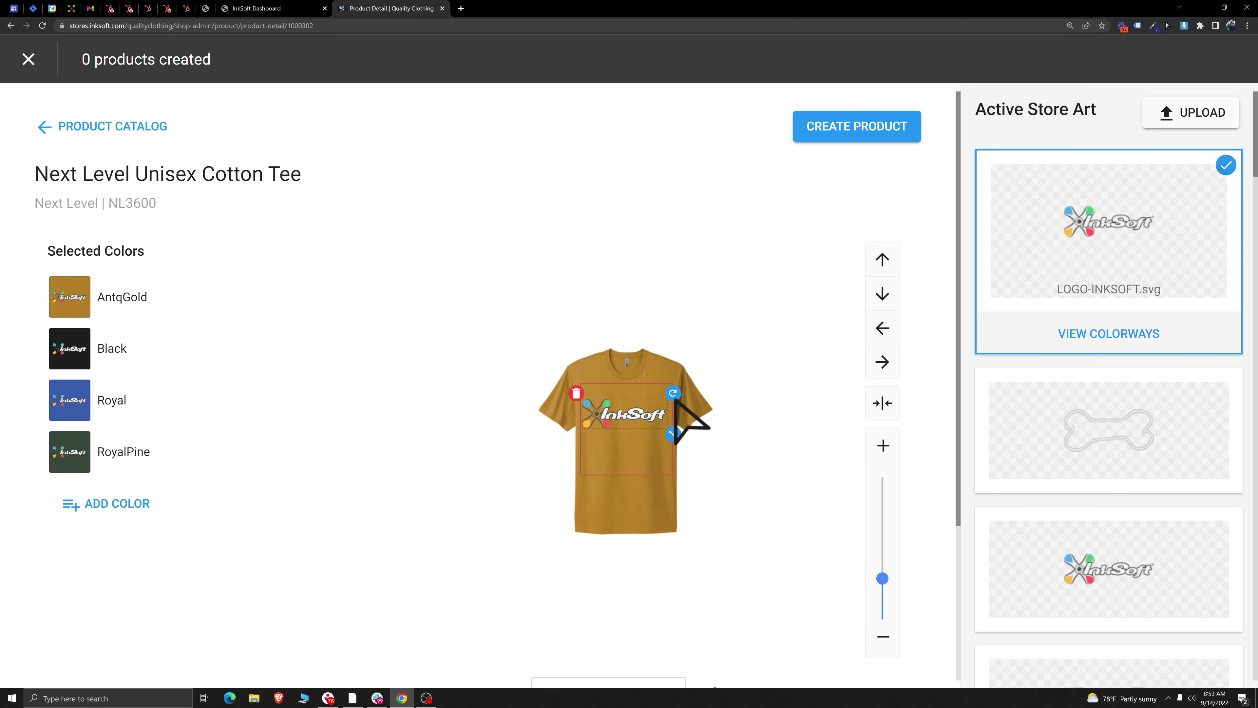
pyautogui.moveTo(675, 396); pyautogui.dragTo(769, 382)
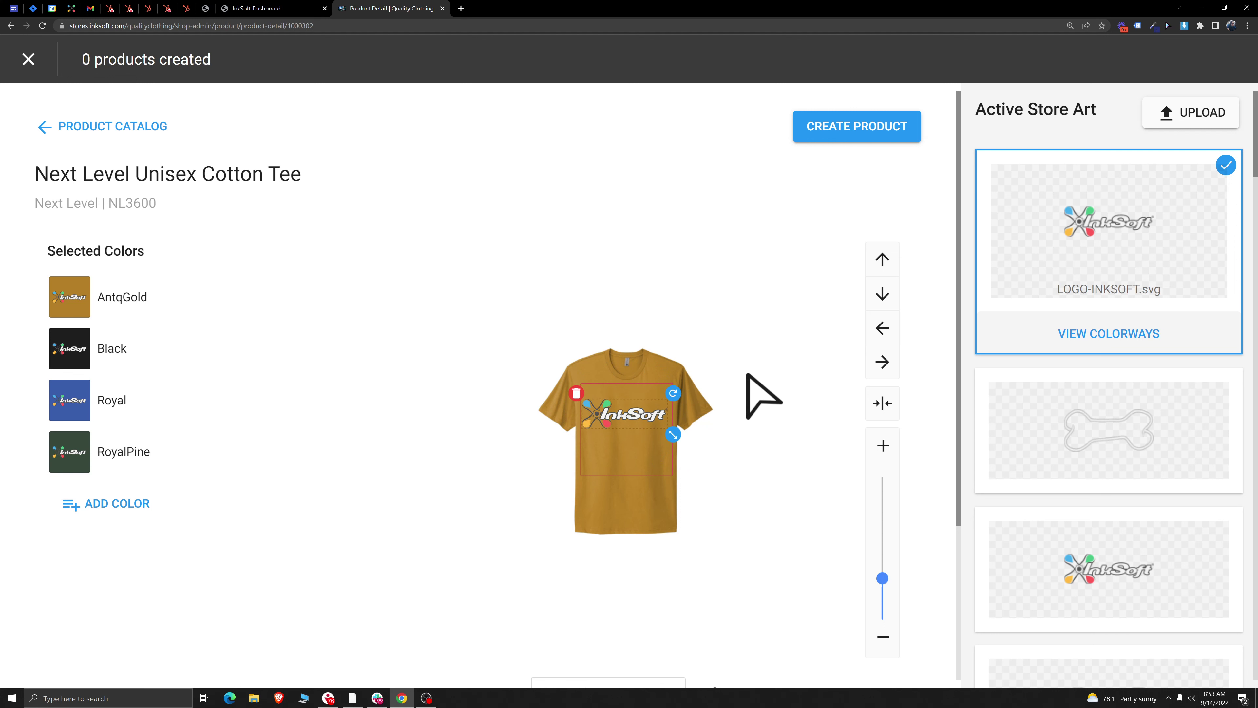
pyautogui.click(790, 355)
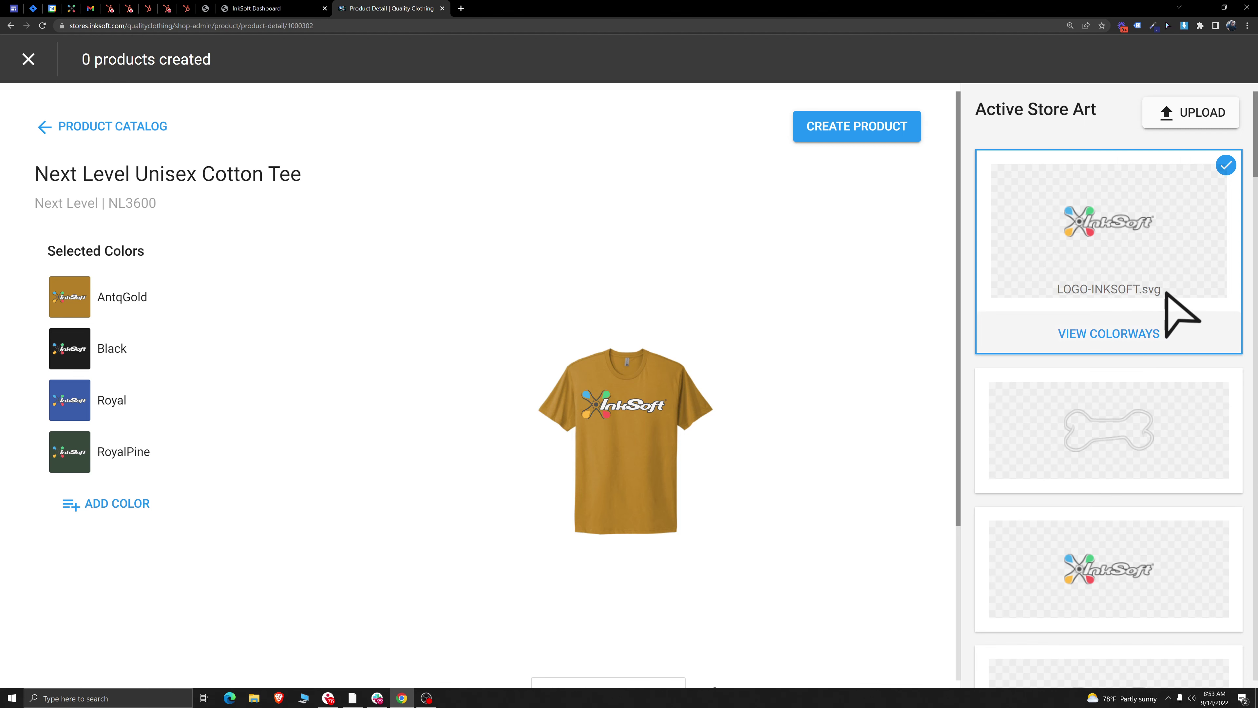
pyautogui.doubleClick(1152, 289)
pyautogui.click(736, 440)
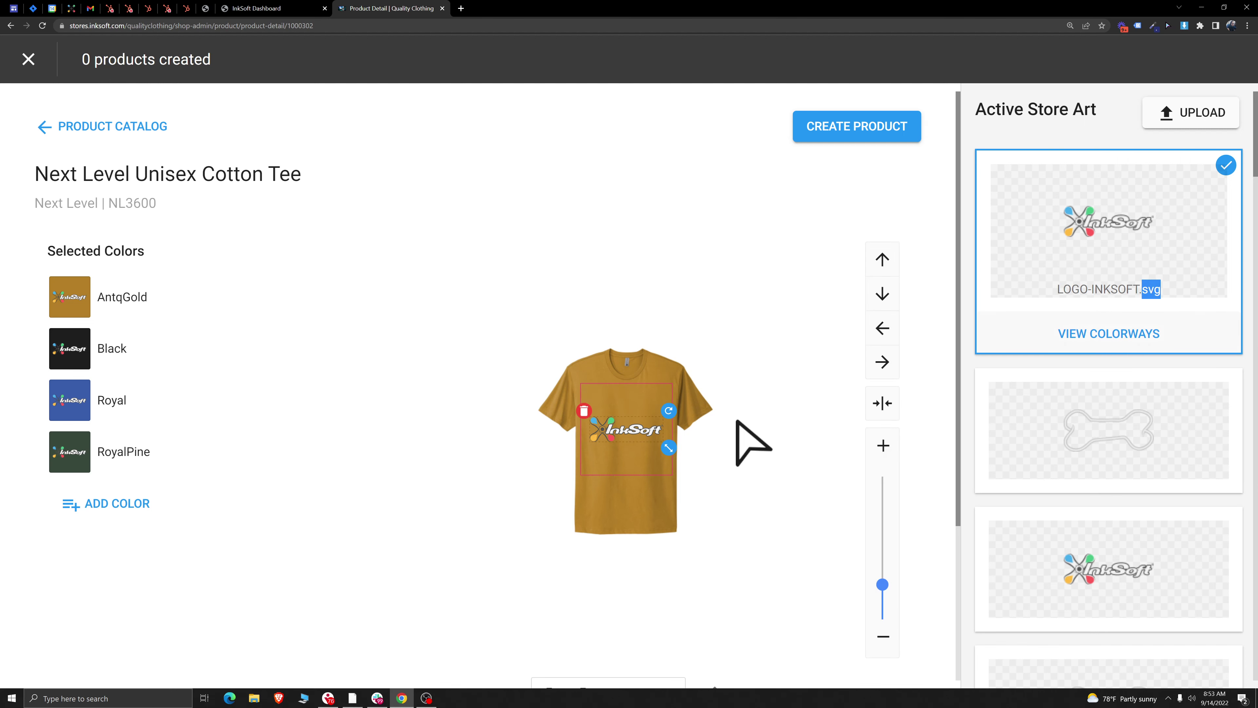
# Step: Move the InkSoft logo up on the tee's chest and select the logo on the RoyalPine shirt
pyautogui.click(638, 378)
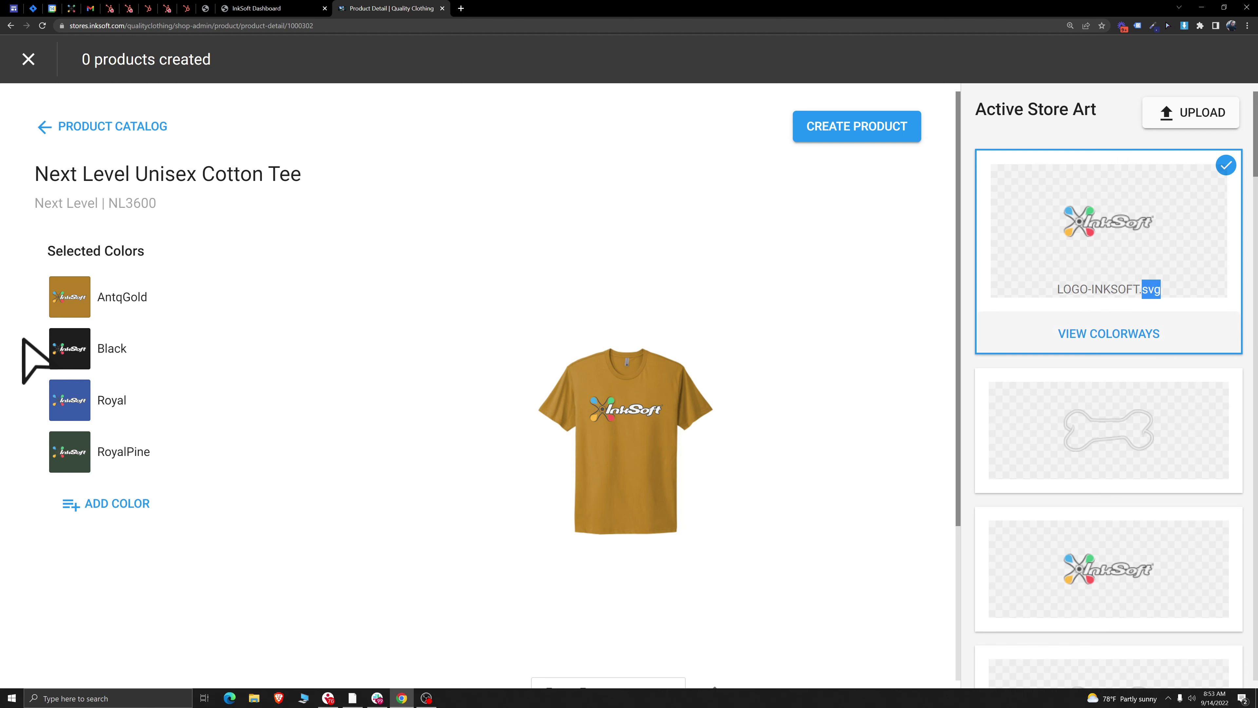
pyautogui.click(77, 459)
pyautogui.click(623, 418)
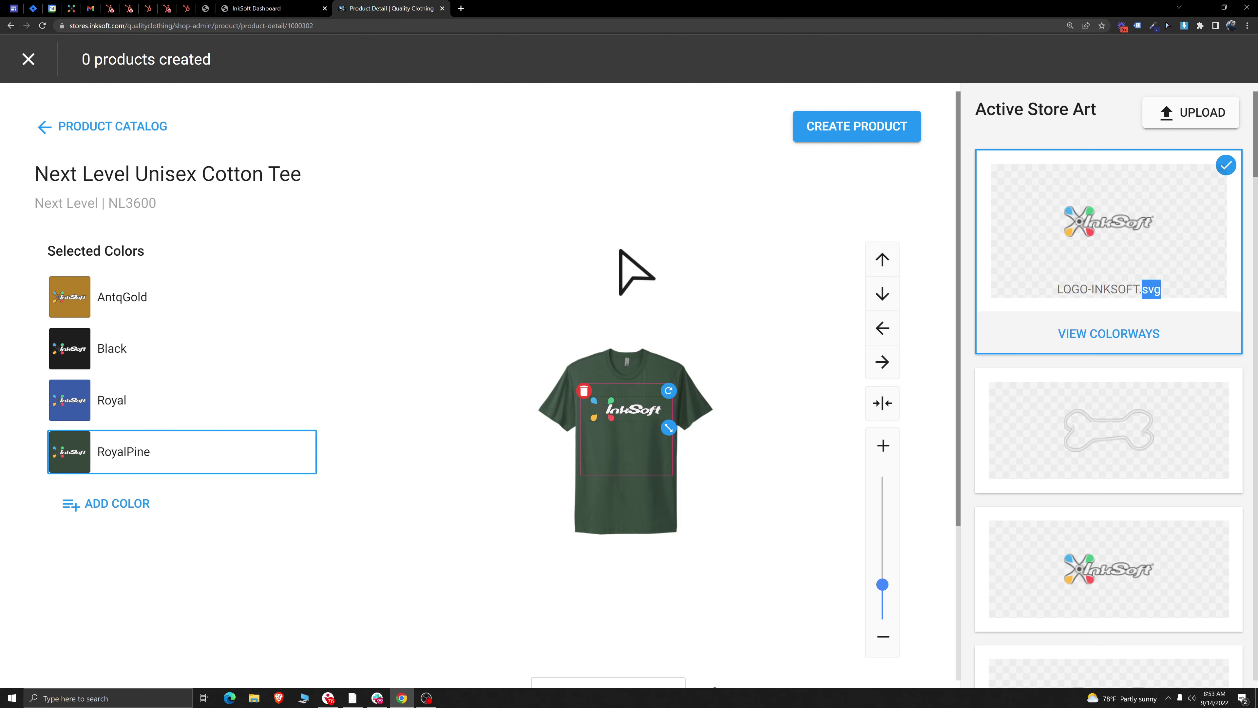
pyautogui.click(607, 395)
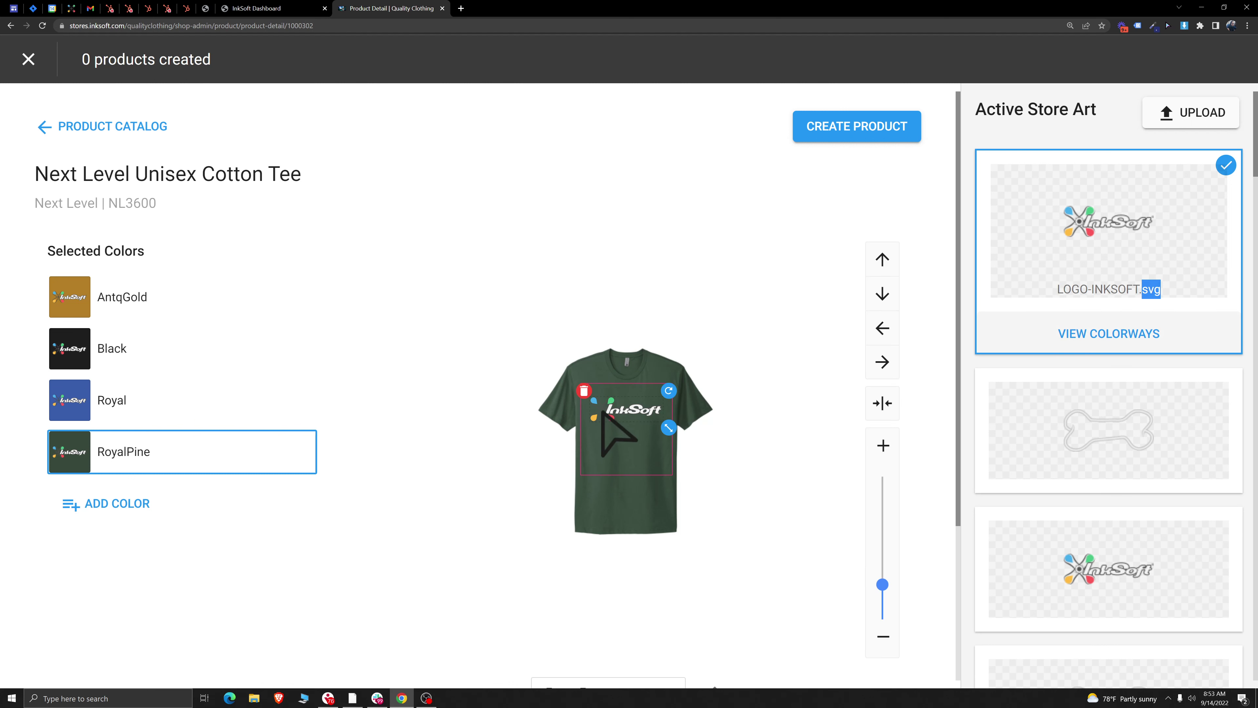
# Step: Create and save a new colorway of the InkSoft logo that replaces the dark grey with #2a2a2a
pyautogui.click(1114, 334)
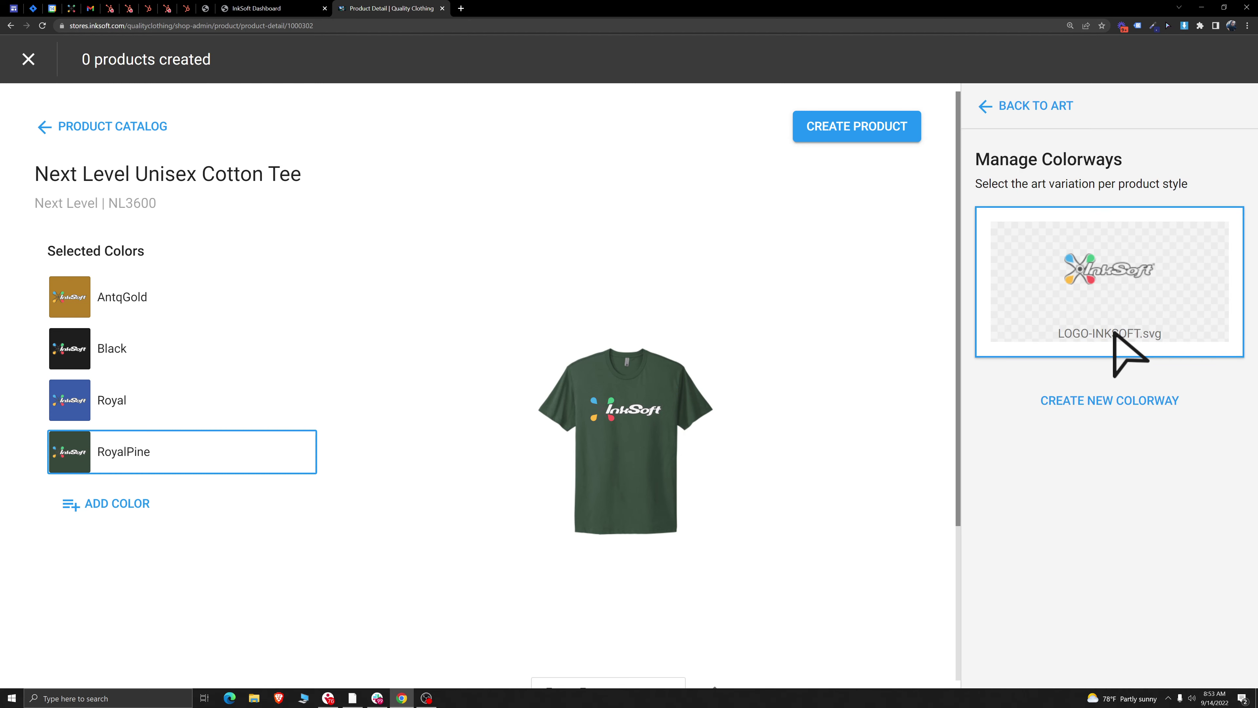
pyautogui.click(1106, 401)
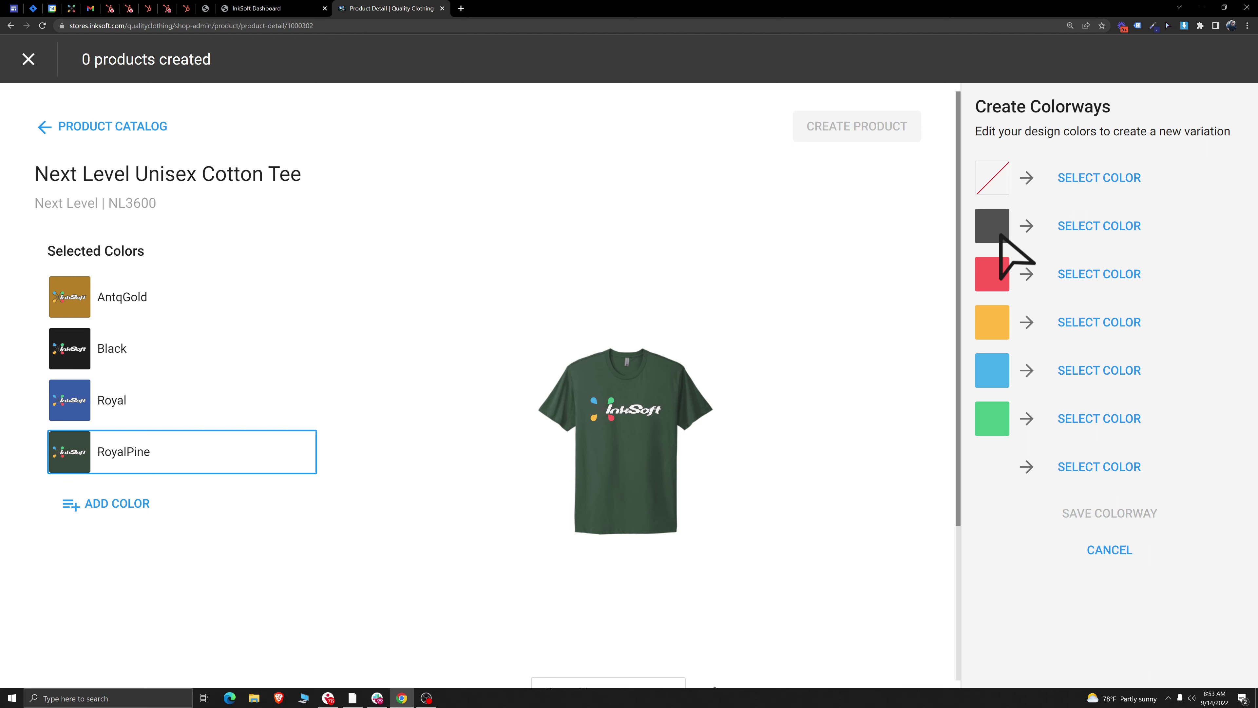
pyautogui.click(1085, 228)
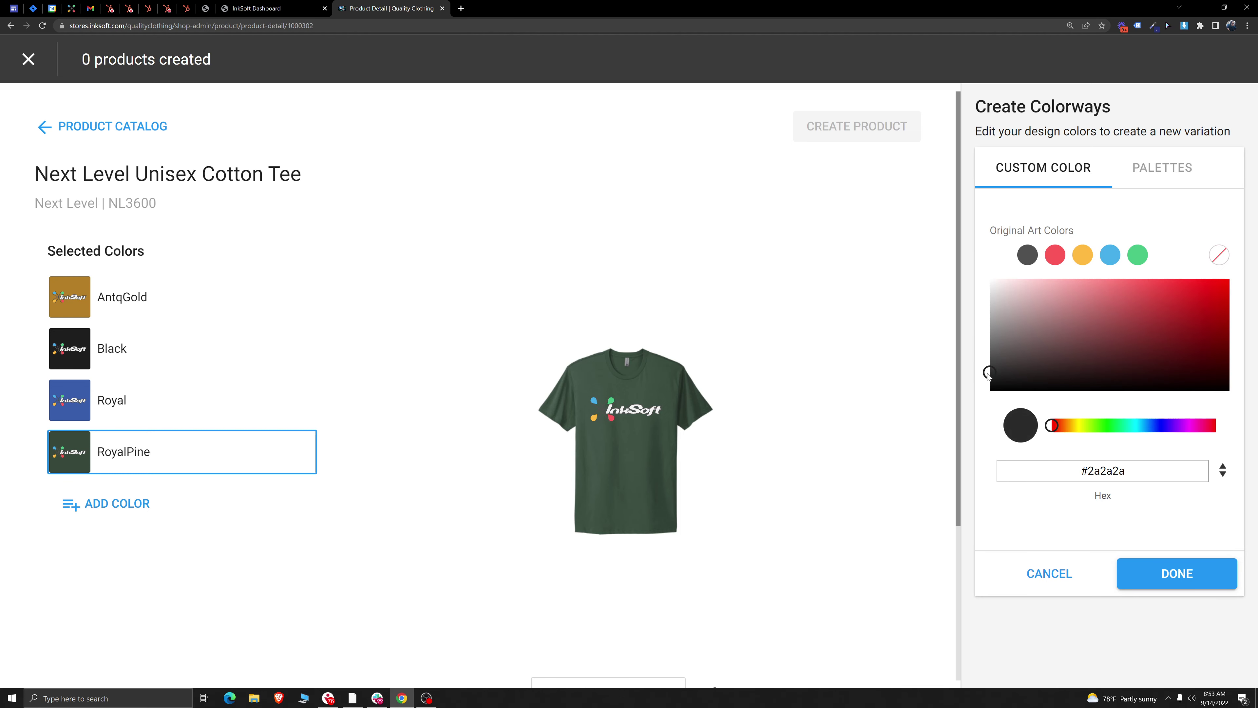
pyautogui.moveTo(784, 451)
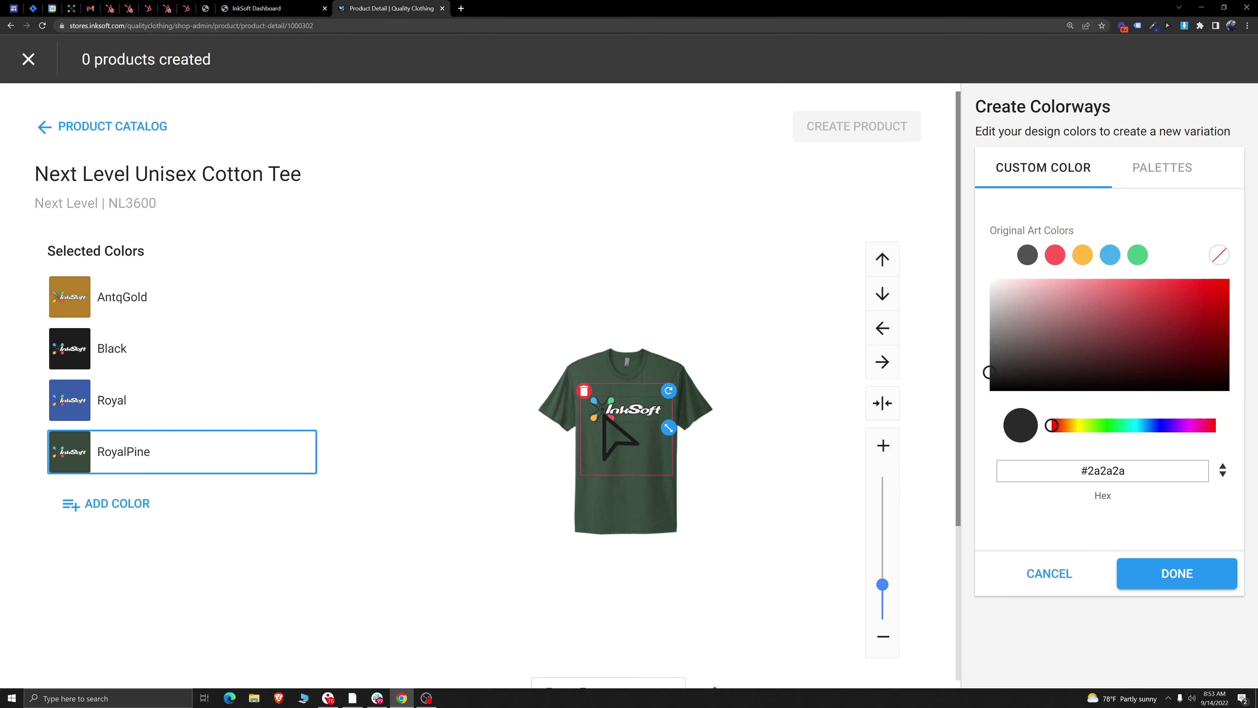
pyautogui.click(1140, 574)
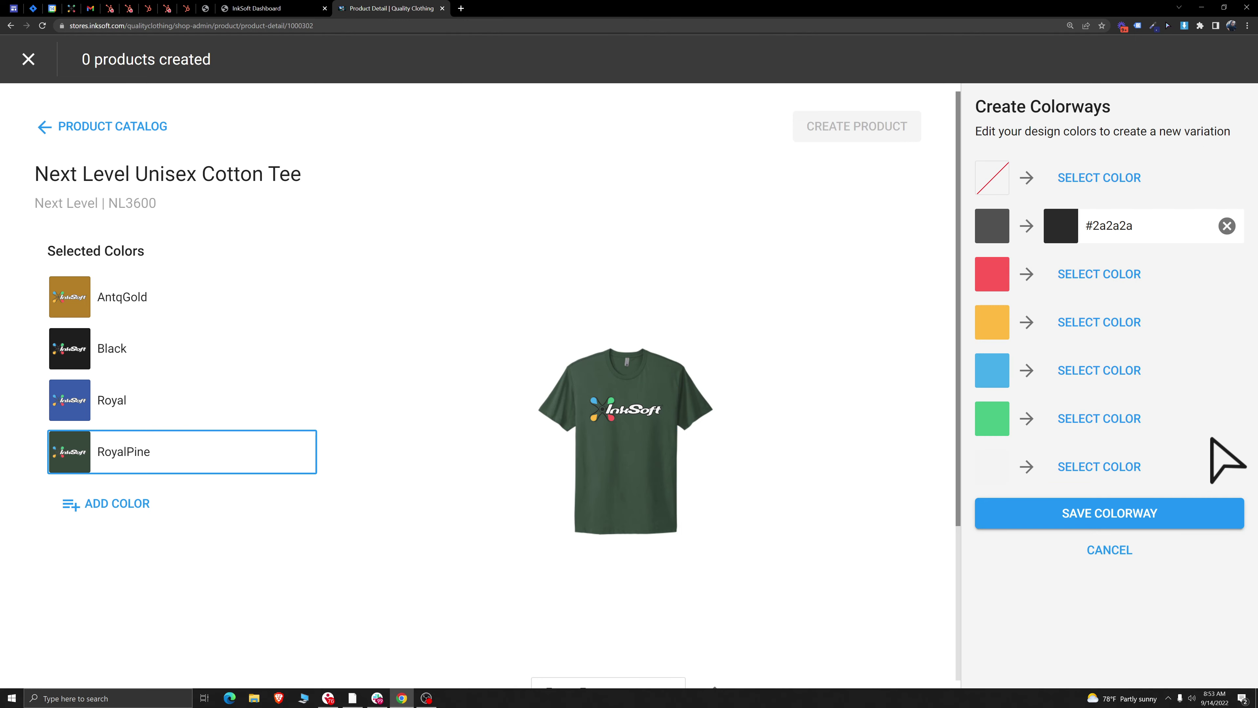
pyautogui.click(1100, 516)
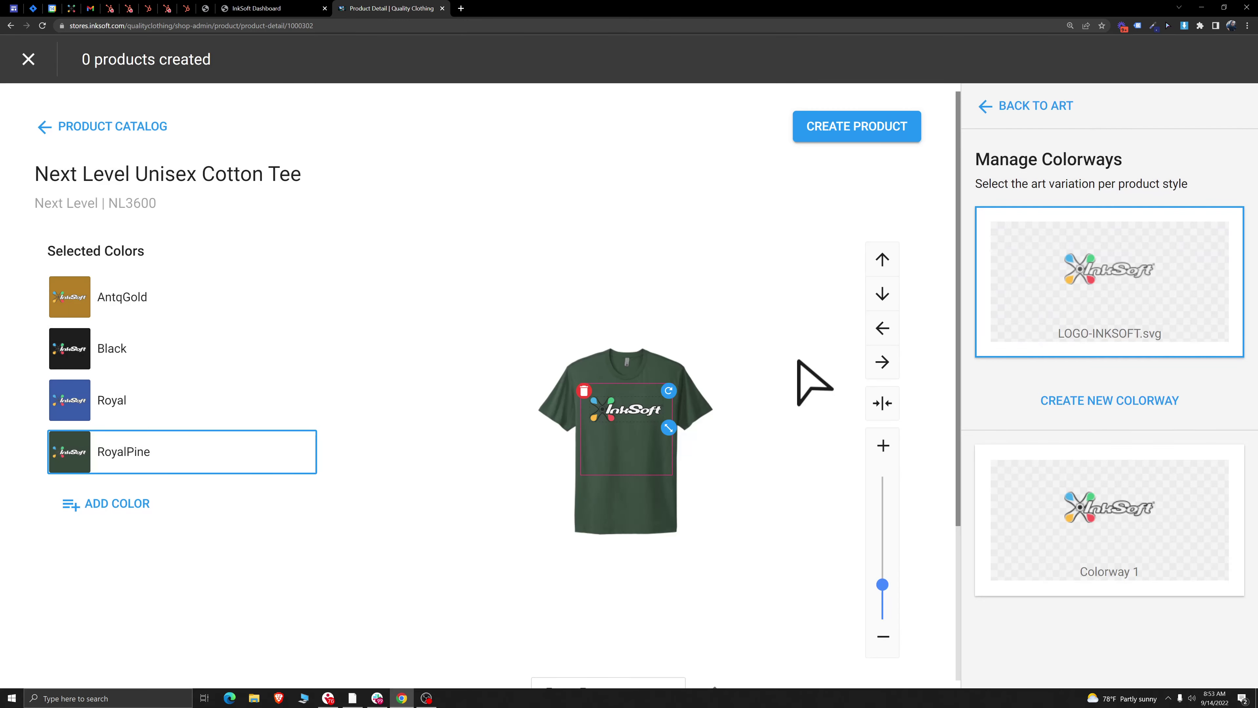
# Step: Compare the original LOGO-INKSOFT.svg with Colorway 1 on the RoyalPine shirt and apply Colorway 1
pyautogui.click(1134, 483)
pyautogui.click(1157, 262)
pyautogui.click(1135, 495)
pyautogui.click(1073, 280)
pyautogui.click(1105, 502)
pyautogui.click(1053, 528)
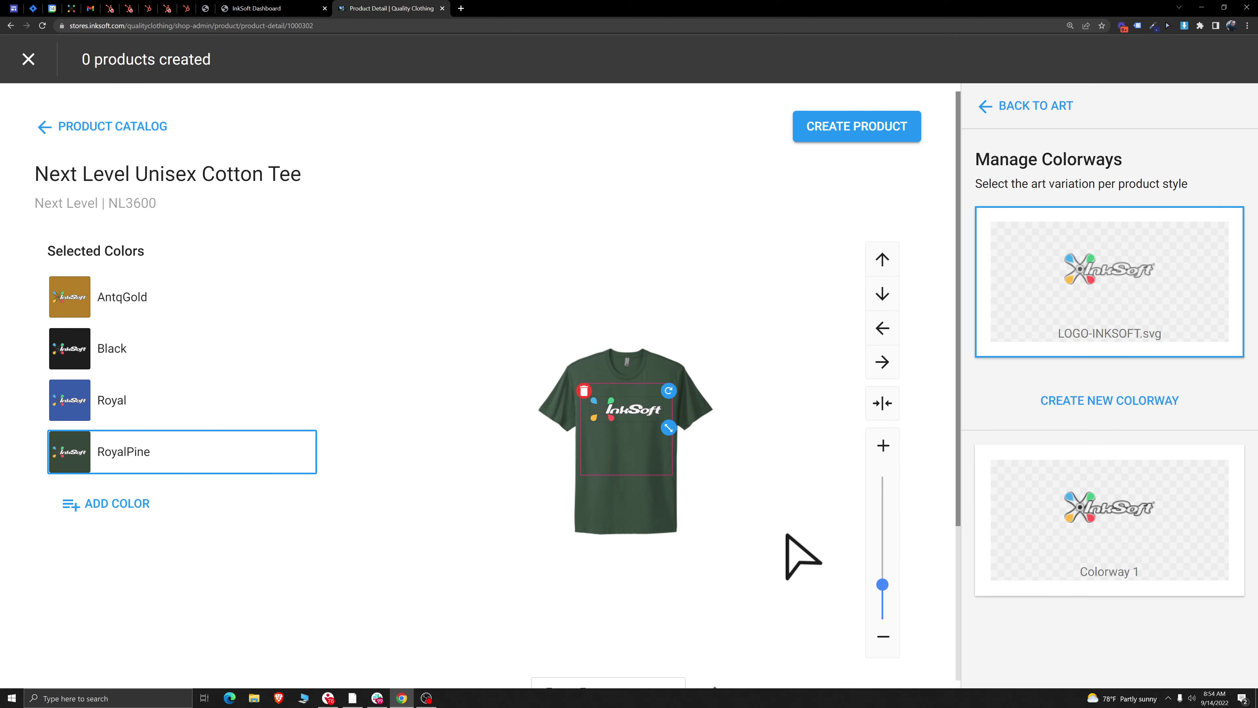
pyautogui.click(1039, 473)
pyautogui.click(1109, 272)
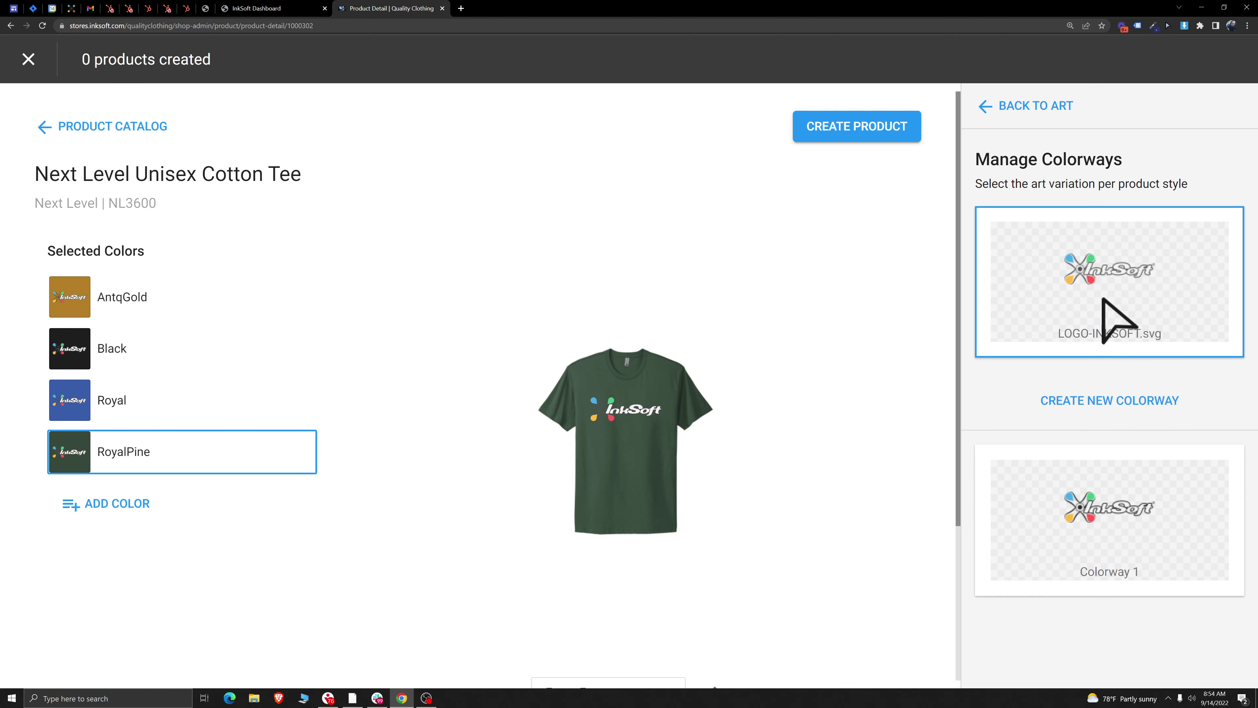
pyautogui.click(1108, 527)
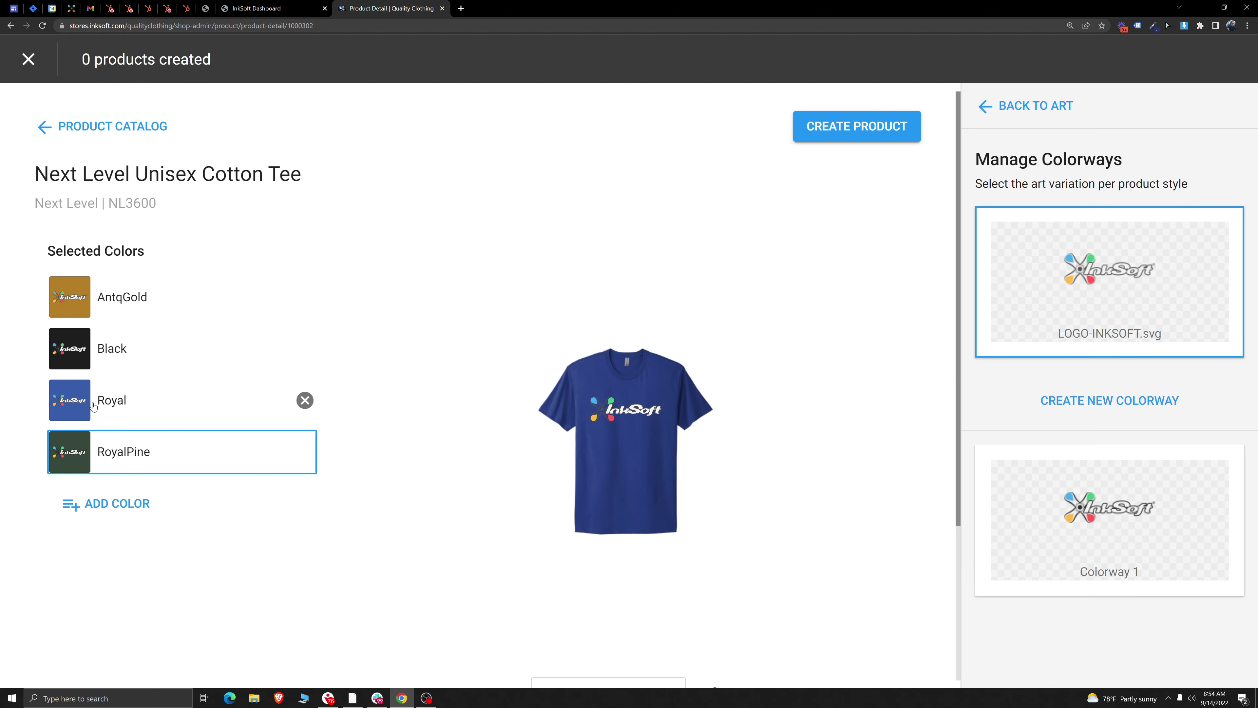
# Step: Apply Colorway 1 to the Royal shirt and create the product
pyautogui.click(106, 401)
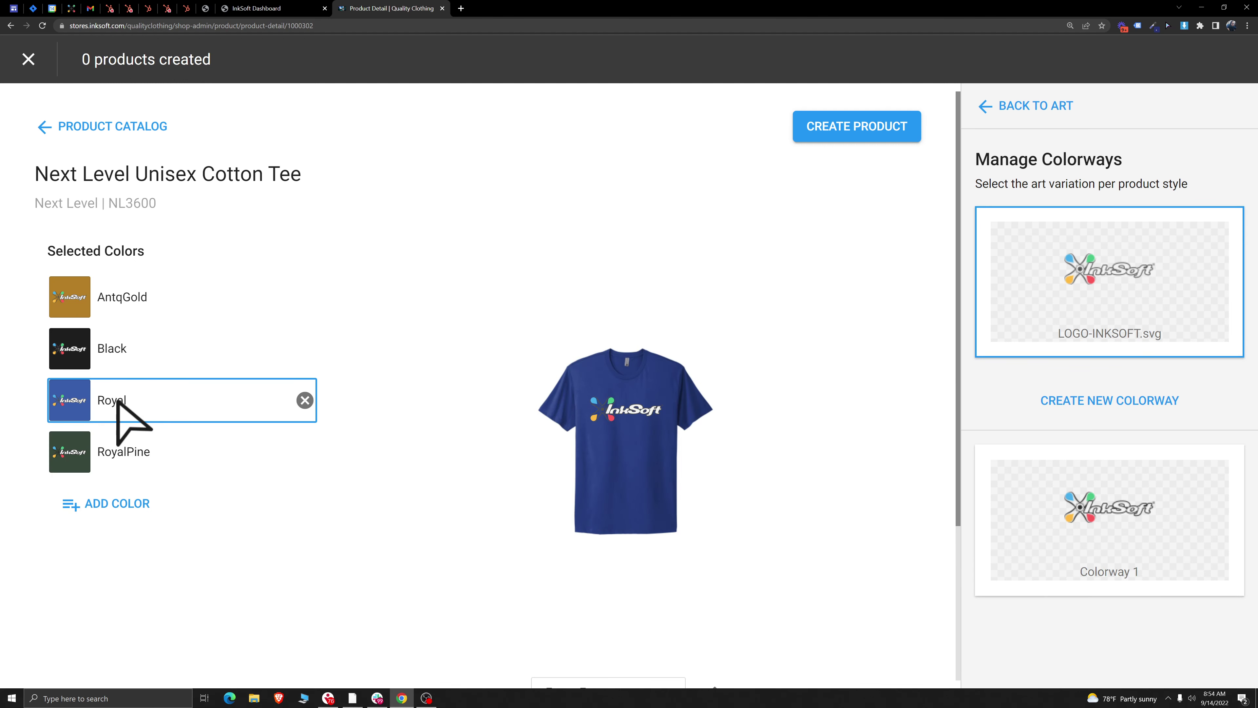
pyautogui.click(1075, 520)
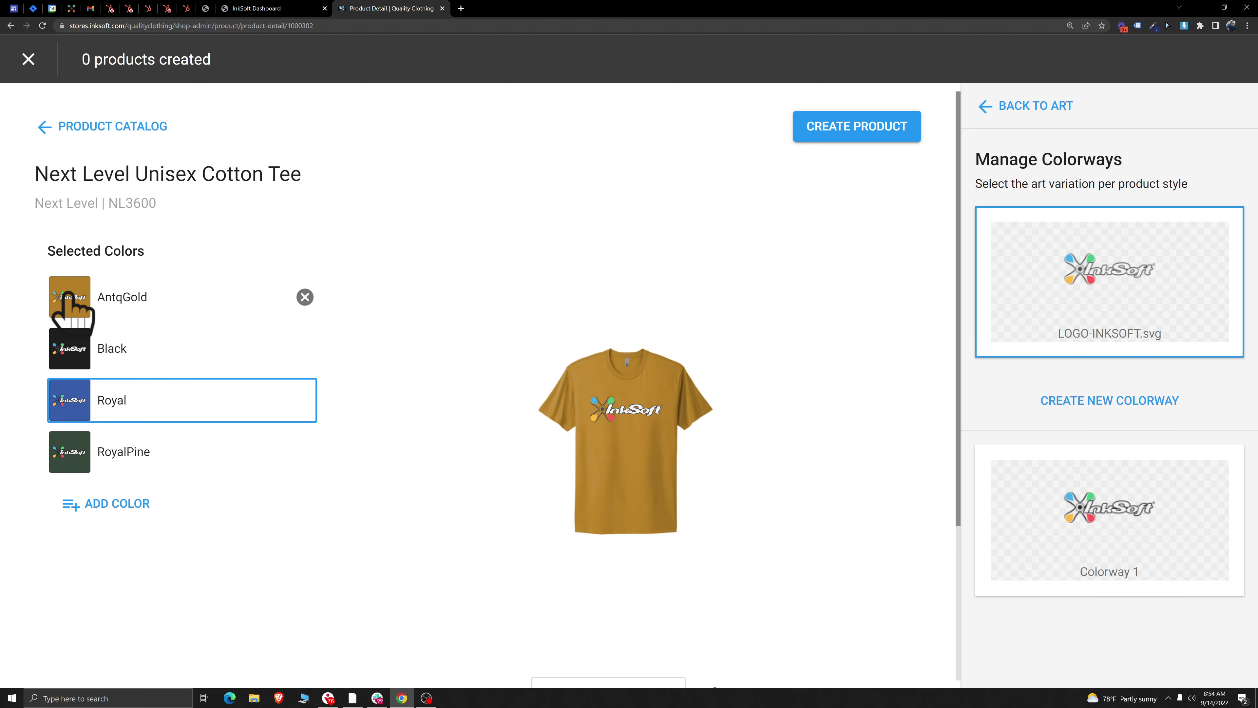
pyautogui.click(80, 465)
pyautogui.click(865, 129)
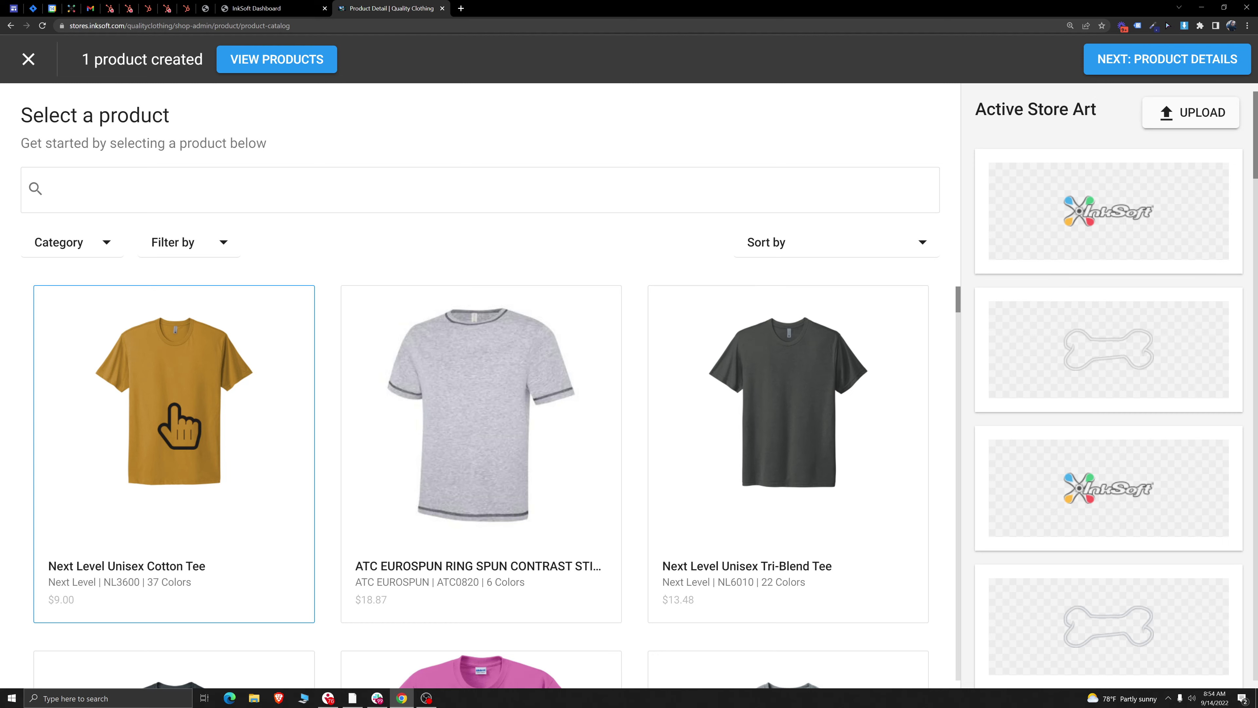
# Step: Continue from the product catalog to the details of the created product
pyautogui.scroll(-2, 365, 399)
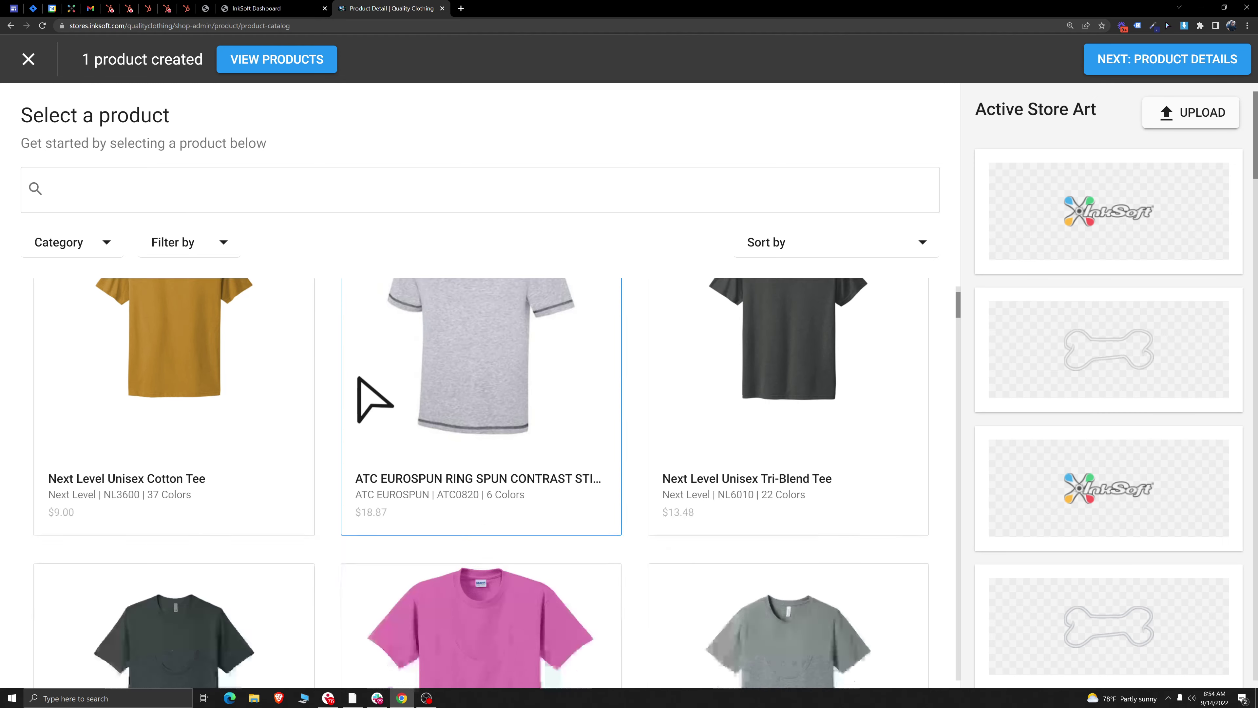
pyautogui.scroll(2, 346, 346)
pyautogui.click(215, 195)
pyautogui.click(326, 258)
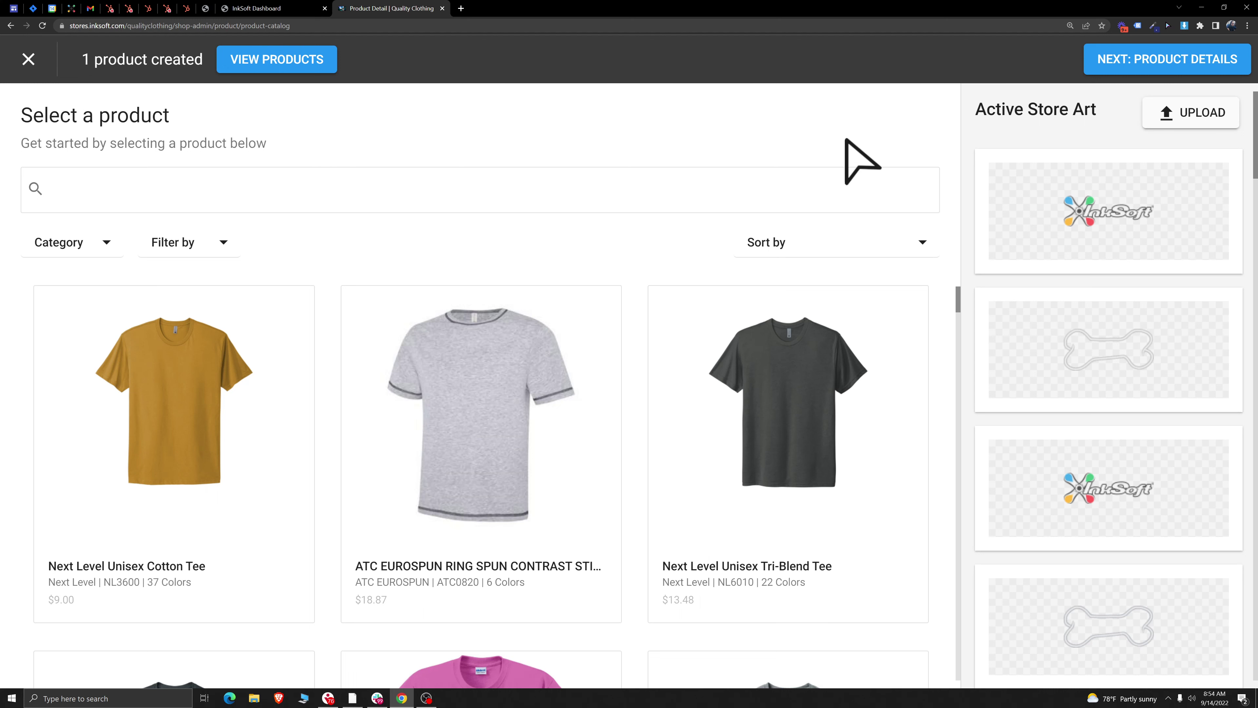
pyautogui.click(1167, 62)
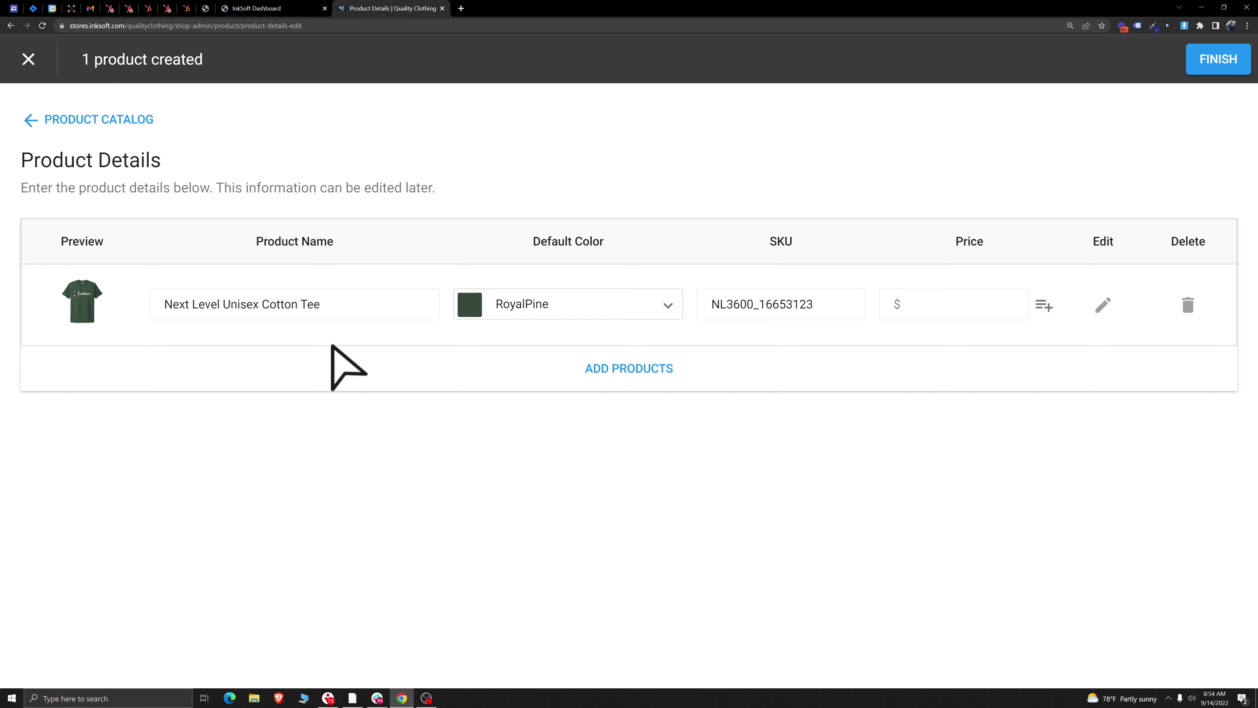
pyautogui.moveTo(331, 305); pyautogui.dragTo(112, 329)
pyautogui.click(582, 309)
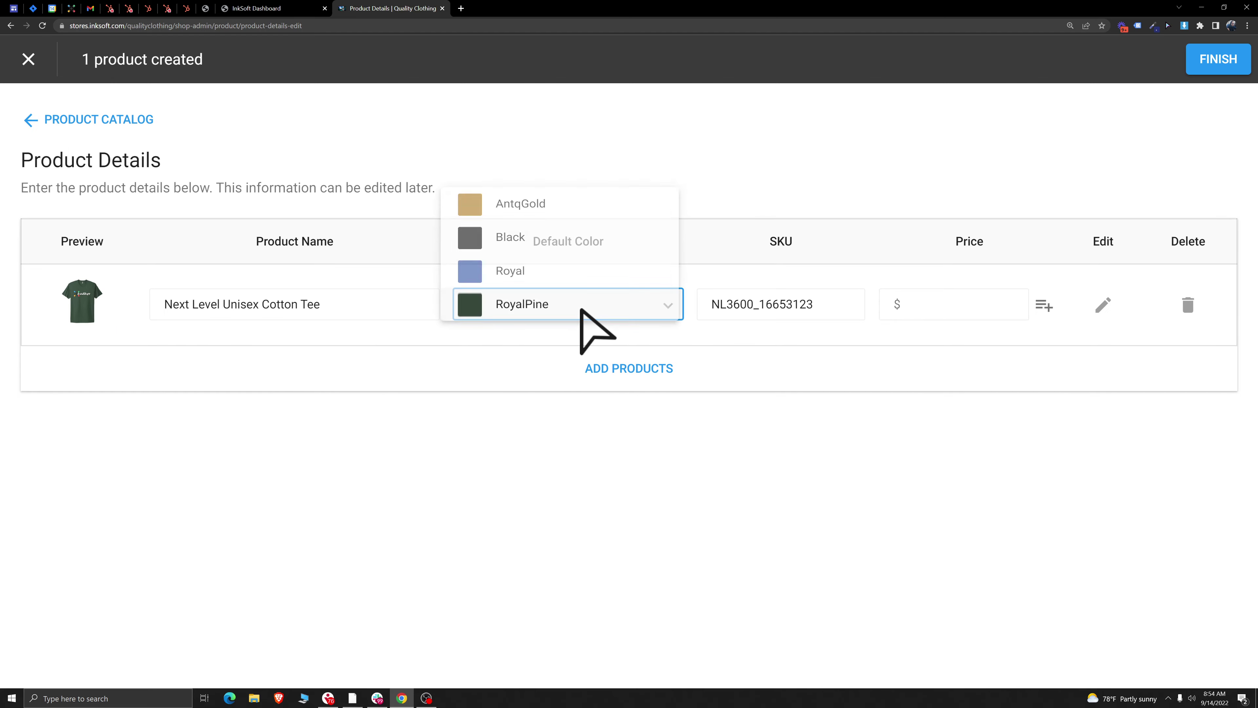
pyautogui.press('Tab')
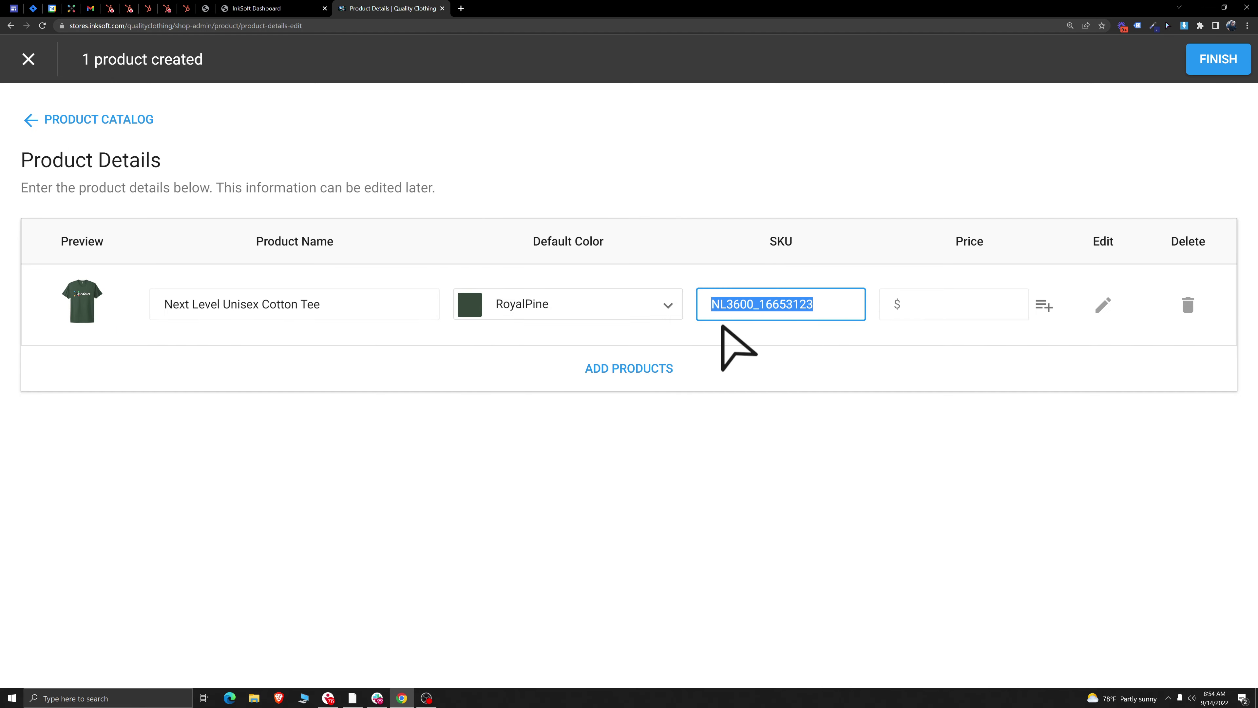
# Step: Set the Next Level Unisex Cotton Tee's base price to $25
pyautogui.click(934, 314)
pyautogui.write('25')
pyautogui.click(993, 460)
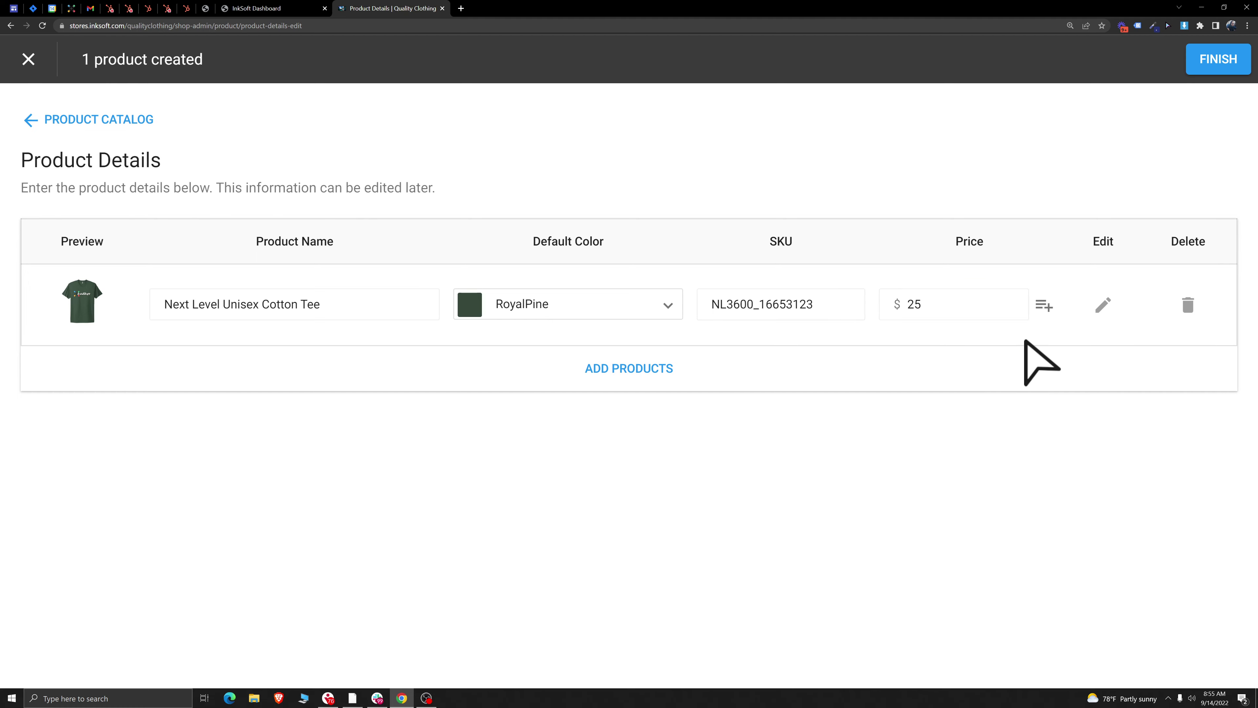
# Step: Set size-specific prices of $27 for 2XL and $29 for 3XL, and finish the product setup
pyautogui.click(1042, 305)
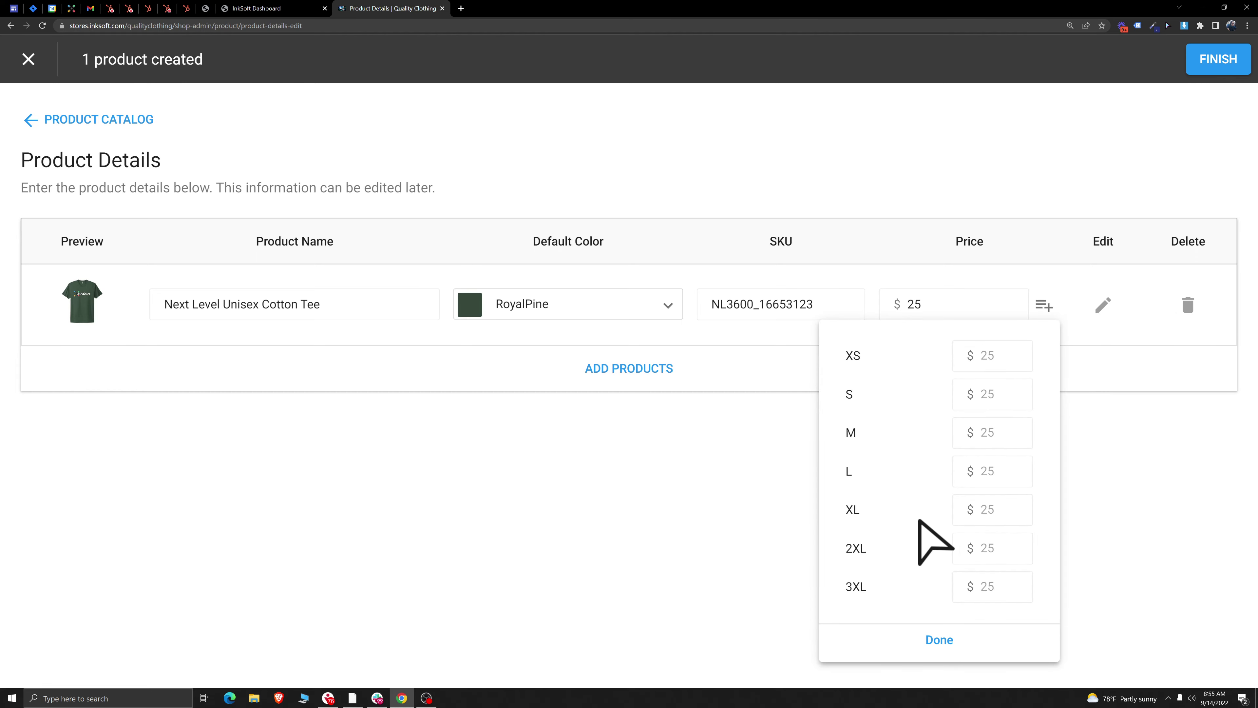
pyautogui.click(996, 549)
pyautogui.write('27')
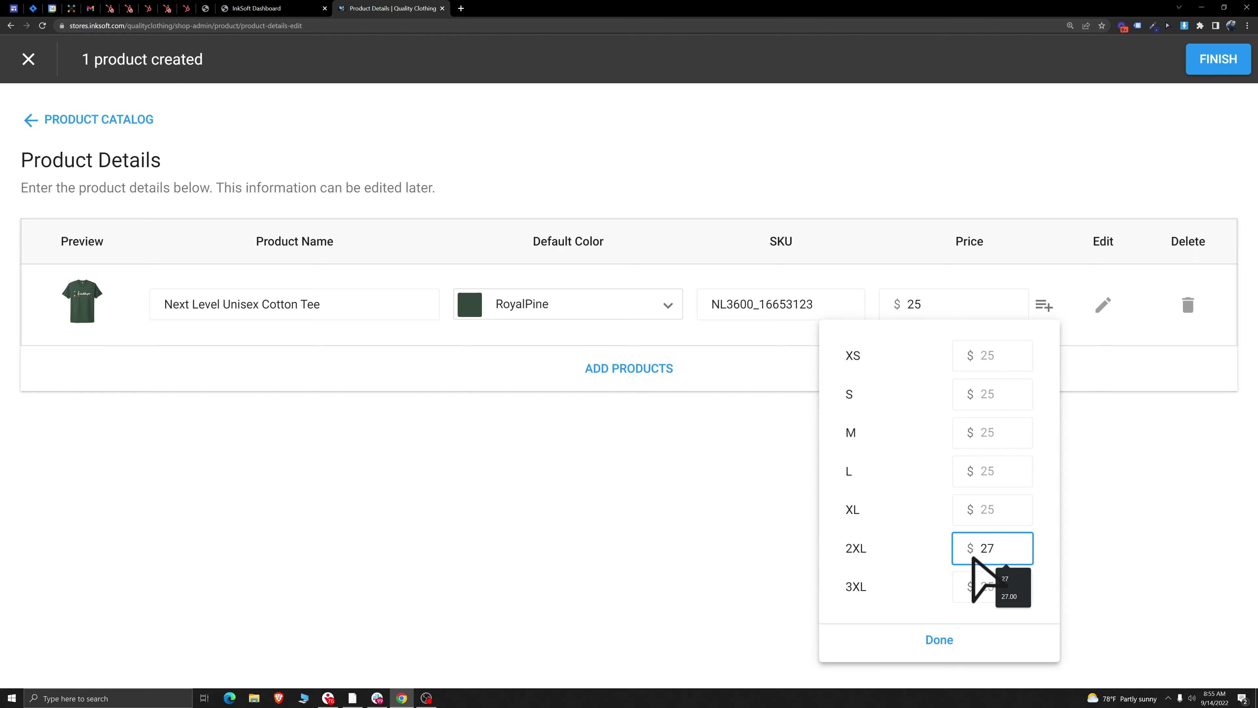
pyautogui.click(926, 600)
pyautogui.click(995, 585)
pyautogui.write('29')
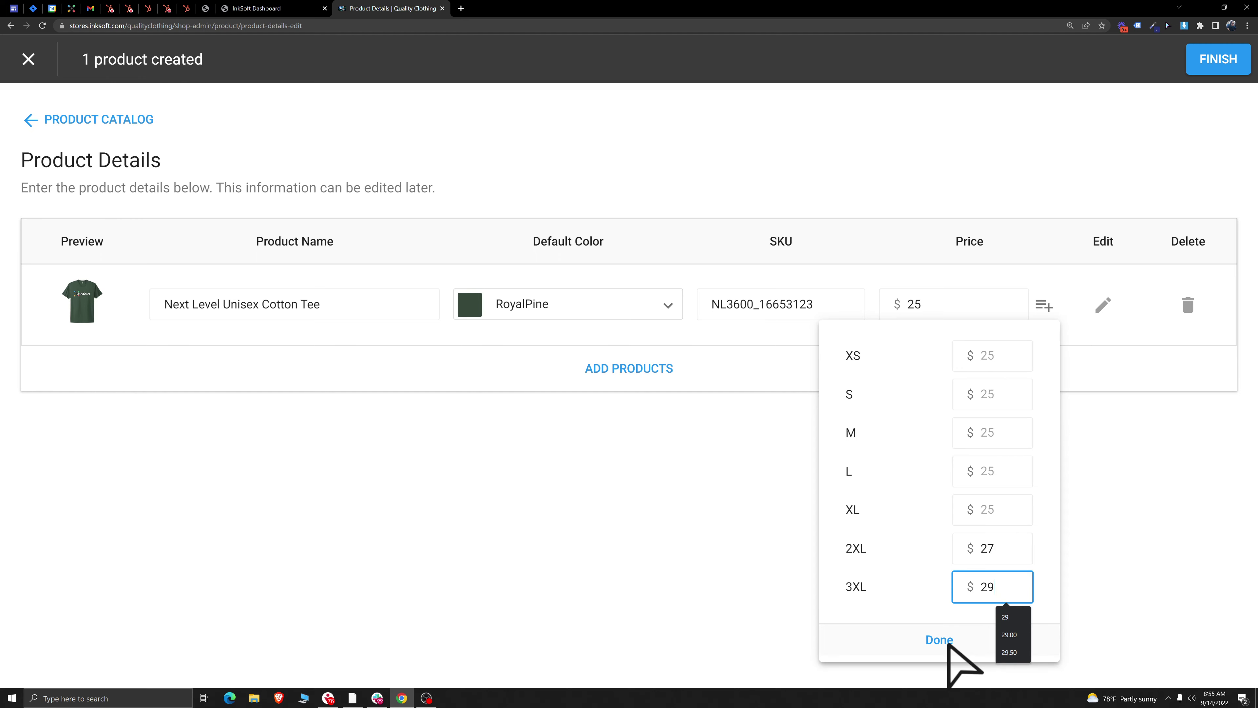
pyautogui.click(941, 640)
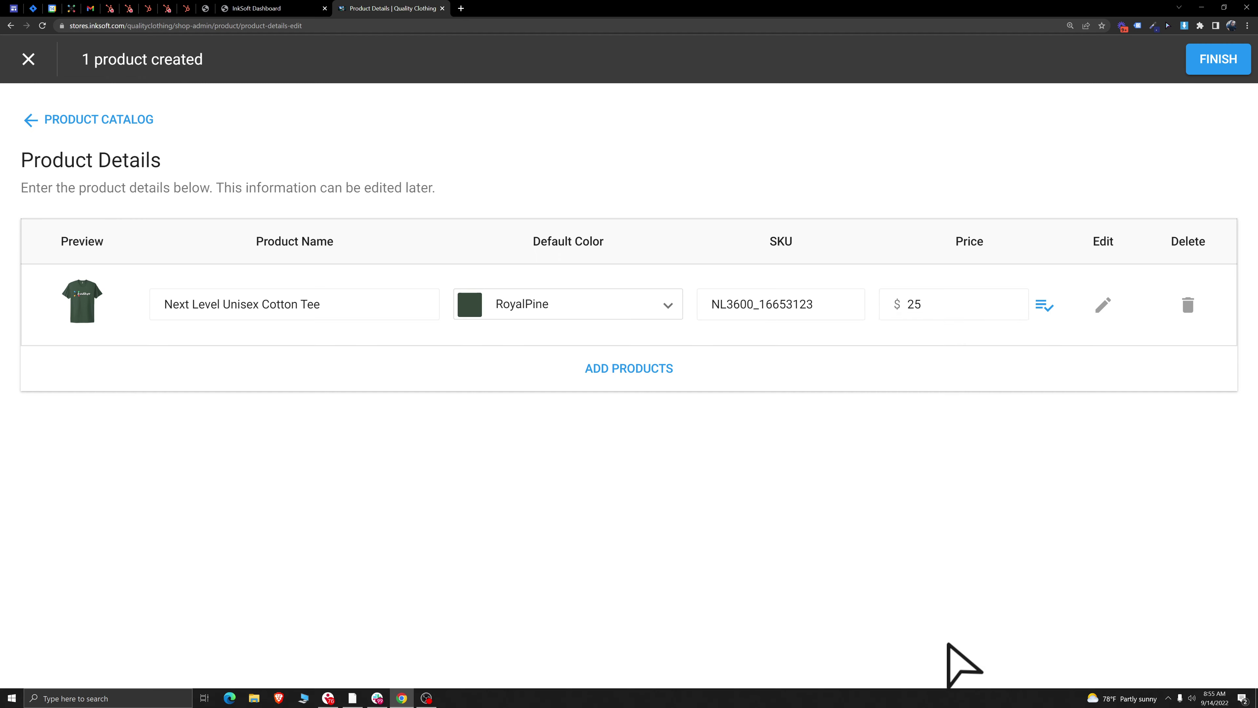
pyautogui.click(1212, 60)
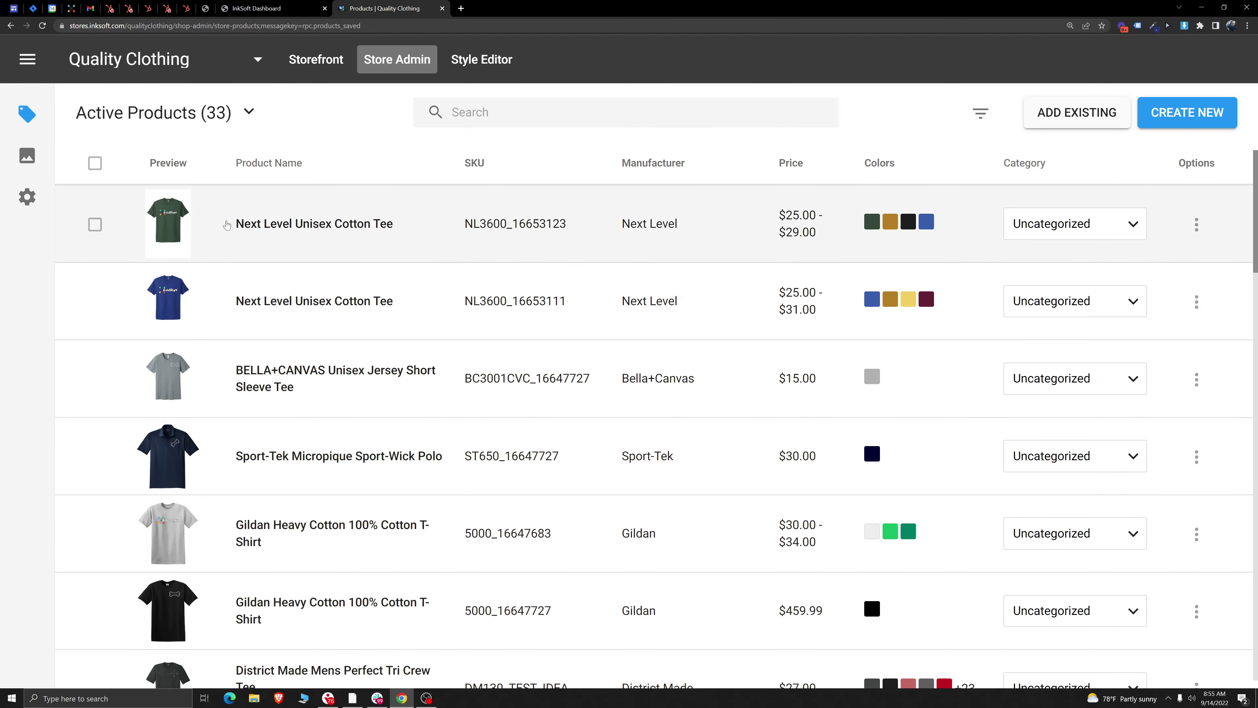
# Step: Open the storefront and look through the home page products for the new tee
pyautogui.moveTo(228, 221); pyautogui.dragTo(382, 197)
pyautogui.click(402, 135)
pyautogui.click(314, 61)
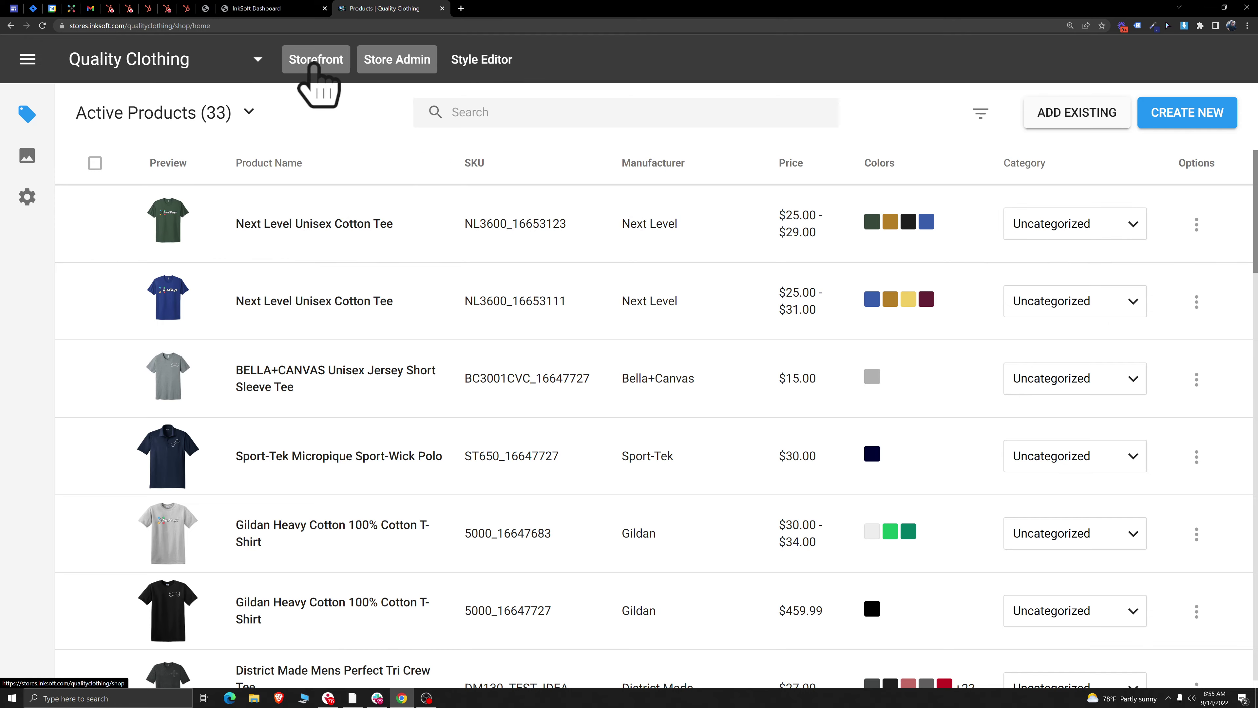
pyautogui.scroll(-15, 598, 324)
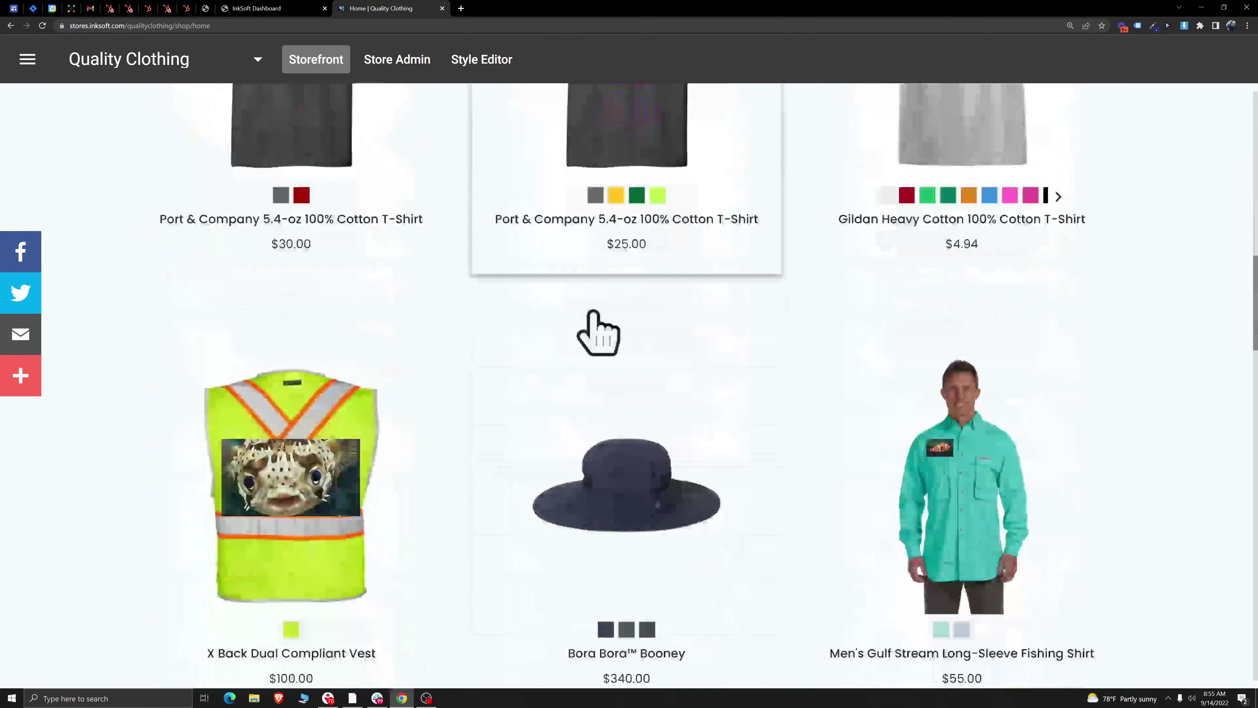
pyautogui.scroll(15, 598, 324)
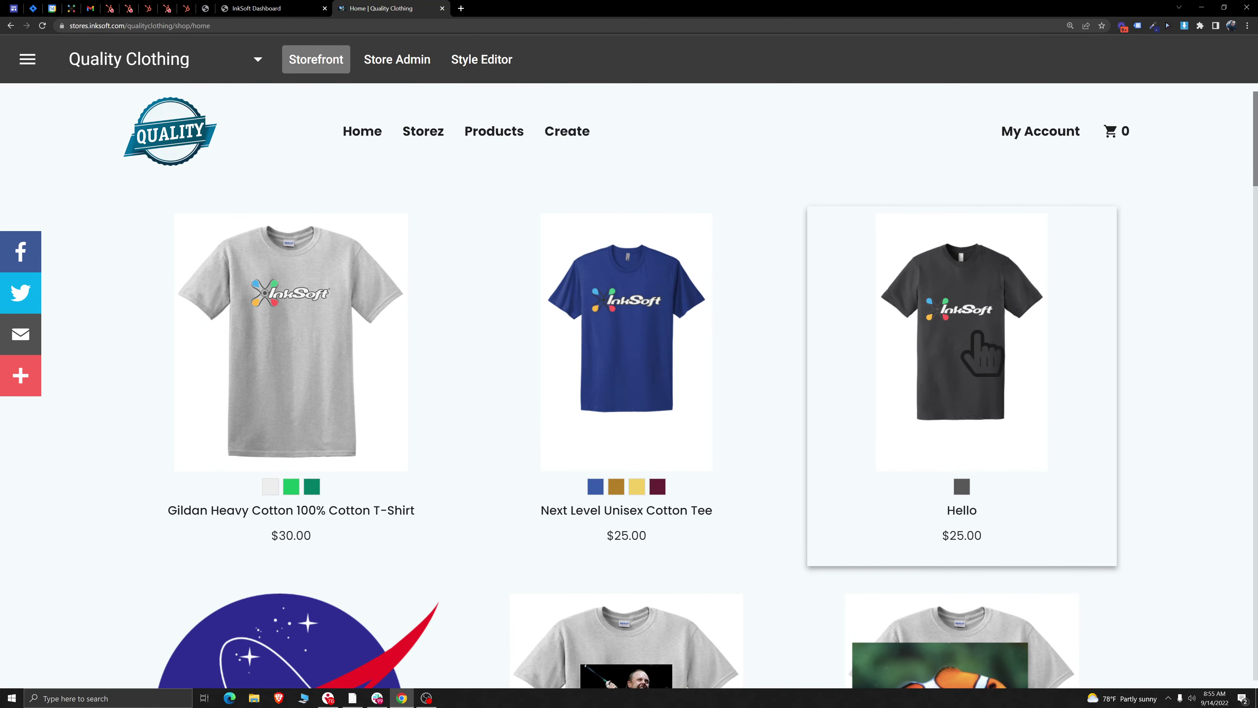
pyautogui.scroll(-20, 904, 366)
pyautogui.scroll(20, 778, 362)
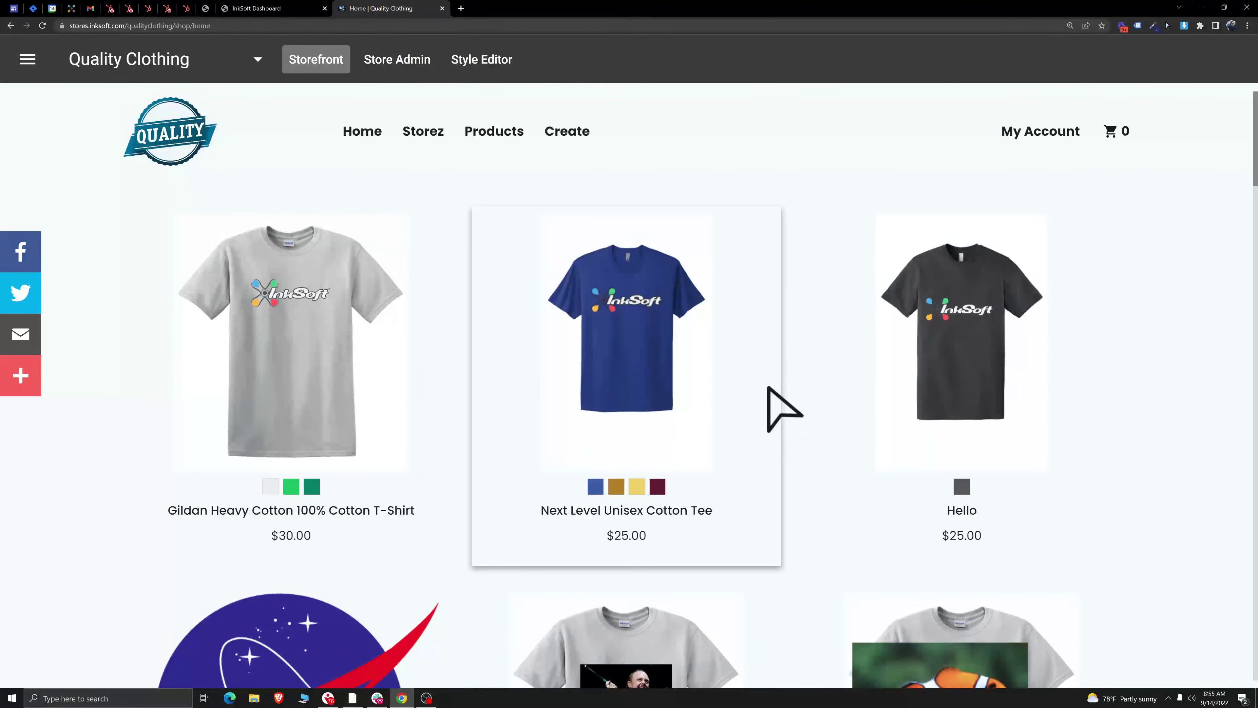
pyautogui.moveTo(478, 138)
pyautogui.rightClick(508, 186)
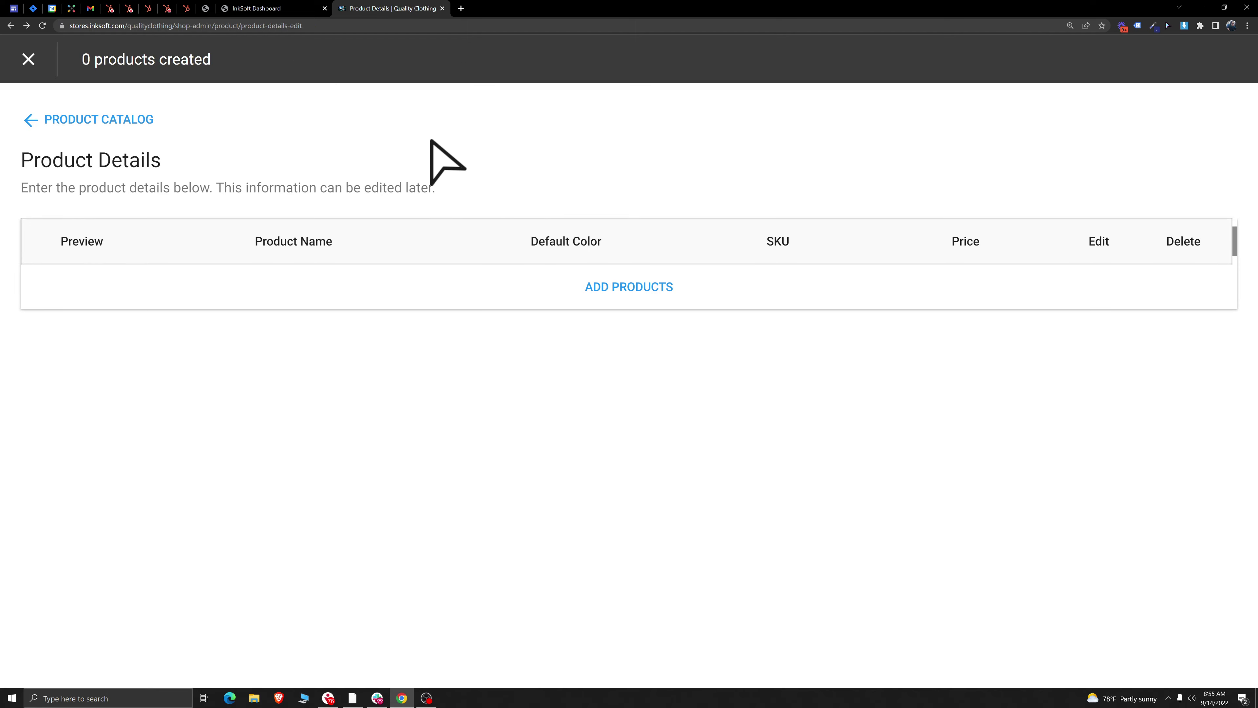
pyautogui.click(28, 59)
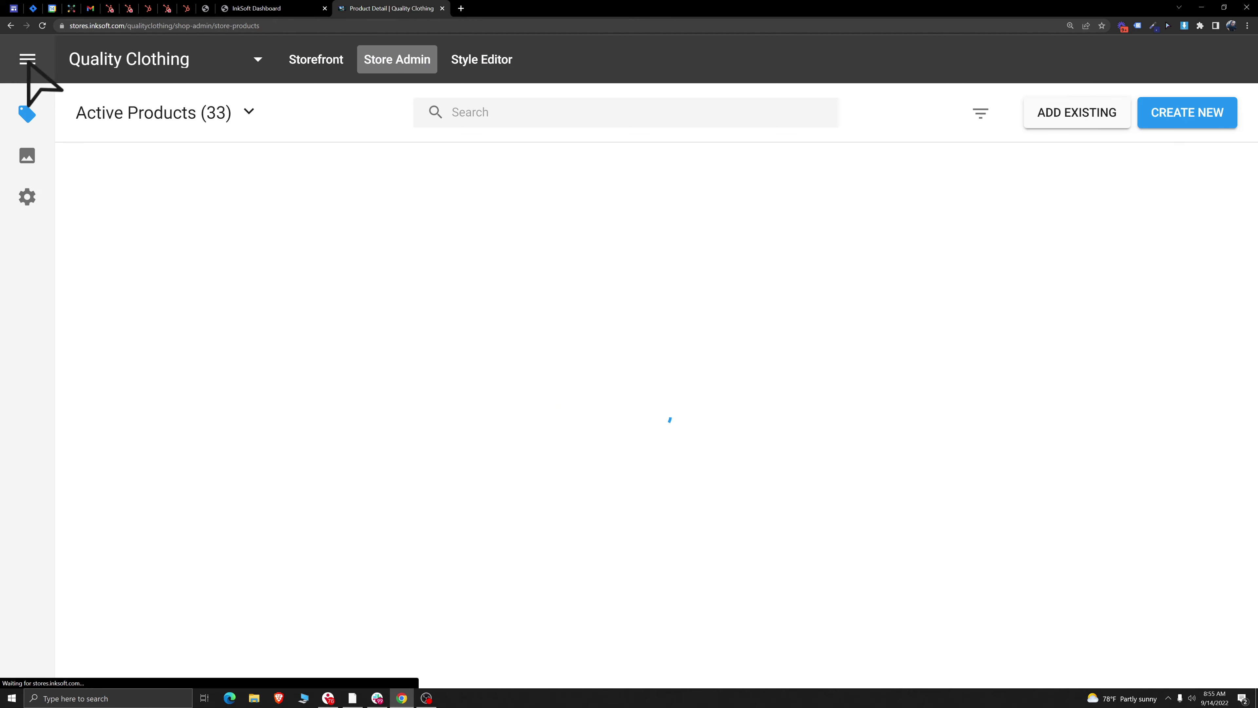
pyautogui.click(299, 67)
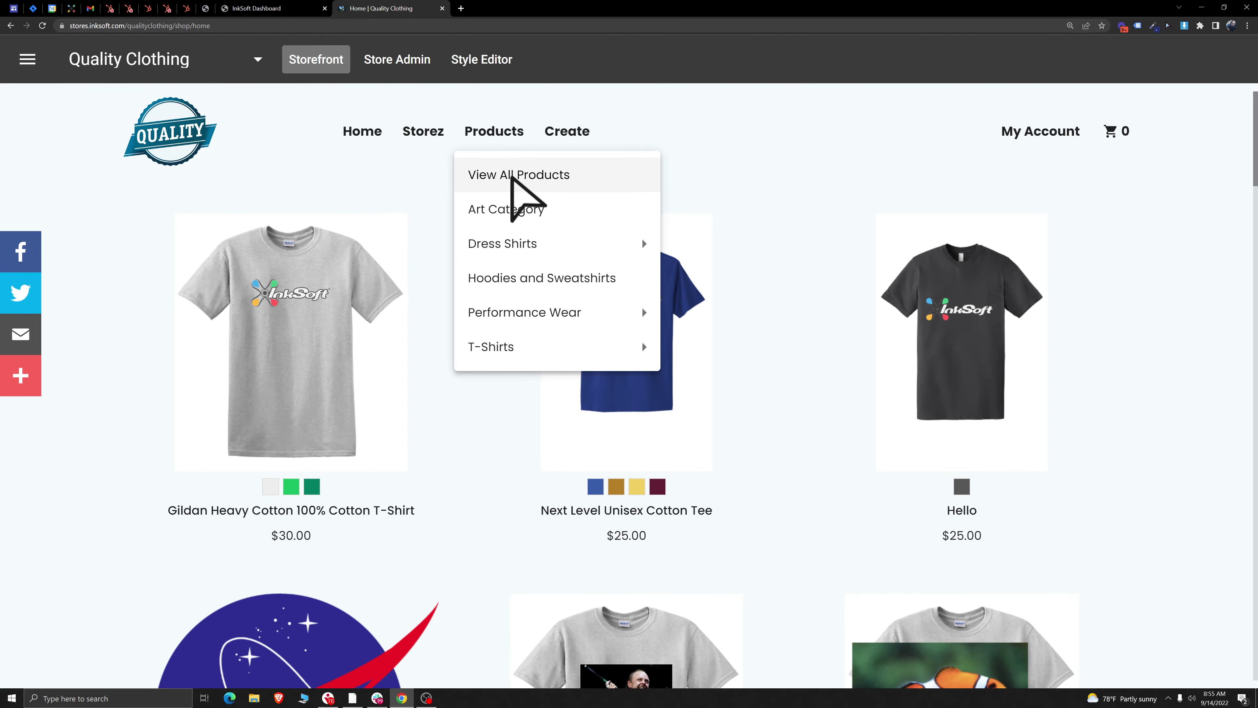
# Step: Search all store products for 3600 and open the green Next Level Unisex Cotton Tee
pyautogui.click(511, 176)
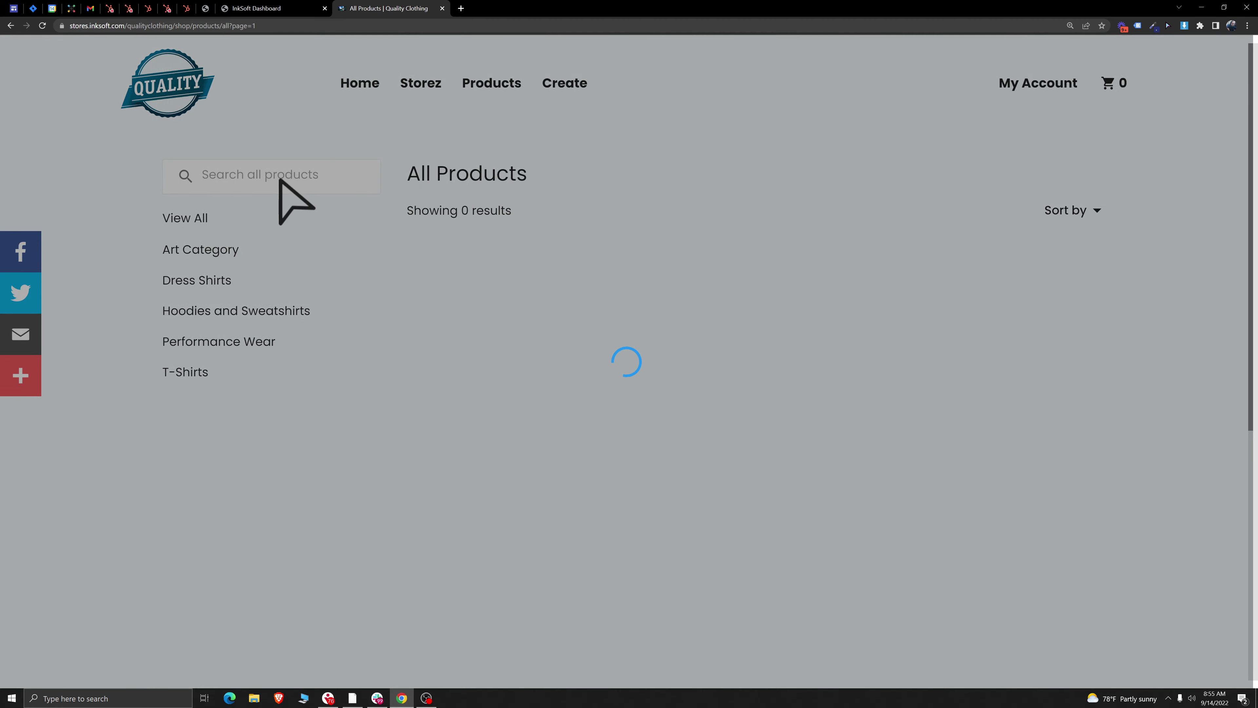
pyautogui.click(280, 180)
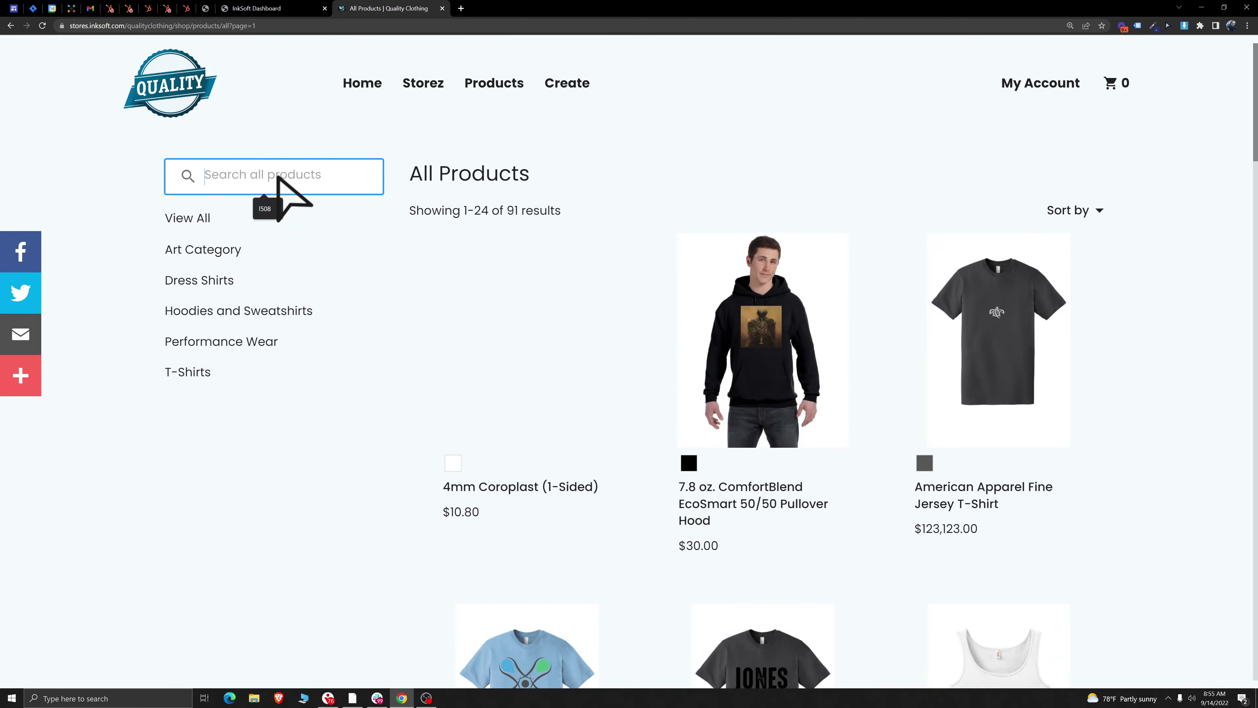
pyautogui.write('360')
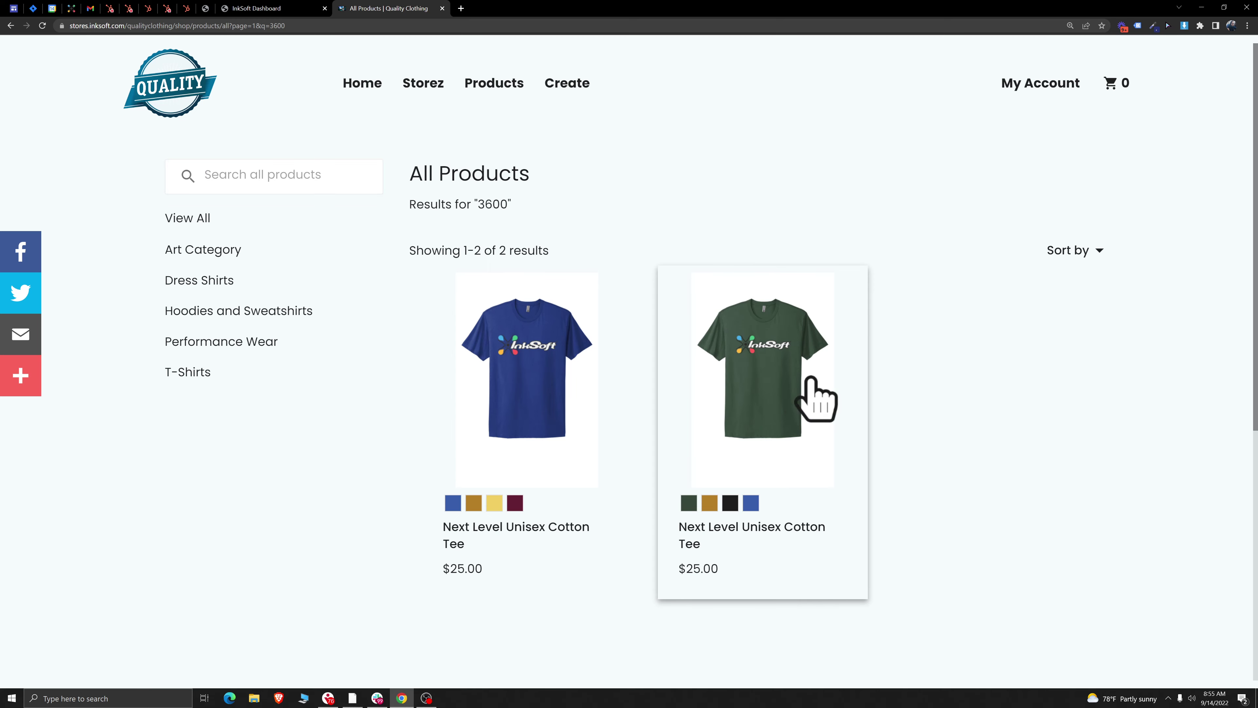
pyautogui.click(778, 426)
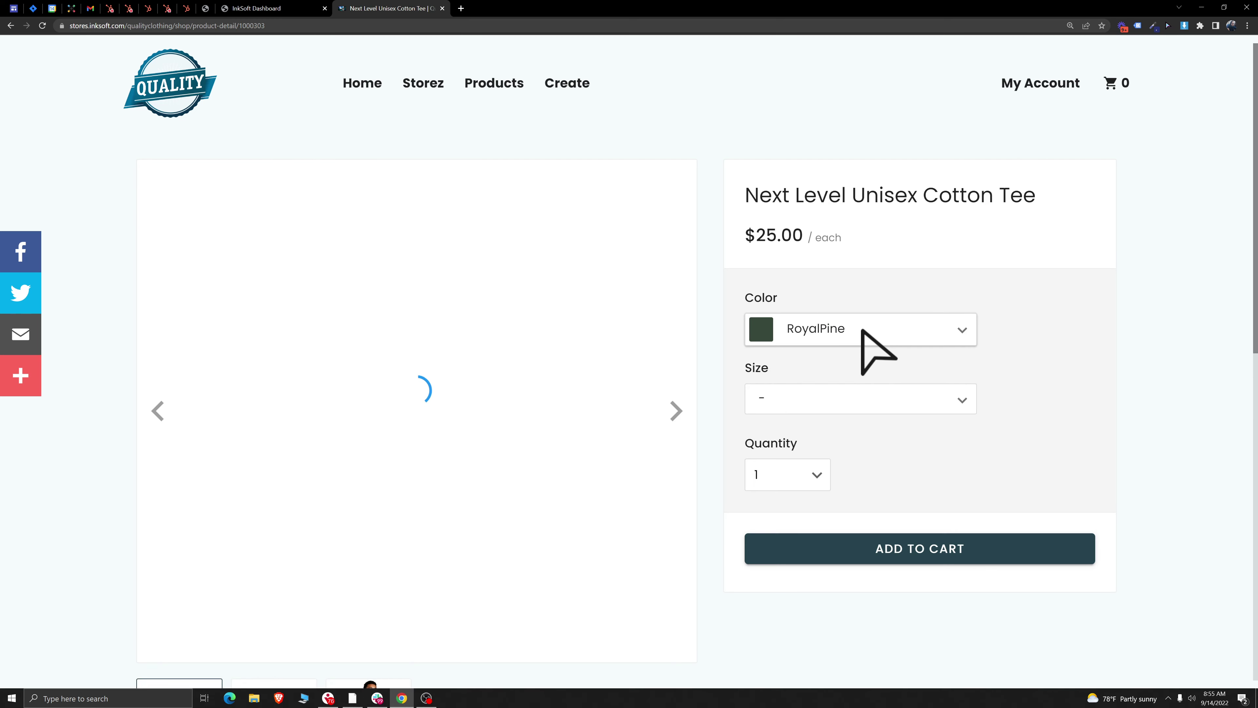
# Step: Check the color choices offered on the tee's product page
pyautogui.click(860, 342)
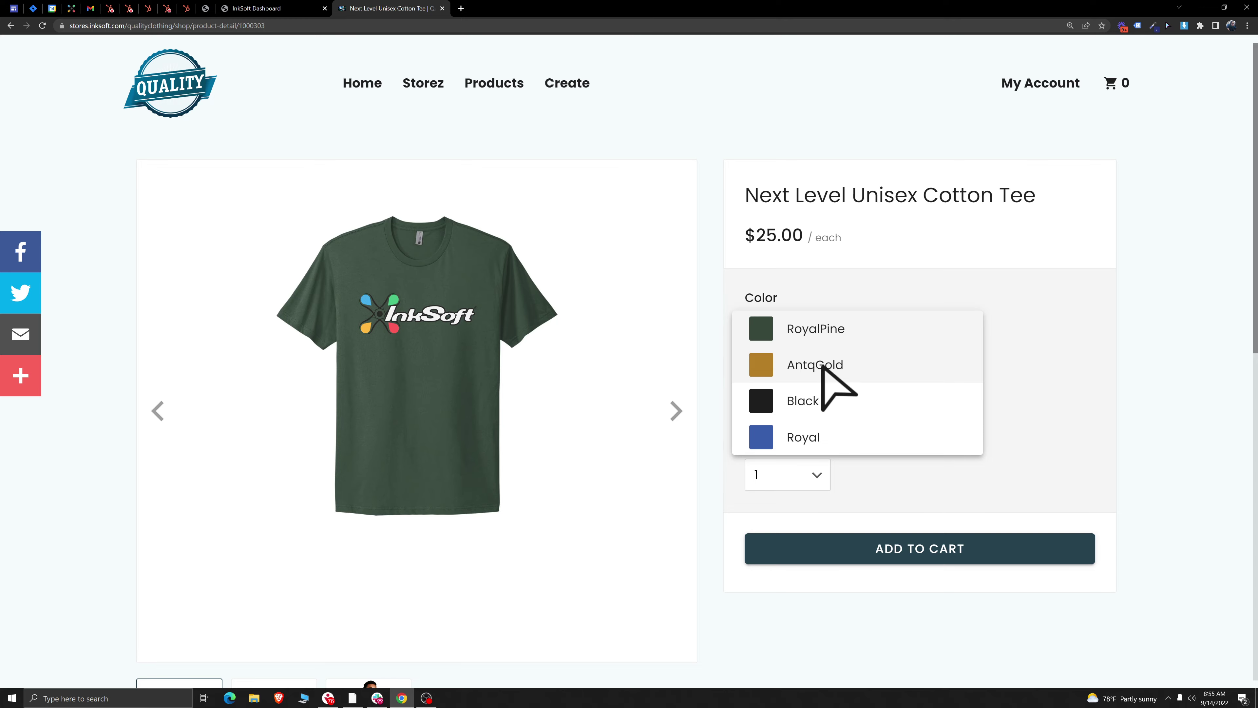
pyautogui.click(822, 367)
pyautogui.click(807, 329)
pyautogui.click(812, 298)
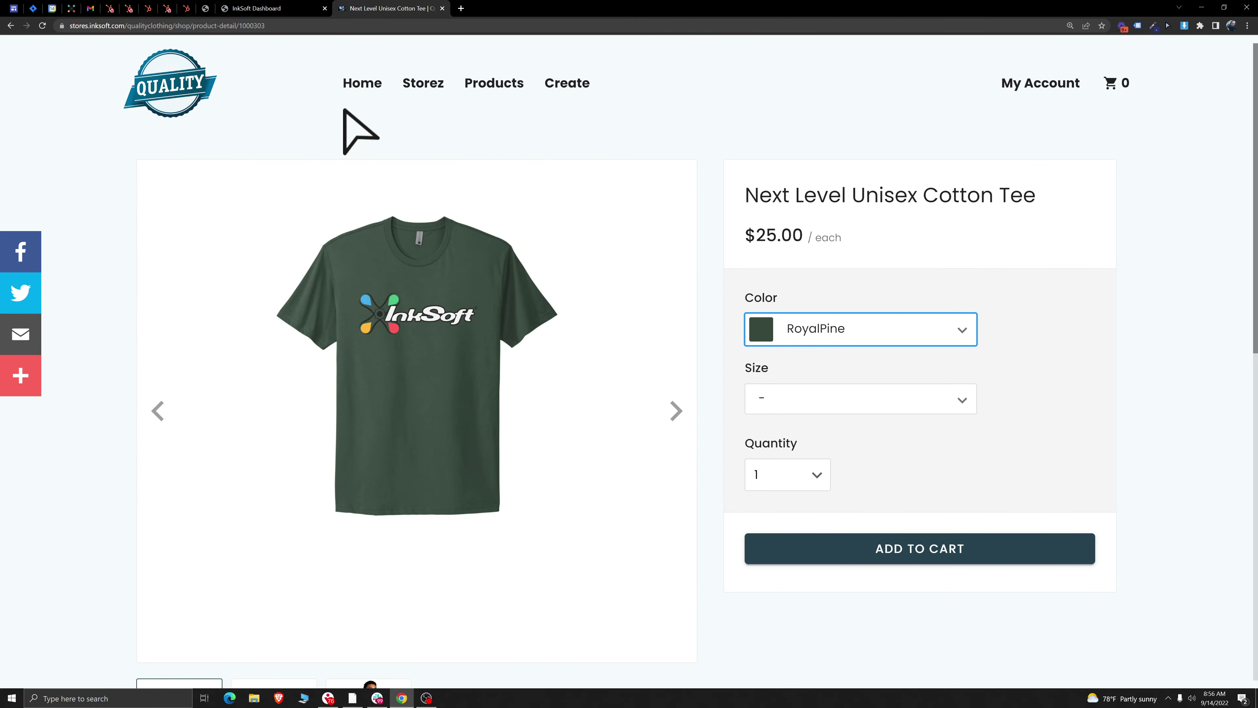
# Step: Return to the store's home page, open it in the style editor, and look through the available page components
pyautogui.click(362, 83)
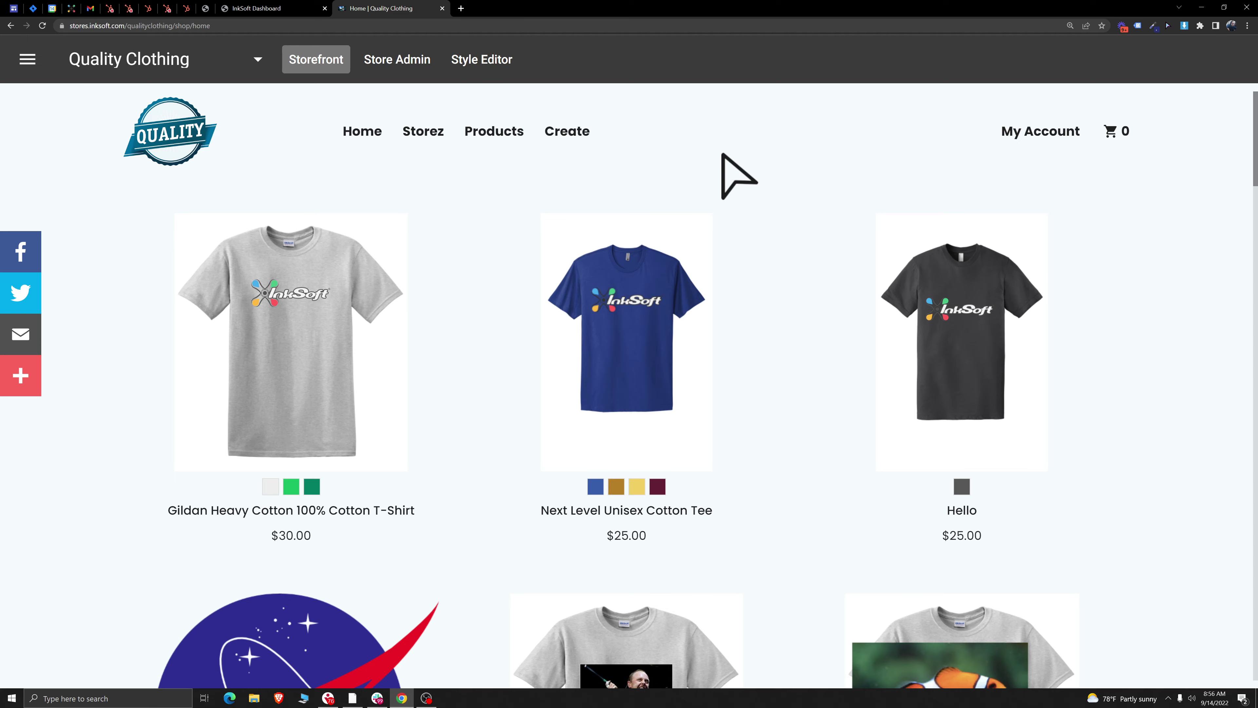
pyautogui.click(473, 62)
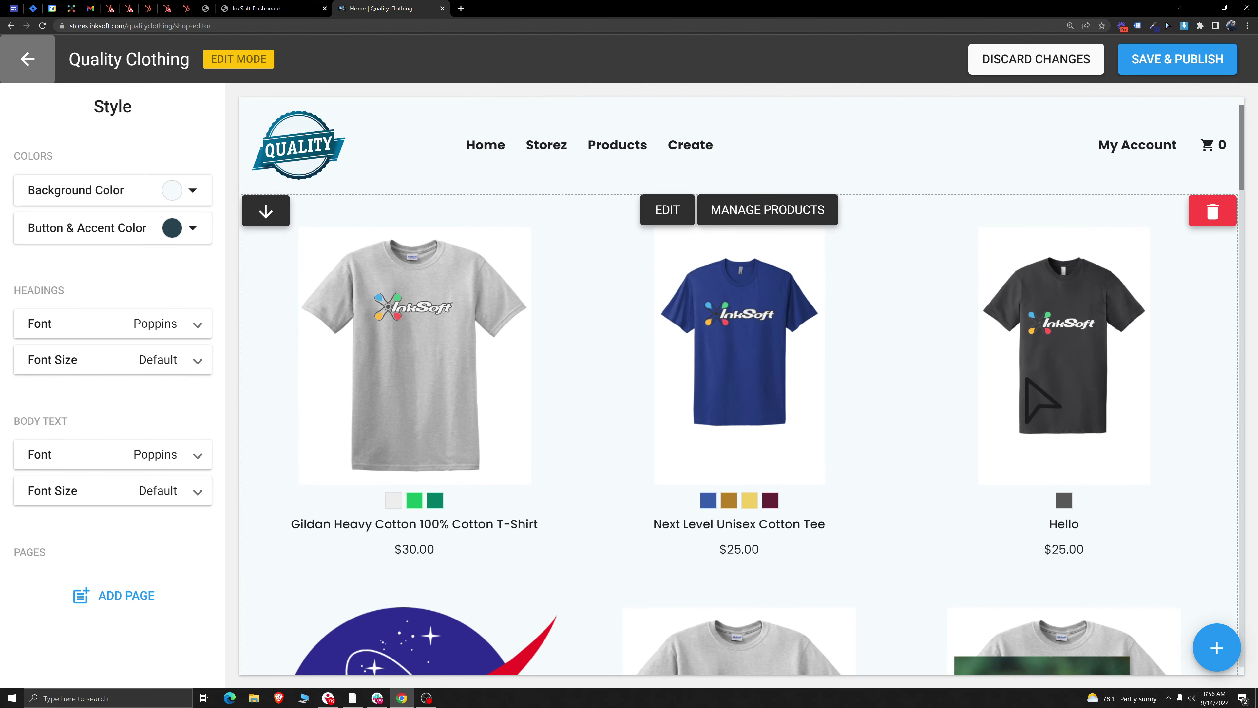
pyautogui.click(1222, 650)
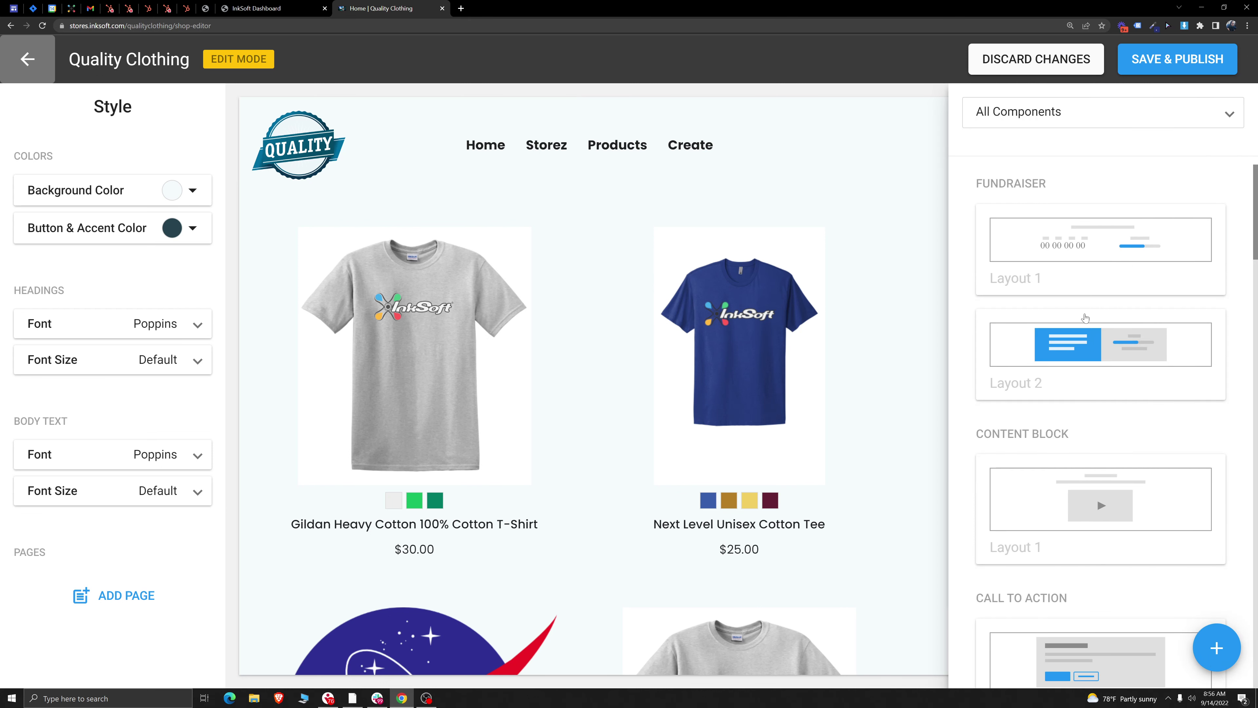
pyautogui.scroll(-5, 1089, 610)
pyautogui.scroll(5, 1087, 585)
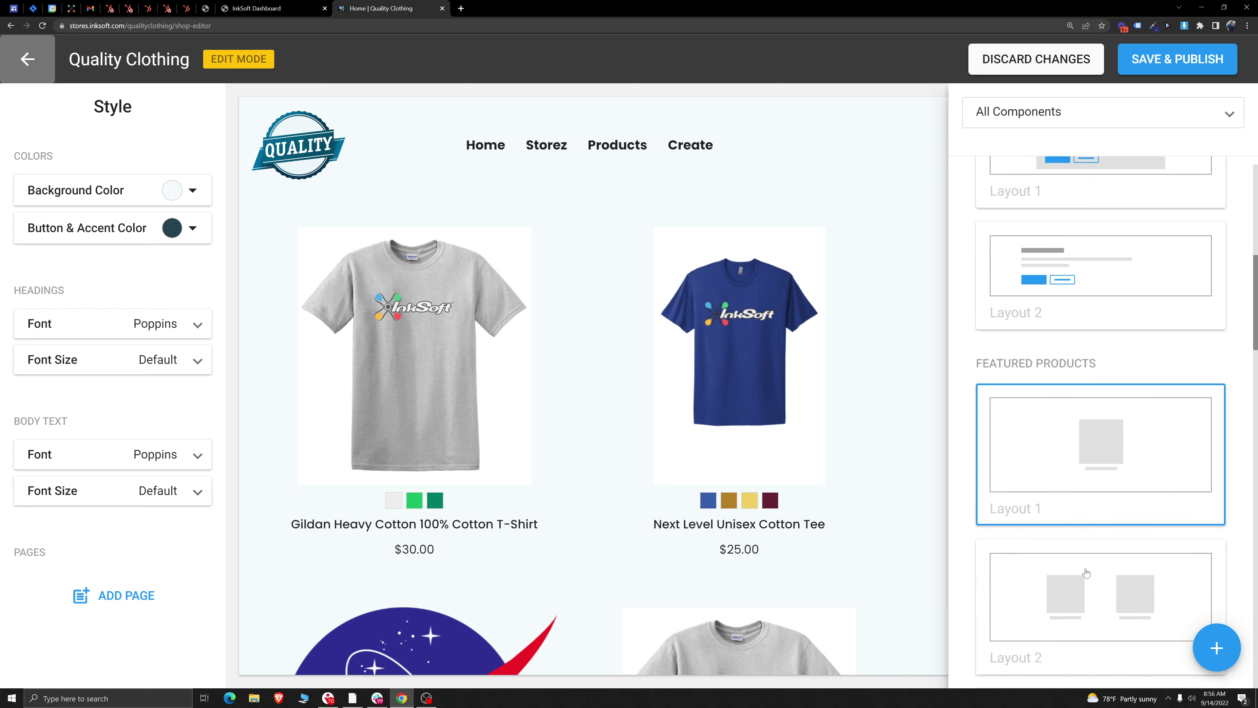
pyautogui.click(685, 216)
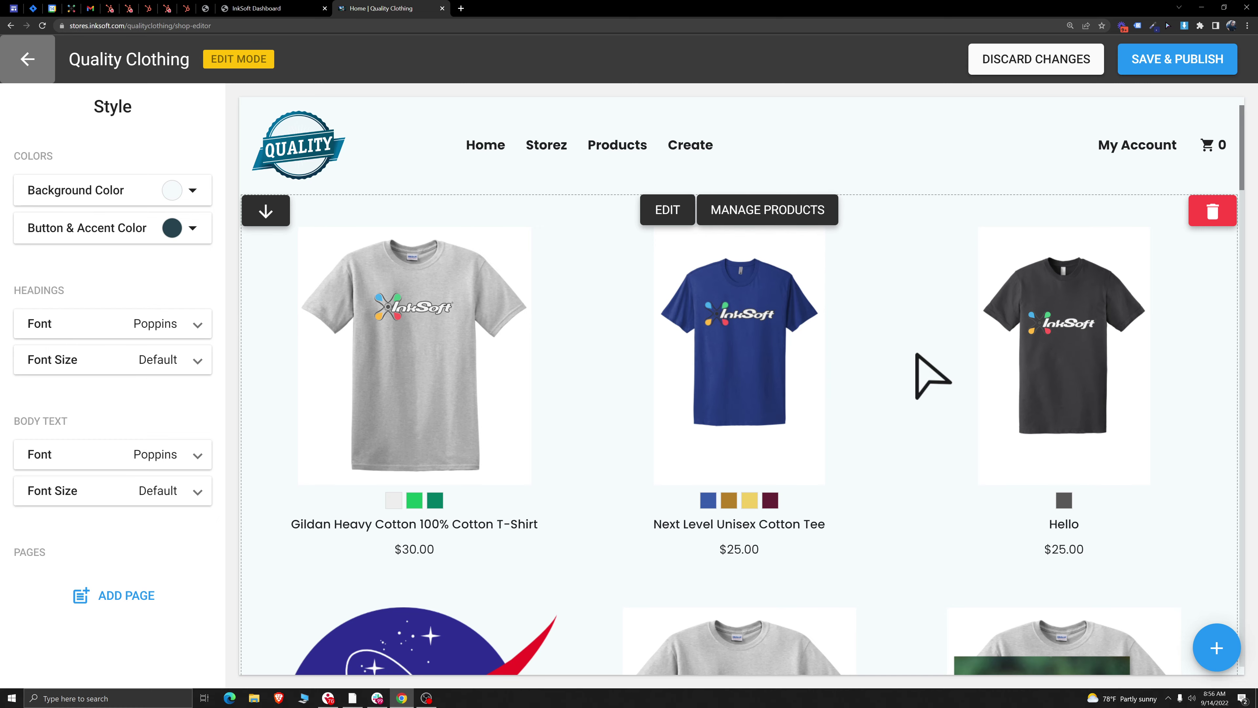
# Step: In the home page's featured products, replace Smelly Shirt with the green Next Level Unisex Cotton Tee and place it first
pyautogui.click(767, 210)
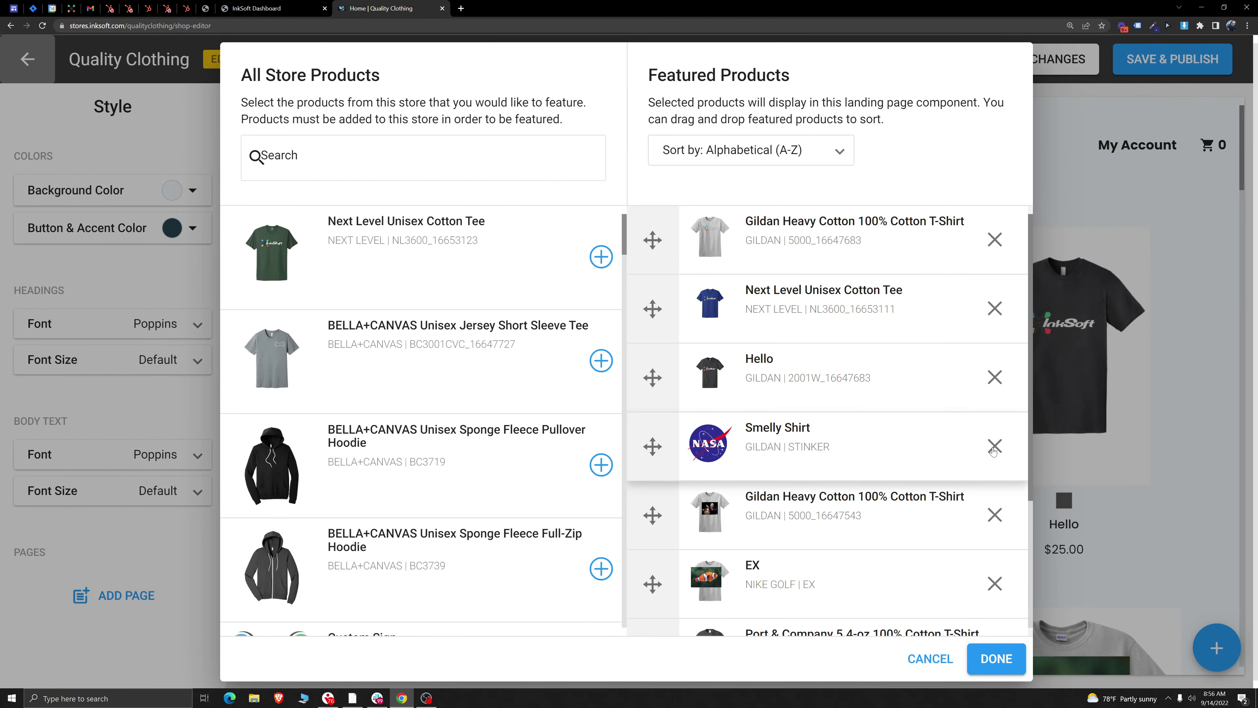
pyautogui.click(994, 445)
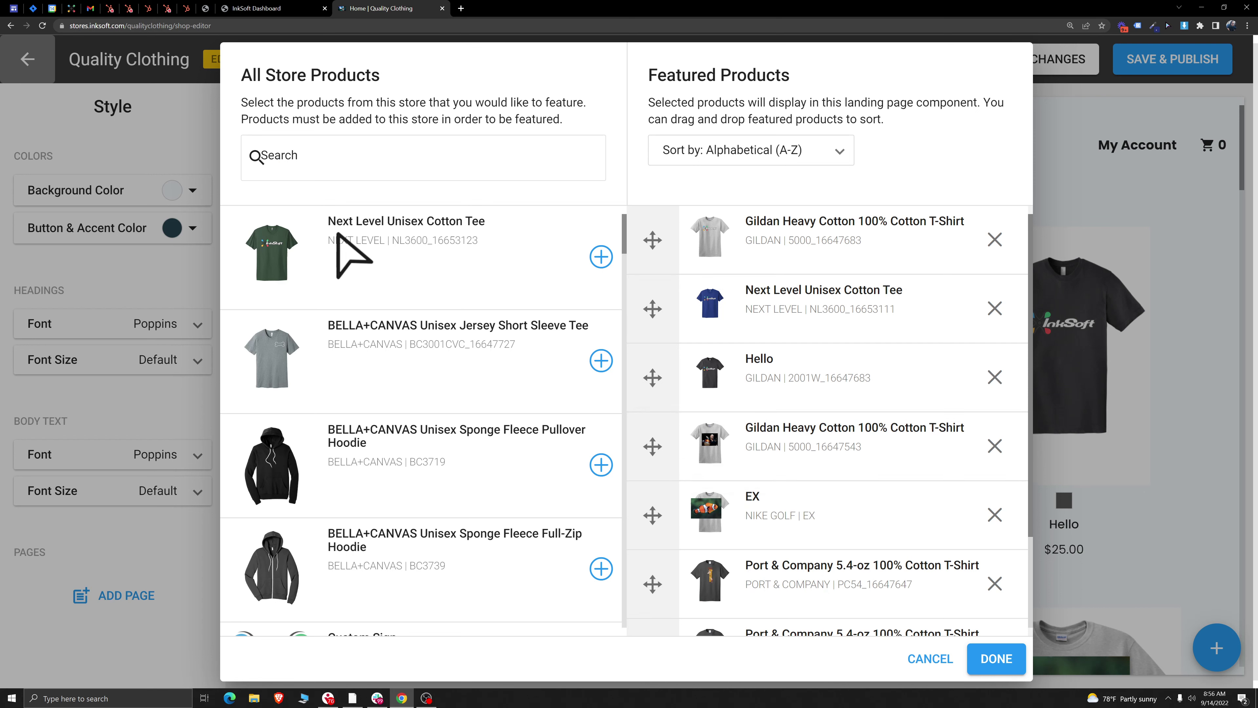
pyautogui.click(604, 264)
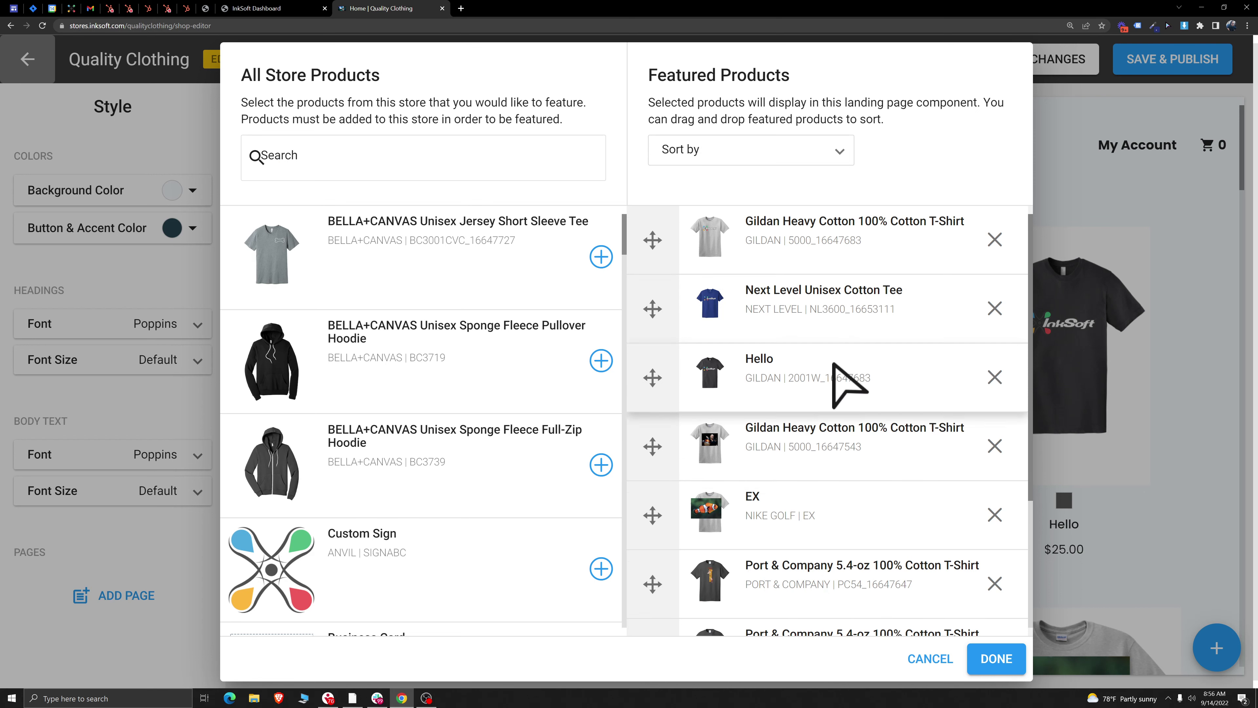
pyautogui.scroll(-3, 843, 379)
pyautogui.moveTo(688, 604); pyautogui.dragTo(843, 416)
pyautogui.click(997, 659)
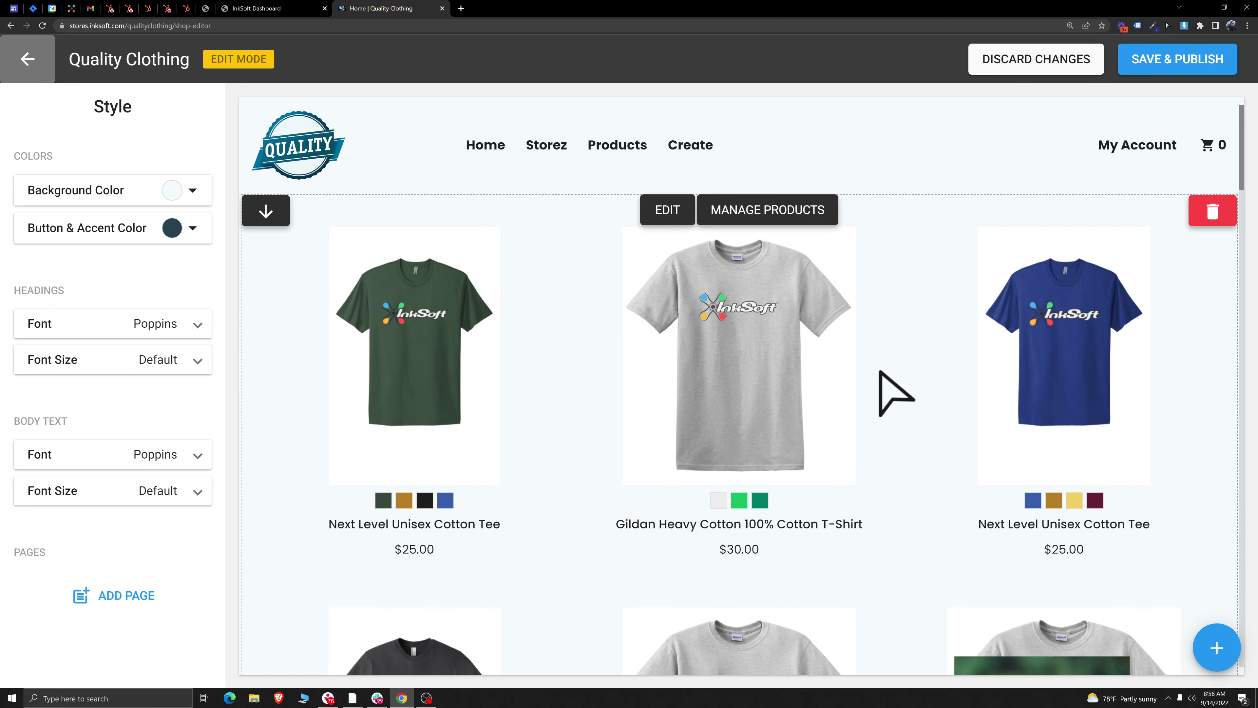
# Step: Examine the editing options of the header and of the Featured Products component
pyautogui.moveTo(873, 427)
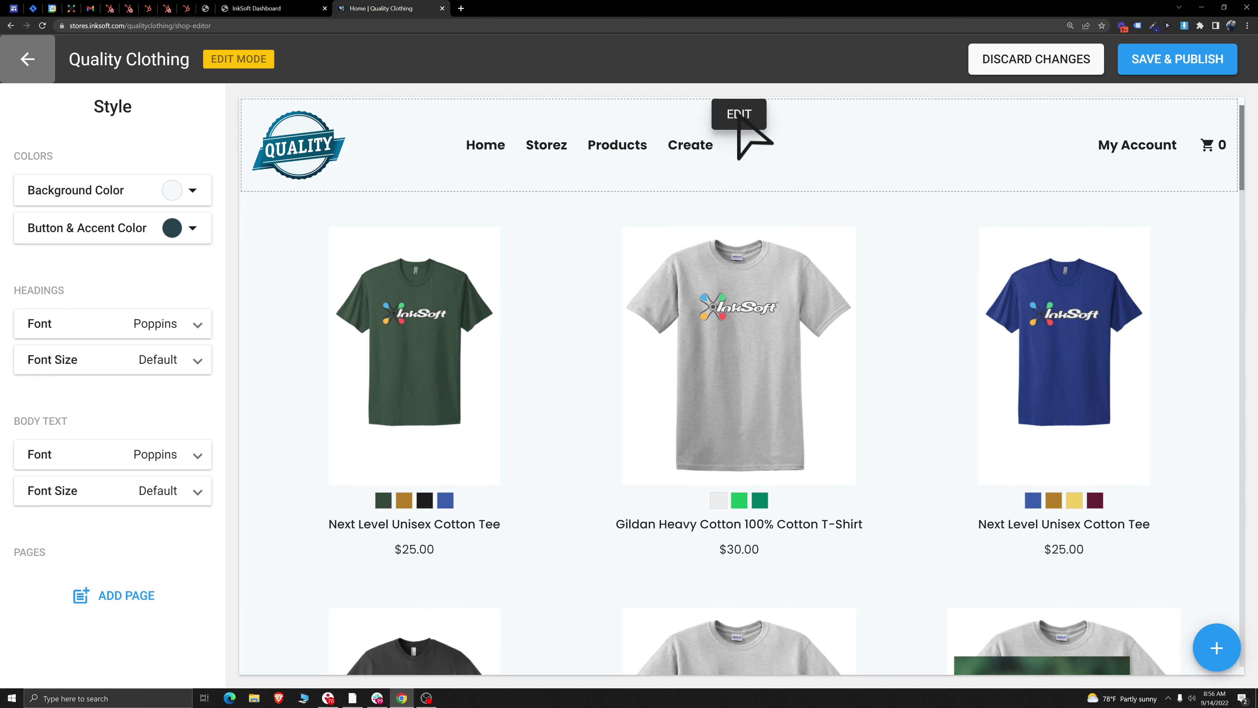
pyautogui.click(740, 118)
pyautogui.moveTo(140, 107); pyautogui.dragTo(81, 108)
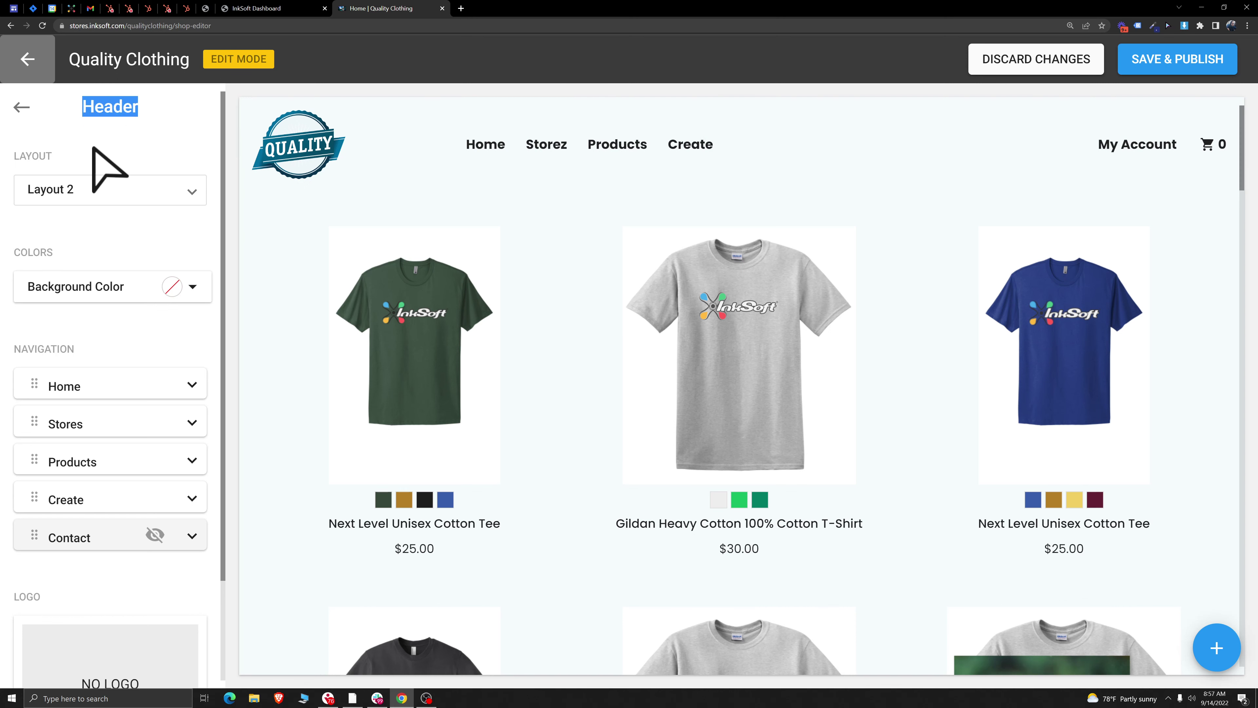
pyautogui.scroll(-3, 106, 308)
pyautogui.scroll(3, 114, 391)
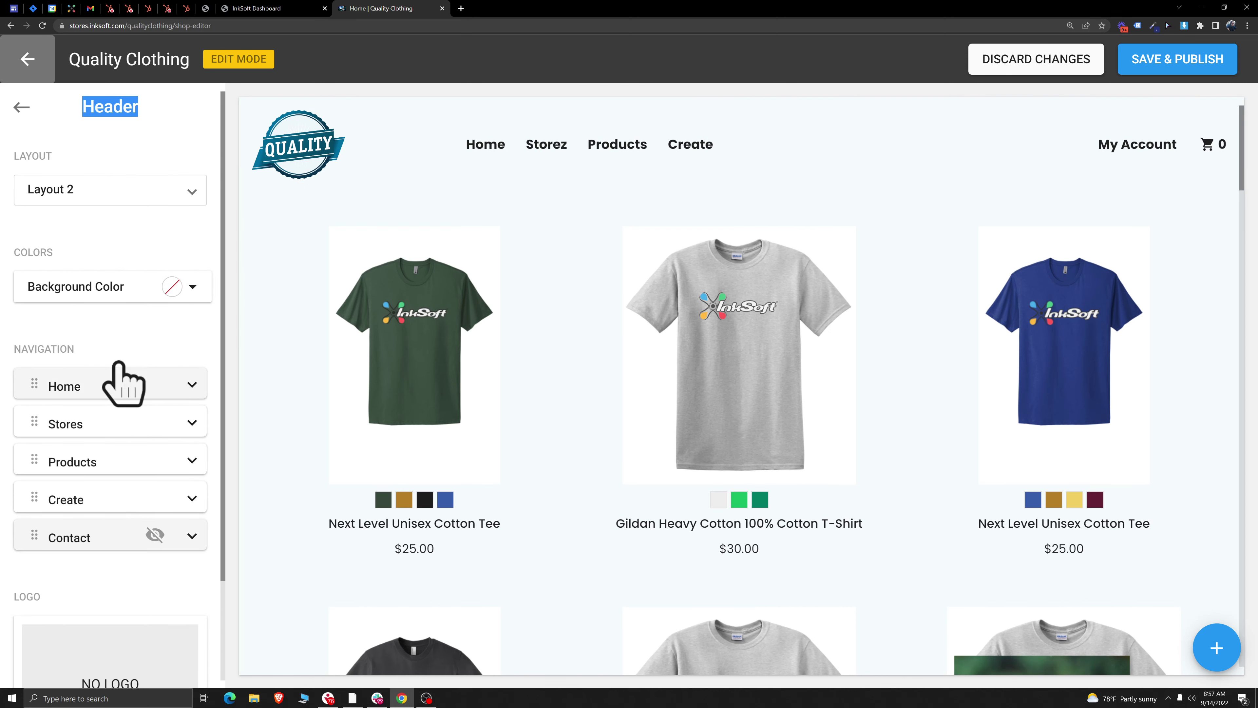
pyautogui.click(118, 140)
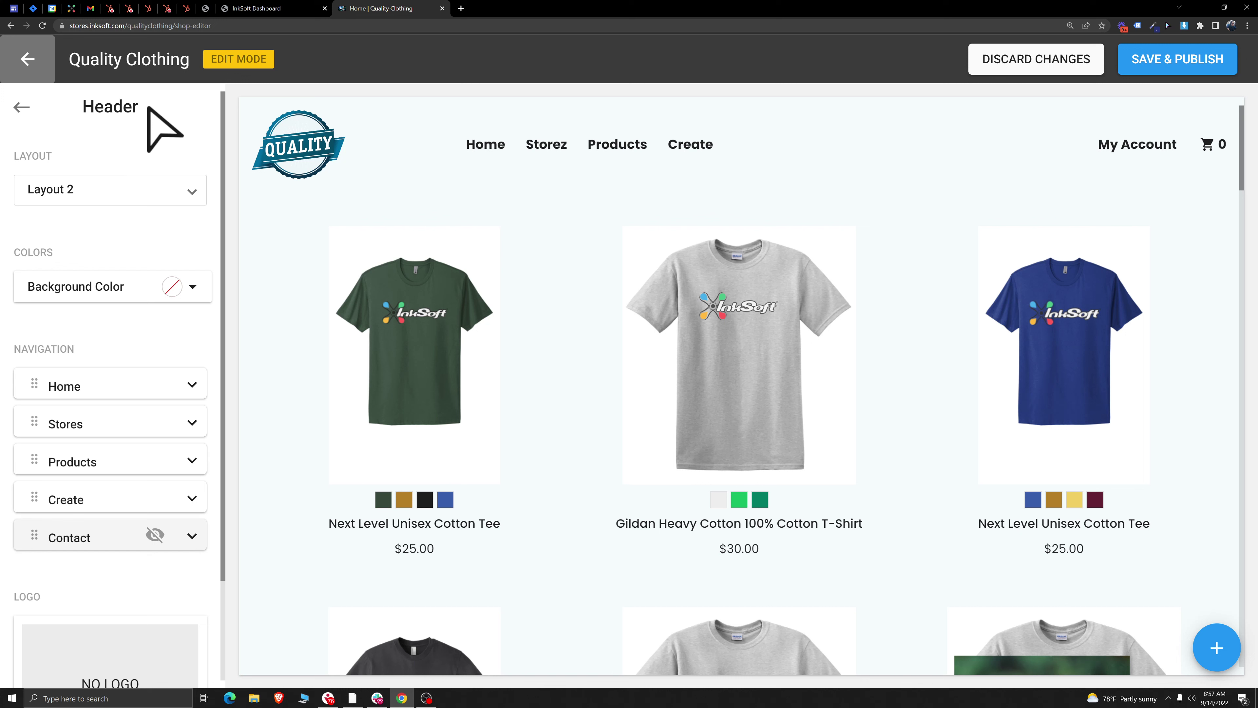
pyautogui.moveTo(147, 107); pyautogui.dragTo(61, 125)
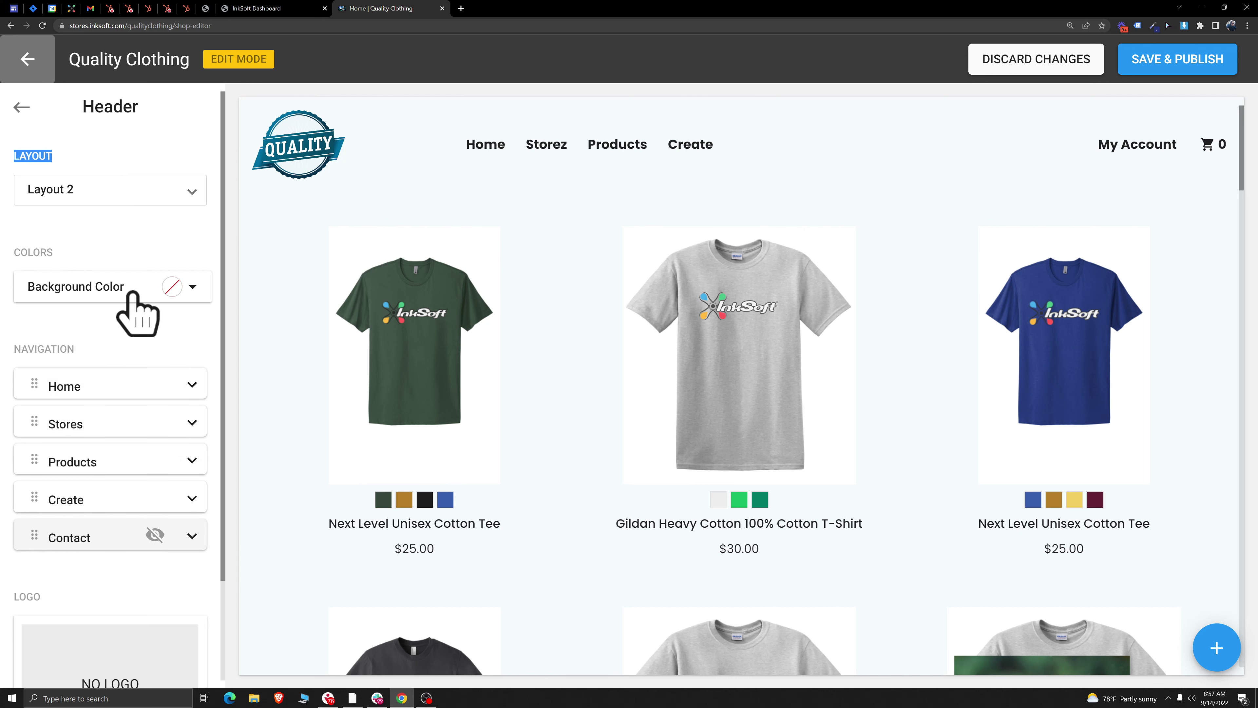
pyautogui.click(659, 213)
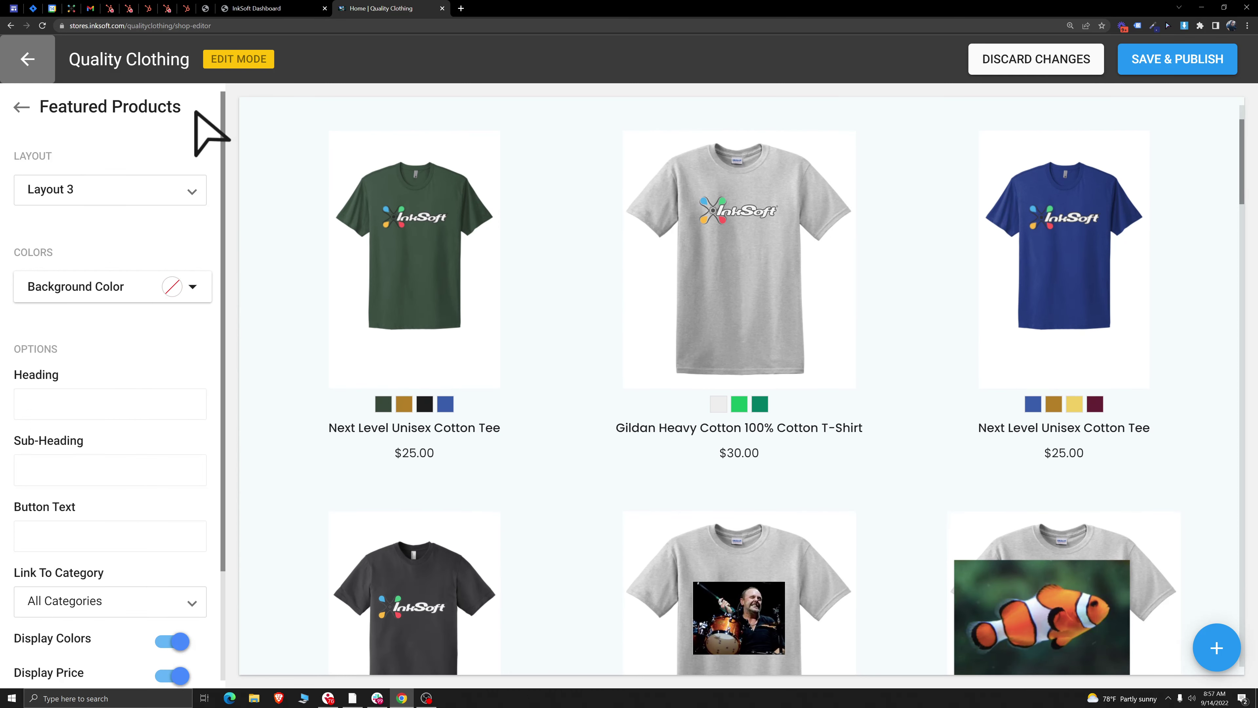
pyautogui.moveTo(196, 112); pyautogui.dragTo(43, 118)
pyautogui.click(623, 293)
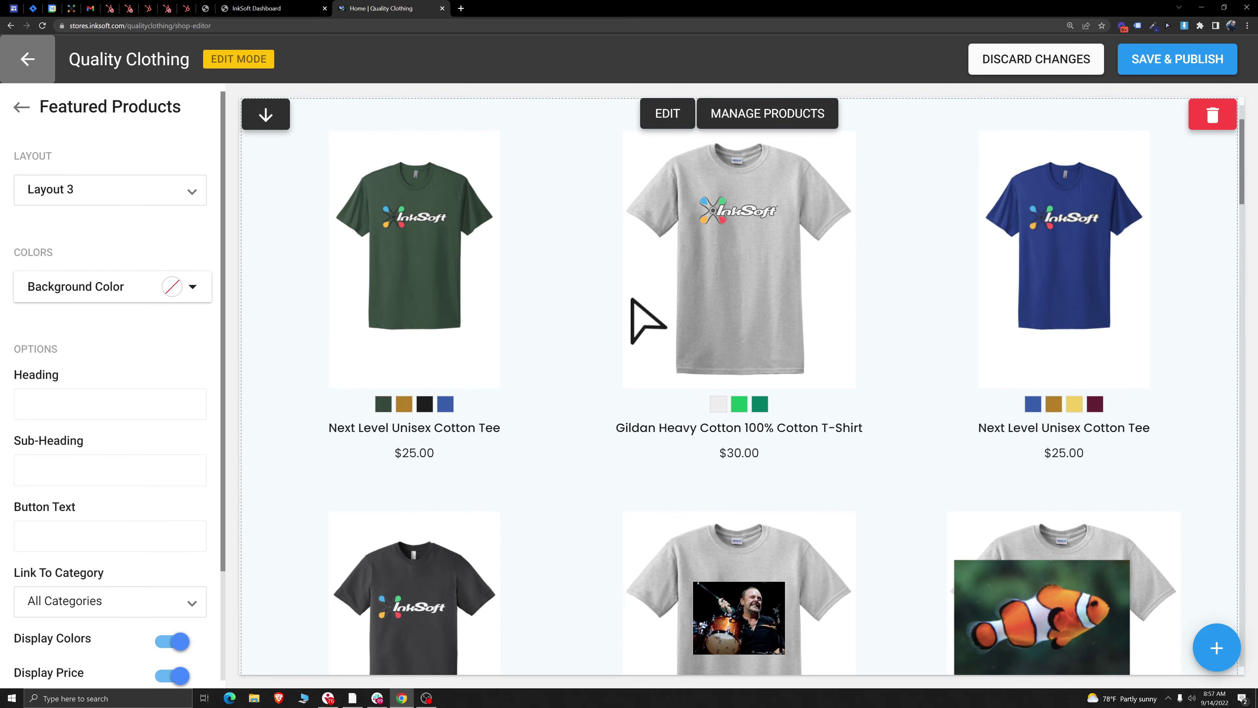
pyautogui.scroll(2, 842, 357)
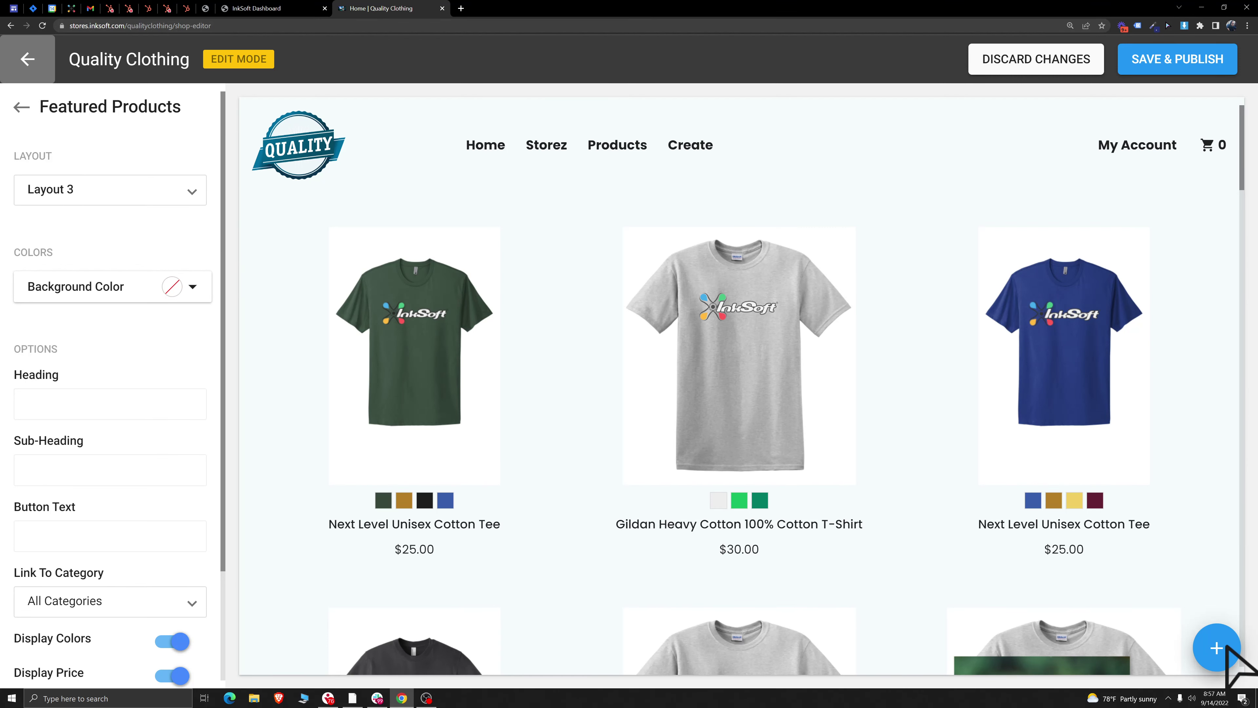
# Step: Add the Fundraiser component with Layout 1 to the page, starting from scratch with default settings
pyautogui.click(1216, 647)
pyautogui.scroll(-5, 1137, 281)
pyautogui.scroll(5, 1142, 287)
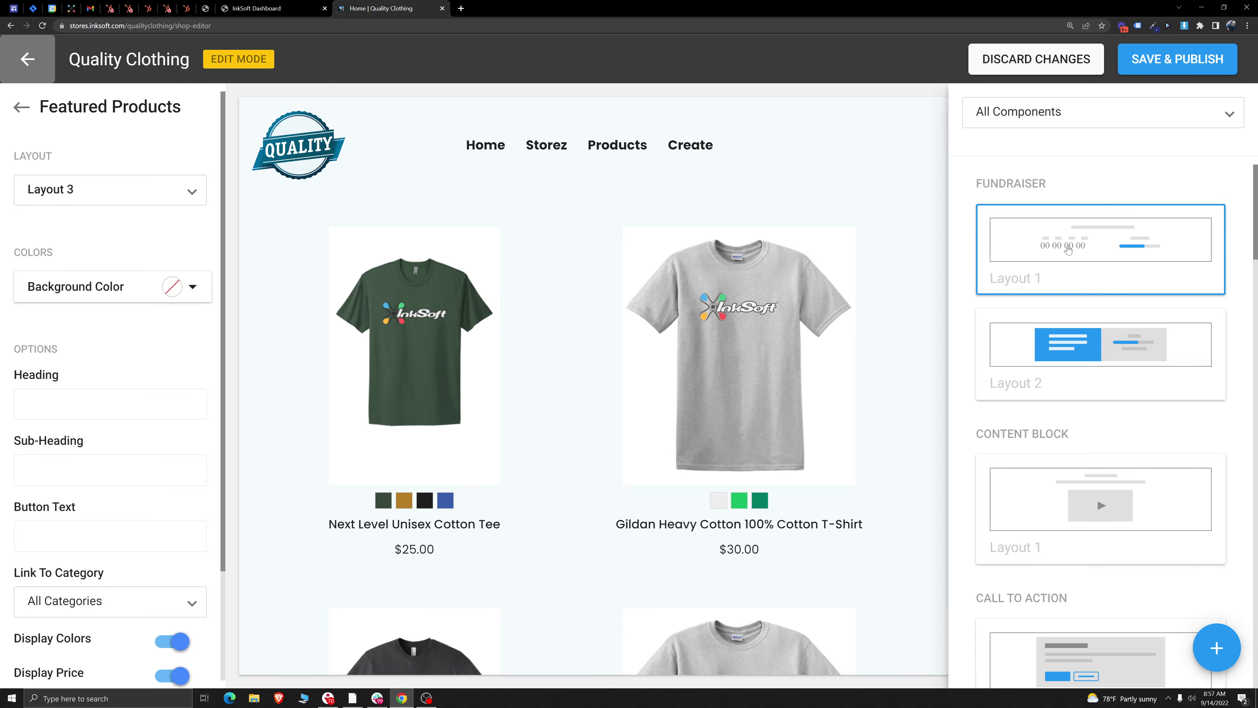
pyautogui.click(1068, 249)
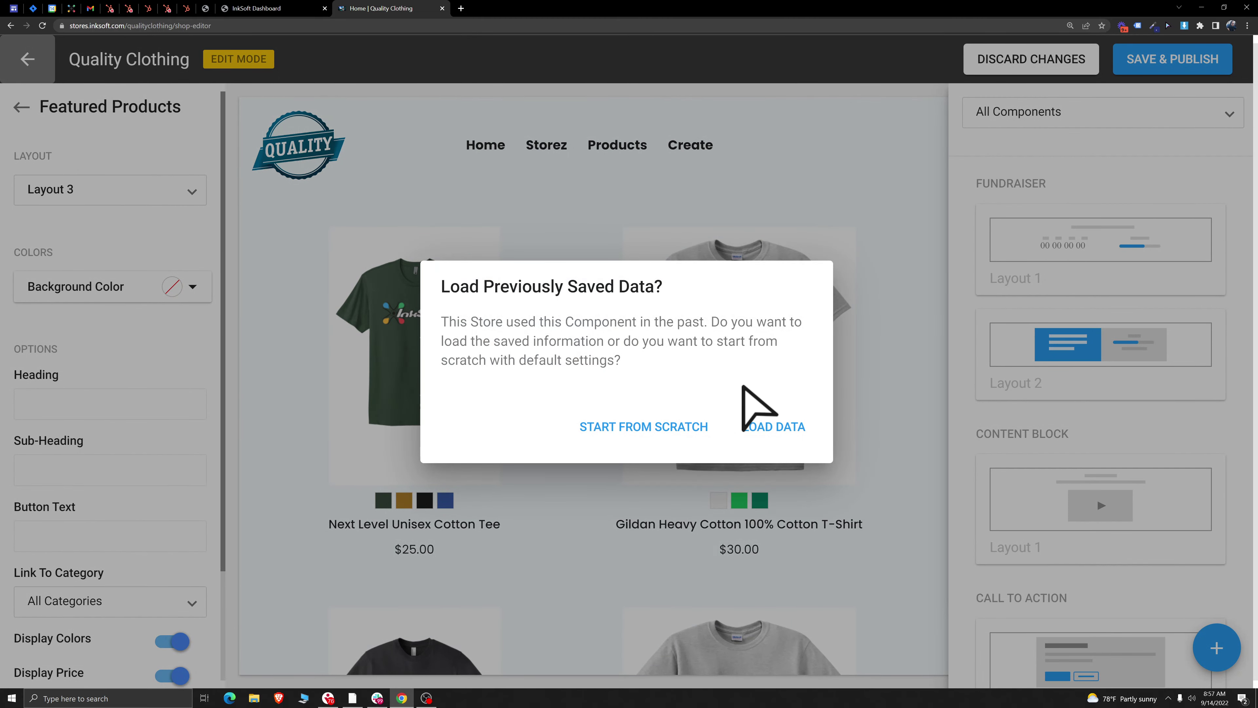
pyautogui.click(639, 429)
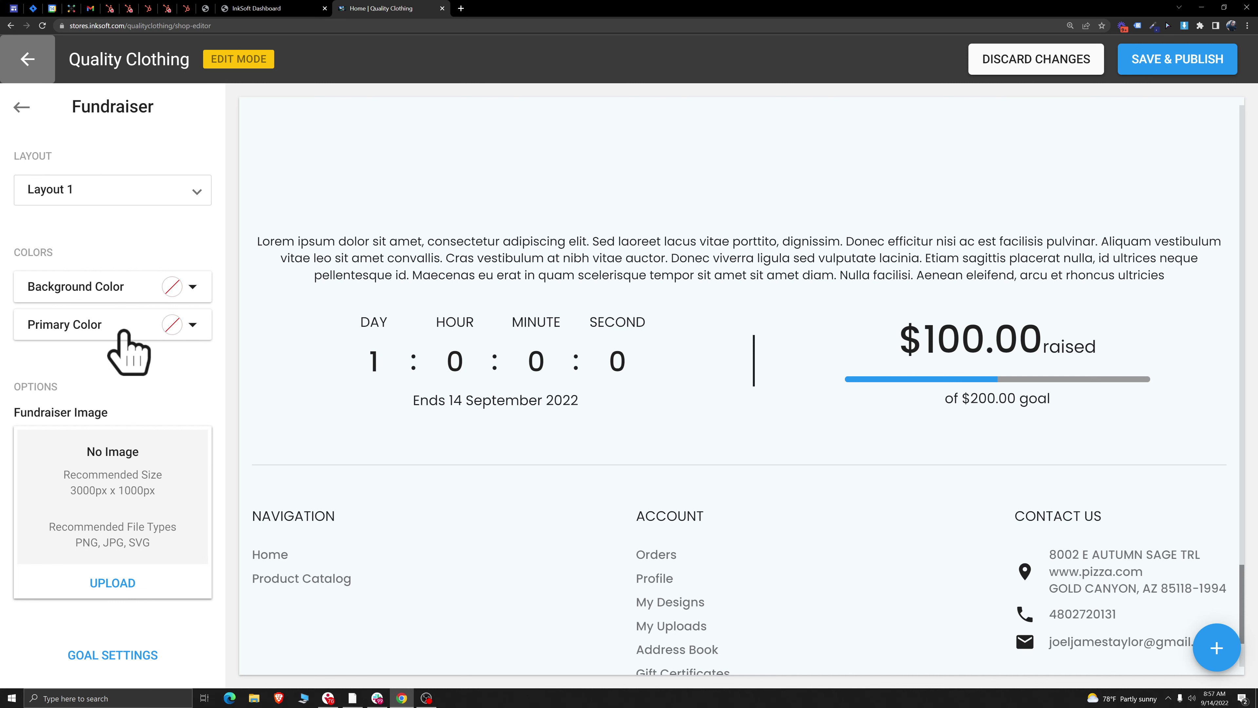
# Step: Set the fundraiser's primary color to a dark red with RGB 160, 50, 50
pyautogui.moveTo(501, 279)
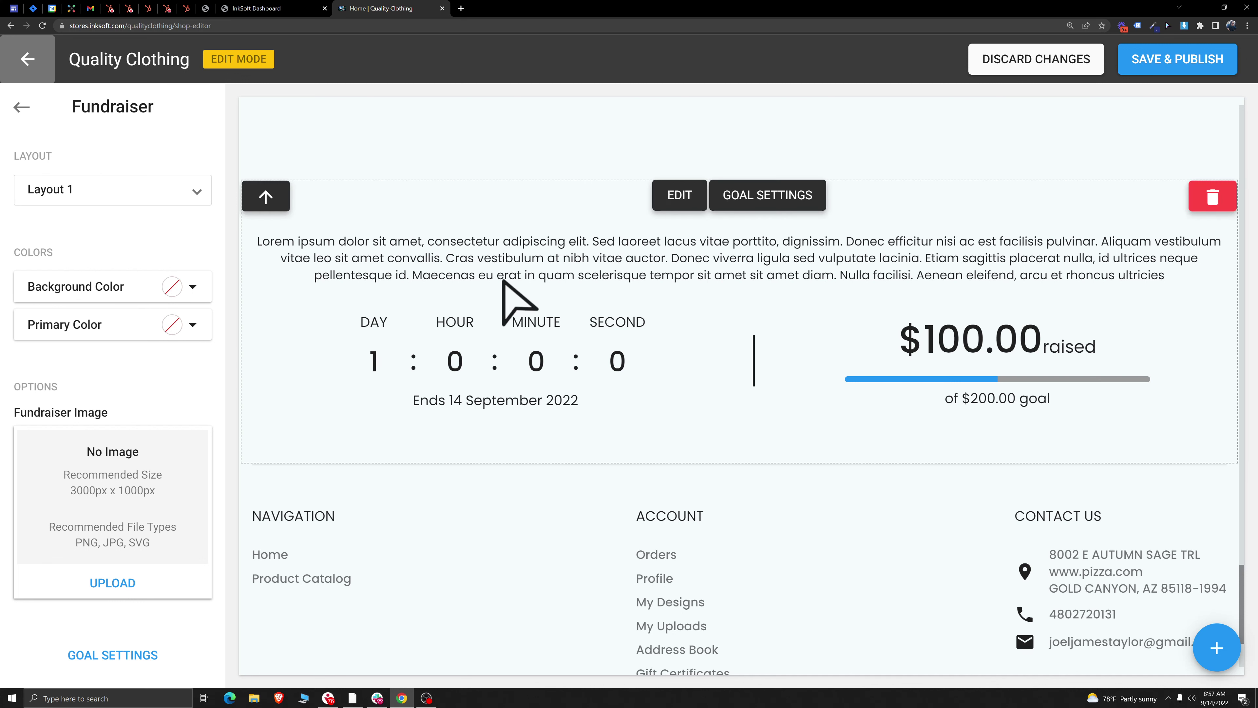
pyautogui.click(119, 329)
pyautogui.click(147, 494)
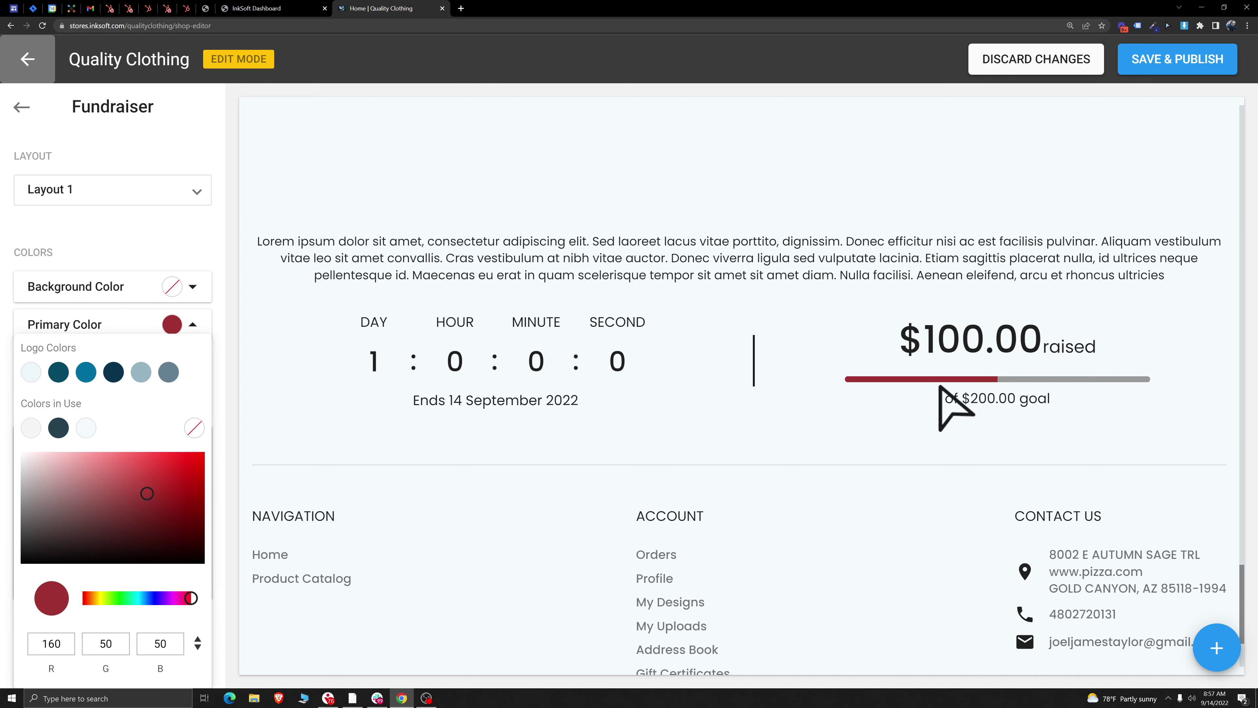
pyautogui.click(158, 246)
# Step: Read the recommended size and file types for the fundraiser image
pyautogui.moveTo(16, 412); pyautogui.dragTo(115, 414)
pyautogui.click(165, 408)
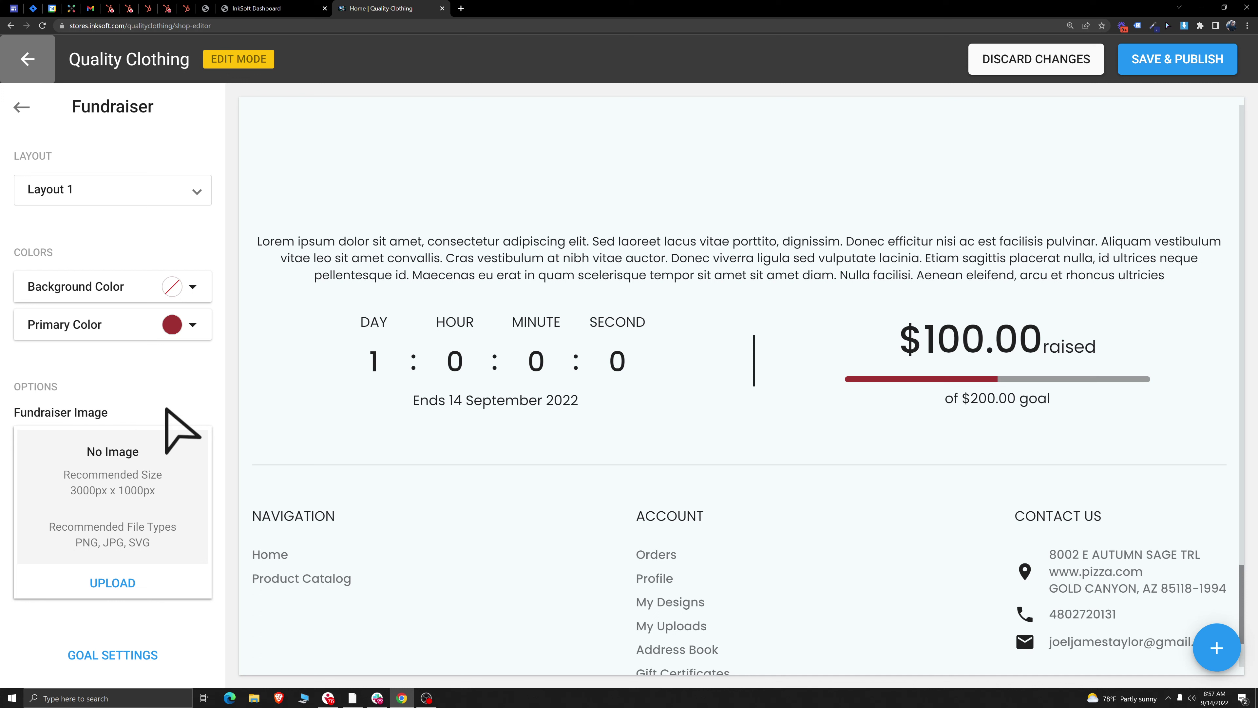
pyautogui.moveTo(71, 490); pyautogui.dragTo(160, 497)
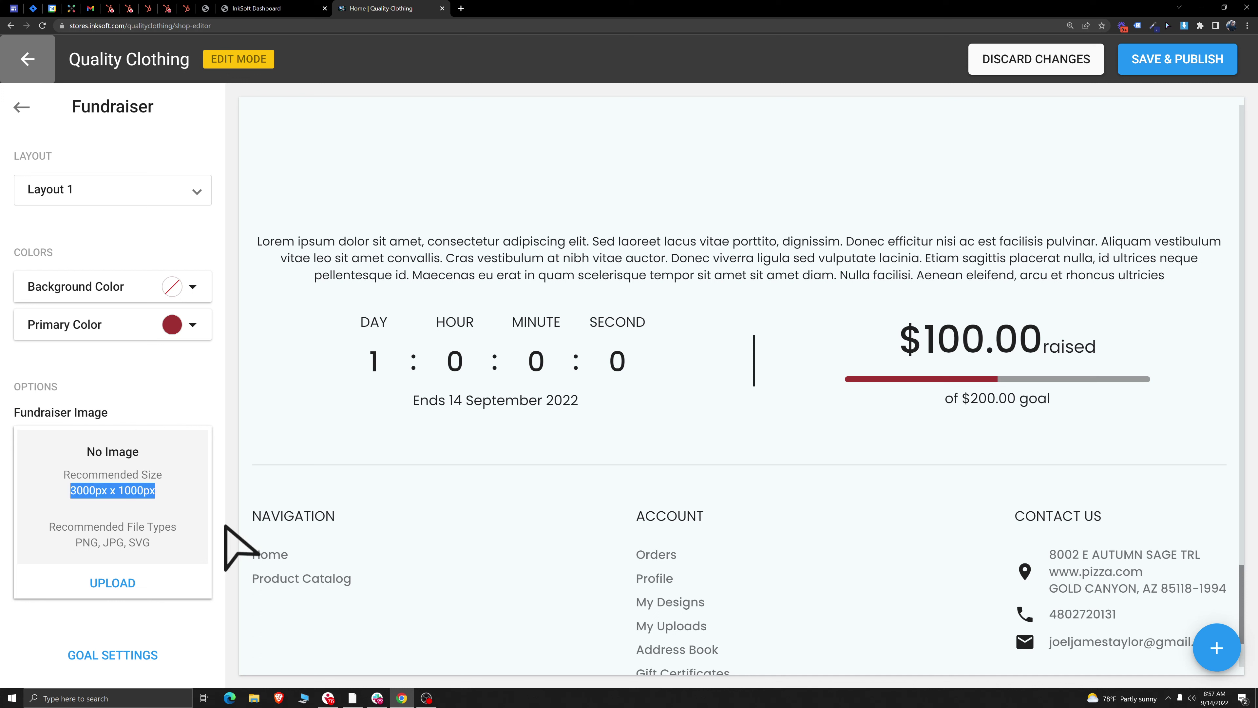
pyautogui.moveTo(75, 540); pyautogui.dragTo(140, 541)
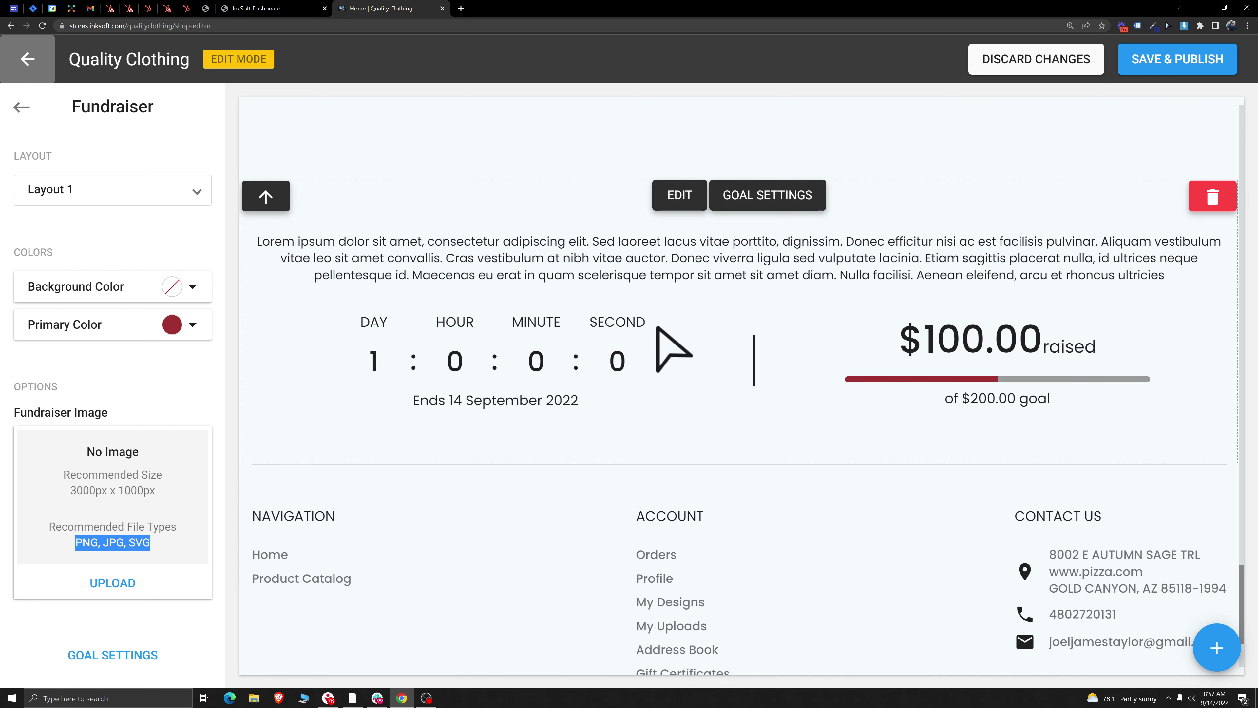
pyautogui.click(94, 378)
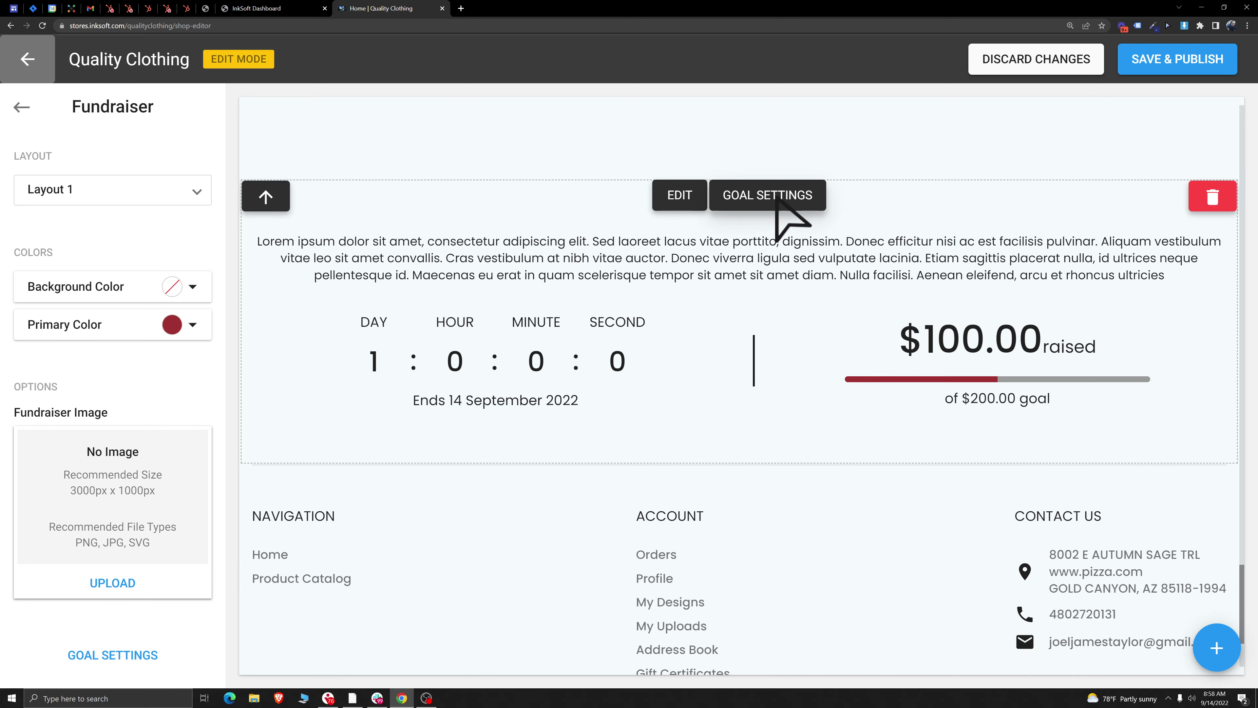
# Step: Set up a Financial Goal of $15000 as the fundraiser's sales goal
pyautogui.click(775, 212)
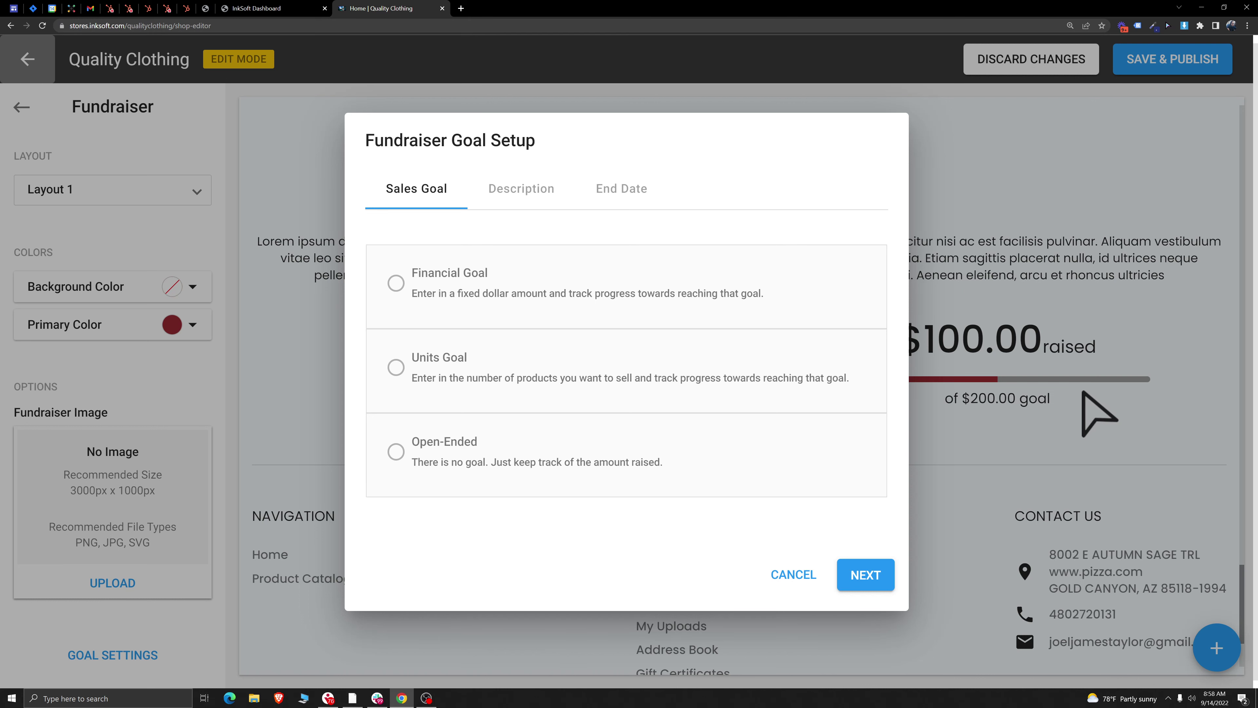
pyautogui.click(396, 282)
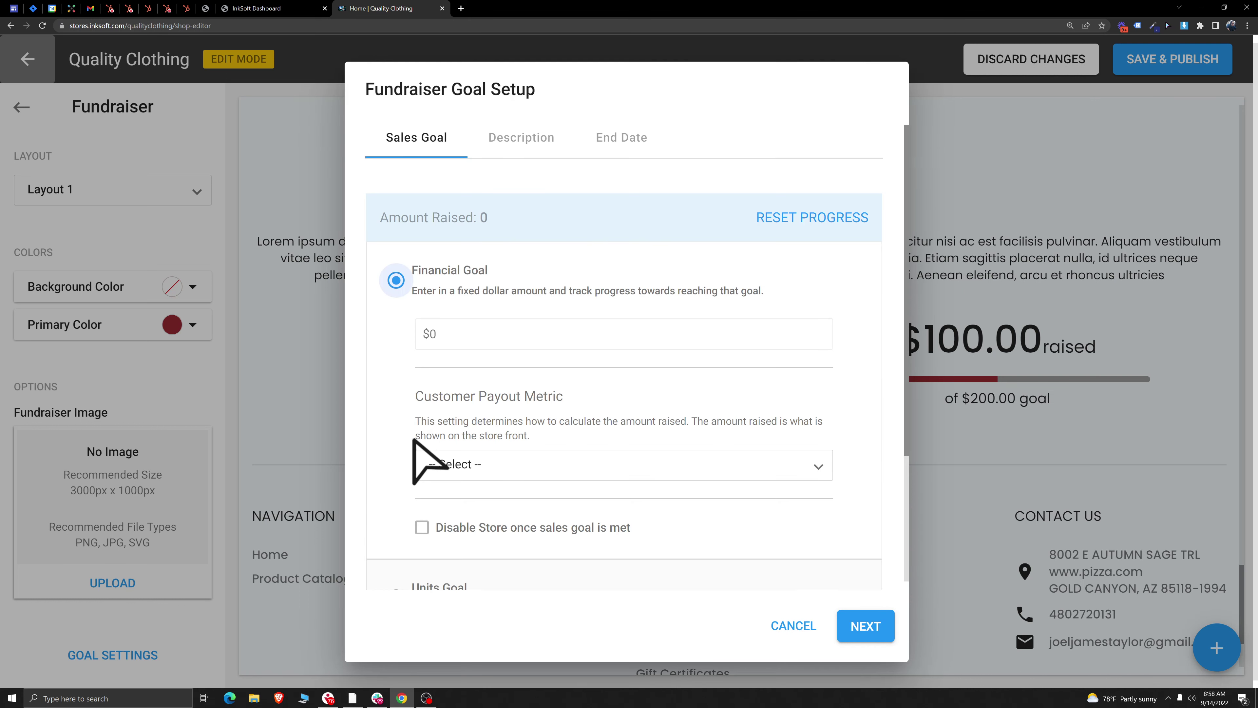
pyautogui.click(466, 333)
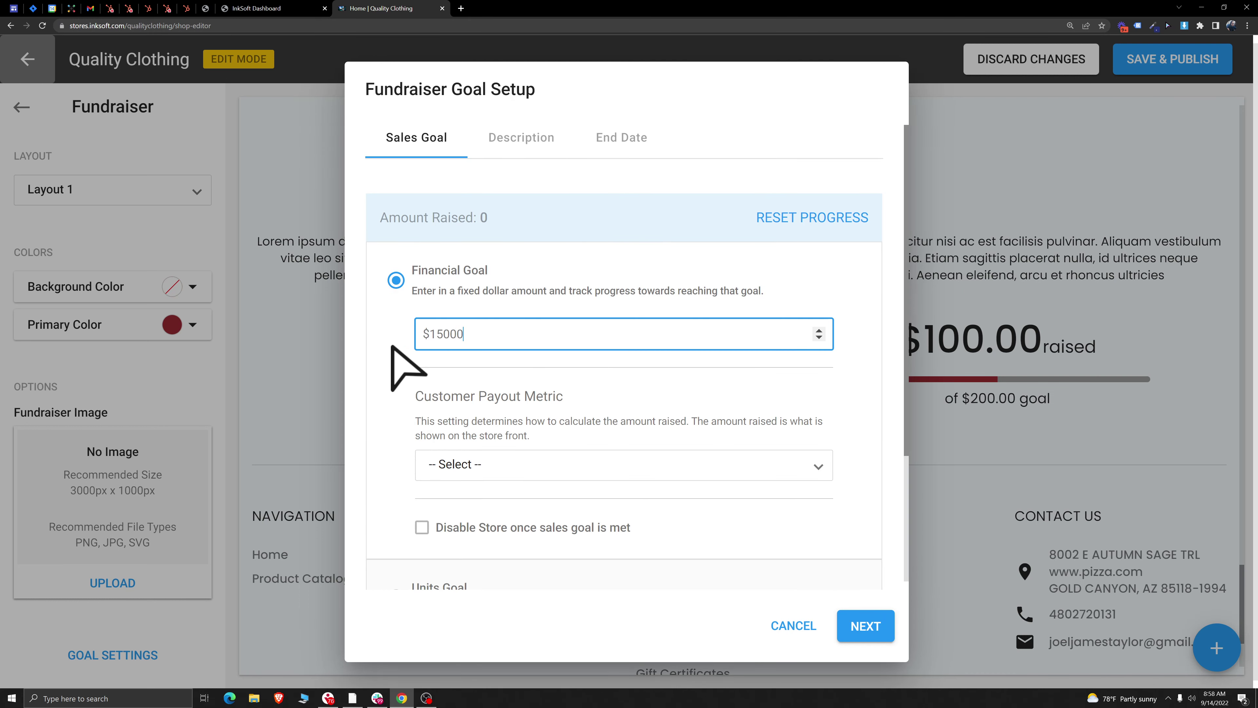
pyautogui.click(391, 346)
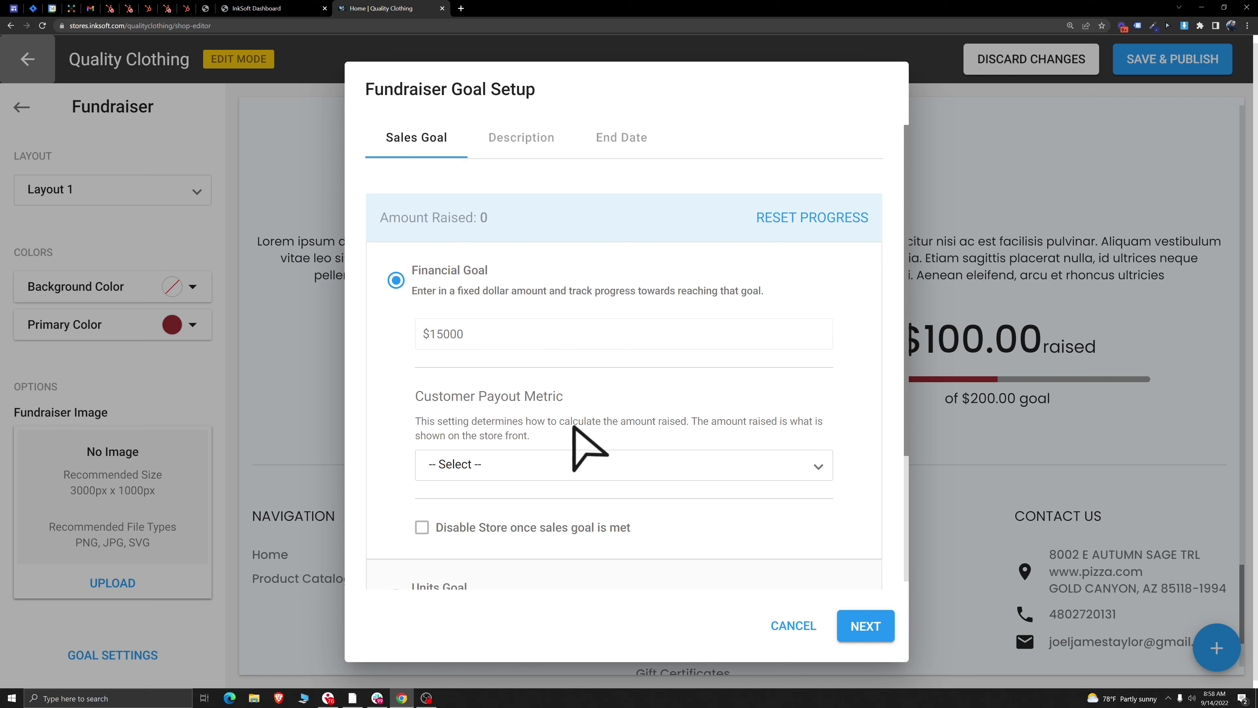
pyautogui.moveTo(415, 395); pyautogui.dragTo(465, 333)
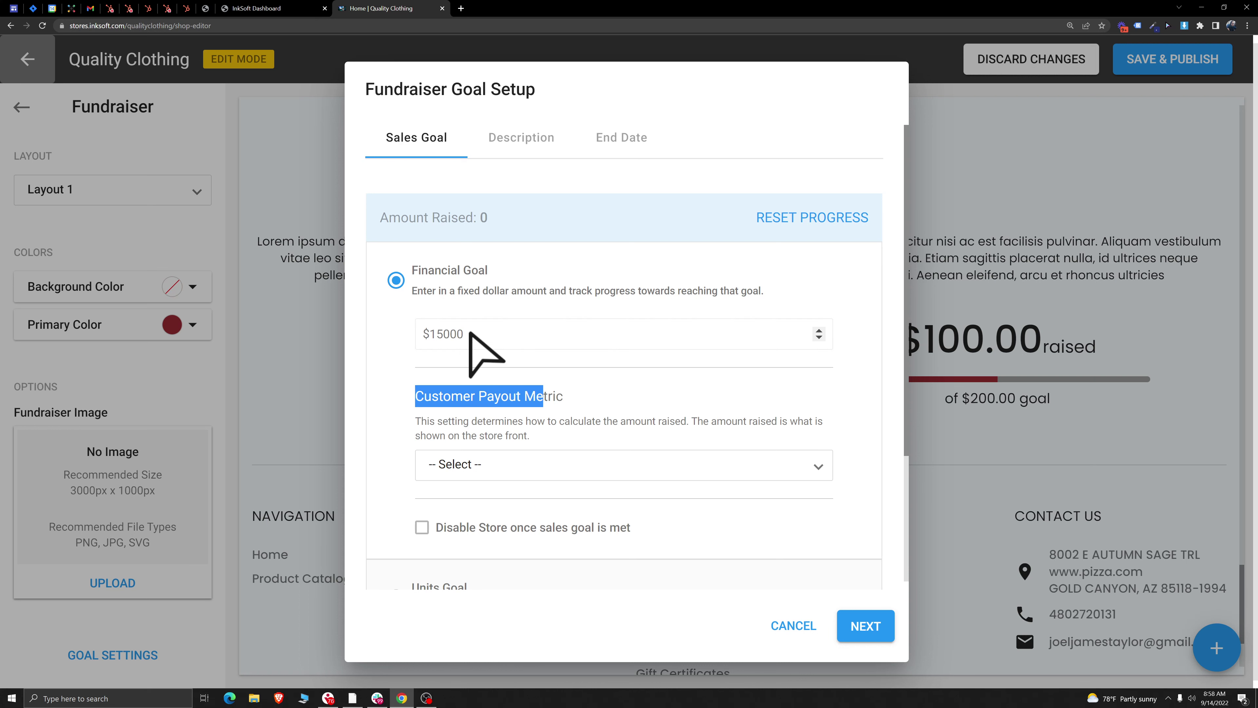
pyautogui.click(597, 399)
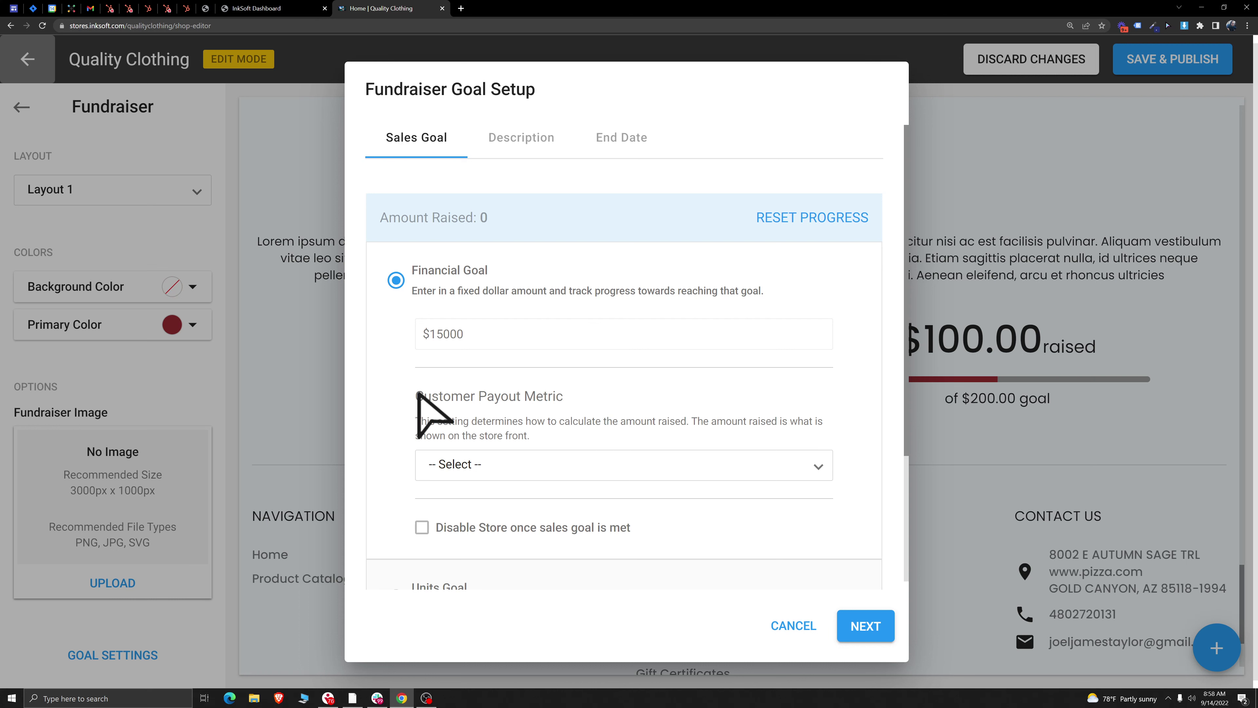
pyautogui.moveTo(418, 396); pyautogui.dragTo(605, 383)
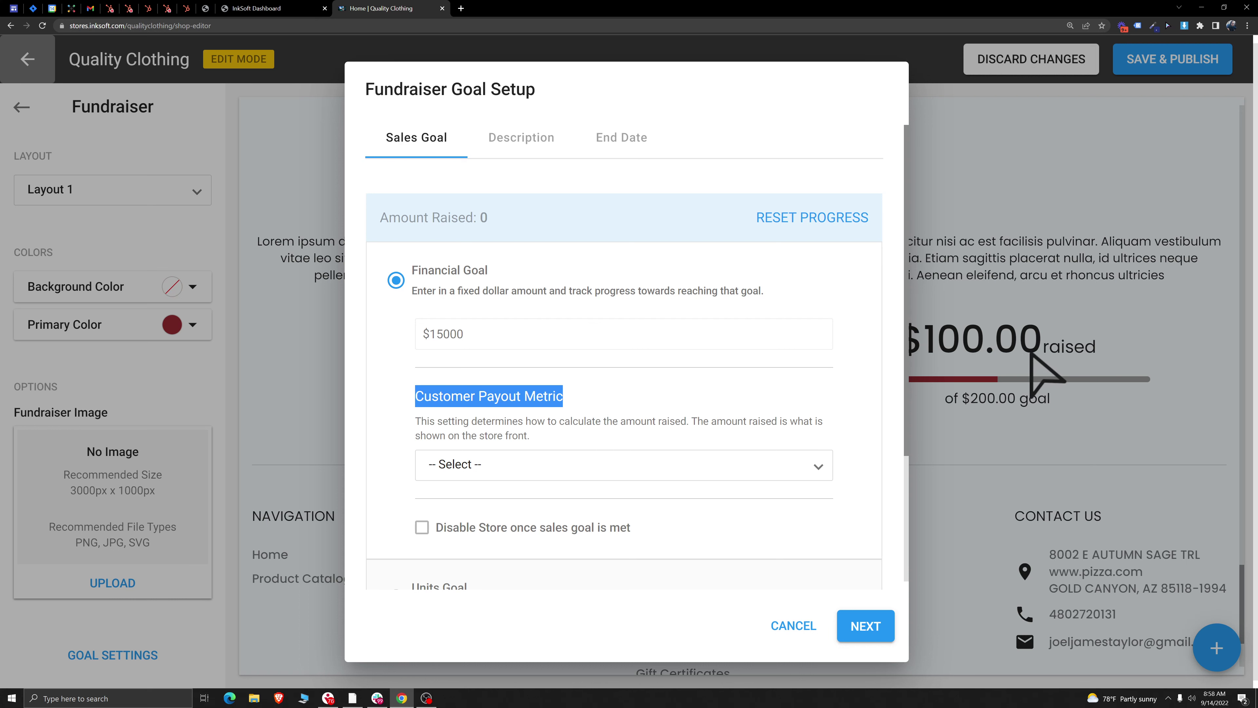
# Step: Try the % of Profit payout metric with 25% going to a third party, and clear the percentage
pyautogui.click(580, 470)
pyautogui.click(496, 501)
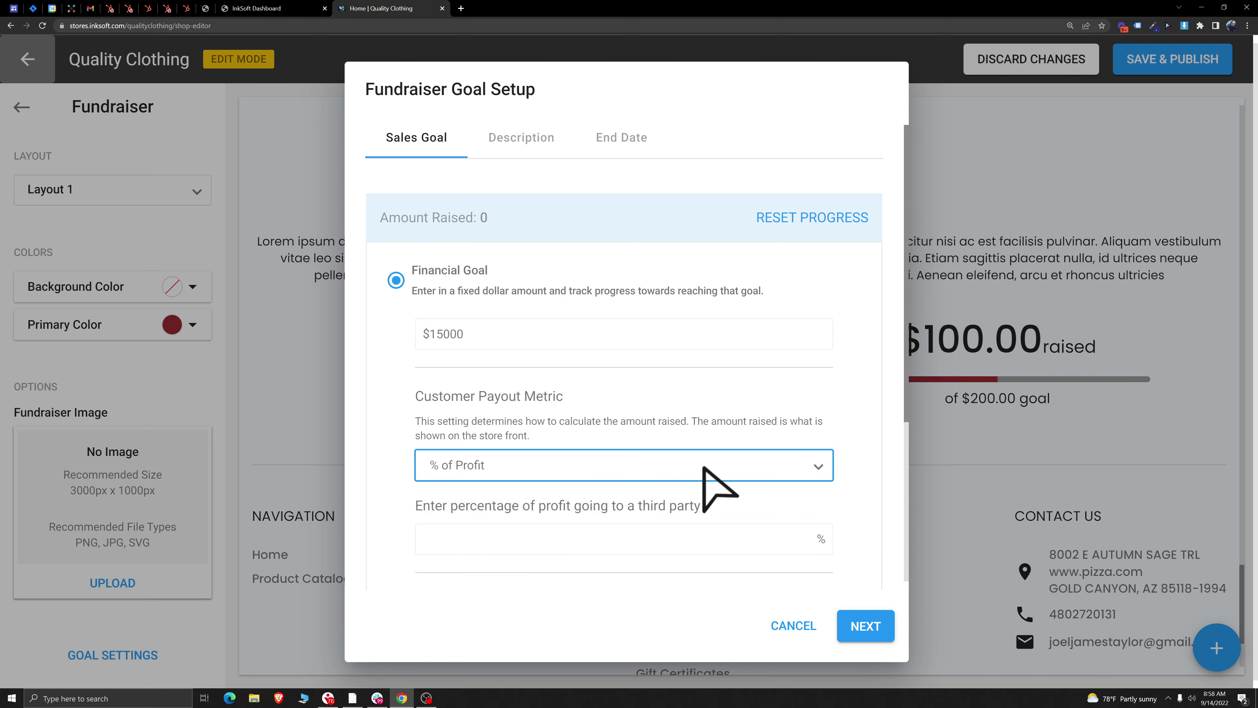
pyautogui.scroll(-3, 525, 480)
pyautogui.click(469, 377)
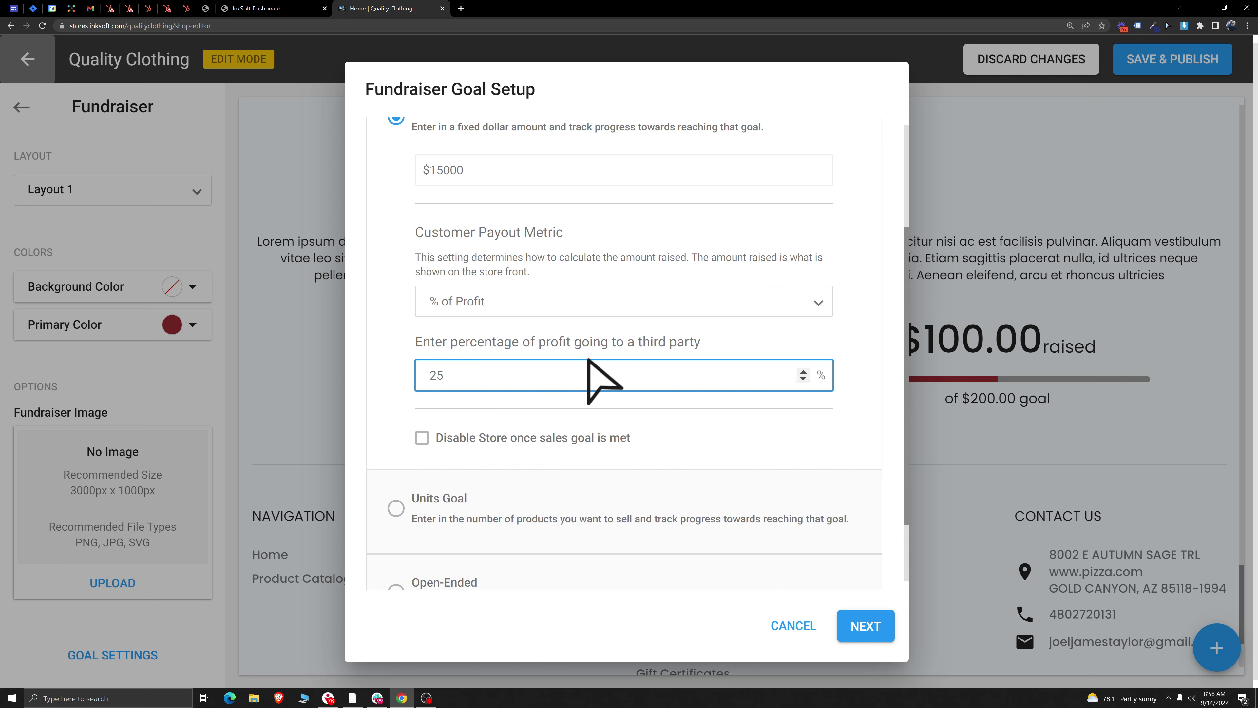
pyautogui.press('BackSpace')
pyautogui.press('BackSpace')
# Step: Set the customer payout metric to Amount Per Unit with a fixed $5 per unit sold, and proceed to the goal description
pyautogui.click(497, 308)
pyautogui.click(473, 337)
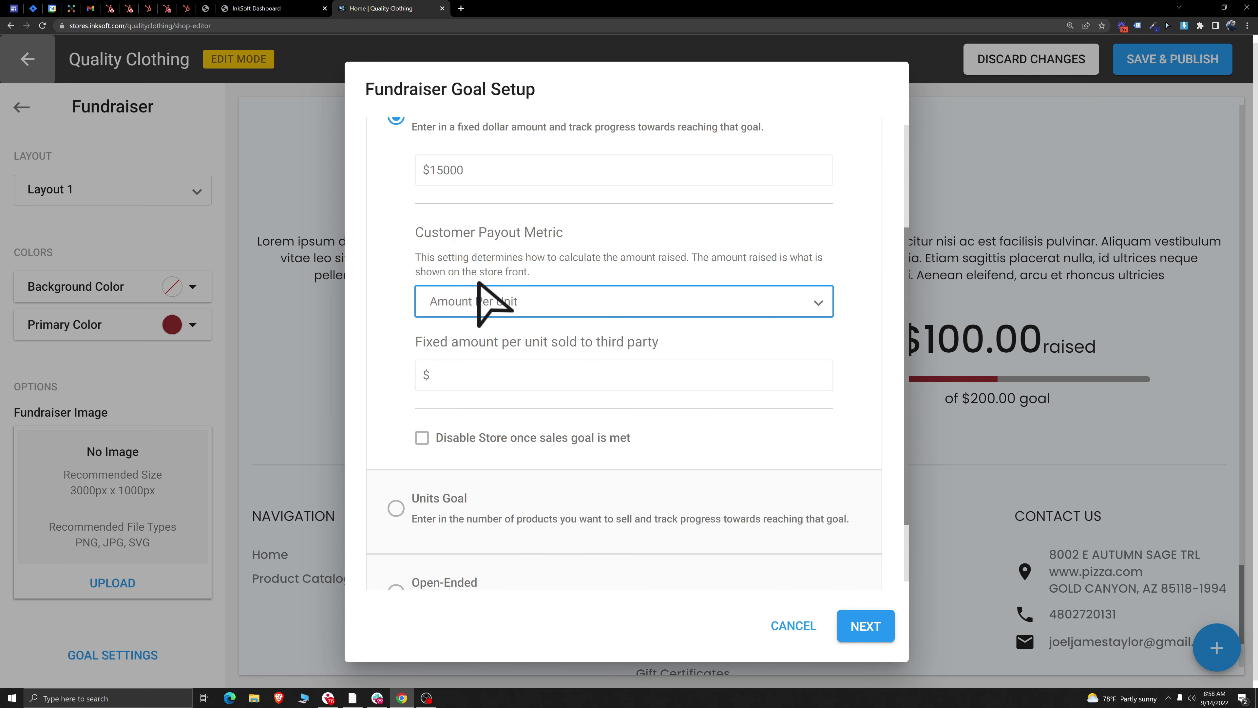
pyautogui.click(475, 375)
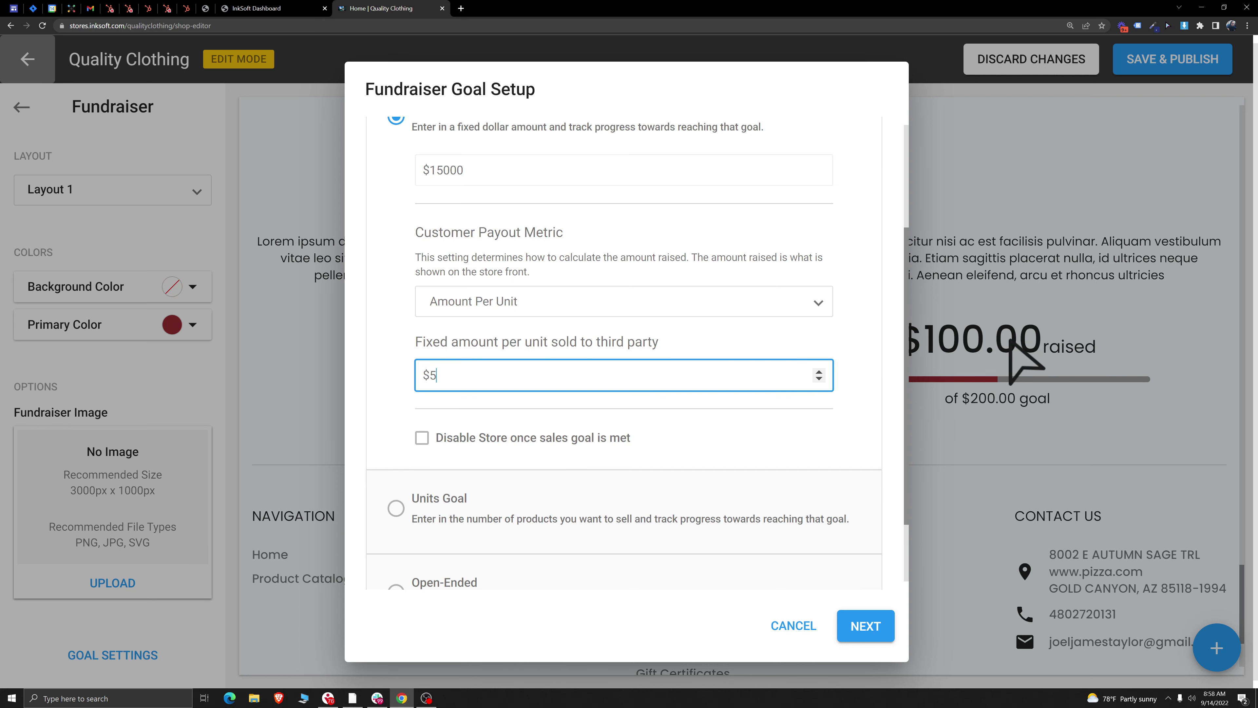
pyautogui.click(866, 628)
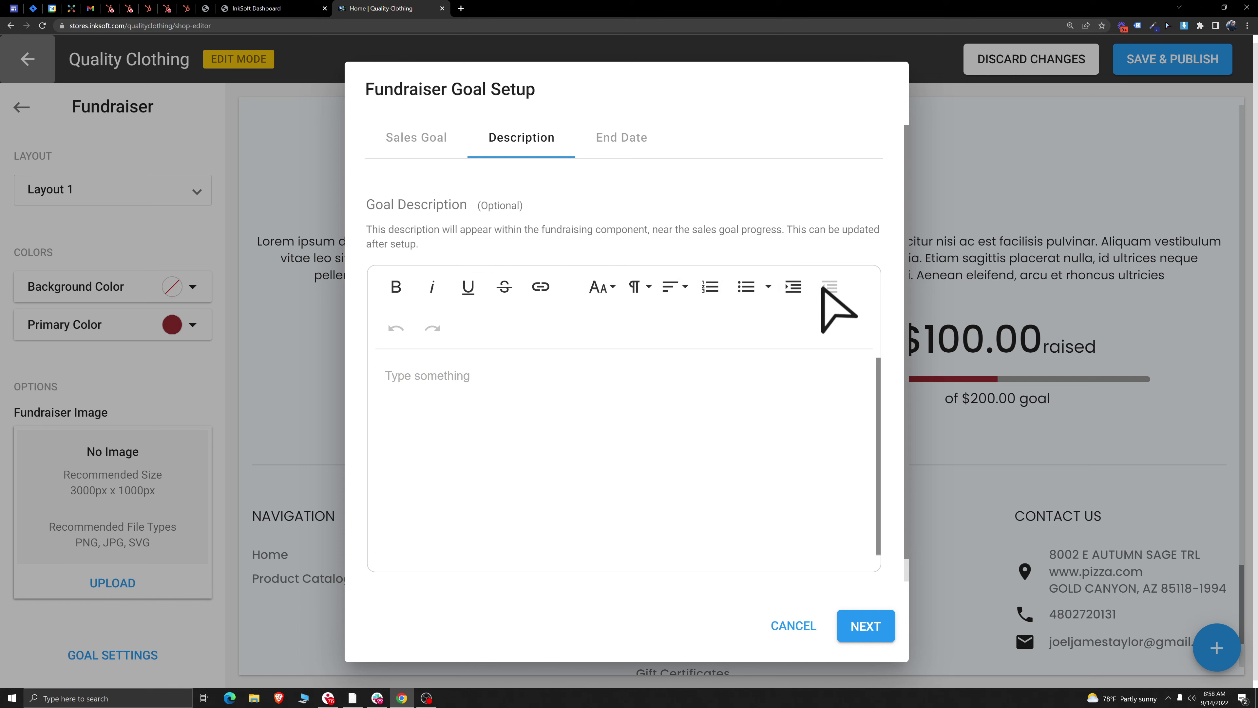
# Step: Skip the optional description and give the fundraiser an end date of 19 Sep 2022
pyautogui.click(875, 625)
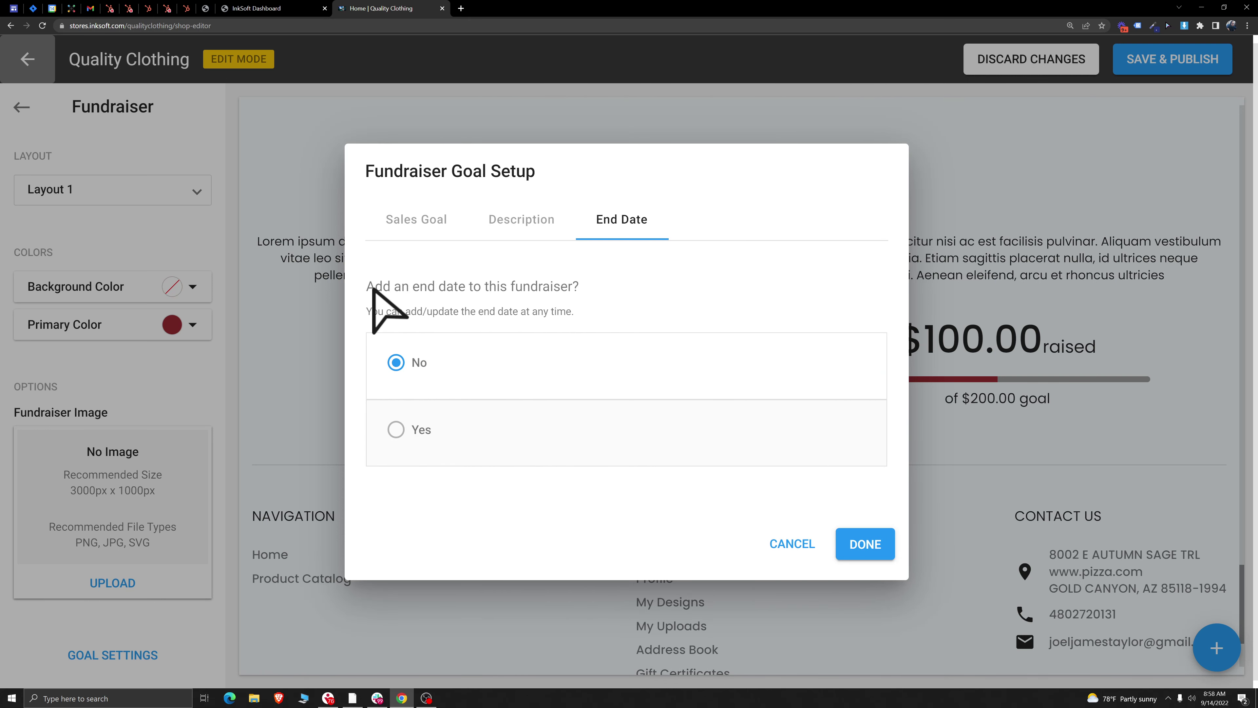
pyautogui.moveTo(379, 289); pyautogui.dragTo(580, 288)
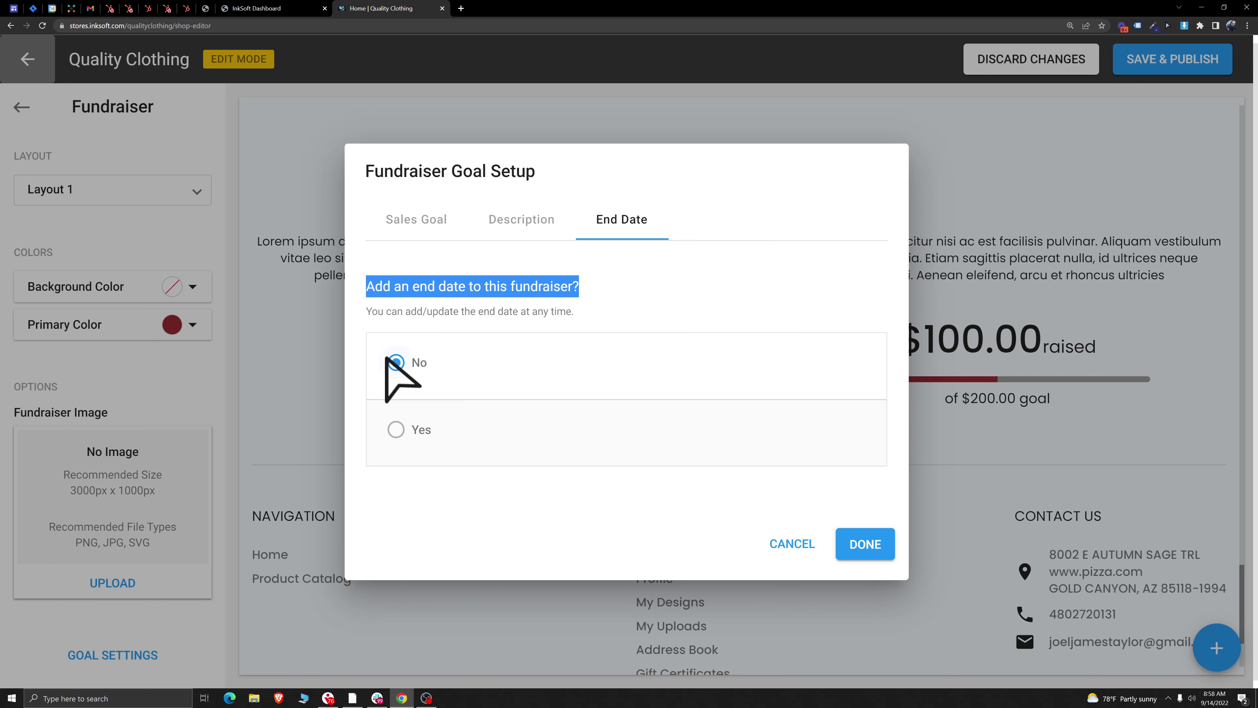
pyautogui.click(631, 287)
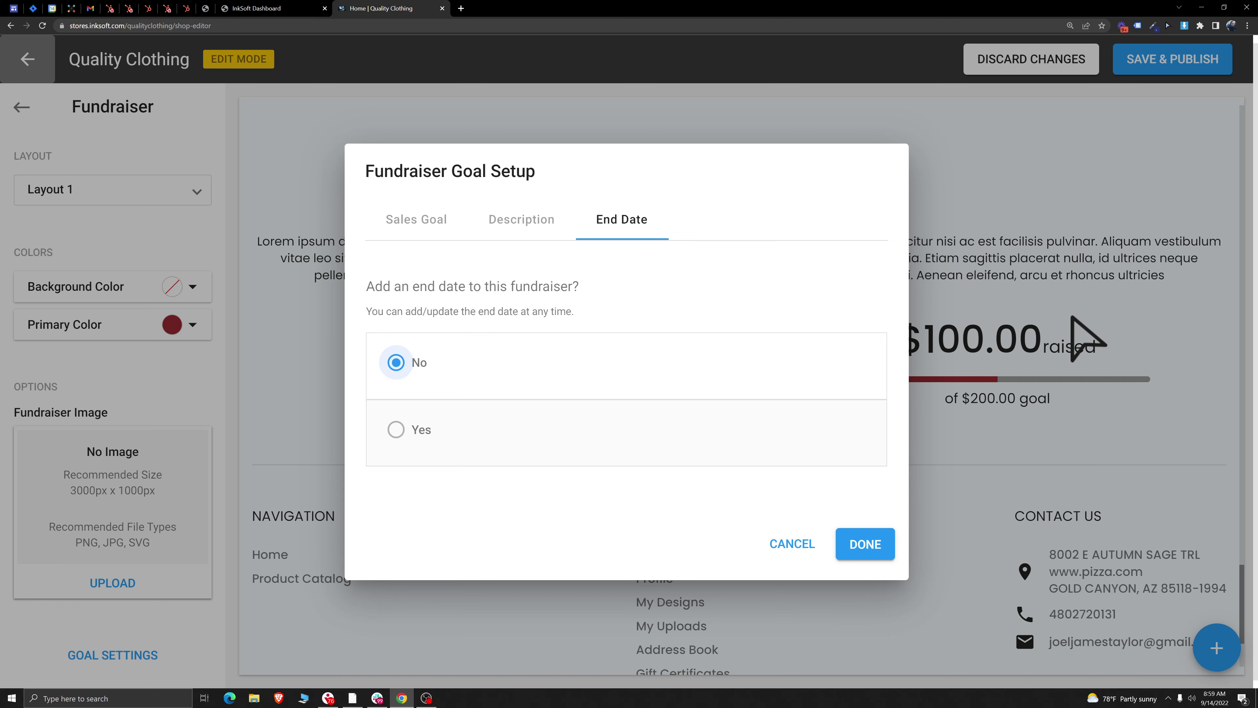
pyautogui.click(392, 433)
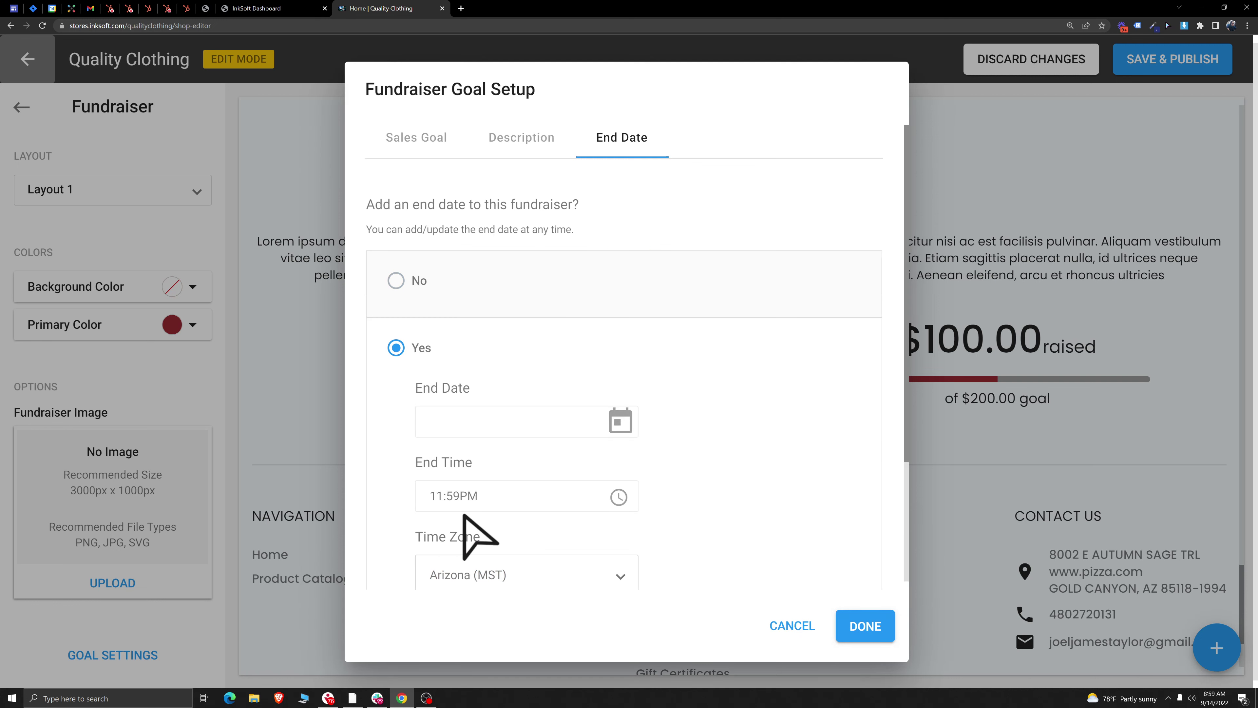
pyautogui.scroll(-3, 738, 426)
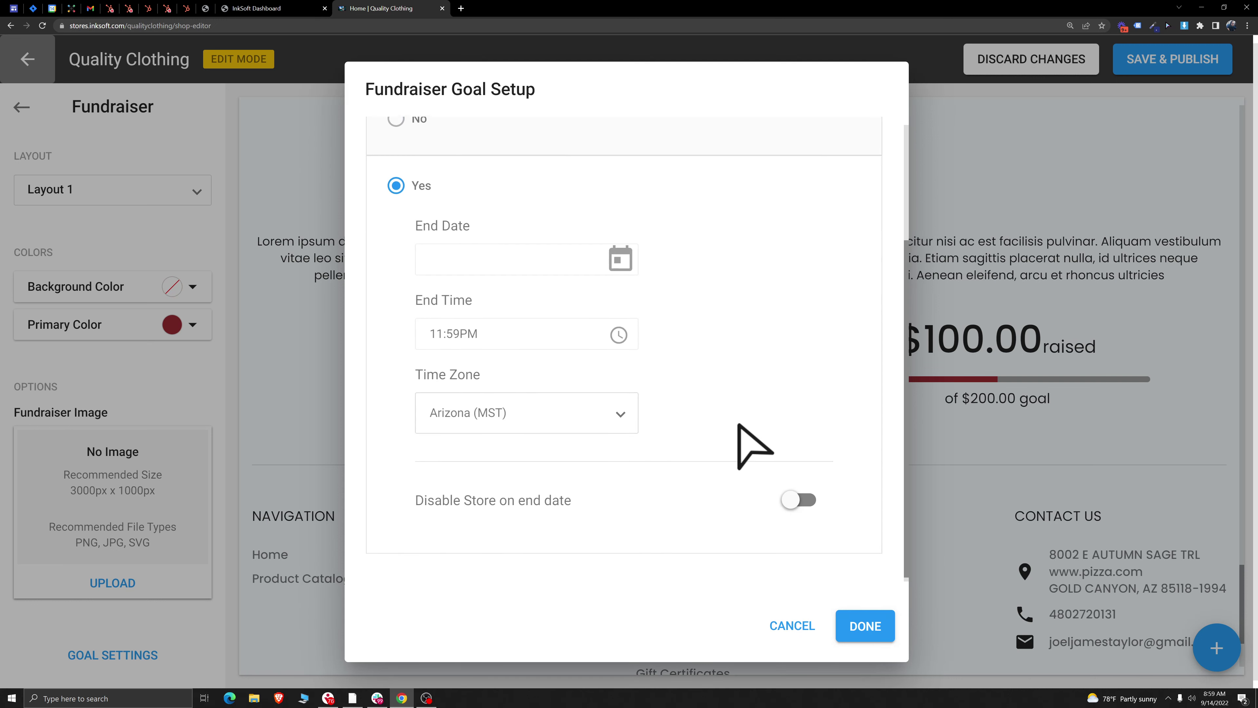
pyautogui.click(516, 257)
pyautogui.click(557, 418)
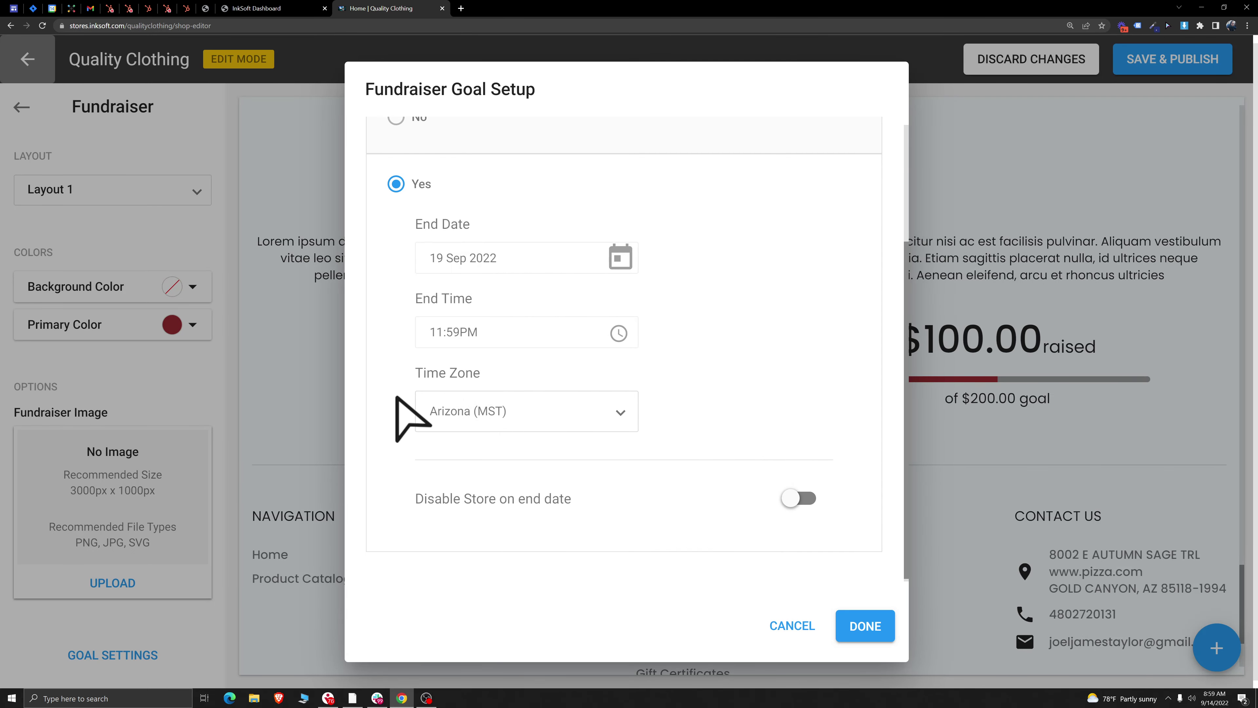
# Step: Turn on disabling the store on the fundraiser's end date and confirm it
pyautogui.scroll(-1, 777, 333)
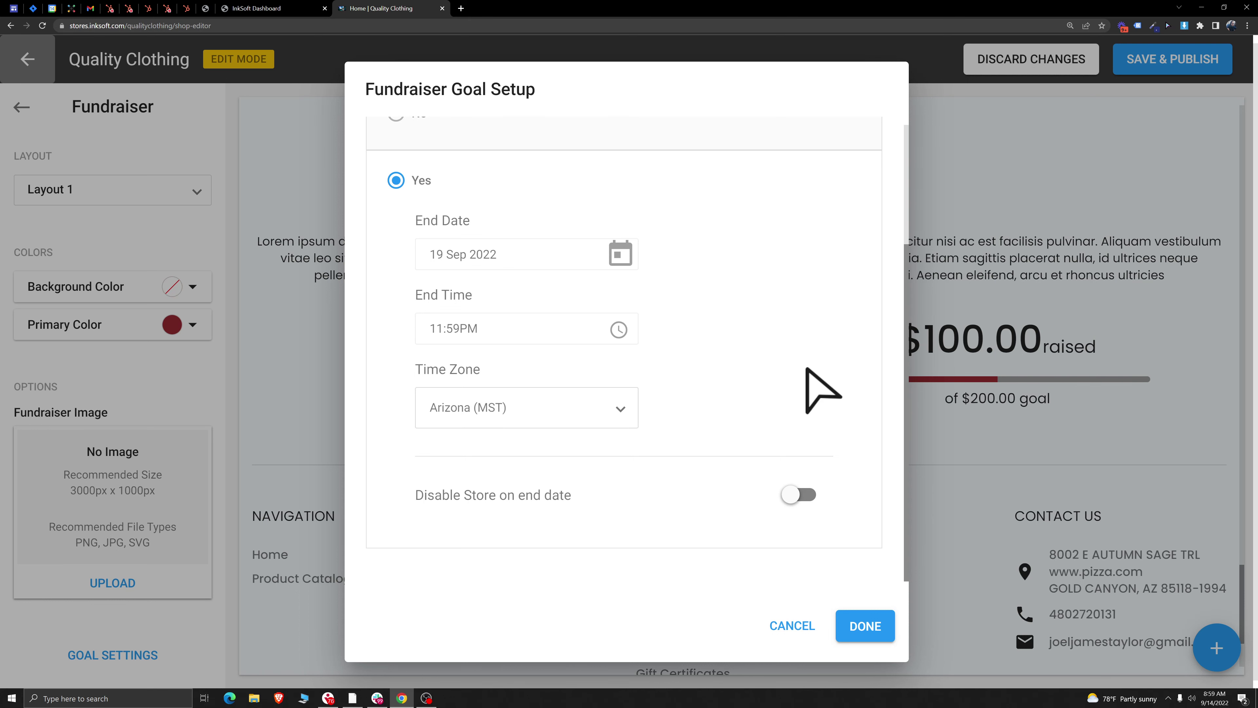
pyautogui.moveTo(414, 495); pyautogui.dragTo(497, 498)
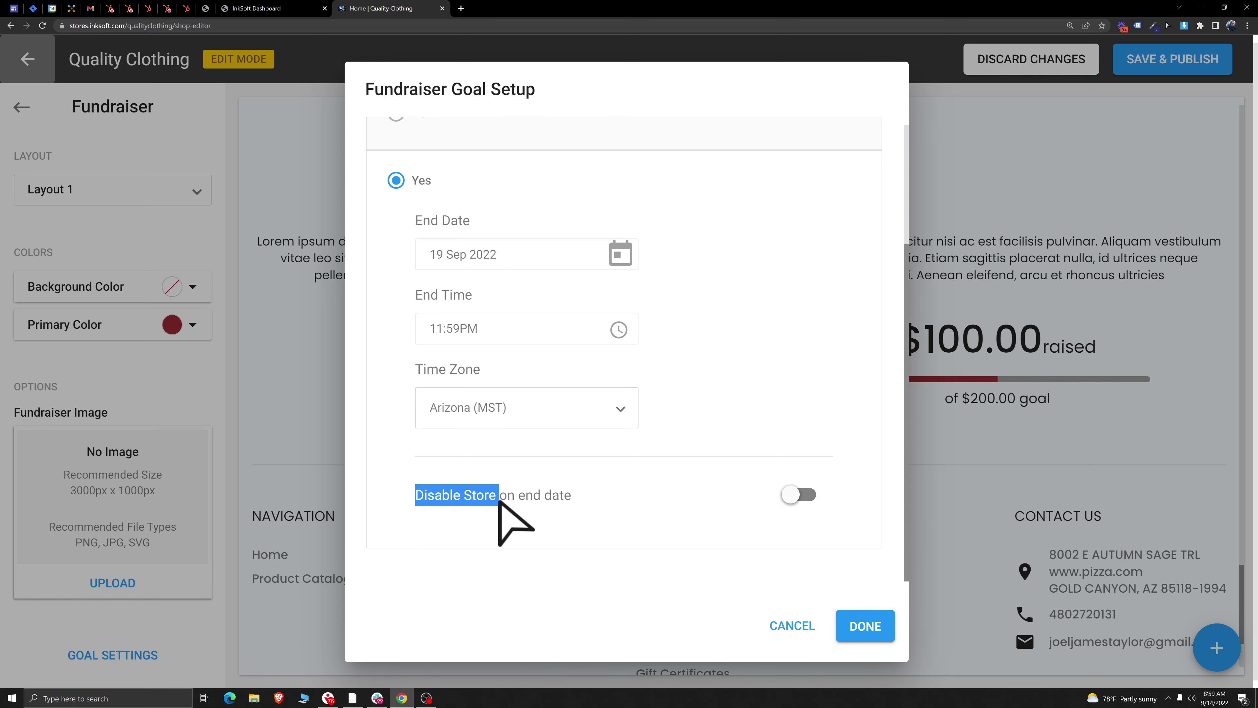
pyautogui.click(798, 495)
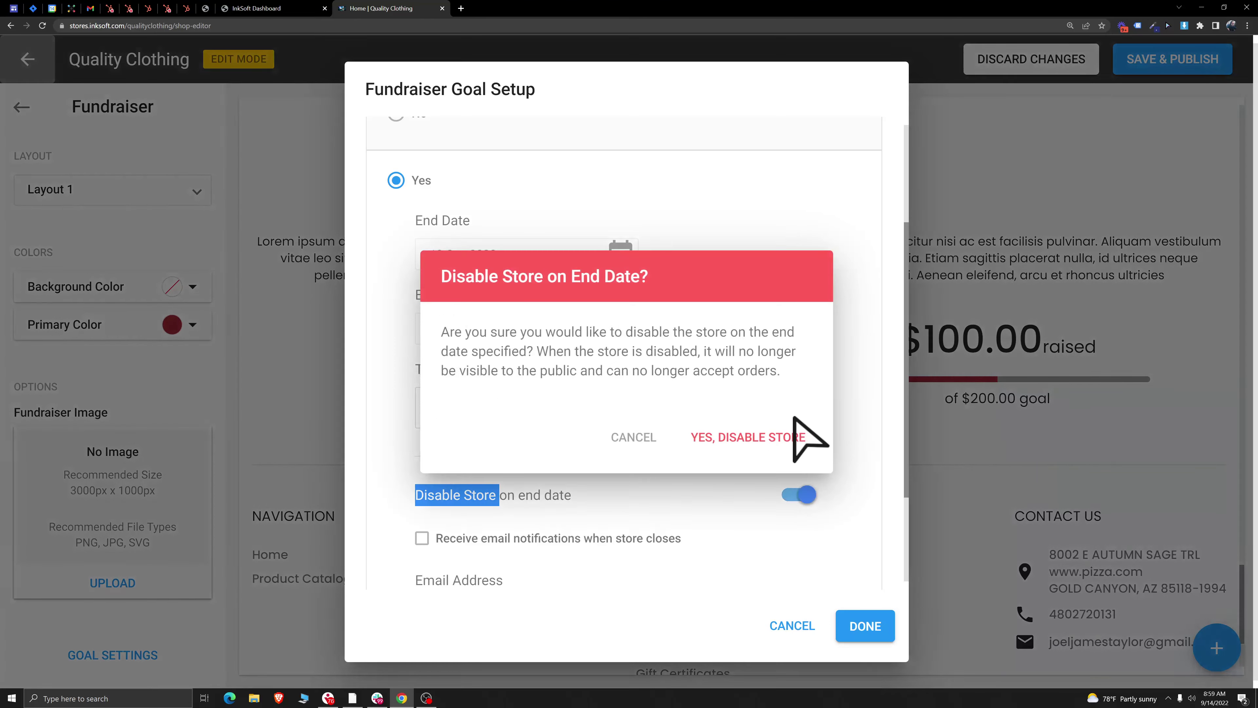
pyautogui.click(749, 437)
# Step: Turn on email notifications for when the store closes and enter the recipient's email address
pyautogui.scroll(-3, 765, 446)
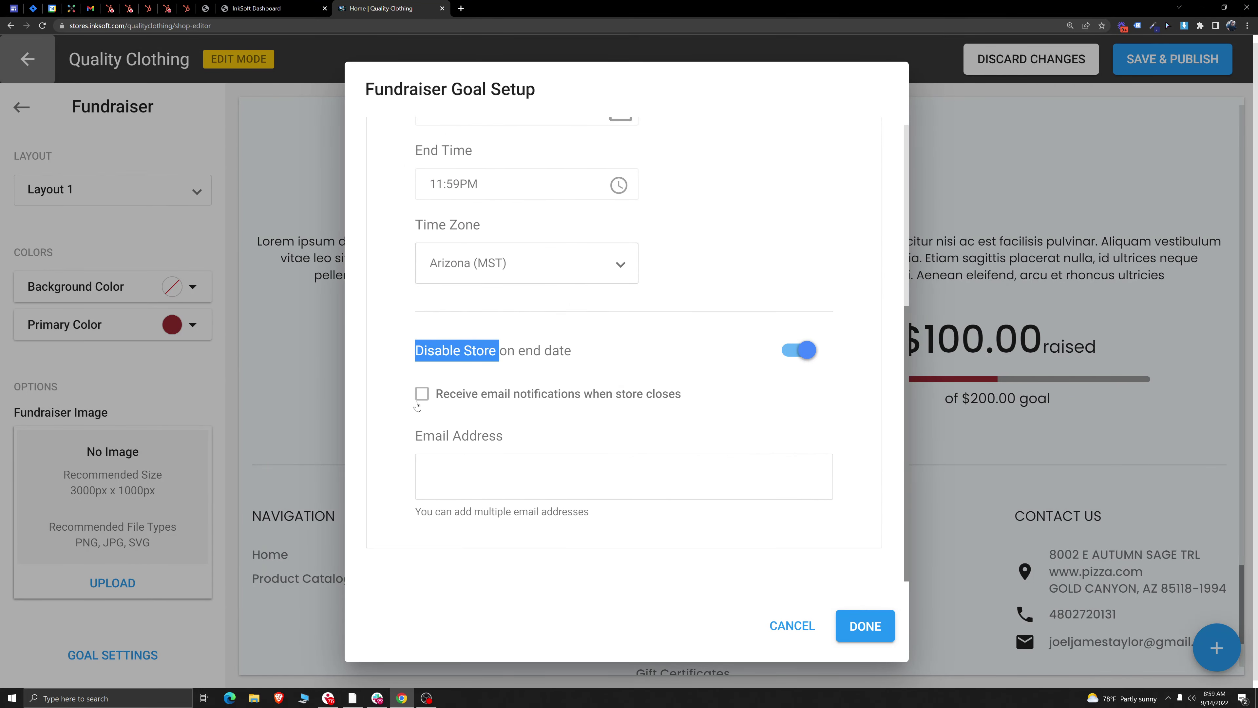
pyautogui.click(422, 395)
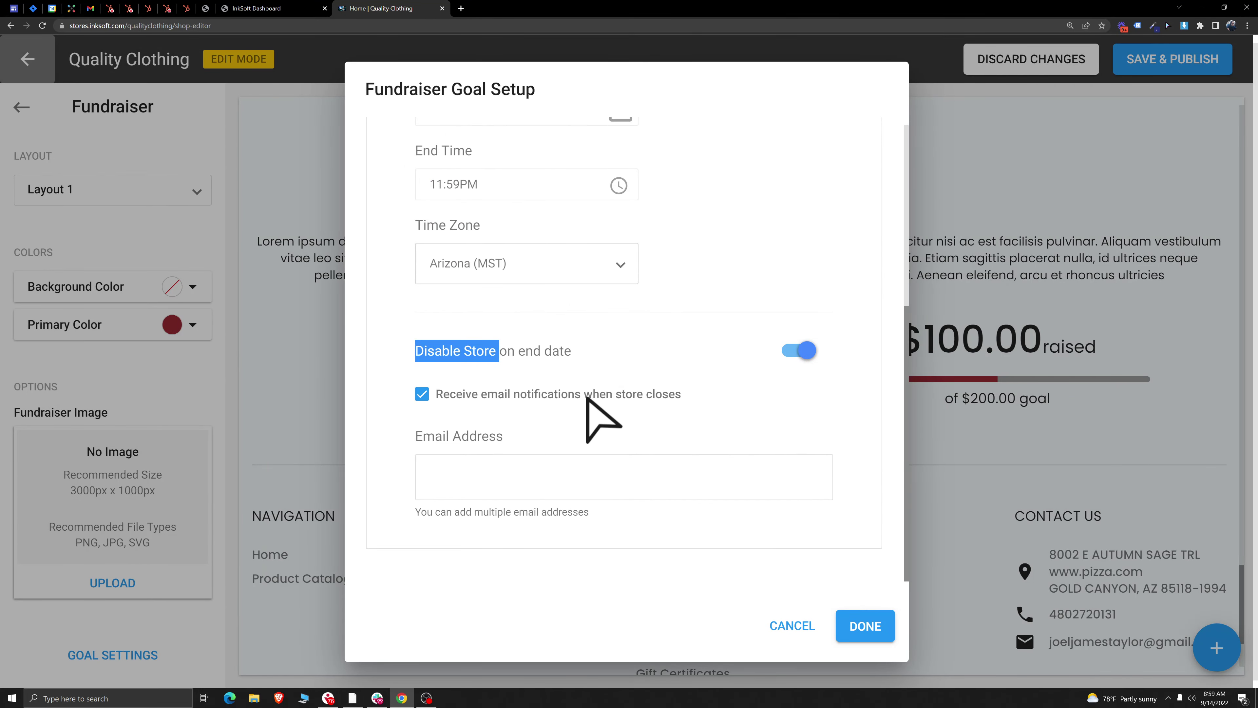
pyautogui.click(575, 475)
pyautogui.click(503, 505)
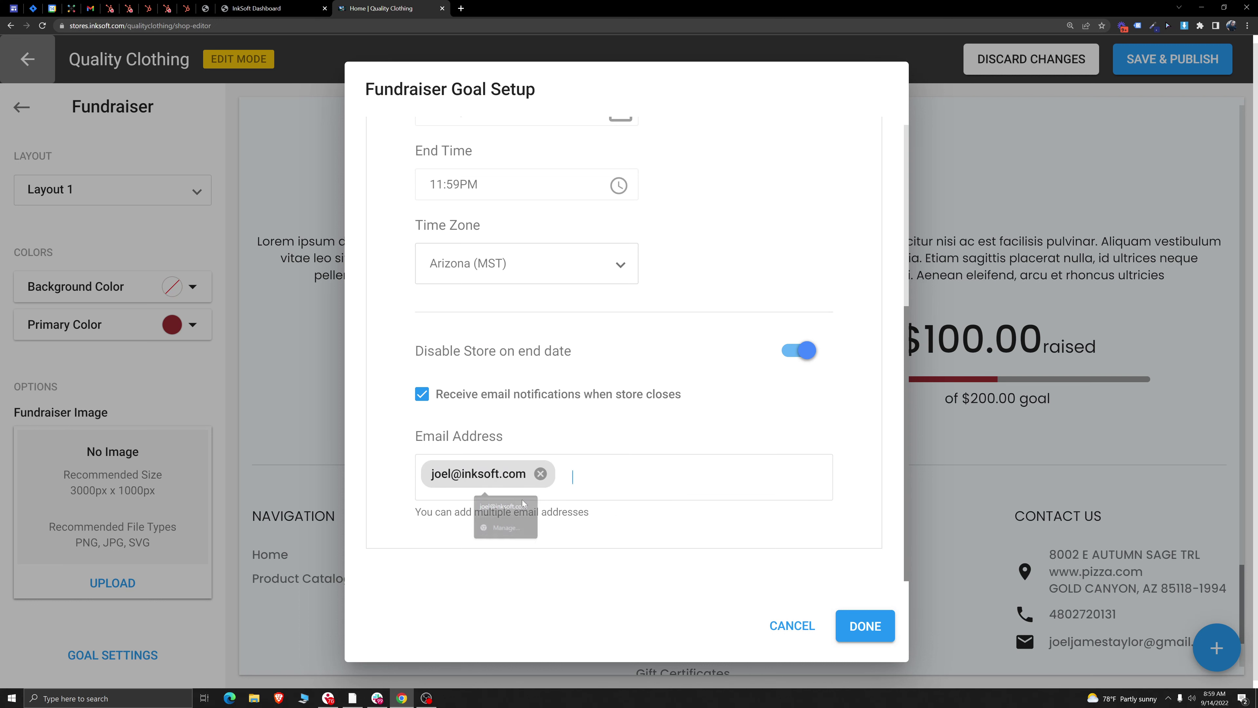
# Step: Remove the notification recipient's email address and cancel the fundraiser goal setup
pyautogui.click(540, 475)
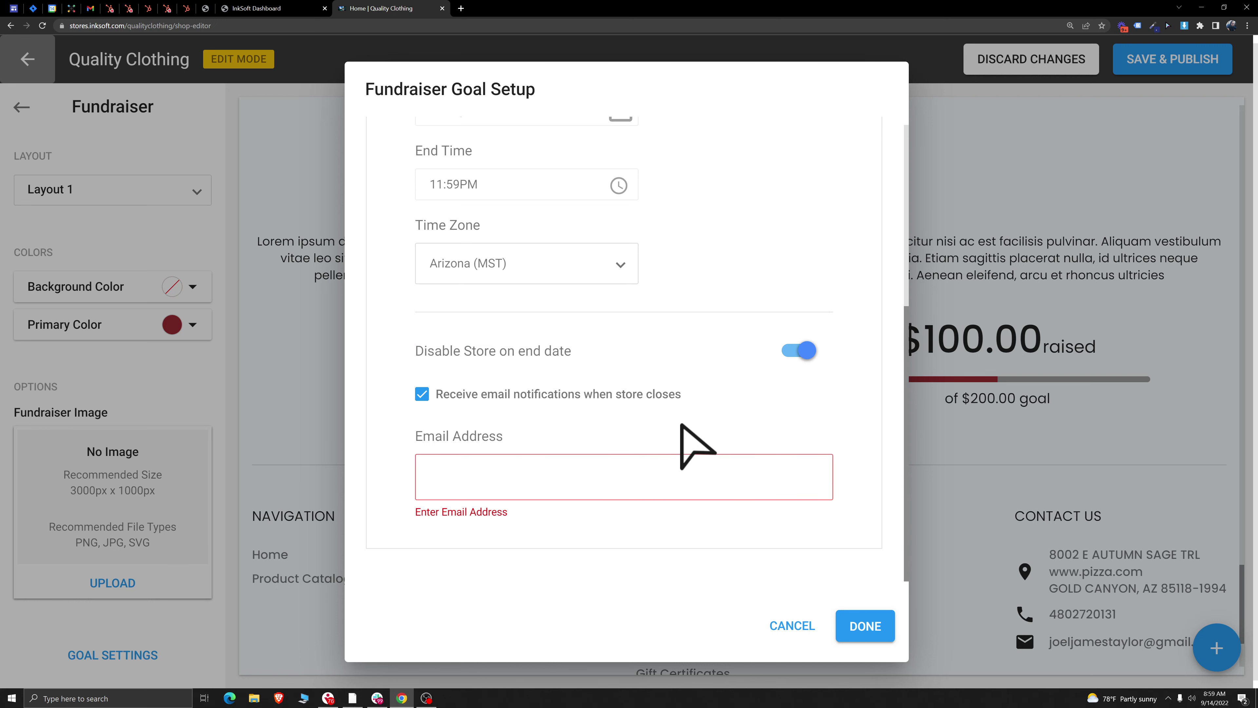
pyautogui.click(811, 625)
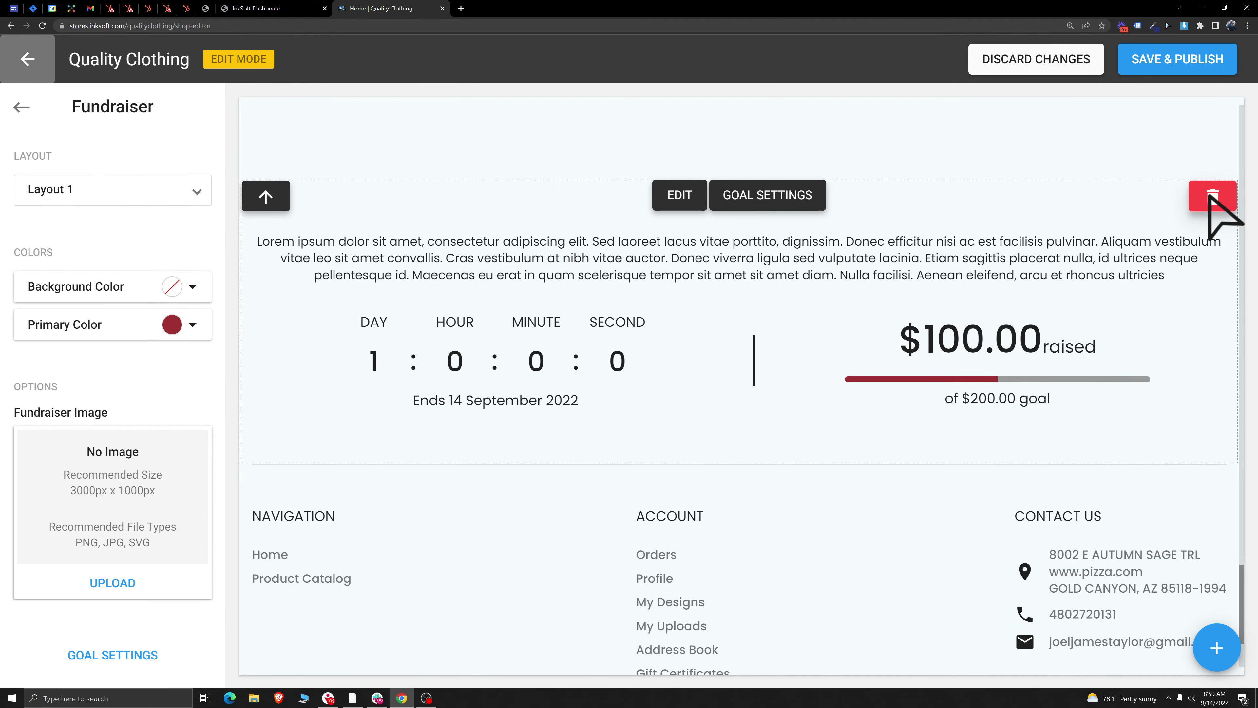
# Step: Move the fundraiser above the InkSoft logo section and back below it
pyautogui.scroll(3, 322, 453)
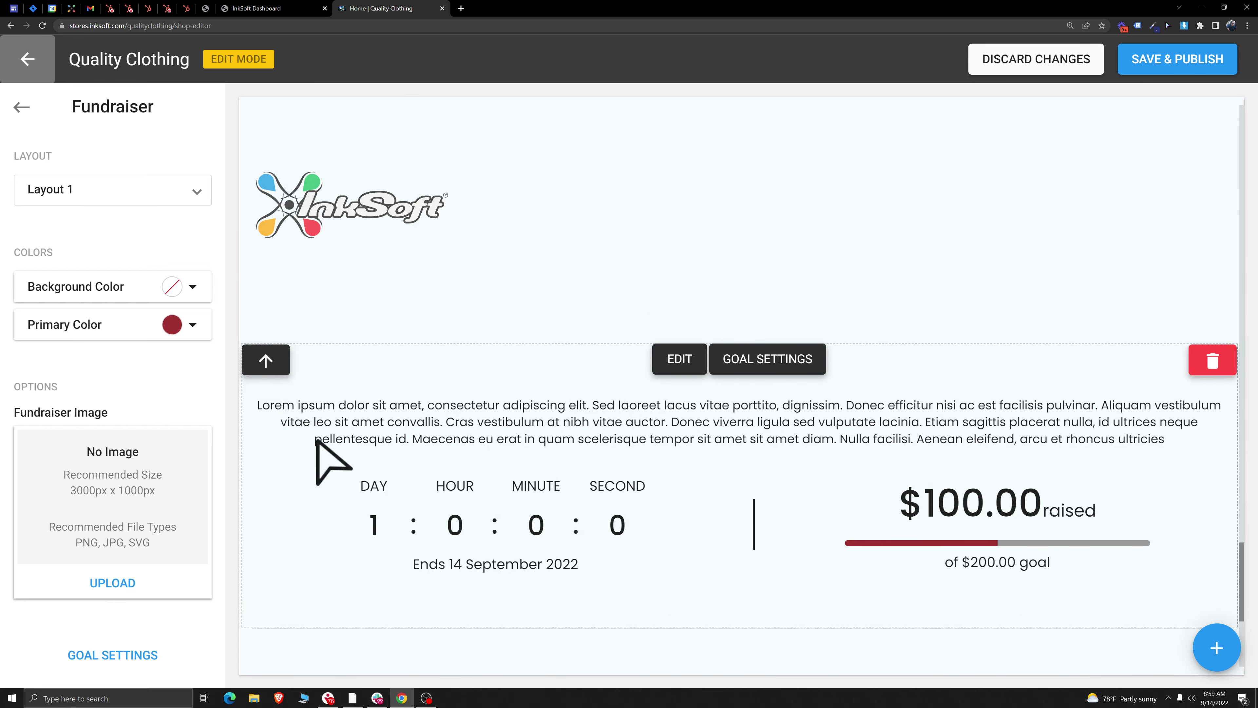
pyautogui.click(266, 359)
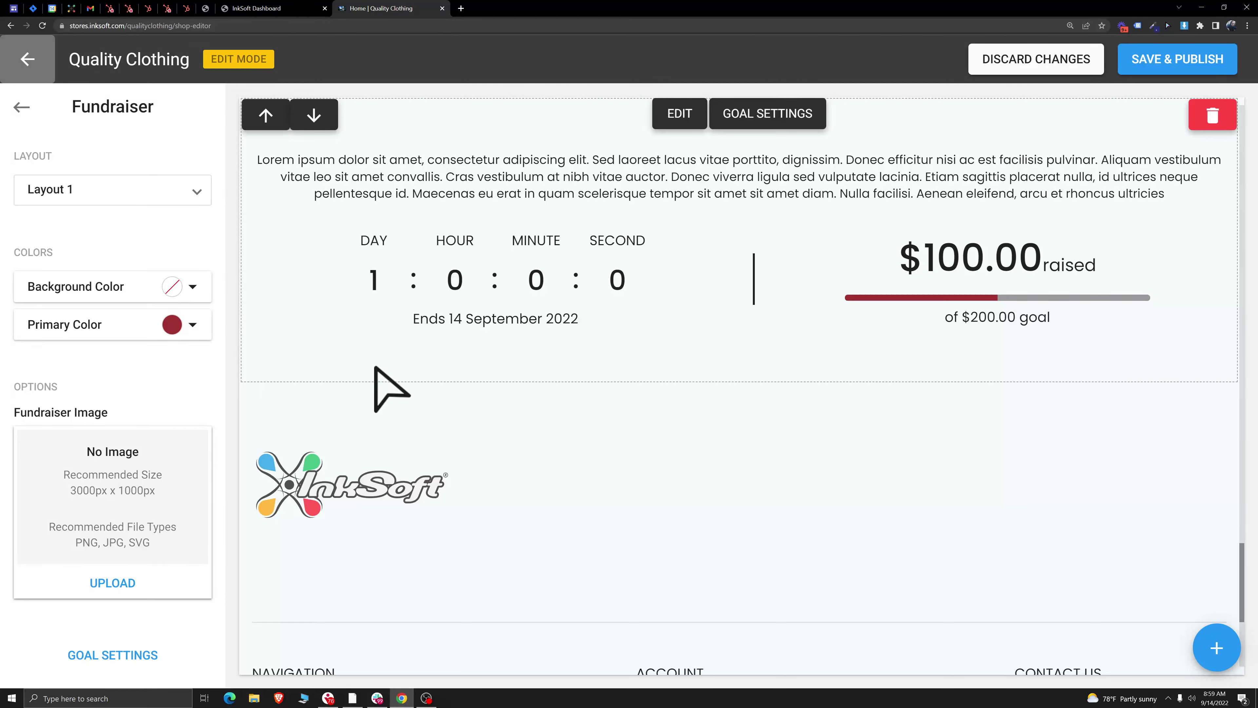
pyautogui.click(320, 113)
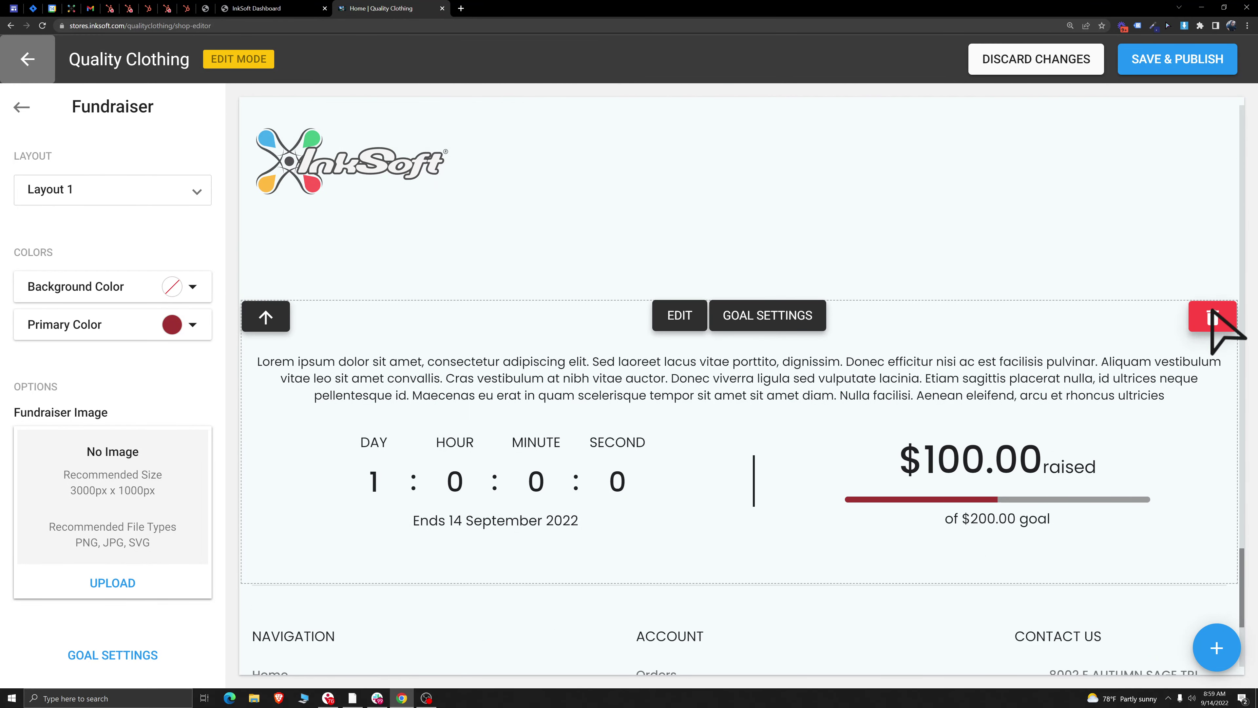
# Step: Remove the Fundraiser component from the page, ending its campaign
pyautogui.click(1212, 317)
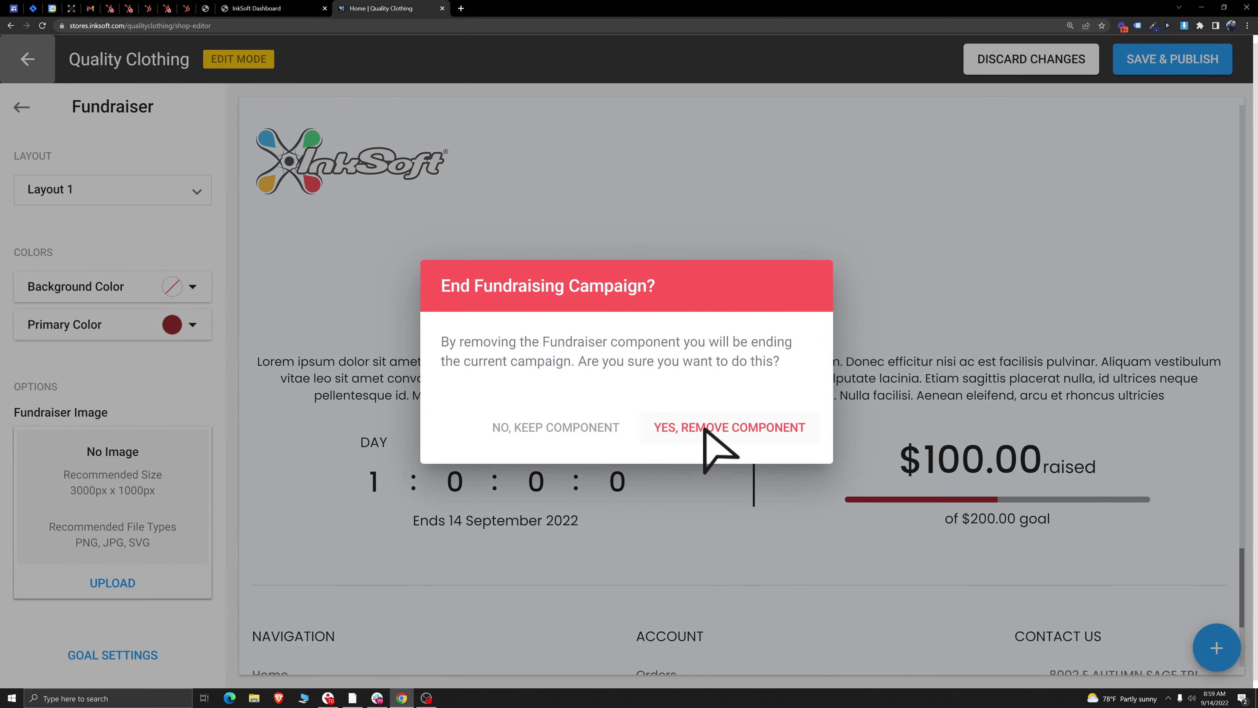
pyautogui.click(706, 429)
# Step: Add a Content Block with Layout 1 to the page and open its content for editing
pyautogui.click(1216, 650)
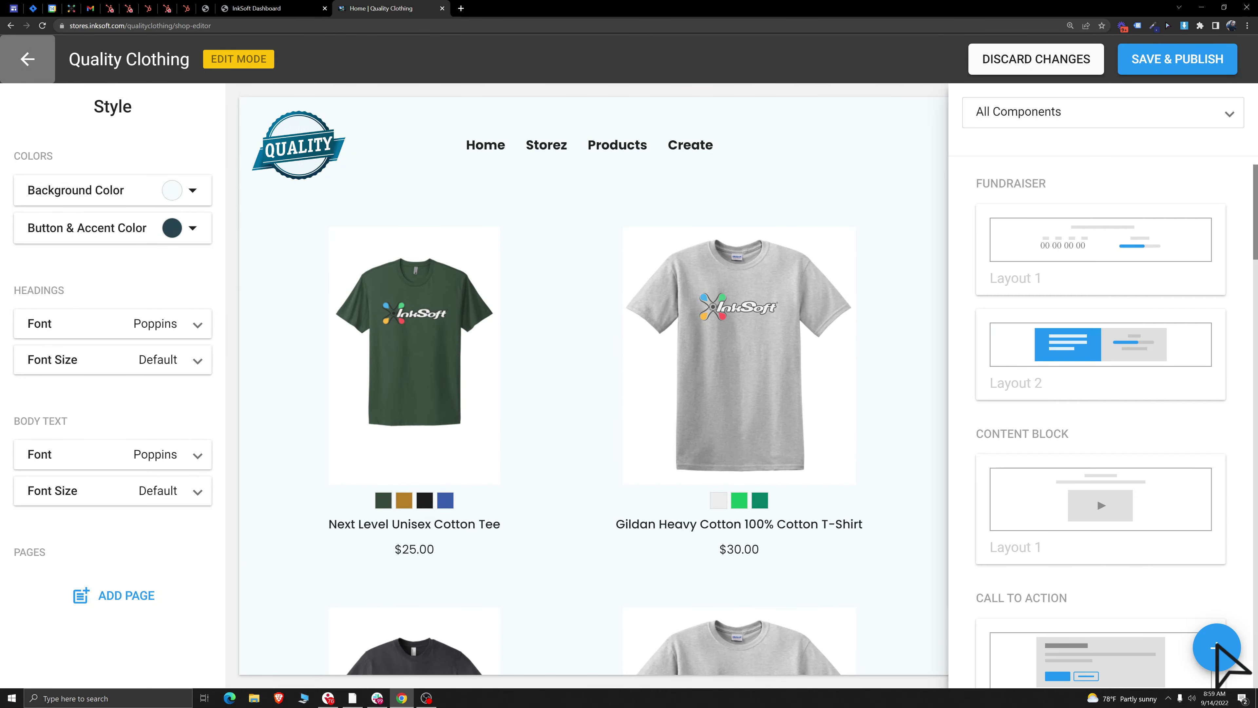
pyautogui.scroll(-3, 1139, 347)
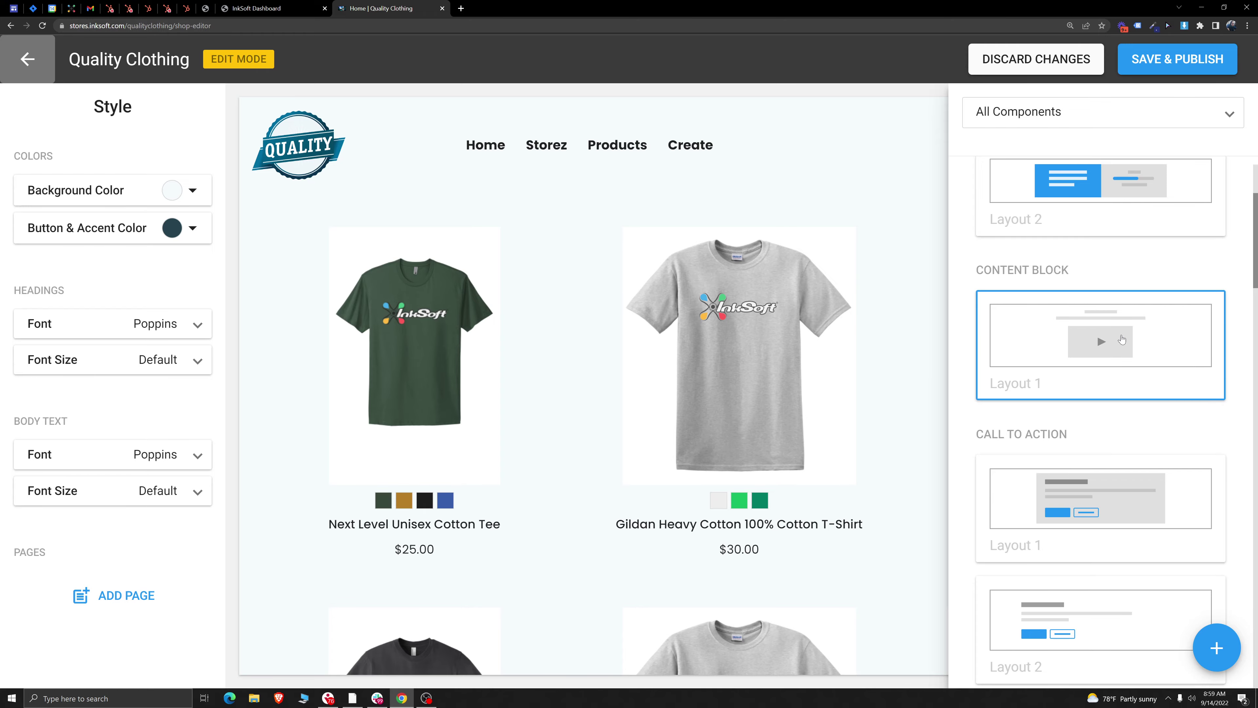
pyautogui.click(1033, 361)
pyautogui.click(627, 426)
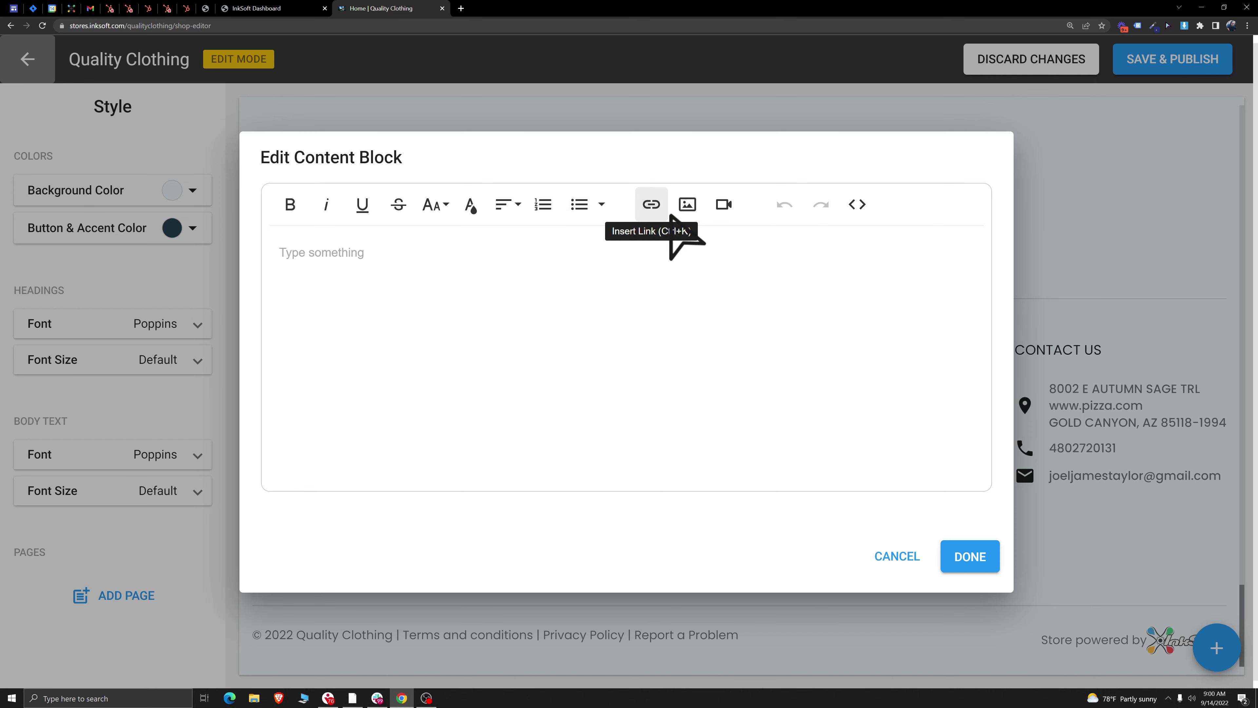
# Step: Examine the content block editor's video options (URL, autoplay and embedded code) and its HTML code view
pyautogui.click(725, 207)
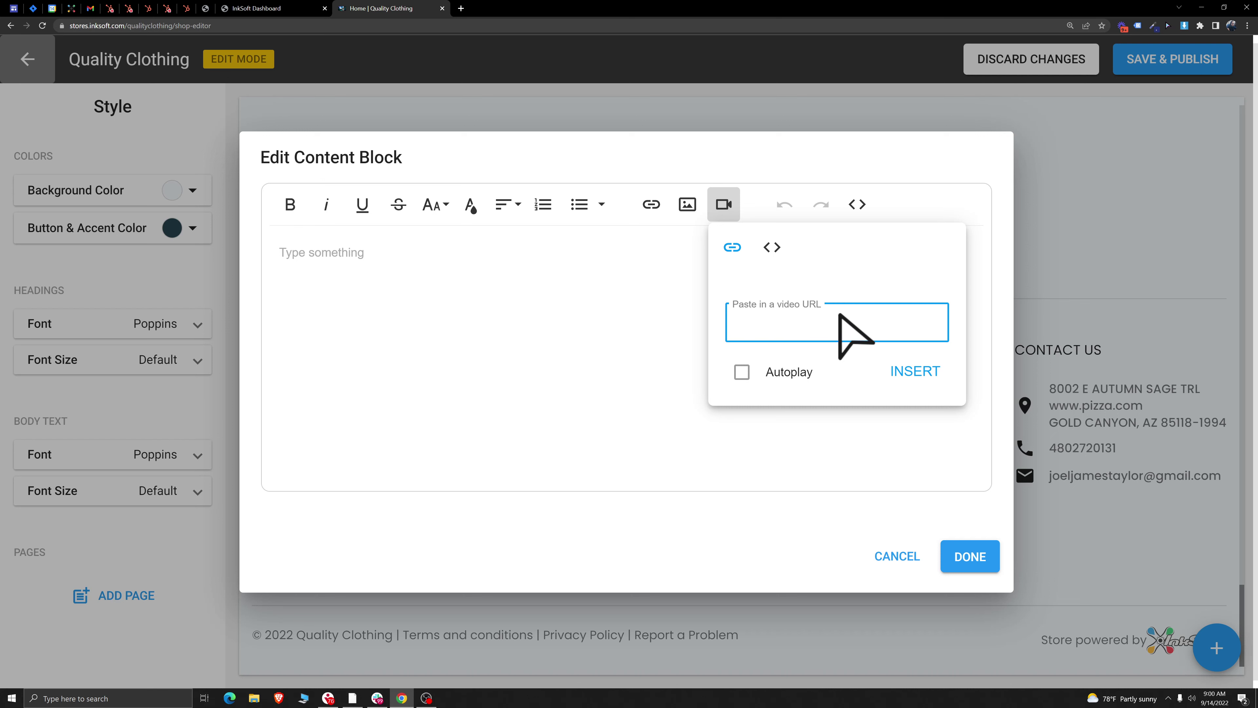
pyautogui.click(742, 373)
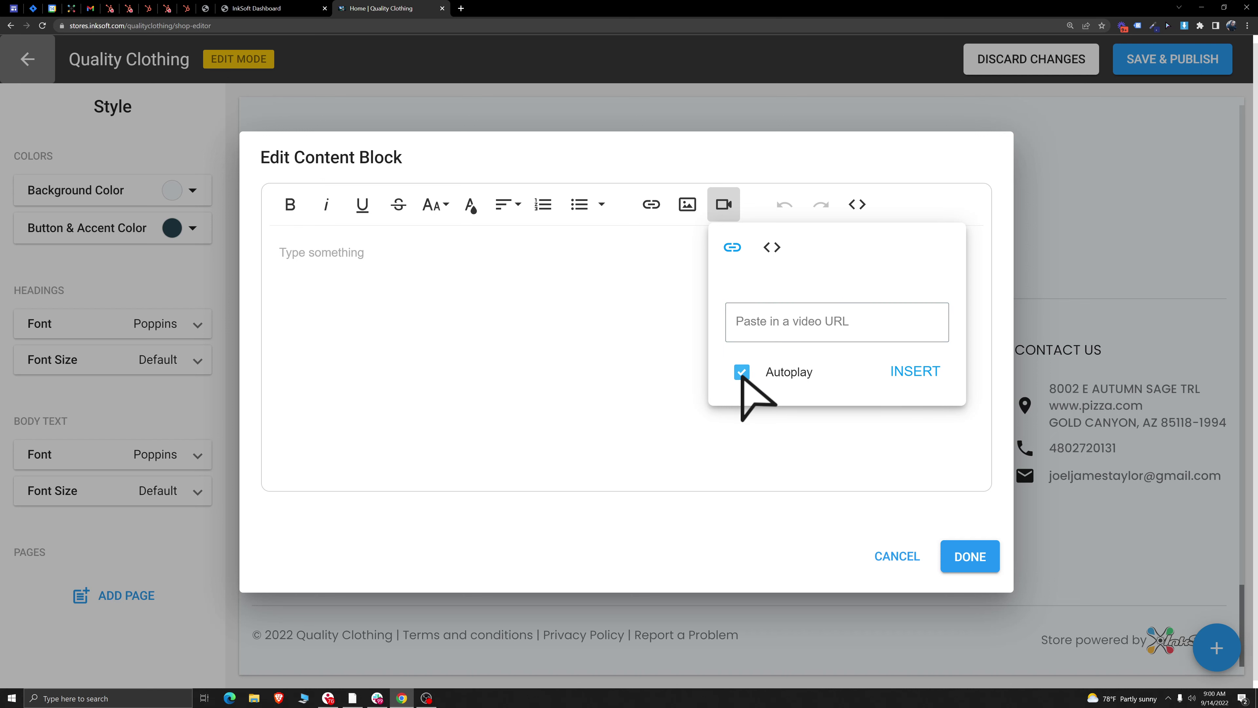
pyautogui.click(741, 372)
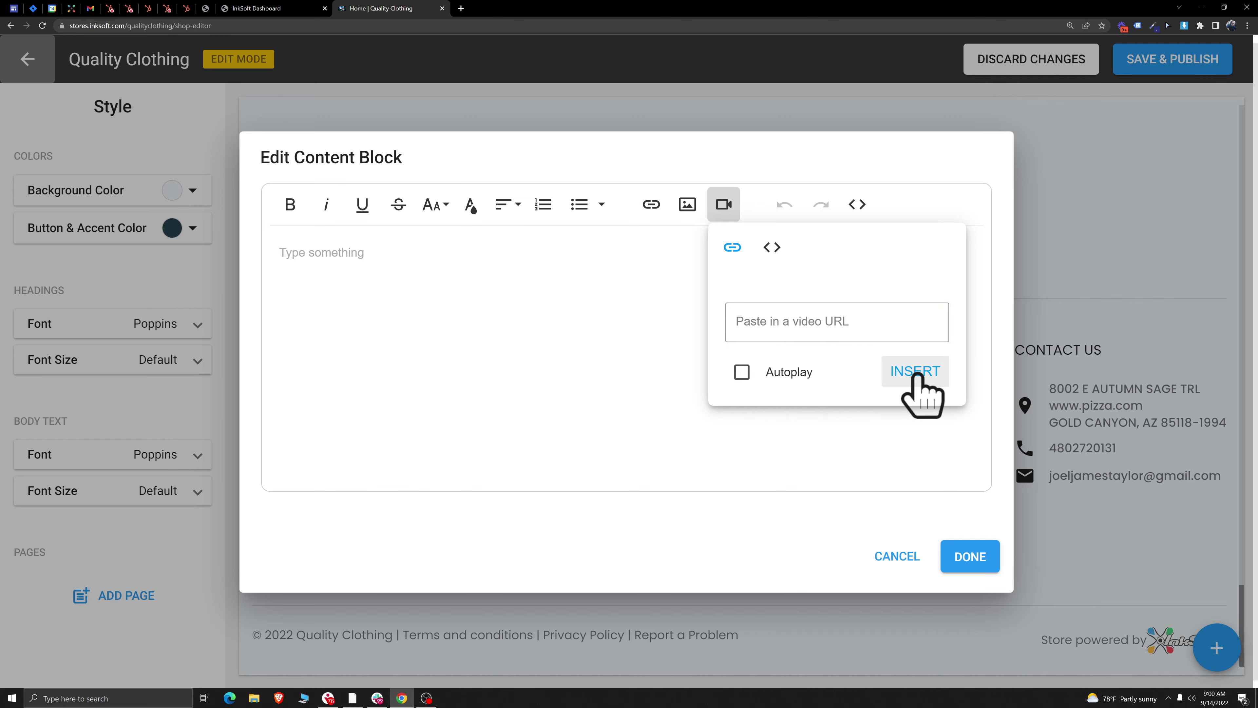
pyautogui.click(771, 247)
pyautogui.click(757, 325)
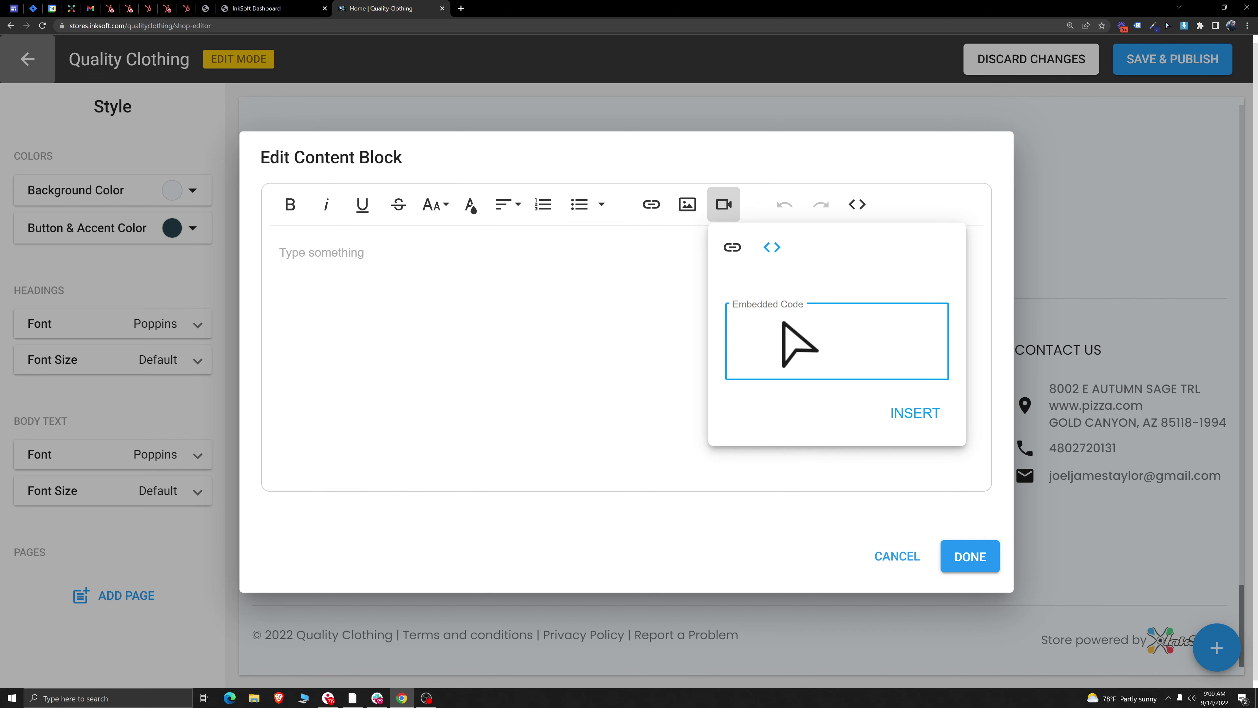
pyautogui.click(732, 247)
pyautogui.click(702, 345)
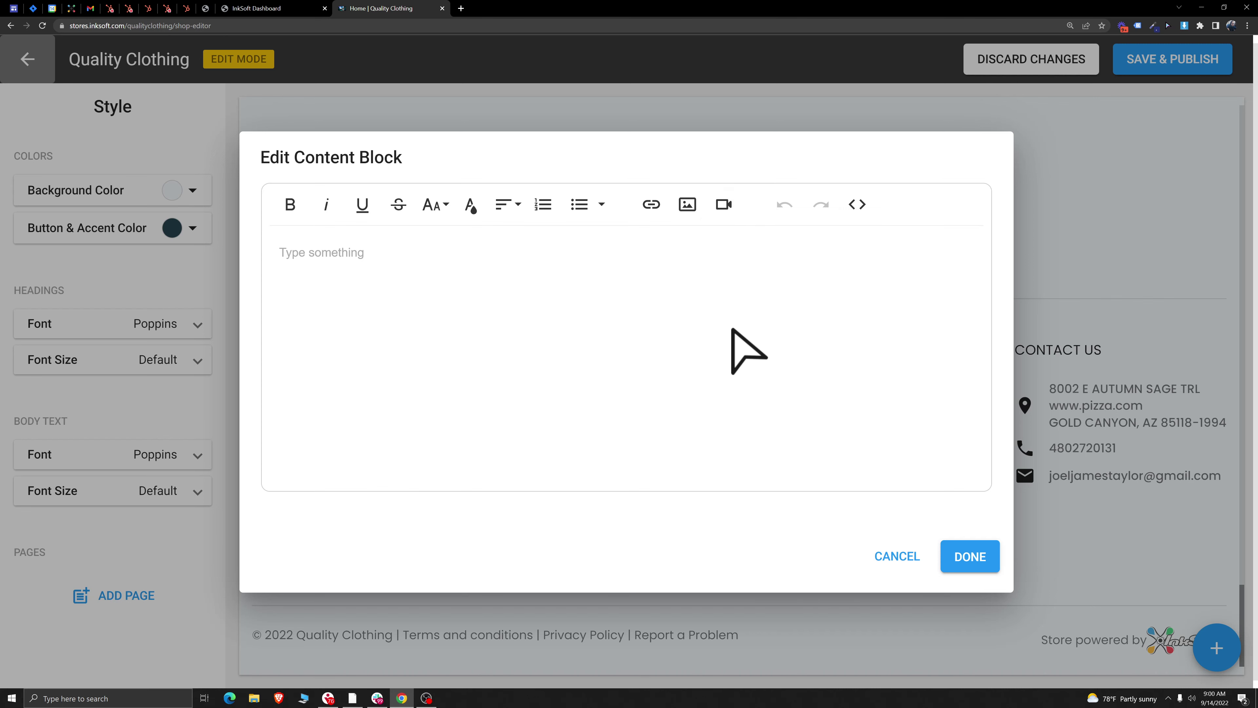
pyautogui.click(859, 206)
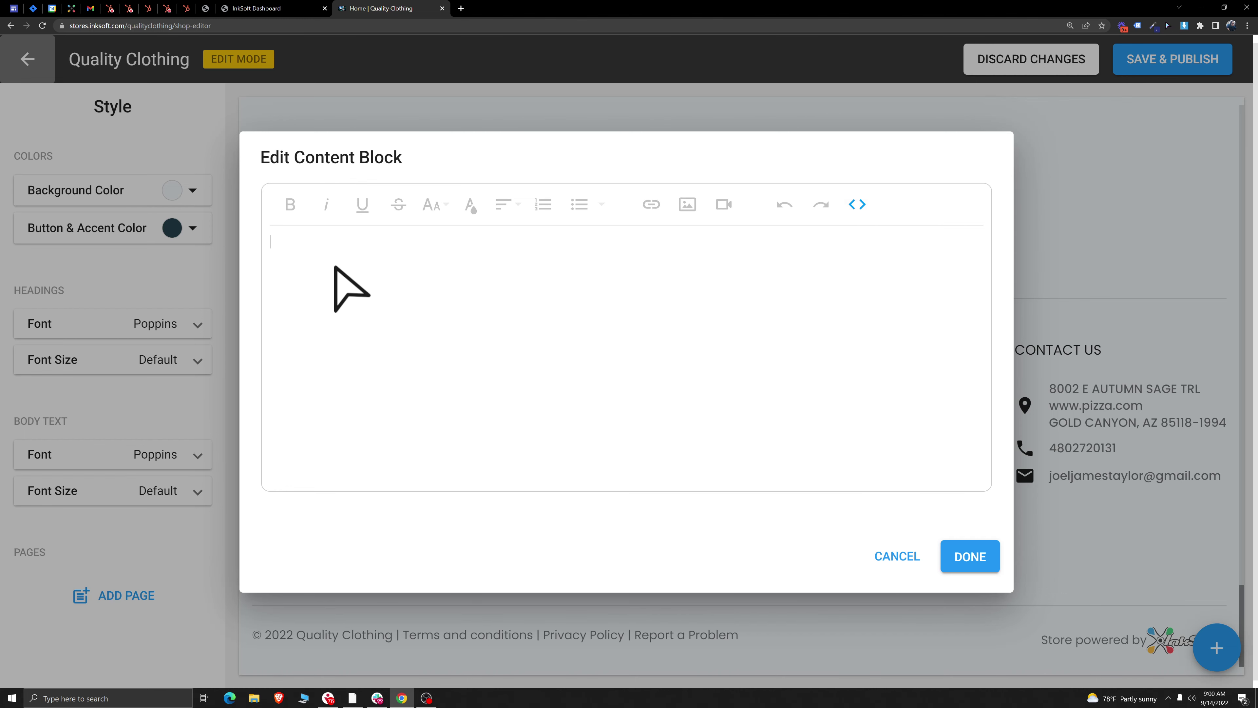
pyautogui.click(856, 205)
# Step: Finish editing the empty Content Block and remove the component from the page
pyautogui.click(970, 555)
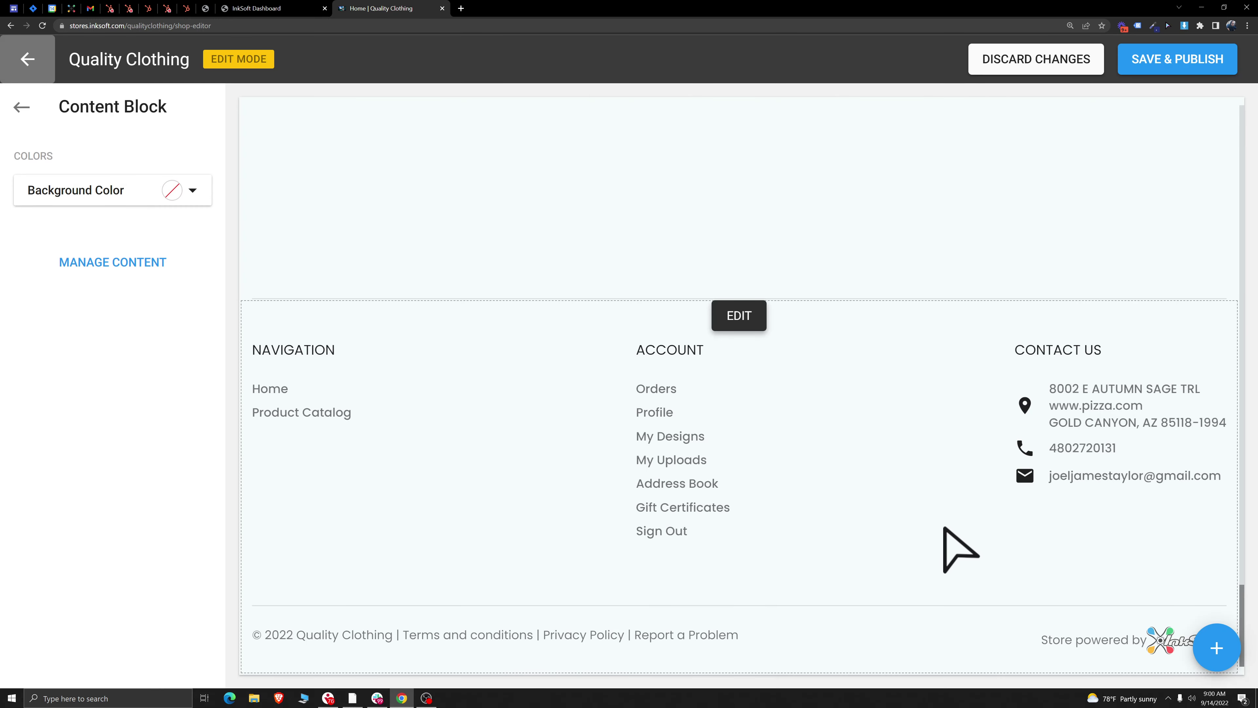
pyautogui.moveTo(635, 248)
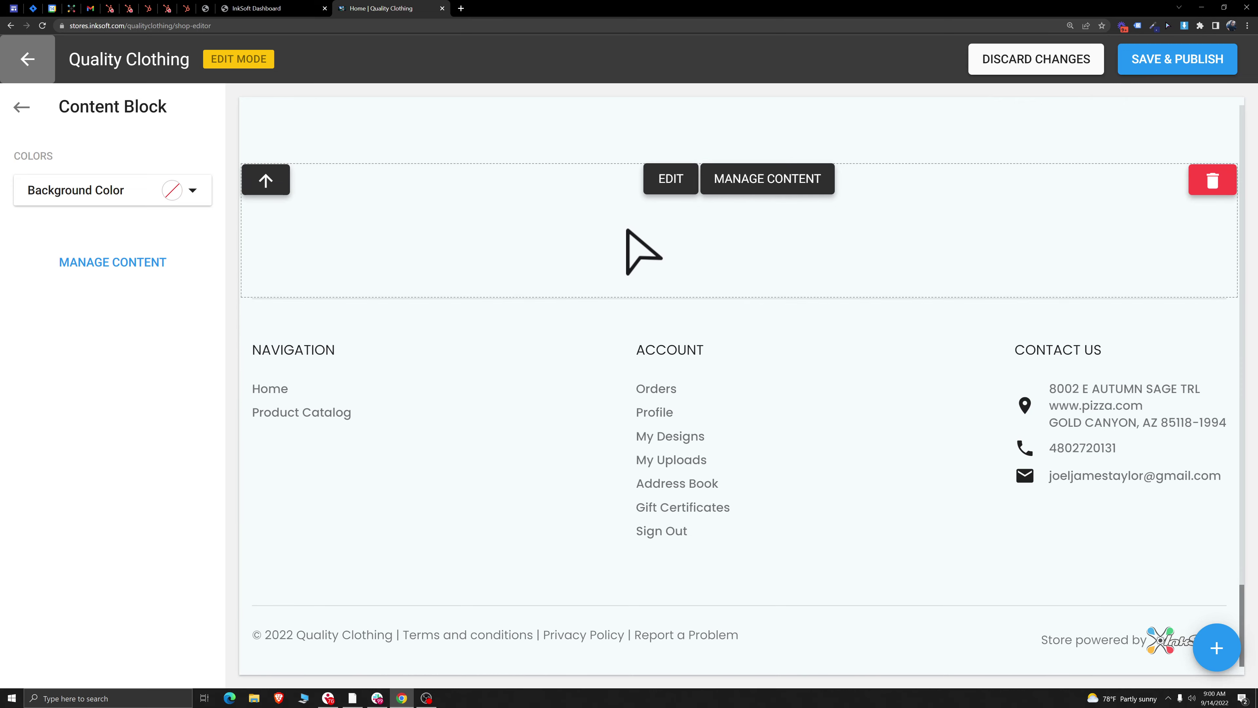
pyautogui.click(1204, 181)
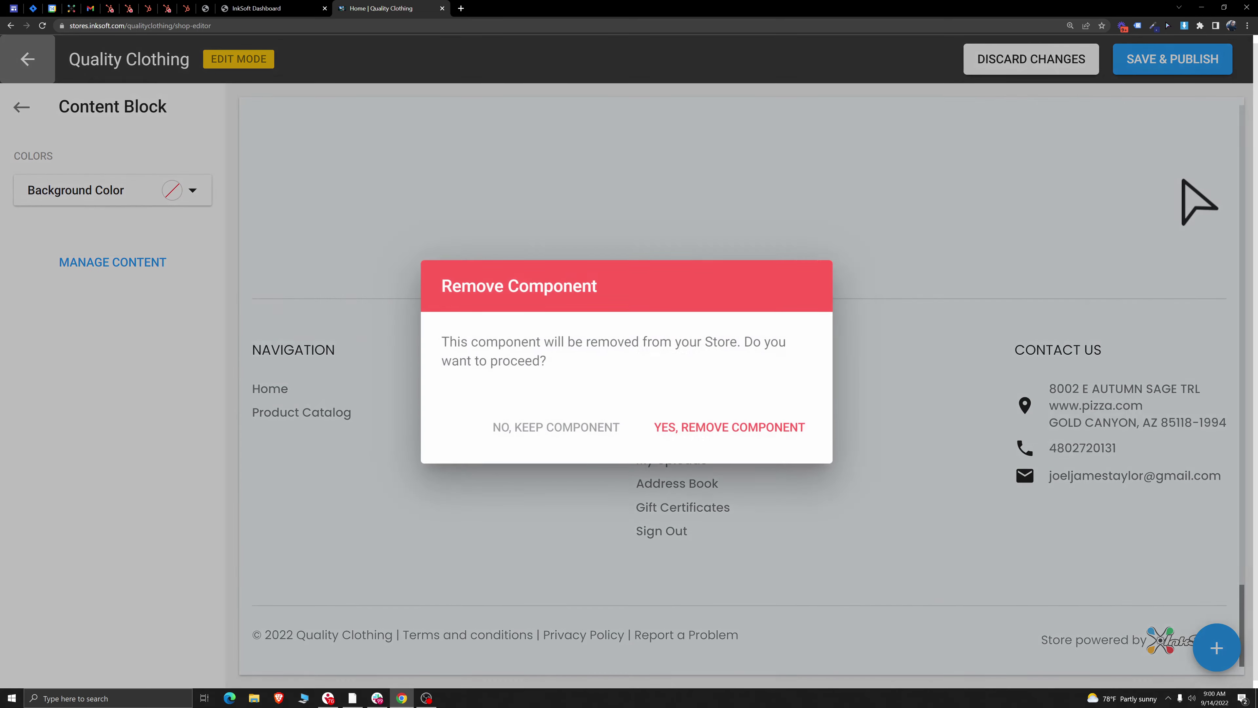
pyautogui.click(729, 427)
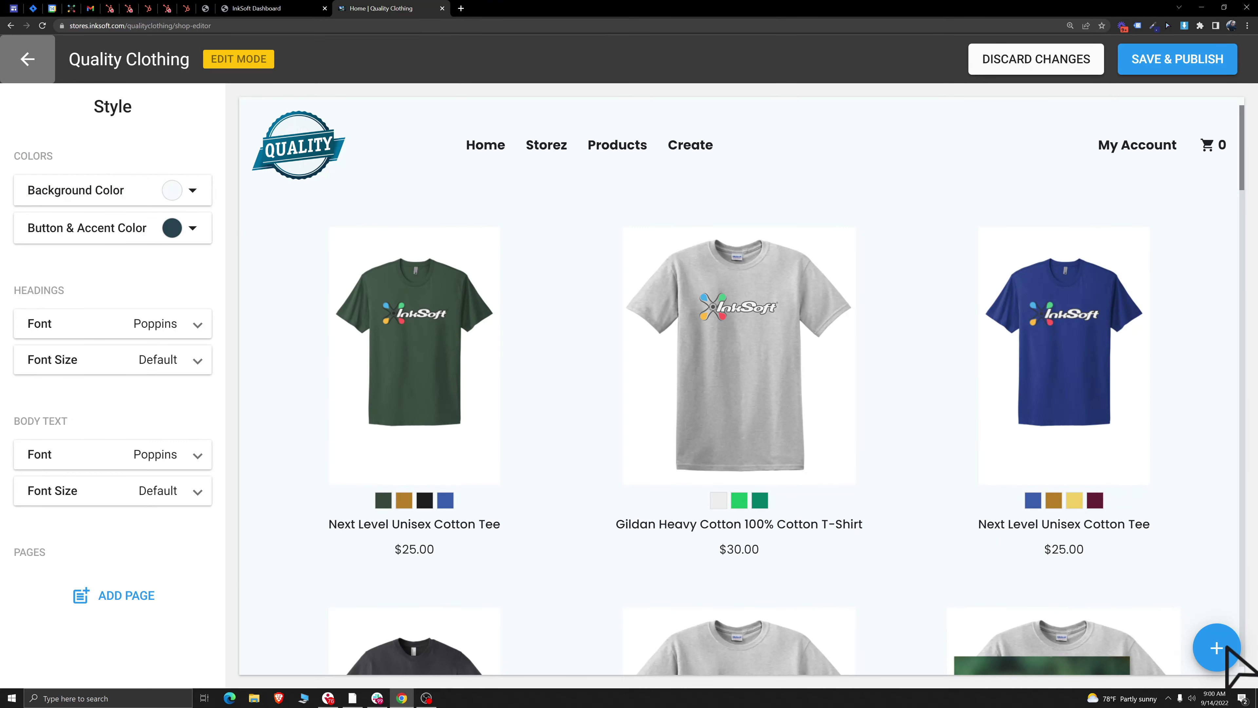
# Step: Add a Call To Action component with Layout 1 to the page and clear its default subheading text
pyautogui.click(1216, 647)
pyautogui.click(1103, 491)
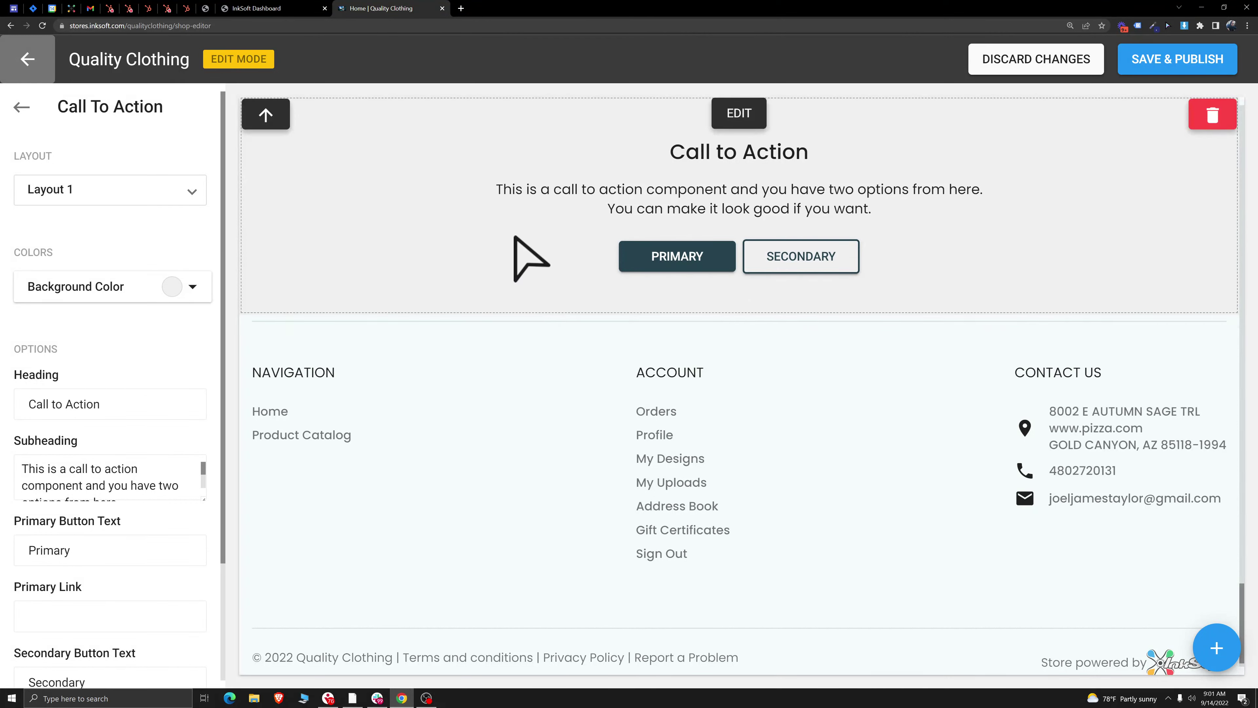
pyautogui.tripleClick(137, 475)
pyautogui.press('BackSpace')
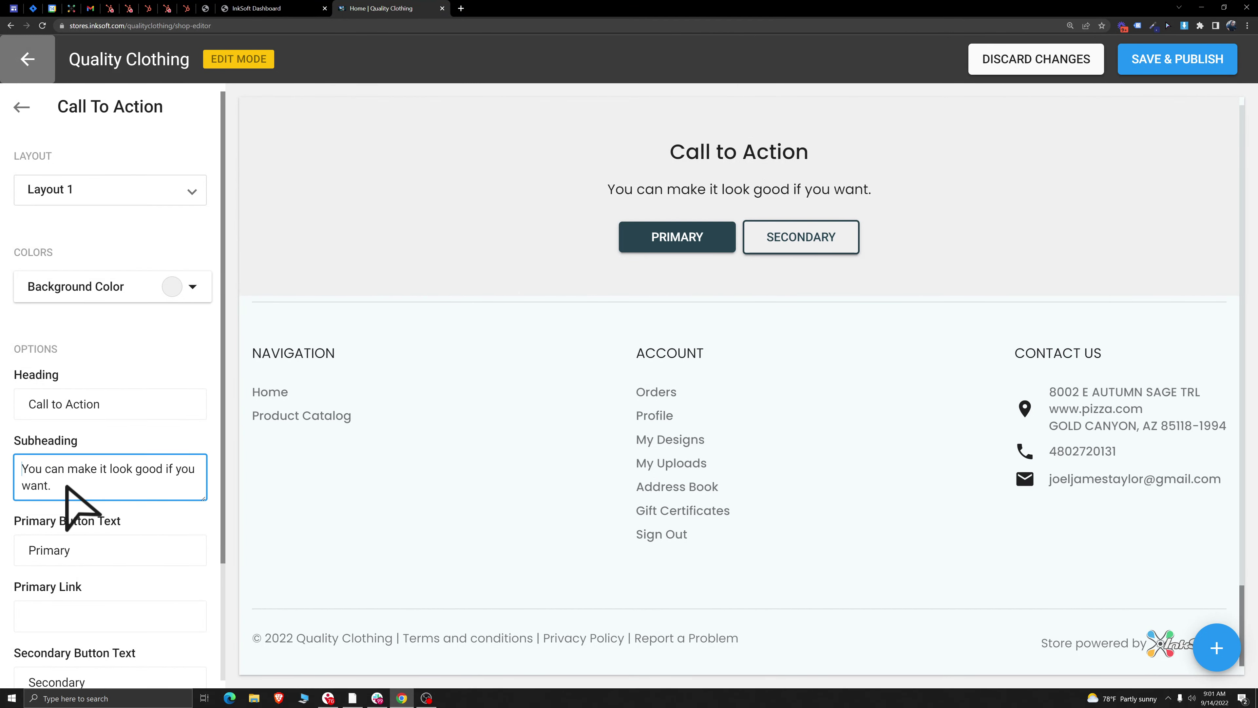
pyautogui.tripleClick(70, 484)
pyautogui.press('BackSpace')
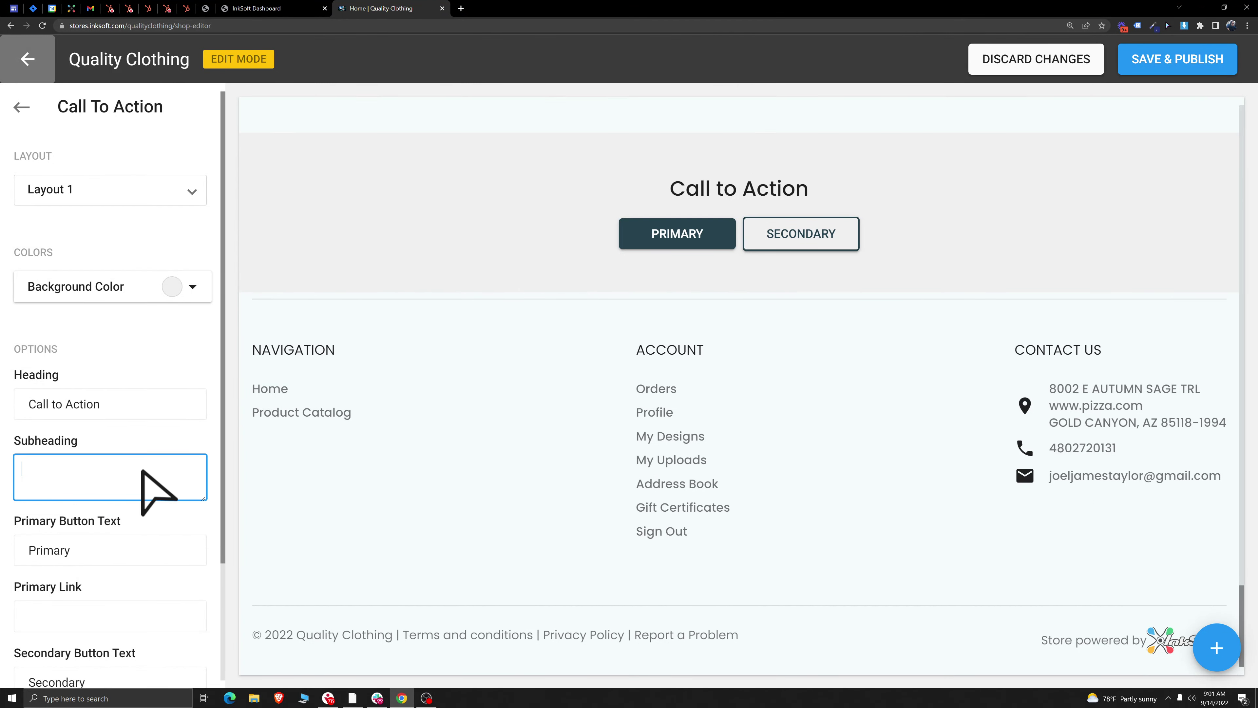
# Step: Set the call to action's heading to "See Our Other Stores" and its subheading to "HELLO"
pyautogui.tripleClick(111, 405)
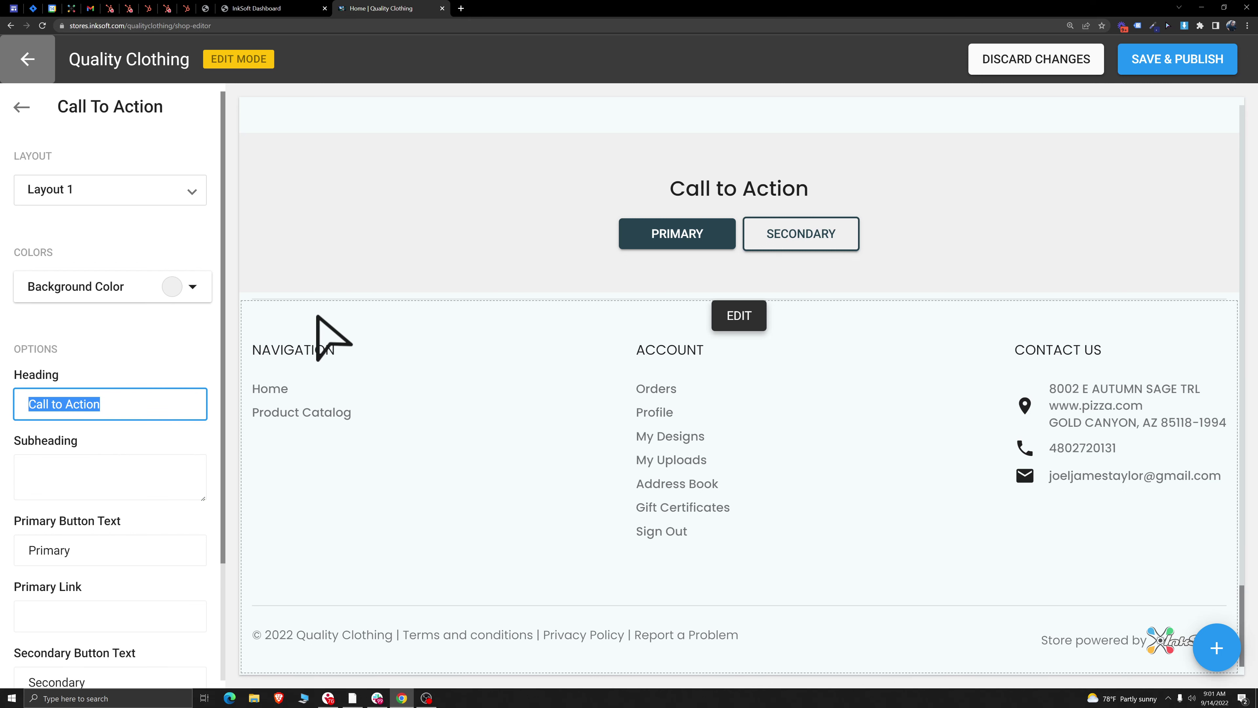
pyautogui.write('See Our Other Stores')
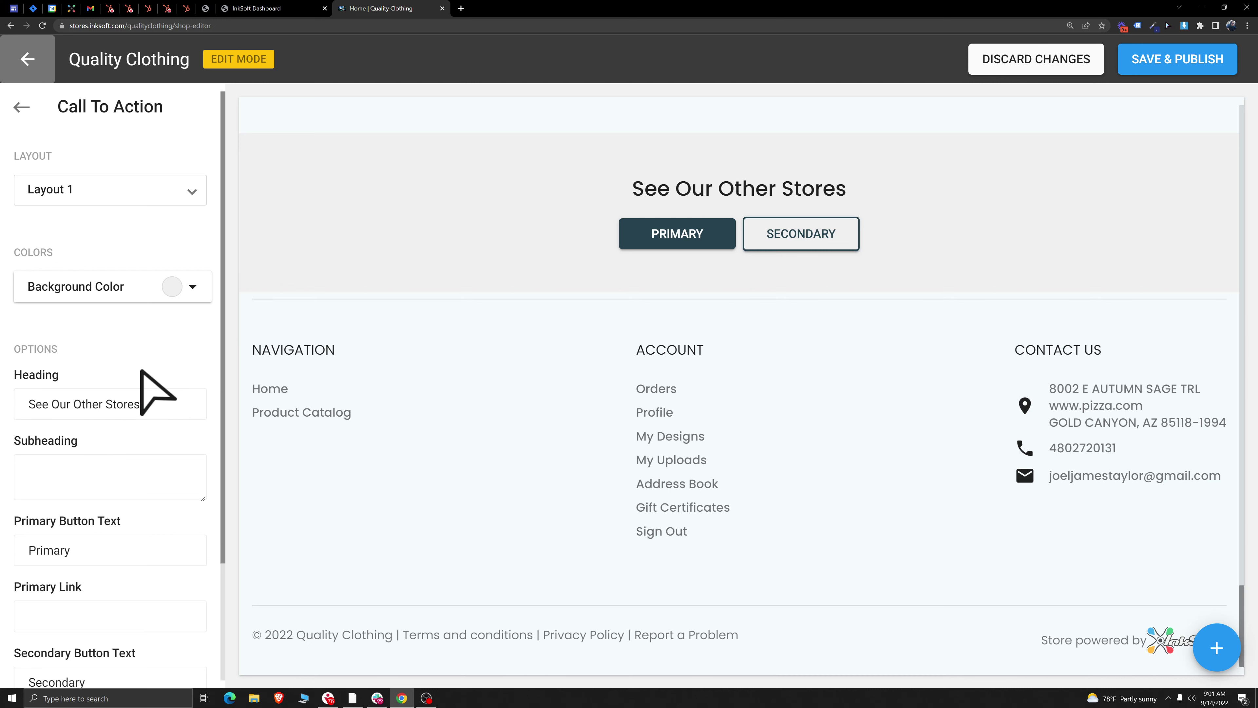
pyautogui.click(76, 473)
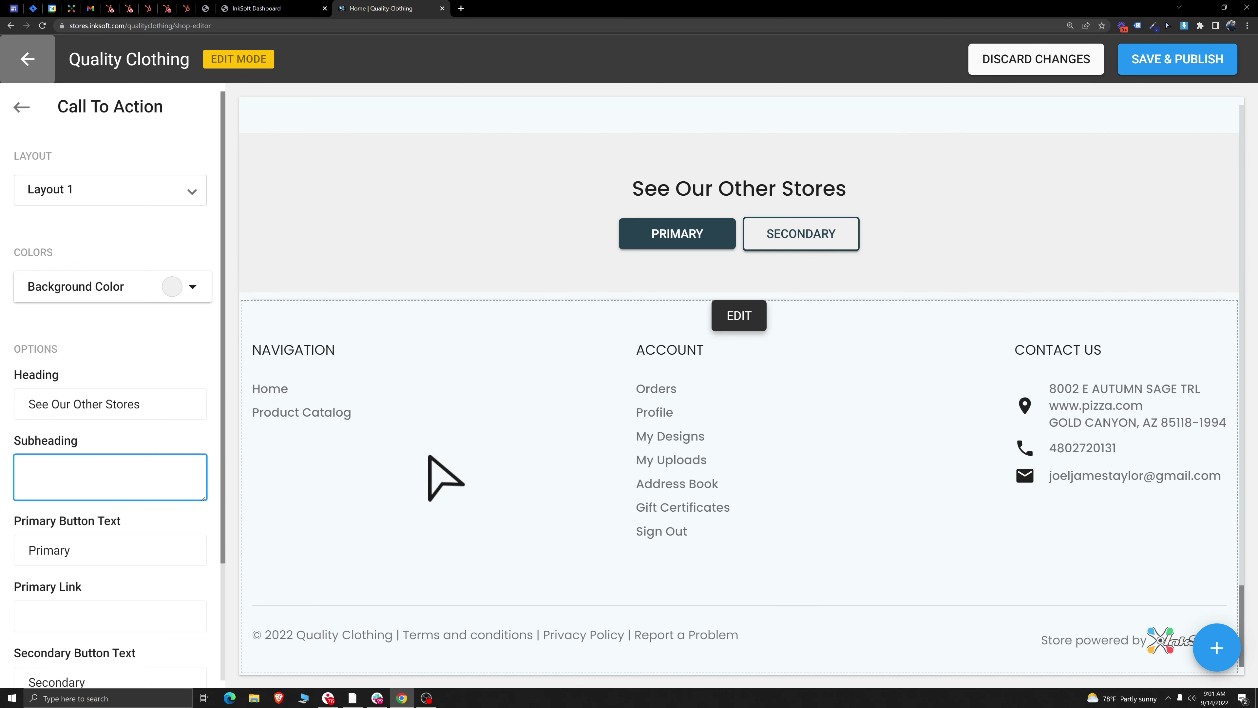
pyautogui.write('HELLO')
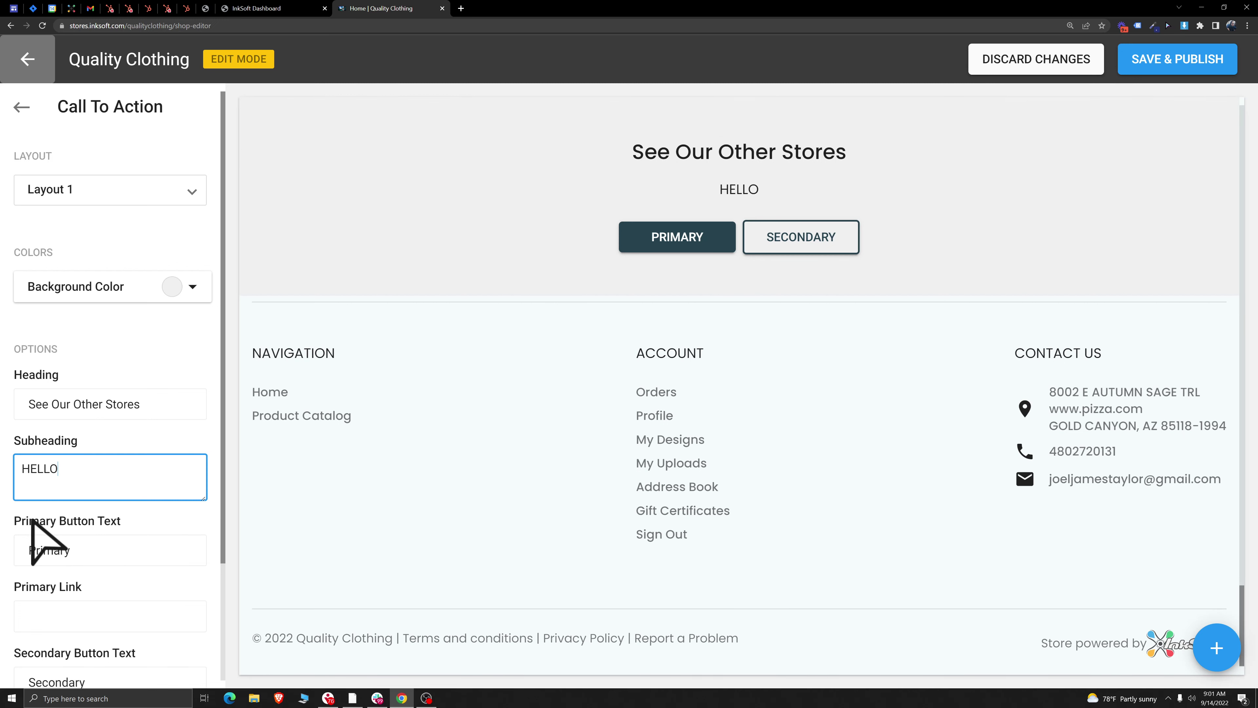
# Step: Set the call to action's primary button text to "Store 1" and its secondary button text to "Store 2"
pyautogui.moveTo(117, 523); pyautogui.dragTo(3, 516)
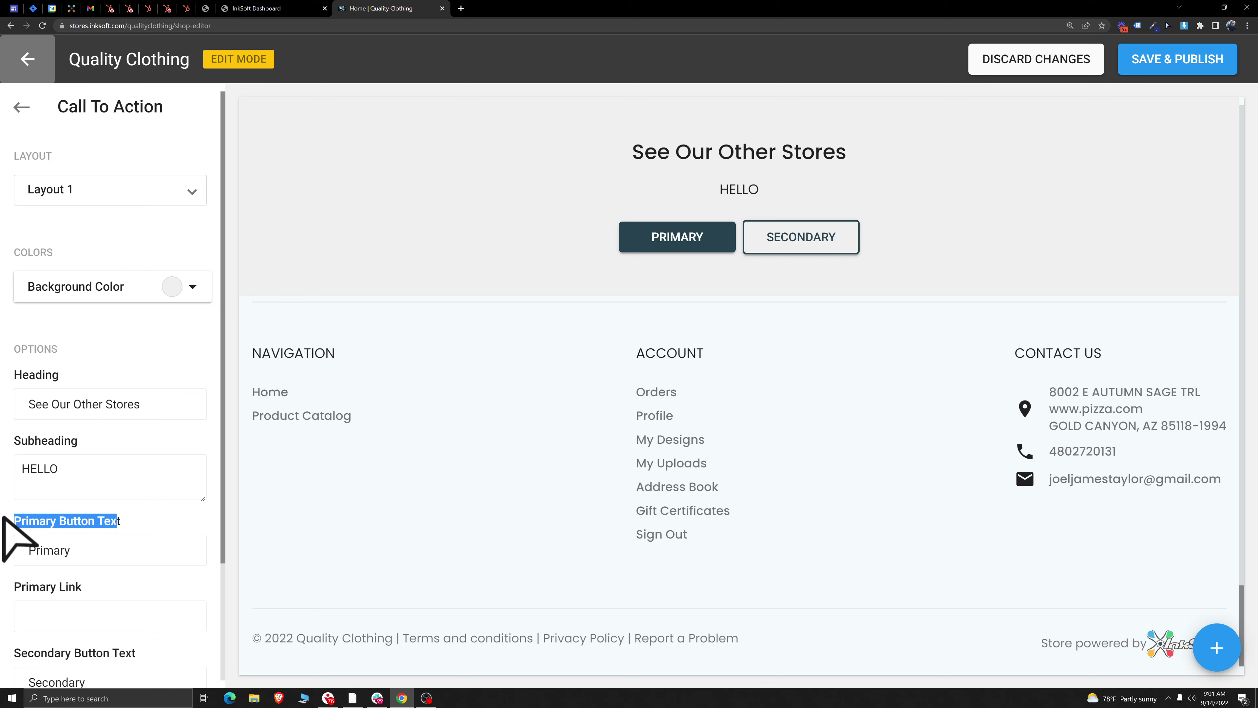
pyautogui.scroll(-2, 115, 629)
pyautogui.moveTo(139, 571); pyautogui.dragTo(15, 572)
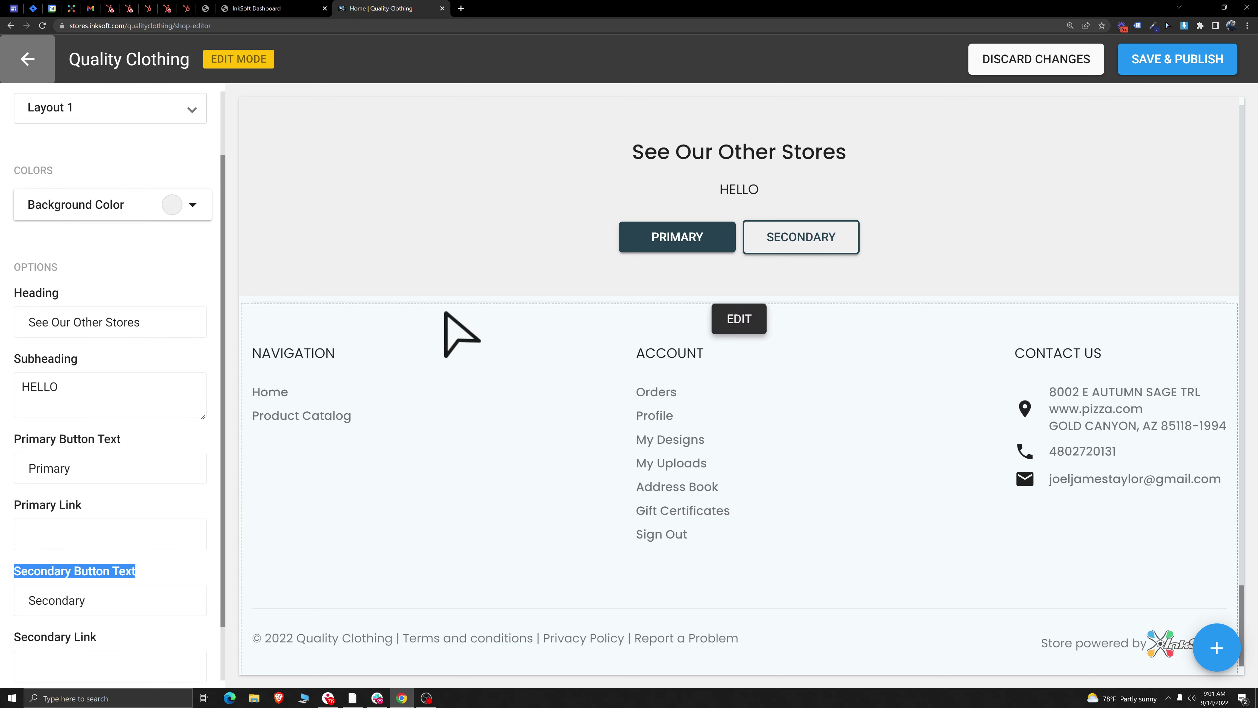
pyautogui.doubleClick(54, 468)
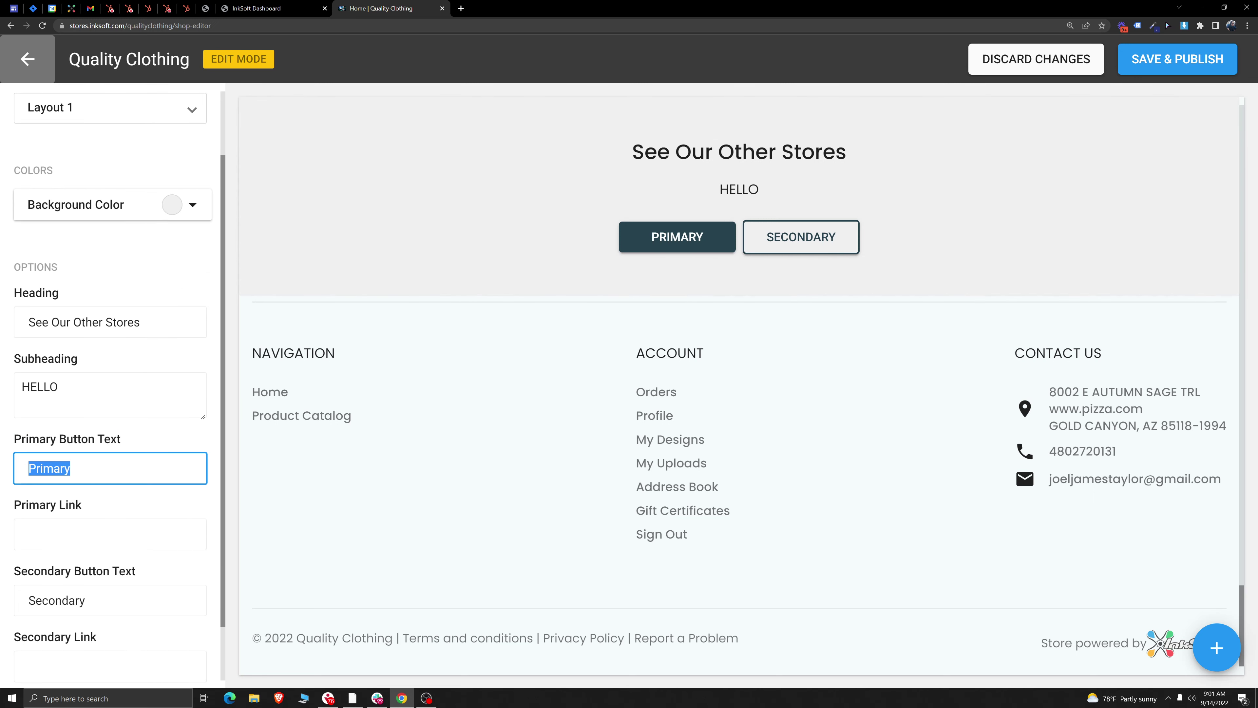
pyautogui.write('Store 2')
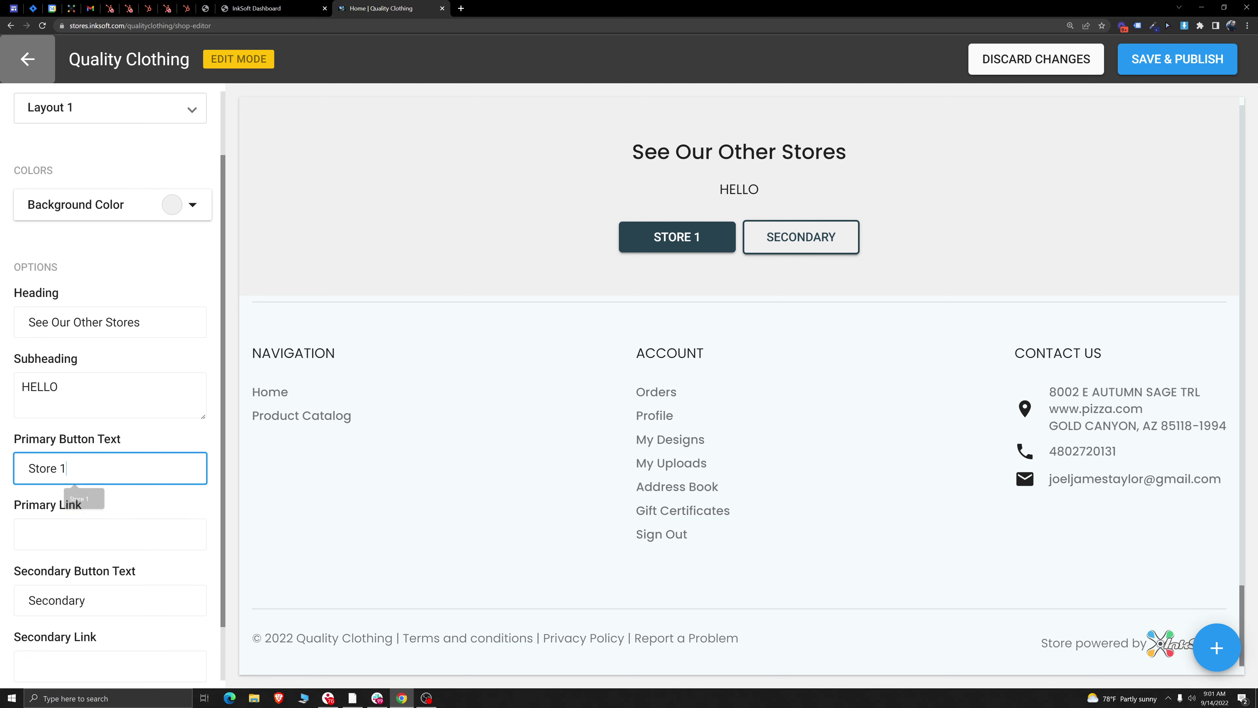
pyautogui.doubleClick(20, 592)
pyautogui.write('Store 2')
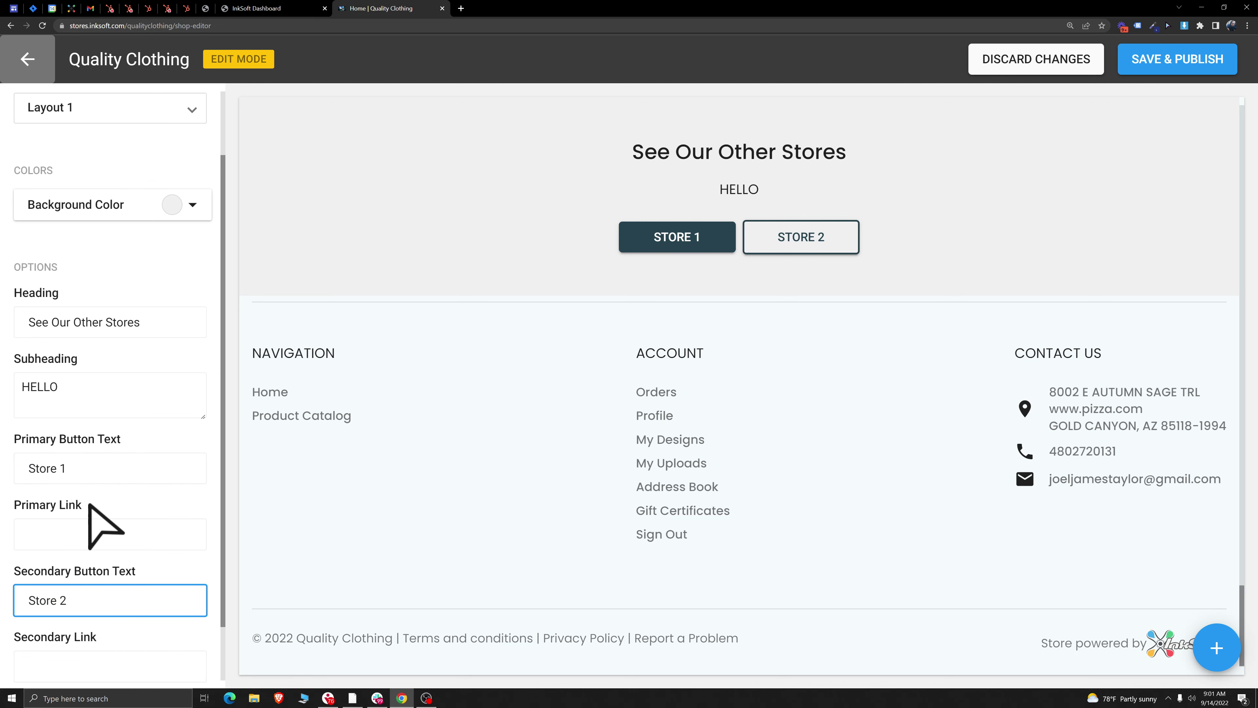
# Step: Examine the call to action's primary and secondary link settings
pyautogui.moveTo(89, 505); pyautogui.dragTo(12, 508)
pyautogui.click(92, 538)
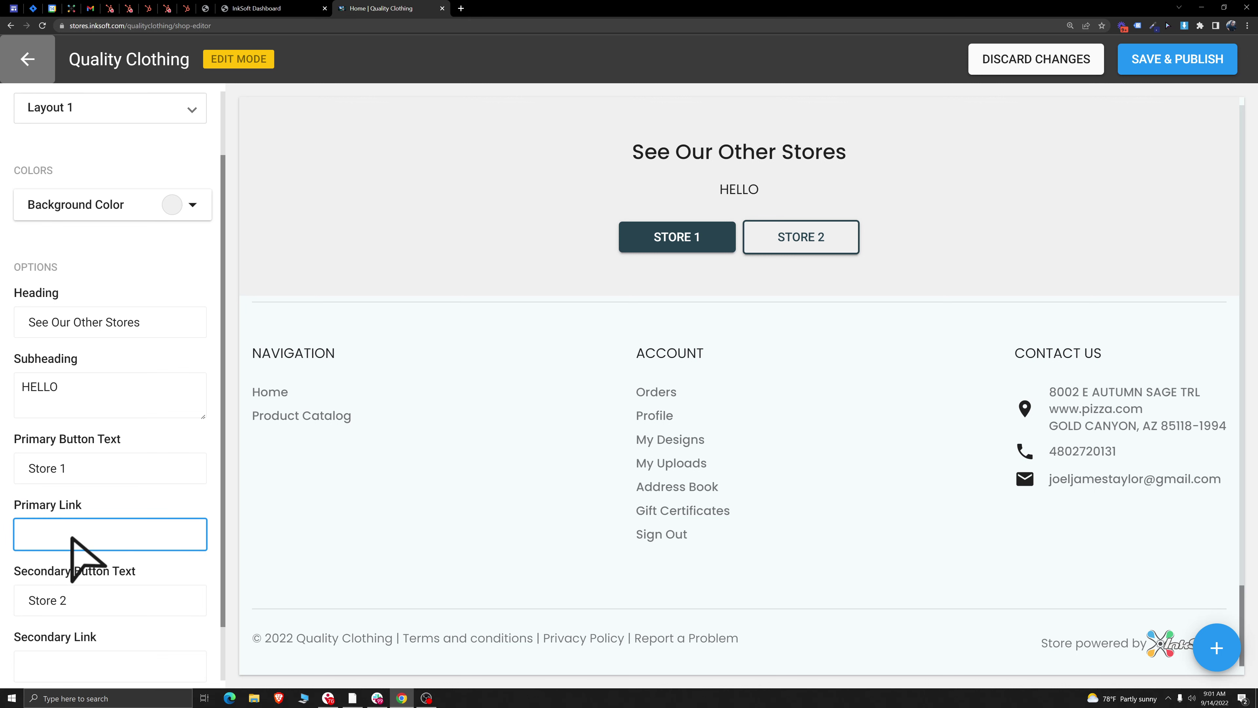
pyautogui.scroll(-2, 99, 570)
pyautogui.moveTo(97, 586); pyautogui.dragTo(15, 587)
pyautogui.click(119, 575)
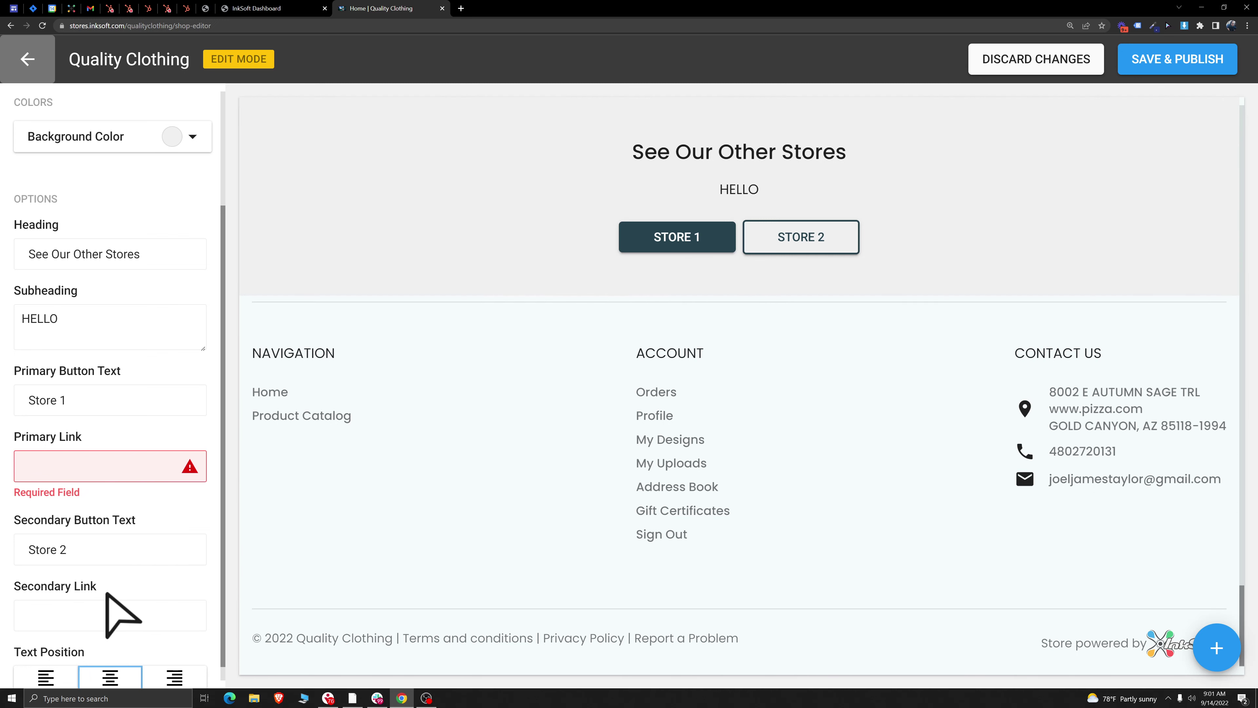
pyautogui.click(139, 410)
# Step: Remove the Call To Action component from the page
pyautogui.scroll(3, 618, 394)
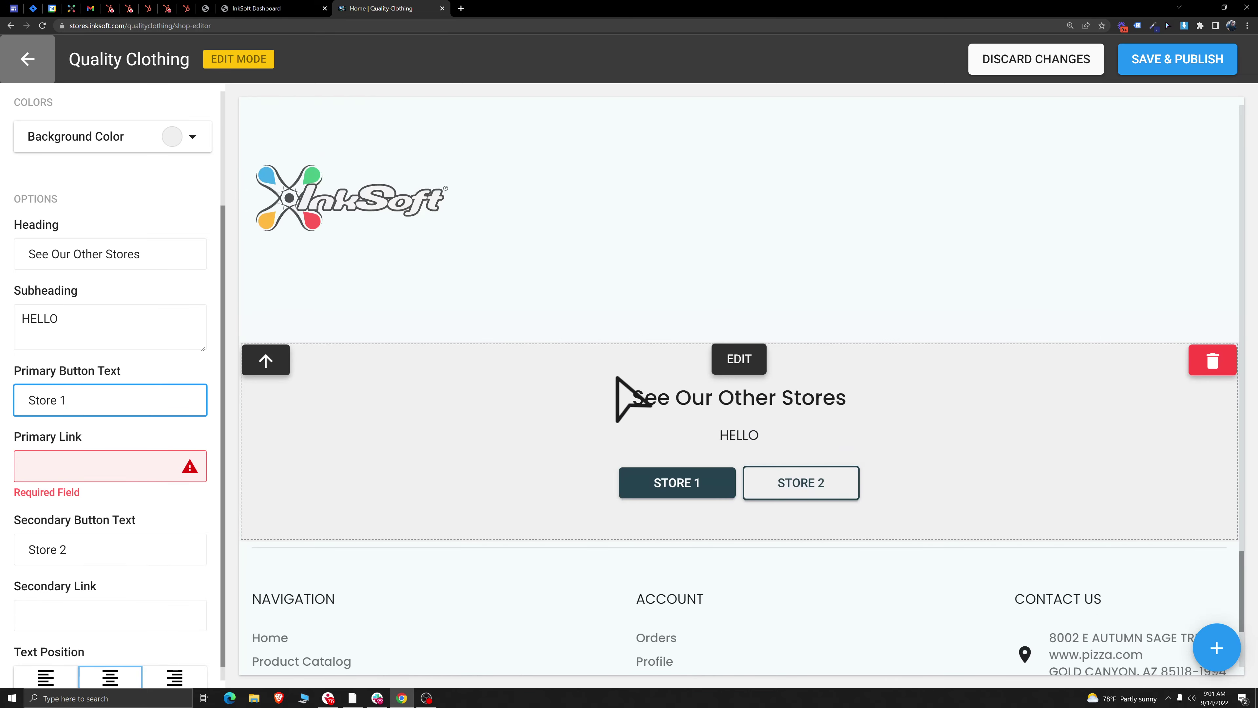
pyautogui.click(1212, 360)
pyautogui.click(721, 428)
# Step: Browse the component library down to the Featured Products layouts and close it without adding anything
pyautogui.click(1216, 647)
pyautogui.scroll(-3, 1138, 439)
pyautogui.scroll(5, 1137, 438)
pyautogui.scroll(-5, 1090, 347)
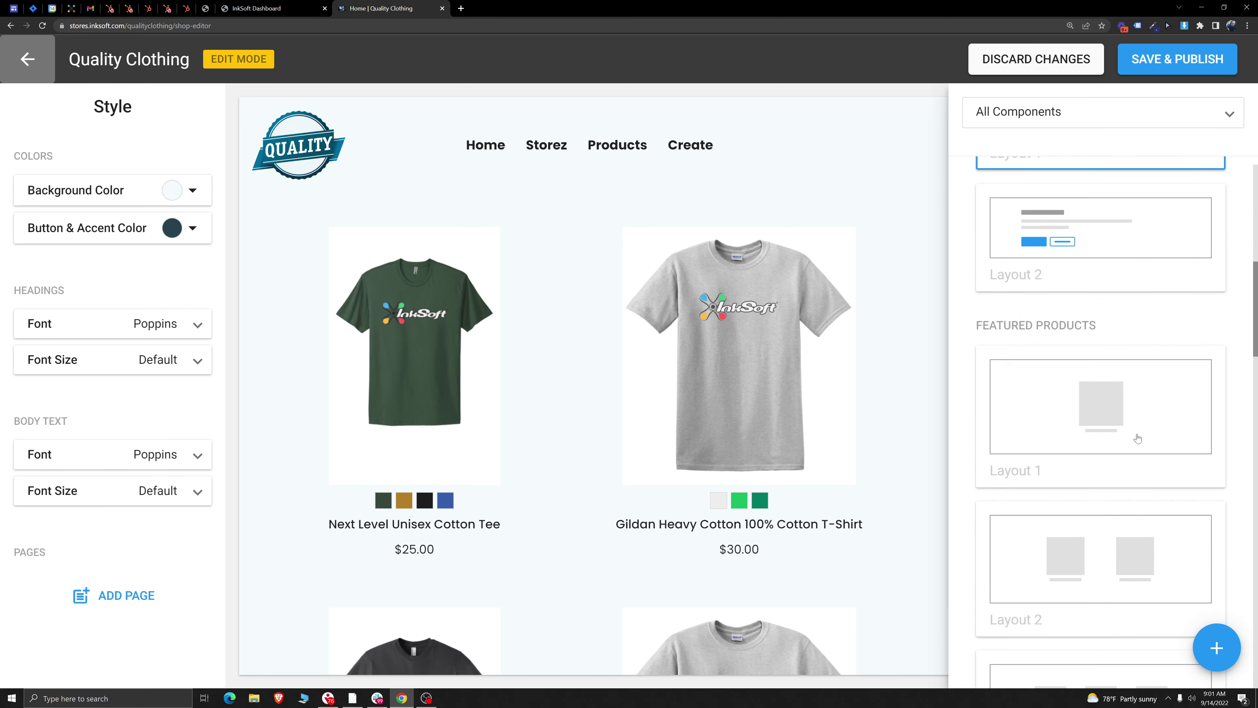
pyautogui.scroll(-2, 1088, 309)
pyautogui.click(637, 370)
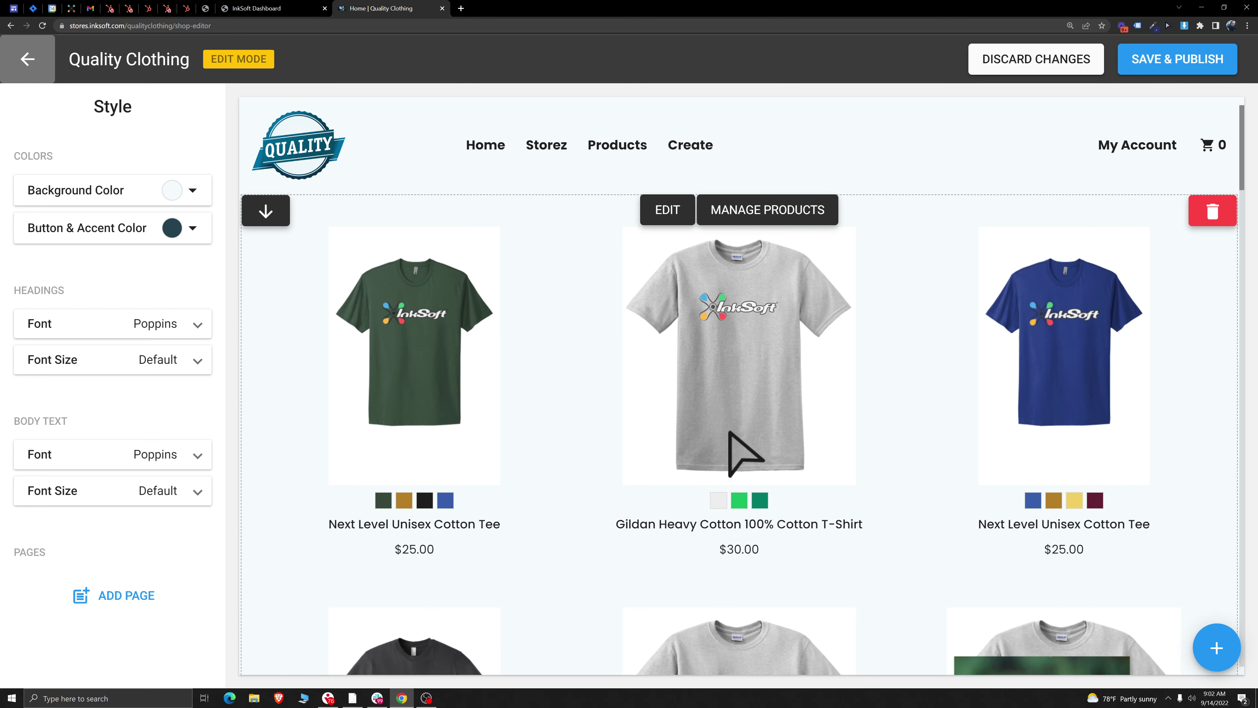
# Step: Open the existing Featured Products component's settings and review its available layouts
pyautogui.click(666, 218)
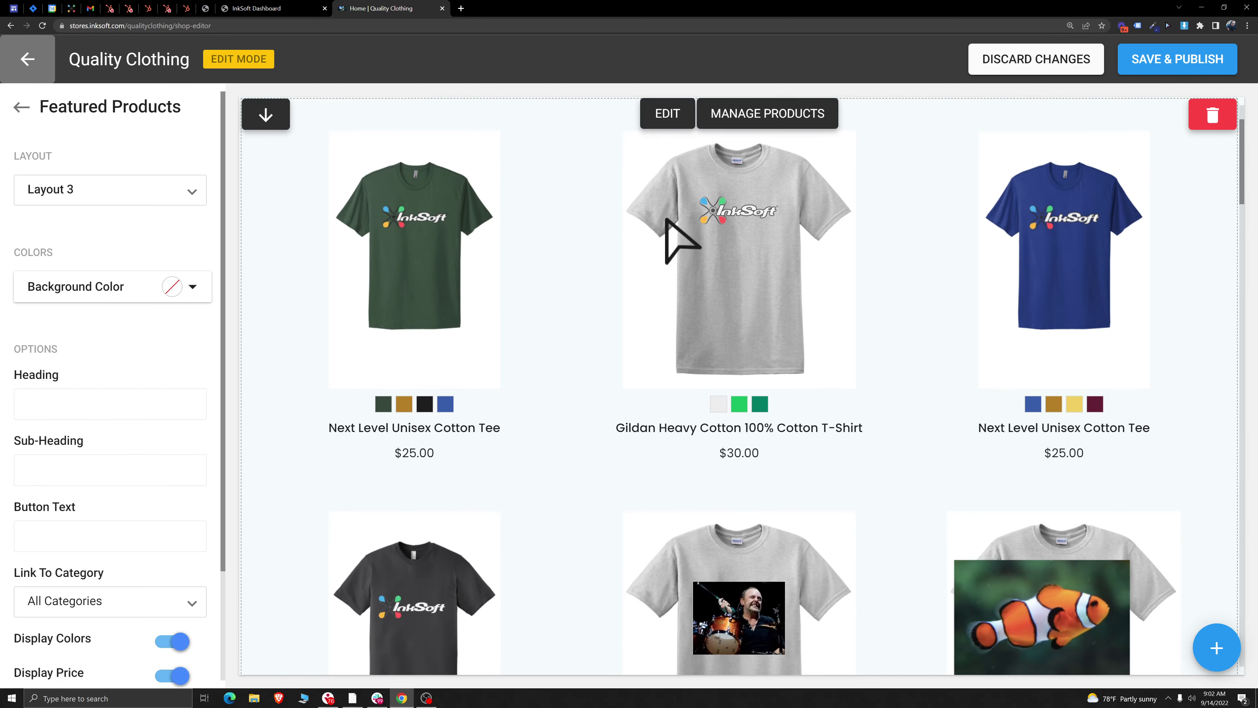
pyautogui.click(131, 191)
pyautogui.scroll(-8, 177, 252)
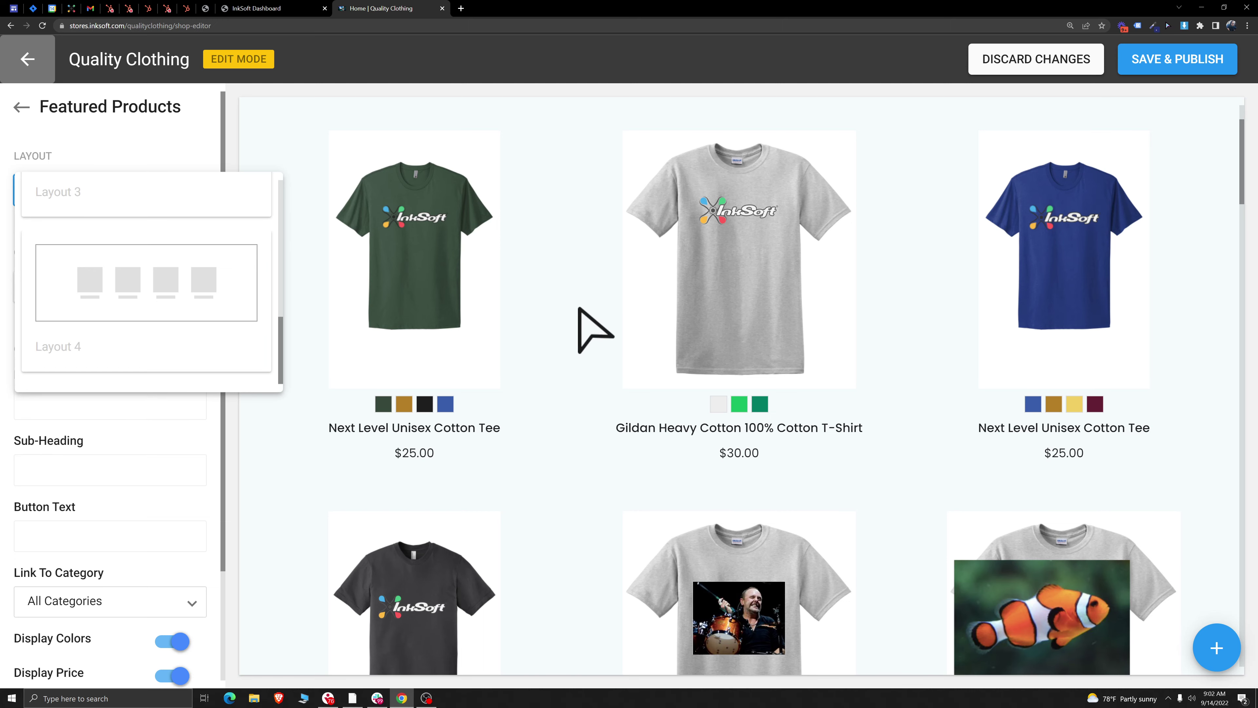
pyautogui.click(576, 328)
pyautogui.scroll(2, 856, 449)
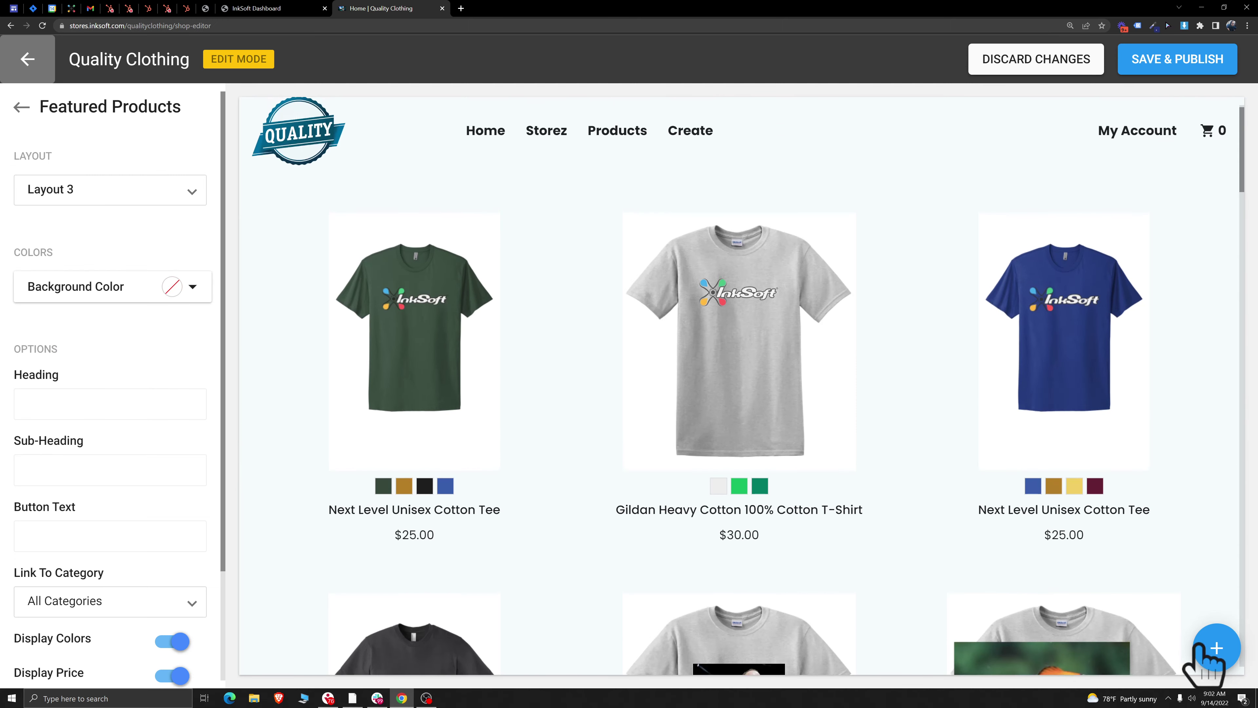
# Step: Add a Promo Bar with Layout 1 to the page, starting from scratch with default settings
pyautogui.click(1214, 648)
pyautogui.scroll(-5, 1097, 436)
pyautogui.scroll(-2, 1087, 453)
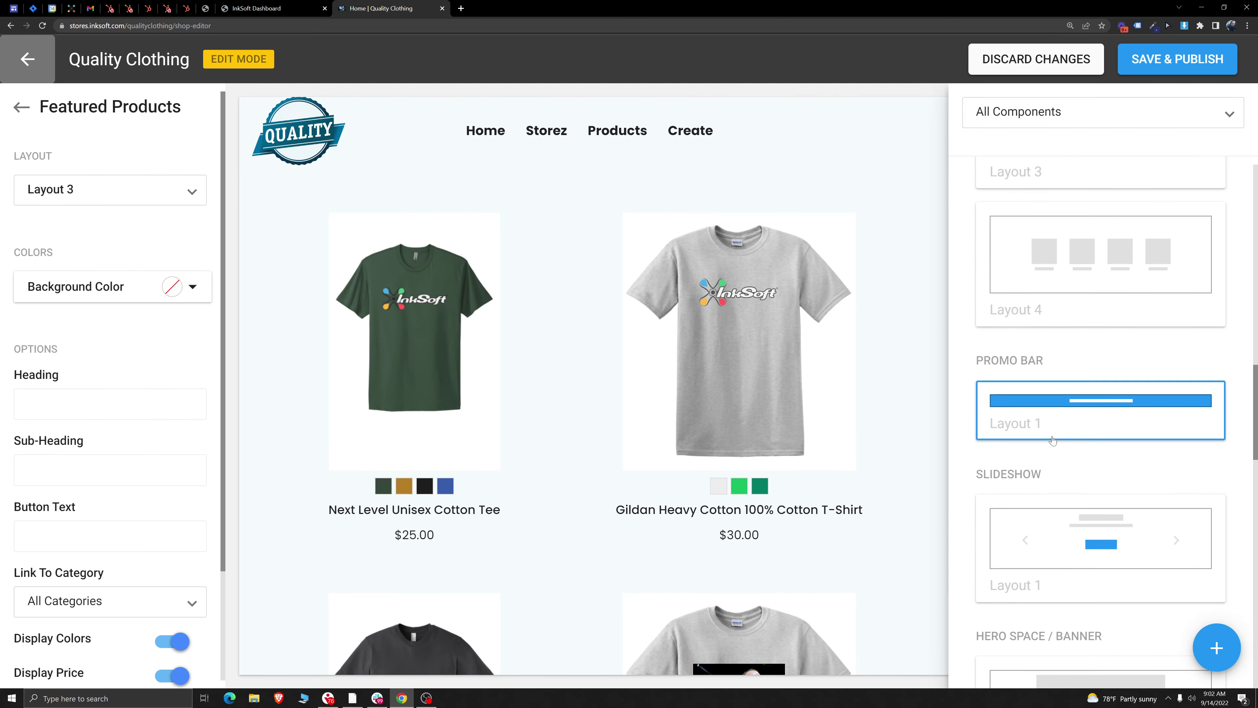
pyautogui.click(1120, 418)
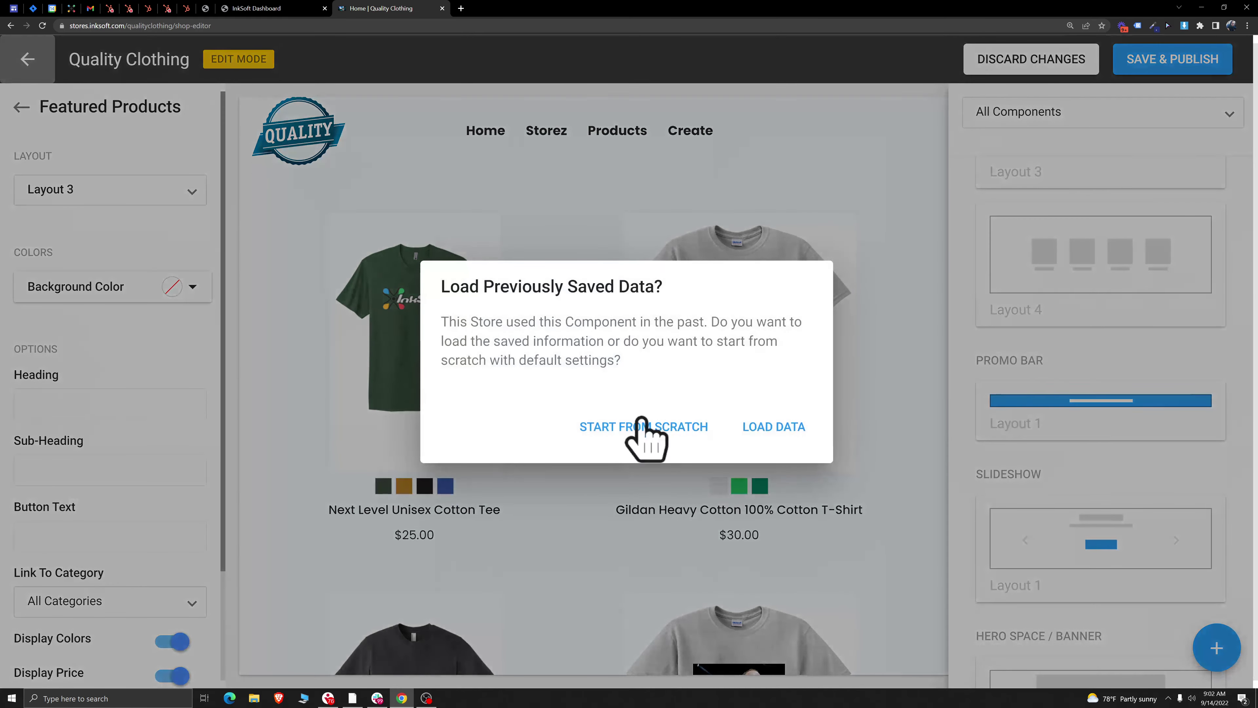
pyautogui.click(639, 426)
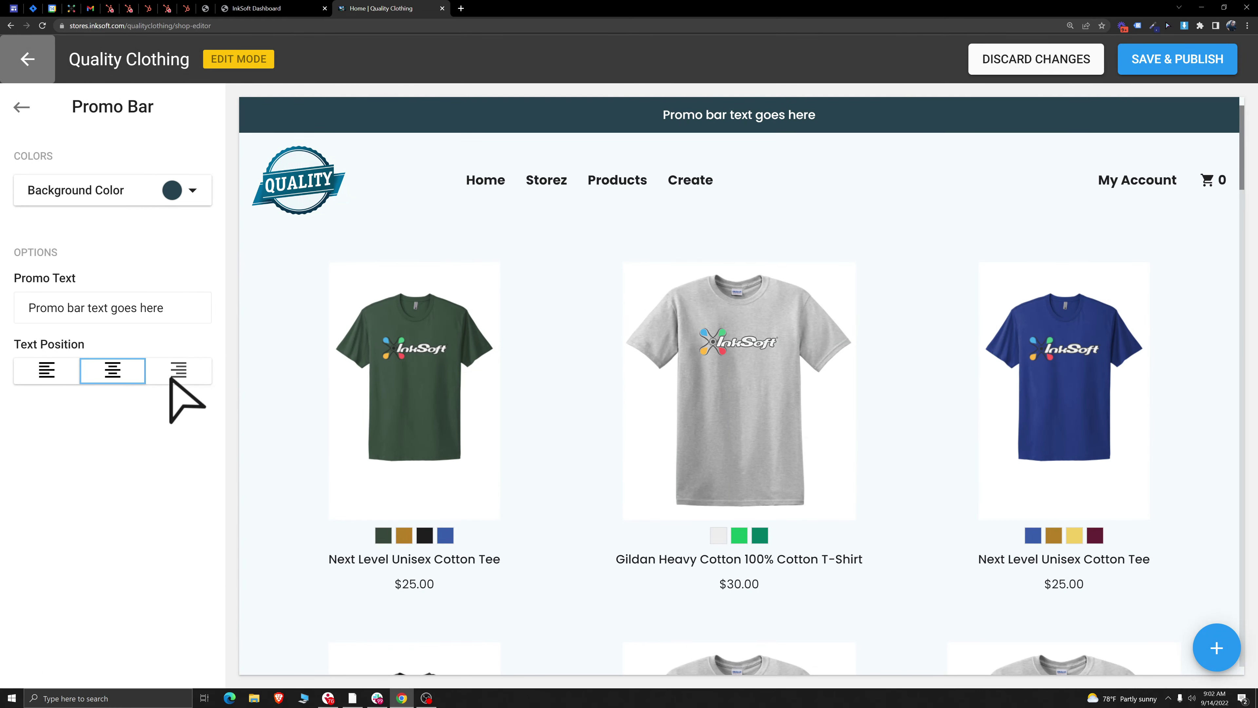
# Step: Set the Promo Bar's text to "Enter FreeShip50 for free shipping at Checkout."
pyautogui.tripleClick(165, 310)
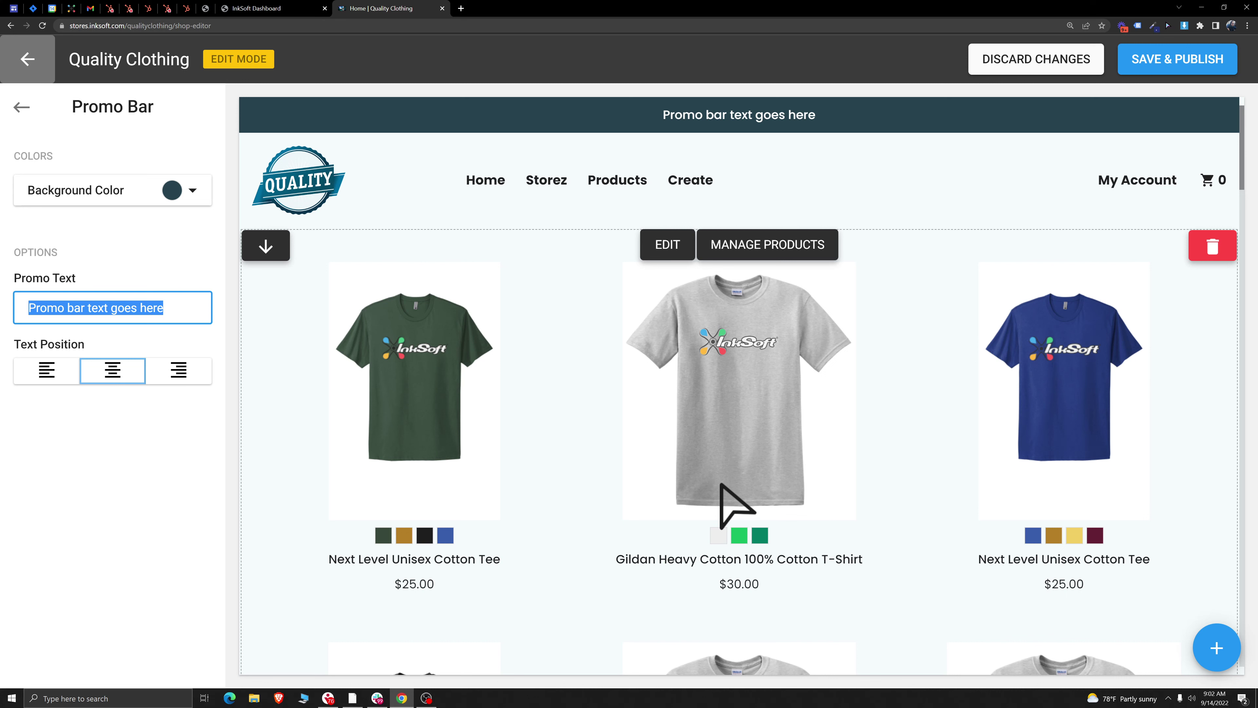
pyautogui.press('BackSpace')
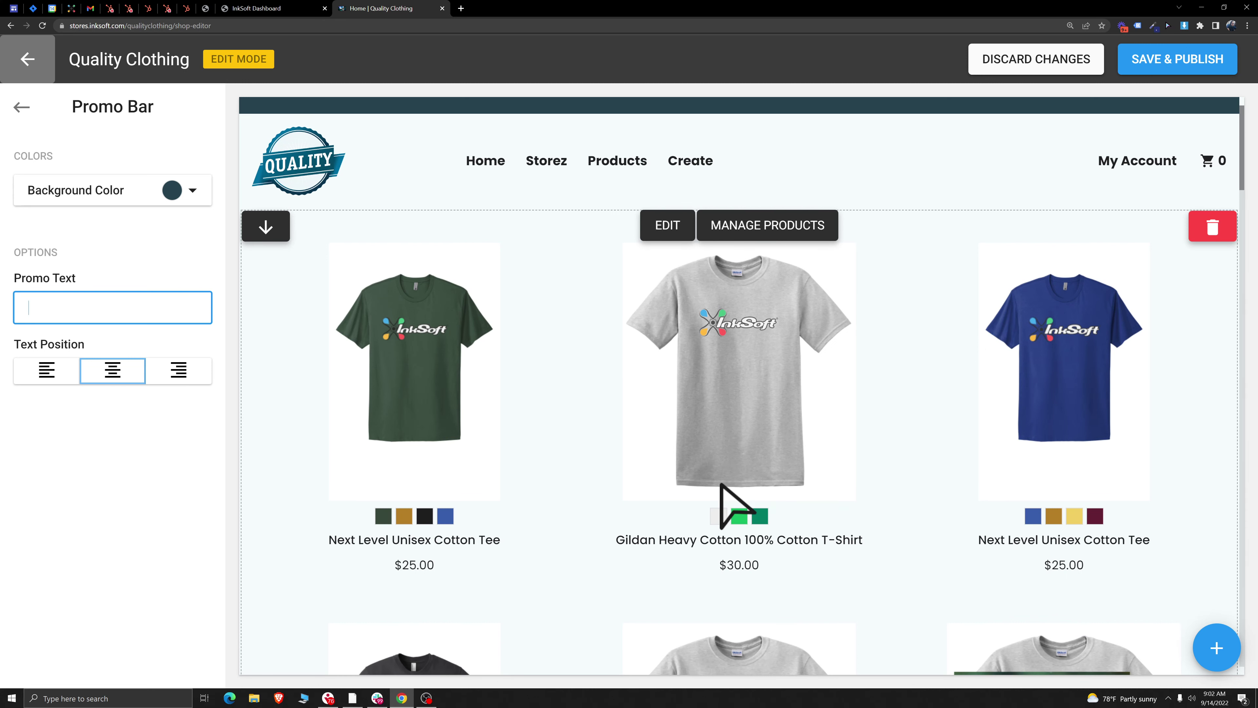
pyautogui.write('Enter')
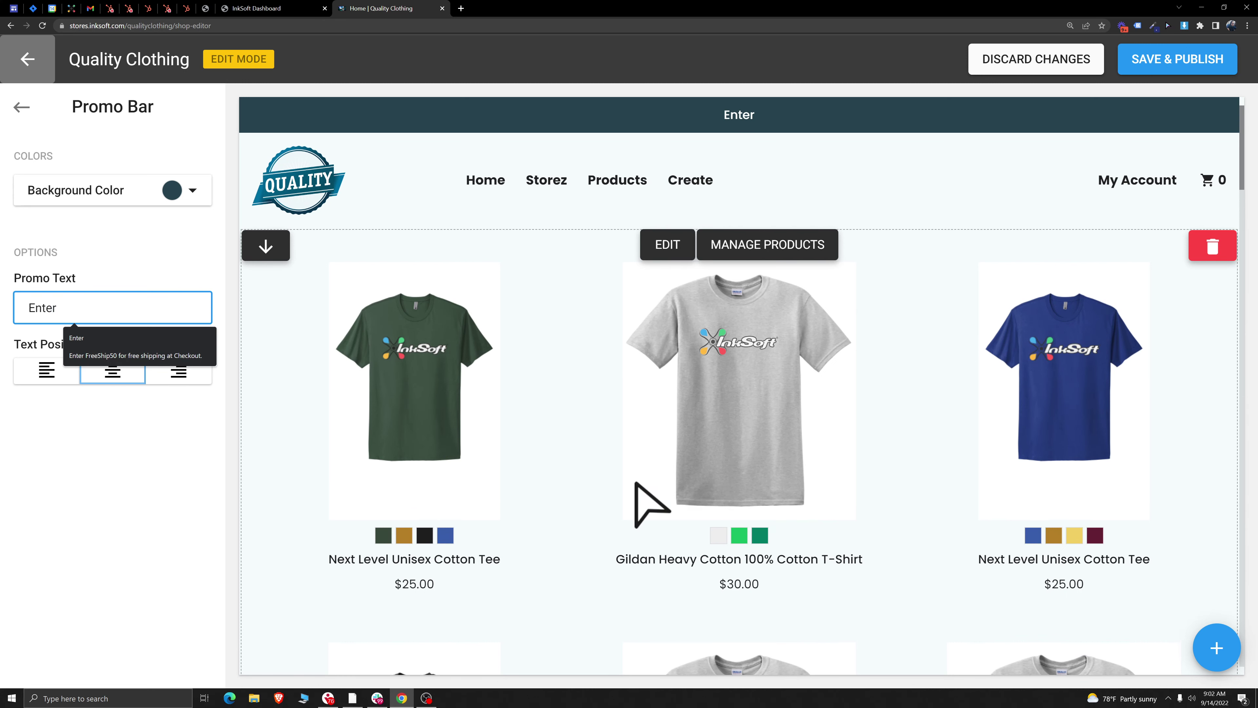
pyautogui.click(137, 355)
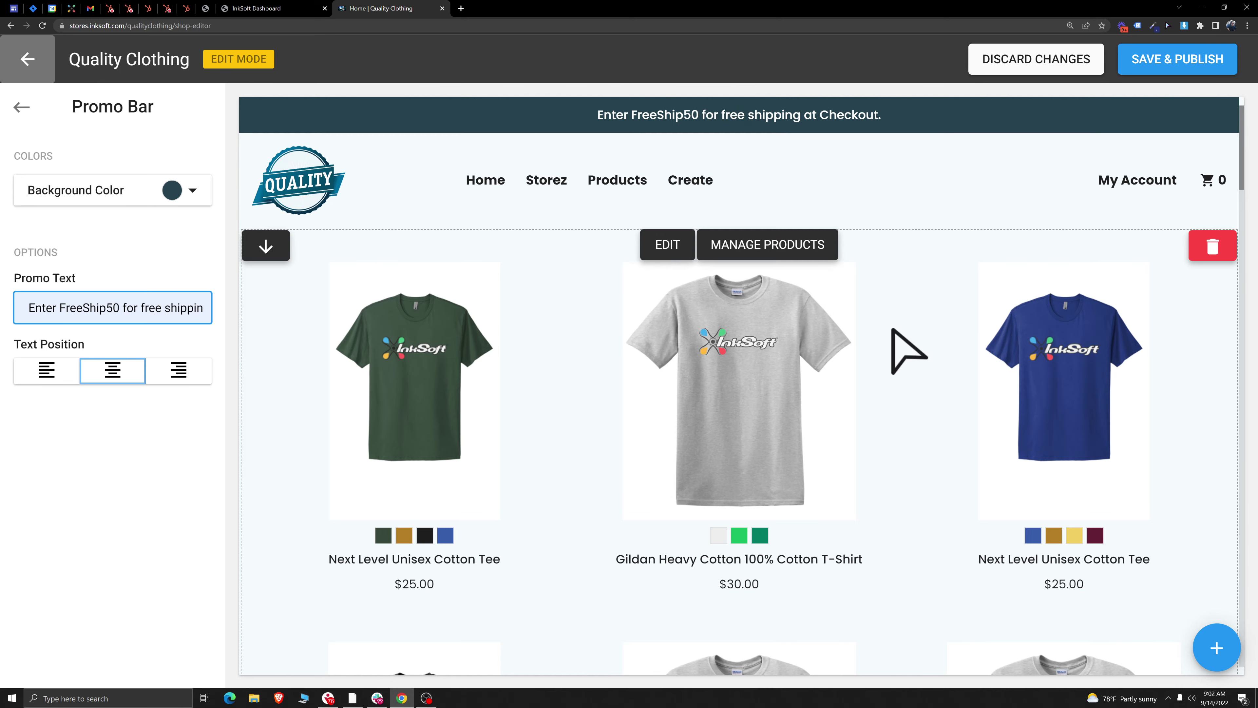
# Step: Remove the Promo Bar component from the page
pyautogui.click(1209, 117)
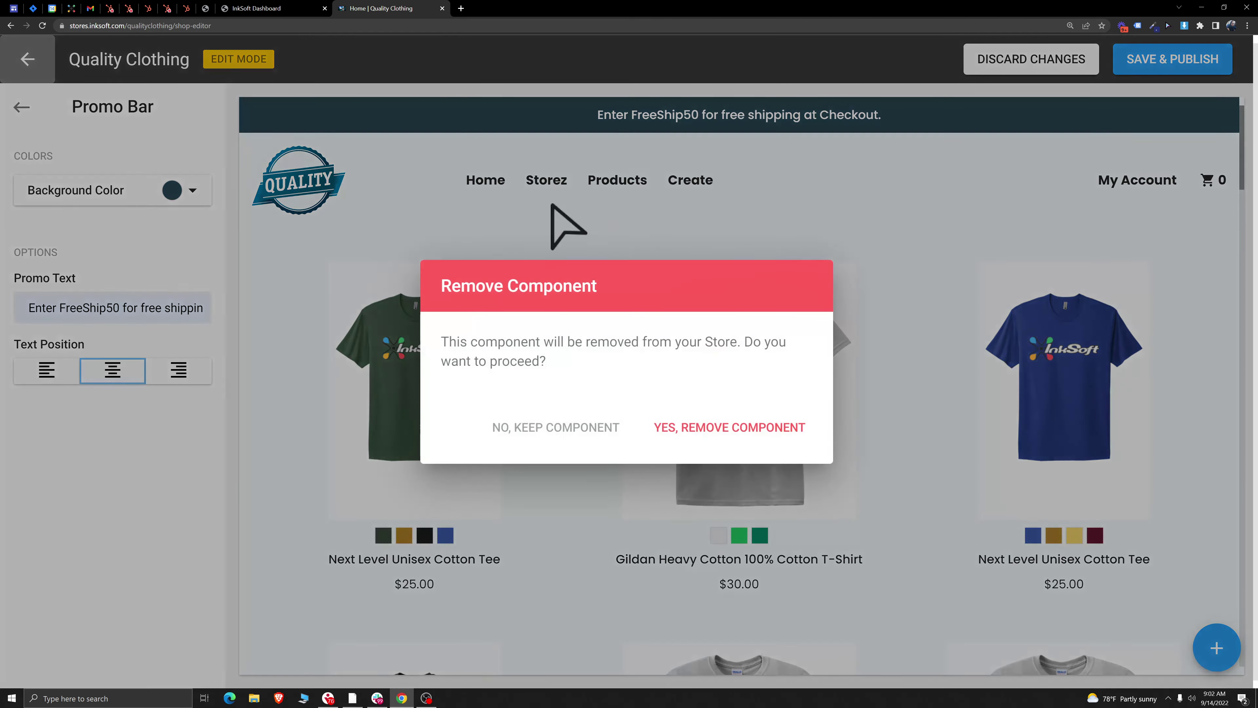
pyautogui.click(737, 427)
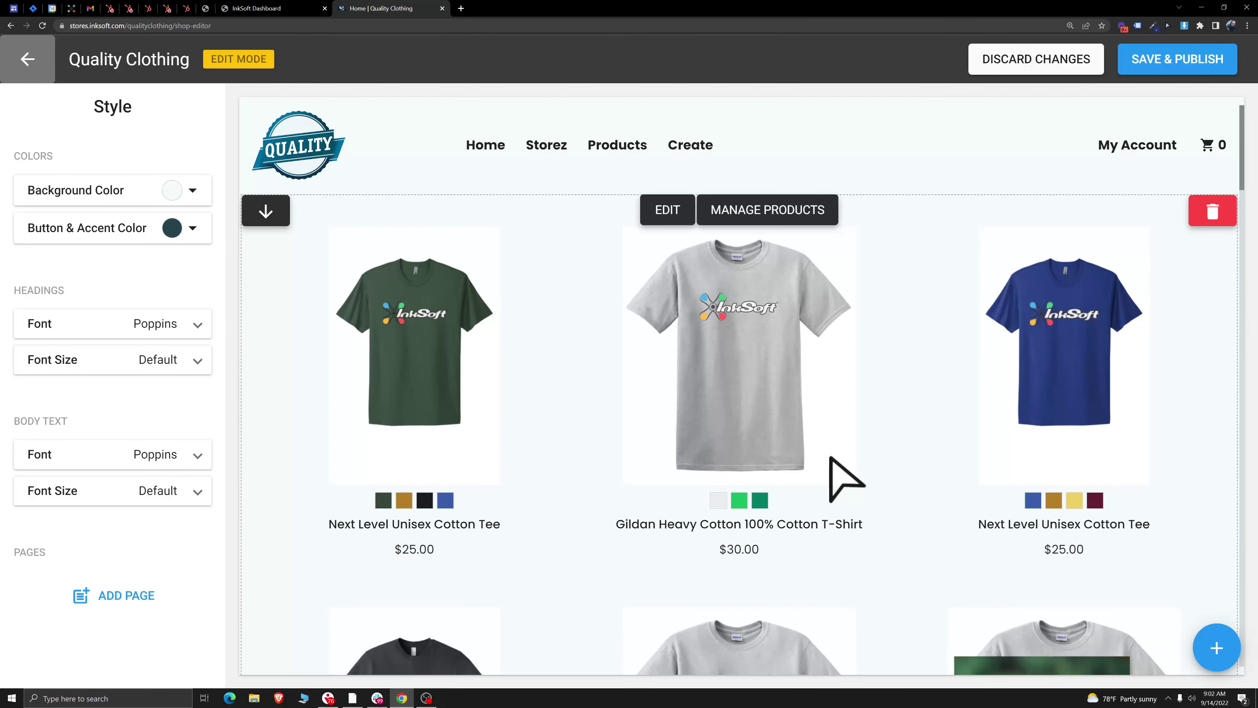
# Step: Add a Slideshow with Layout 1 to the page, starting from scratch with default settings
pyautogui.click(1218, 650)
pyautogui.scroll(-4, 1169, 386)
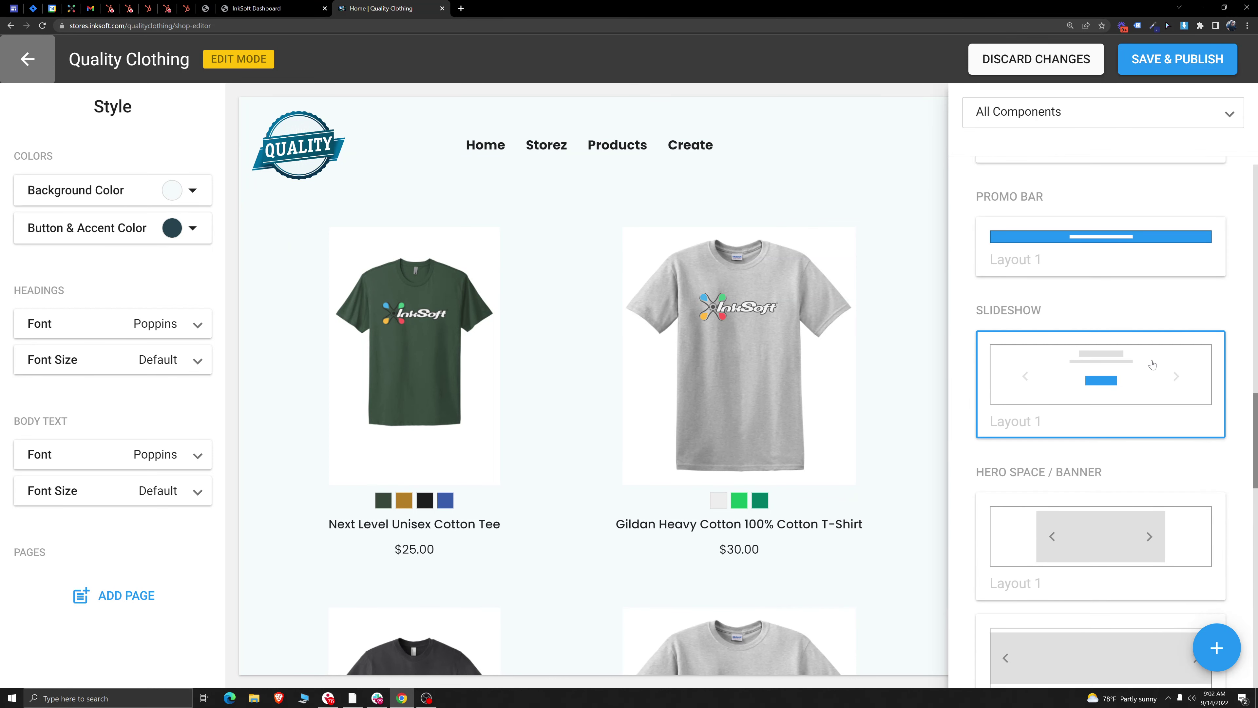
pyautogui.scroll(1, 1160, 387)
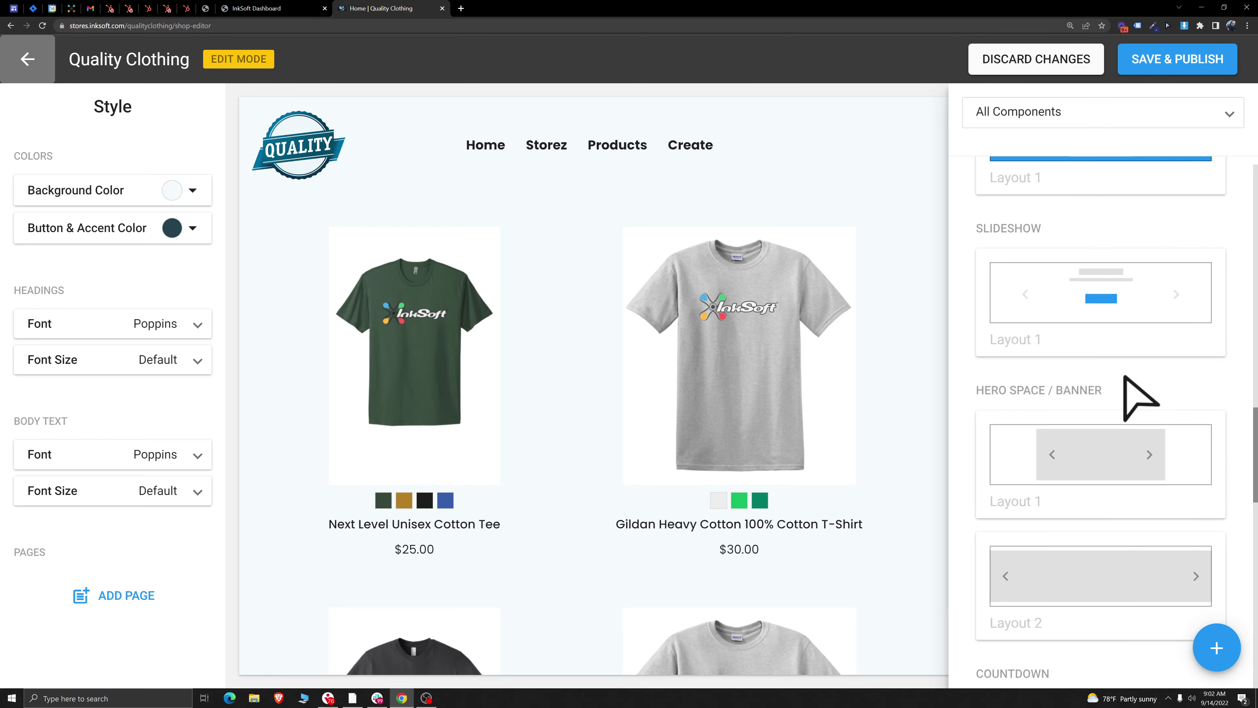
pyautogui.click(1110, 309)
pyautogui.click(626, 428)
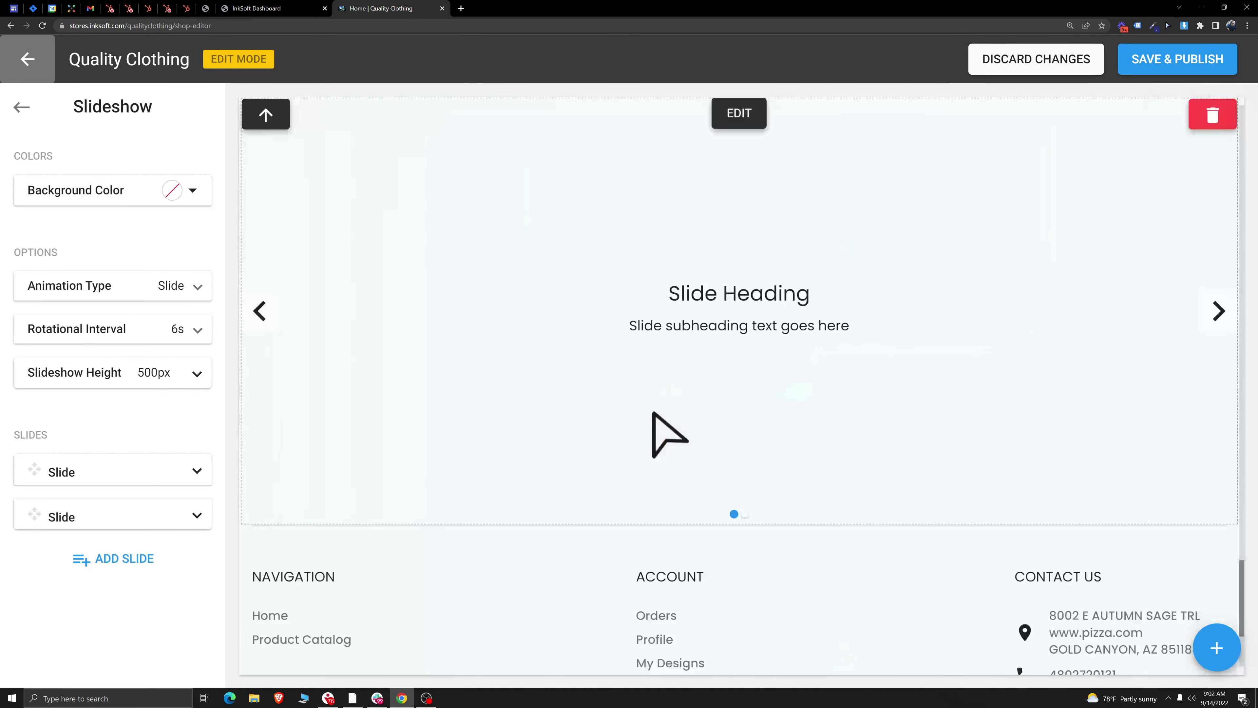
# Step: Set the slideshow's animation type to Fade, its rotational interval to 12s and its height to 571px
pyautogui.click(102, 284)
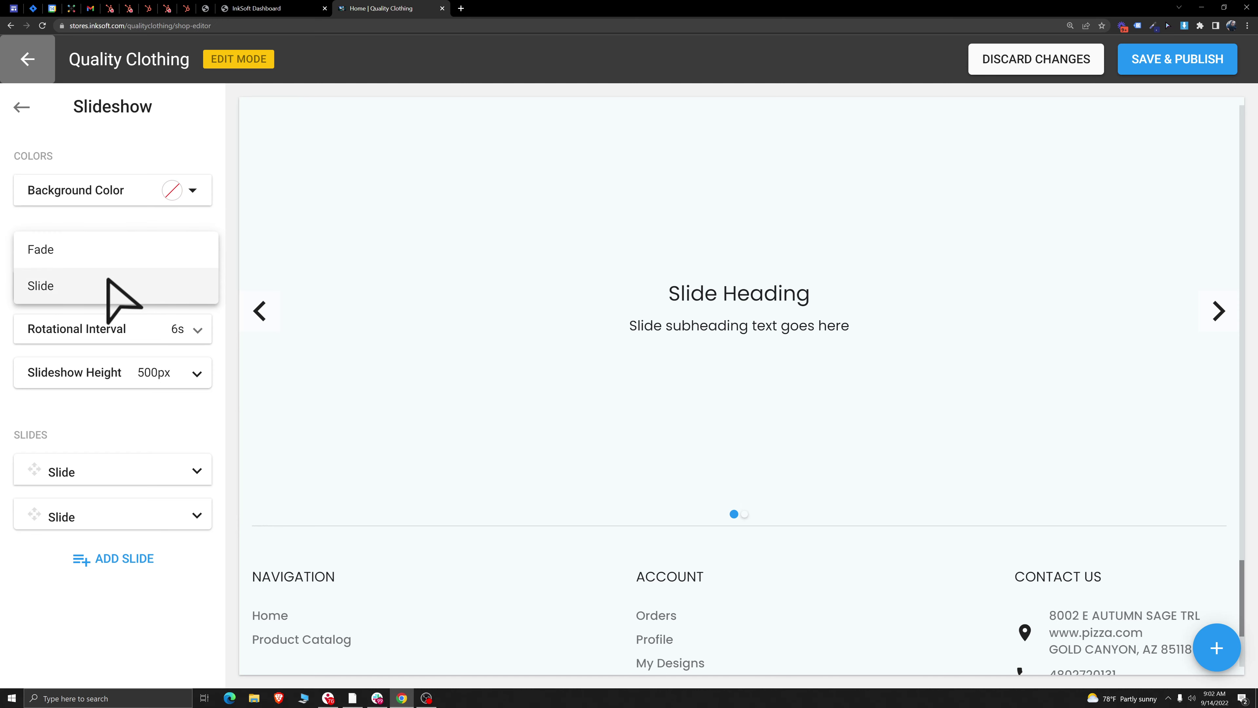
pyautogui.click(59, 257)
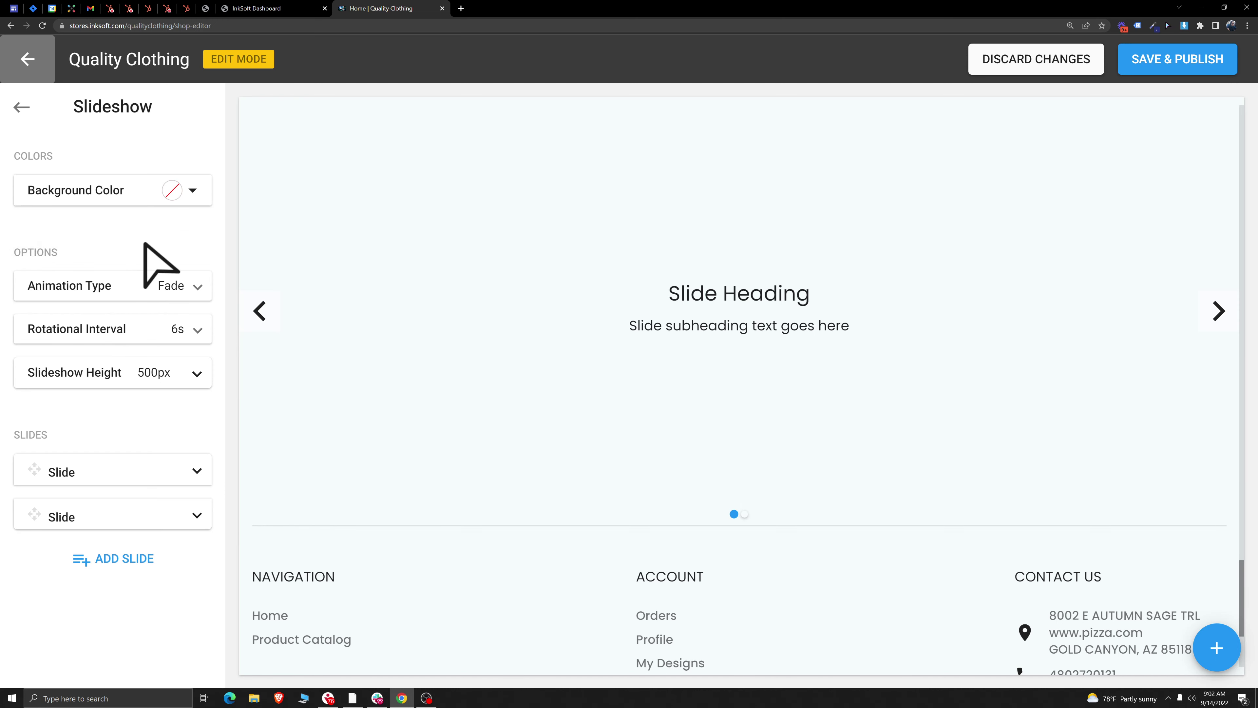
pyautogui.click(172, 331)
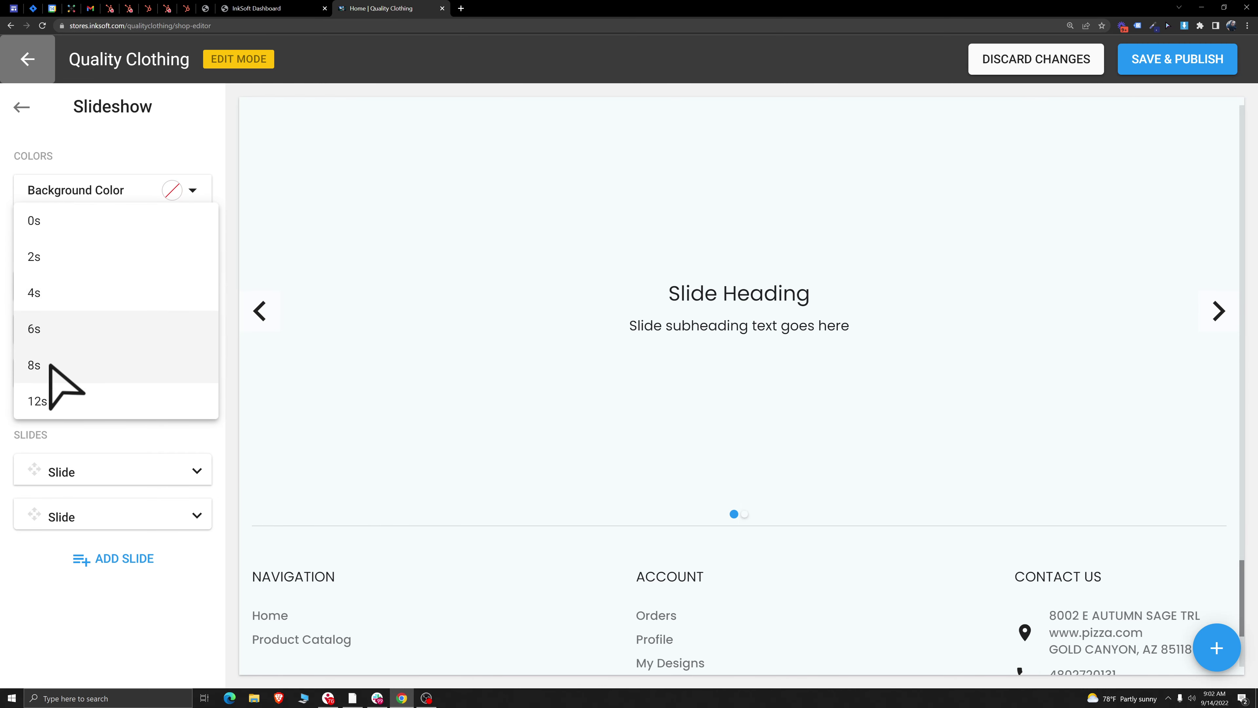
pyautogui.click(45, 399)
pyautogui.click(87, 381)
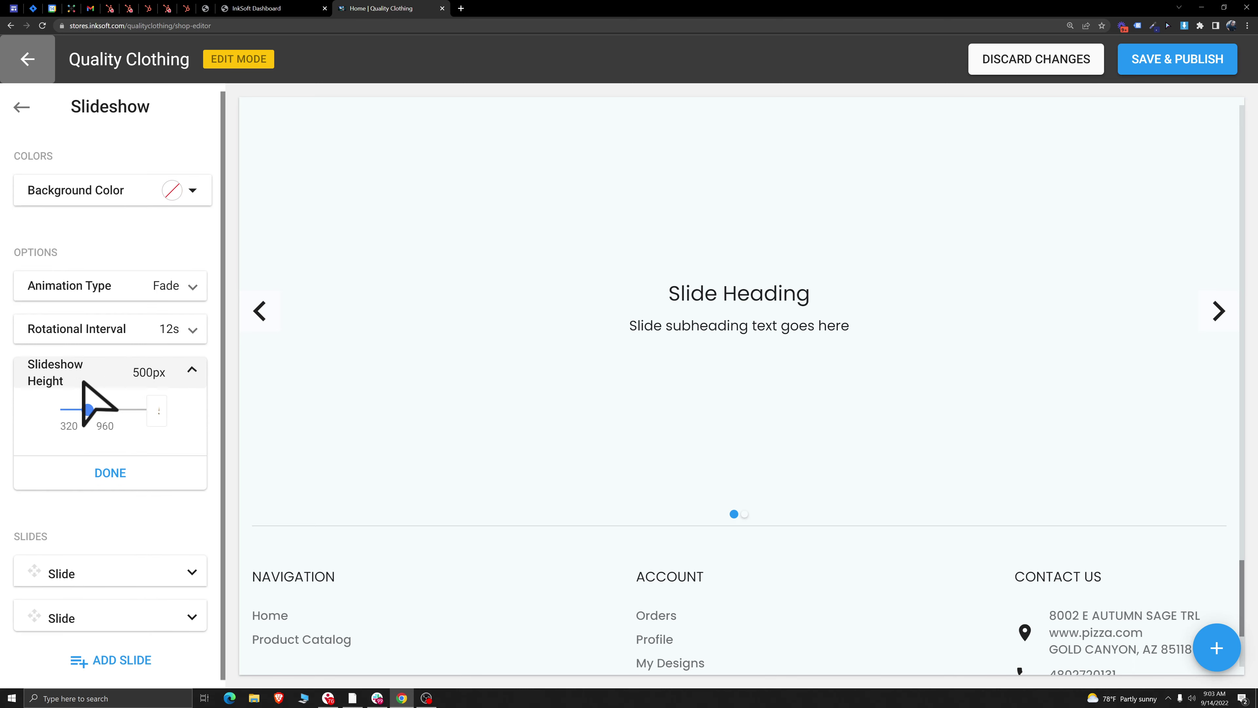
pyautogui.moveTo(87, 410); pyautogui.dragTo(100, 418)
pyautogui.click(110, 474)
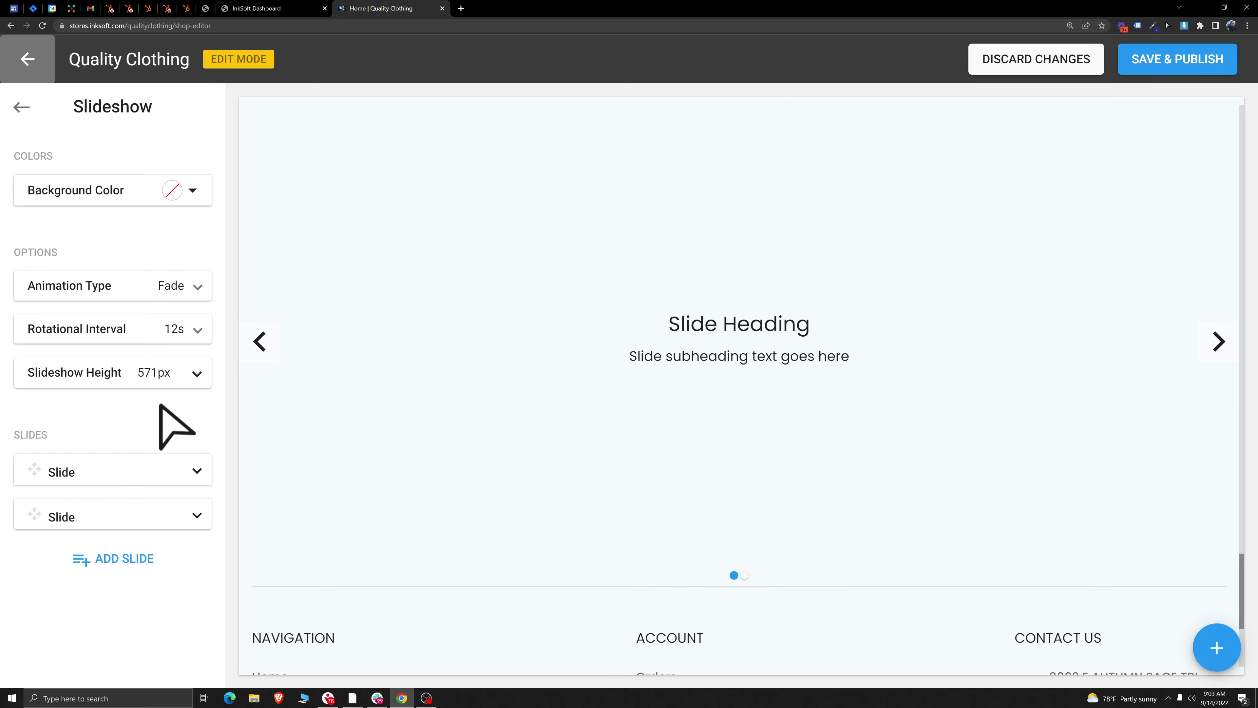
# Step: Change the first slide's heading to "HELLO" and its subheading to "Hi"
pyautogui.click(69, 472)
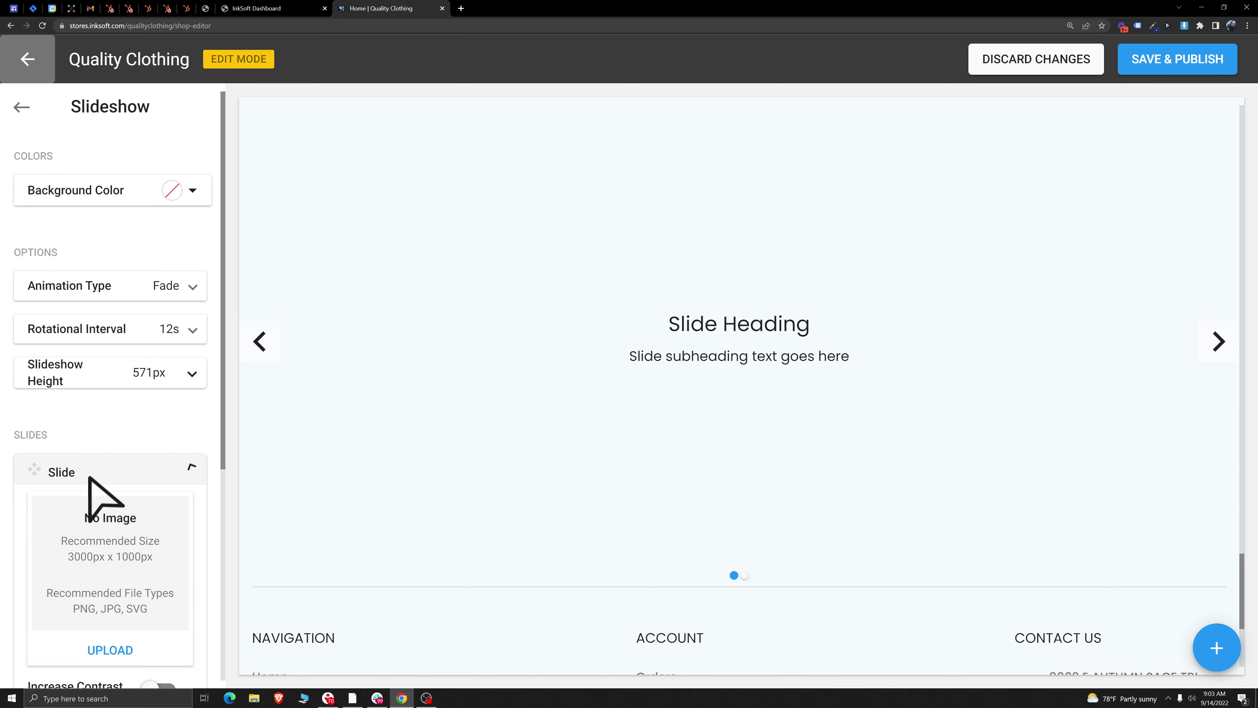
pyautogui.scroll(-3, 99, 446)
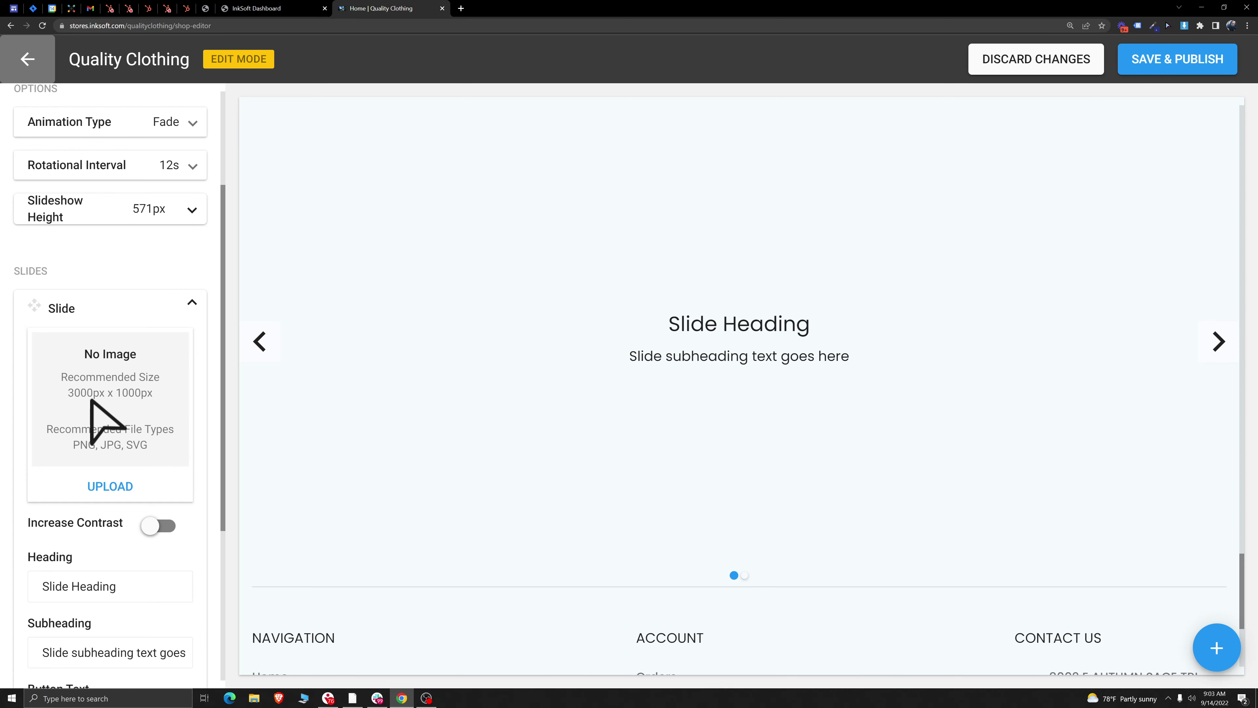
pyautogui.scroll(-2, 99, 395)
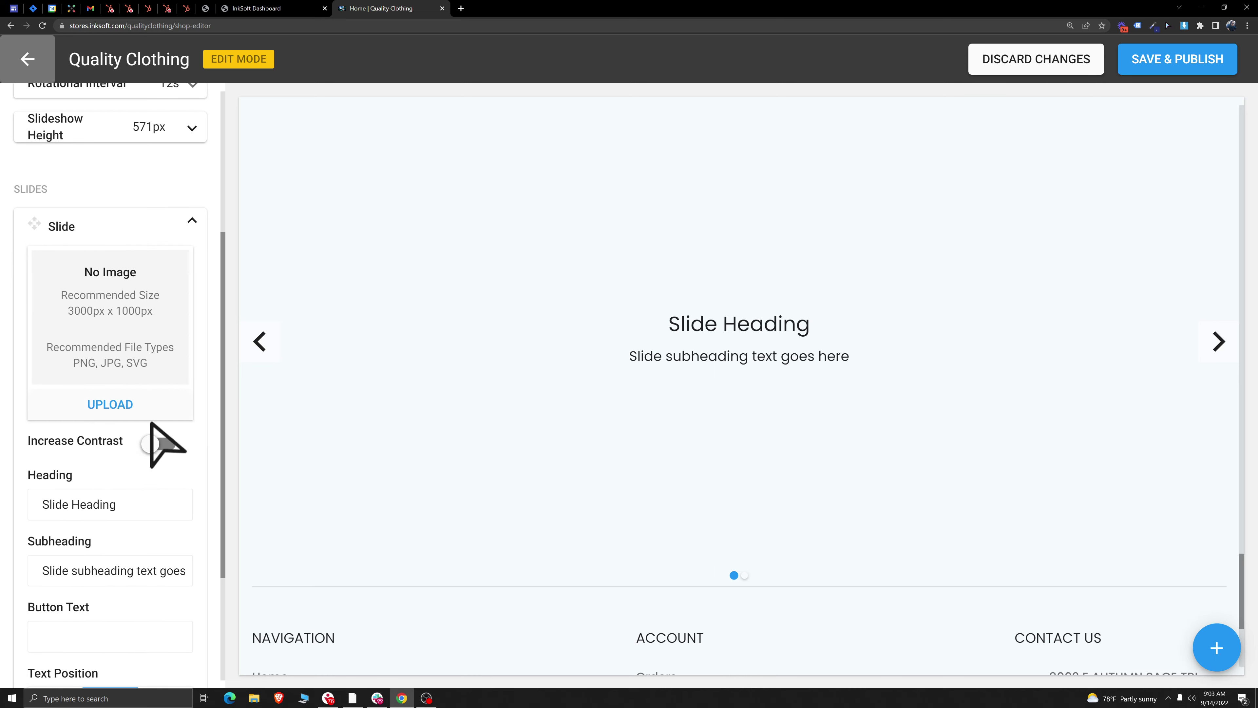
pyautogui.scroll(-2, 170, 466)
pyautogui.doubleClick(118, 422)
pyautogui.press('BackSpace')
pyautogui.write('HELLO')
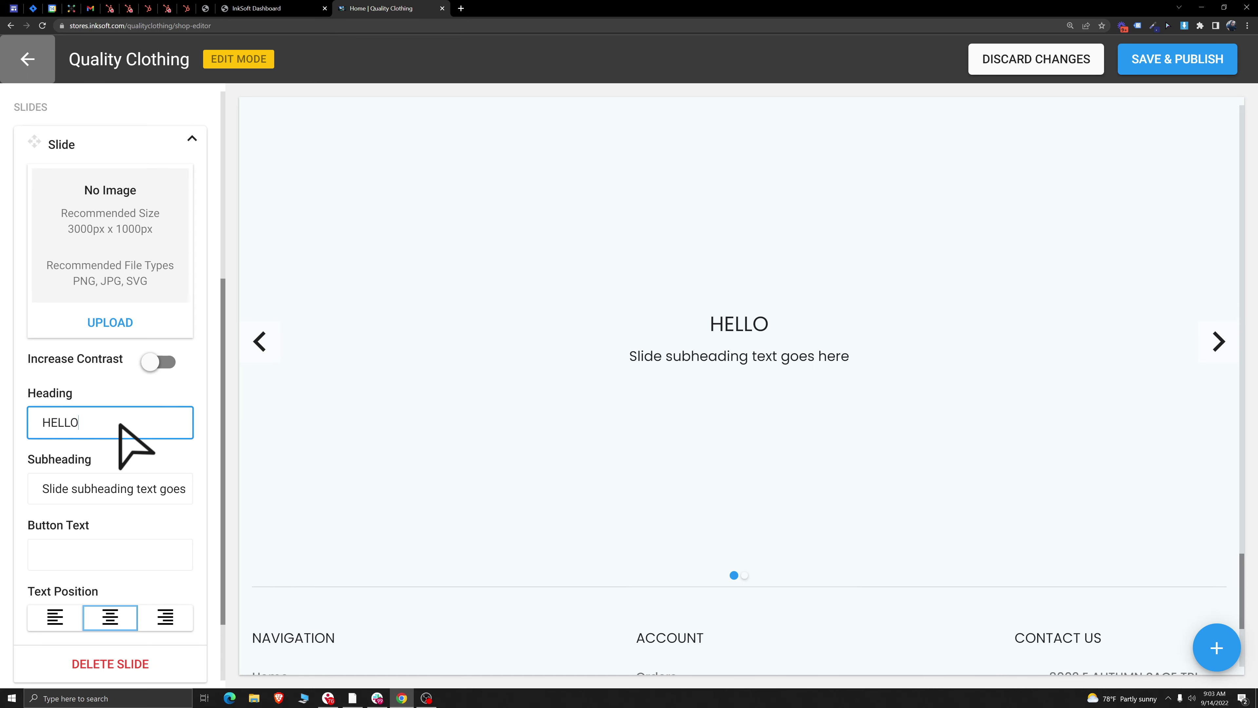
pyautogui.click(107, 487)
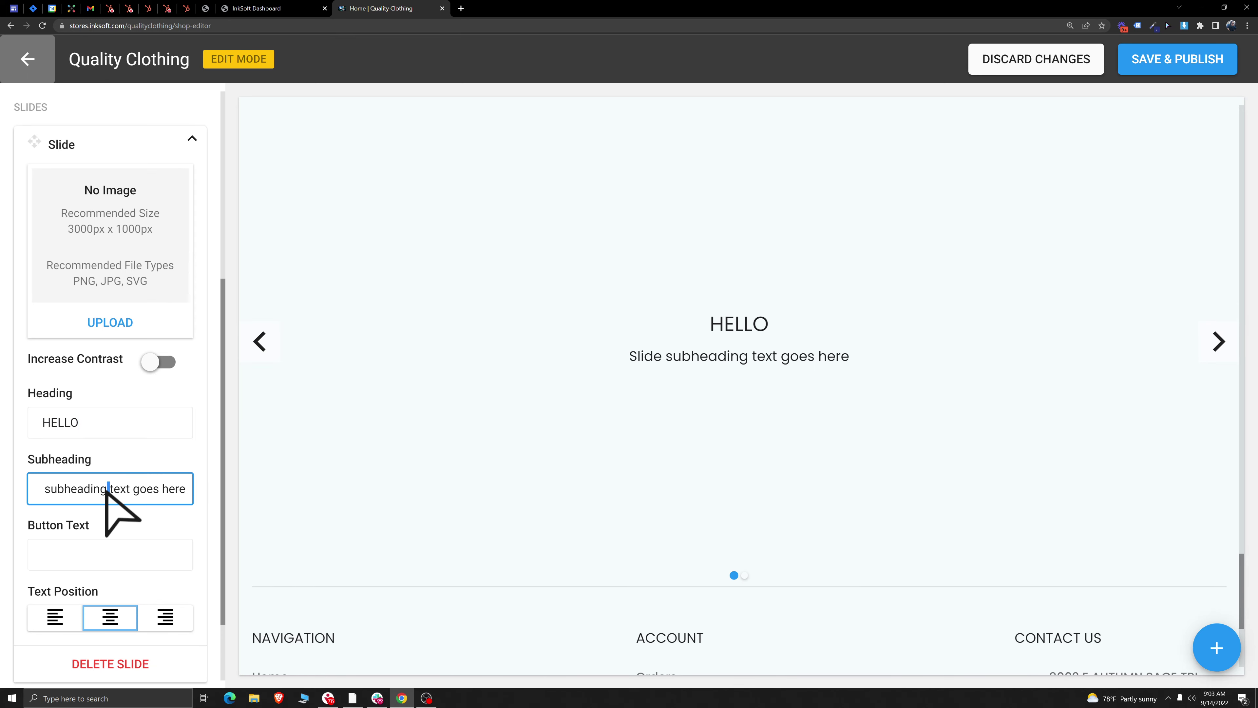
pyautogui.tripleClick(106, 488)
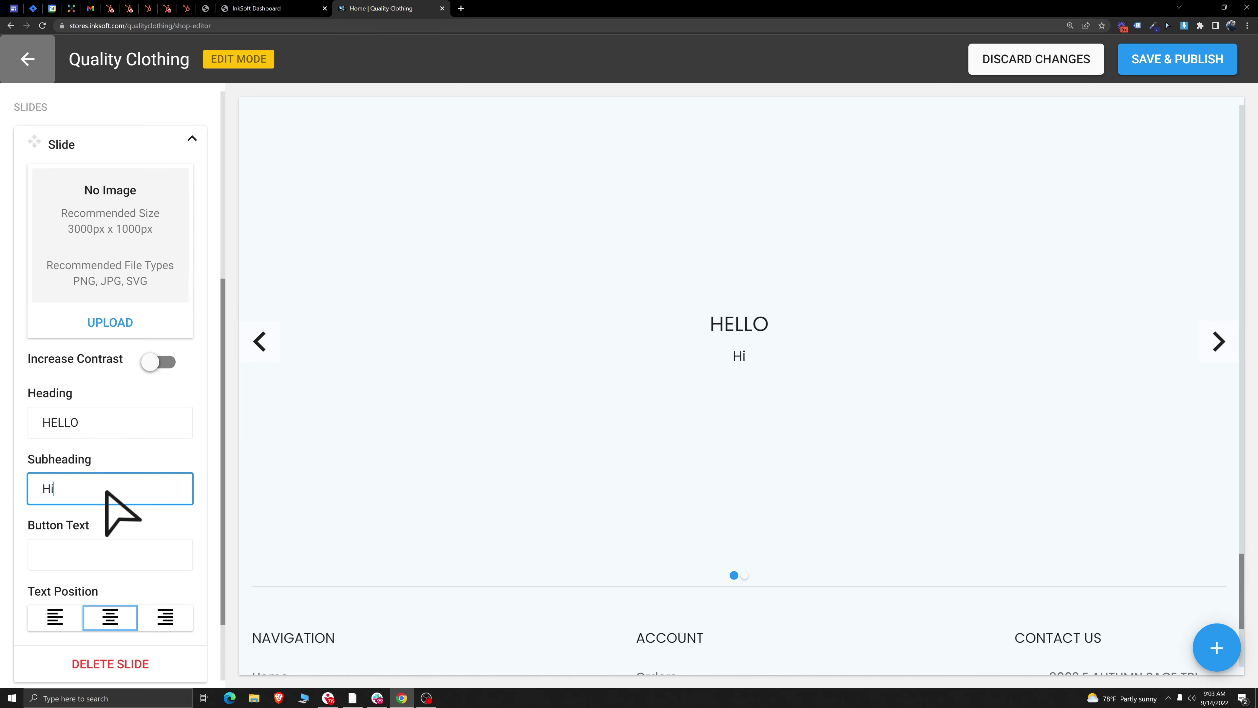
# Step: Give the first slide a button with the text "LINK", leaving its link address empty
pyautogui.scroll(-2, 118, 508)
pyautogui.click(88, 468)
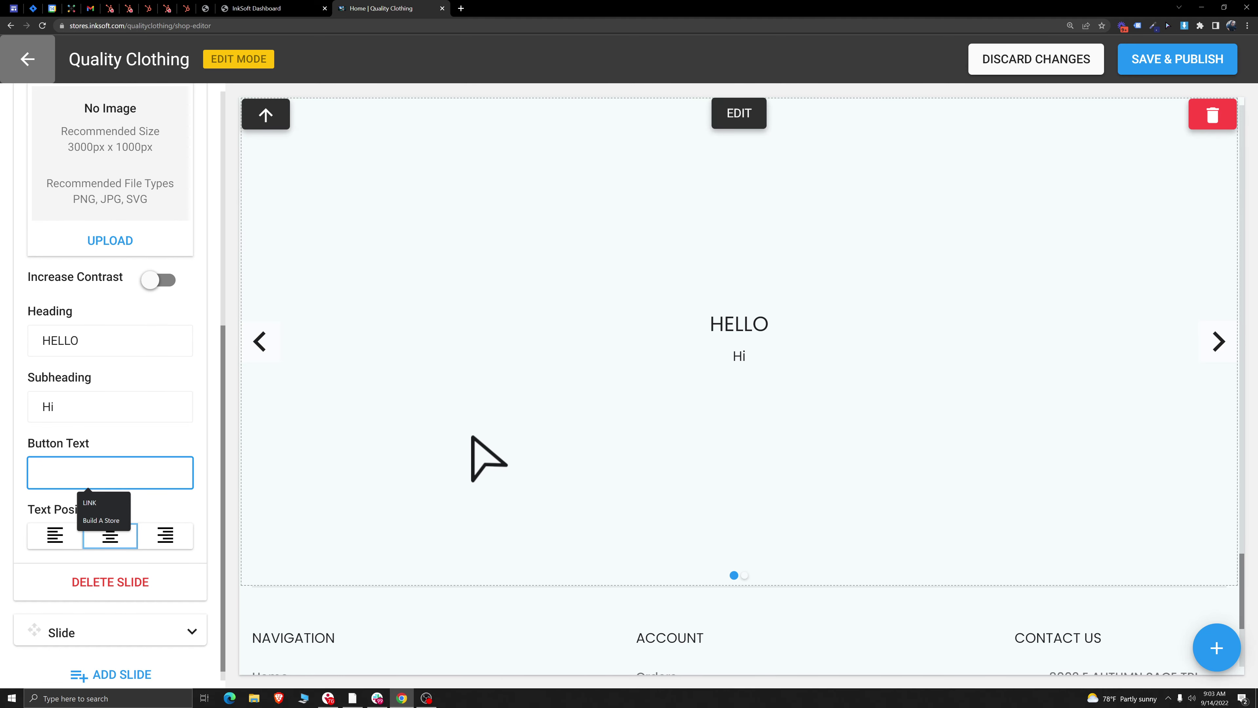
pyautogui.write('LINK')
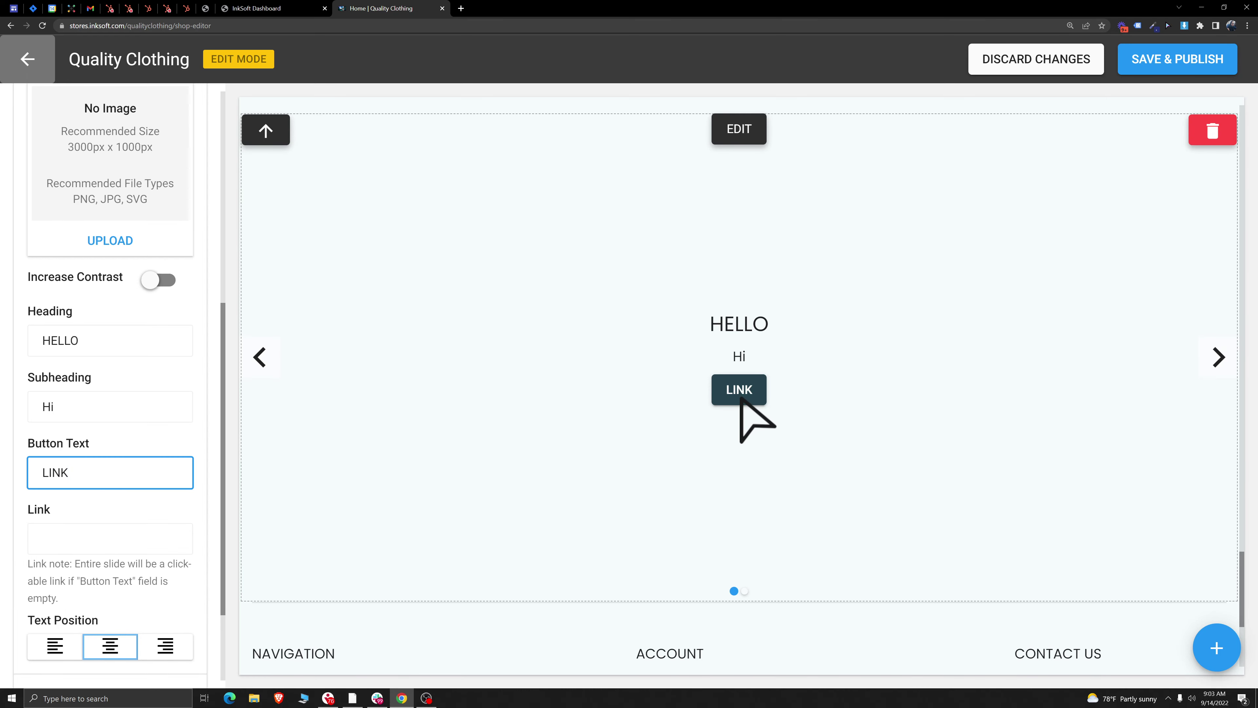
pyautogui.click(81, 541)
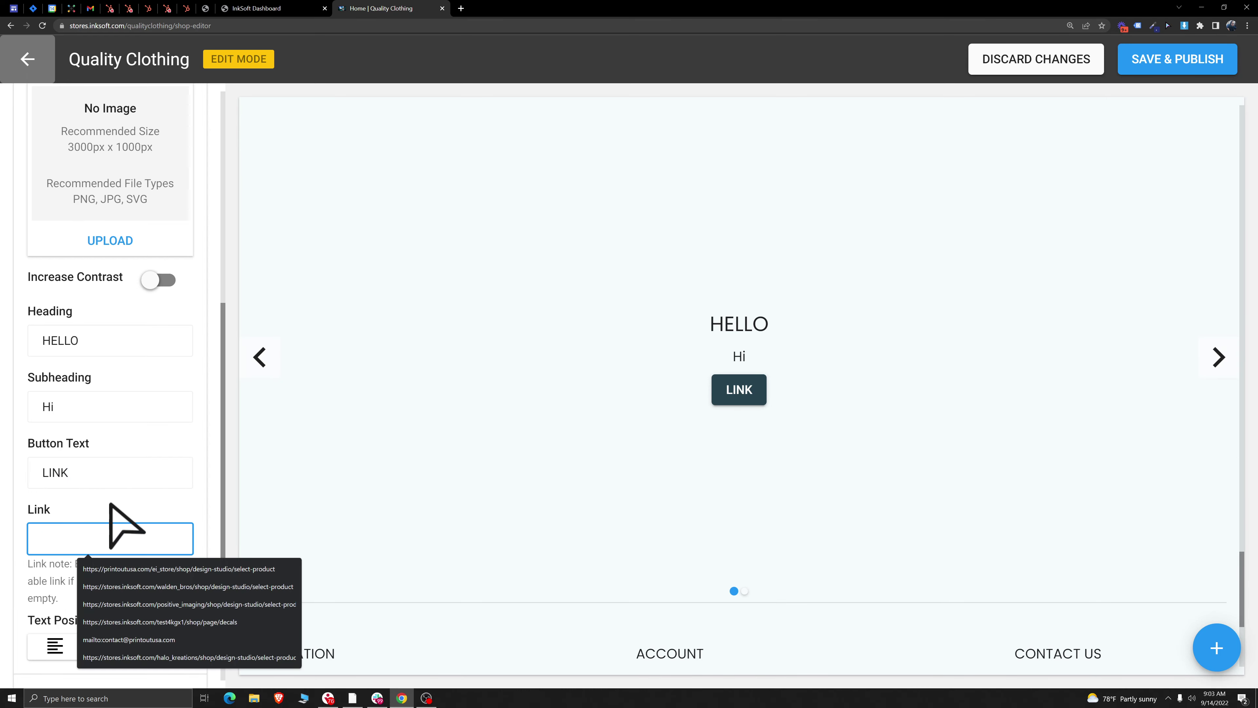
pyautogui.click(109, 477)
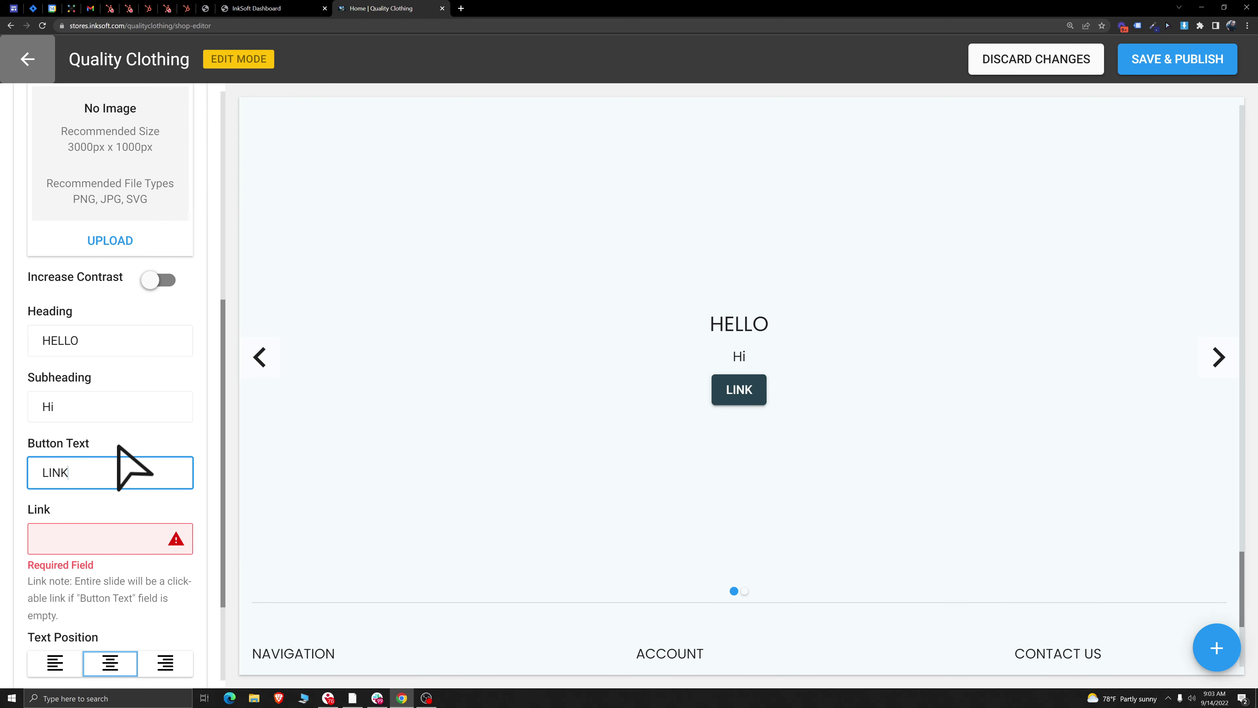
pyautogui.scroll(-3, 124, 471)
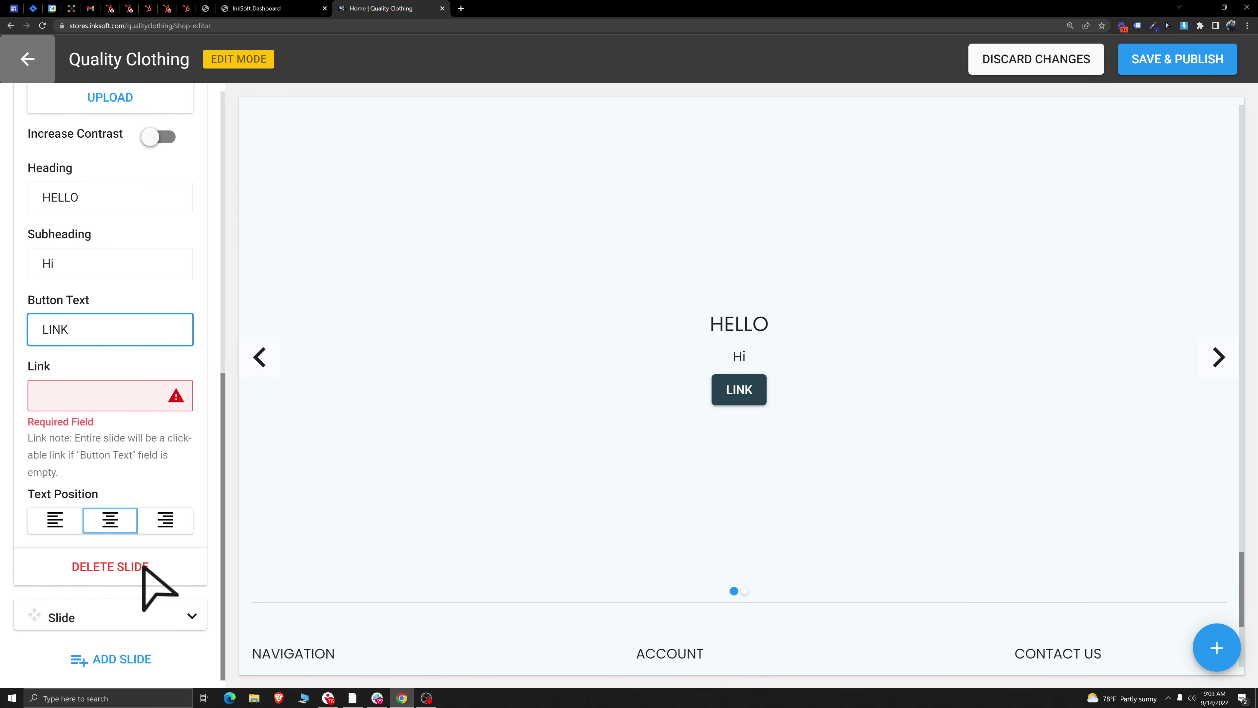
# Step: Give the second slide a button with the text "HI"
pyautogui.click(80, 620)
pyautogui.scroll(-7, 140, 511)
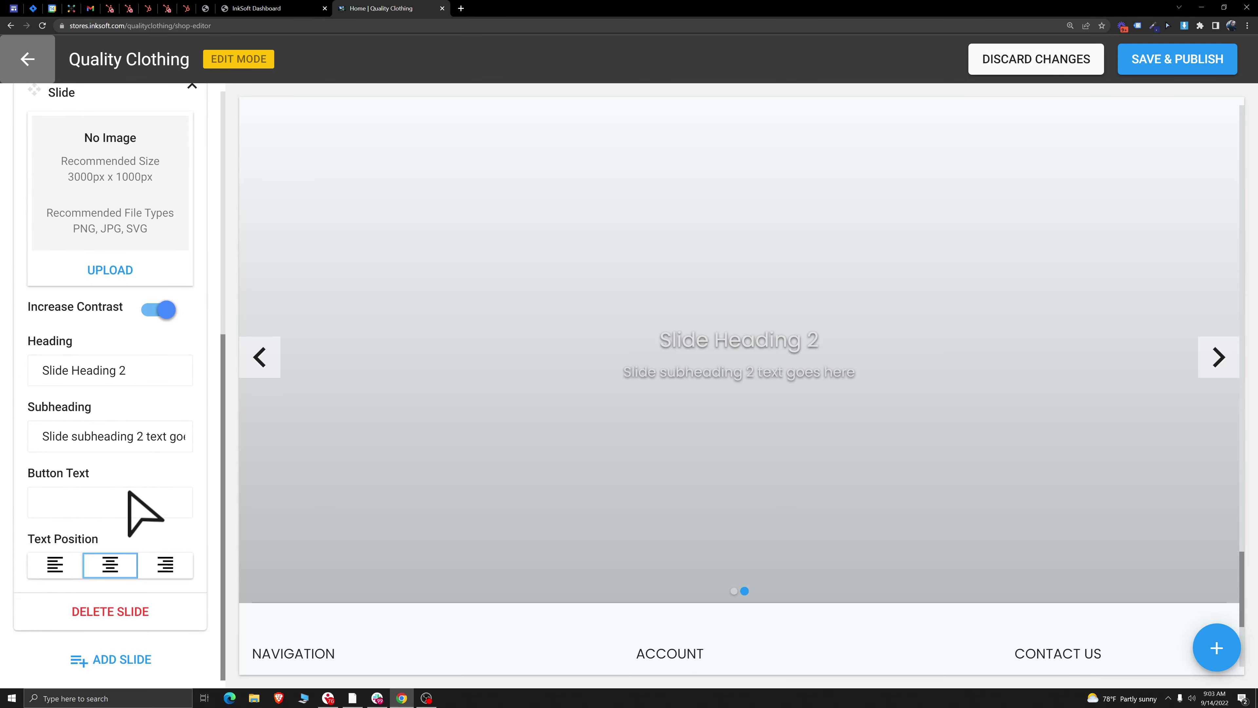
pyautogui.click(111, 506)
pyautogui.write('HI')
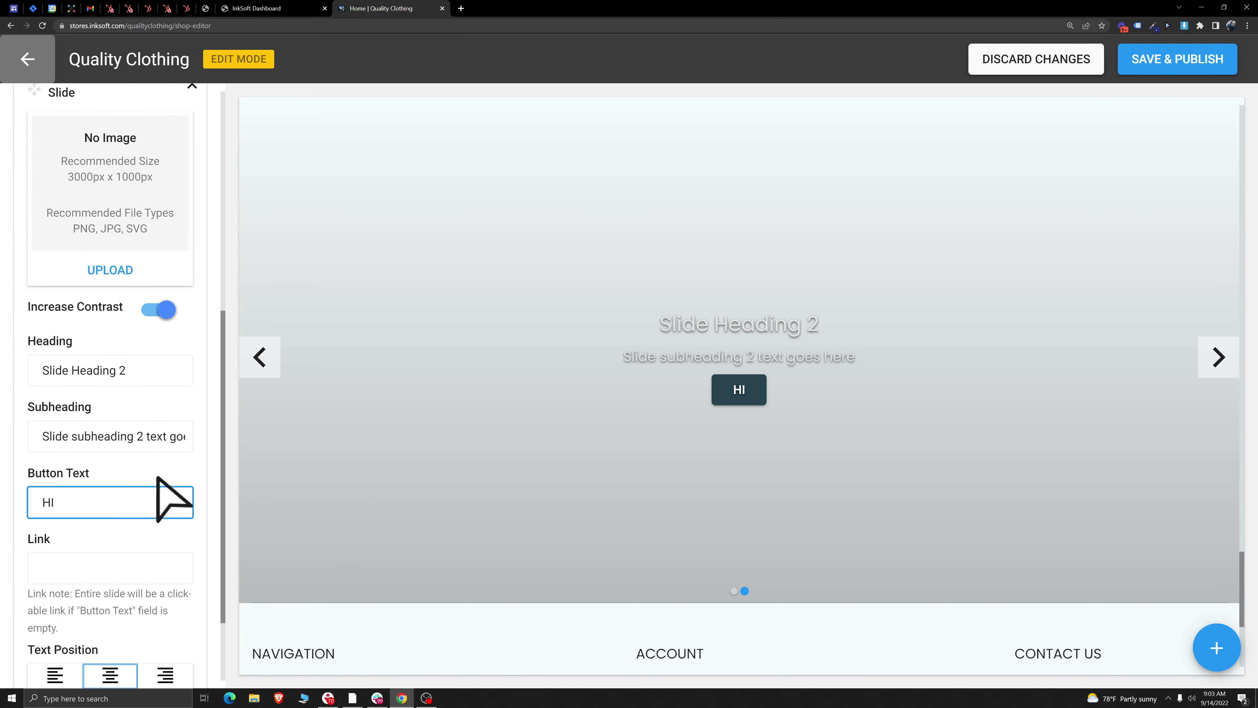
# Step: Remove the Slideshow component from the page
pyautogui.moveTo(654, 430)
pyautogui.scroll(2, 654, 430)
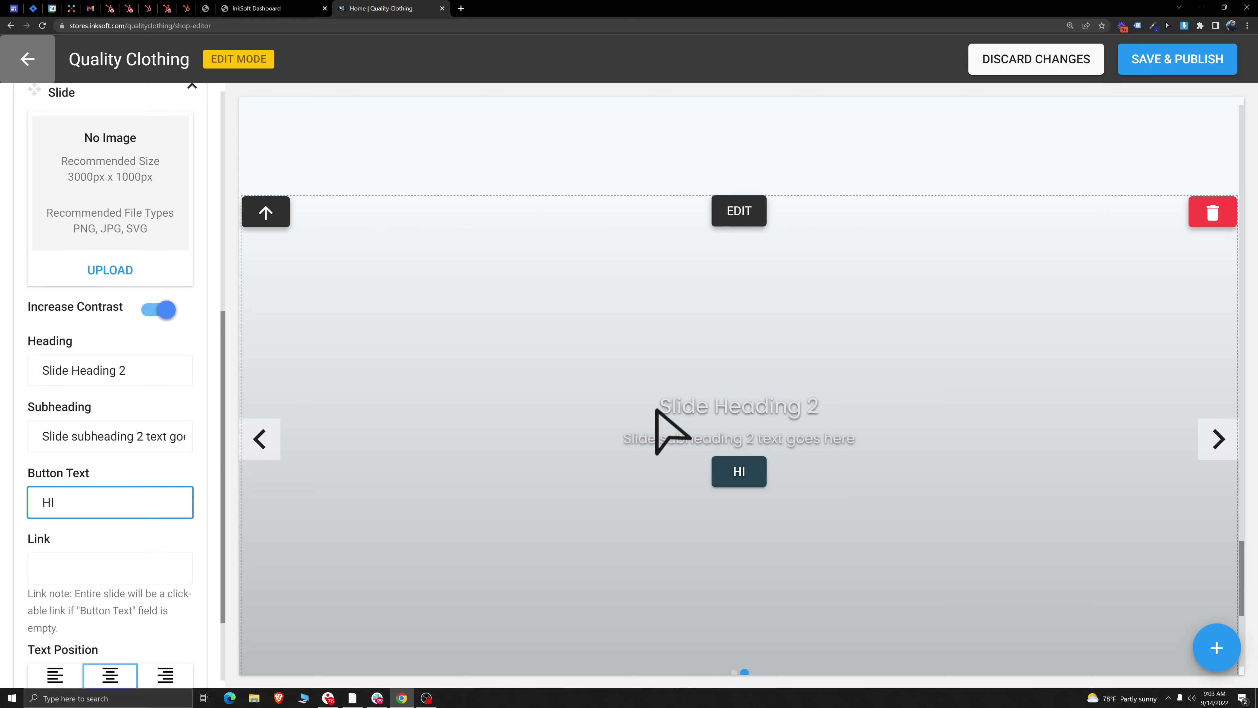
pyautogui.click(1213, 212)
pyautogui.click(726, 428)
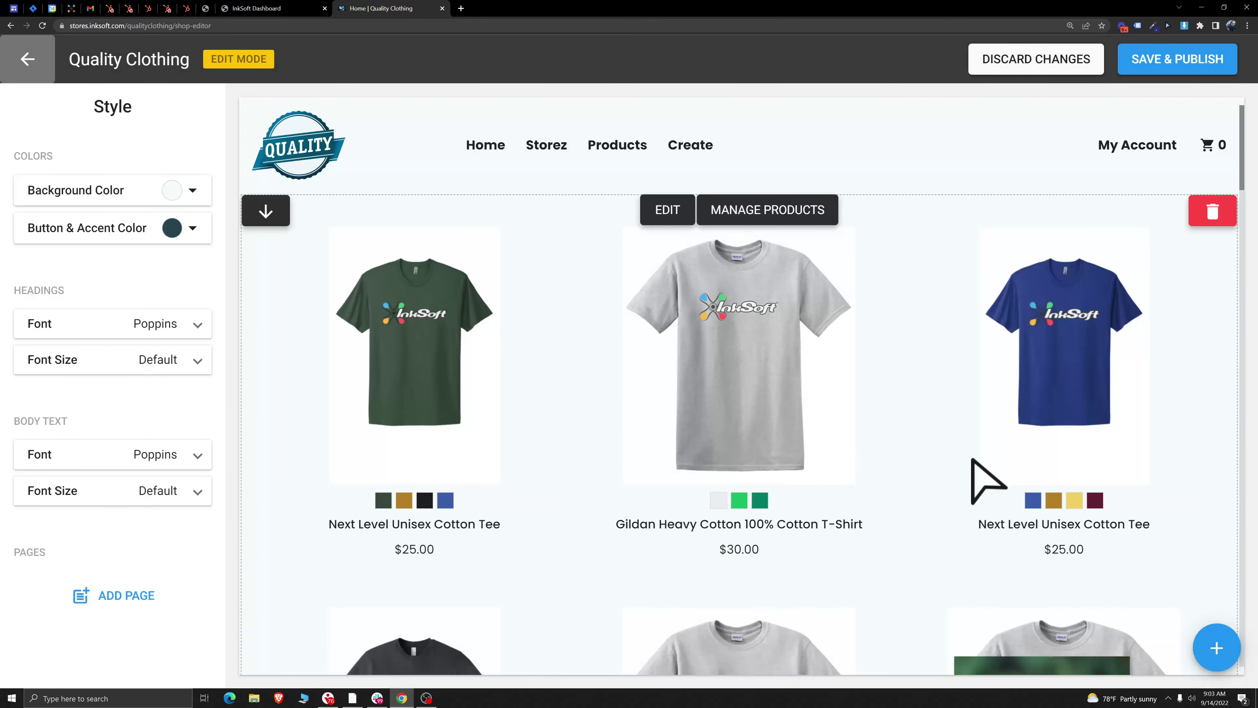
# Step: Add a Hero Space / Banner with Layout 2, starting from scratch with default settings, and review its banner options
pyautogui.click(1216, 647)
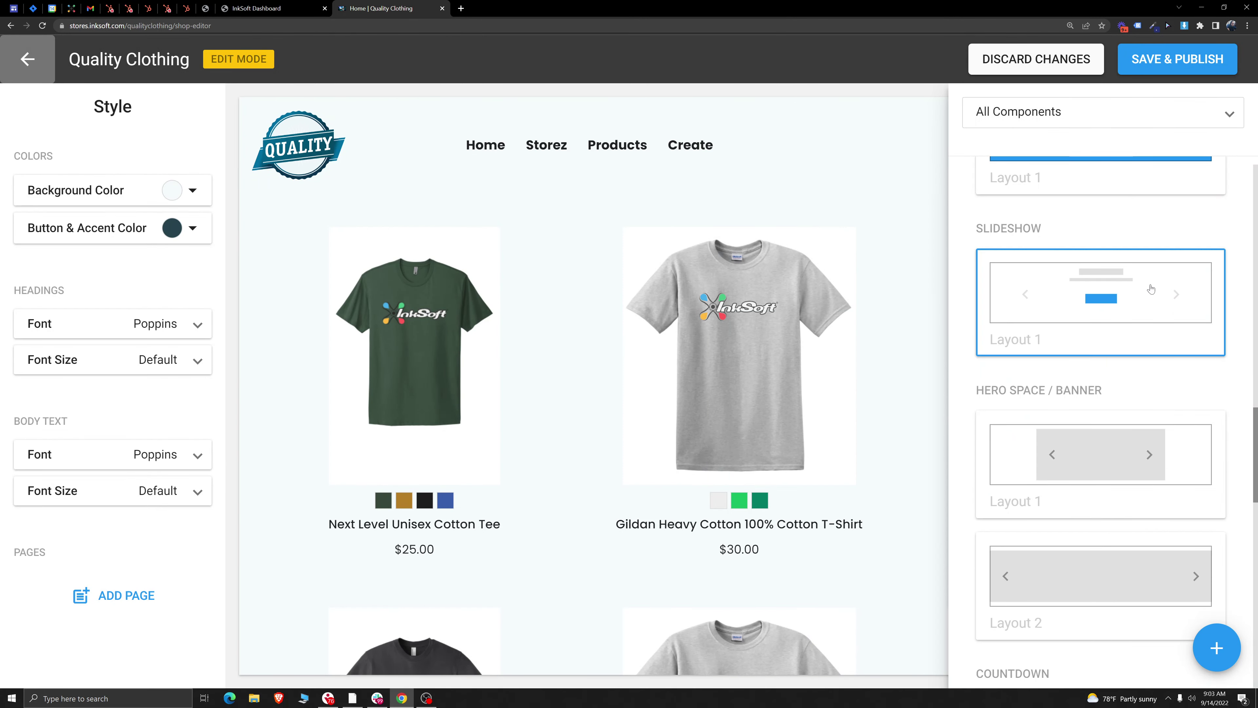
pyautogui.scroll(-2, 1145, 282)
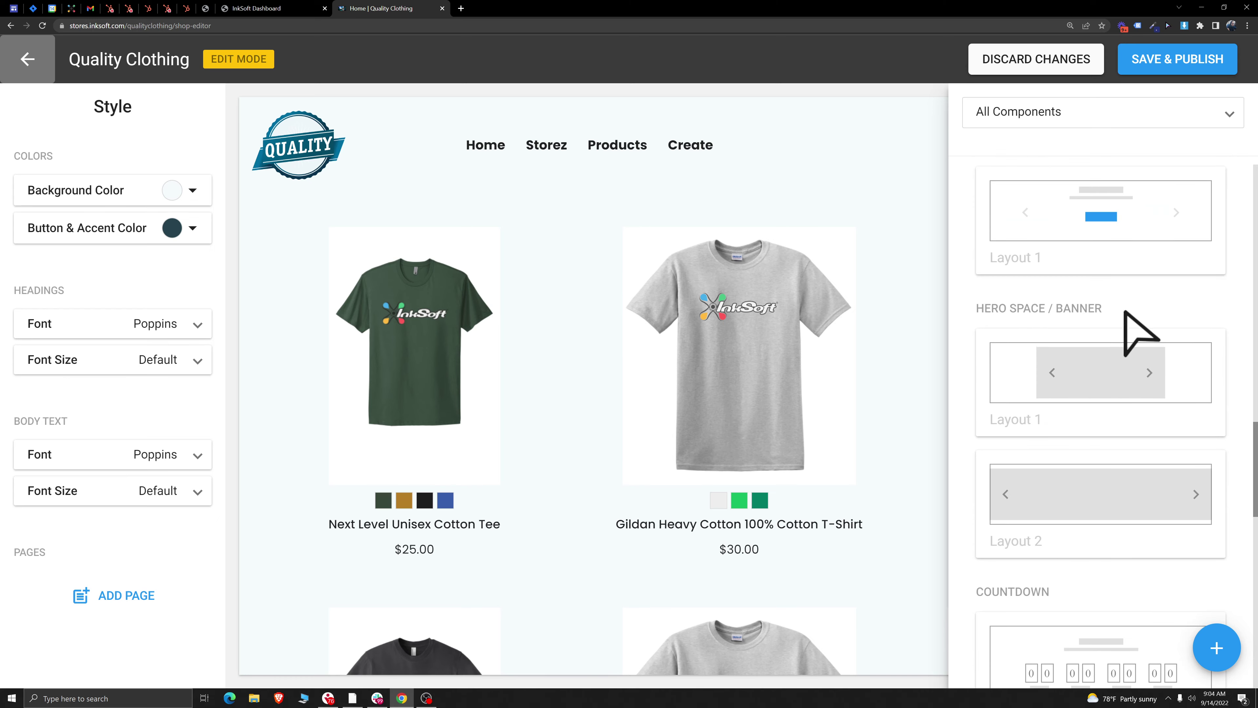
pyautogui.click(1120, 485)
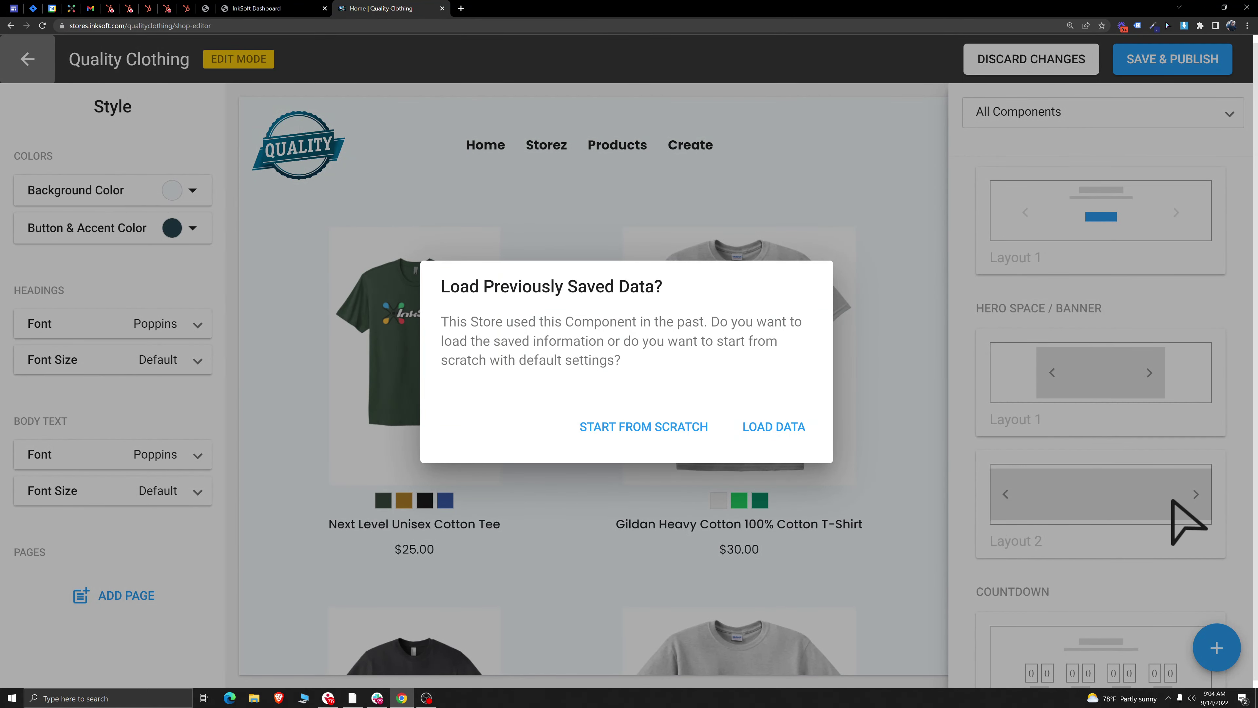
pyautogui.click(639, 429)
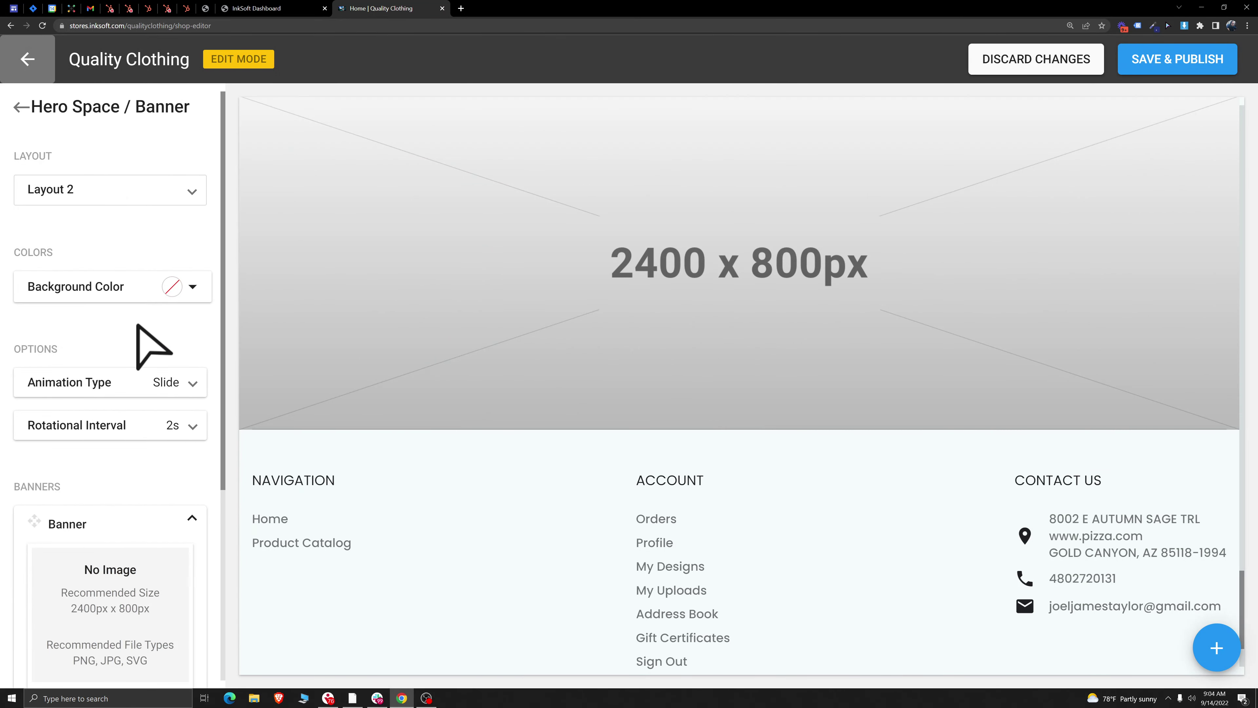
pyautogui.scroll(-2, 144, 342)
pyautogui.scroll(-2, 119, 471)
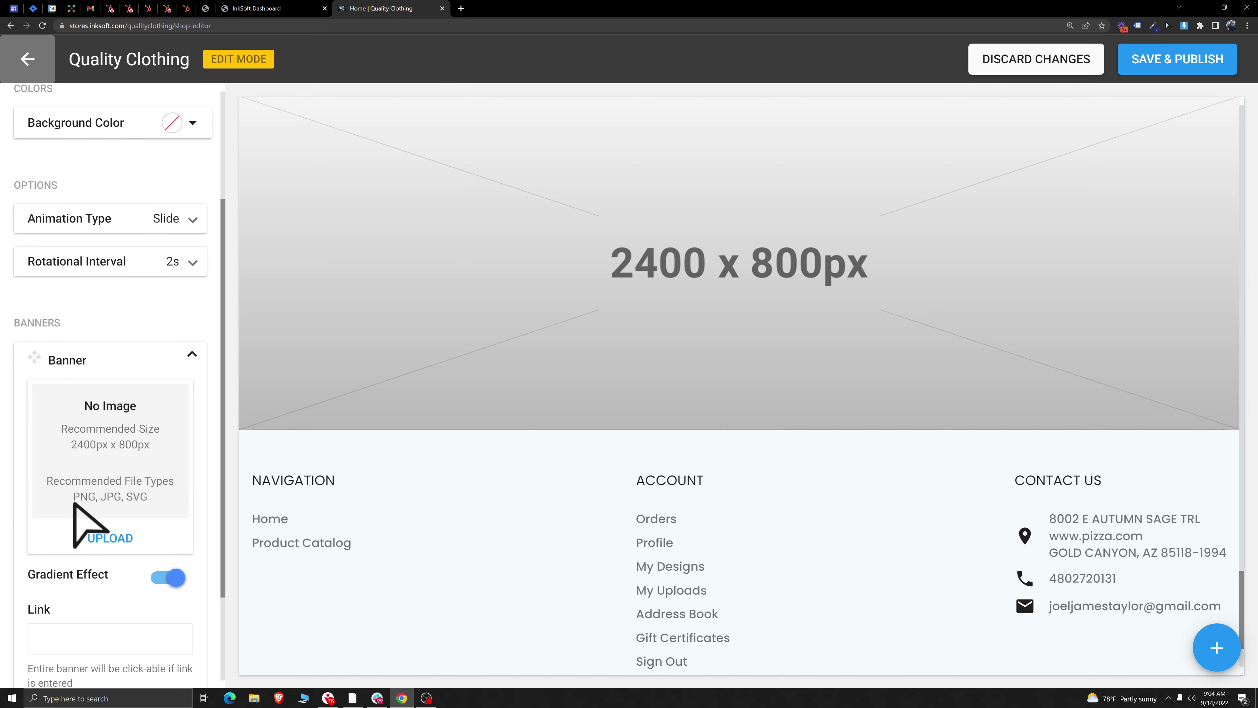
pyautogui.scroll(-2, 114, 501)
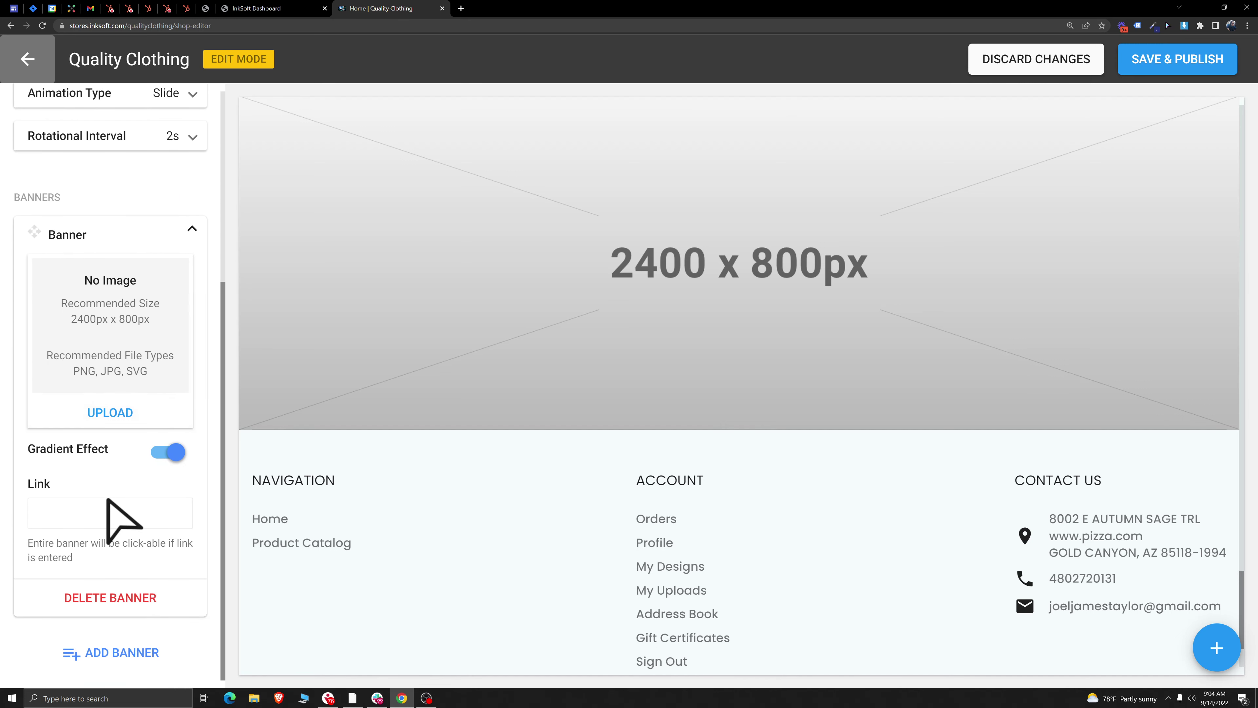
# Step: Add a second banner to the Hero Space / Banner component and reopen the first banner's options
pyautogui.click(76, 510)
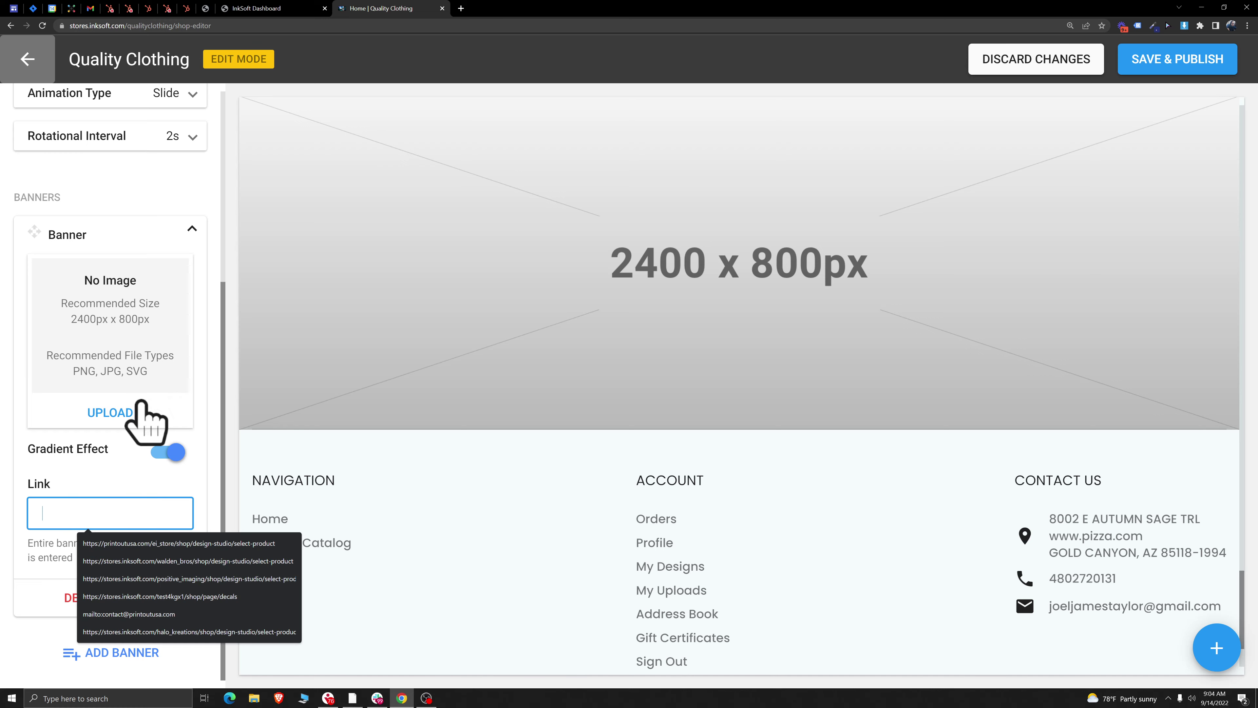
pyautogui.click(65, 651)
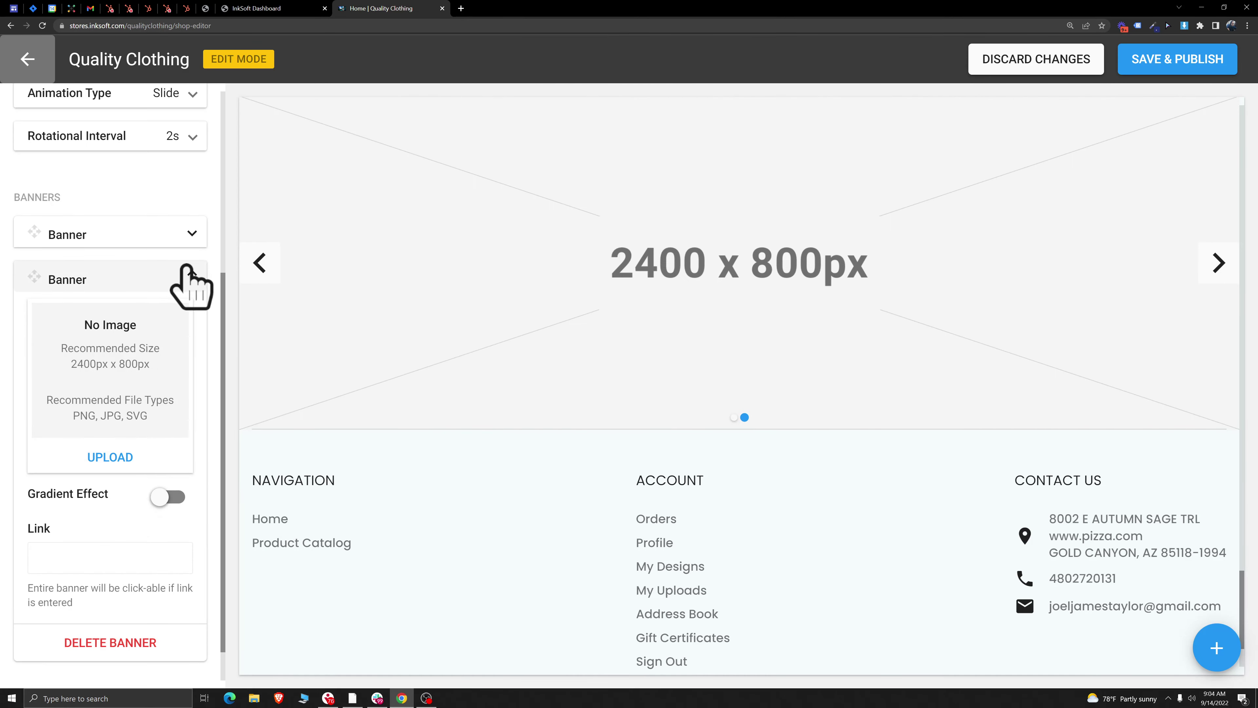
pyautogui.click(191, 232)
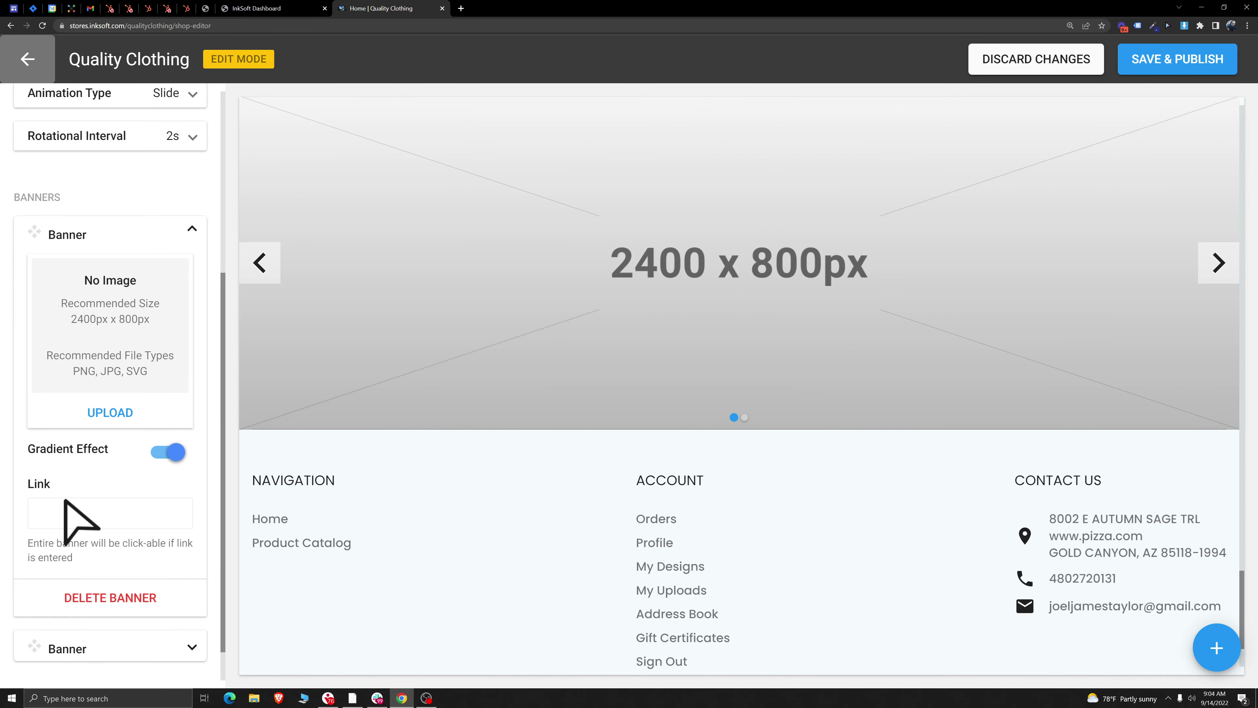
# Step: Remove the Hero Space / Banner component from the page
pyautogui.scroll(1, 891, 286)
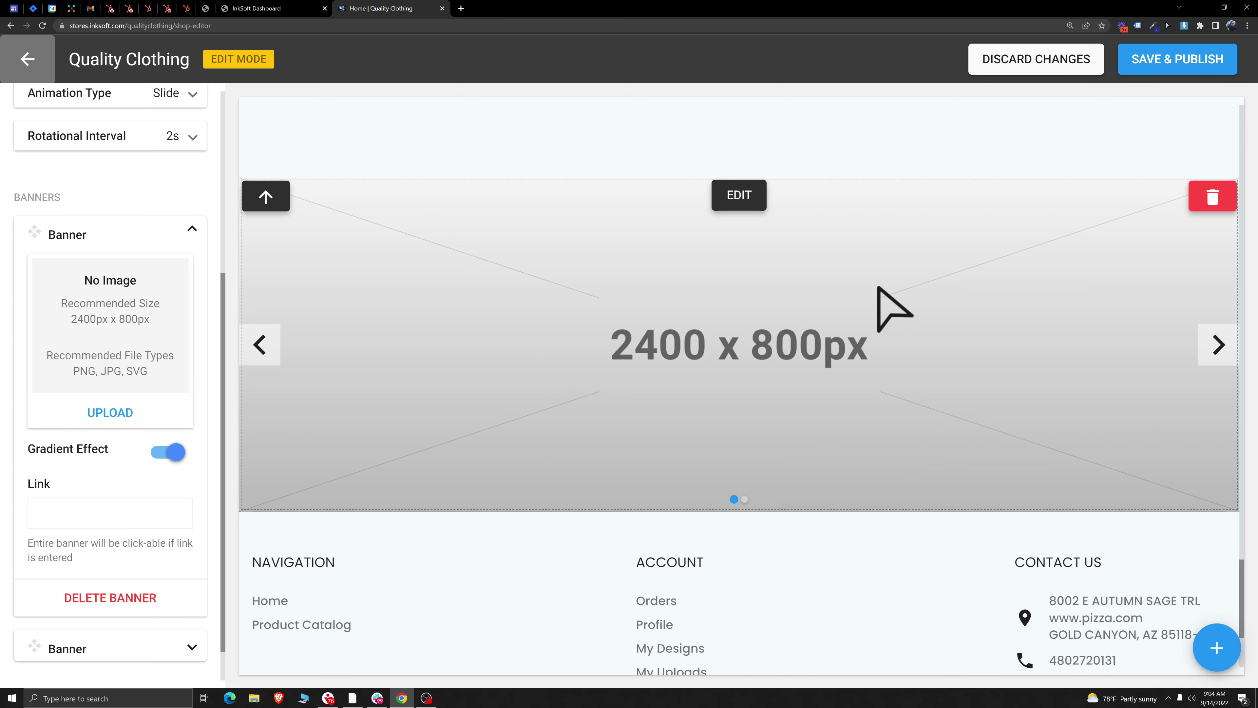
pyautogui.click(1219, 199)
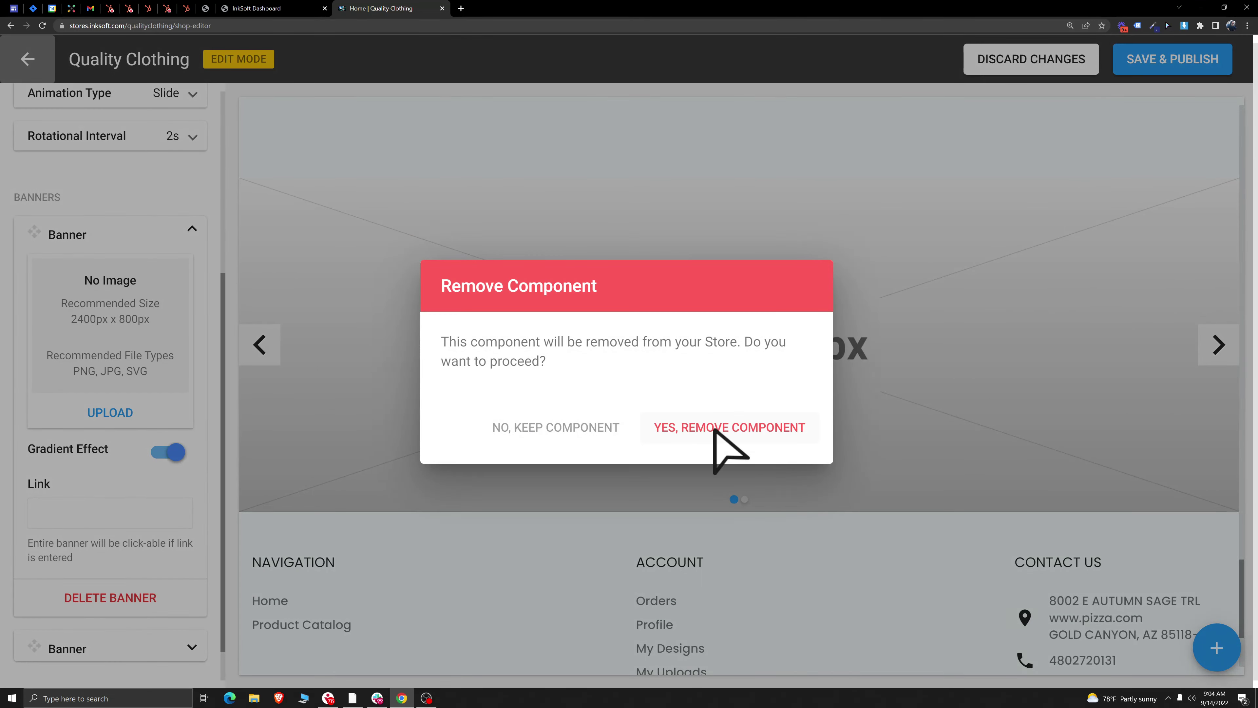
pyautogui.click(725, 441)
# Step: Add a Countdown component with Layout 1 to the page
pyautogui.click(1228, 652)
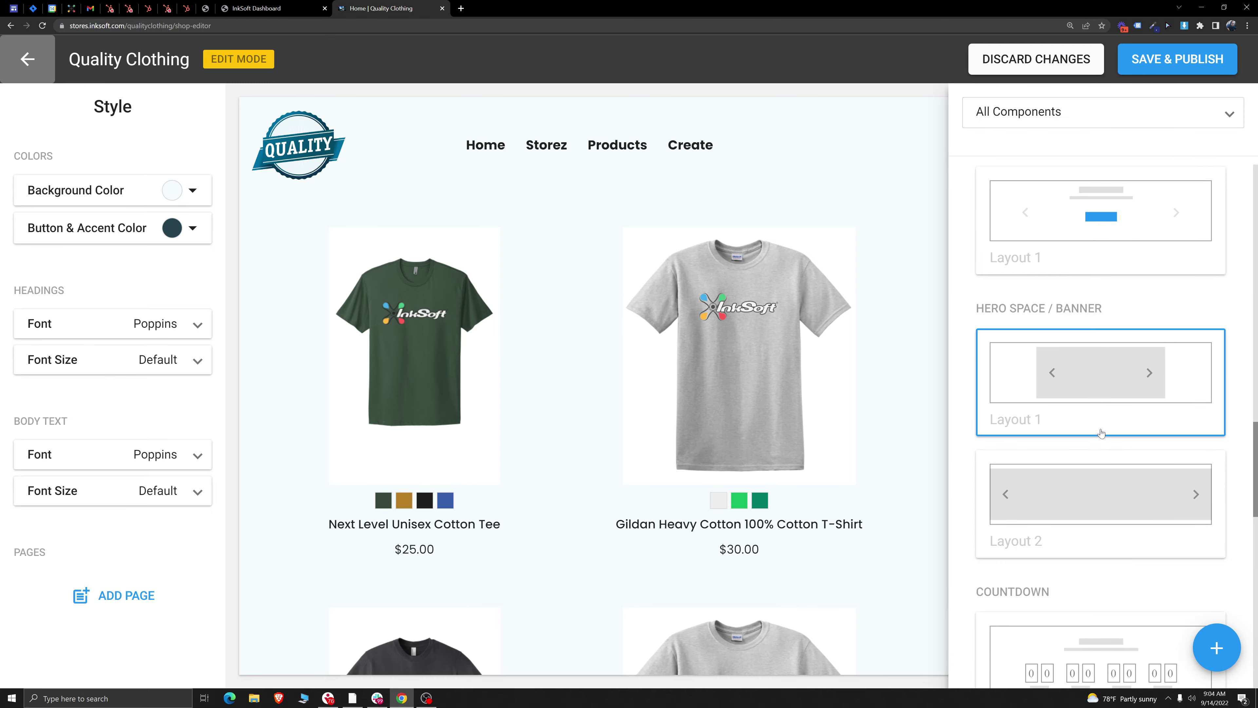
pyautogui.scroll(-5, 1095, 377)
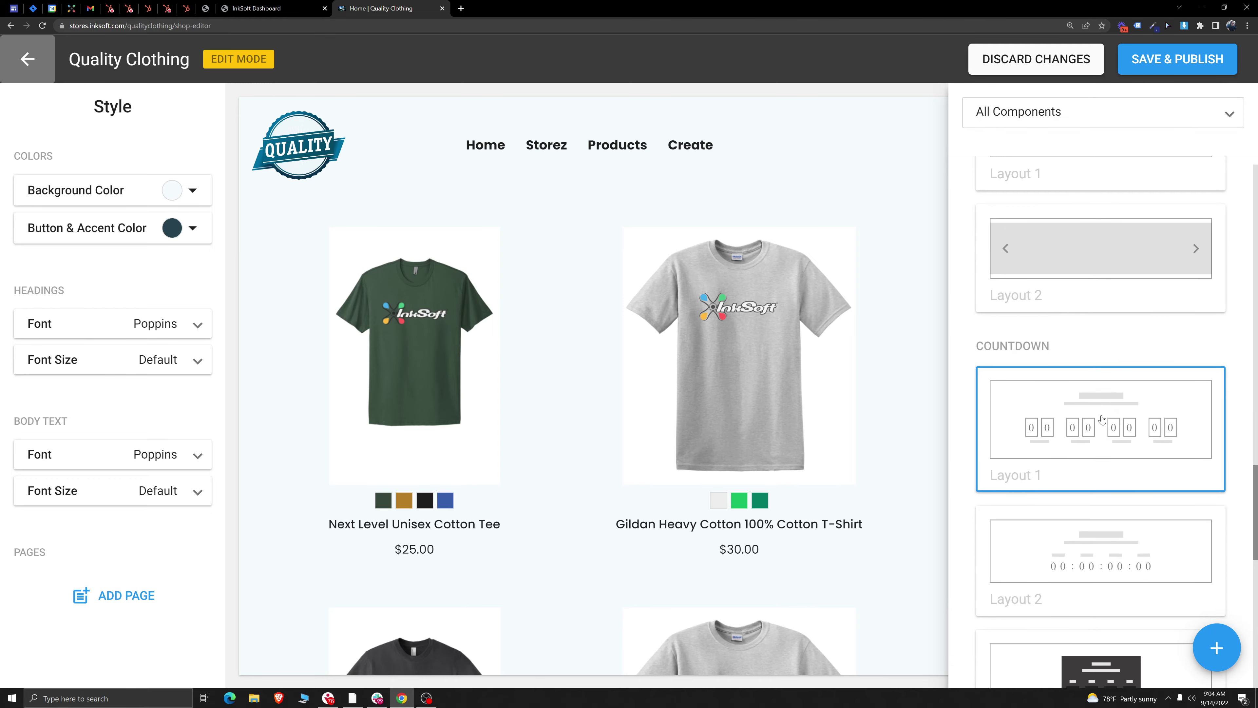
pyautogui.click(1117, 445)
pyautogui.click(629, 427)
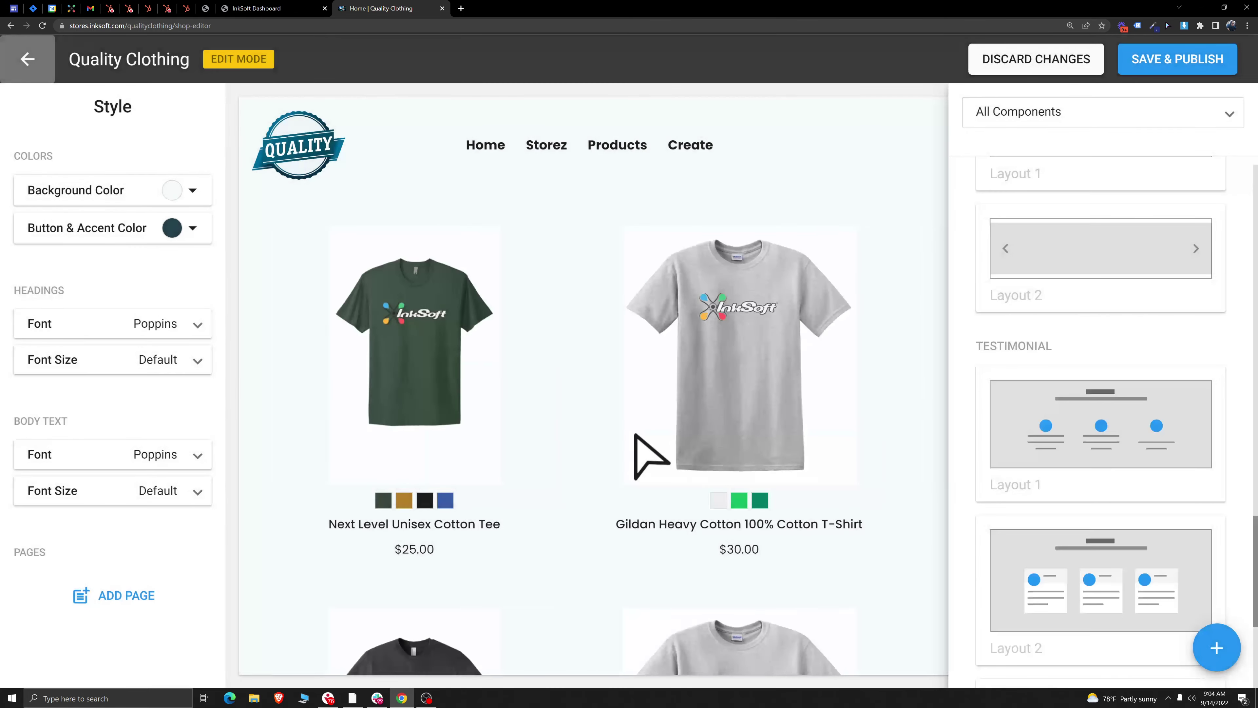
# Step: Set the countdown title to "Sale Ending Soon" and clear the countdown description
pyautogui.tripleClick(130, 412)
pyautogui.write('Sale Ending Soon')
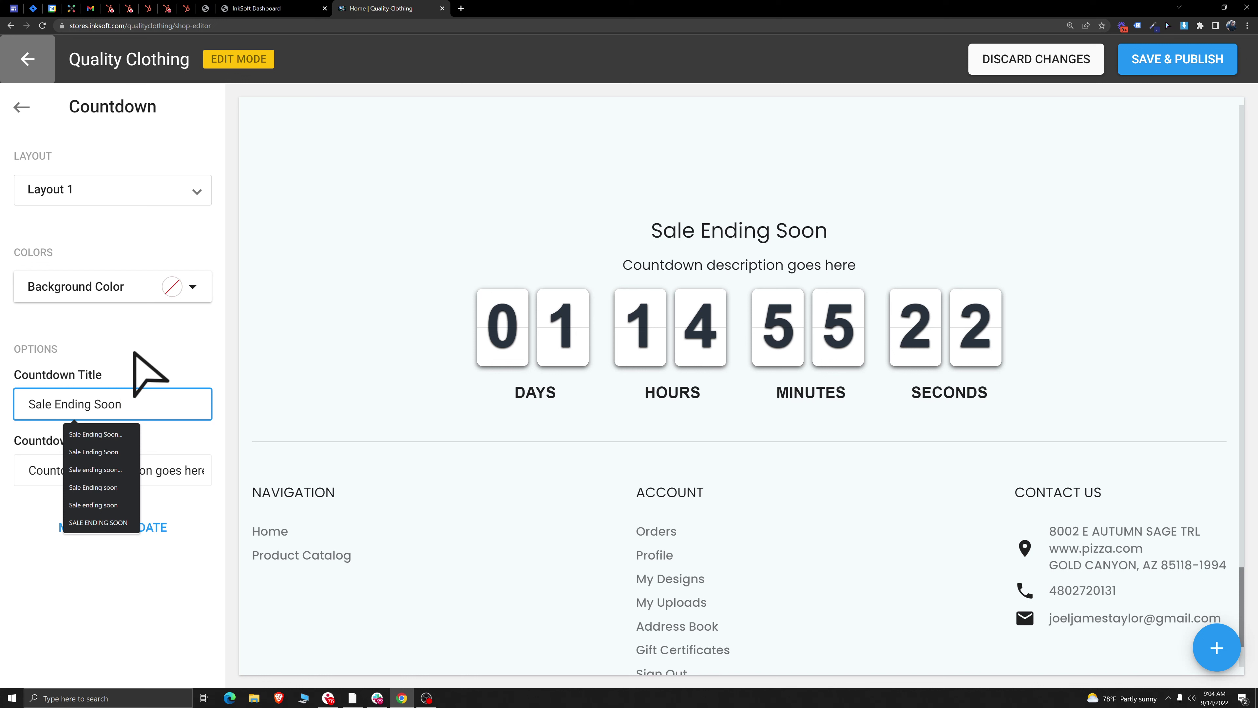
pyautogui.click(134, 353)
pyautogui.tripleClick(186, 469)
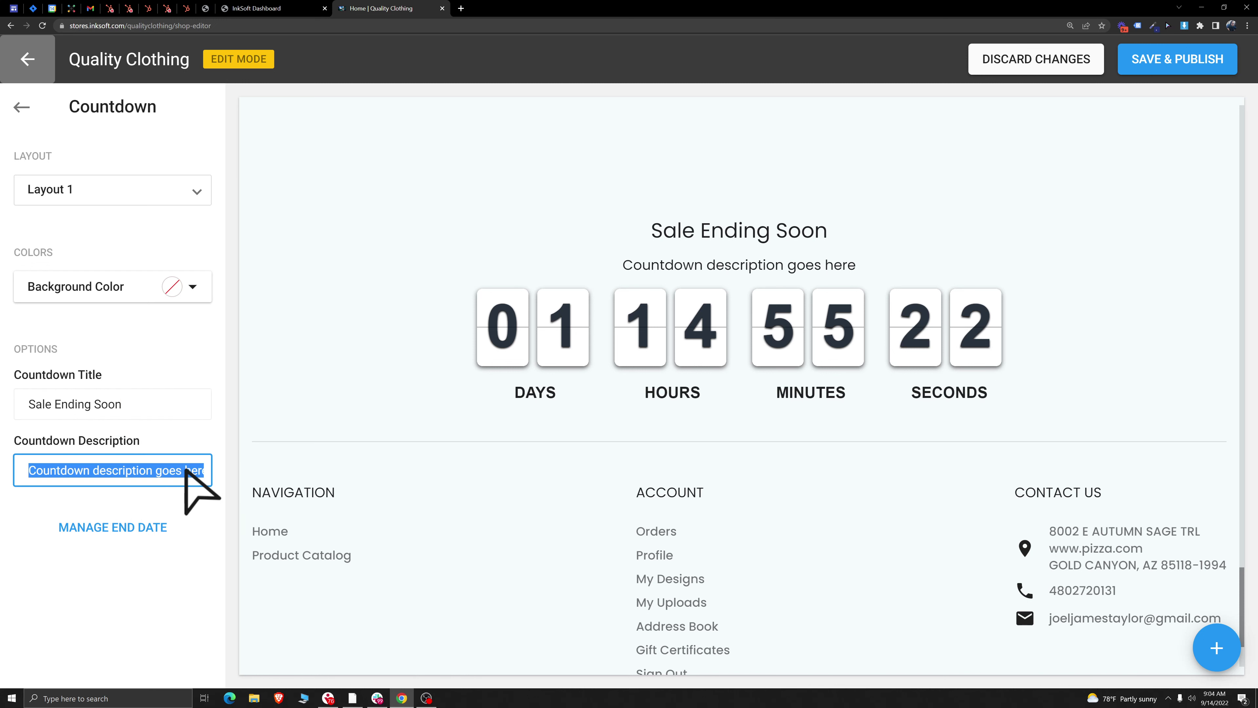
pyautogui.press('BackSpace')
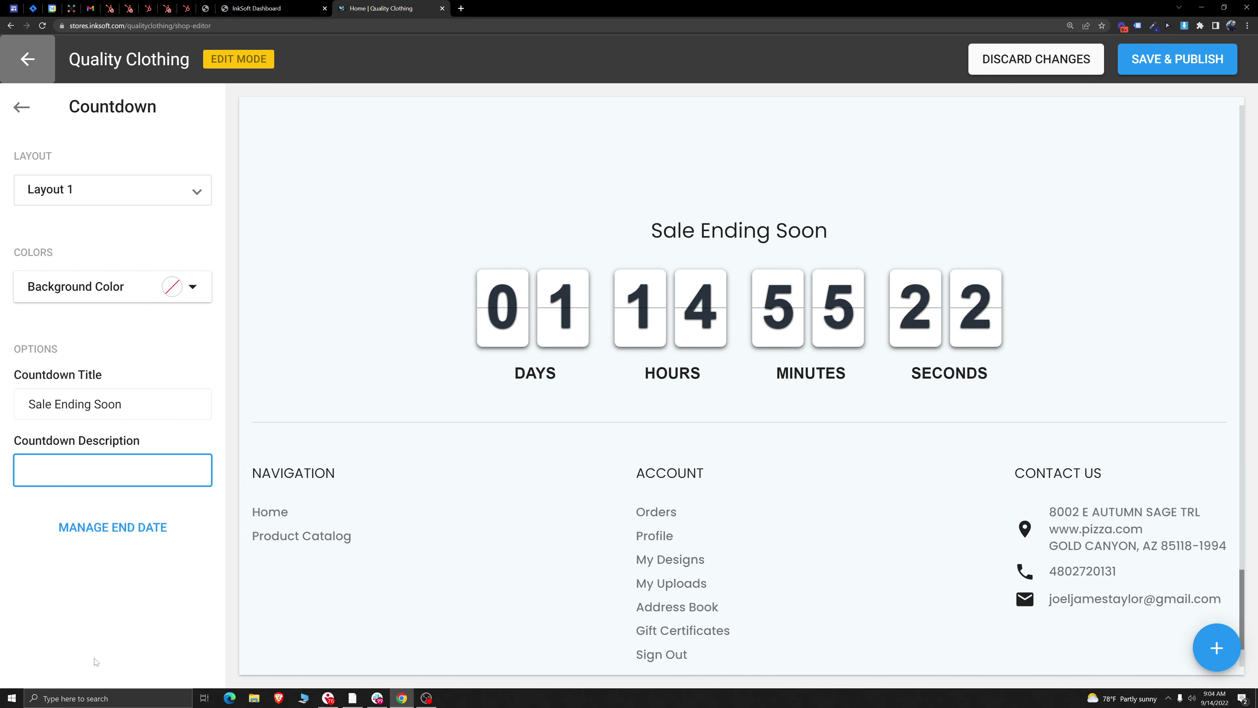
# Step: Try to set the countdown to end on 9/20/2022 and close the store with email notifications, leaving the email address empty
pyautogui.click(102, 526)
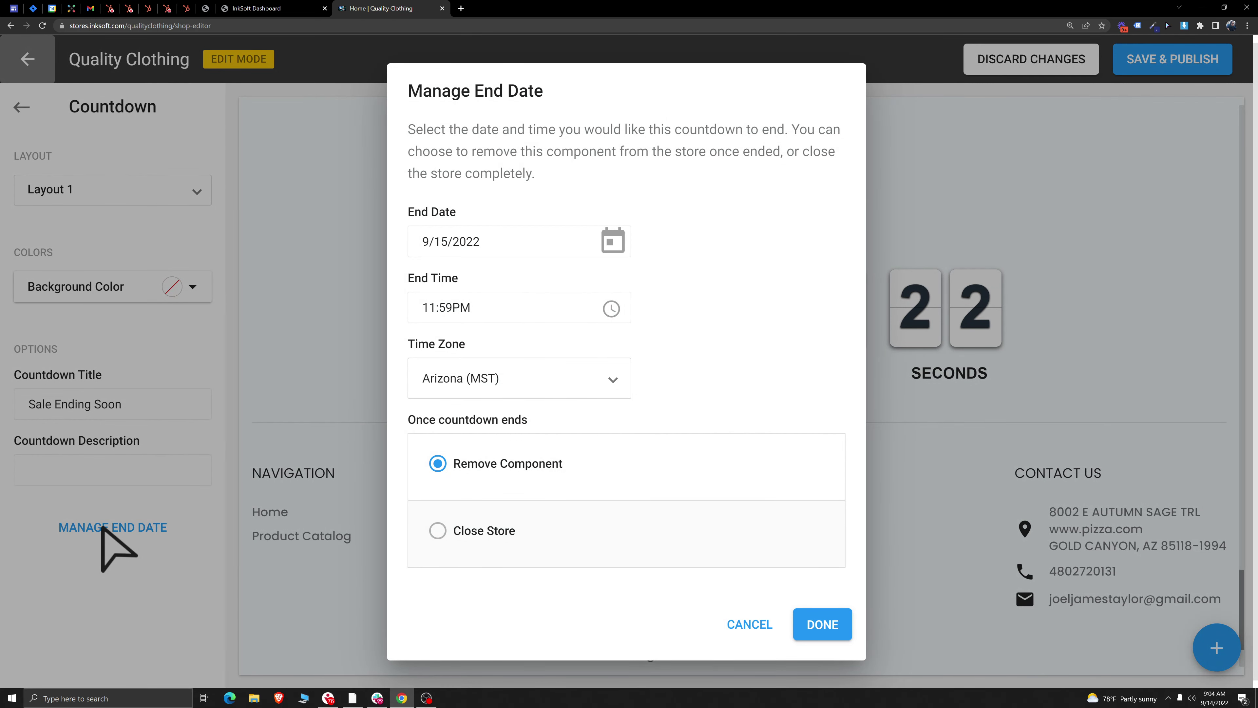
pyautogui.click(520, 241)
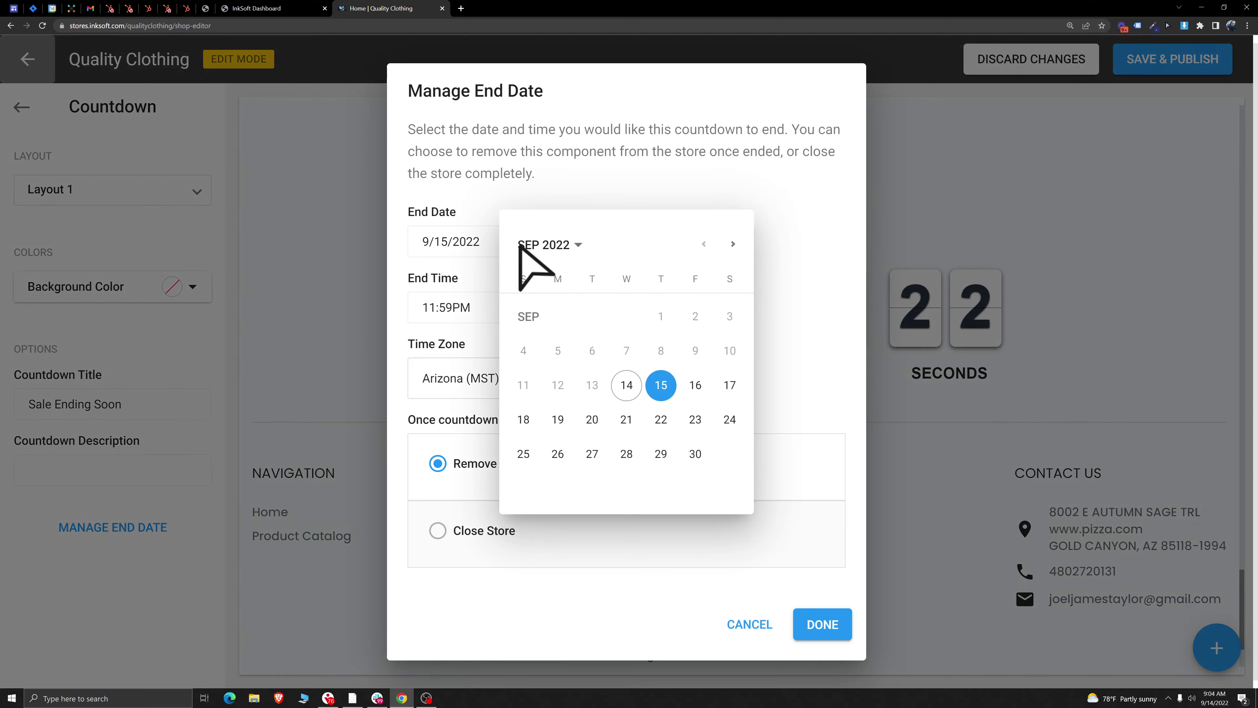
pyautogui.click(593, 418)
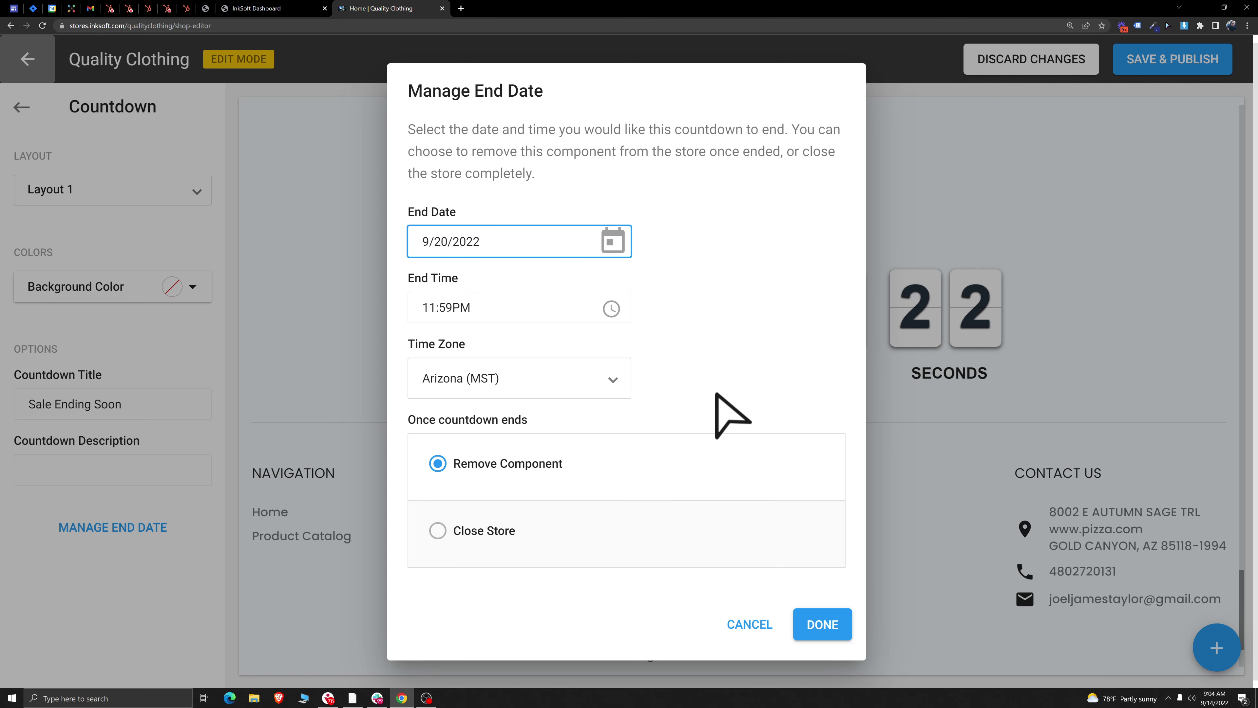
pyautogui.click(438, 530)
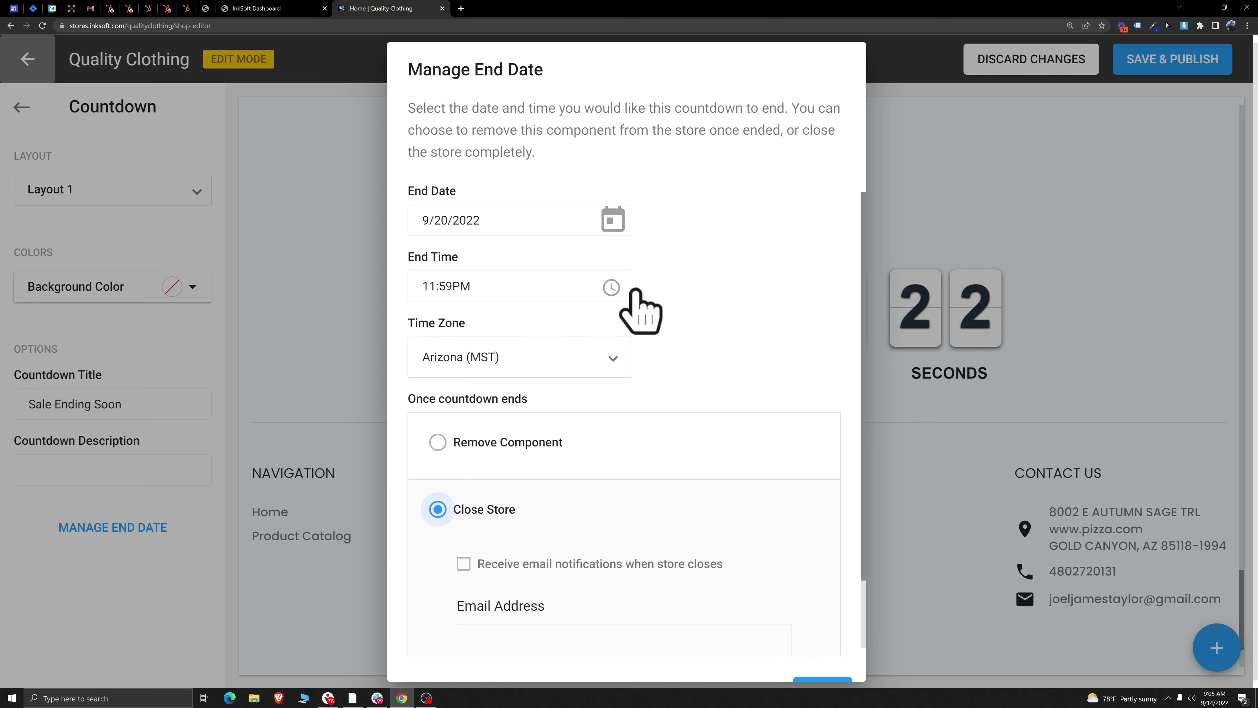
pyautogui.scroll(-2, 614, 431)
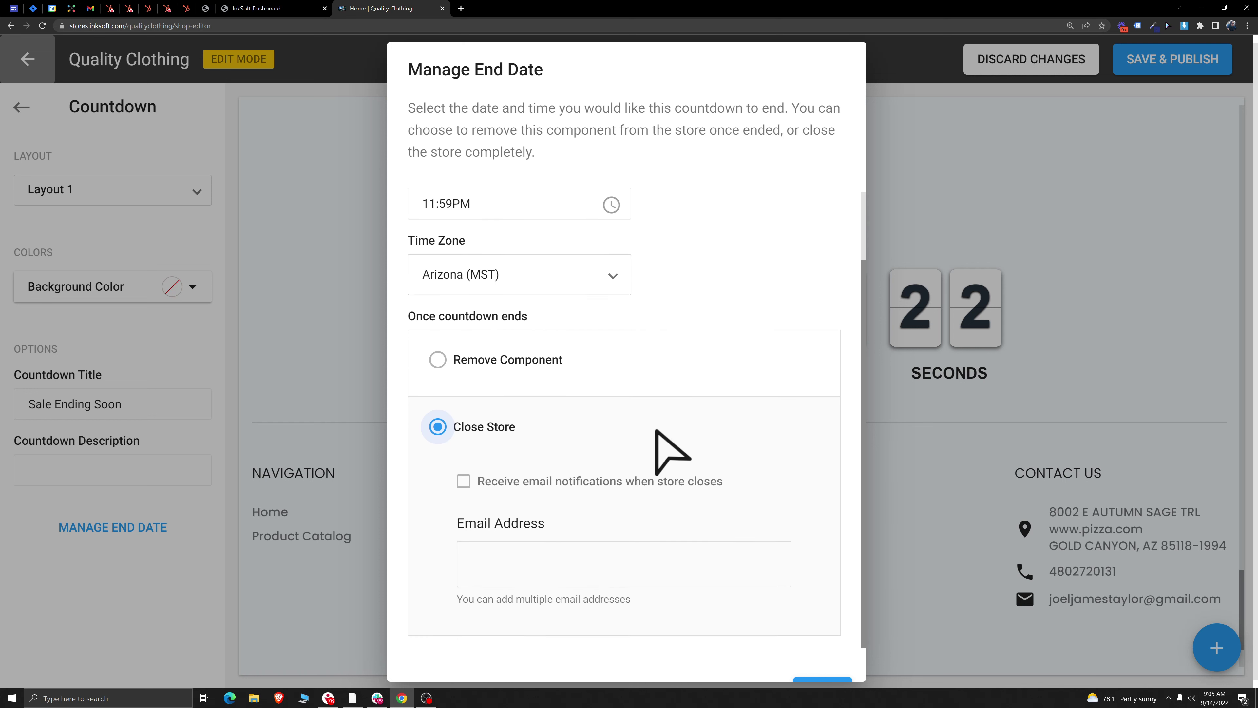
pyautogui.click(463, 482)
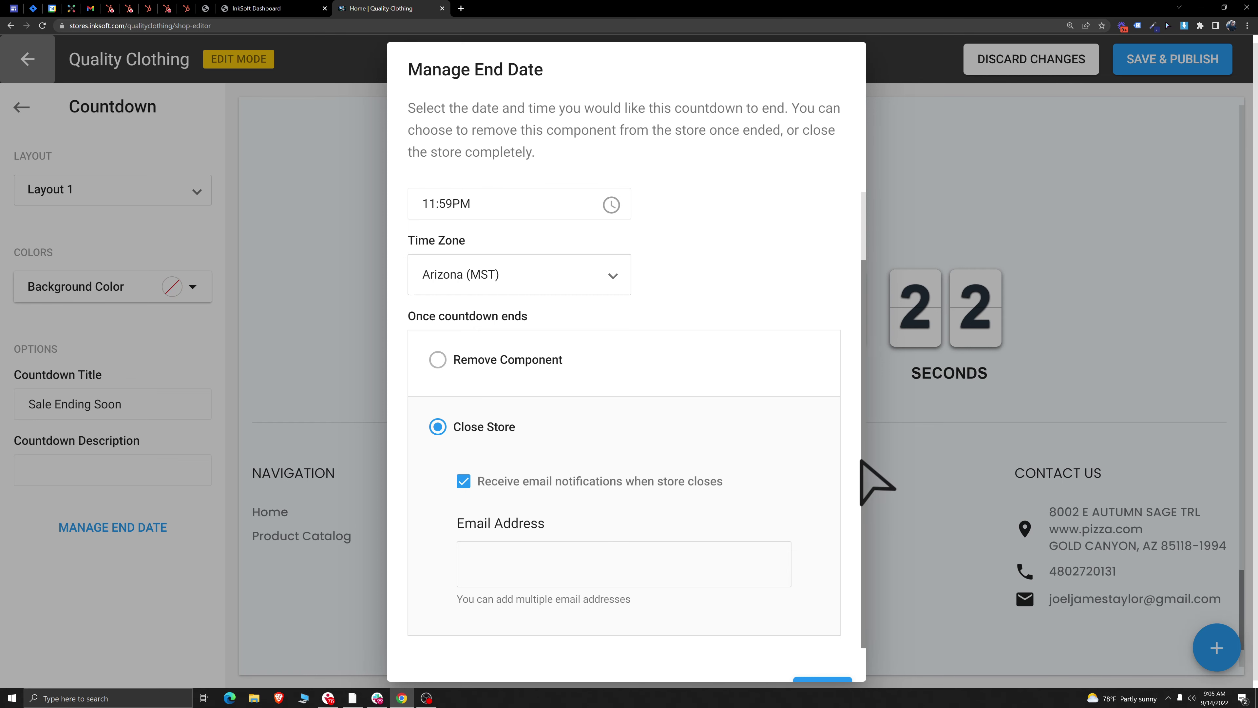
pyautogui.click(822, 680)
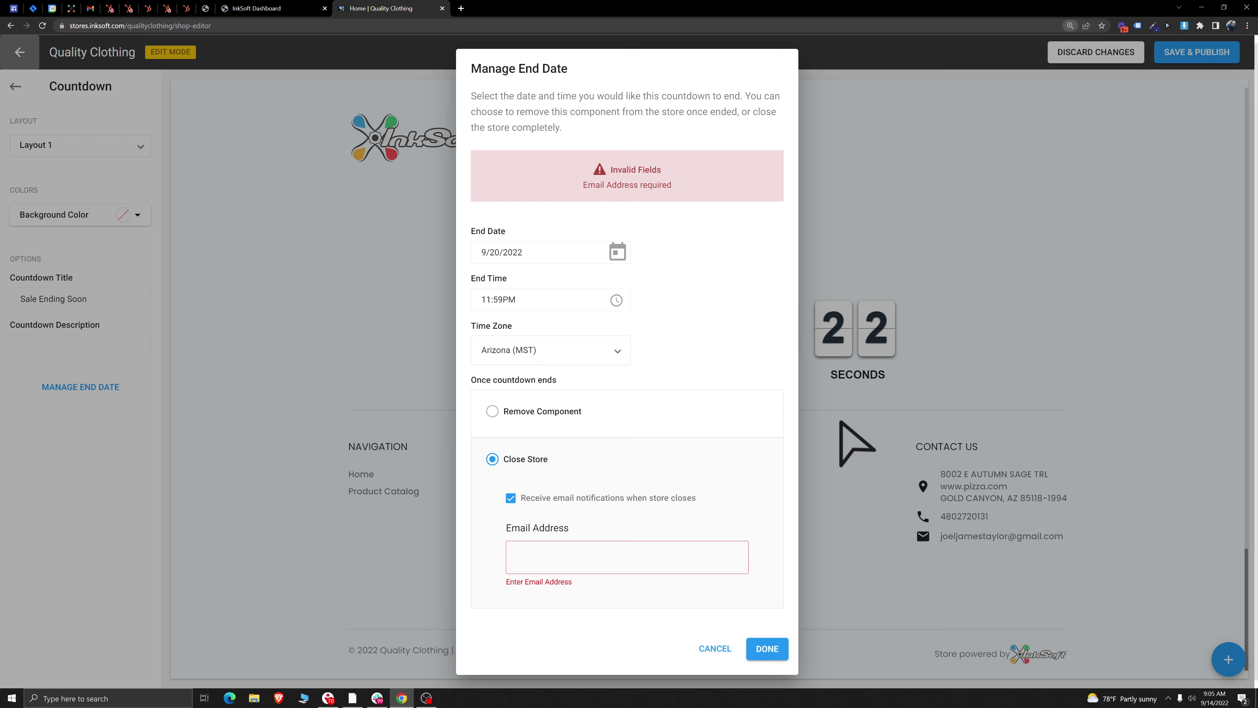
# Step: Cancel the end date changes and remove the Countdown component from the page
pyautogui.hotkey('ctrl', '+')
pyautogui.scroll(-2, 775, 501)
pyautogui.hotkey('ctrl', '-')
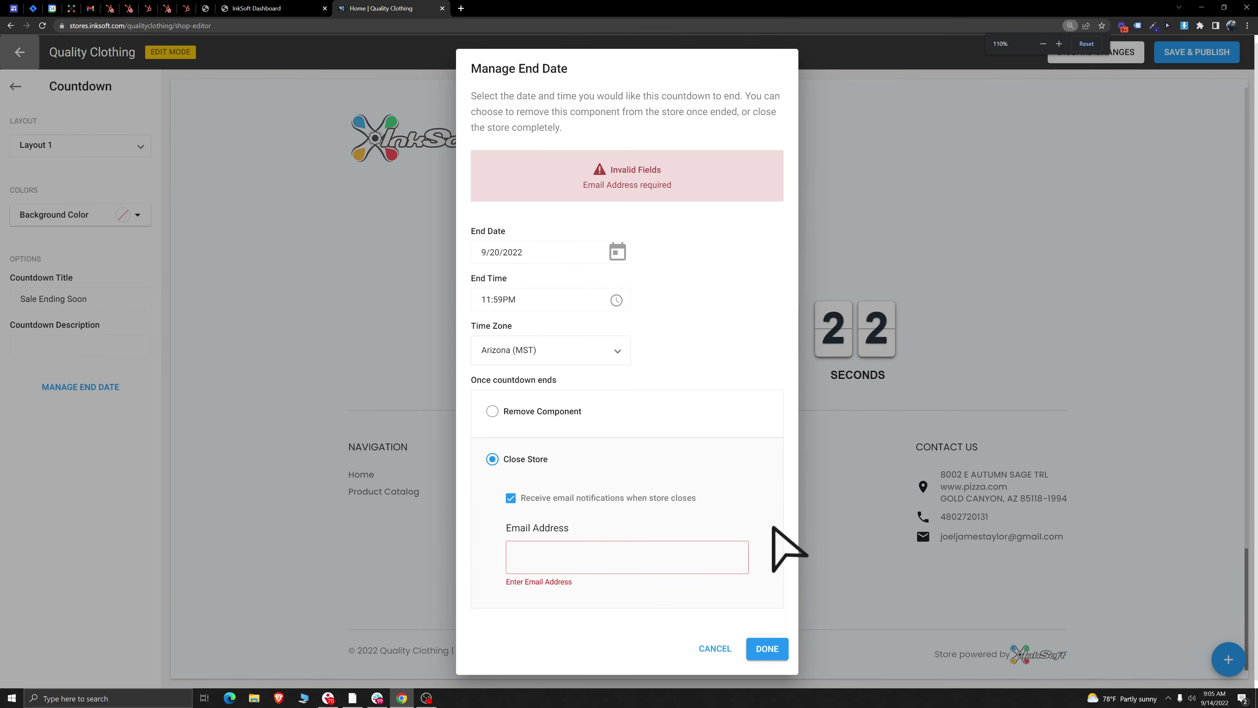
pyautogui.hotkey('ctrl', '-')
pyautogui.click(692, 619)
pyautogui.hotkey('ctrl', '+')
pyautogui.hotkey('ctrl', '+')
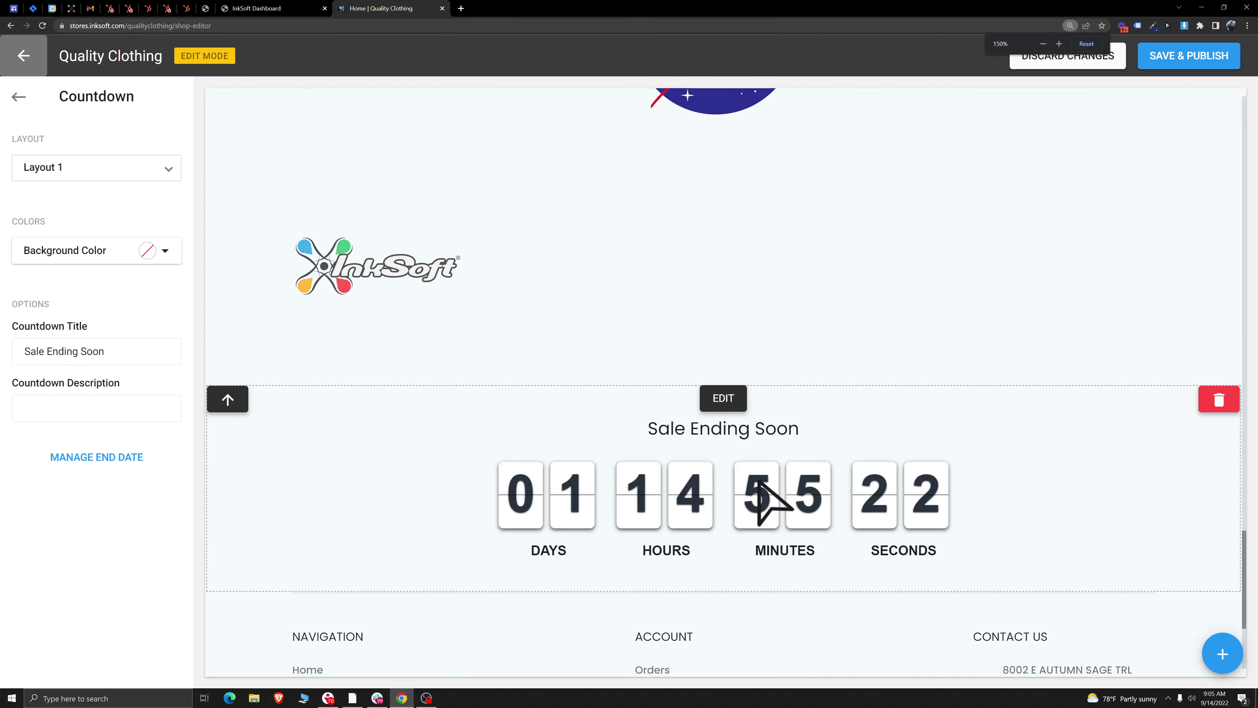
pyautogui.click(1220, 400)
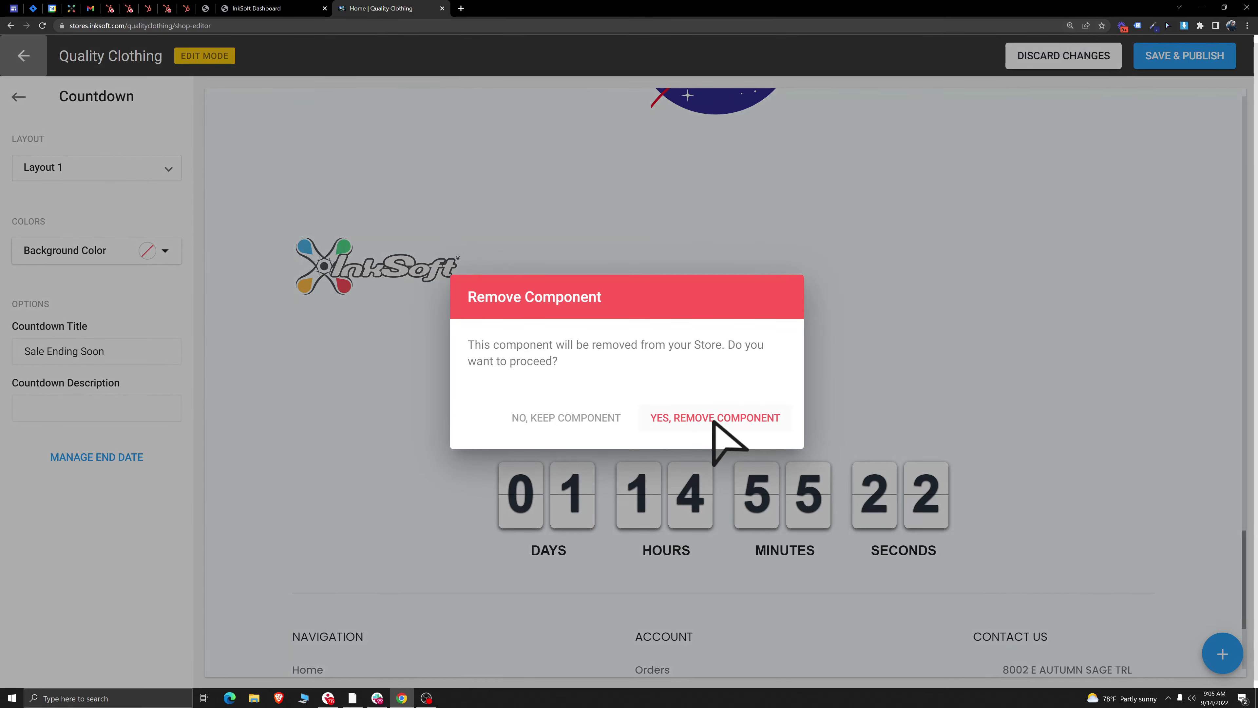
pyautogui.click(713, 421)
# Step: Add a Testimonial component with Layout 1 to the page
pyautogui.click(1222, 654)
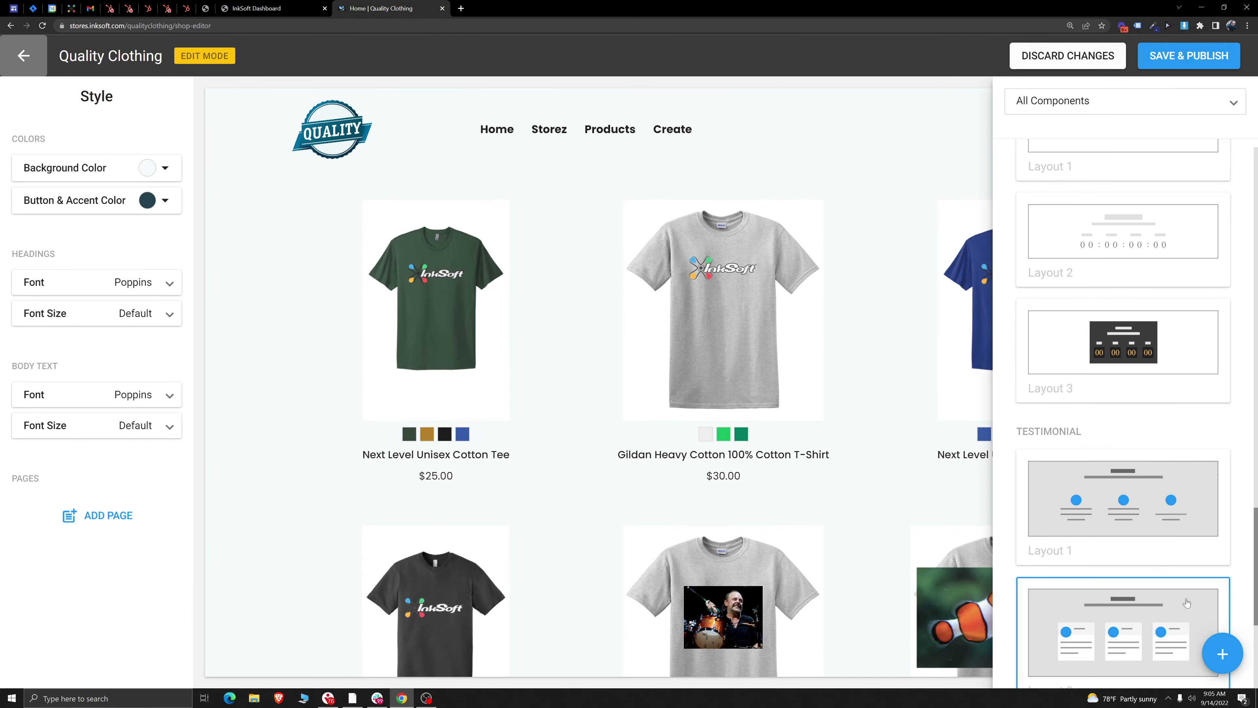
pyautogui.scroll(-3, 1088, 340)
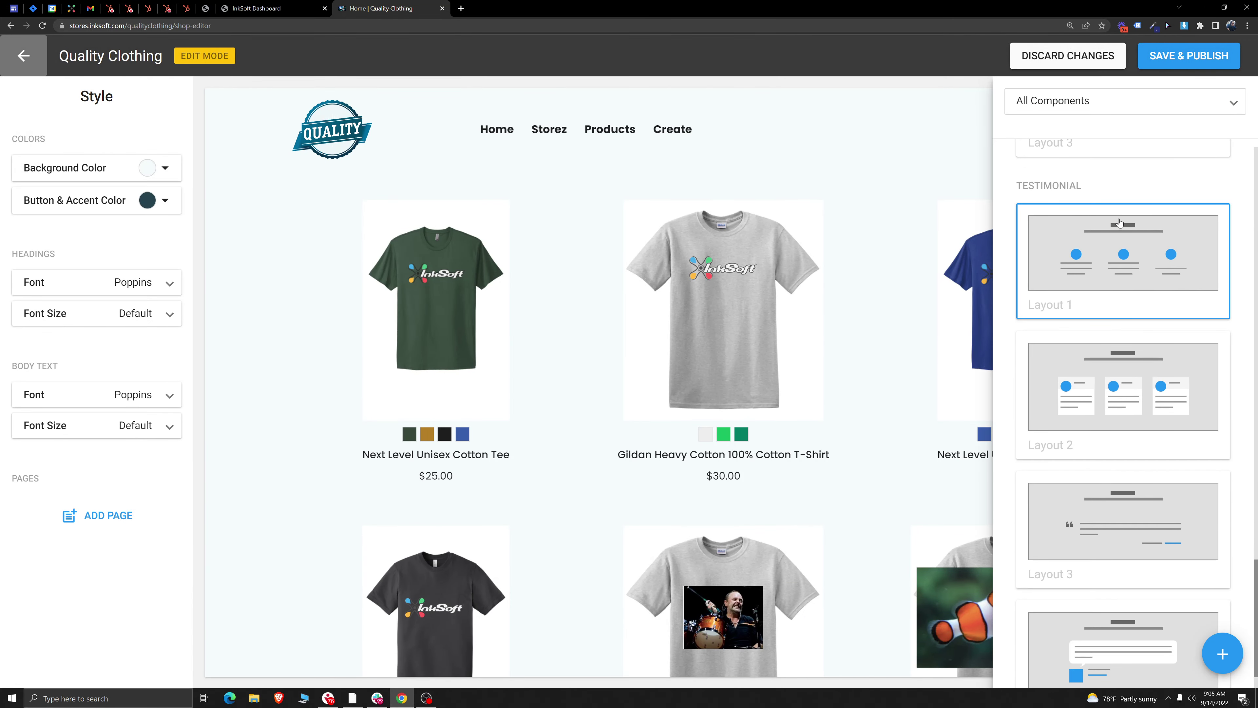
pyautogui.scroll(2, 1120, 224)
pyautogui.scroll(-3, 1119, 223)
pyautogui.click(1090, 253)
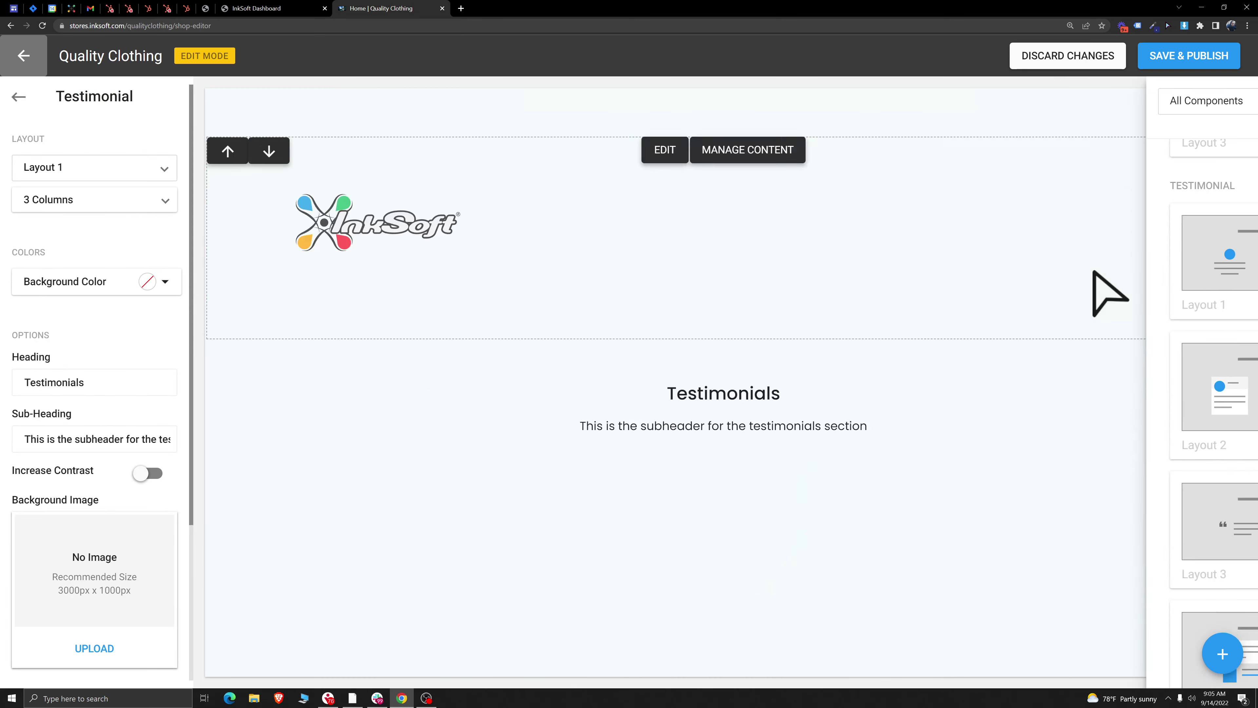
# Step: Change the testimonial section's heading to "Hello"
pyautogui.doubleClick(109, 382)
pyautogui.press('BackSpace')
pyautogui.write('Hello')
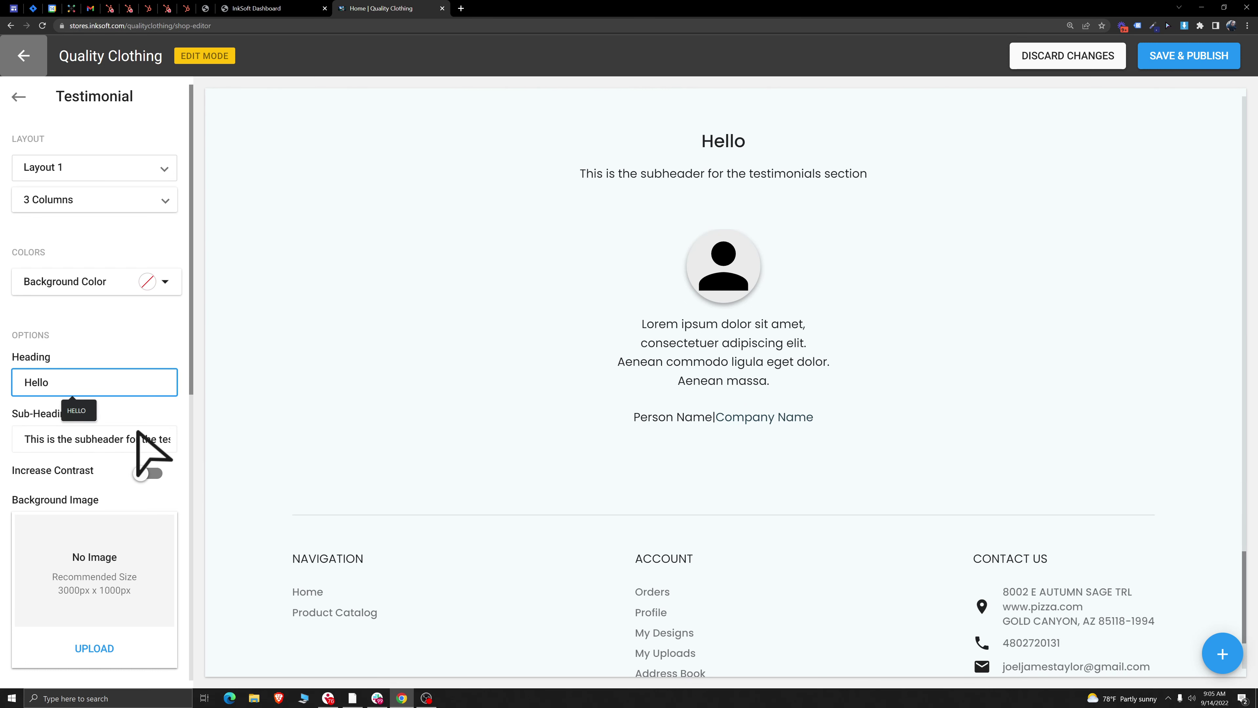
# Step: Set the testimonial section's background color to a muted red, RGB 173, 79, 79
pyautogui.click(121, 285)
pyautogui.click(103, 427)
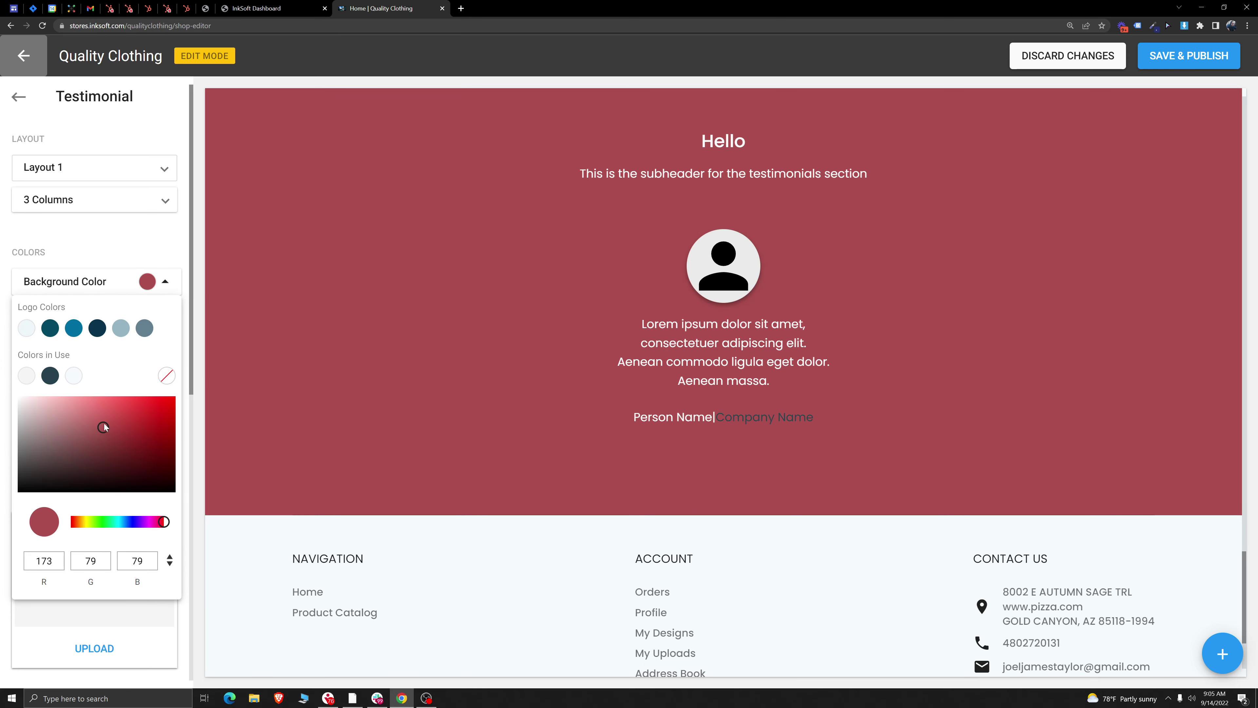
pyautogui.click(137, 258)
# Step: Replace the first testimonial's quote with "Review"
pyautogui.scroll(-3, 63, 513)
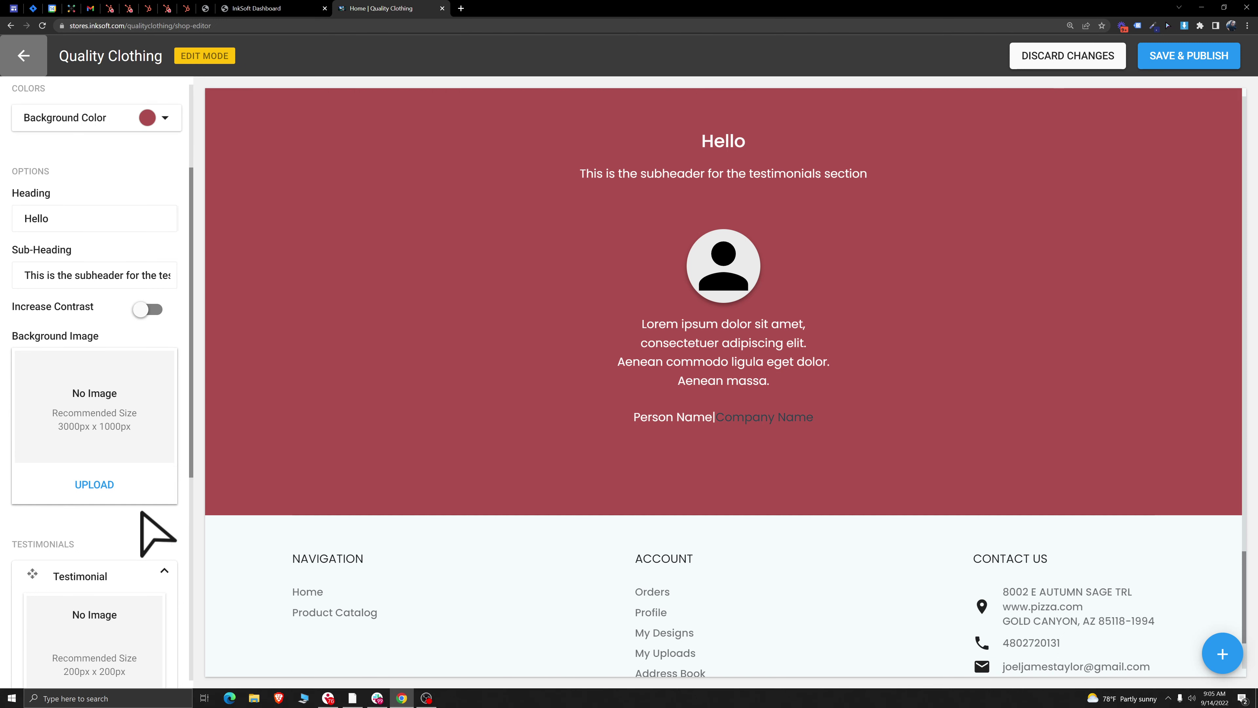
pyautogui.moveTo(135, 436); pyautogui.dragTo(43, 442)
pyautogui.click(66, 440)
pyautogui.scroll(-3, 74, 459)
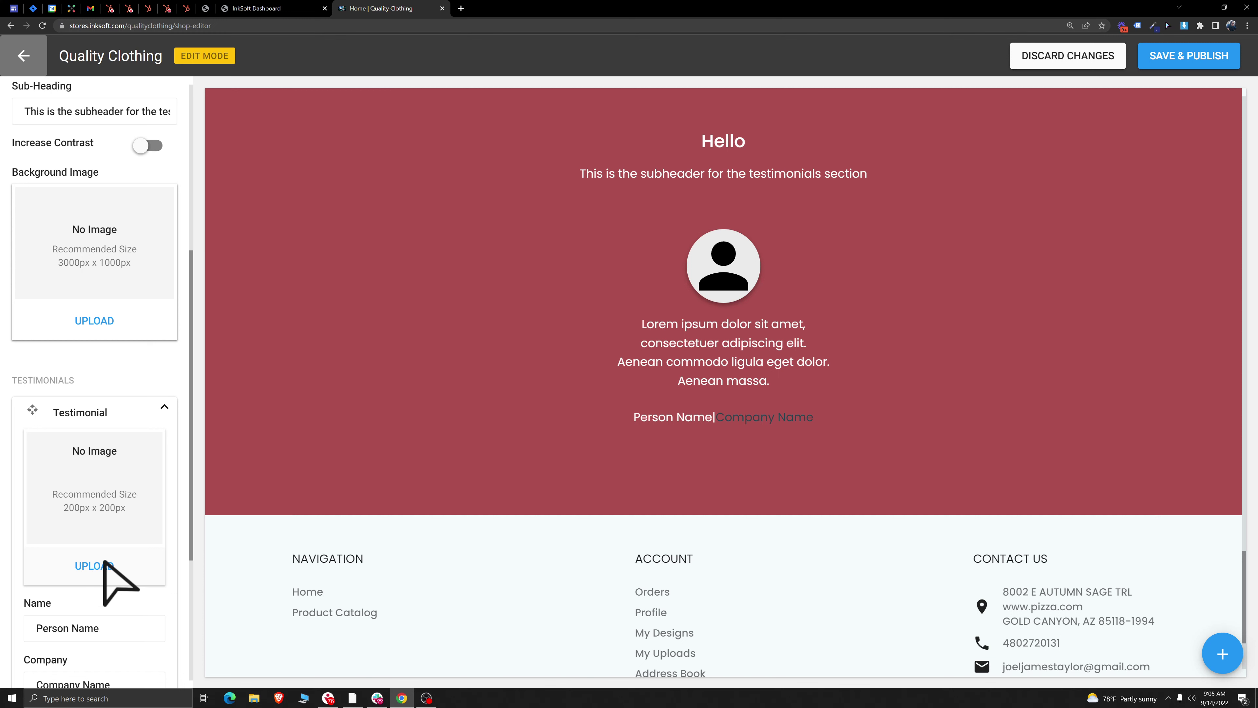
pyautogui.scroll(-4, 105, 562)
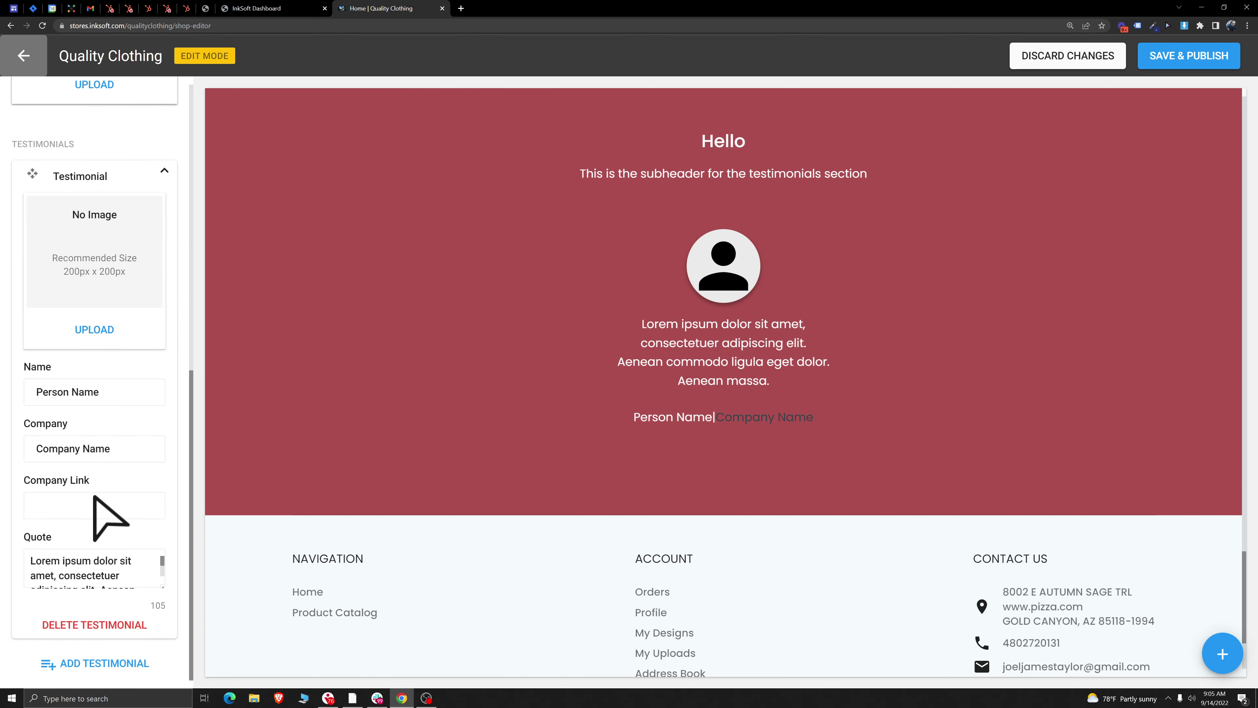
pyautogui.tripleClick(64, 569)
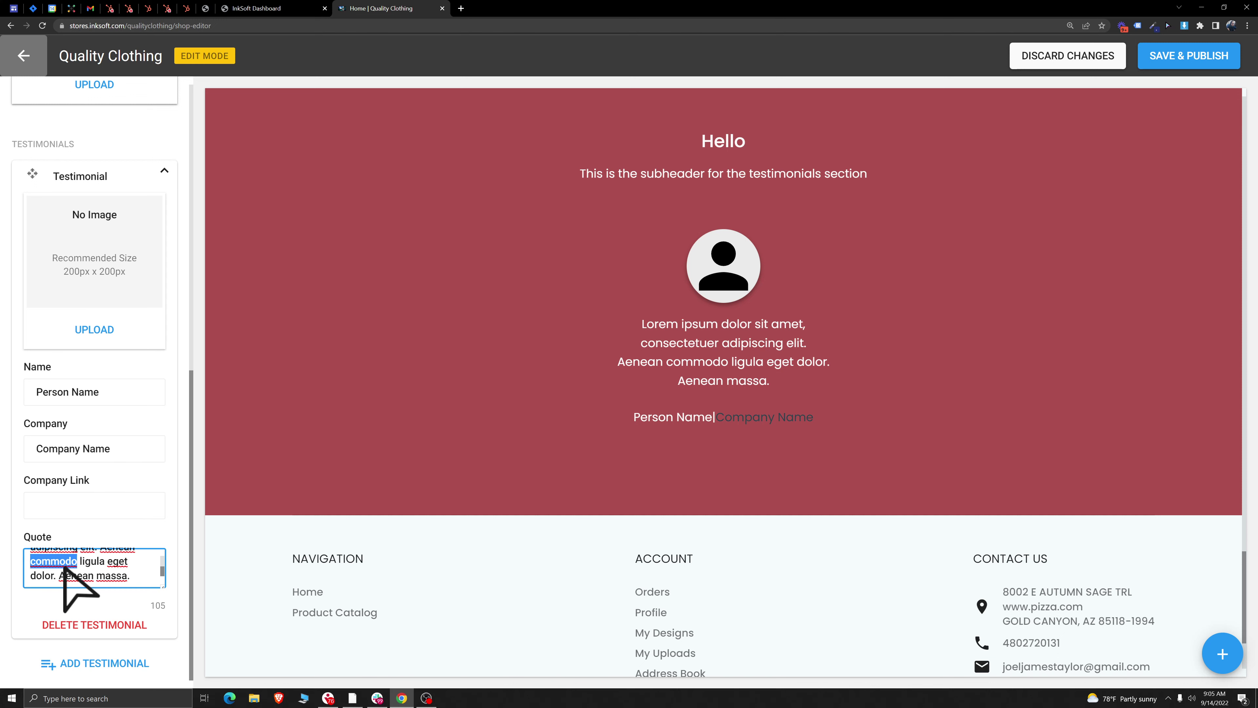
pyautogui.press('BackSpace')
pyautogui.write('Review')
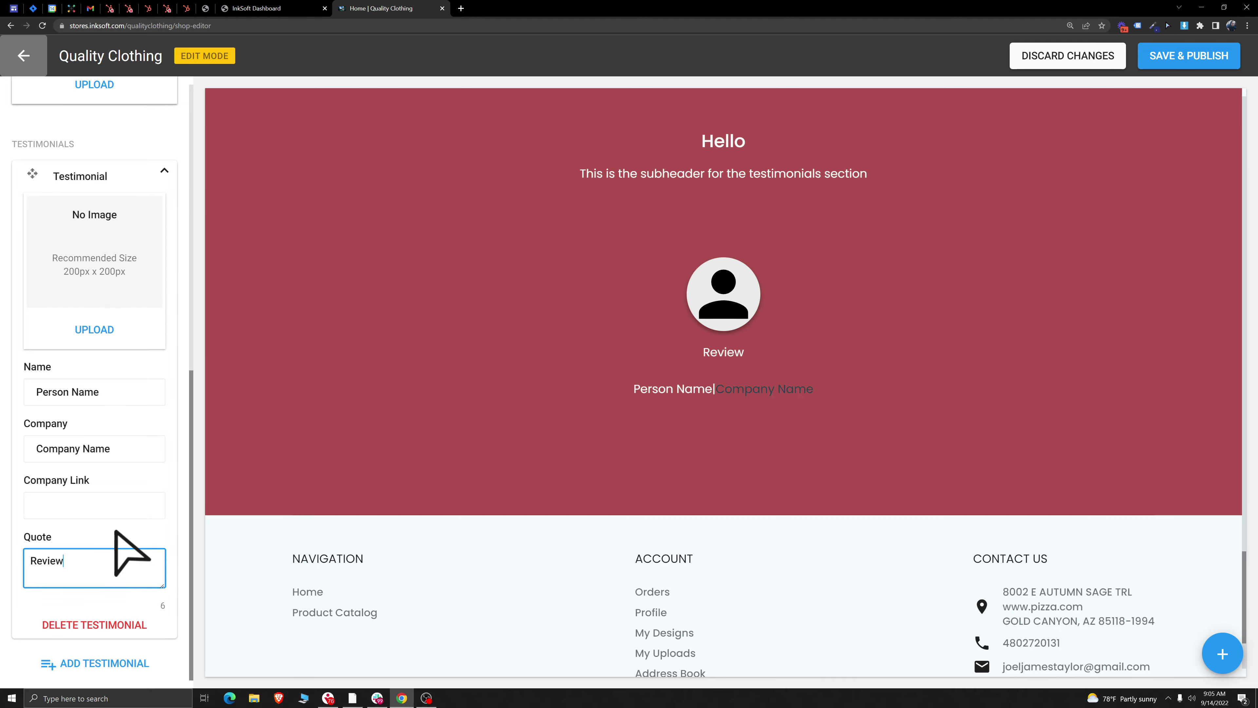
# Step: Add three more testimonials with default content to the testimonial section
pyautogui.click(108, 673)
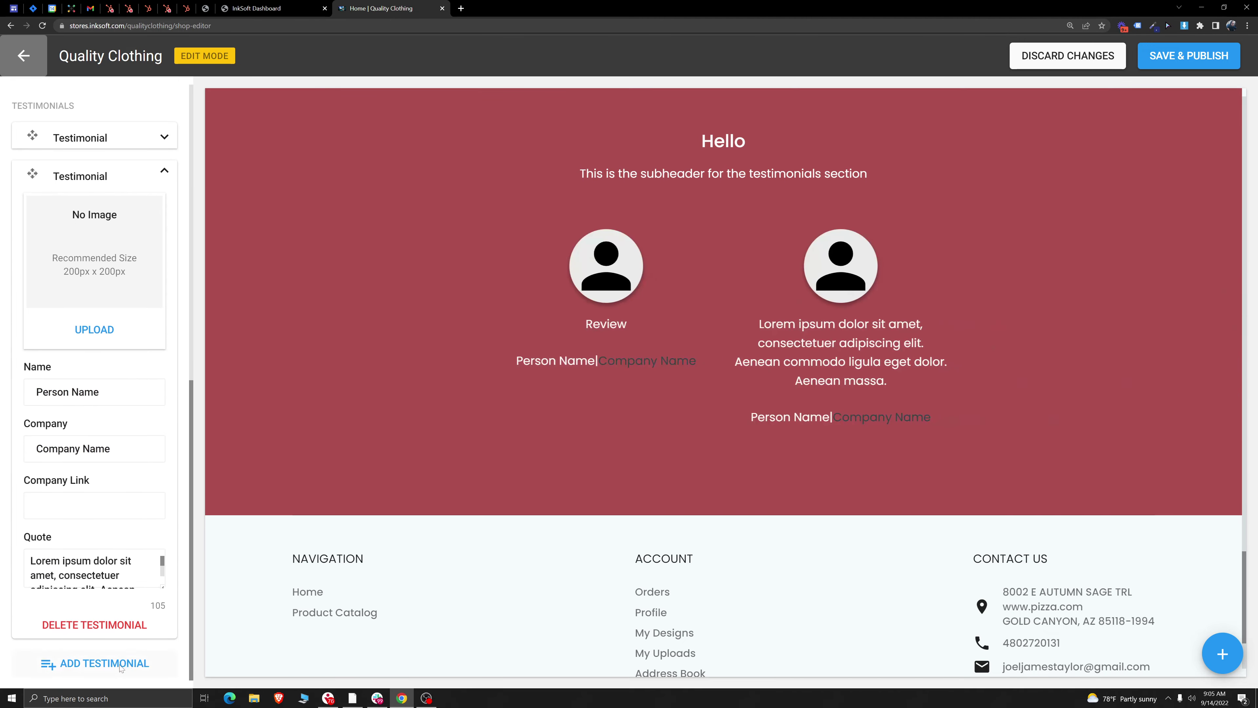
pyautogui.click(120, 665)
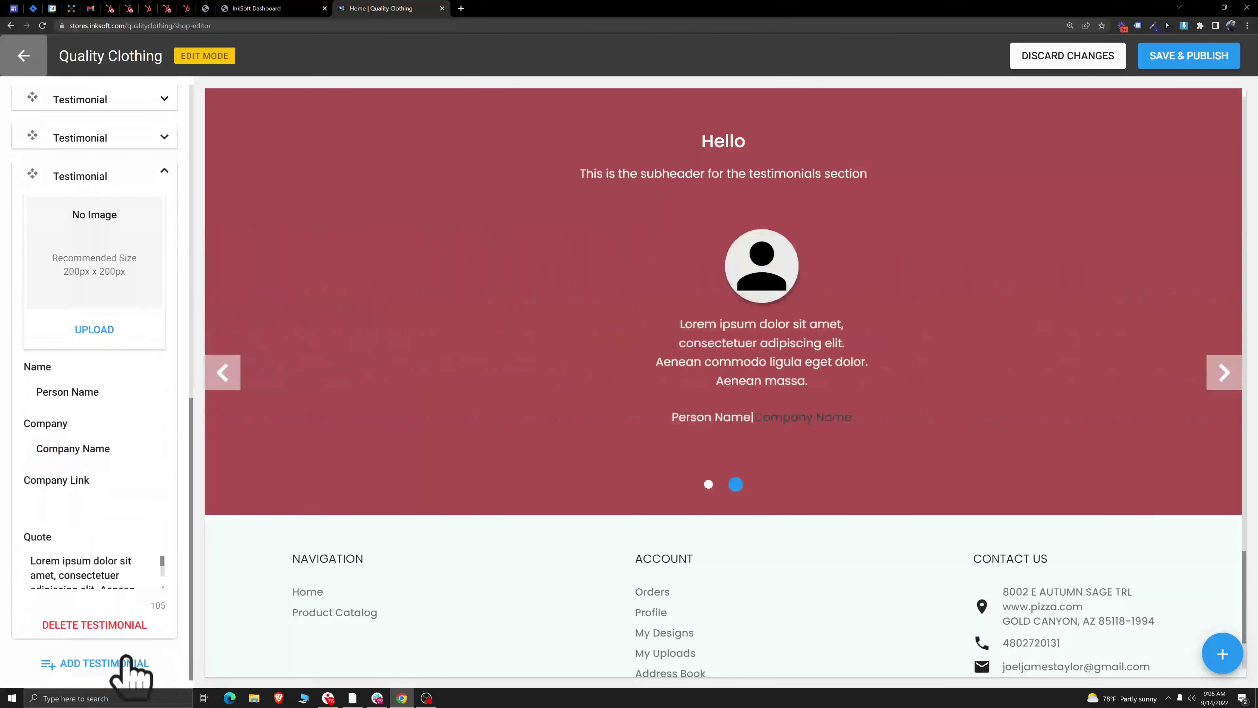
pyautogui.click(119, 664)
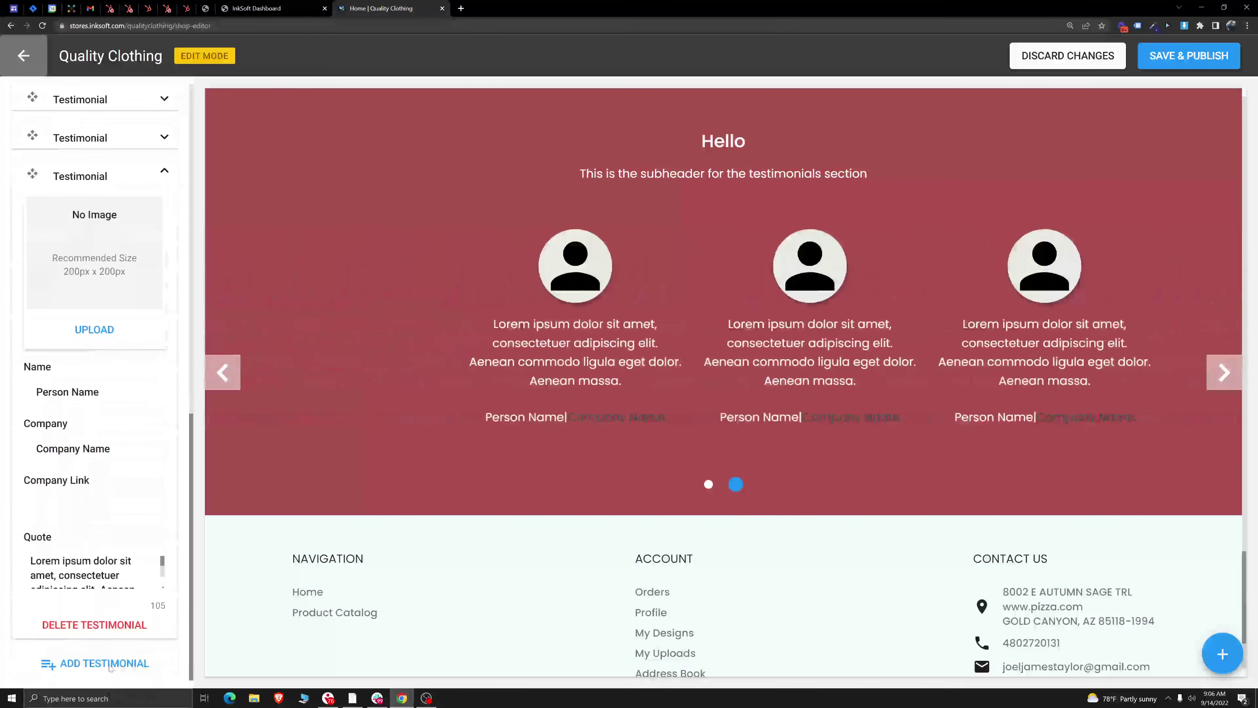
pyautogui.moveTo(634, 374)
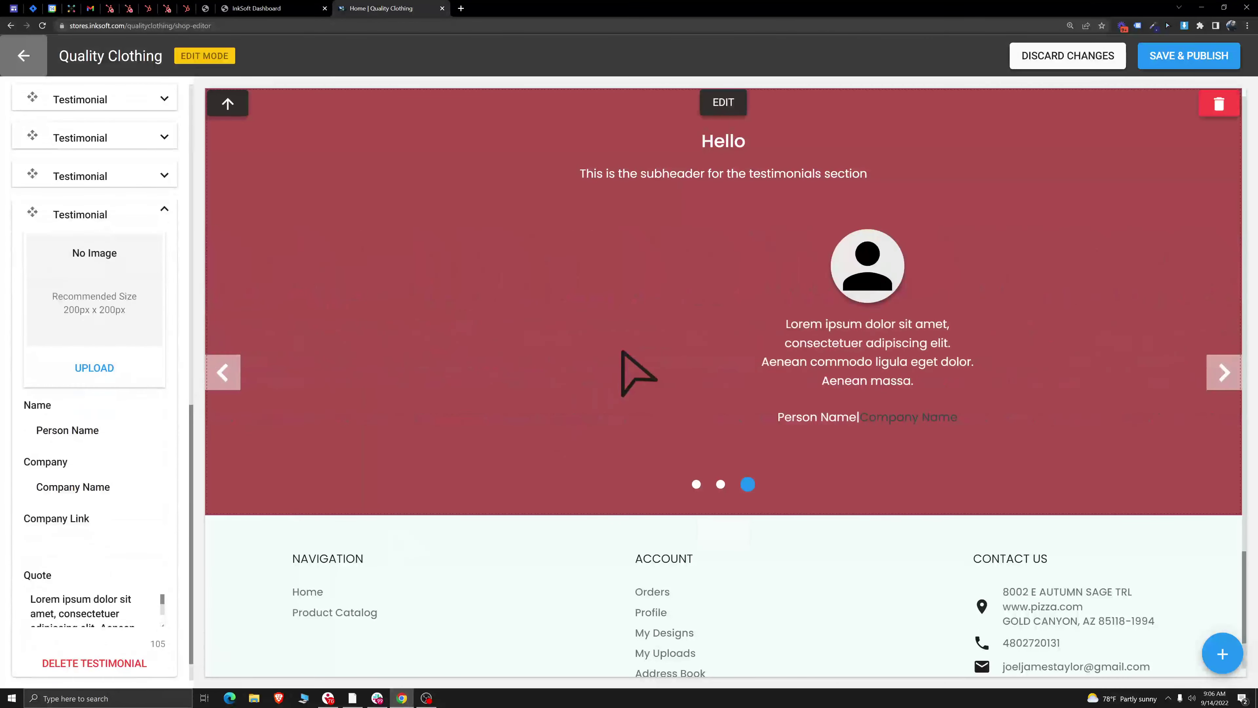
# Step: Delete the testimonial section from the home page and publish the page changes
pyautogui.click(1216, 103)
pyautogui.click(701, 416)
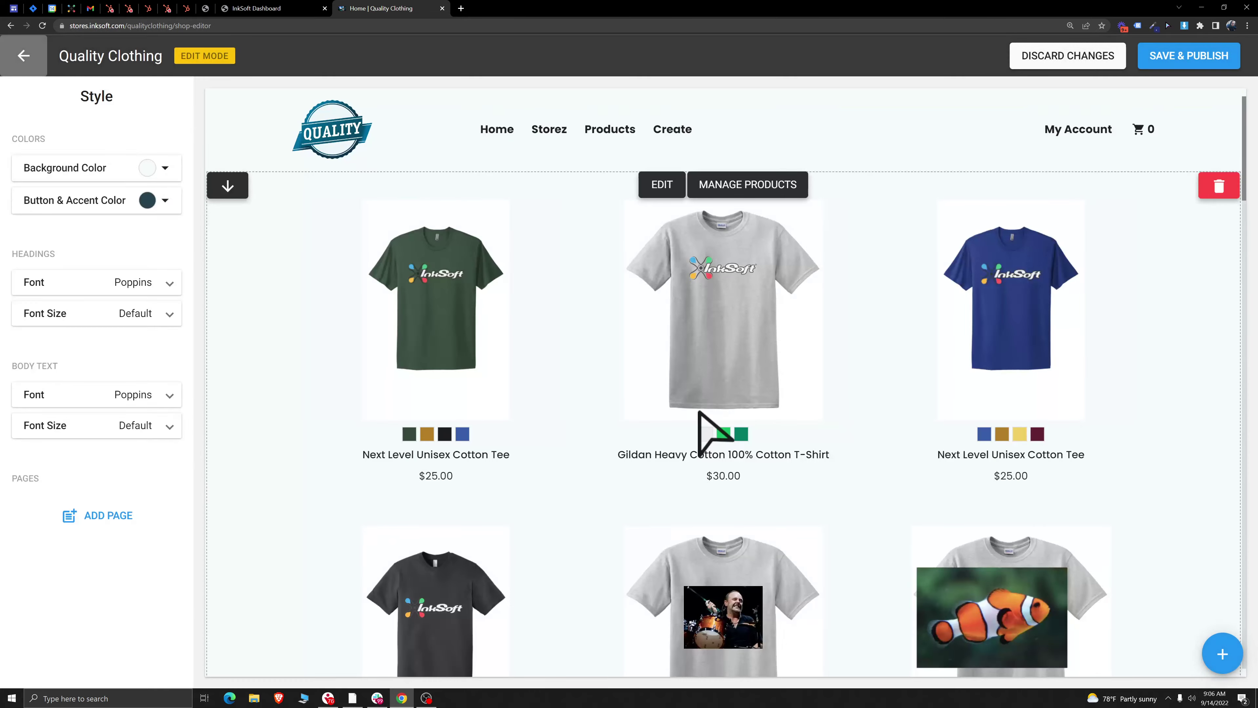
pyautogui.click(31, 55)
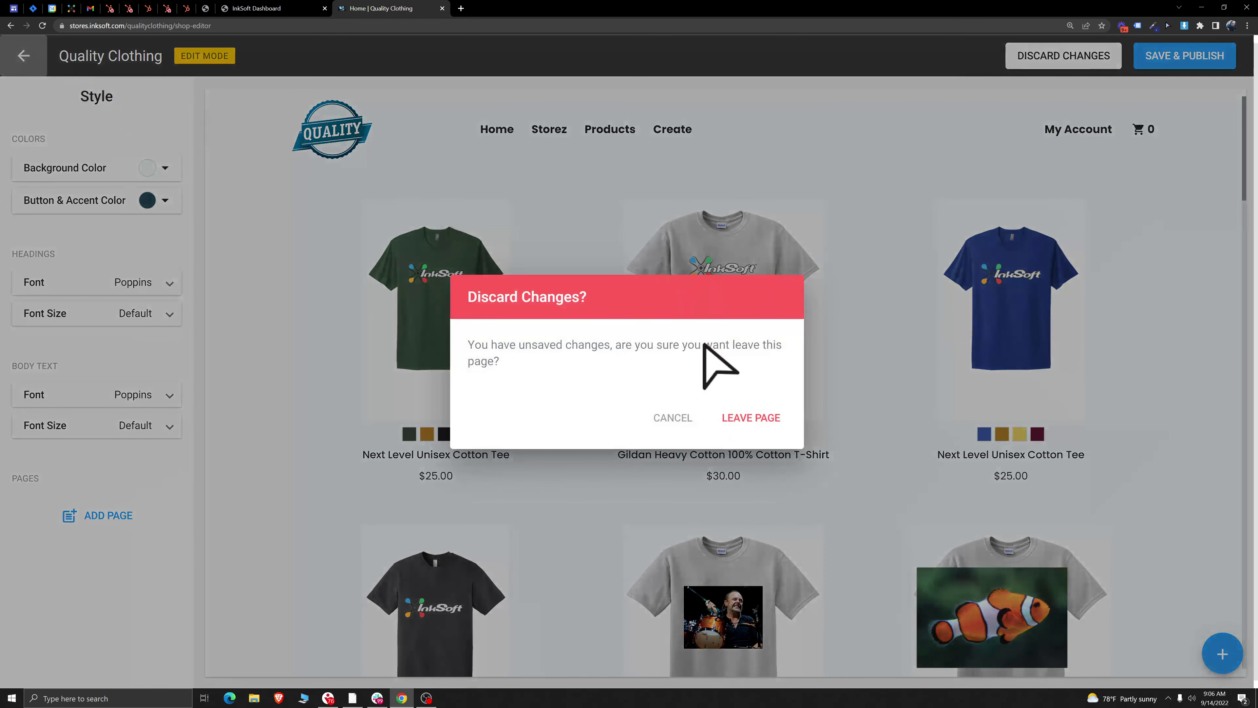
pyautogui.click(669, 419)
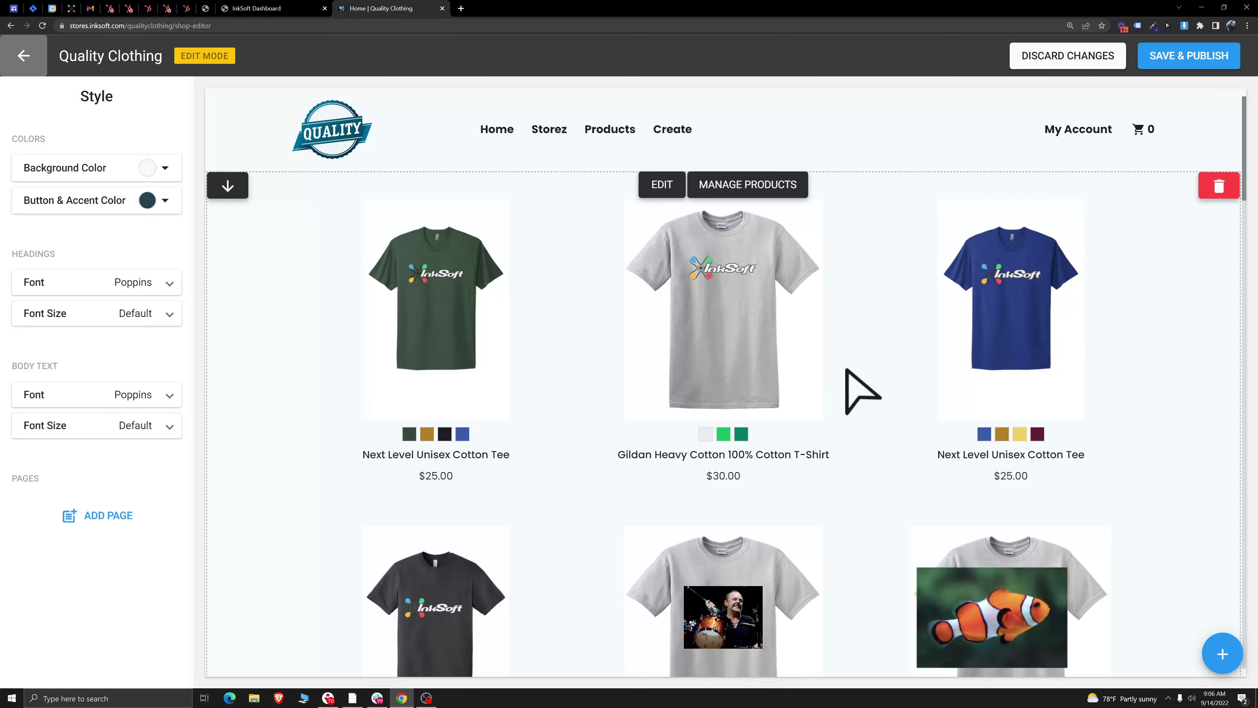
pyautogui.click(1198, 58)
# Step: Switch to the FlavorTown store and open the Designer page of its store settings
pyautogui.click(330, 57)
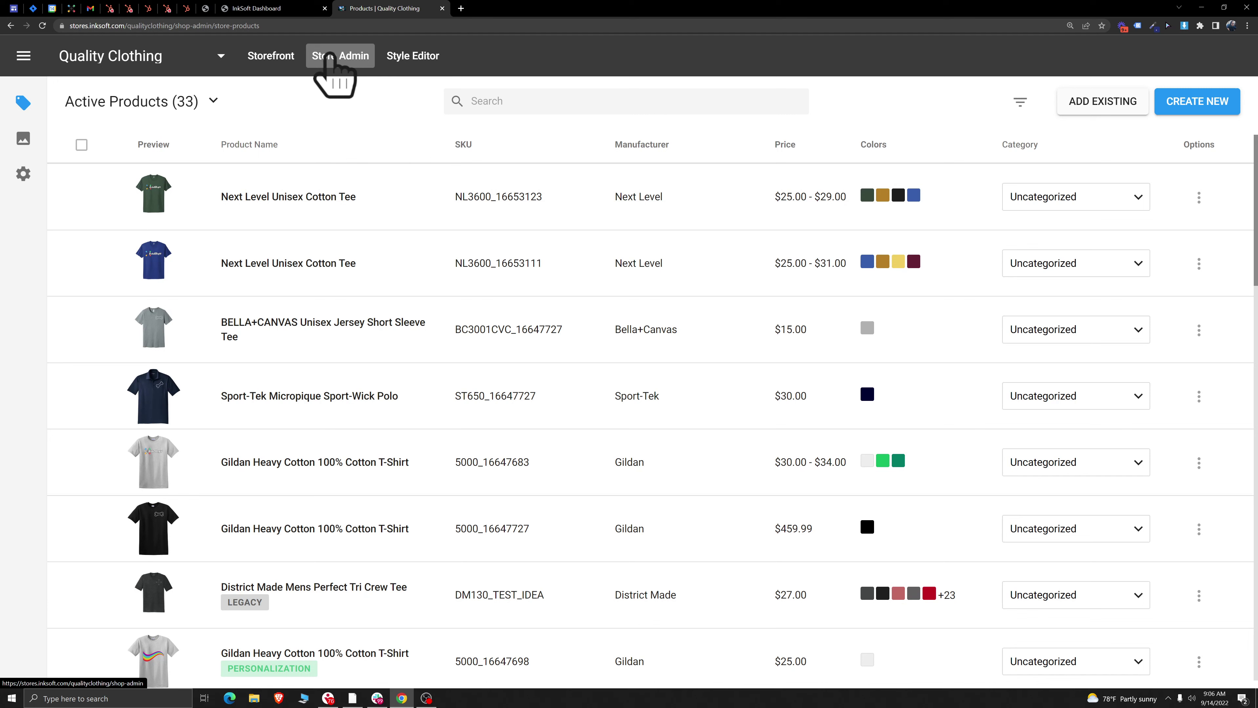
pyautogui.click(23, 173)
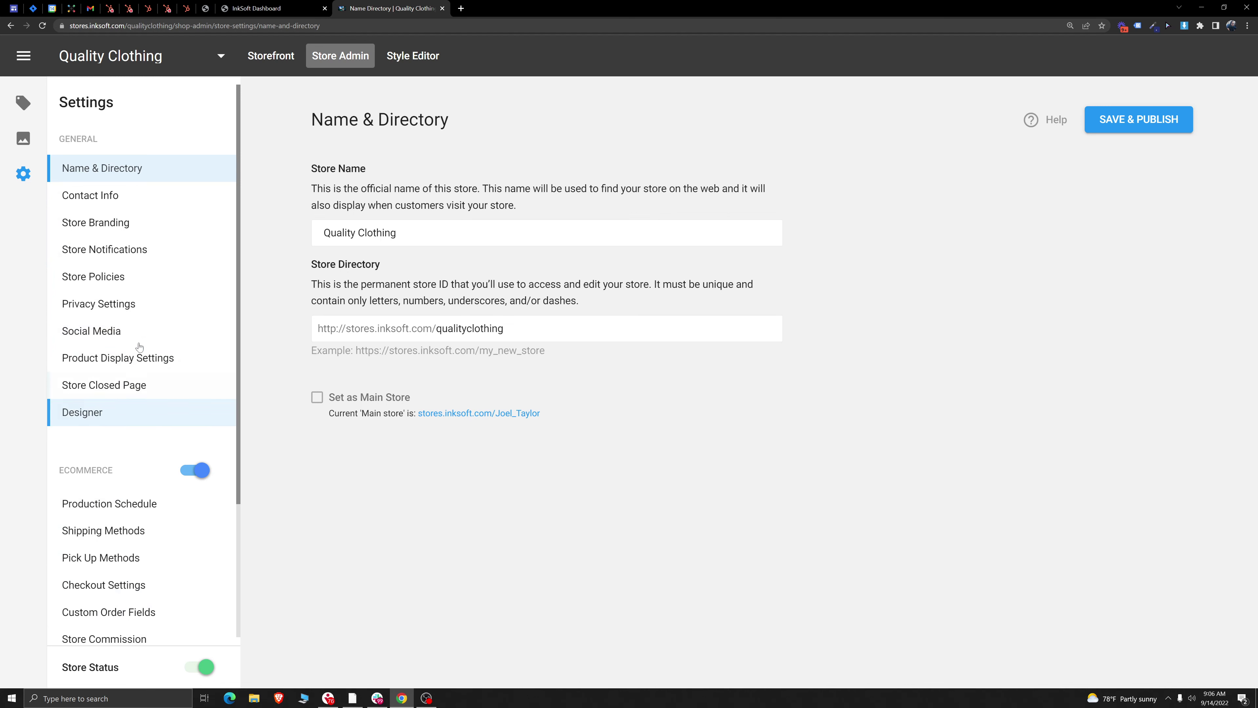
pyautogui.click(173, 56)
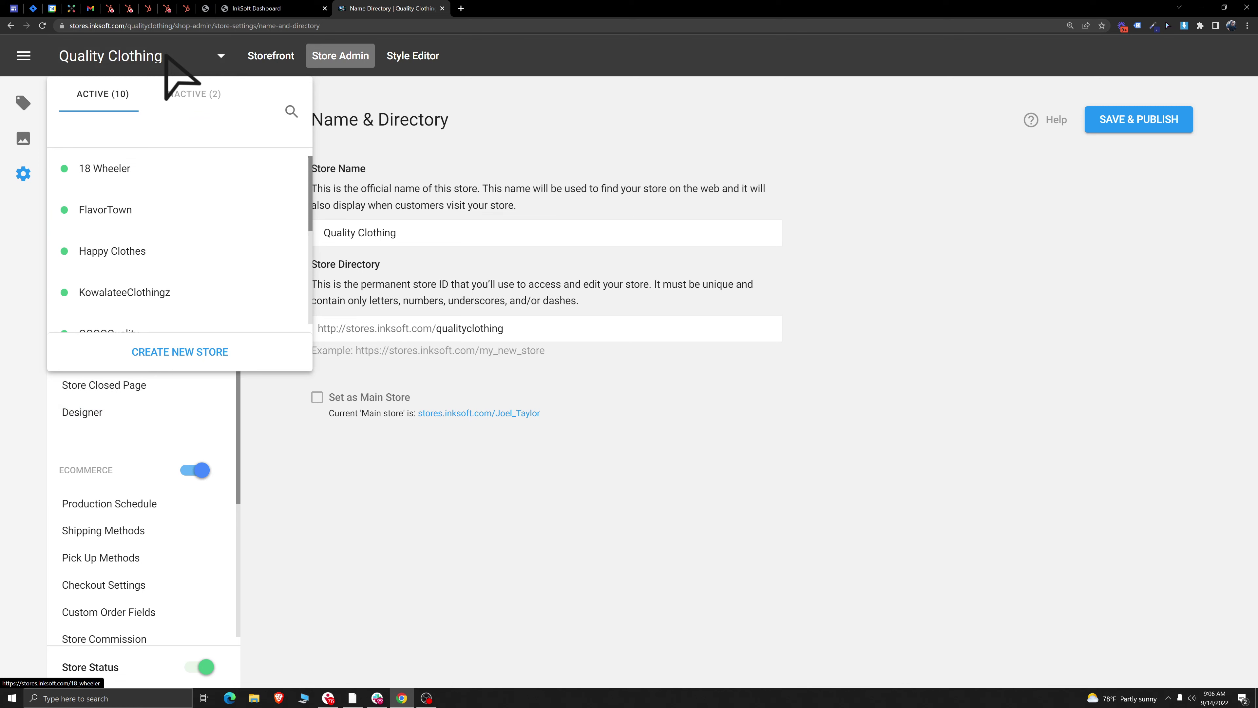
pyautogui.click(111, 209)
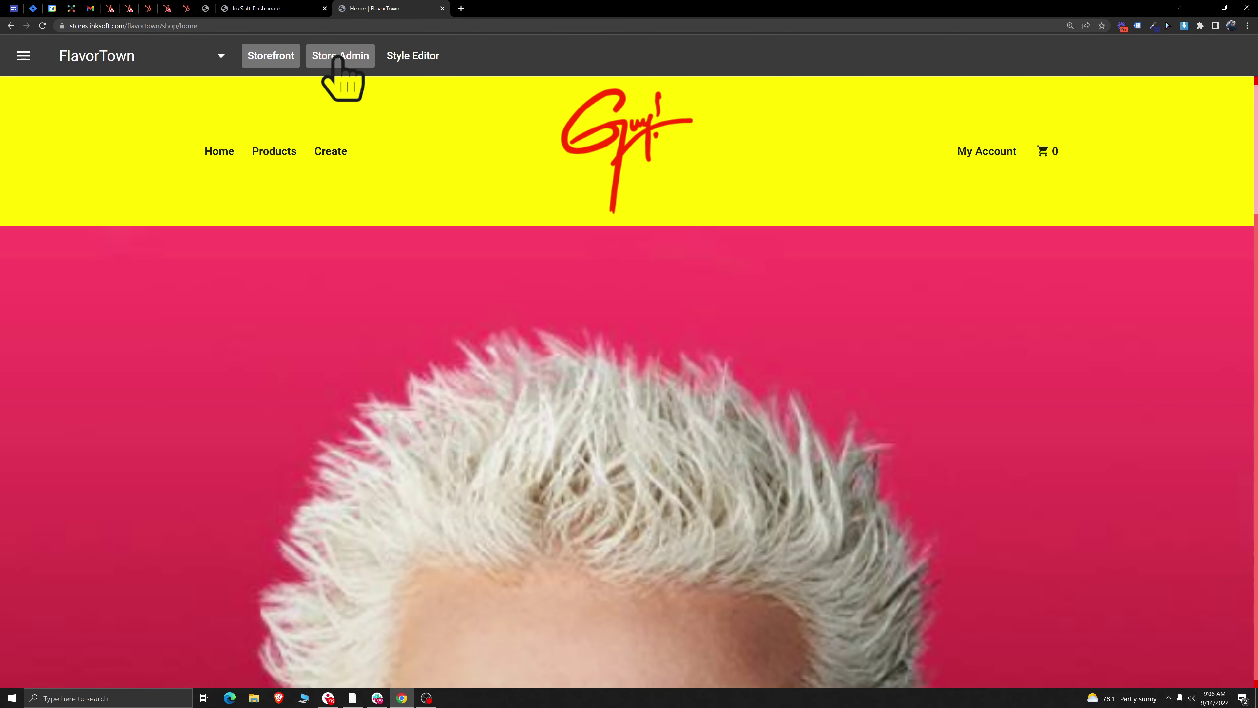
pyautogui.click(341, 58)
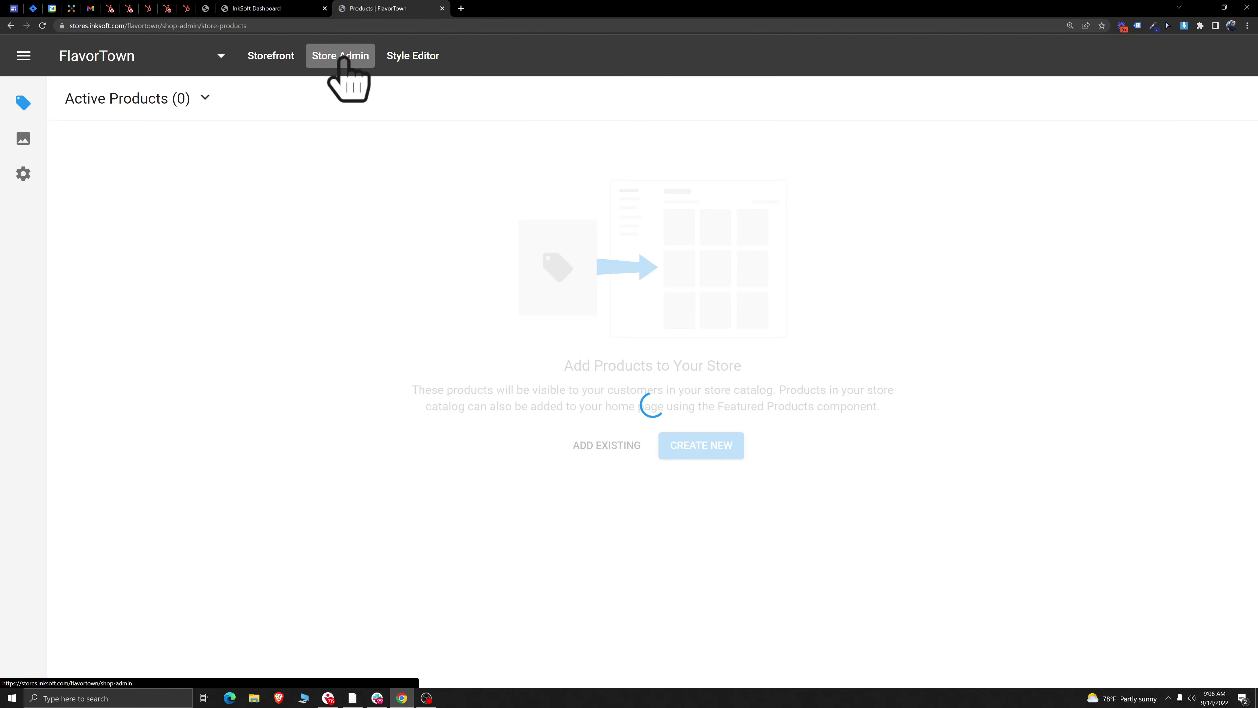
pyautogui.click(23, 173)
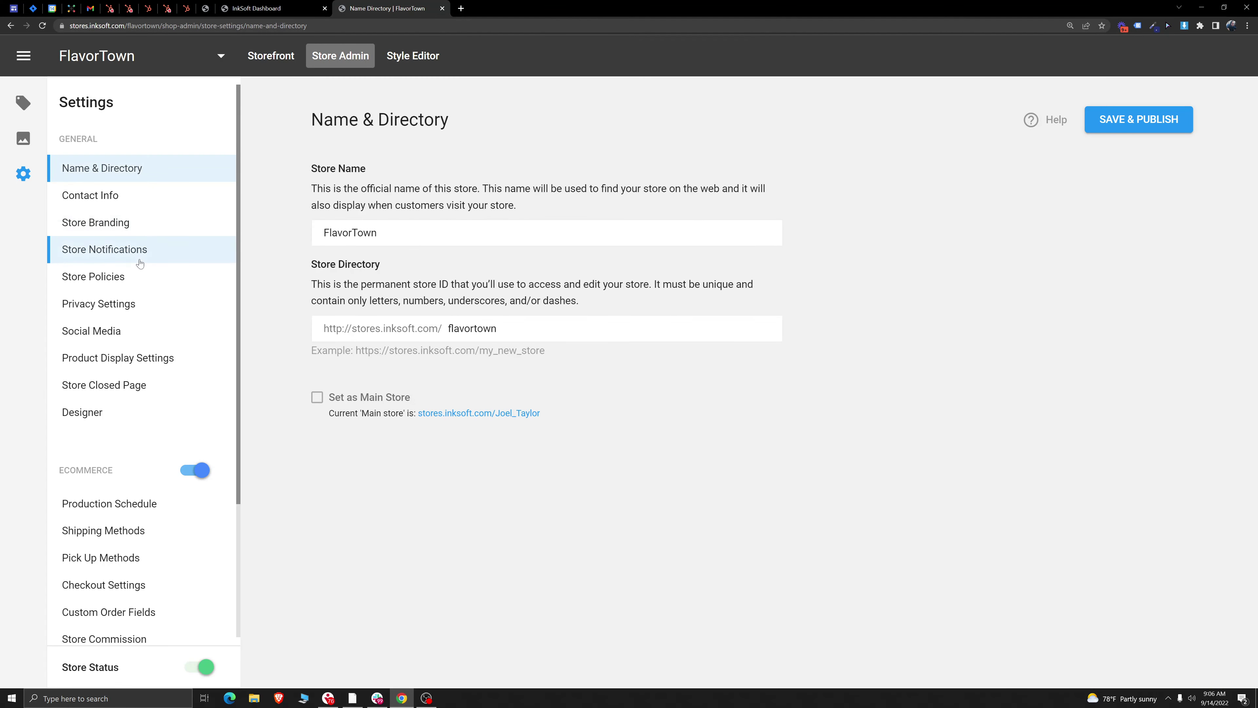
pyautogui.scroll(-3, 92, 259)
pyautogui.click(85, 250)
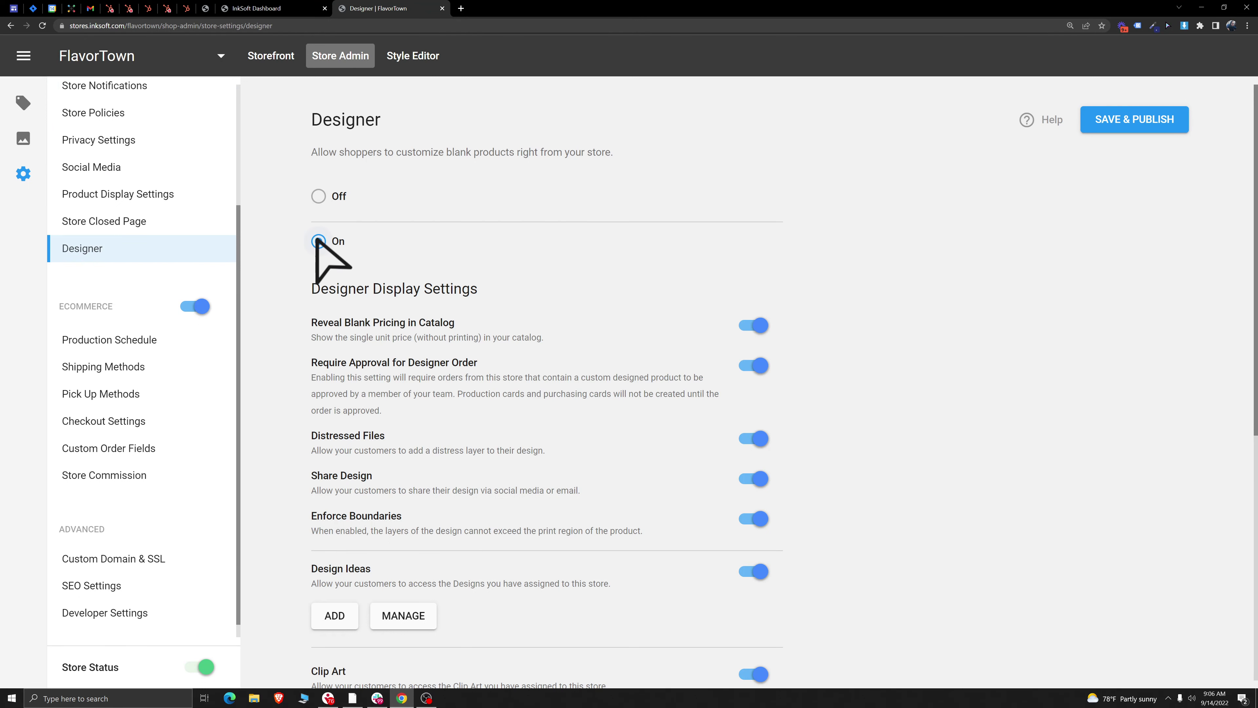
# Step: Turn Require Approval for Designer Order off and back on in the designer display settings
pyautogui.scroll(-2, 537, 220)
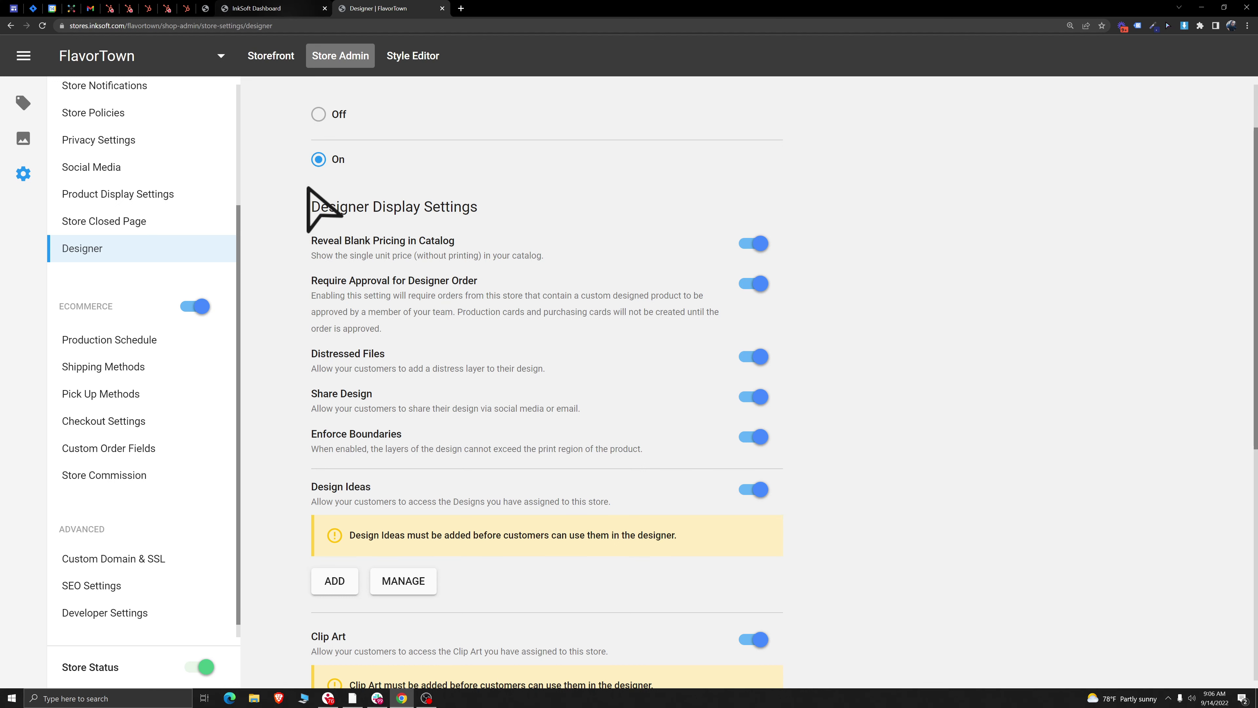
pyautogui.moveTo(477, 280); pyautogui.dragTo(400, 286)
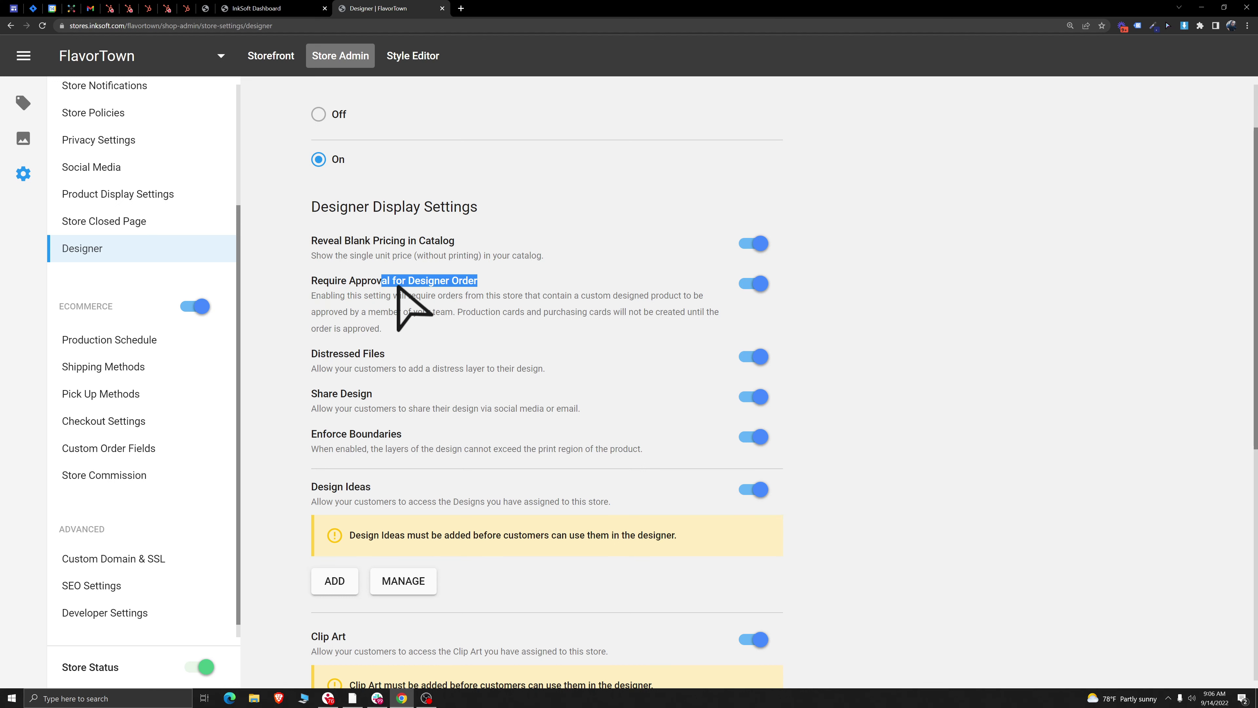
pyautogui.click(507, 285)
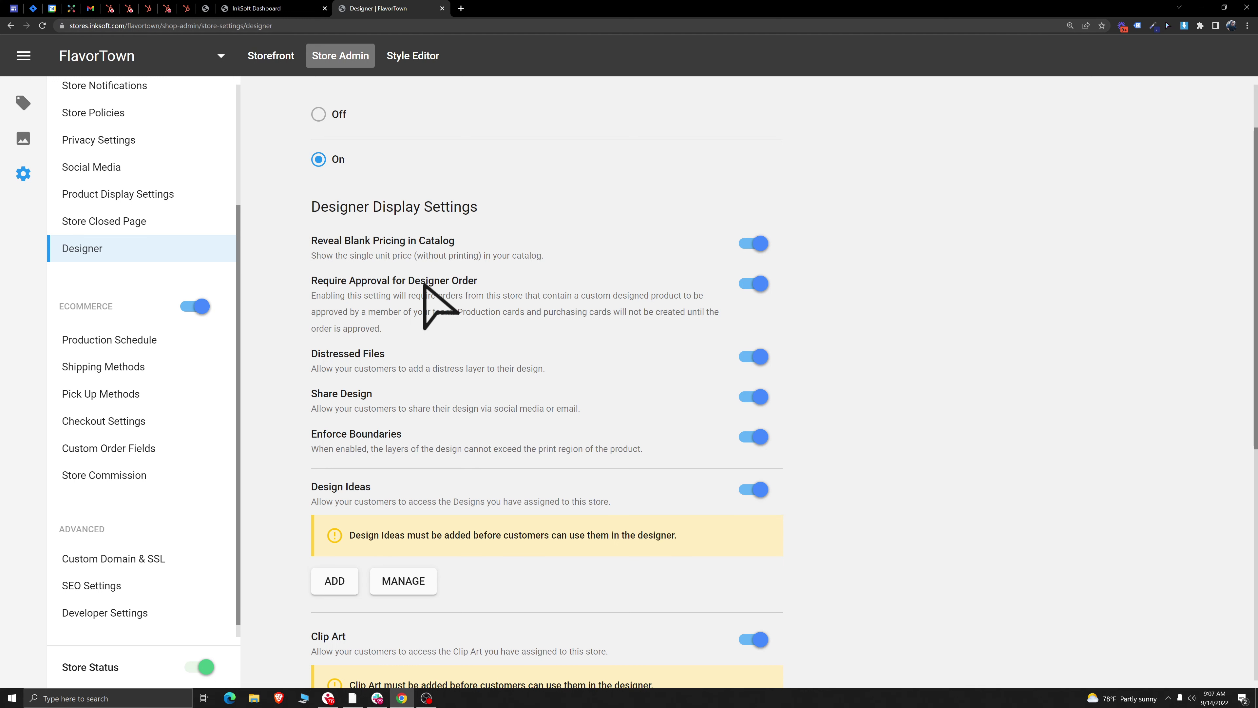
pyautogui.click(753, 283)
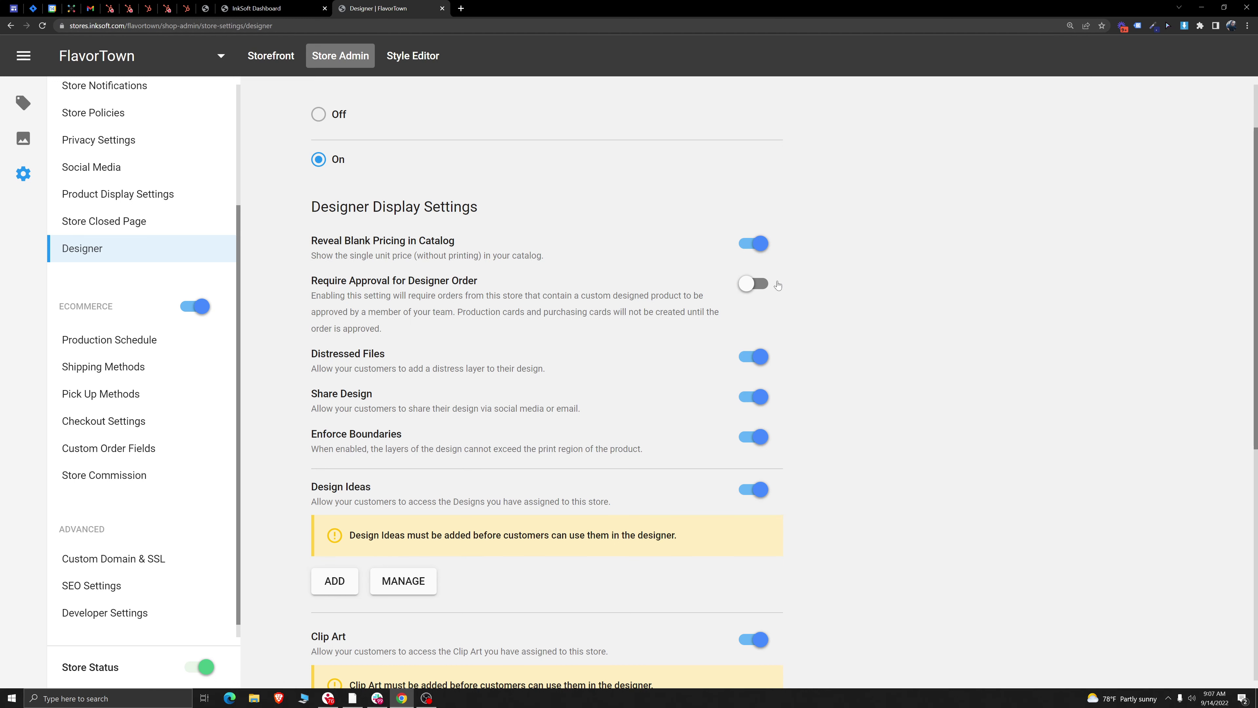
pyautogui.click(760, 284)
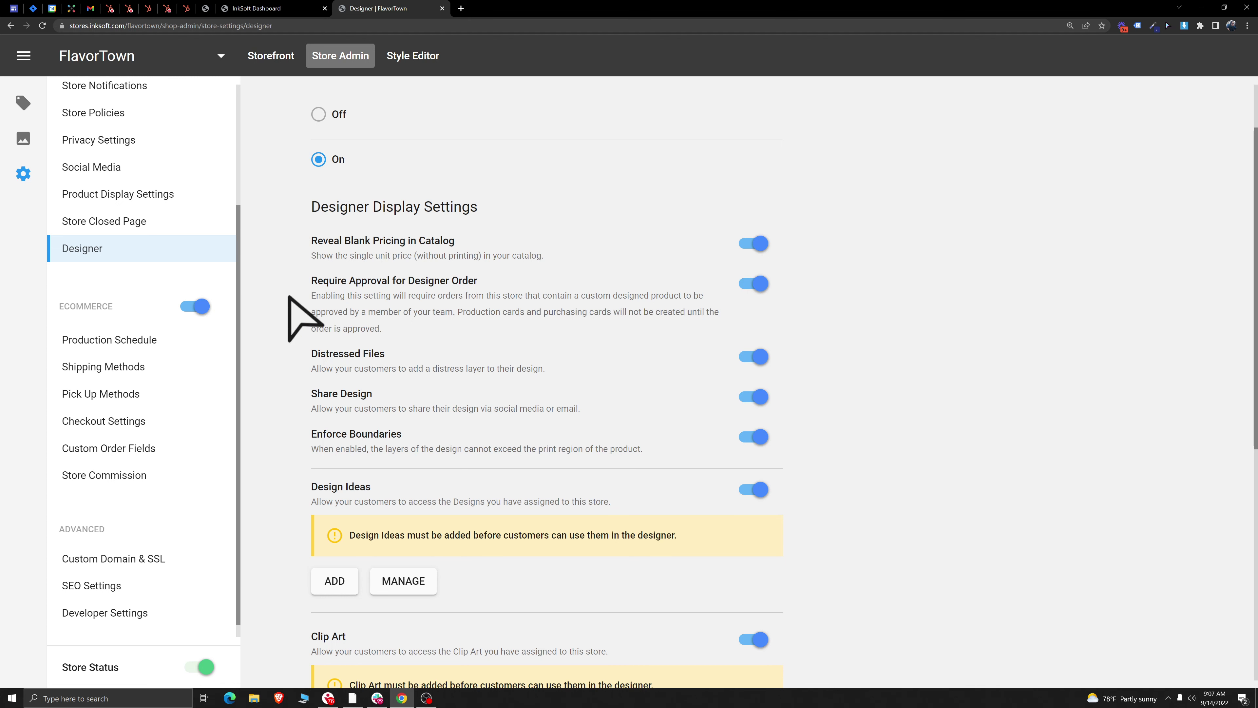
# Step: Start adding design ideas to the designer, choosing Quality Clothing as the source store
pyautogui.scroll(-3, 530, 342)
pyautogui.tripleClick(326, 327)
pyautogui.click(460, 322)
pyautogui.tripleClick(318, 475)
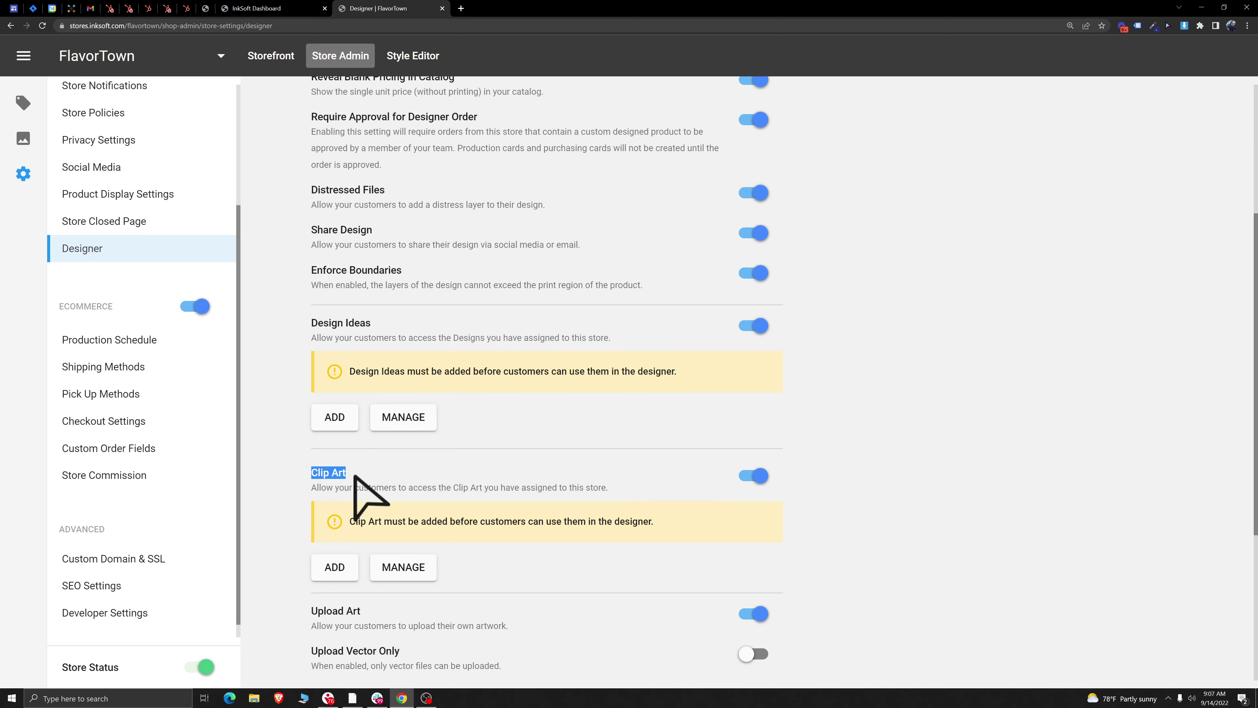
pyautogui.click(411, 497)
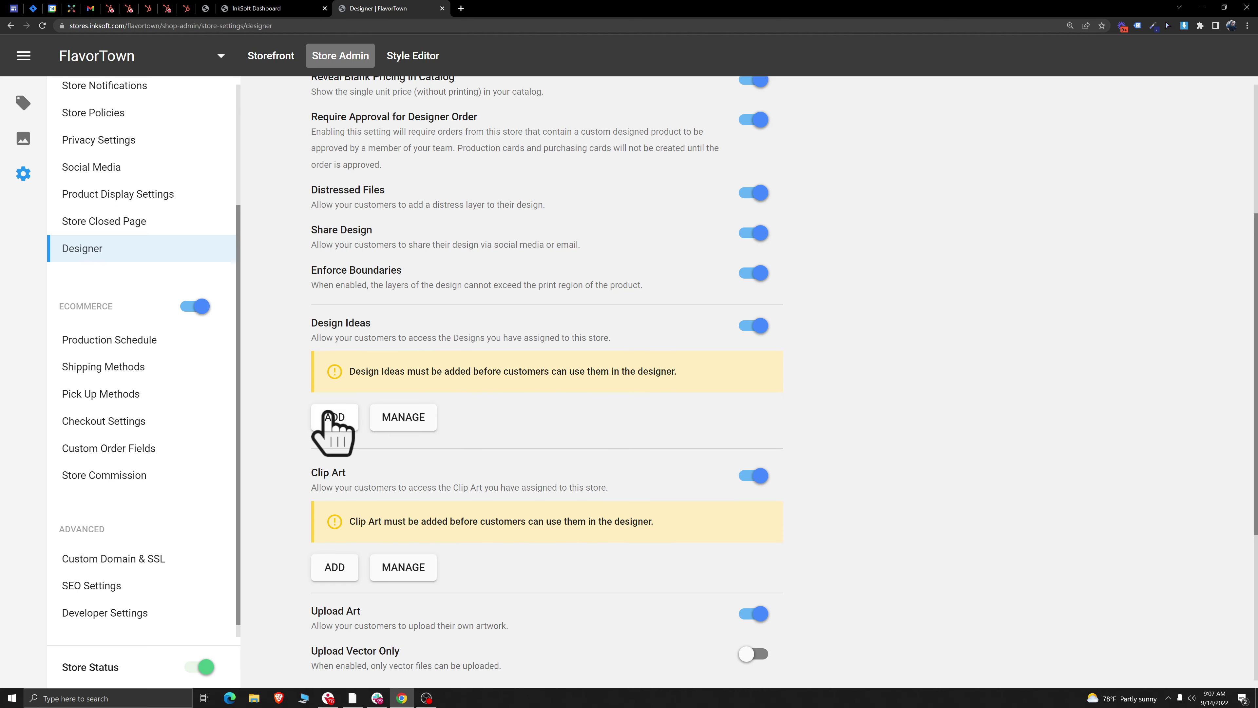
pyautogui.click(335, 417)
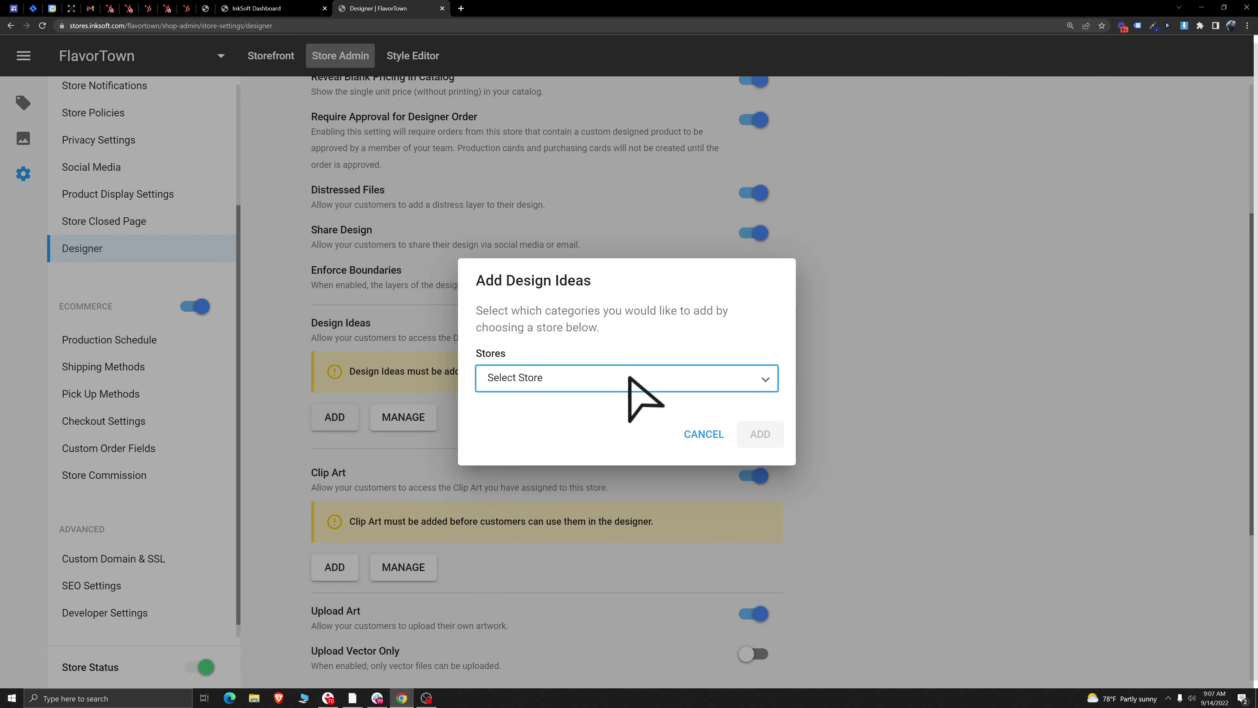
pyautogui.click(629, 378)
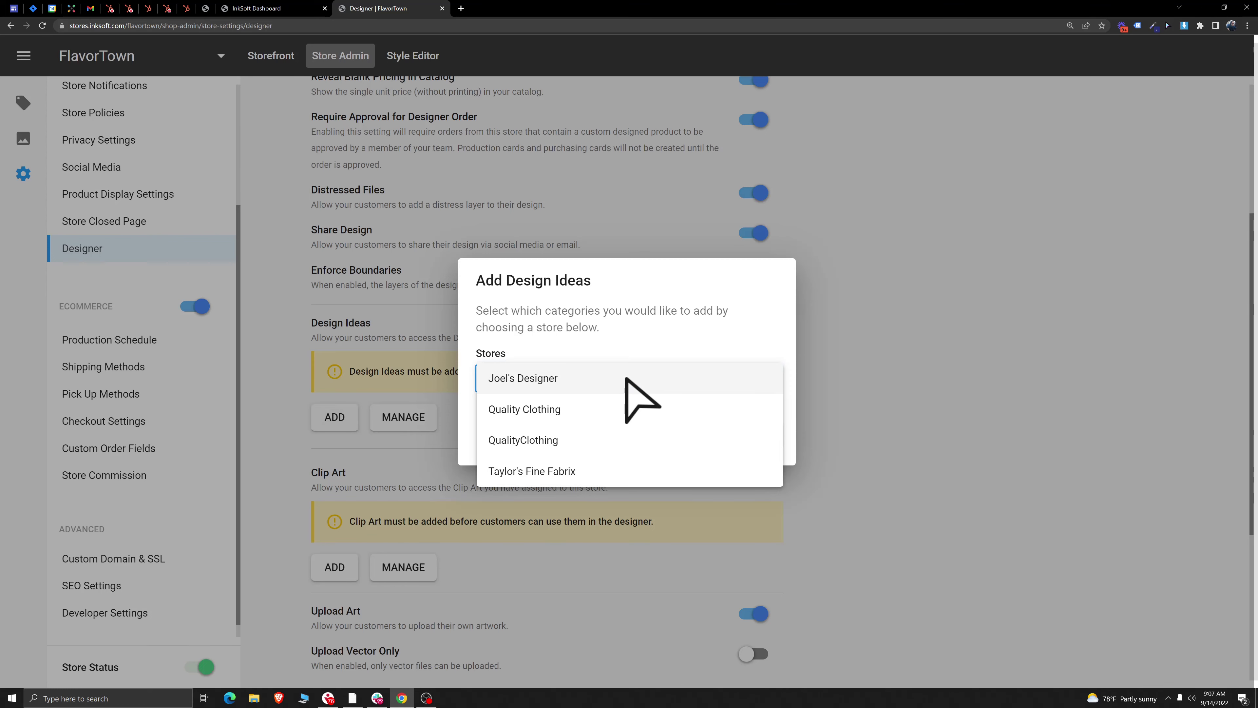
pyautogui.click(530, 408)
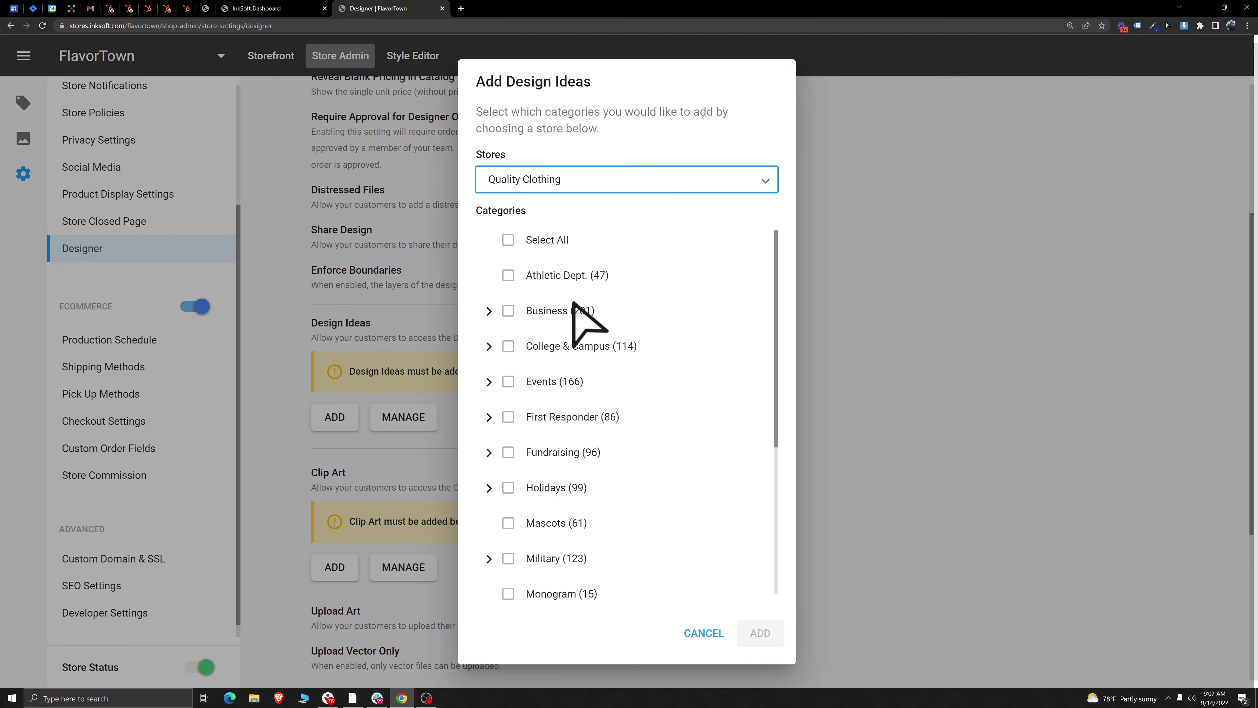
# Step: Select the Automotive, Bar & Restaurant, Technology and College & Campus design idea categories and cancel adding them
pyautogui.scroll(-5, 589, 323)
pyautogui.scroll(5, 597, 357)
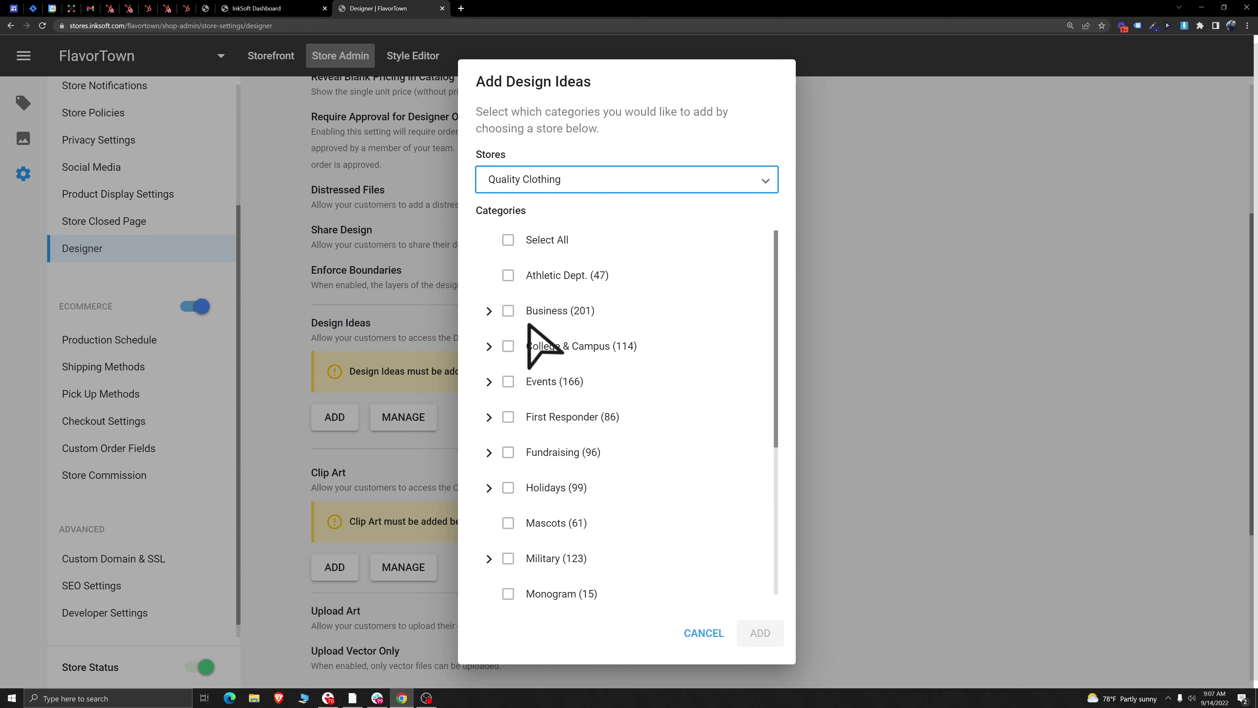
pyautogui.click(490, 312)
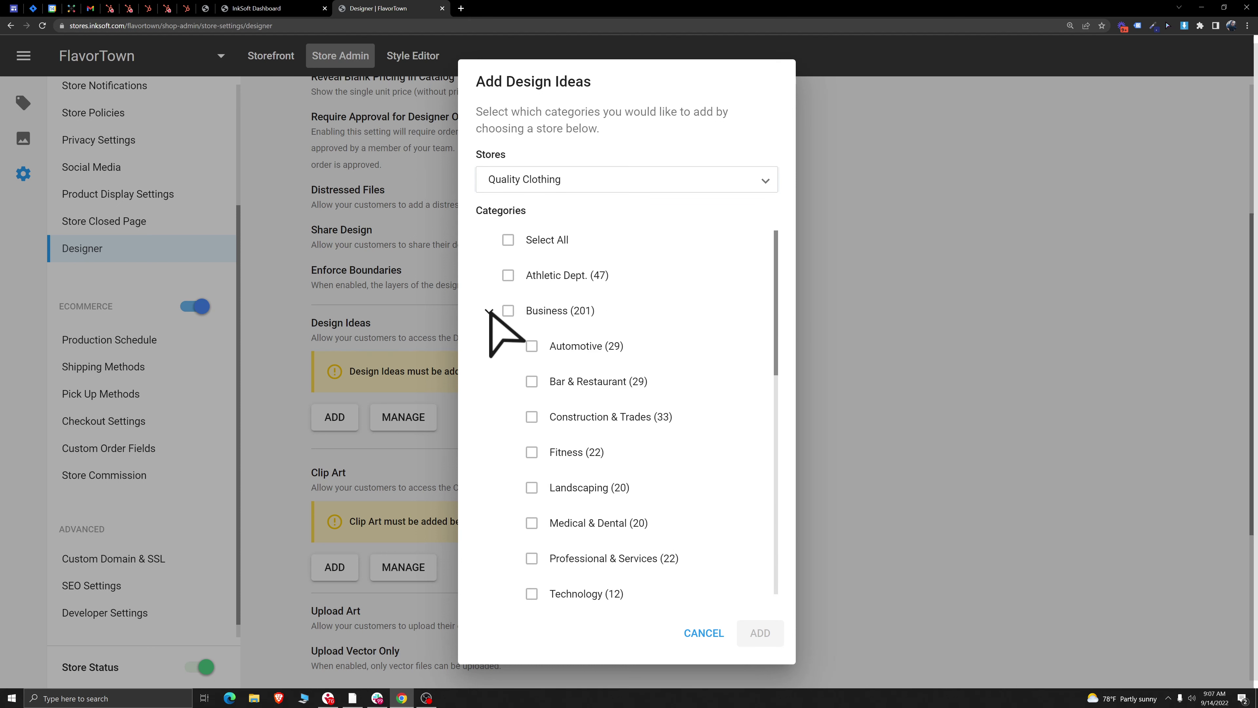
pyautogui.click(531, 346)
pyautogui.click(532, 381)
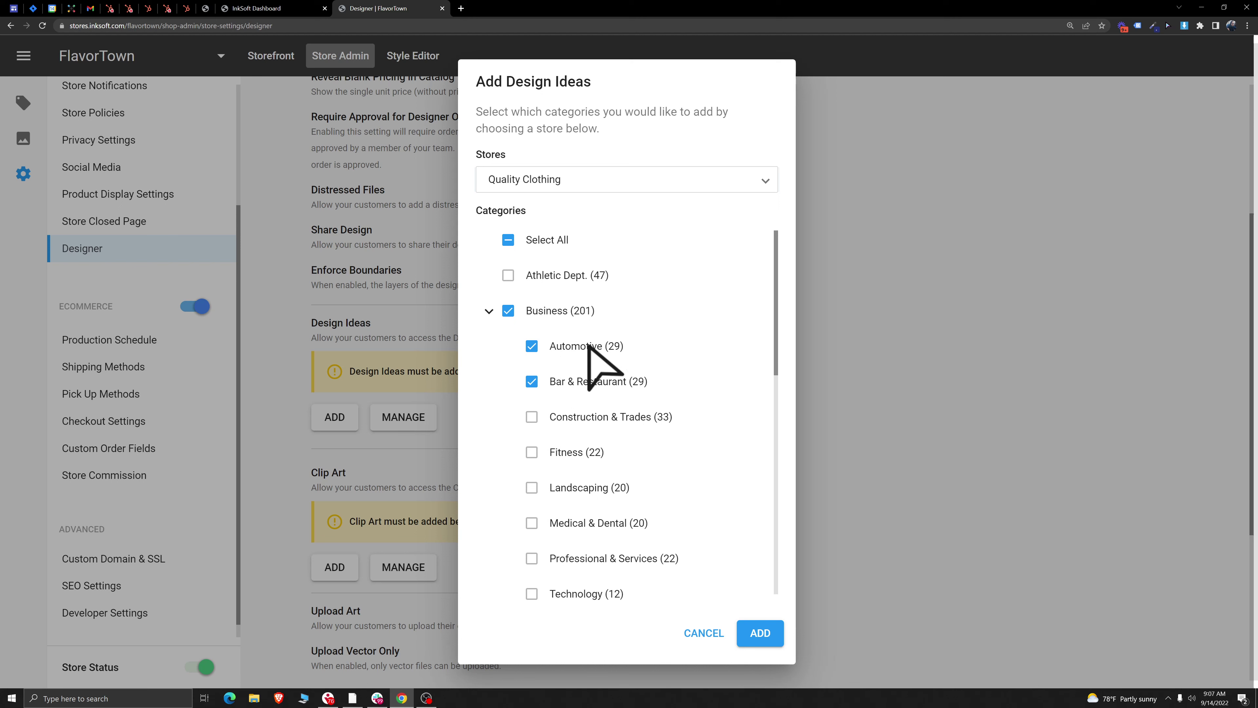
pyautogui.scroll(-3, 582, 357)
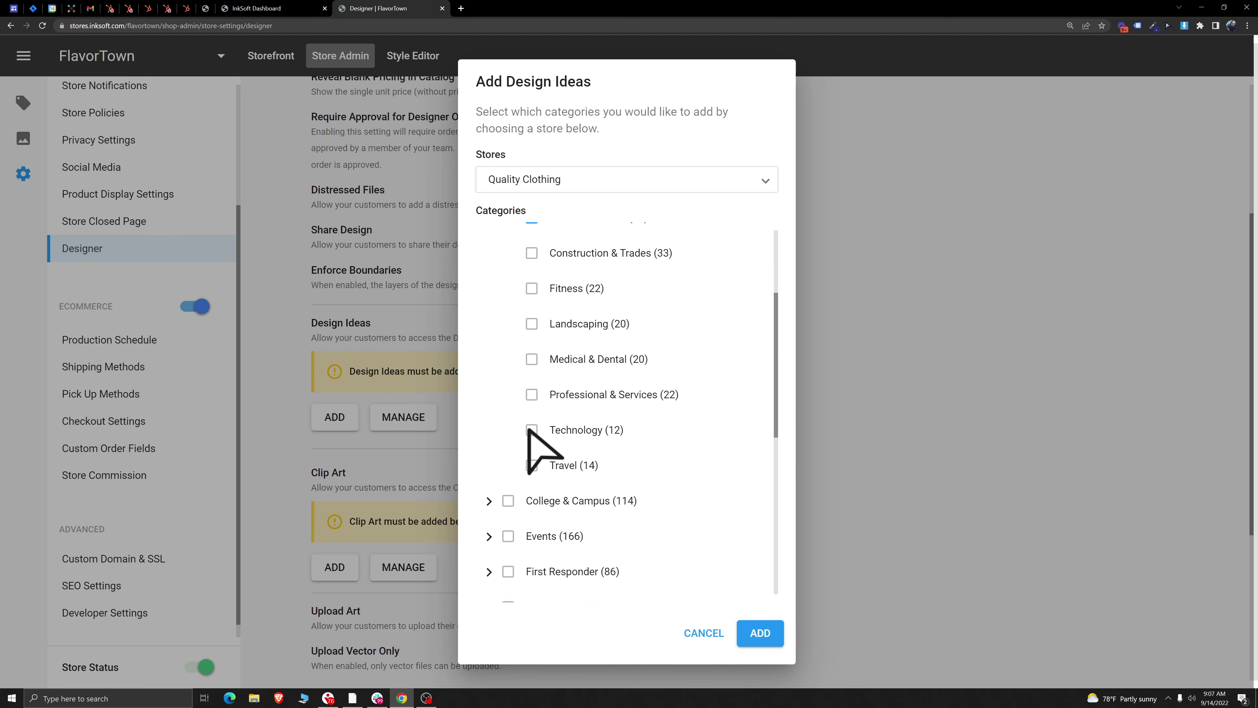
pyautogui.click(531, 429)
pyautogui.click(508, 501)
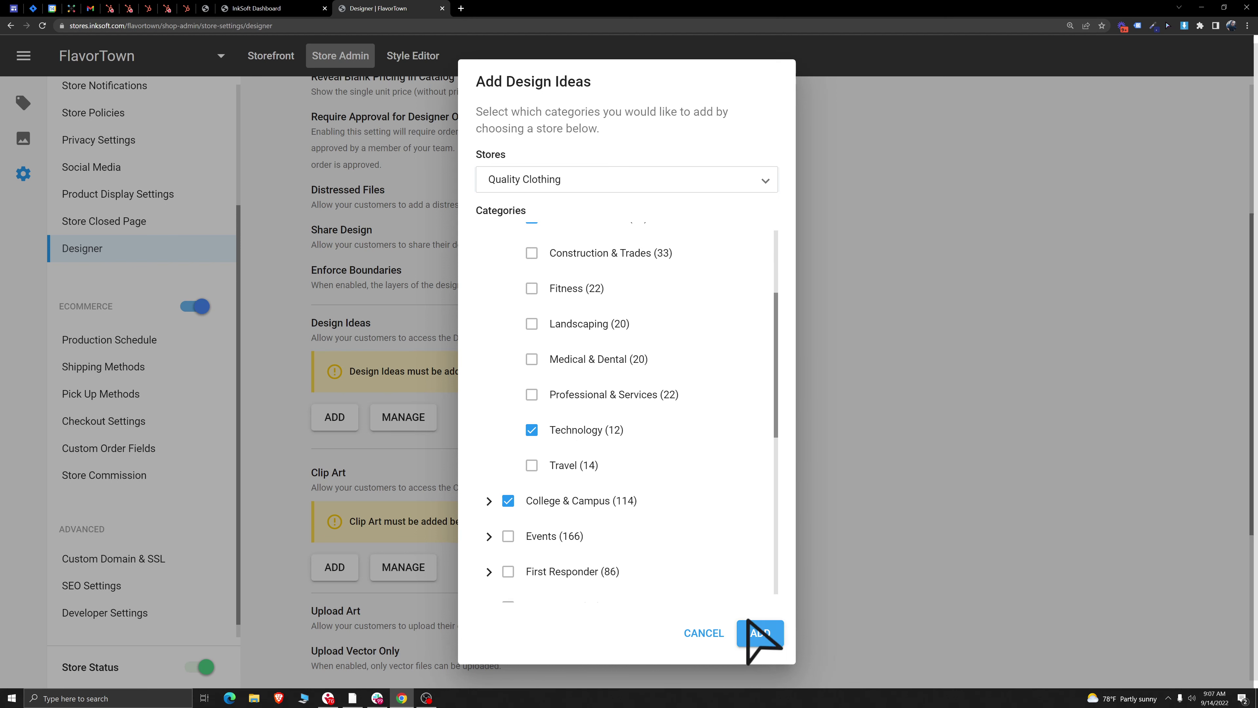
pyautogui.click(704, 633)
# Step: Select the Greek Letters clip art category from the Quality Clothing store and cancel adding it
pyautogui.click(334, 566)
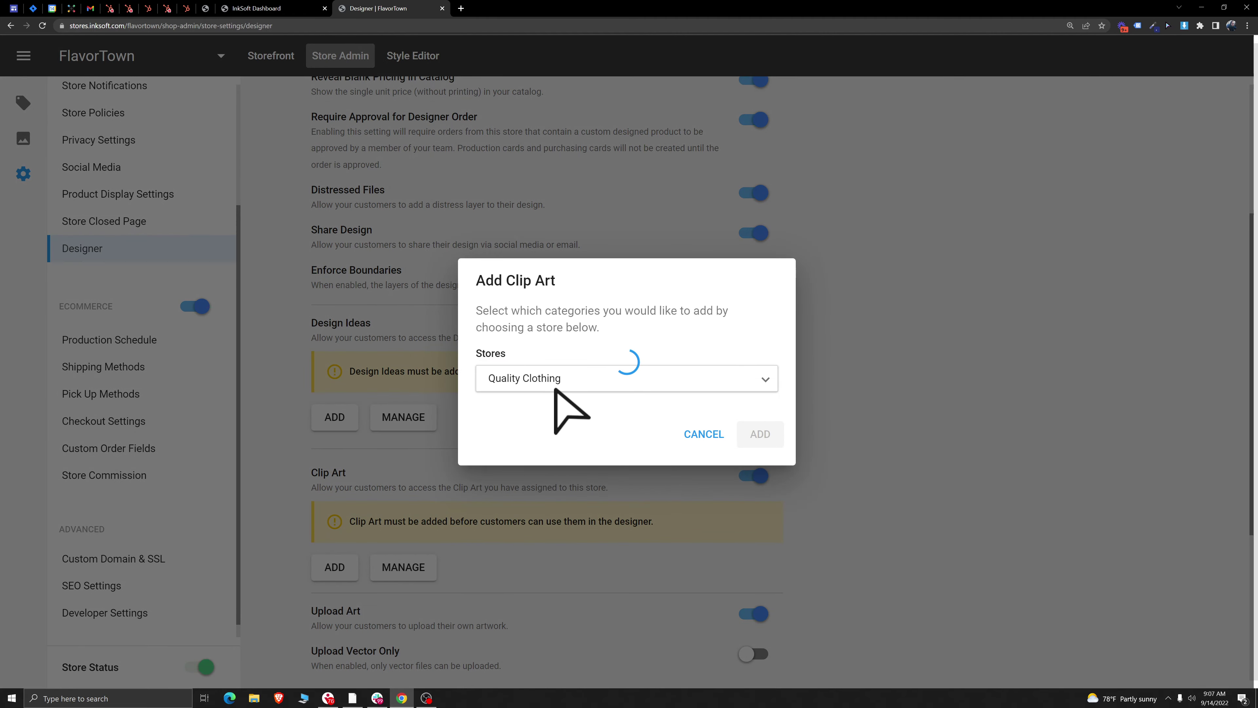
pyautogui.scroll(-8, 559, 366)
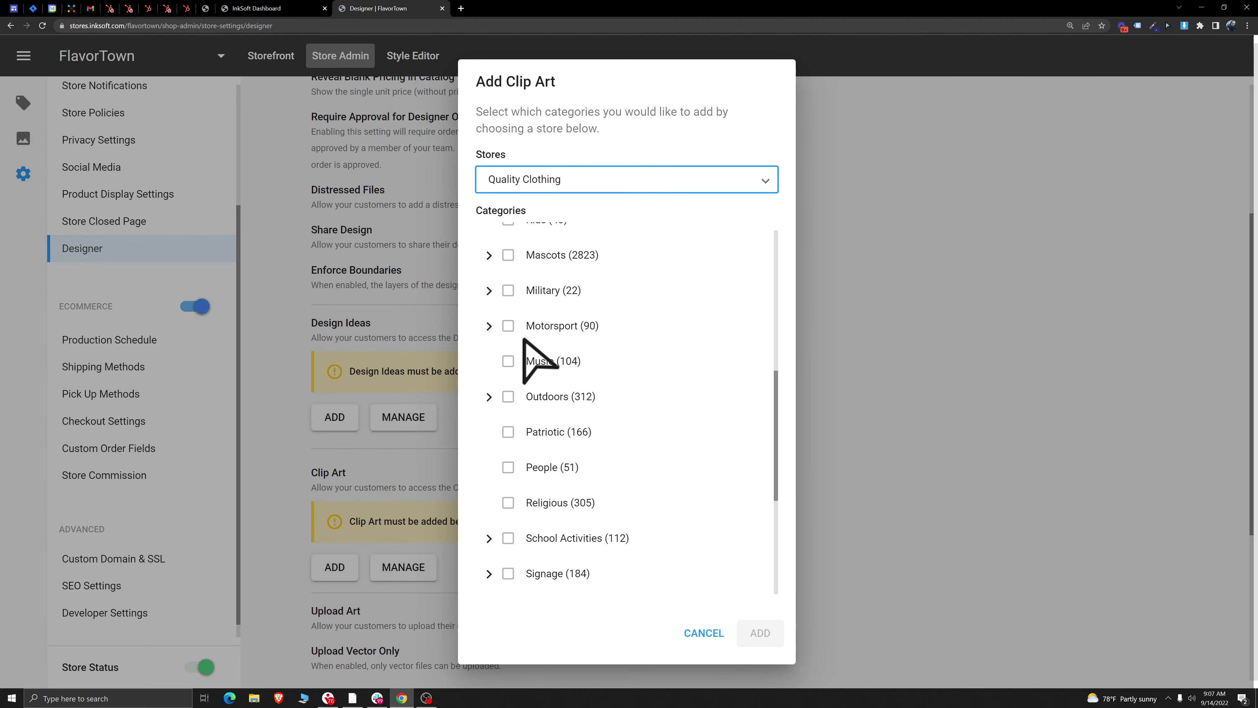
pyautogui.scroll(8, 550, 386)
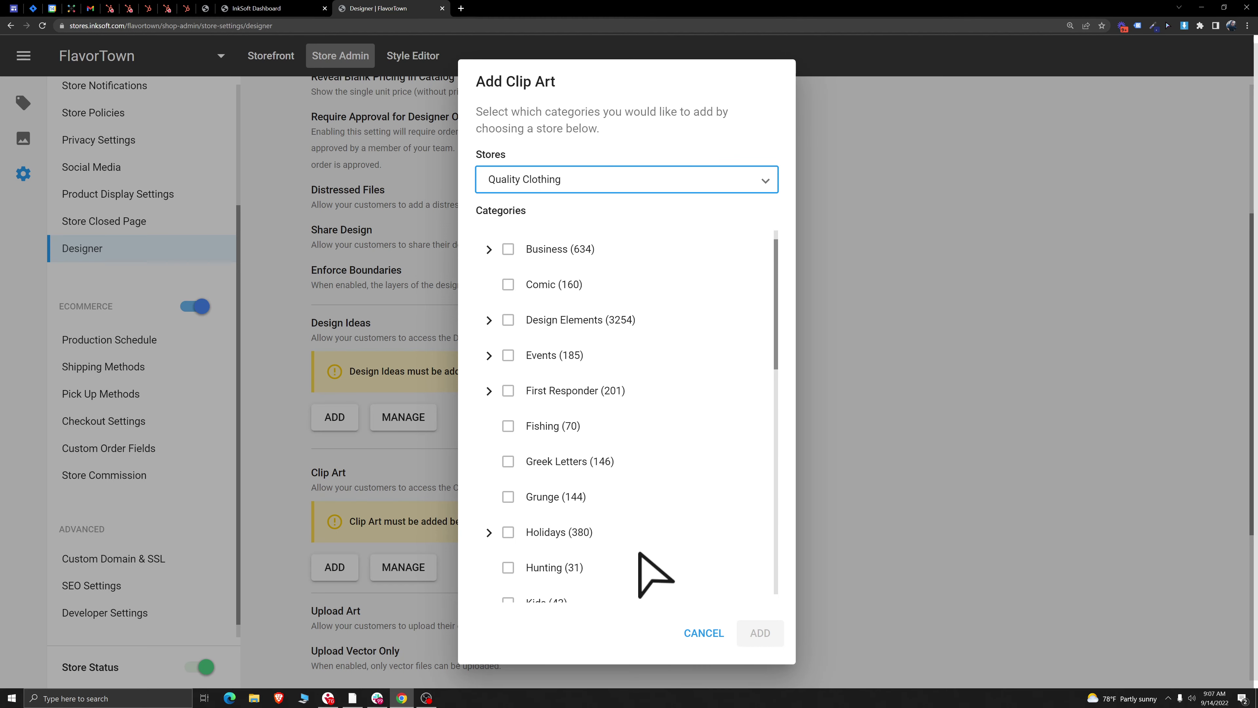
pyautogui.click(508, 462)
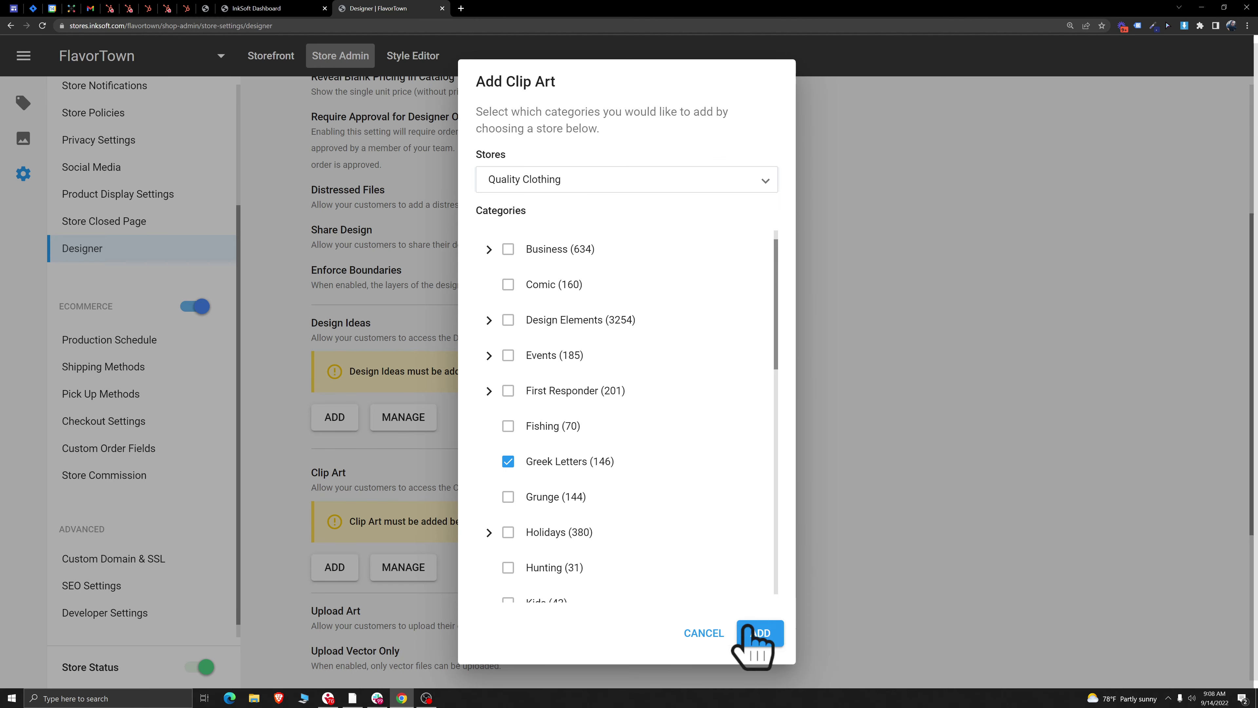
pyautogui.click(694, 634)
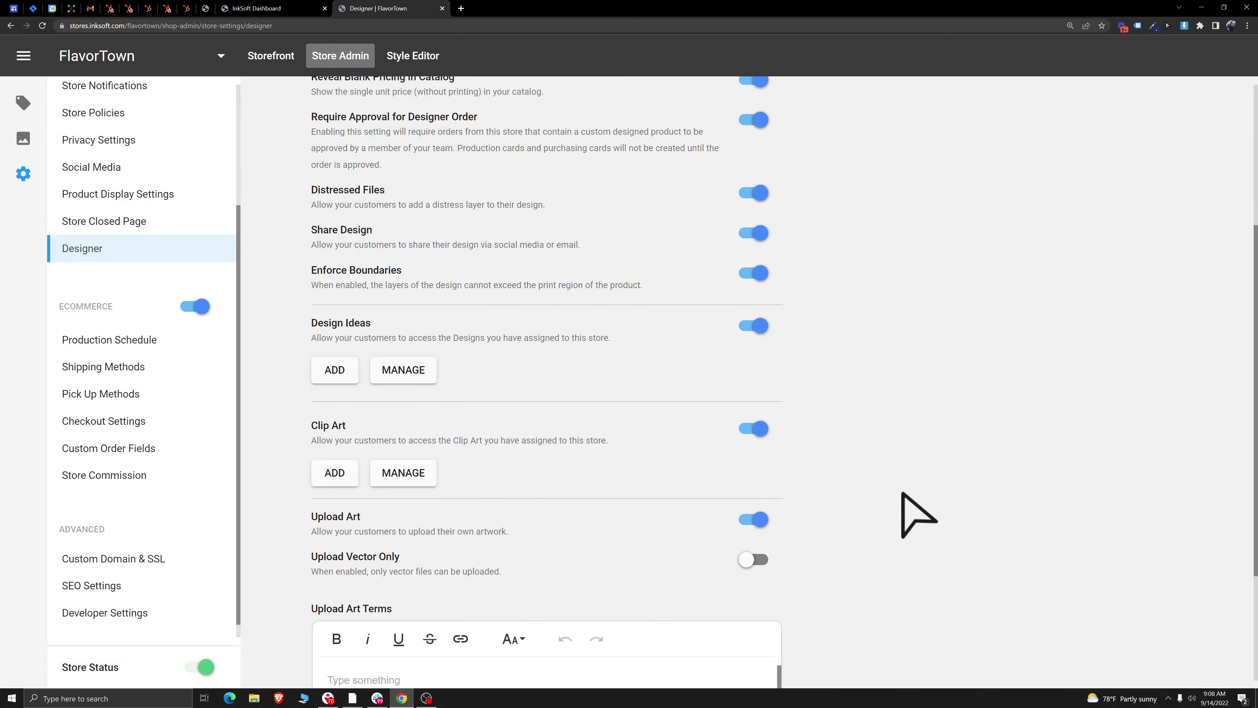
# Step: Turn the Upload Vector Only setting for customer artwork on and back off
pyautogui.scroll(-3, 703, 431)
pyautogui.moveTo(313, 393); pyautogui.dragTo(469, 402)
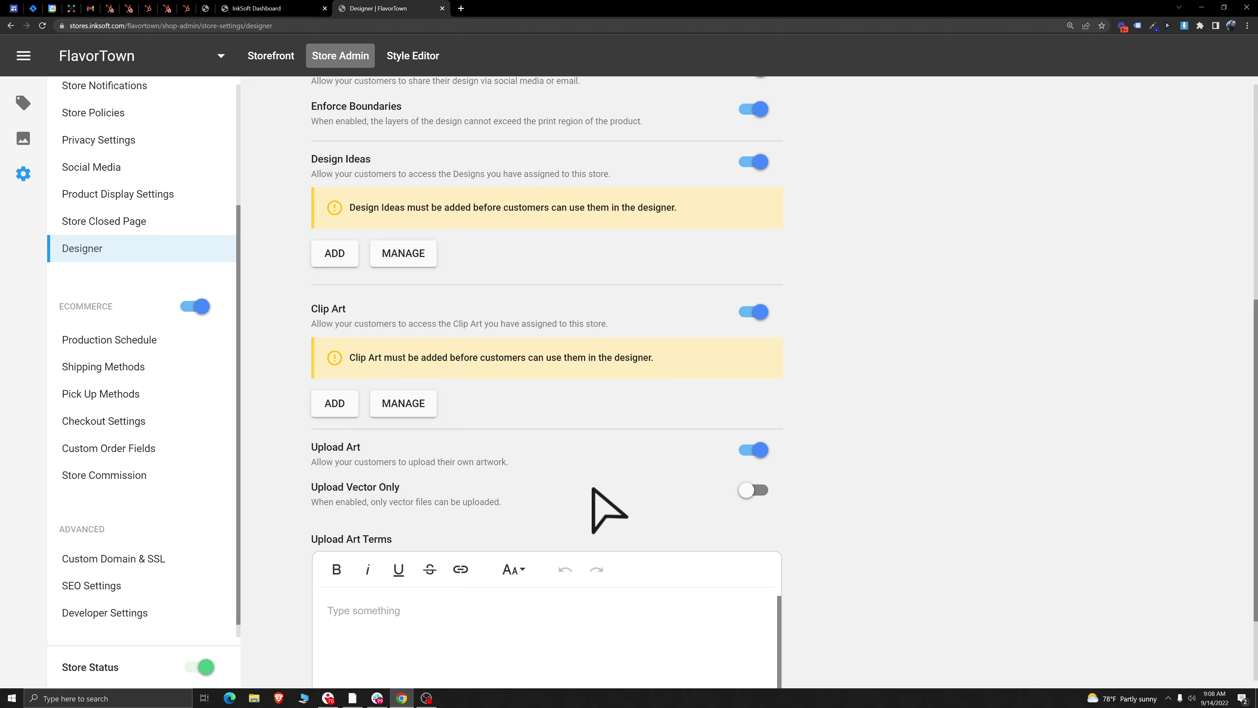
pyautogui.click(749, 491)
pyautogui.click(756, 490)
# Step: Review the store's production schedule options and open the Shipping Methods settings
pyautogui.click(171, 339)
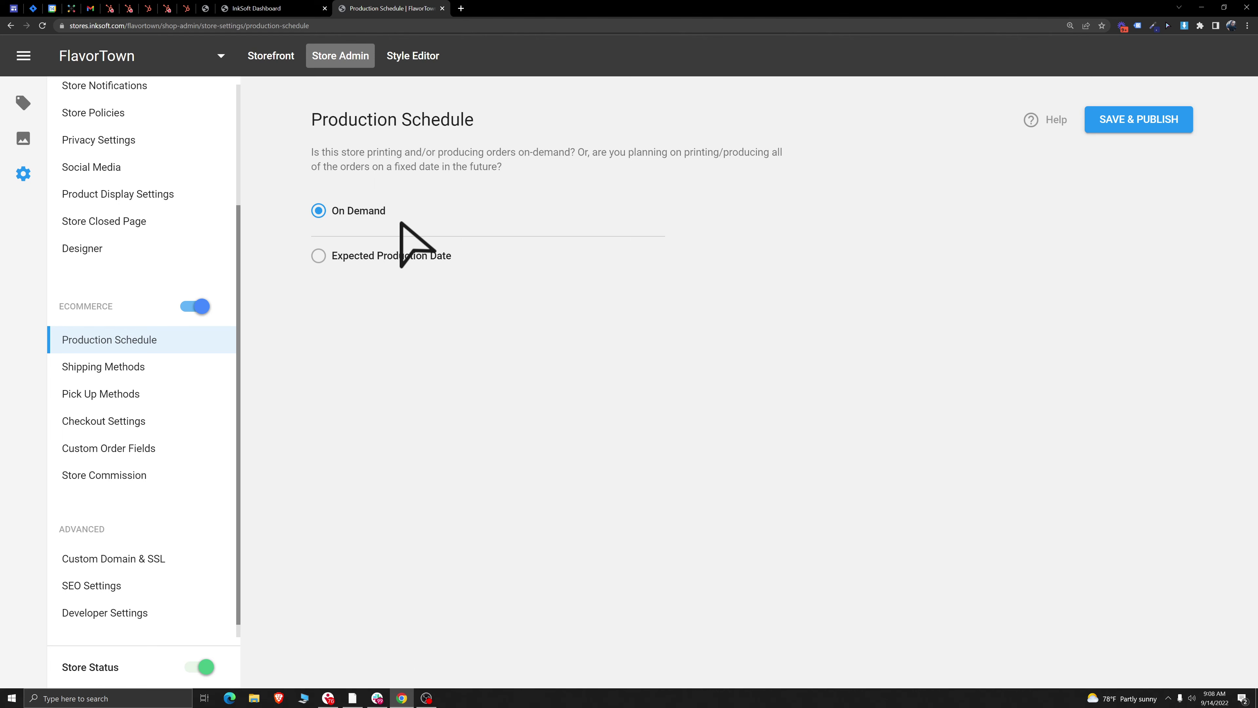
pyautogui.tripleClick(334, 214)
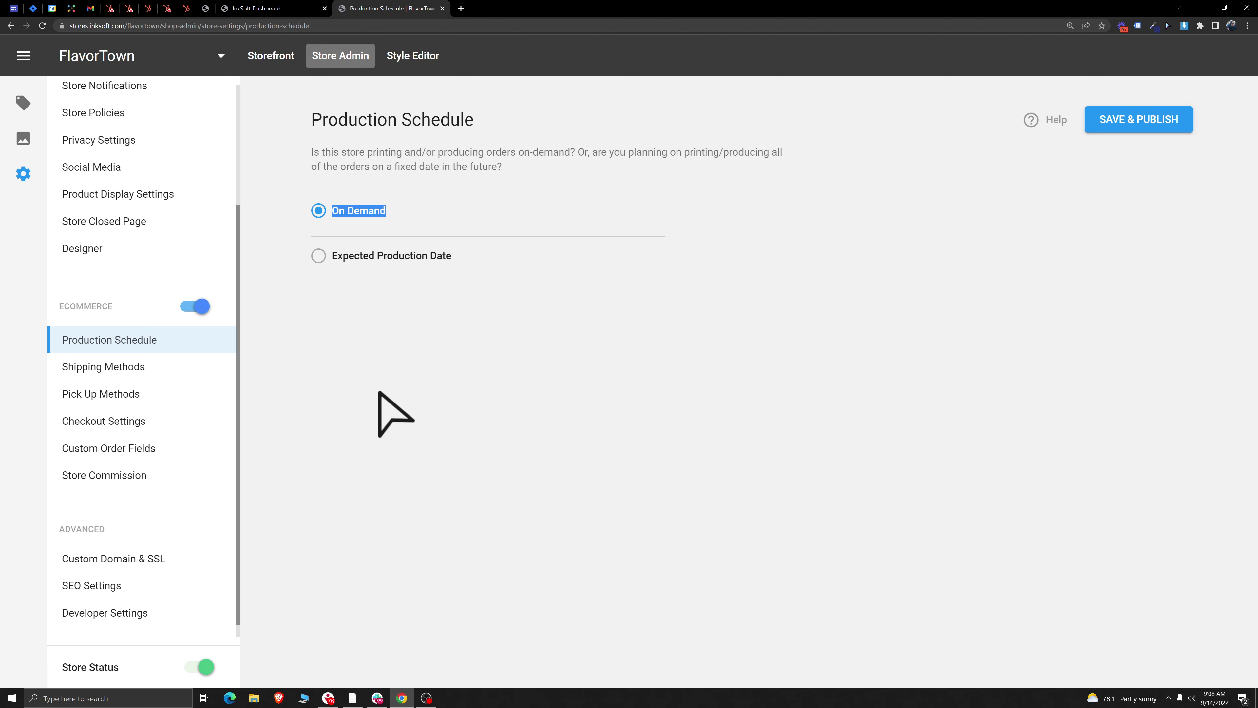
pyautogui.click(338, 220)
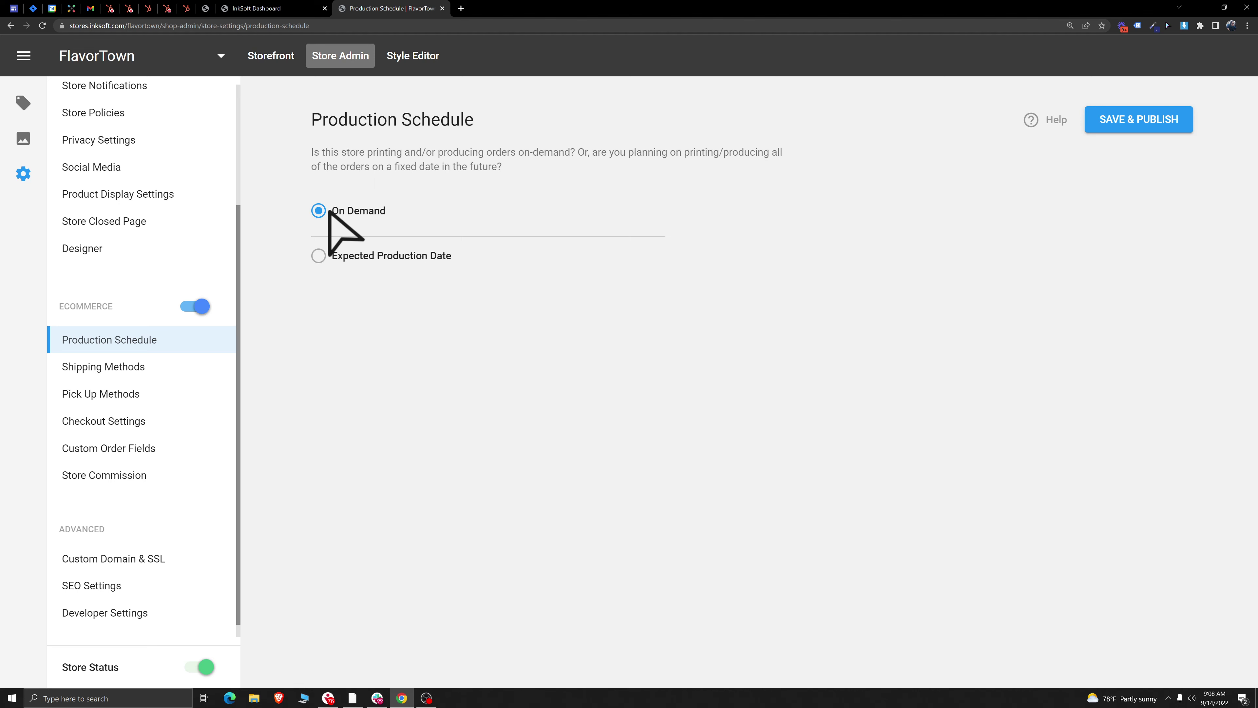
pyautogui.click(97, 368)
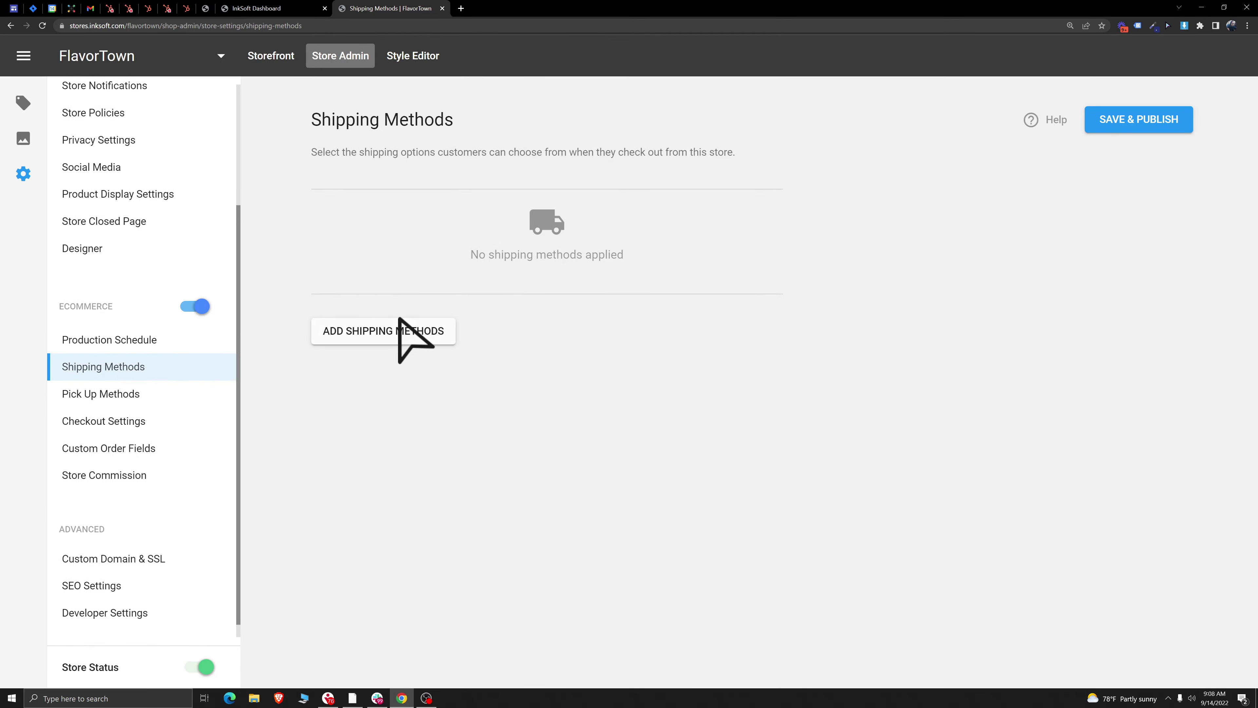
# Step: Add Flat Rate Shipping by Item Count to the FlavorTown store's shipping methods
pyautogui.click(396, 331)
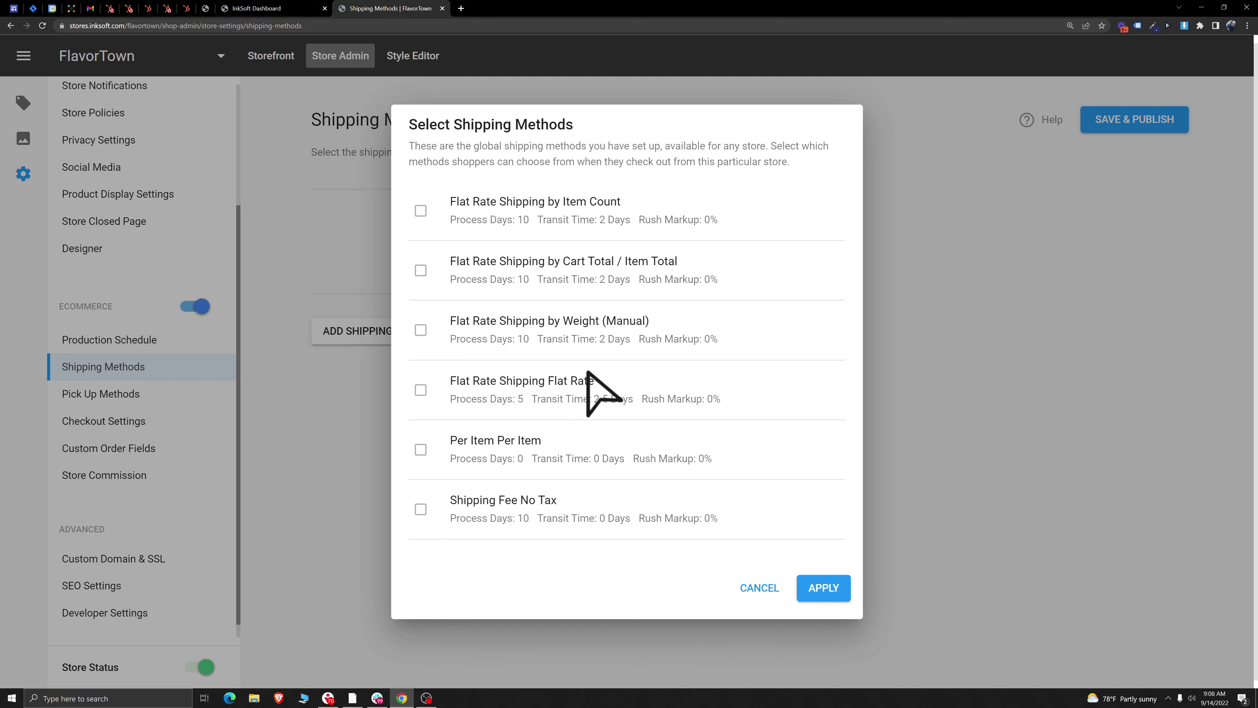
pyautogui.click(421, 211)
pyautogui.click(837, 587)
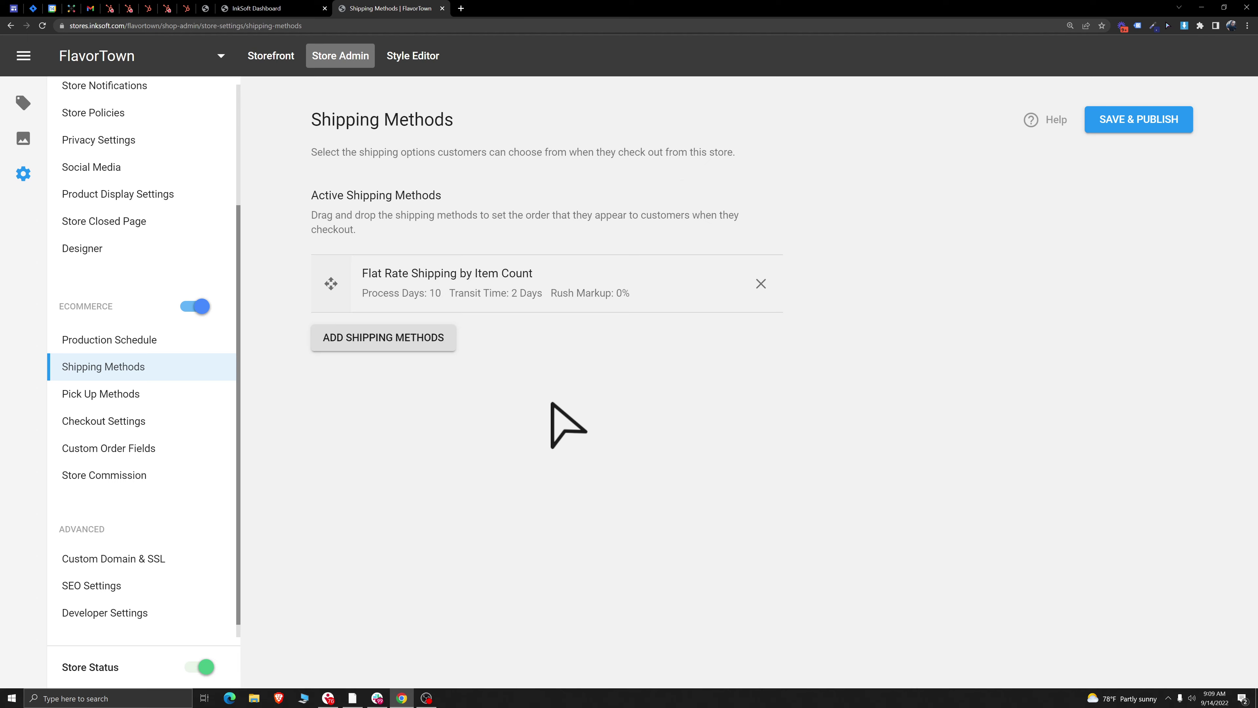
# Step: Return to the store's Production Schedule settings and check the system calendar for September 2022
pyautogui.click(96, 342)
pyautogui.click(755, 418)
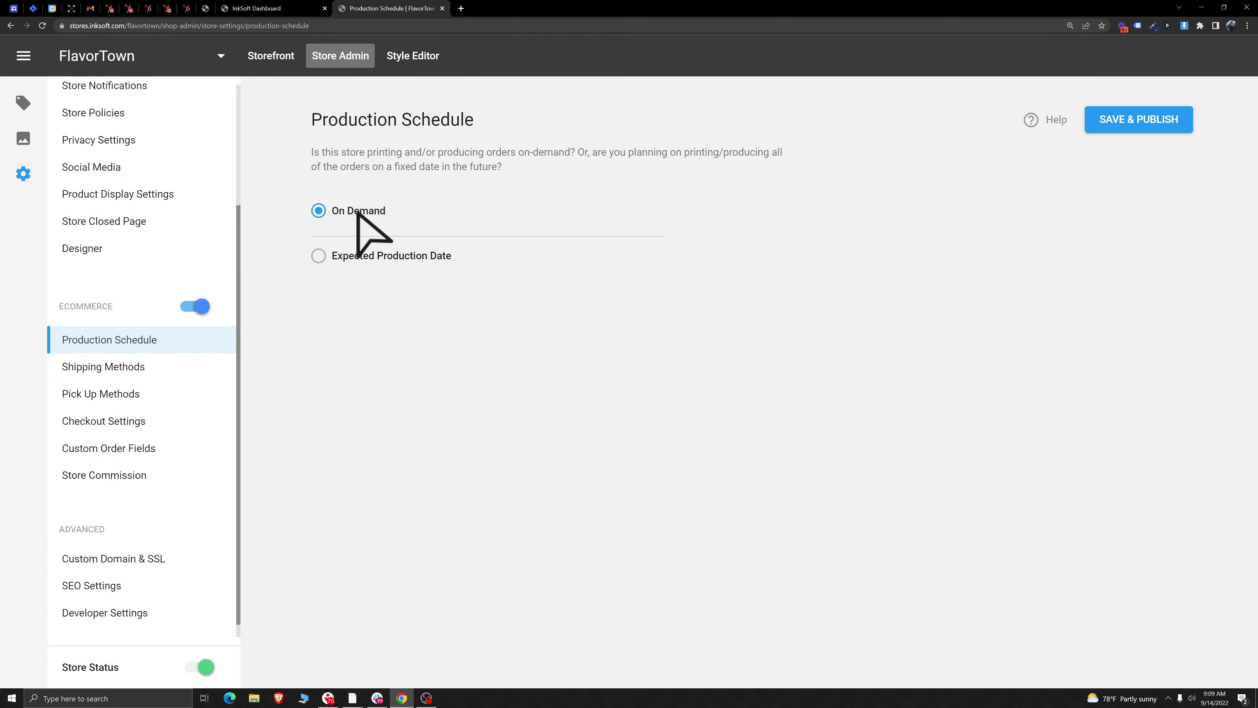
pyautogui.click(1217, 701)
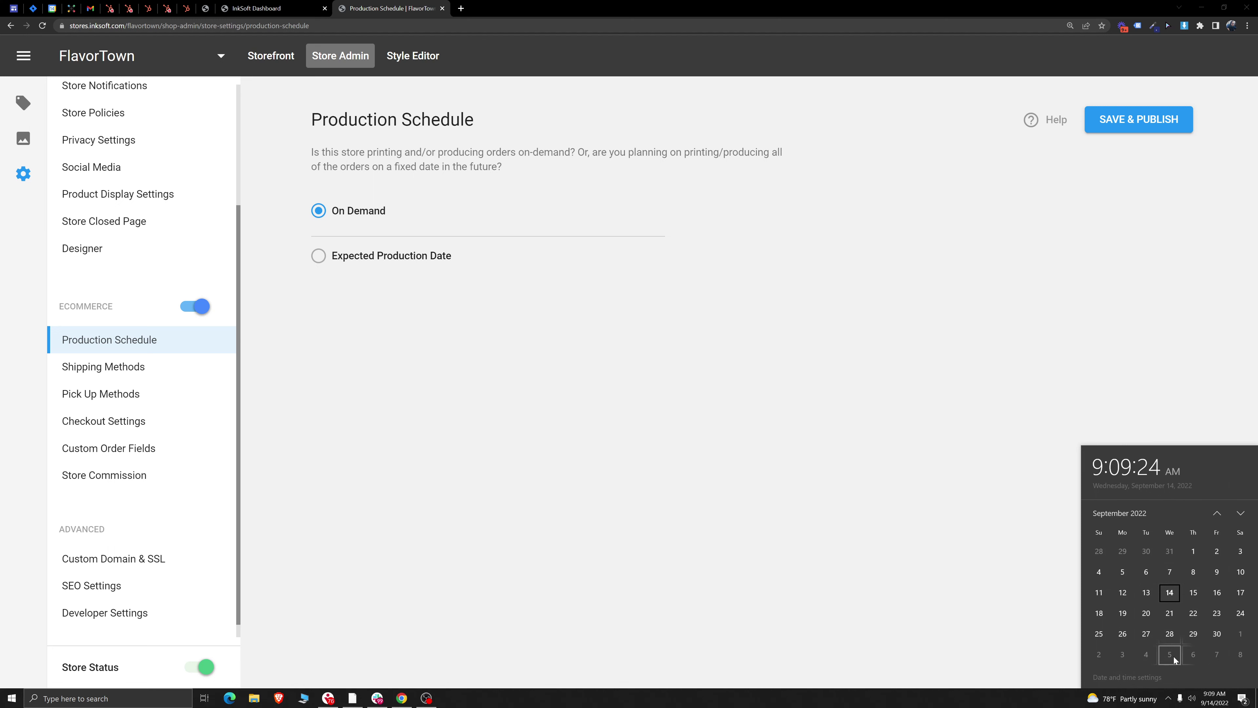
pyautogui.click(722, 477)
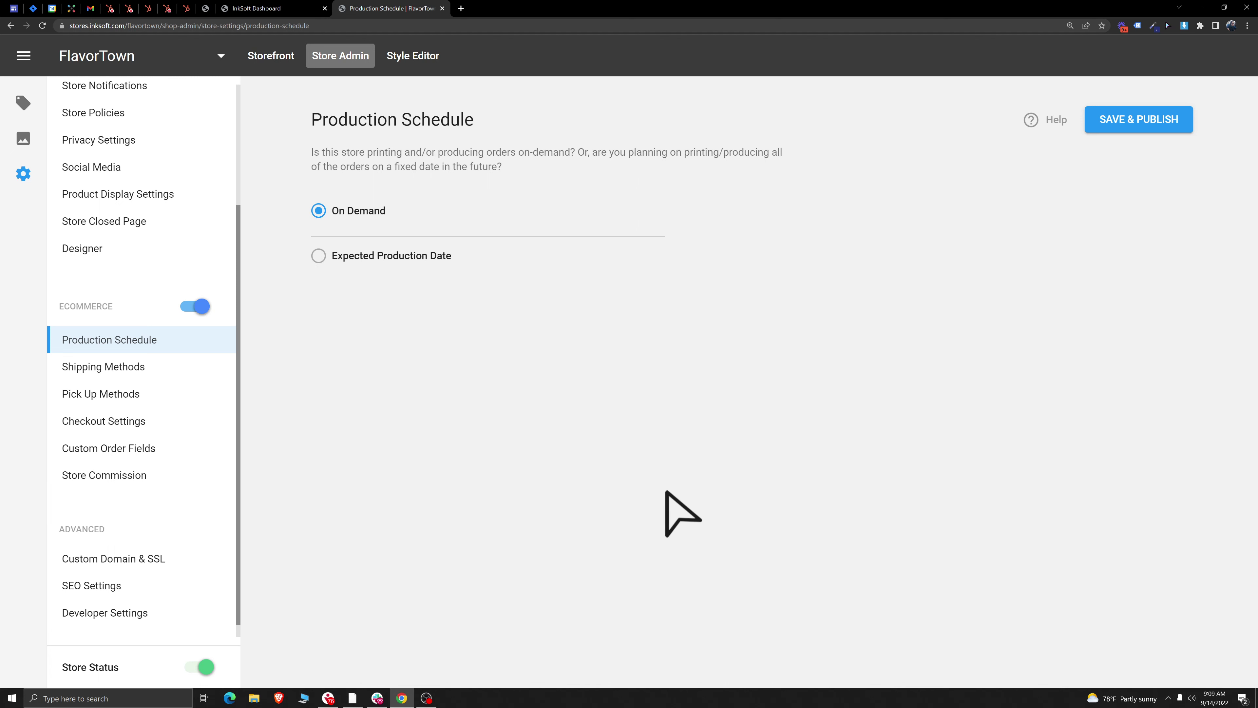
# Step: Switch the production schedule to Expected Production Date and set the date to 03 Oct 2022
pyautogui.click(318, 256)
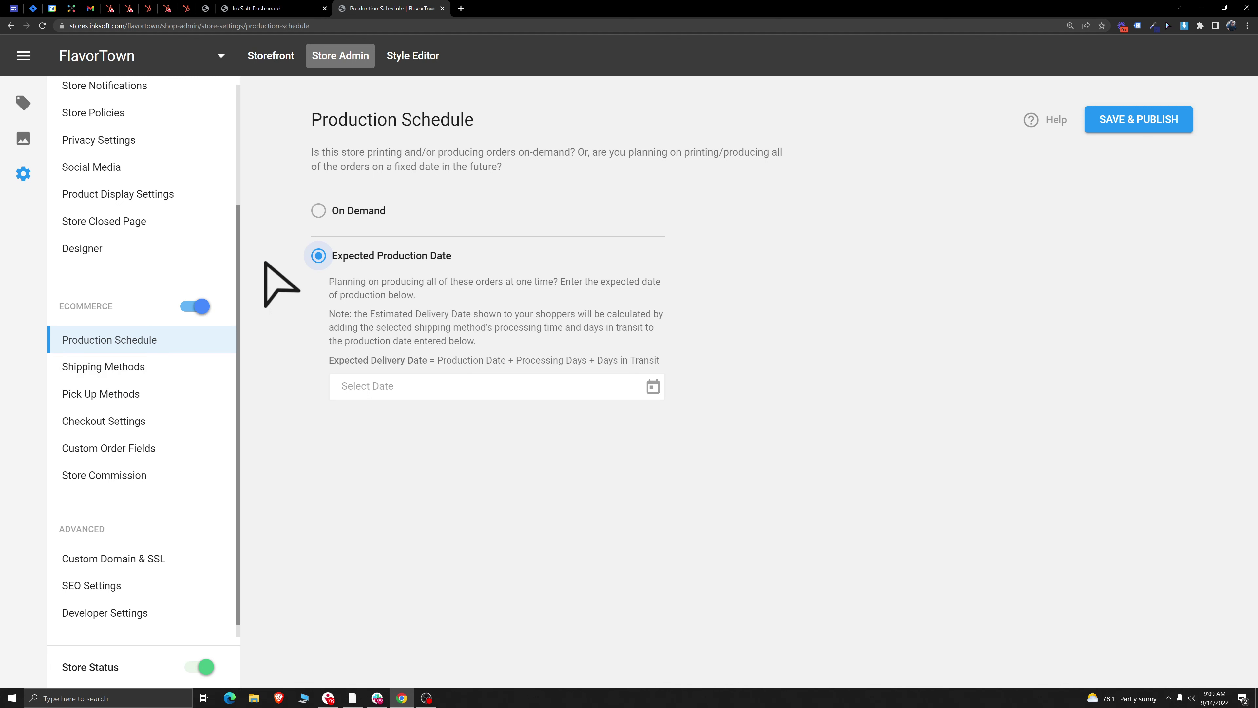
pyautogui.click(490, 387)
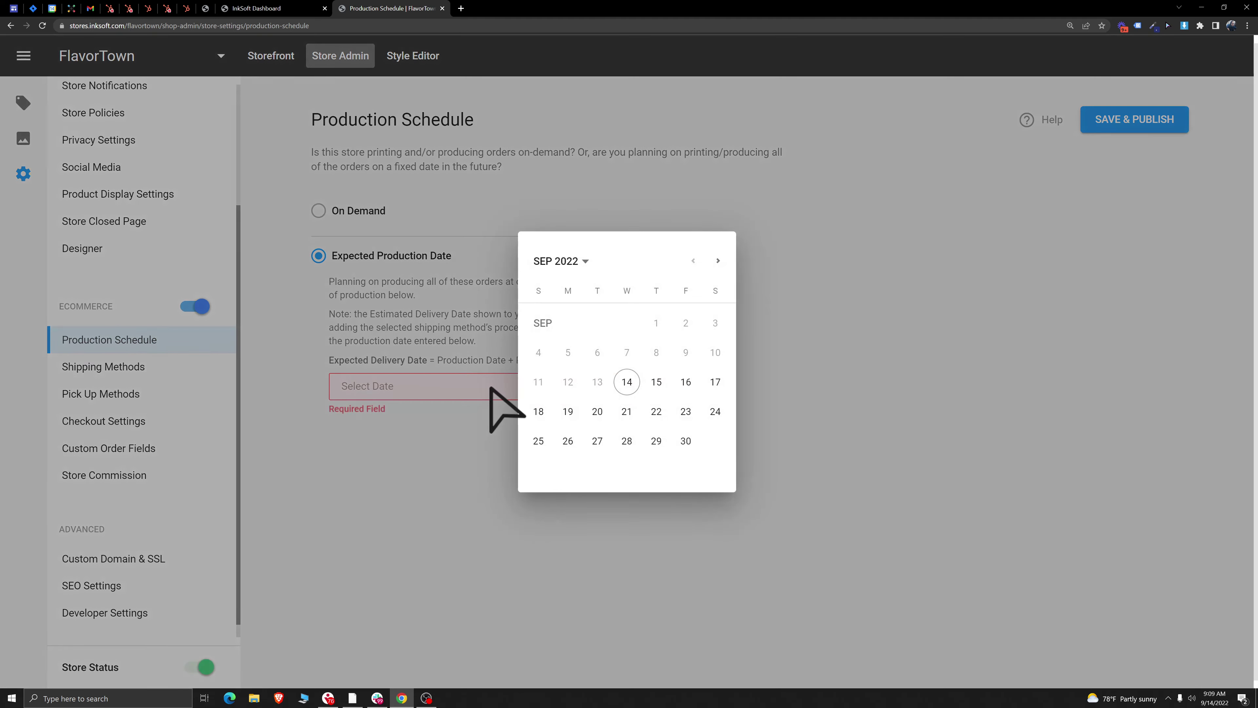
pyautogui.click(718, 261)
pyautogui.click(568, 352)
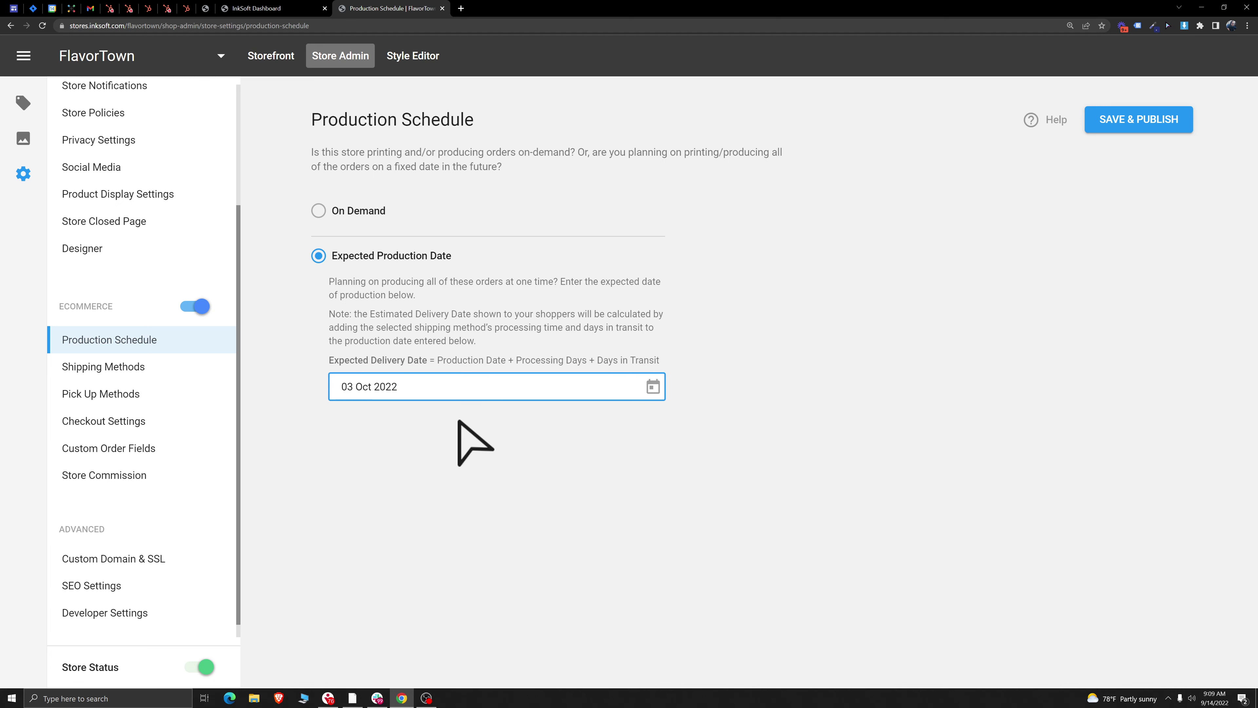
# Step: Check the October 2022 system calendar and set the production schedule back to On Demand
pyautogui.click(1215, 698)
pyautogui.click(1241, 514)
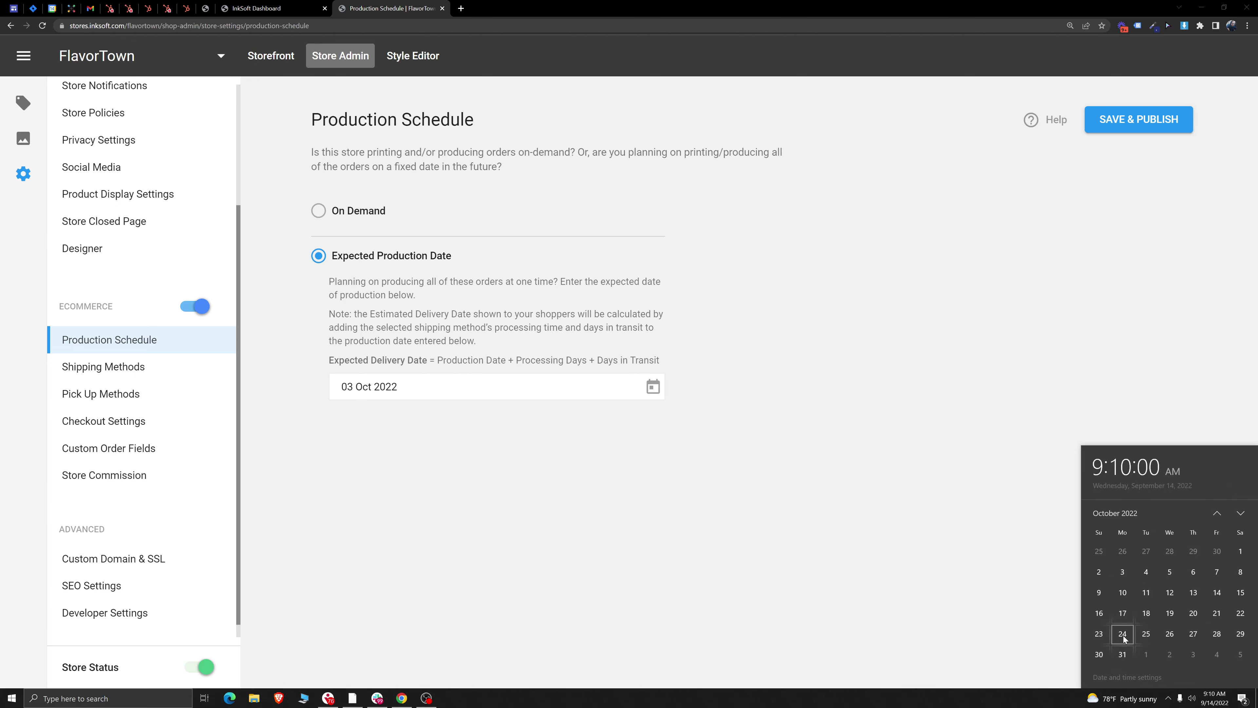
pyautogui.click(728, 570)
pyautogui.click(320, 213)
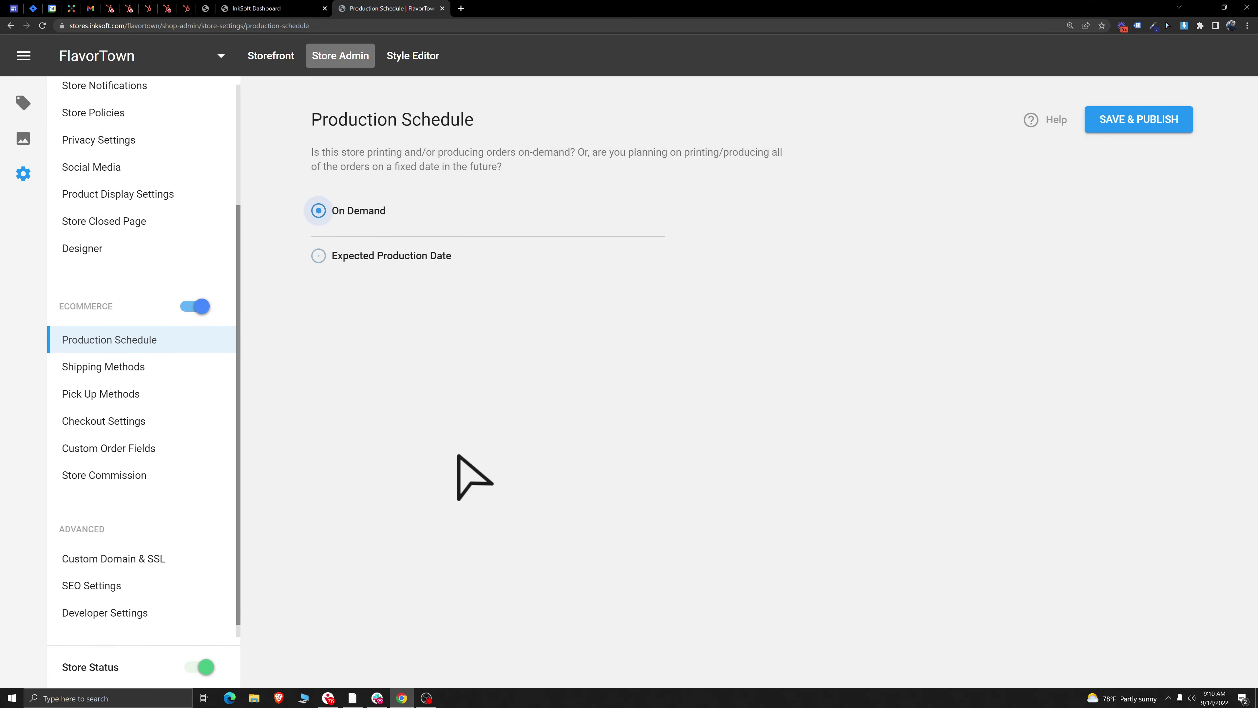
# Step: Open the Checkout Settings and review the Customer Payment options, keeping Disabled selected
pyautogui.click(49, 409)
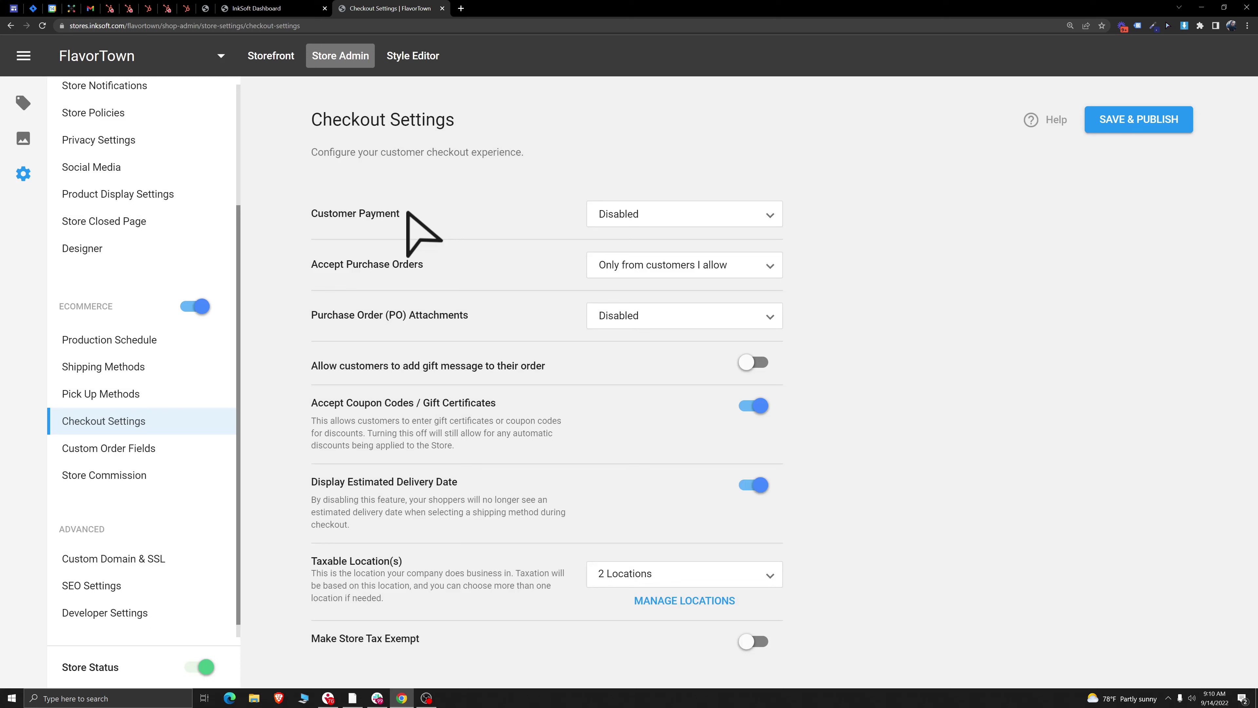
pyautogui.moveTo(407, 212); pyautogui.dragTo(323, 219)
pyautogui.click(669, 213)
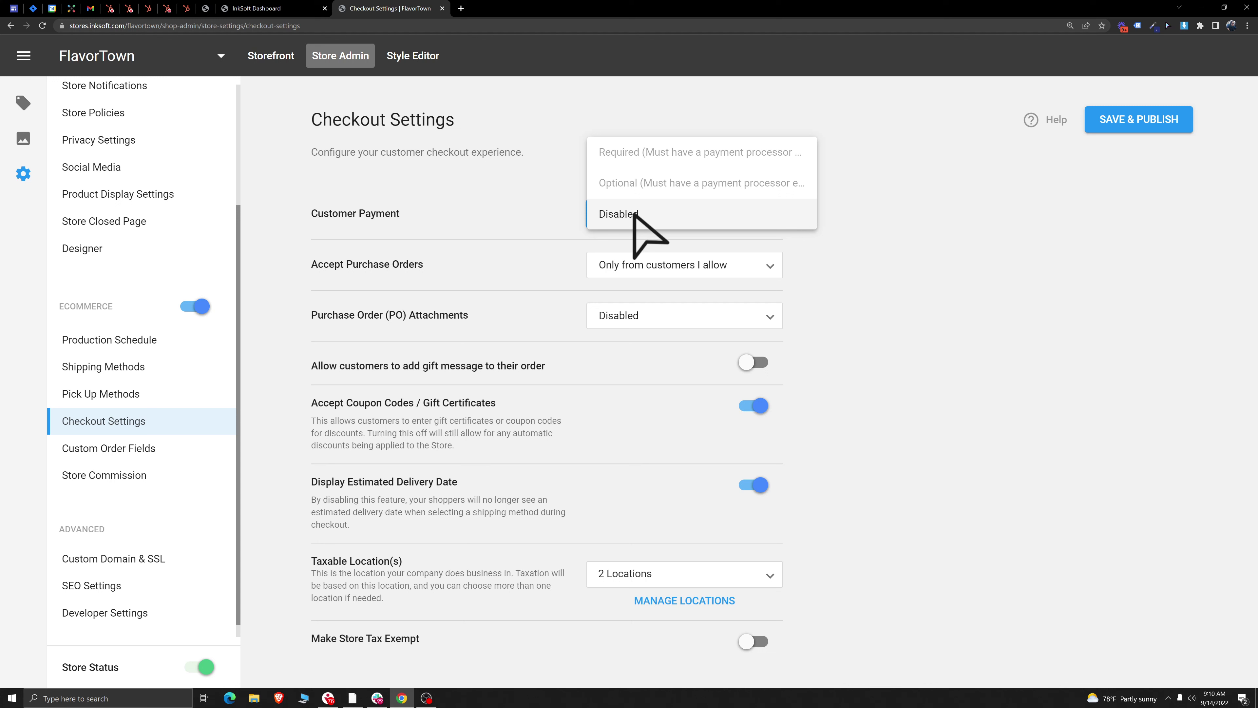
pyautogui.click(619, 216)
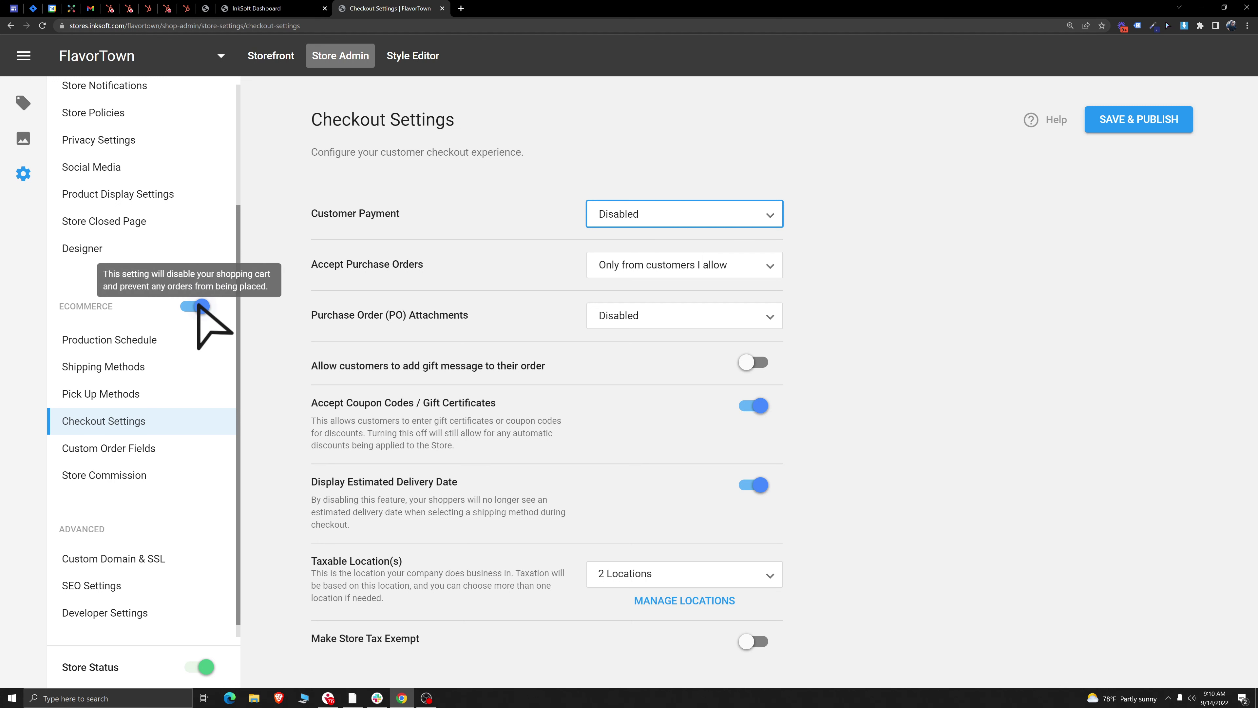
pyautogui.click(518, 158)
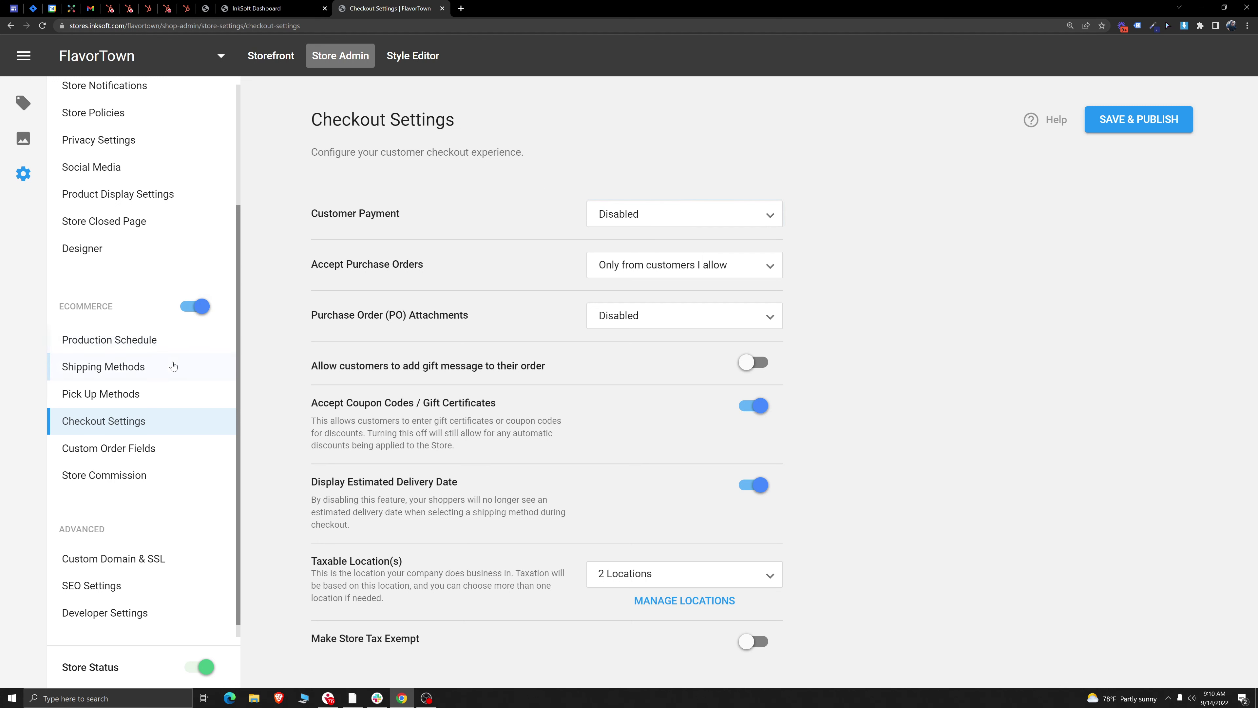
# Step: Turn on Store Commission and set the percentage of total sales going to a third party to 25%
pyautogui.scroll(-1, 124, 376)
pyautogui.click(128, 460)
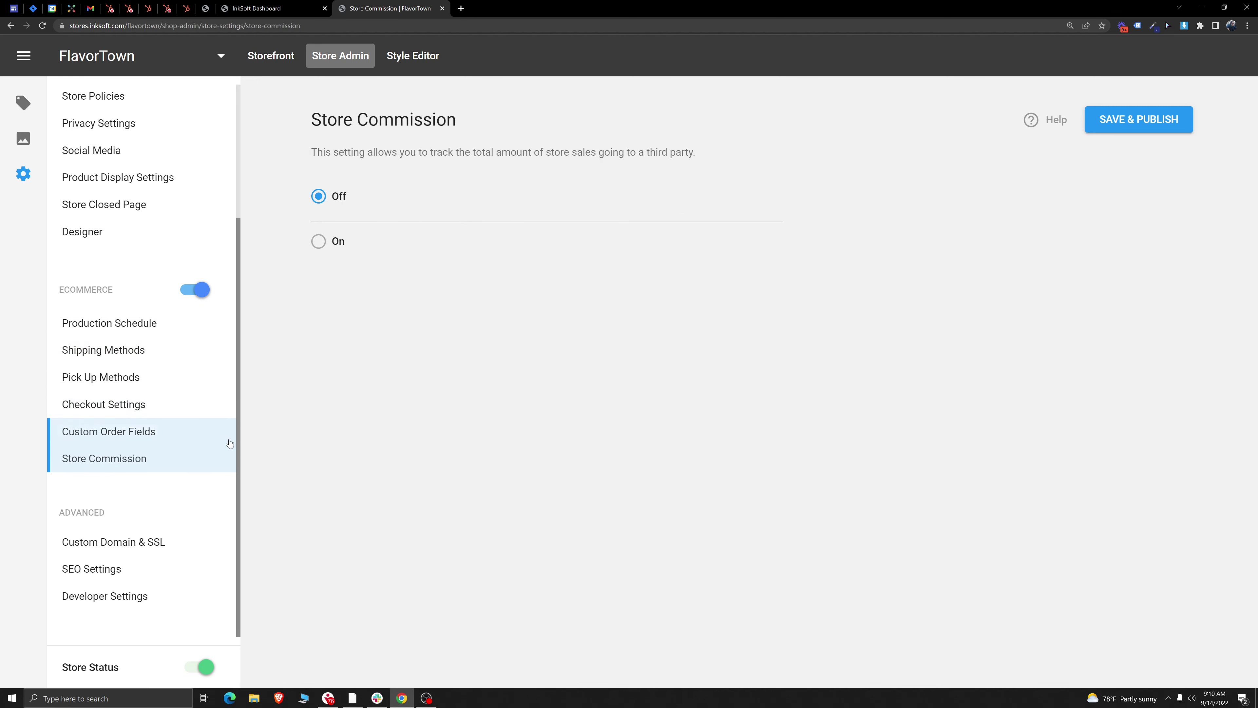
pyautogui.click(318, 241)
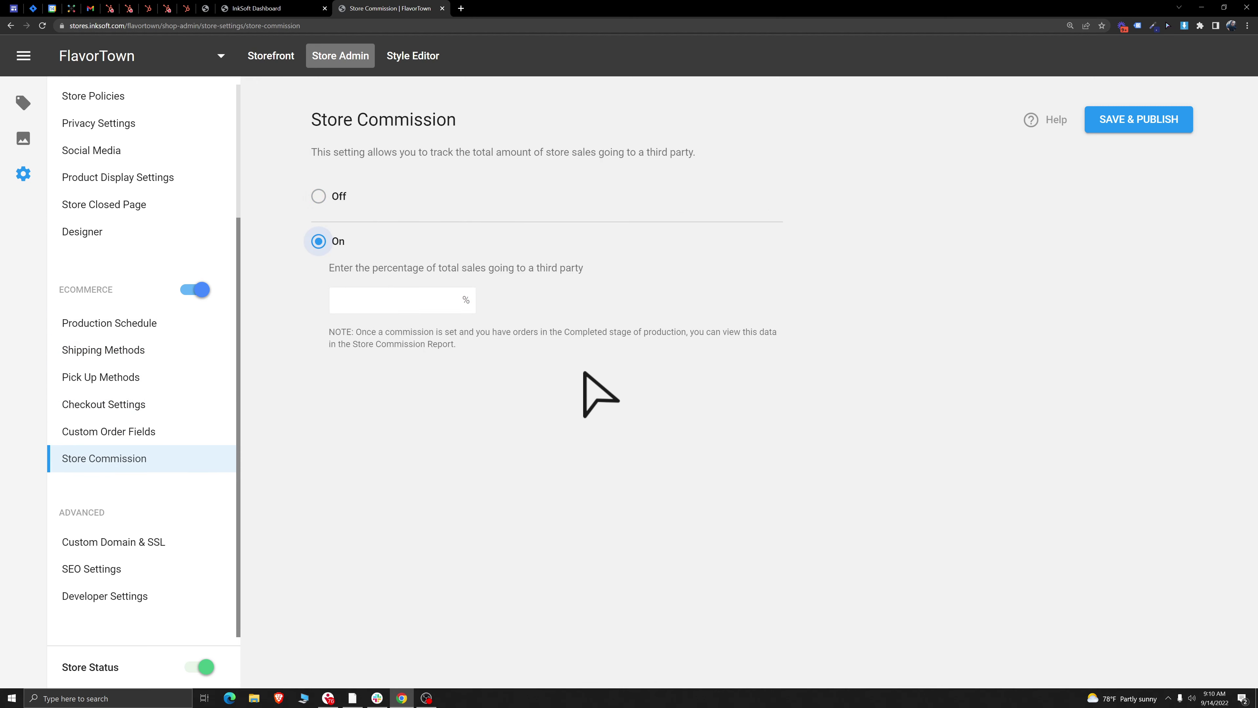
pyautogui.click(404, 303)
pyautogui.write('25')
pyautogui.click(588, 379)
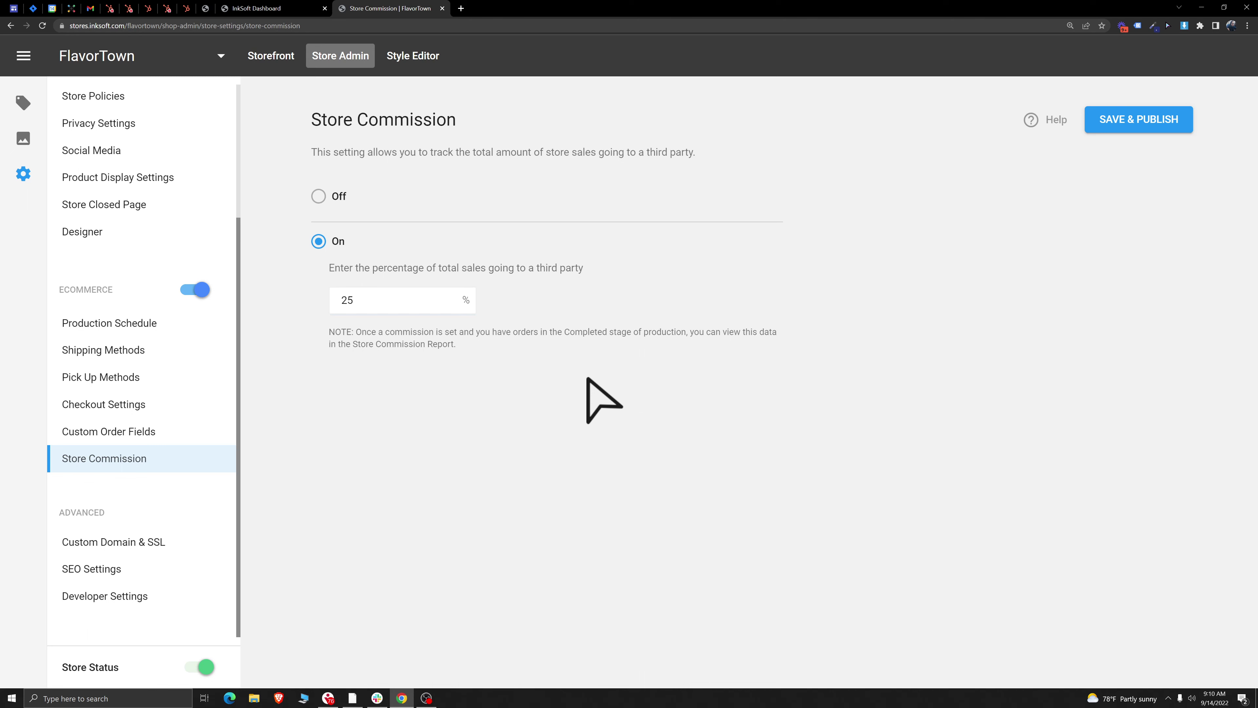
pyautogui.click(379, 310)
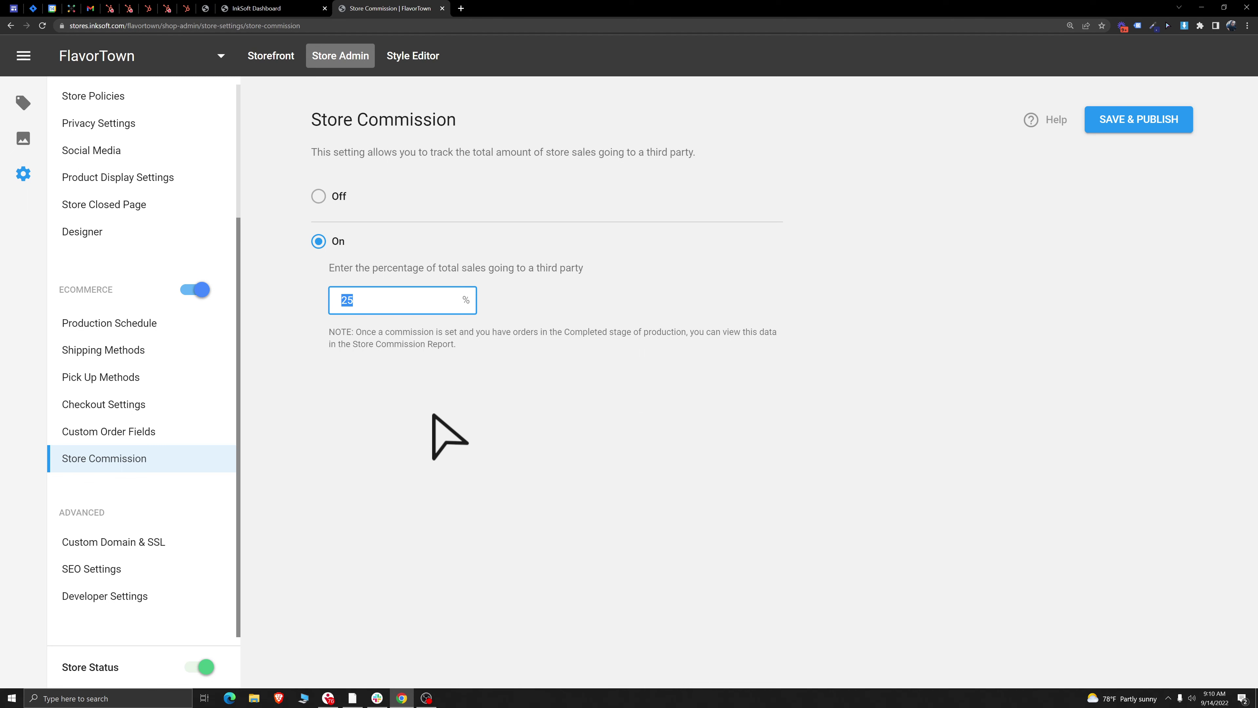
pyautogui.click(526, 468)
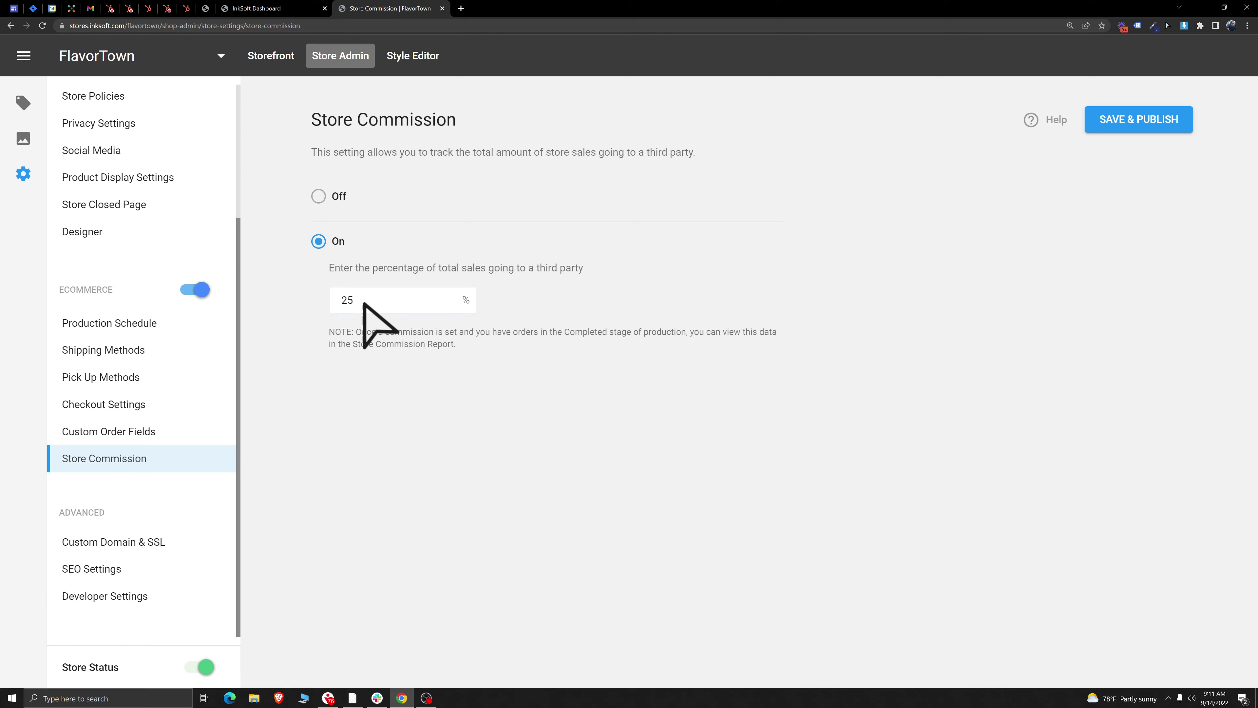
# Step: Switch to the InkSoft admin portal and open the Orders Detail Report from Reports
pyautogui.hotkey('ctrl', 'shift', 'Tab')
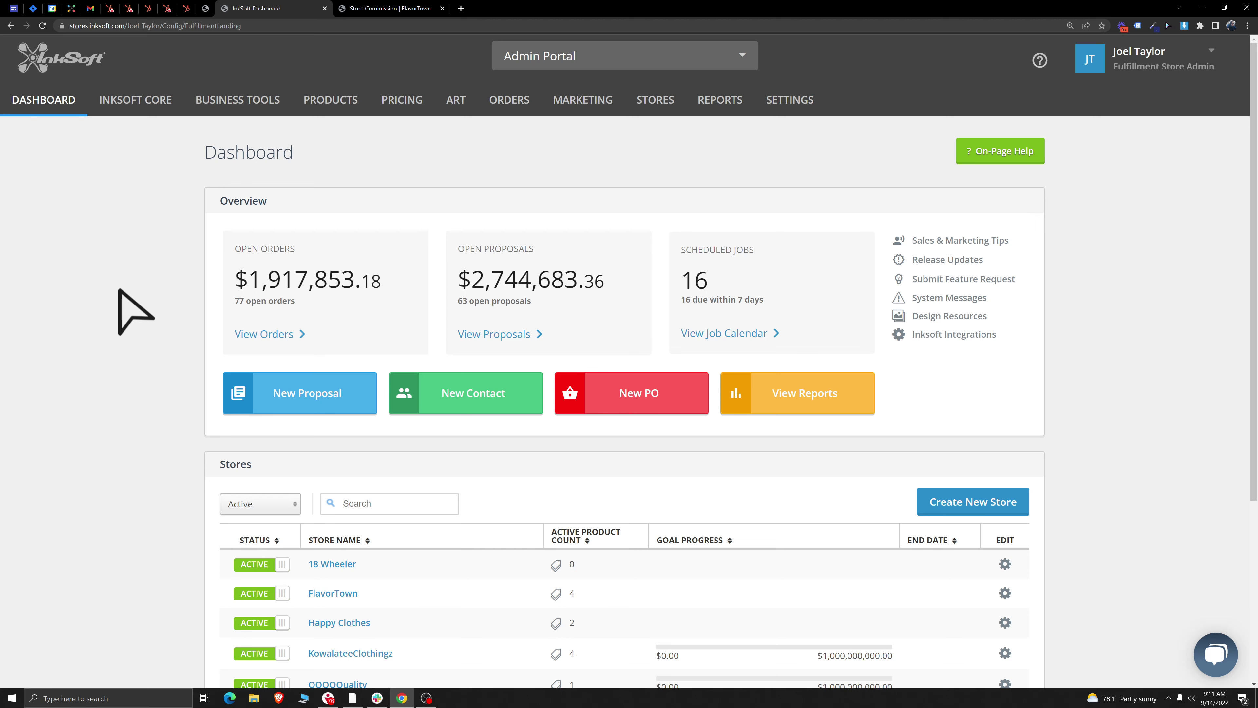
pyautogui.moveTo(133, 108)
pyautogui.scroll(-2, 190, 261)
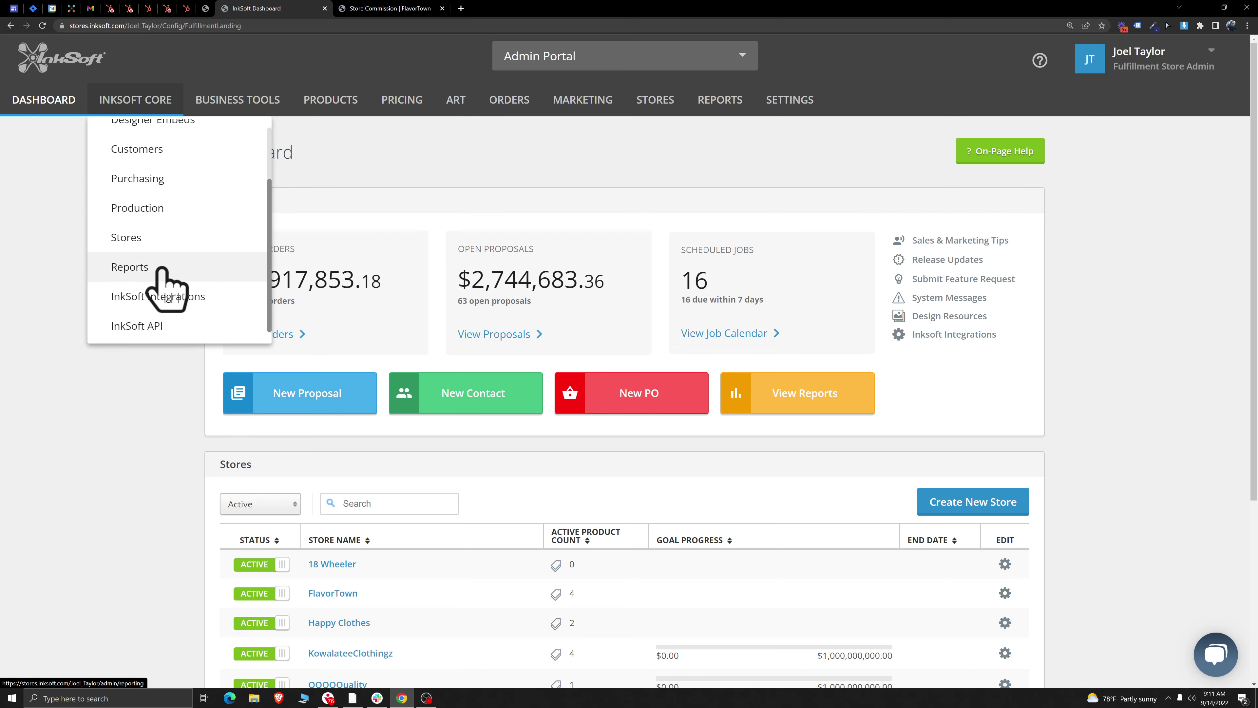
pyautogui.click(135, 270)
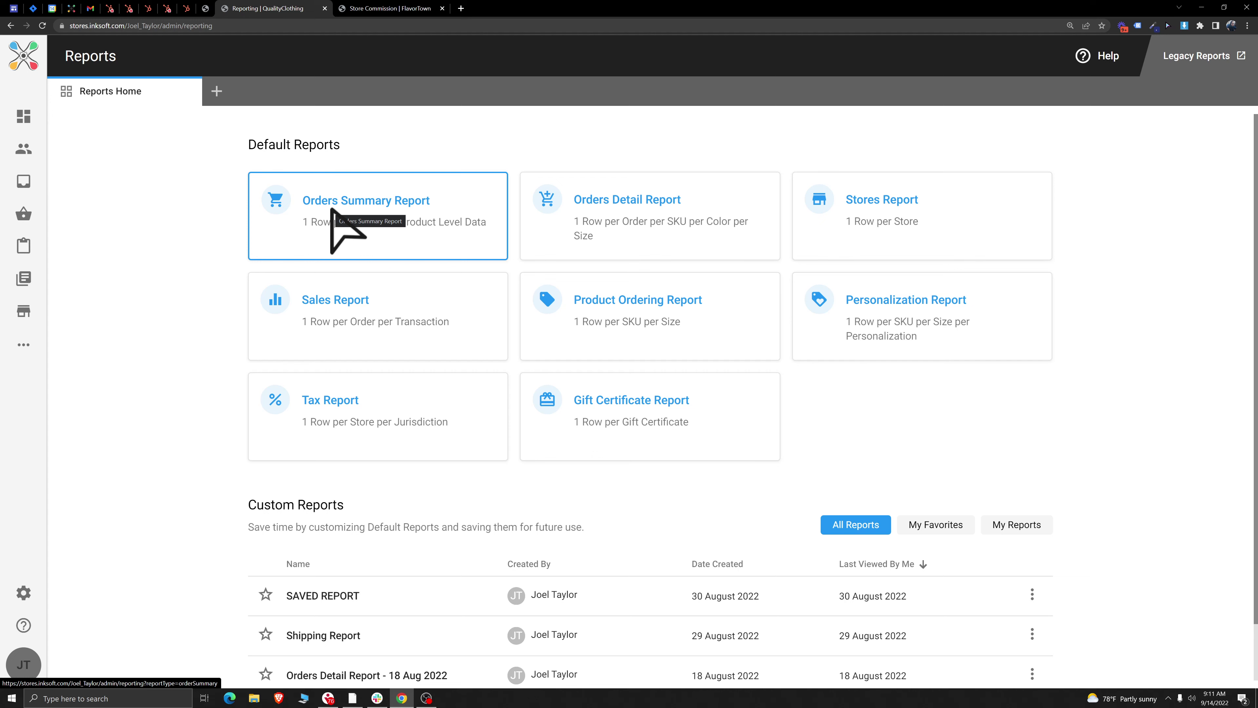
pyautogui.click(601, 227)
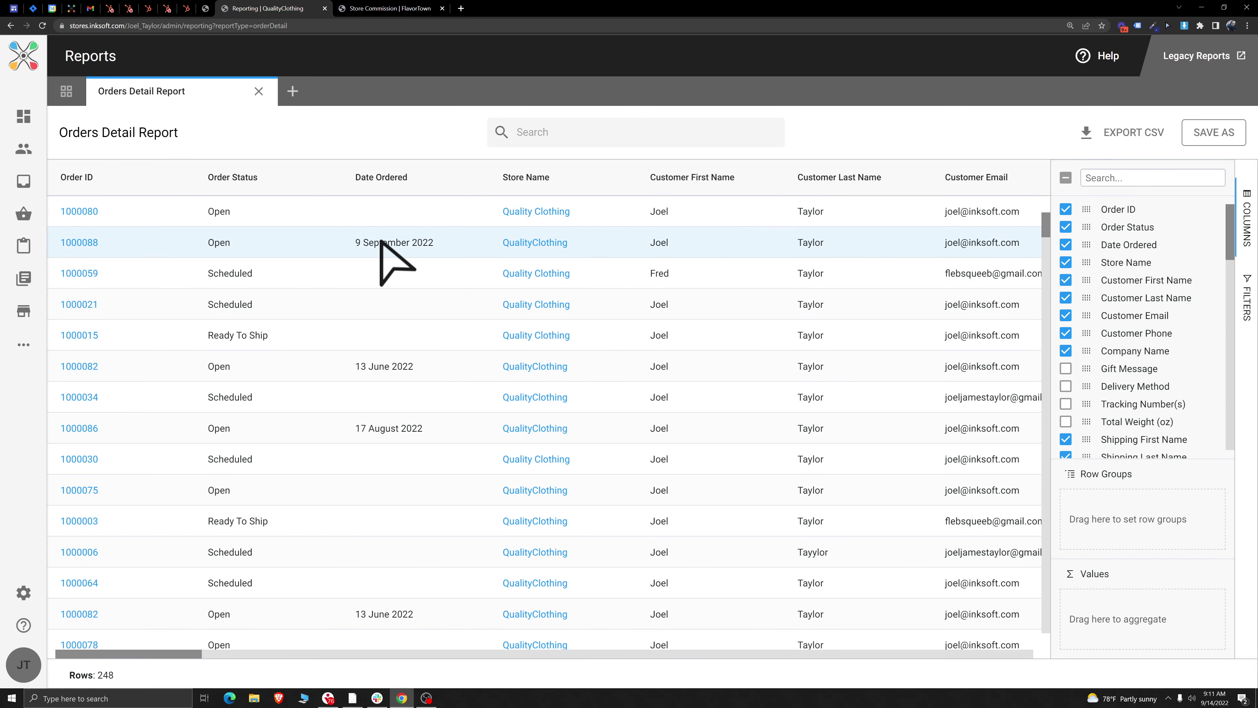
# Step: Filter the report's column list by "com", include the Store Commission column, and return to FlavorTown's Store Commission settings
pyautogui.scroll(-3, 1138, 279)
pyautogui.scroll(3, 1139, 278)
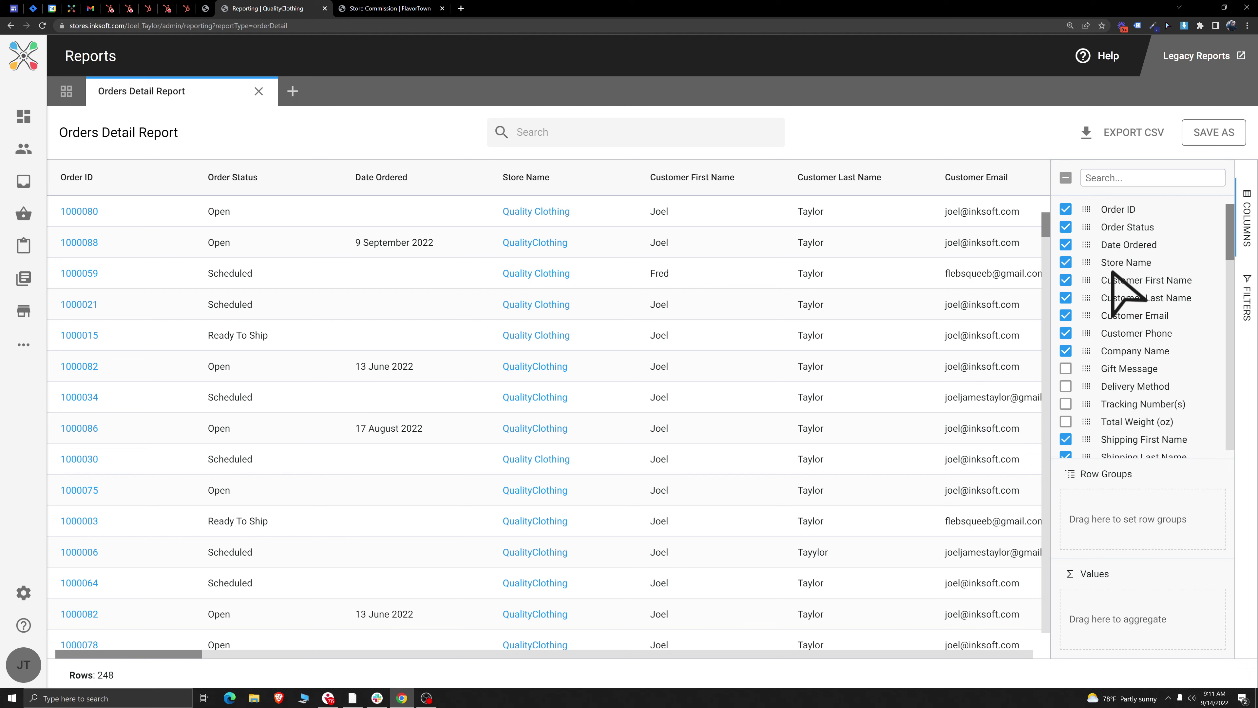
pyautogui.scroll(-5, 1112, 270)
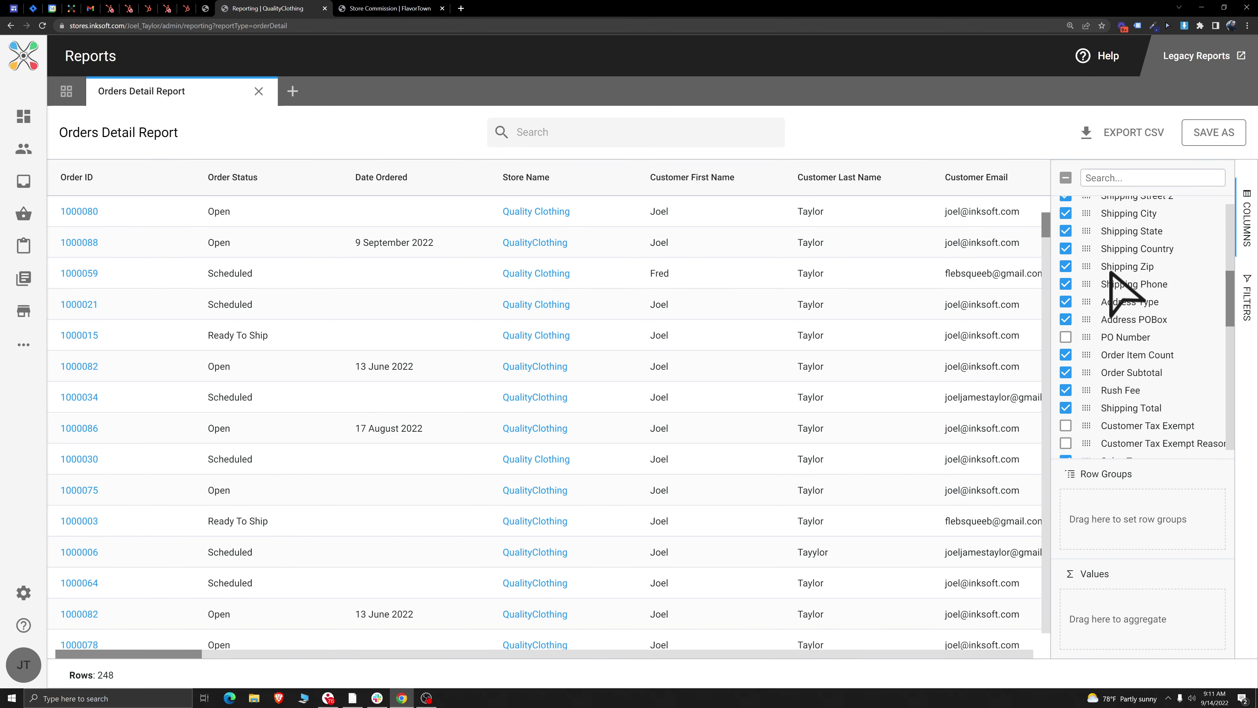
pyautogui.scroll(-2, 1115, 252)
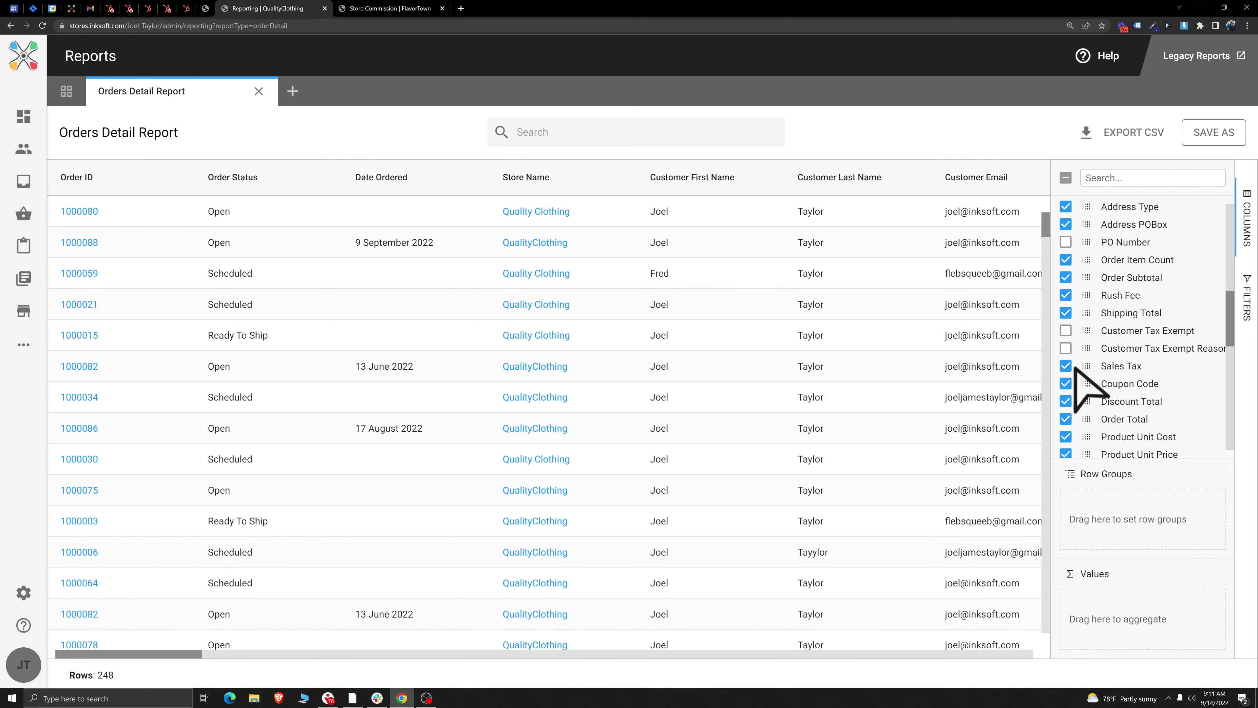
pyautogui.scroll(-4, 1082, 396)
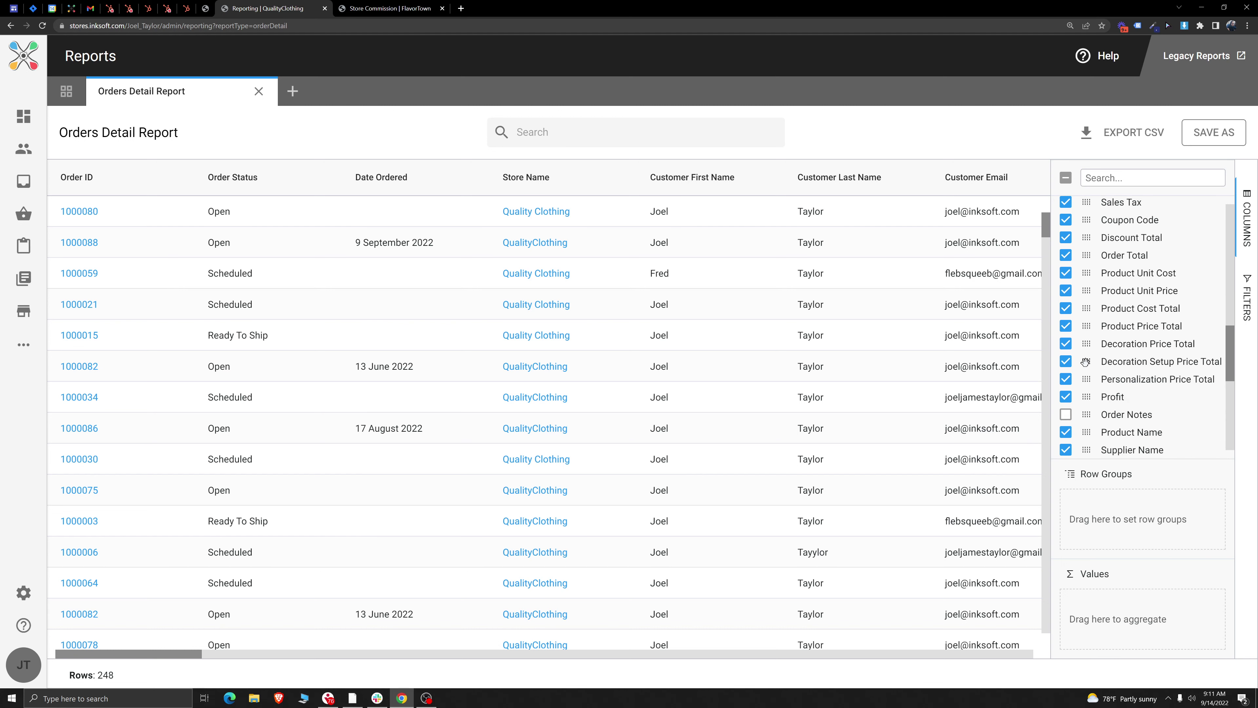
pyautogui.click(1133, 178)
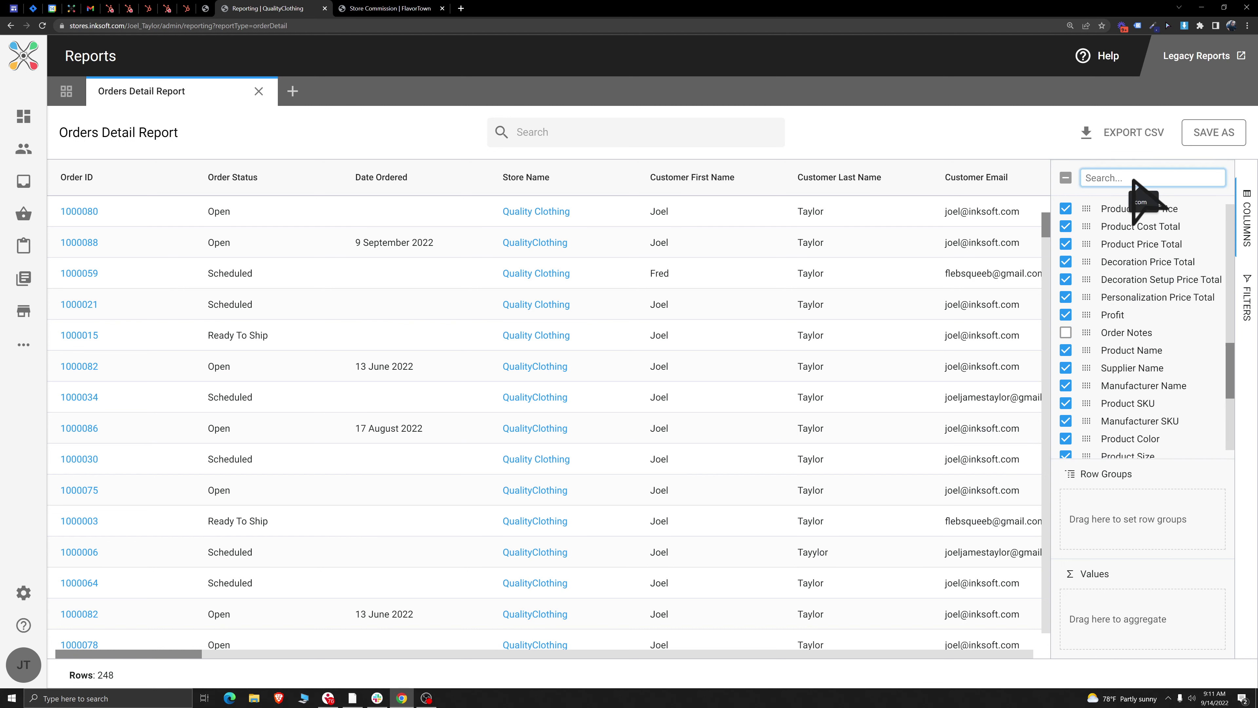
pyautogui.click(1139, 201)
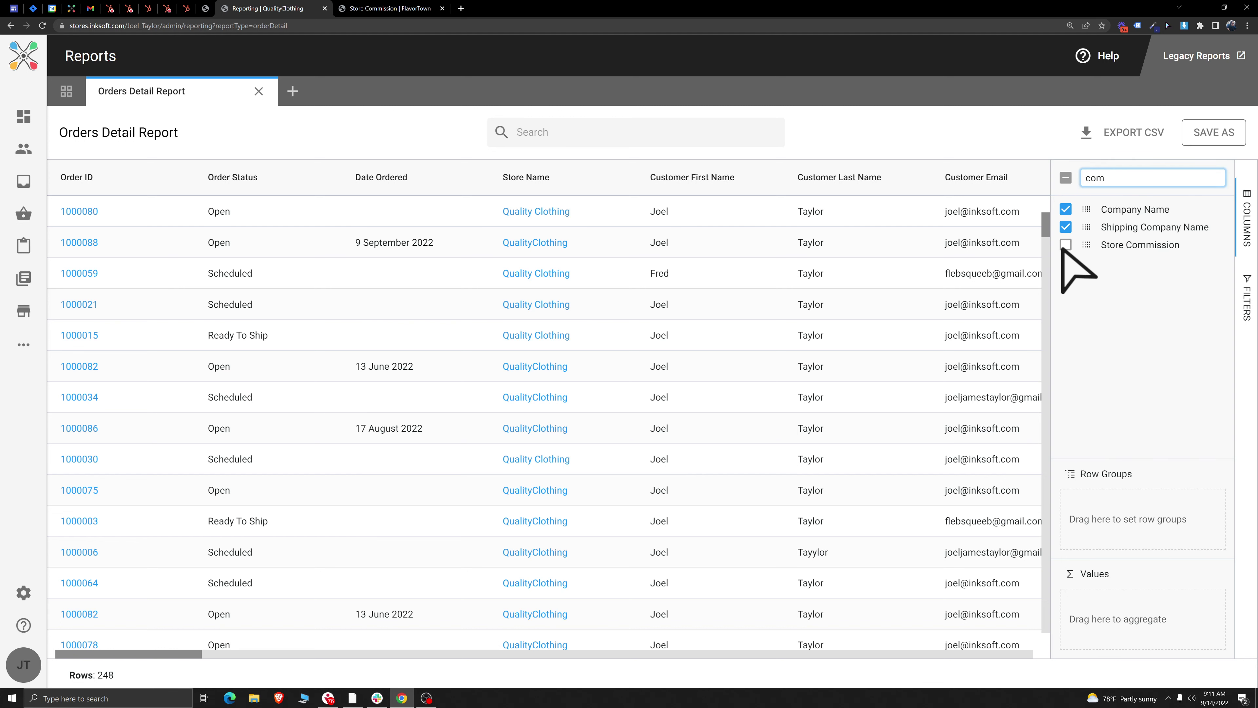
pyautogui.click(1064, 245)
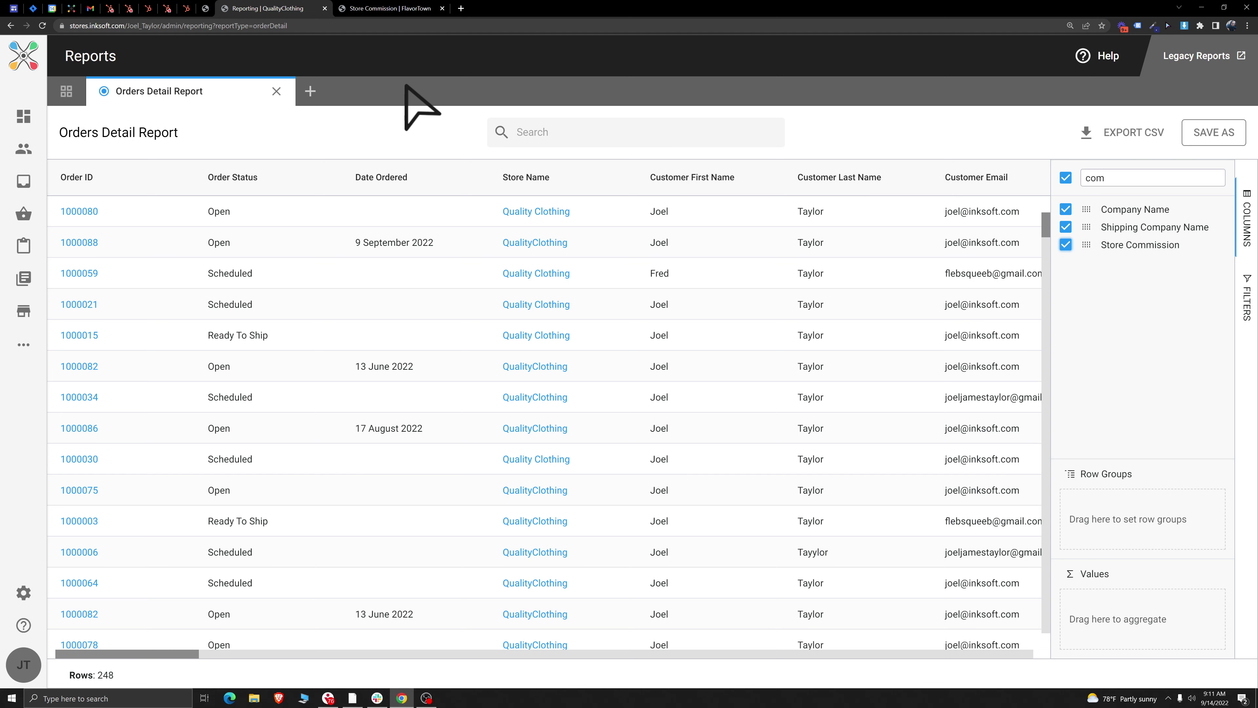
pyautogui.hotkey('ctrl', 'Tab')
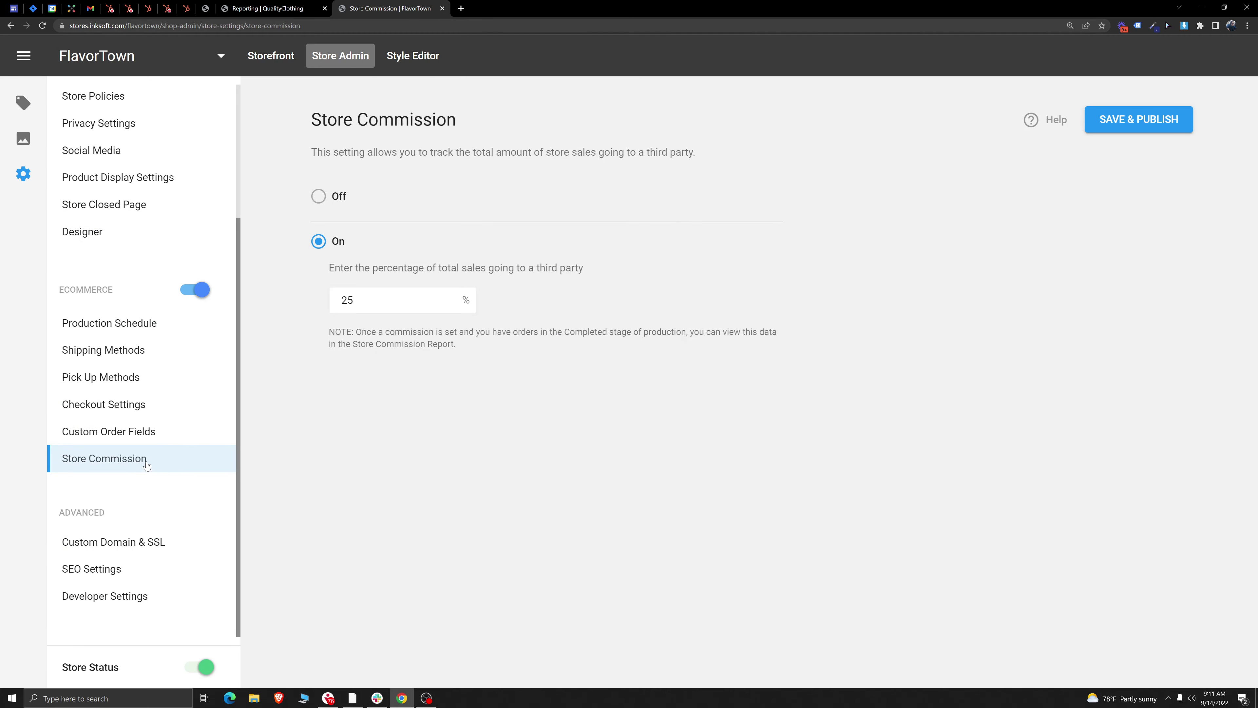